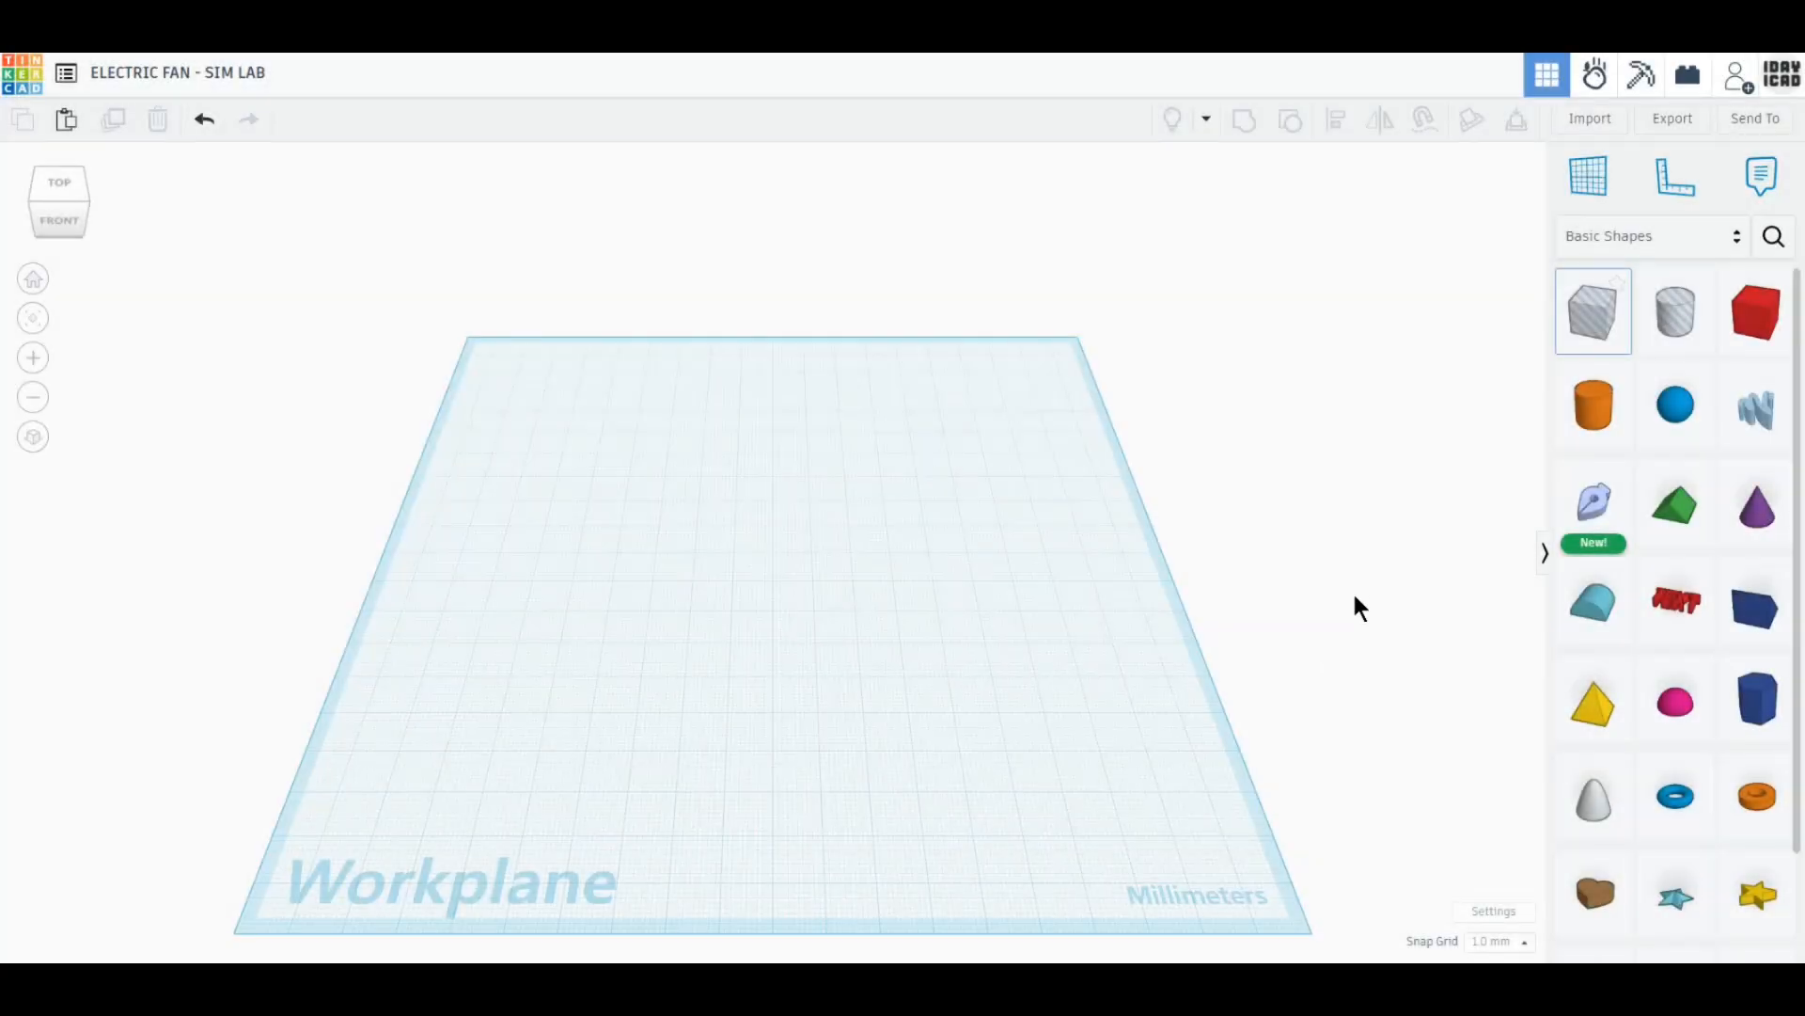
# Place a solid cylinder and a half sphere side by side on the workplane.
pyautogui.moveTo(1594, 404); pyautogui.dragTo(635, 613)
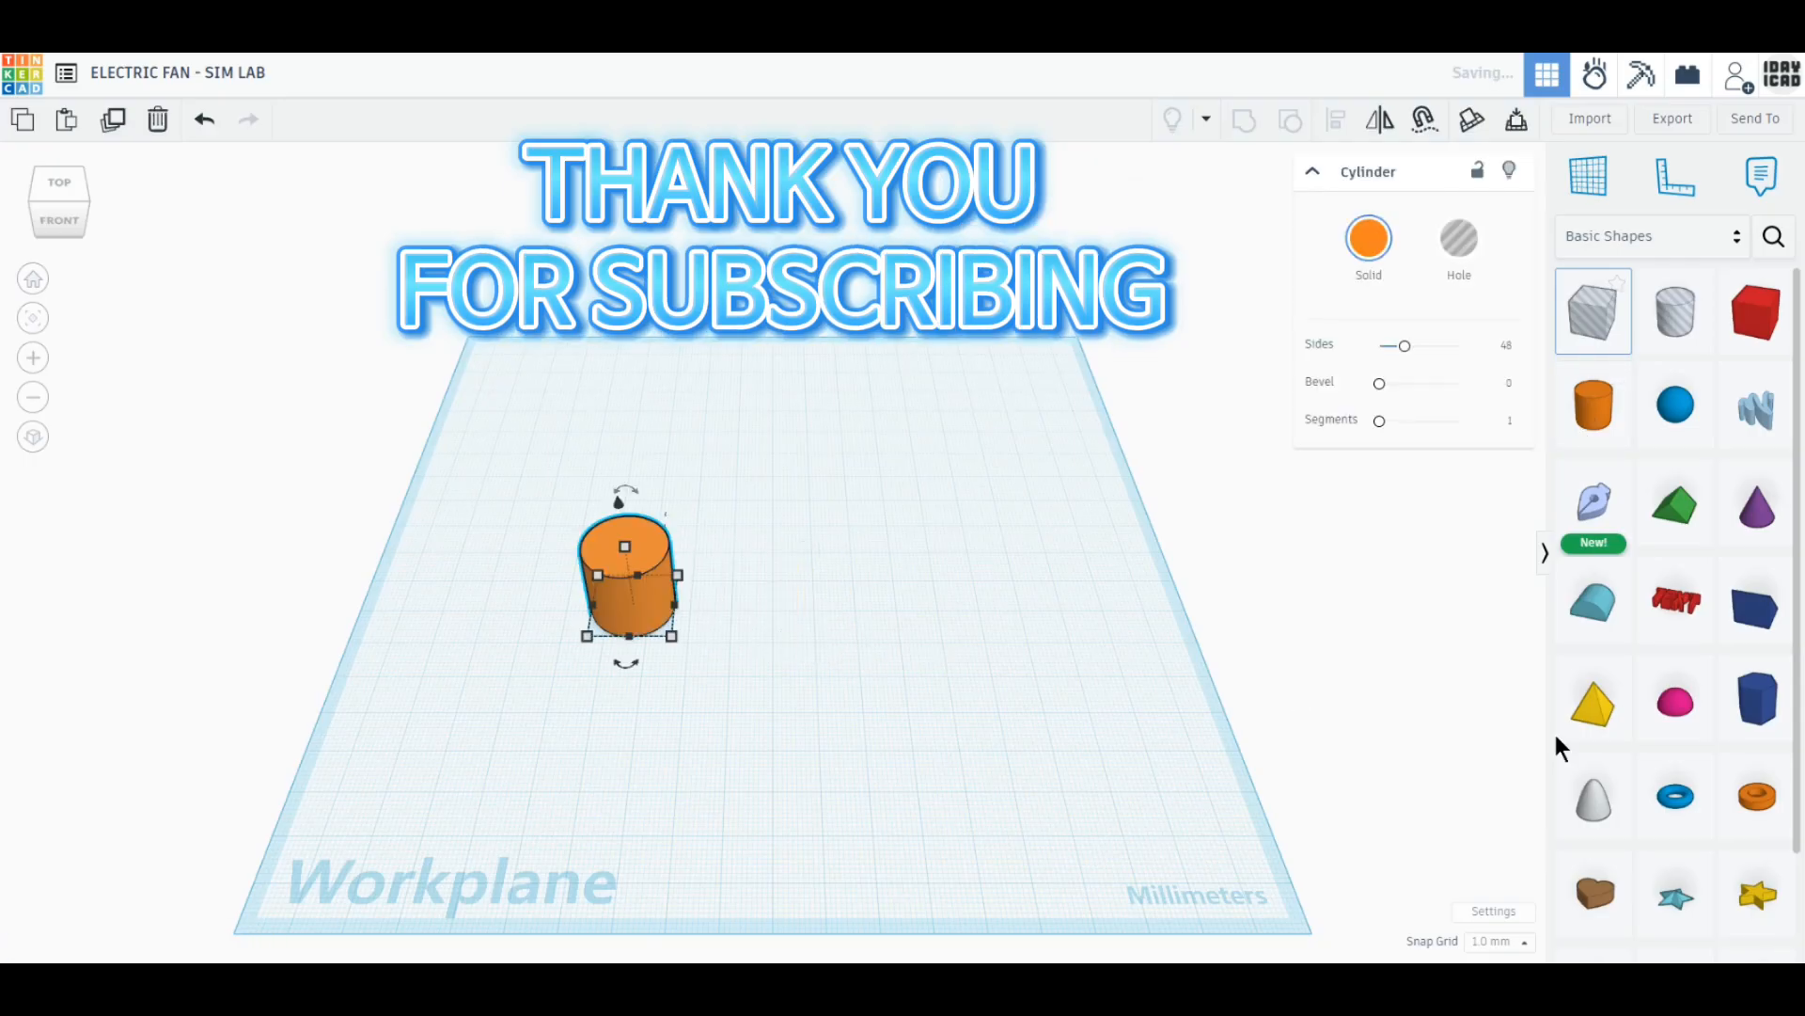
pyautogui.moveTo(1683, 707); pyautogui.dragTo(912, 606)
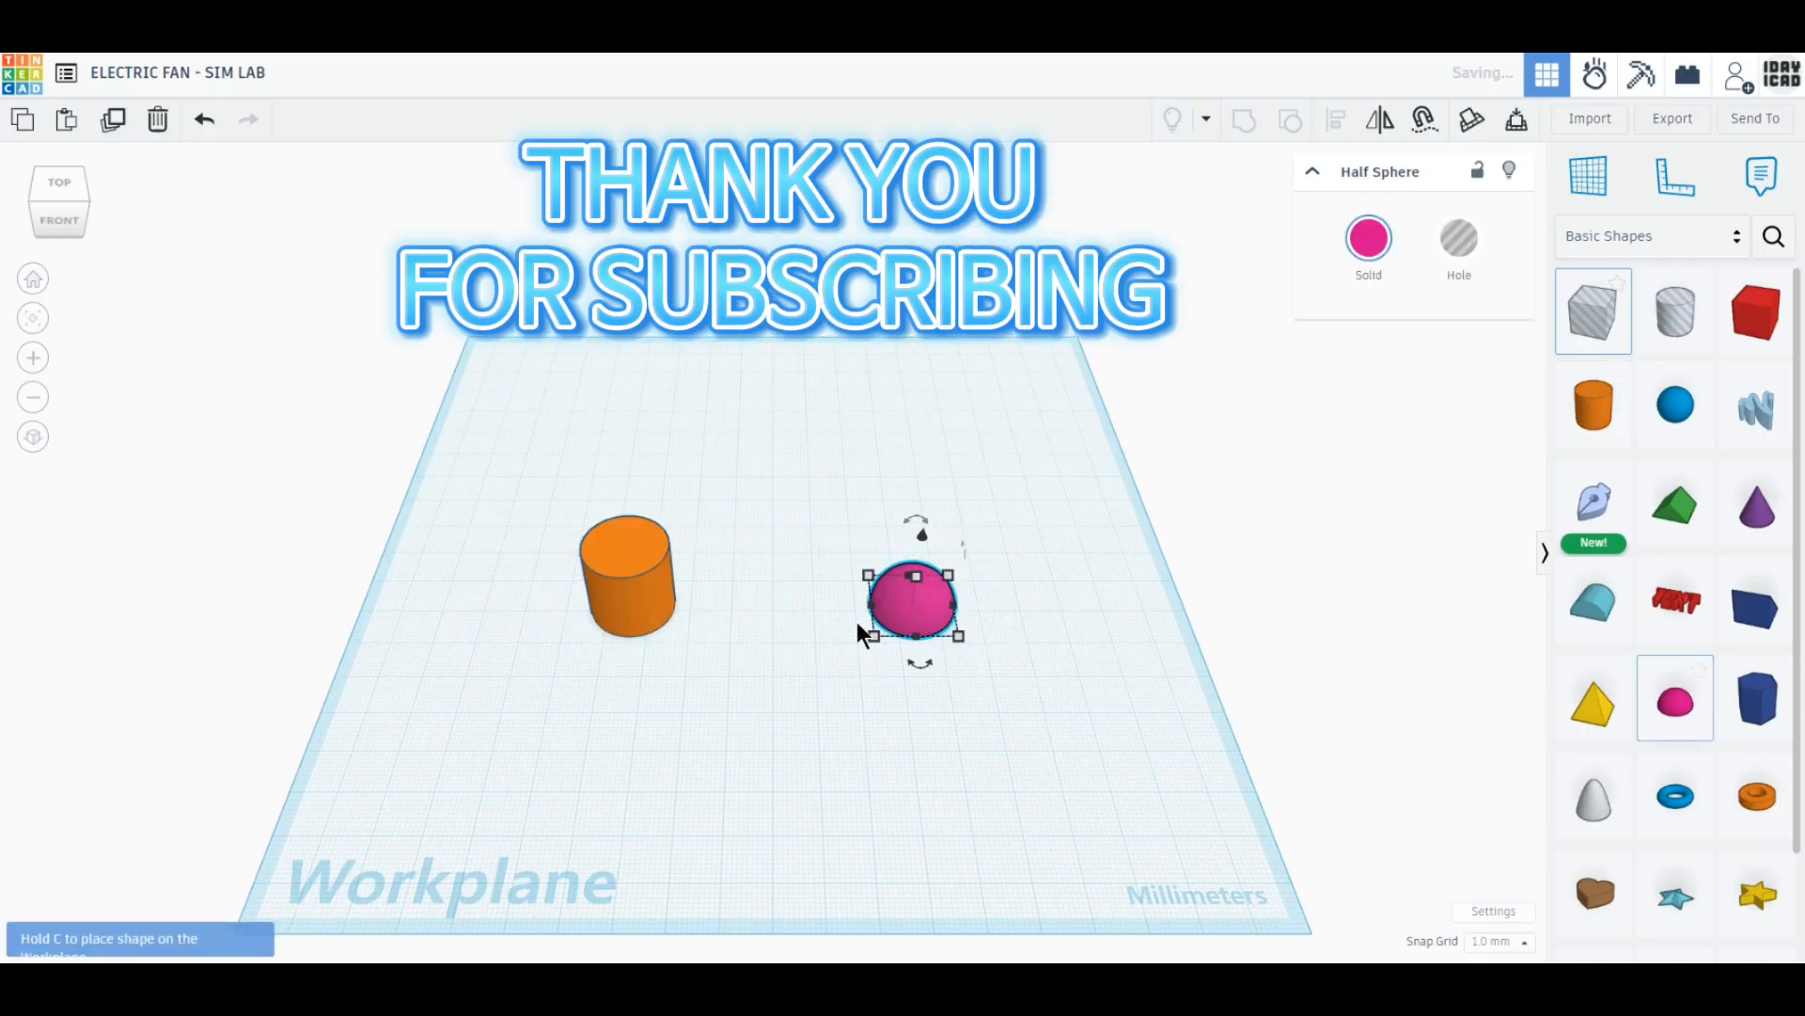
# Set the cylinder's bevel to 2.5, its segments to 10 and its sides to 128.
pyautogui.click(604, 578)
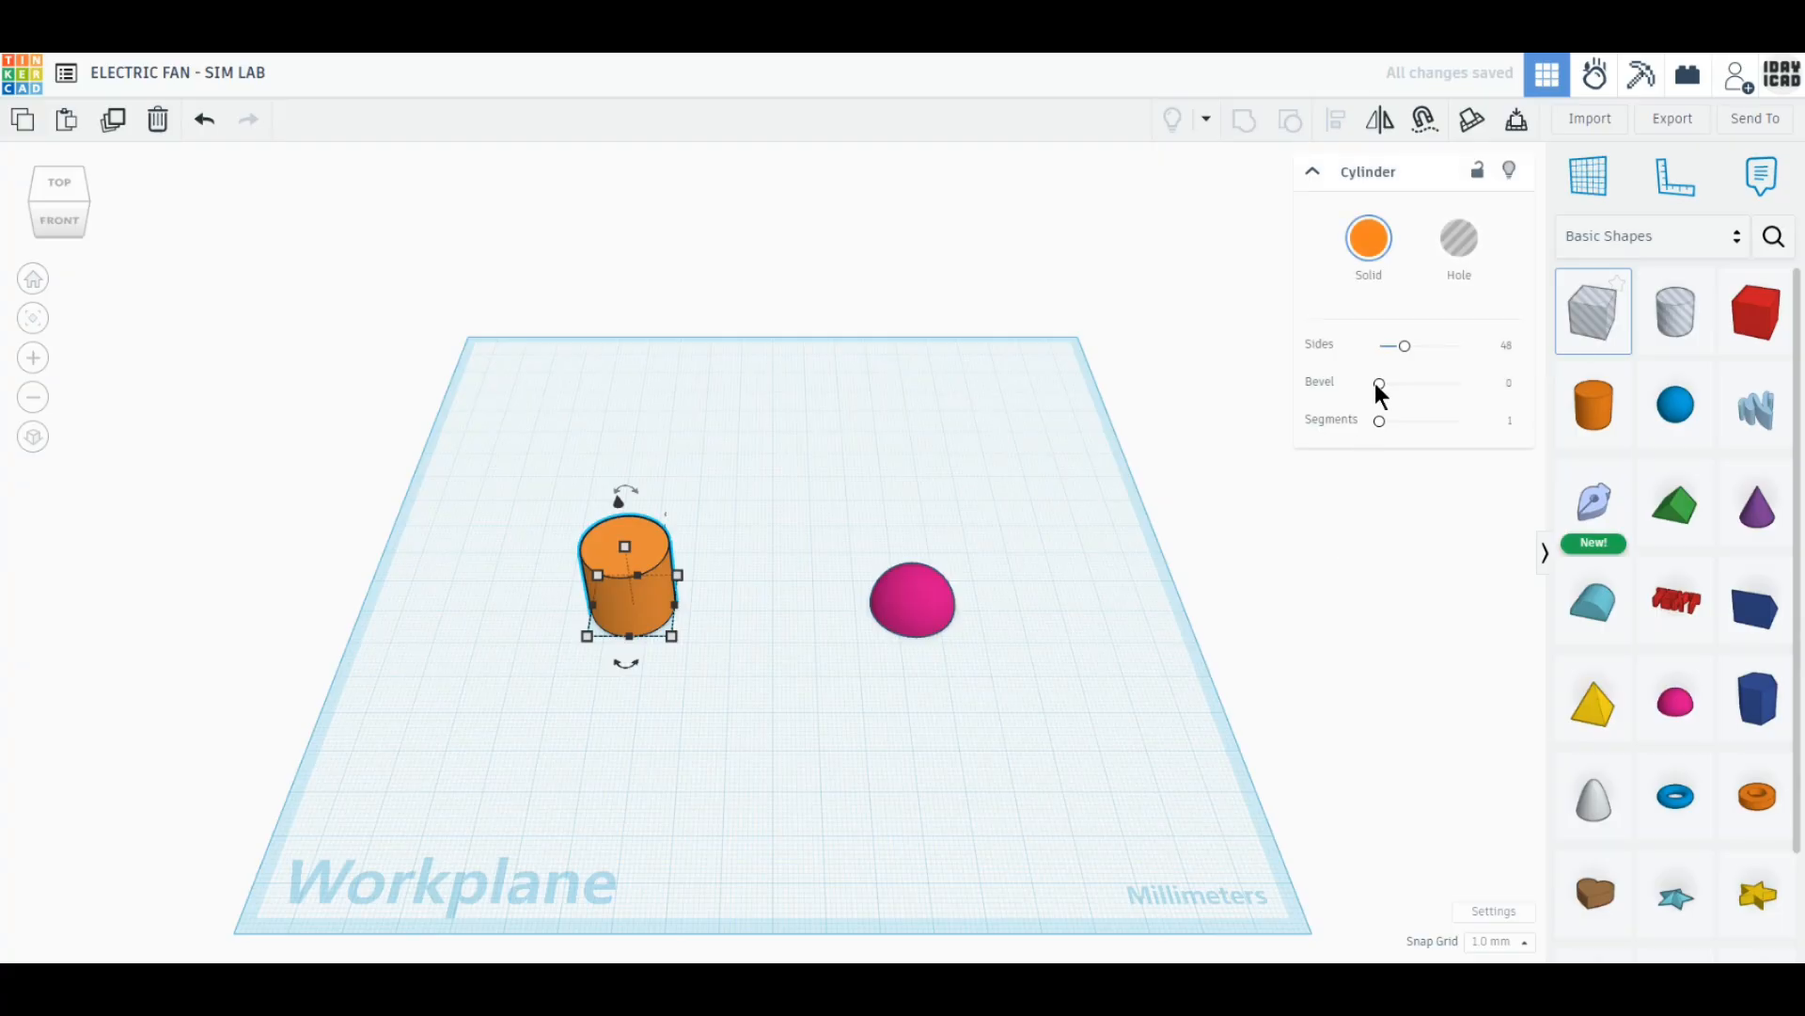
pyautogui.moveTo(1380, 383); pyautogui.dragTo(1543, 407)
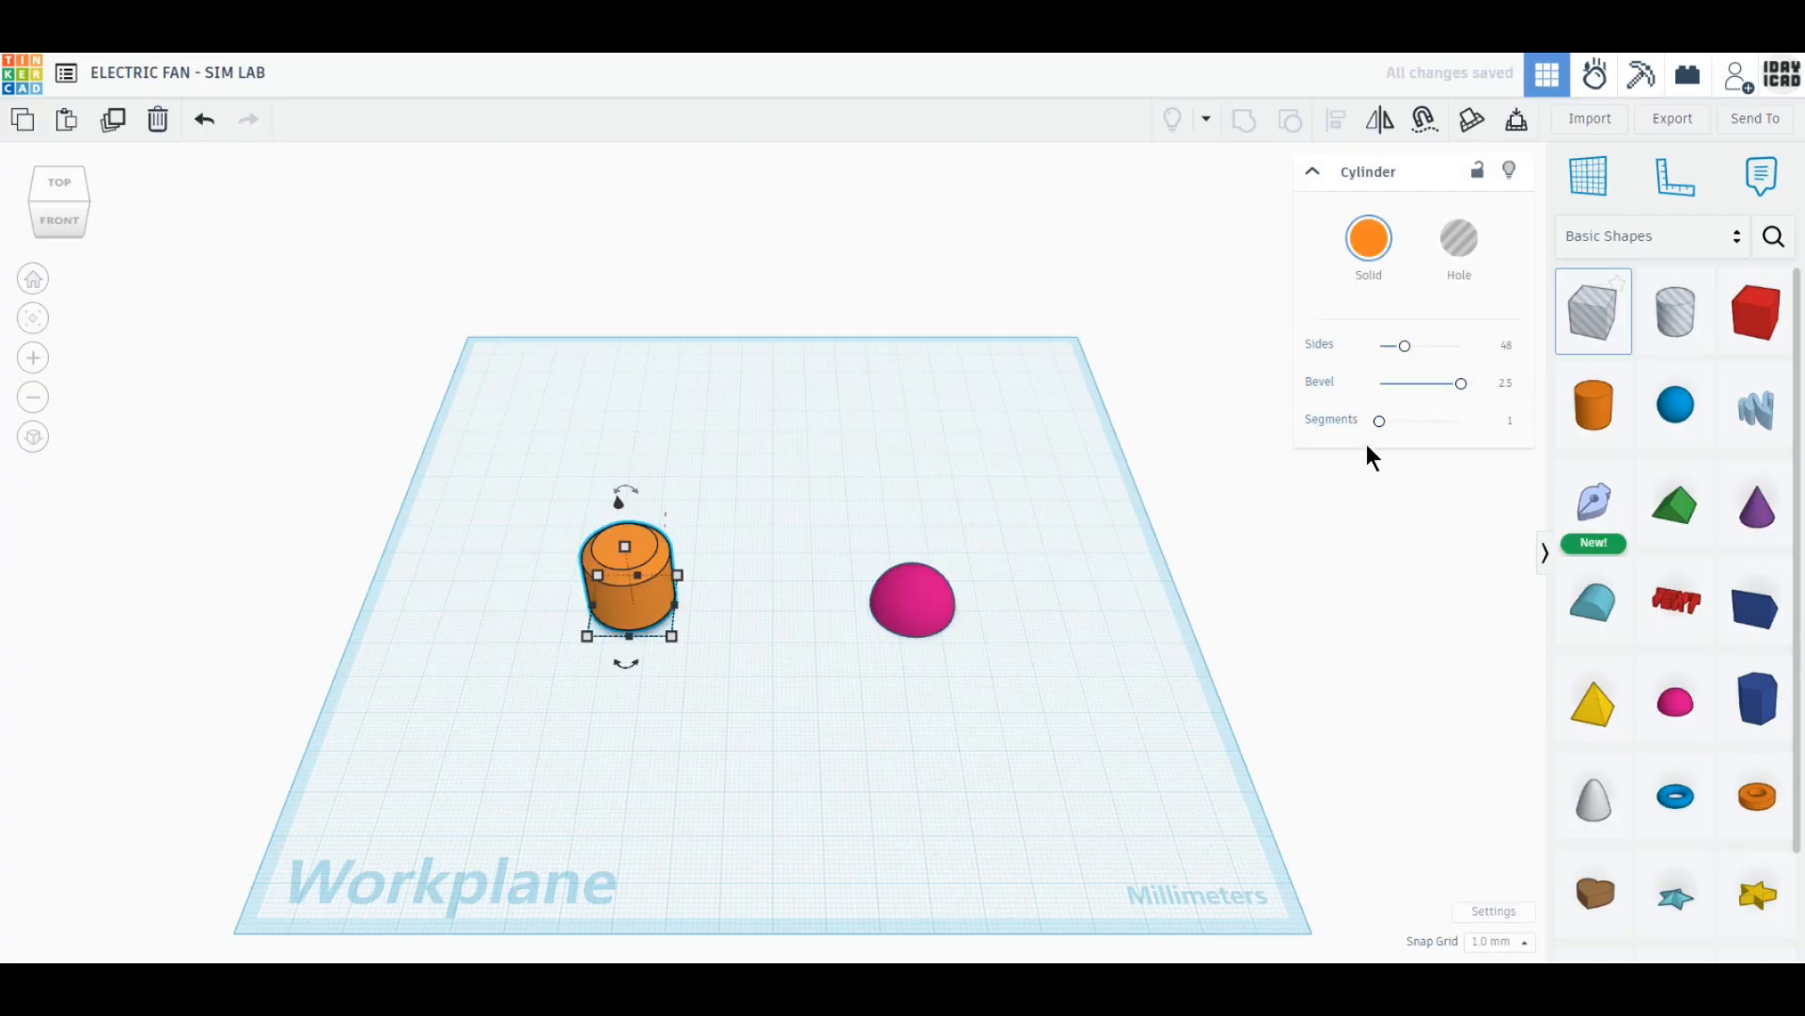
pyautogui.moveTo(1409, 420); pyautogui.dragTo(1610, 425)
pyautogui.moveTo(1407, 346); pyautogui.dragTo(1570, 371)
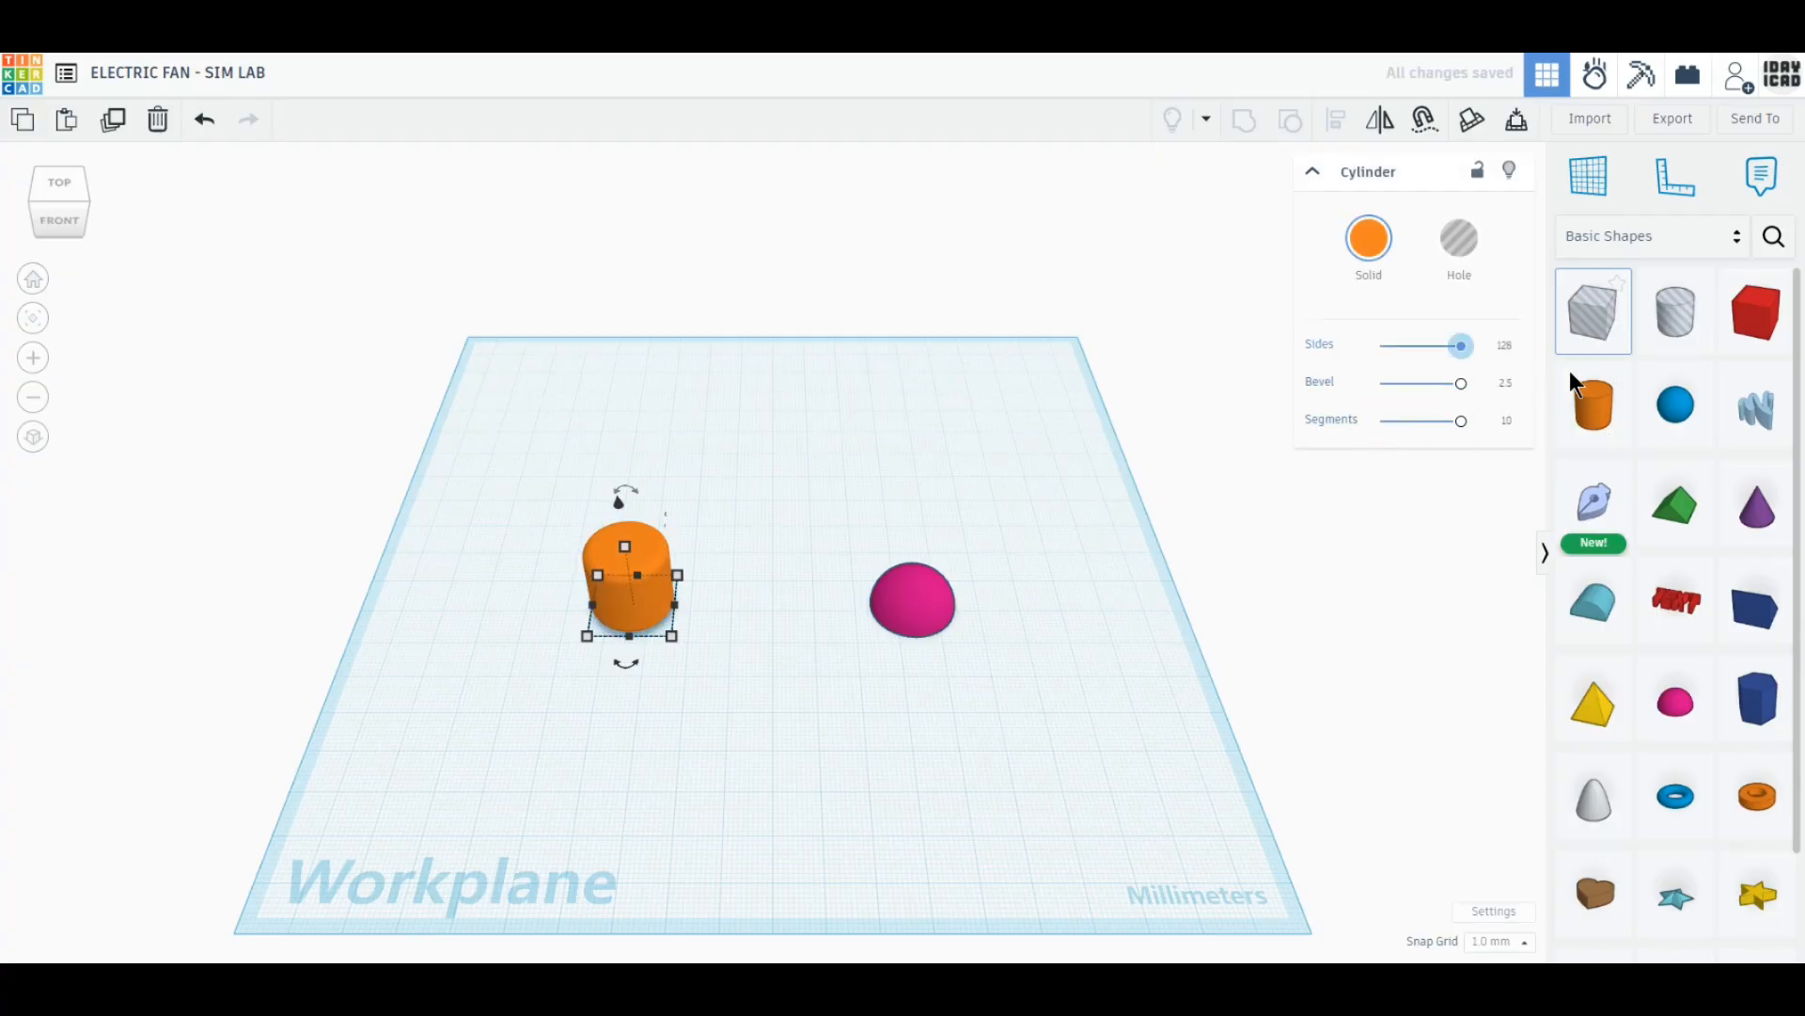
# Resize the cylinder to 10 mm wide, 10 mm deep and 12 mm high.
pyautogui.click(669, 635)
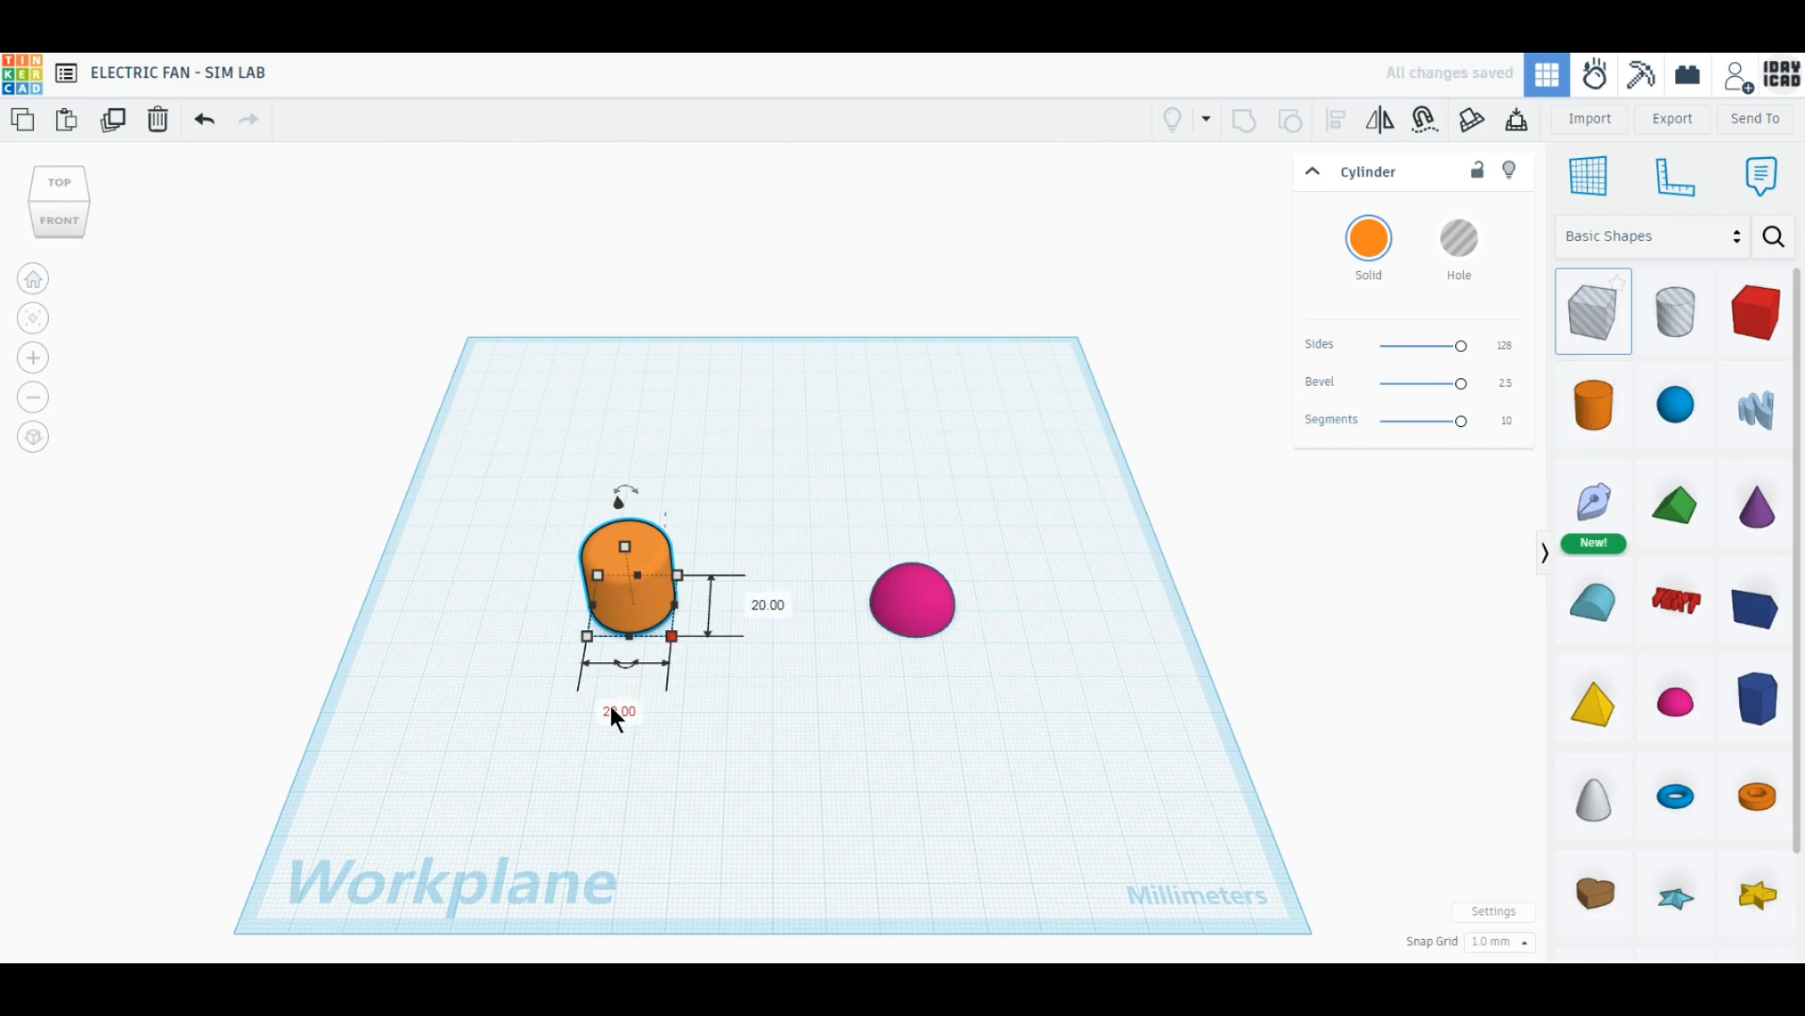
pyautogui.scroll(5, 709, 629)
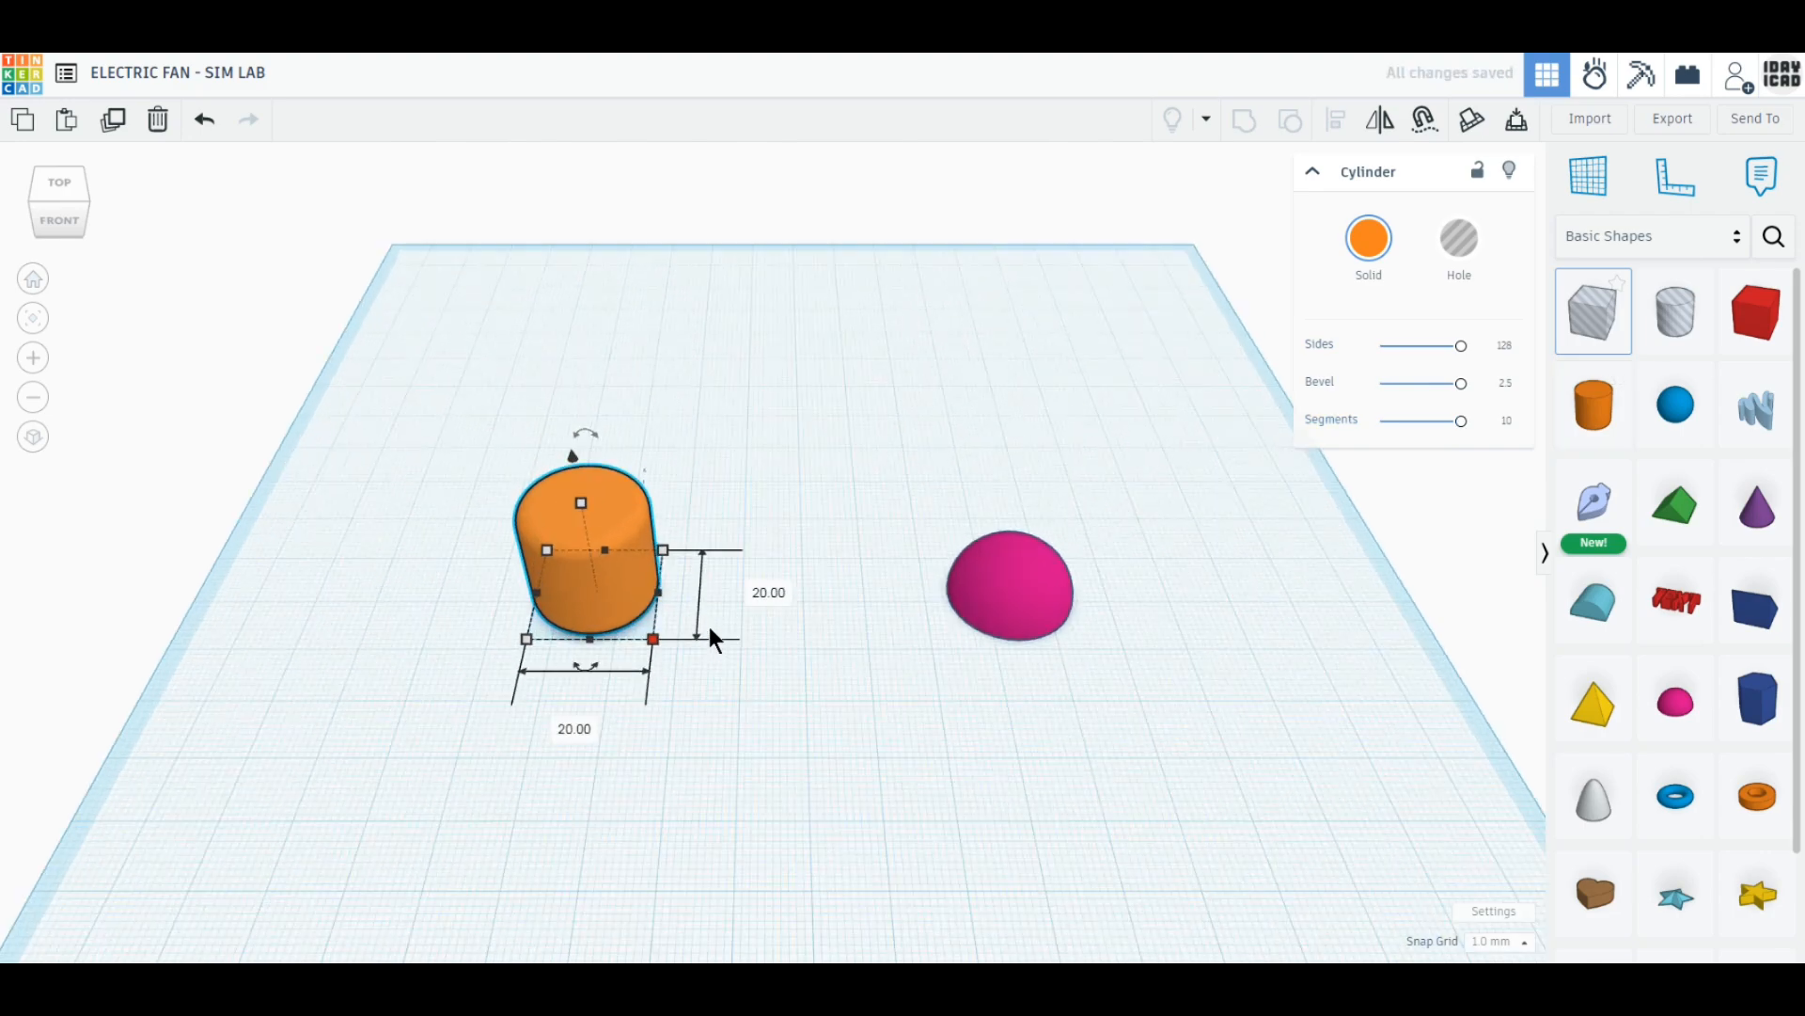
pyautogui.click(551, 731)
pyautogui.write('10')
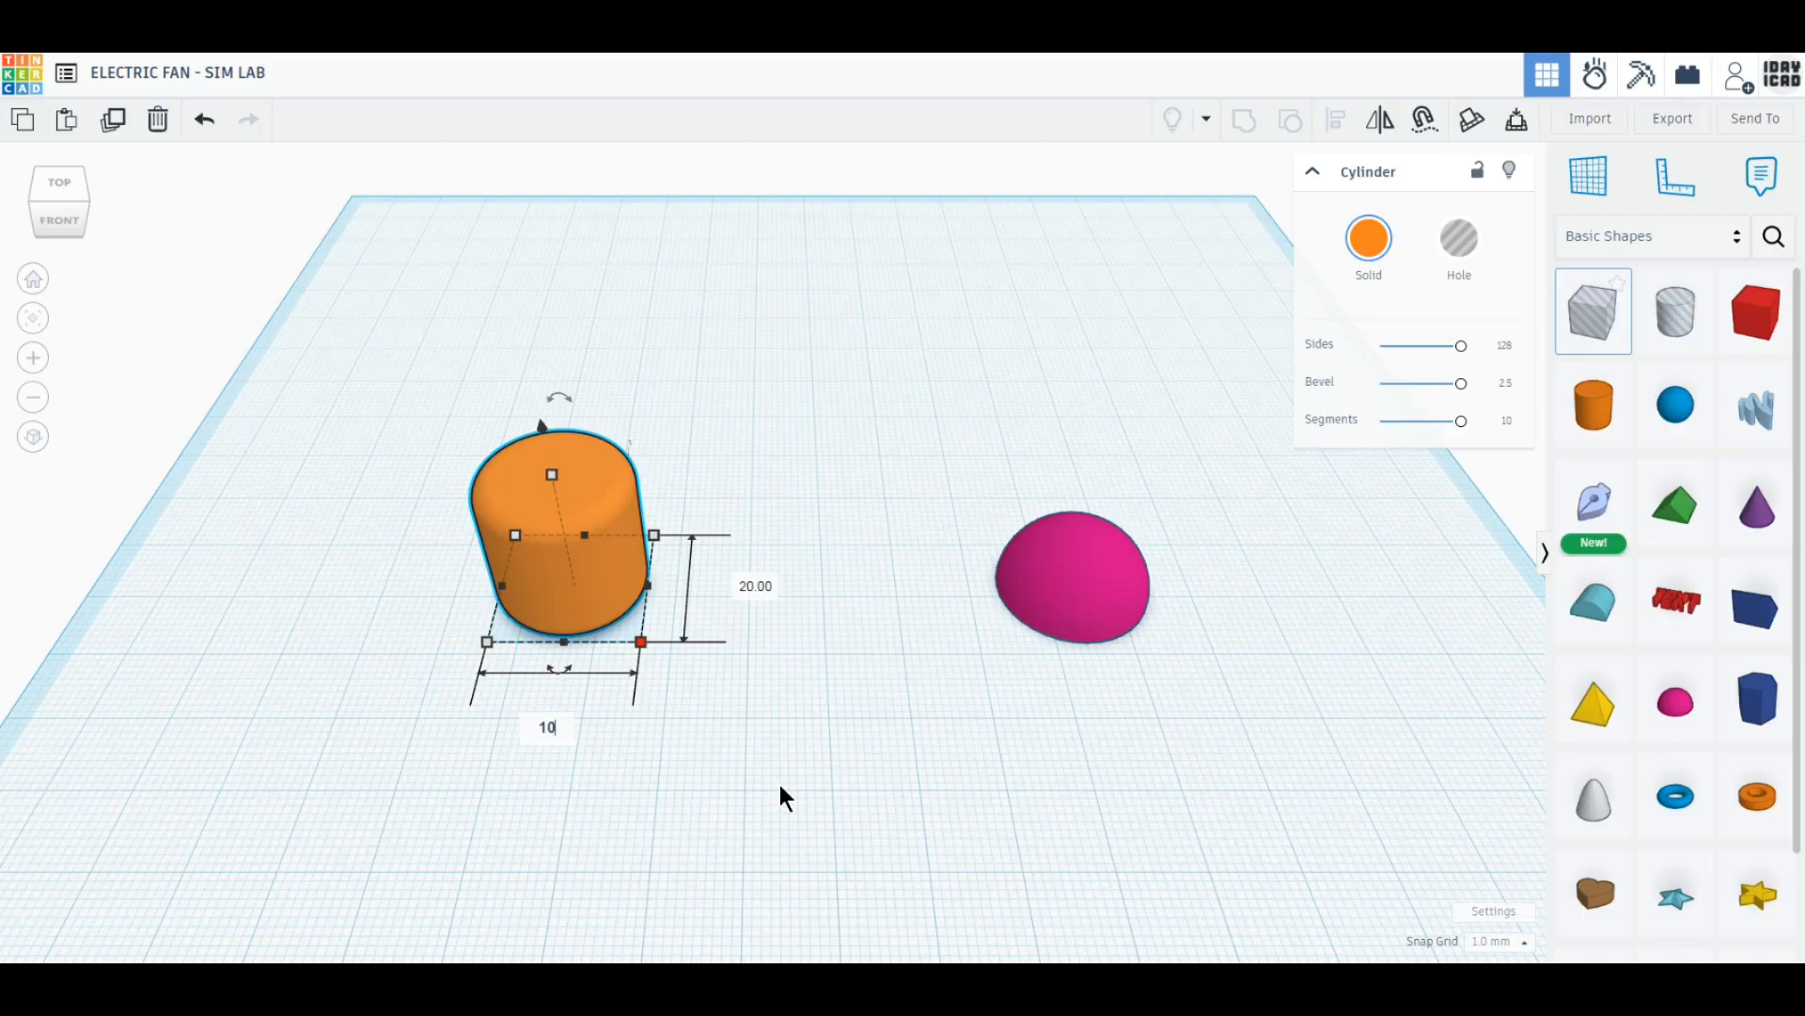
pyautogui.press('Tab')
pyautogui.write('10')
pyautogui.press('Return')
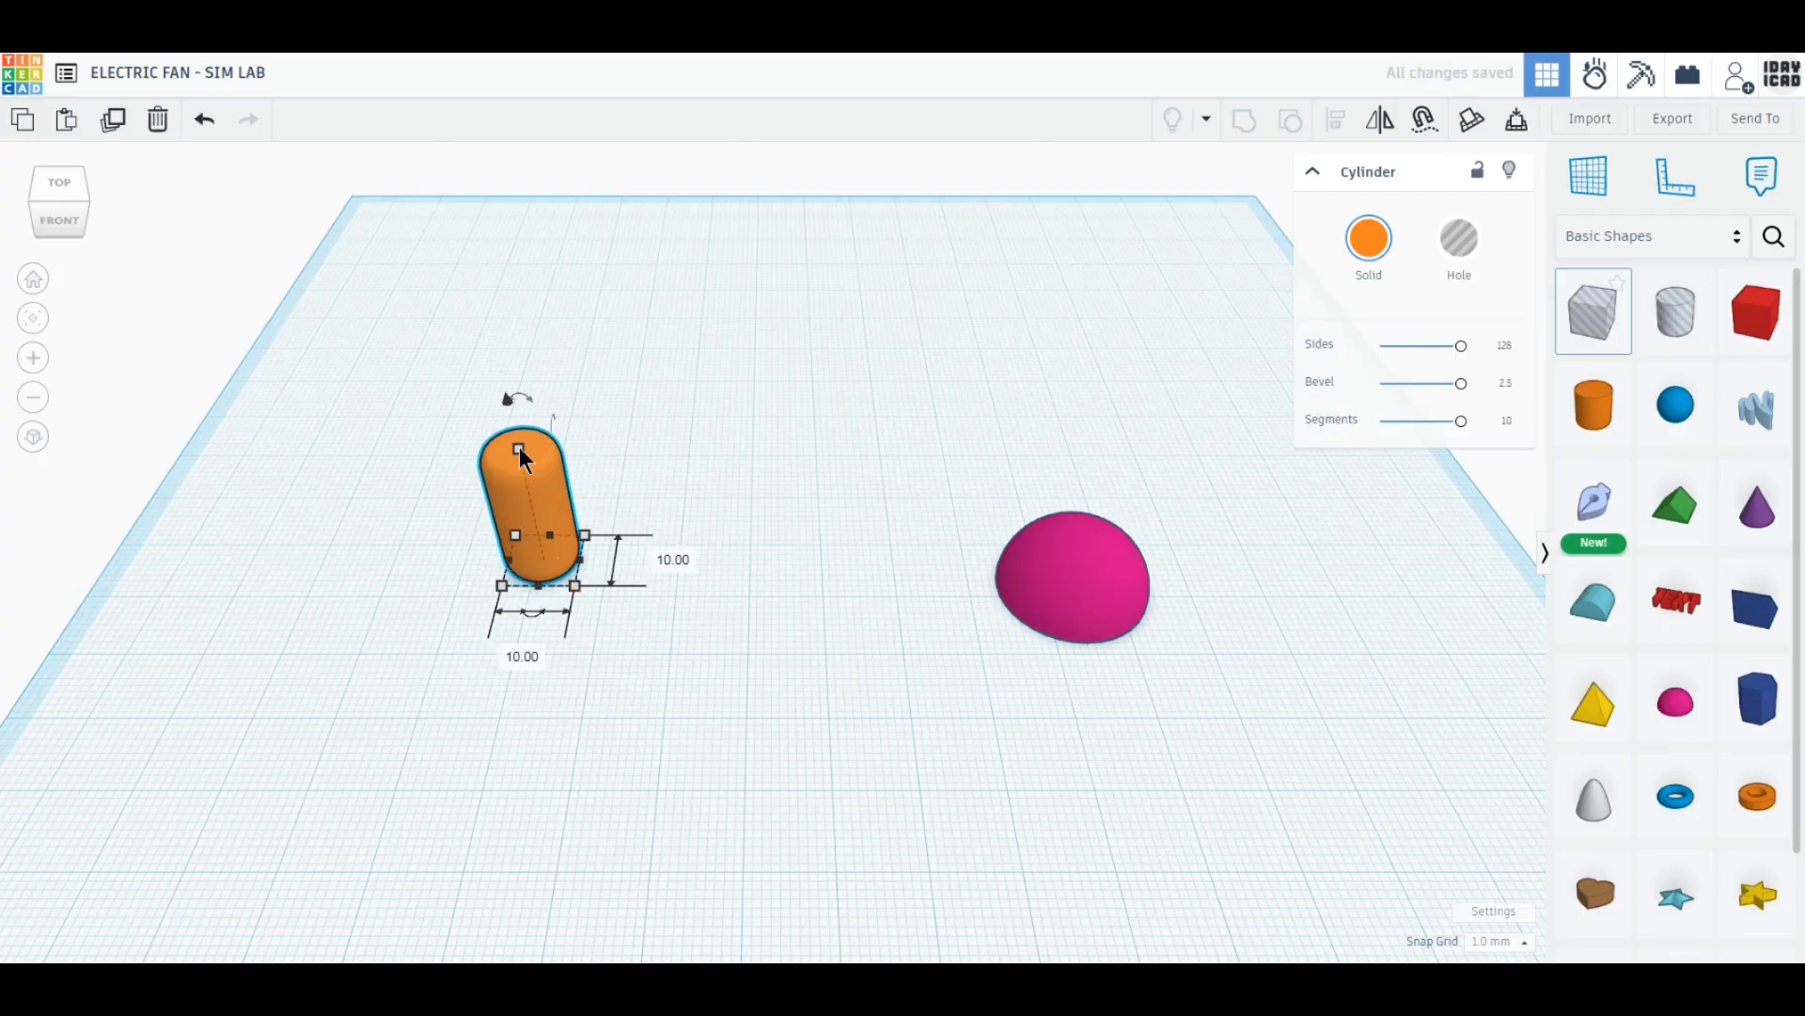
pyautogui.click(519, 449)
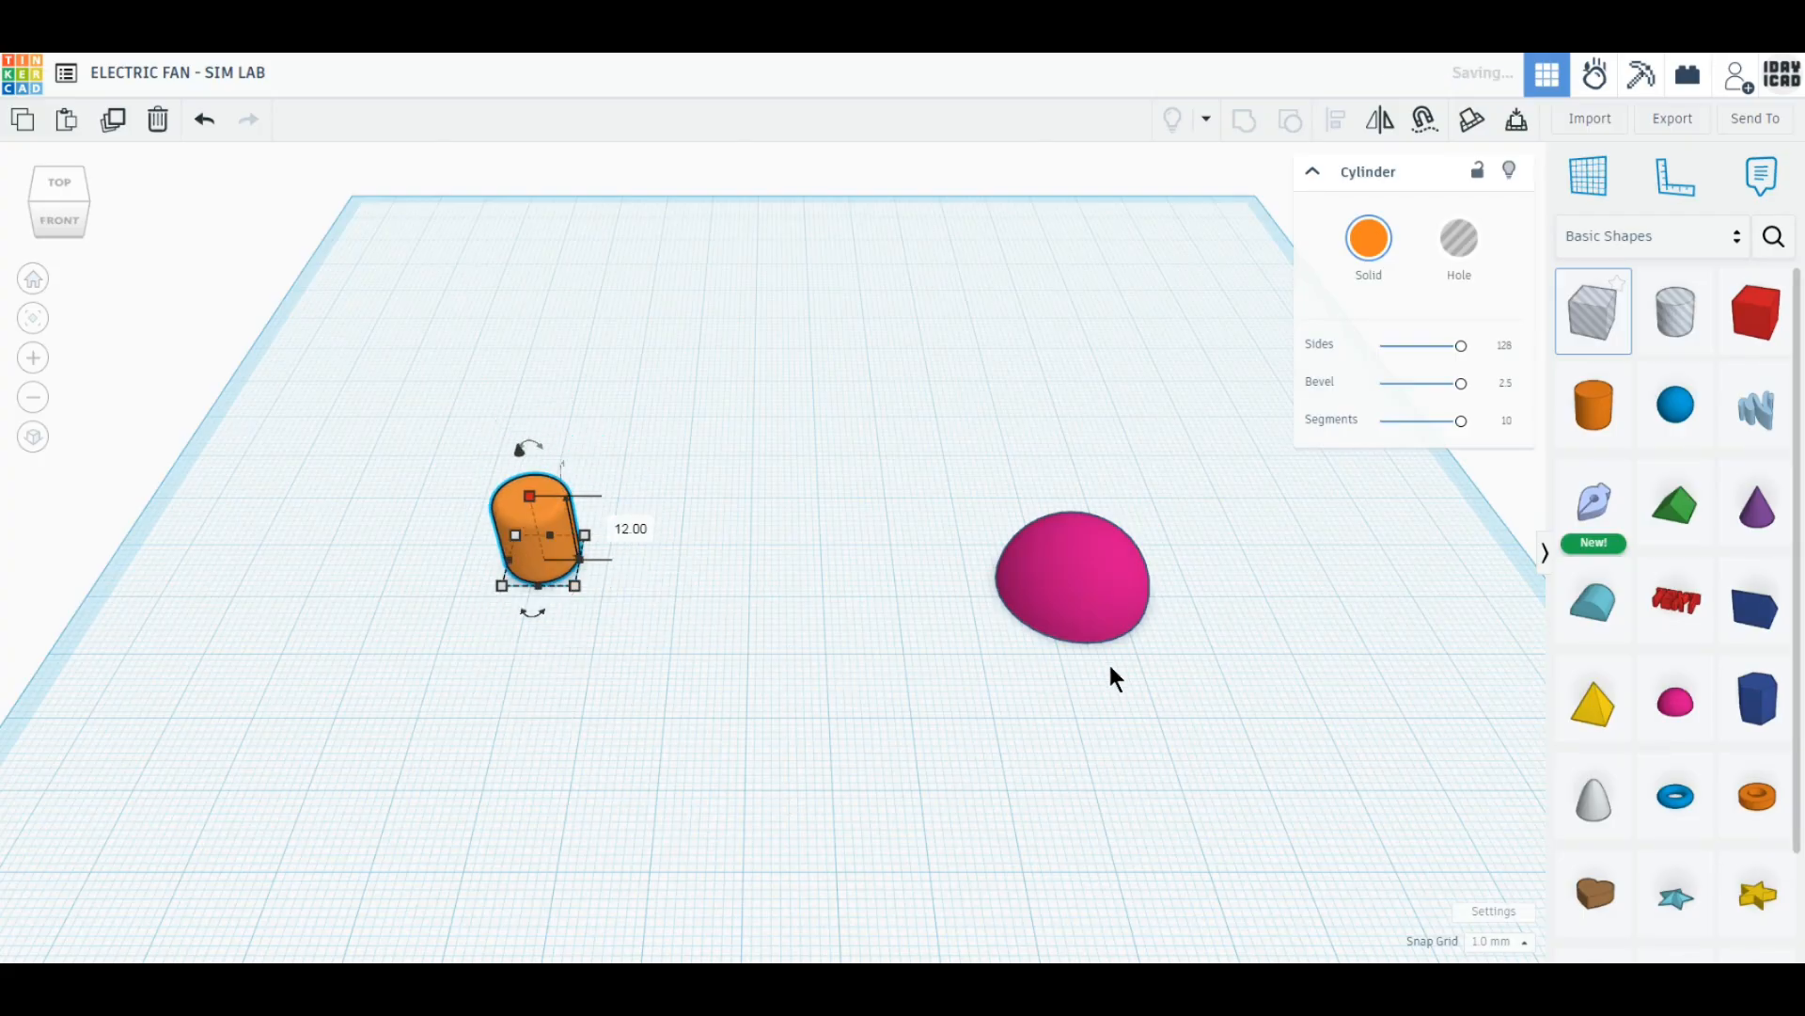
# Resize the half sphere into a thin blade 25 mm long, 1 mm thick and 6 mm high.
pyautogui.click(1112, 610)
pyautogui.click(1109, 719)
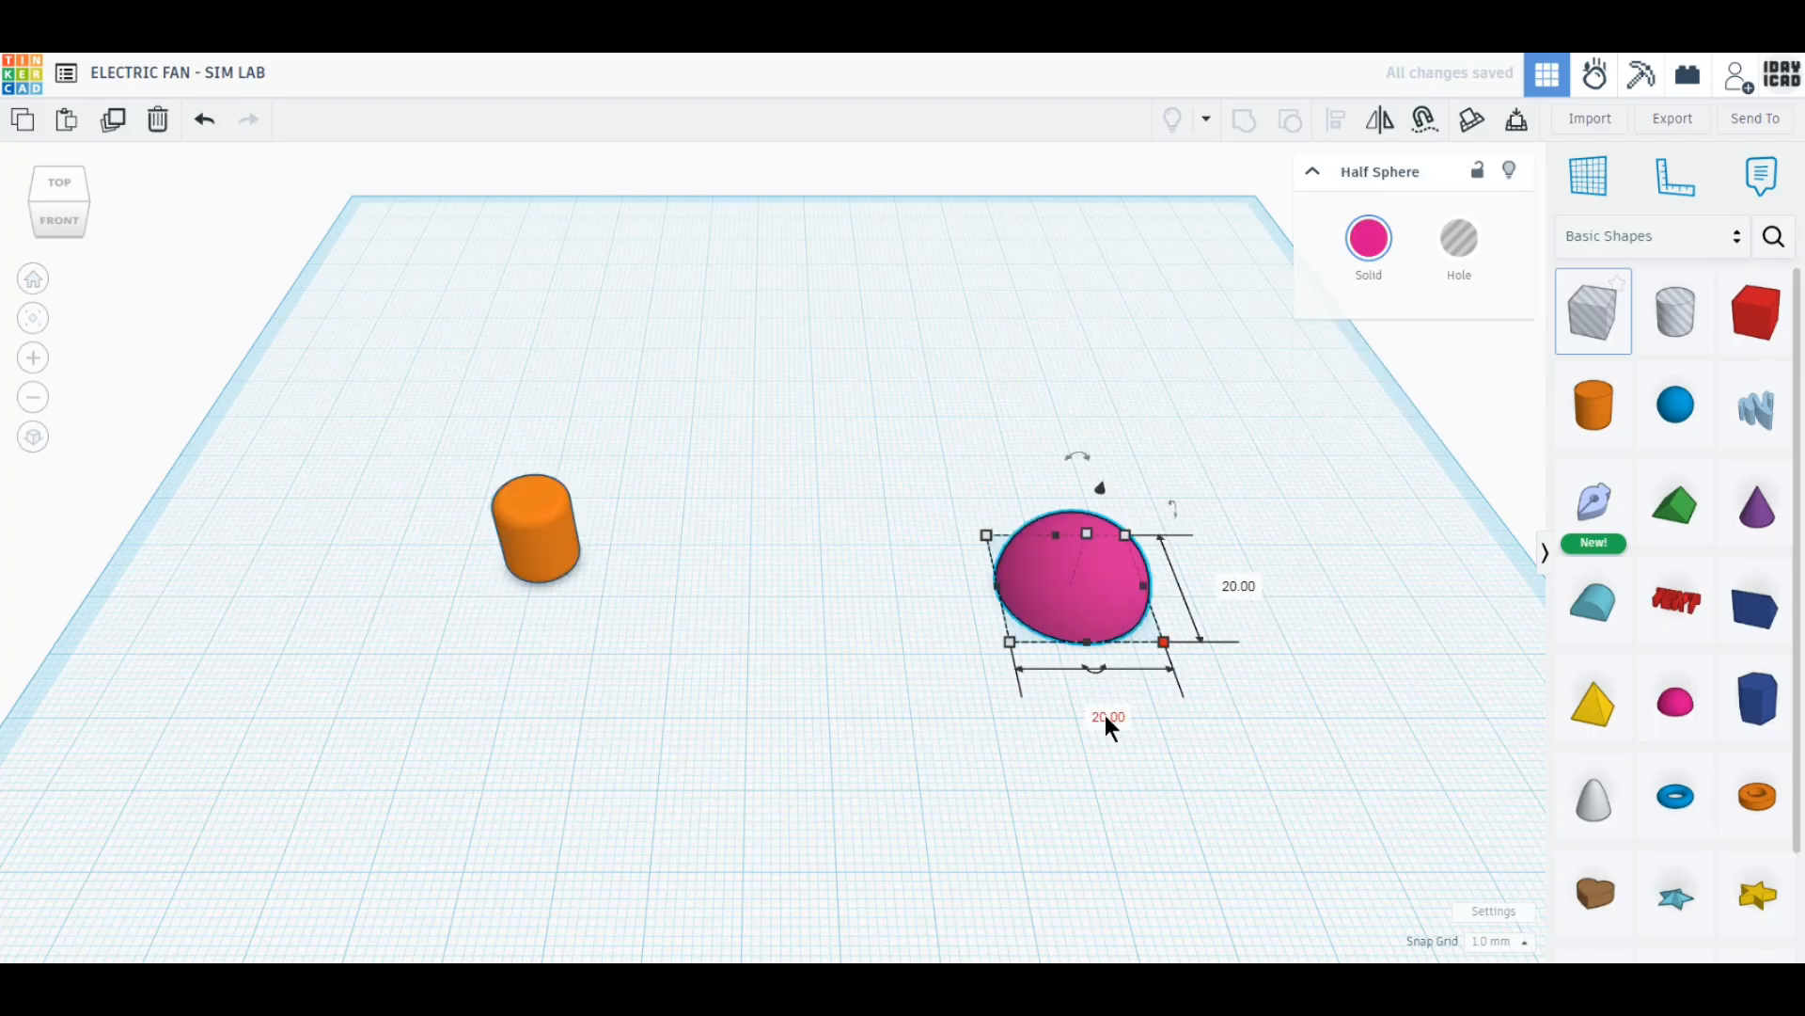
pyautogui.write('25')
pyautogui.press('Return')
pyautogui.click(1274, 585)
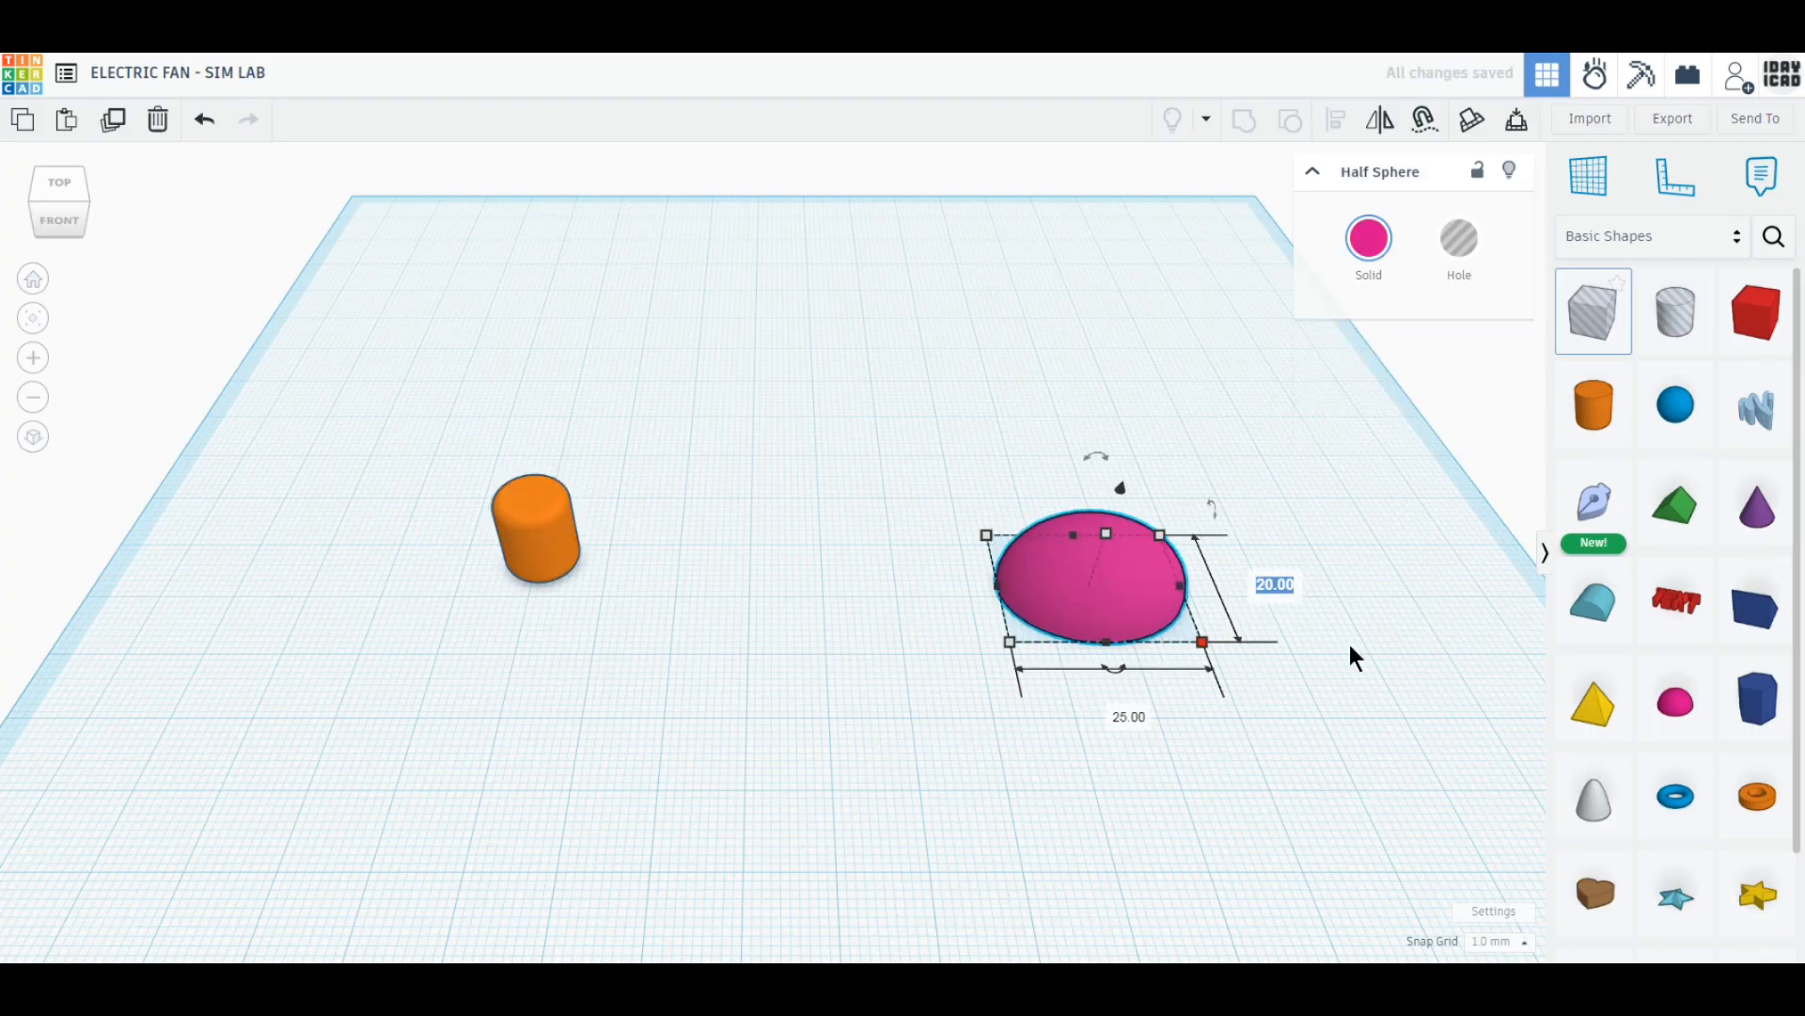
pyautogui.write('1')
pyautogui.press('Return')
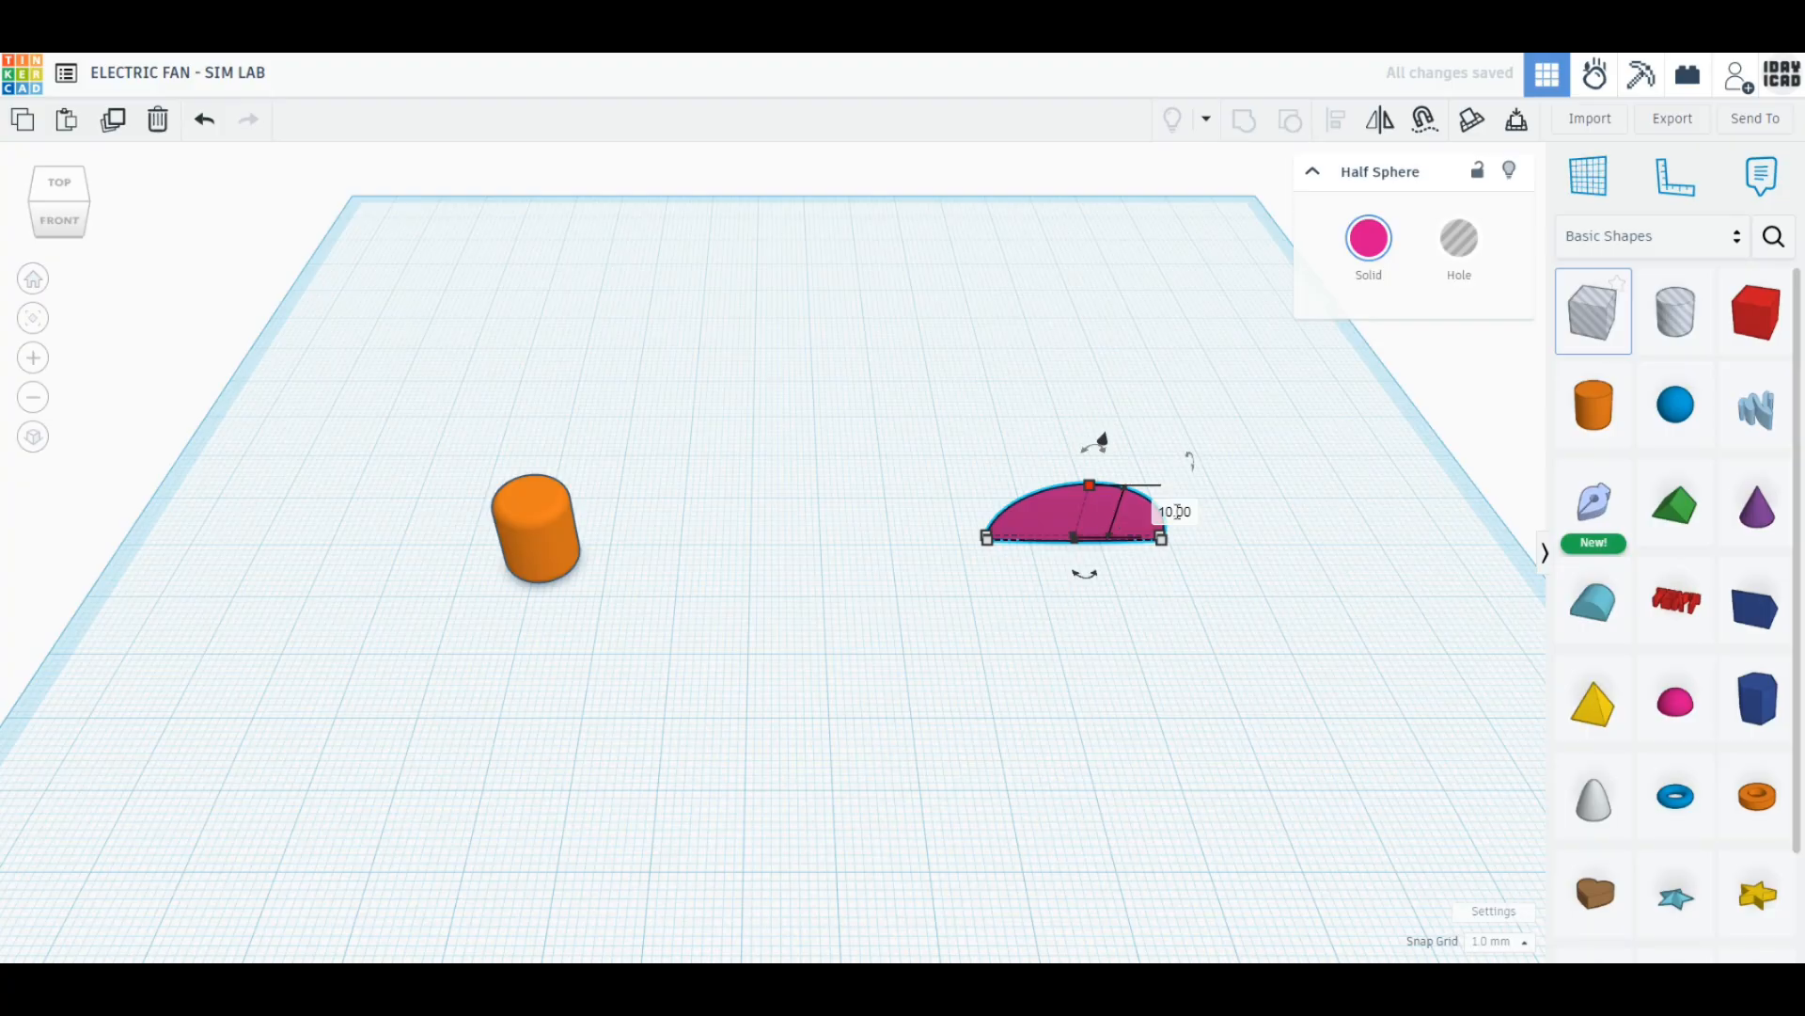
pyautogui.click(1177, 511)
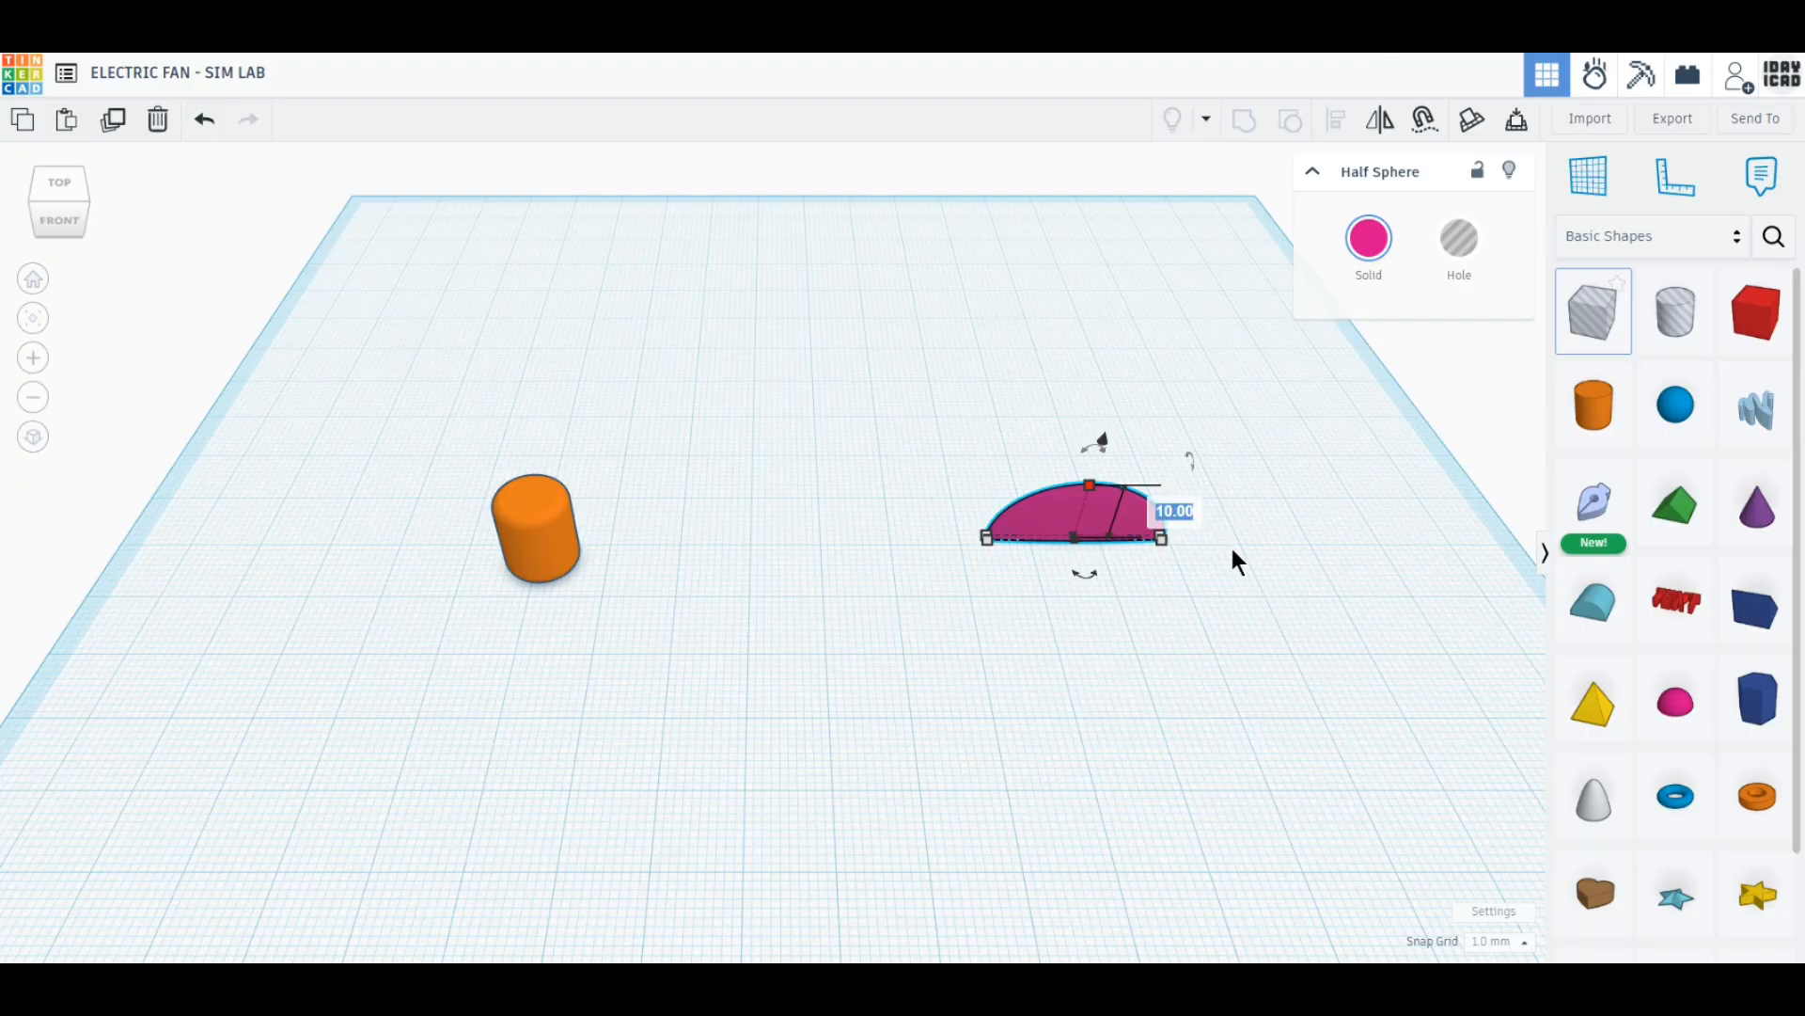
pyautogui.write('6')
pyautogui.press('Return')
# Tilt the thin half sphere over about its long axis and set its height to 4 mm.
pyautogui.moveTo(1105, 612); pyautogui.dragTo(1108, 404, button='right')
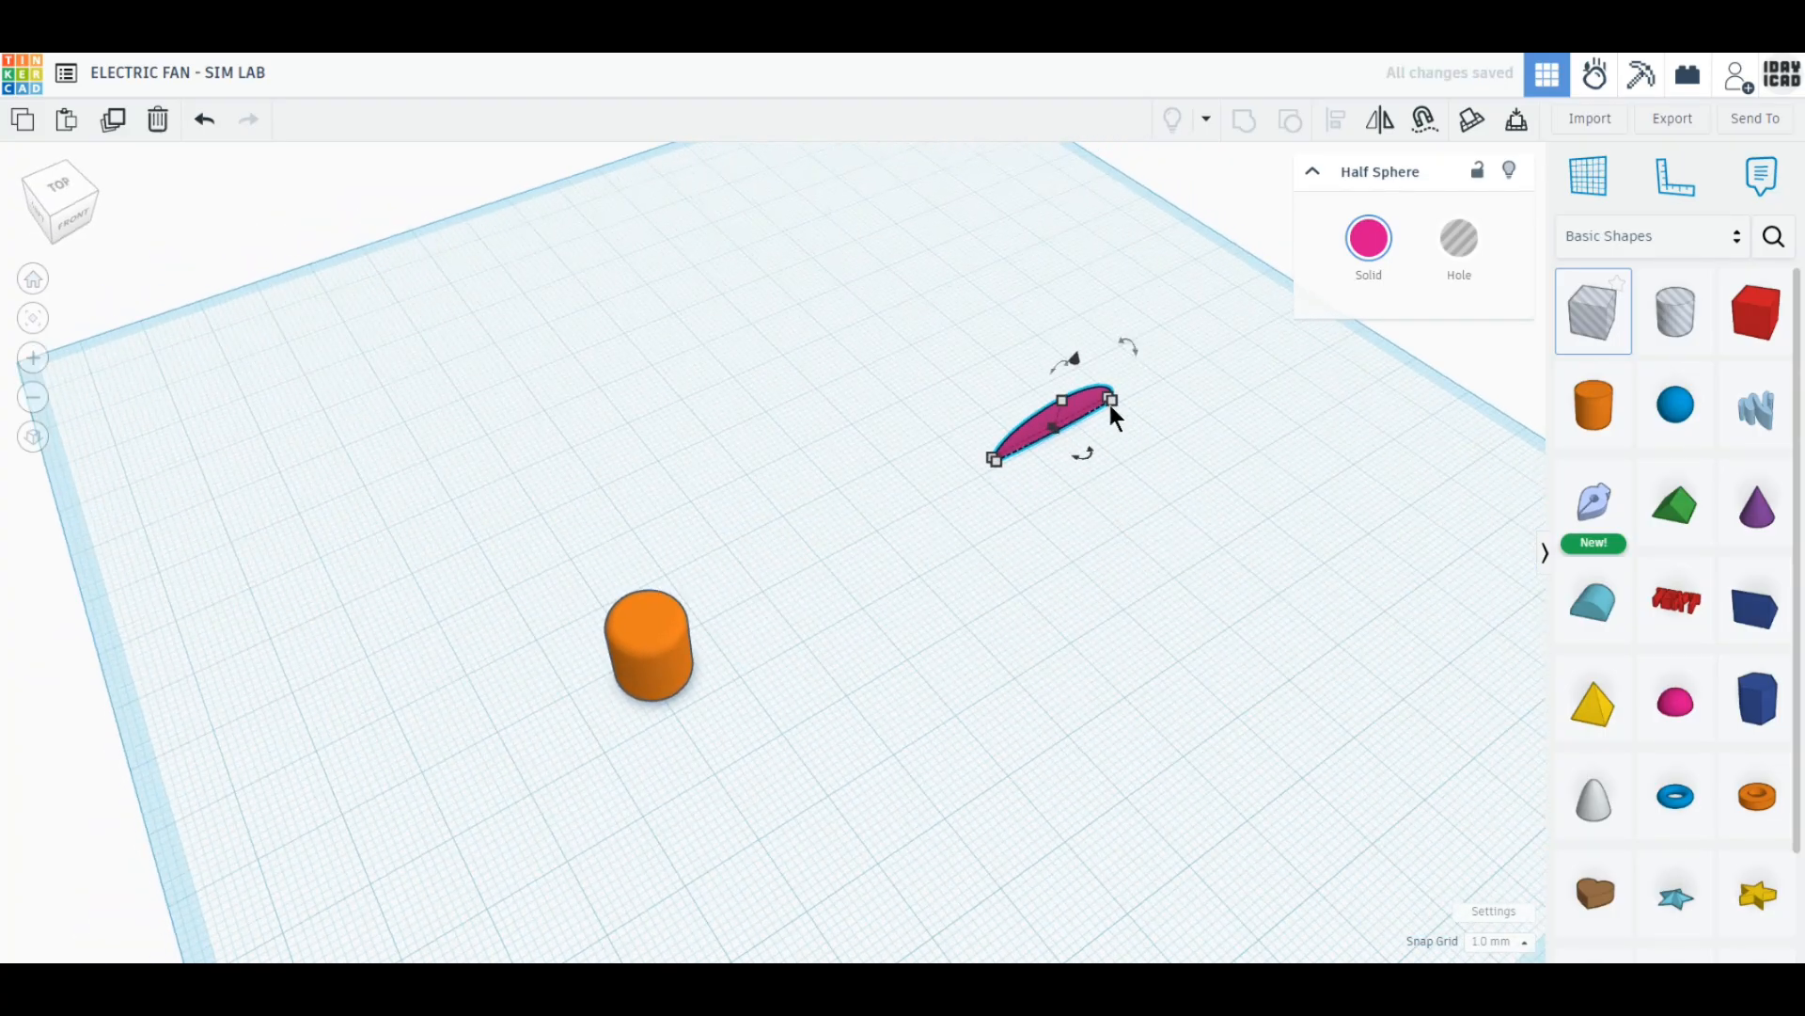
pyautogui.moveTo(1126, 340); pyautogui.dragTo(1074, 363)
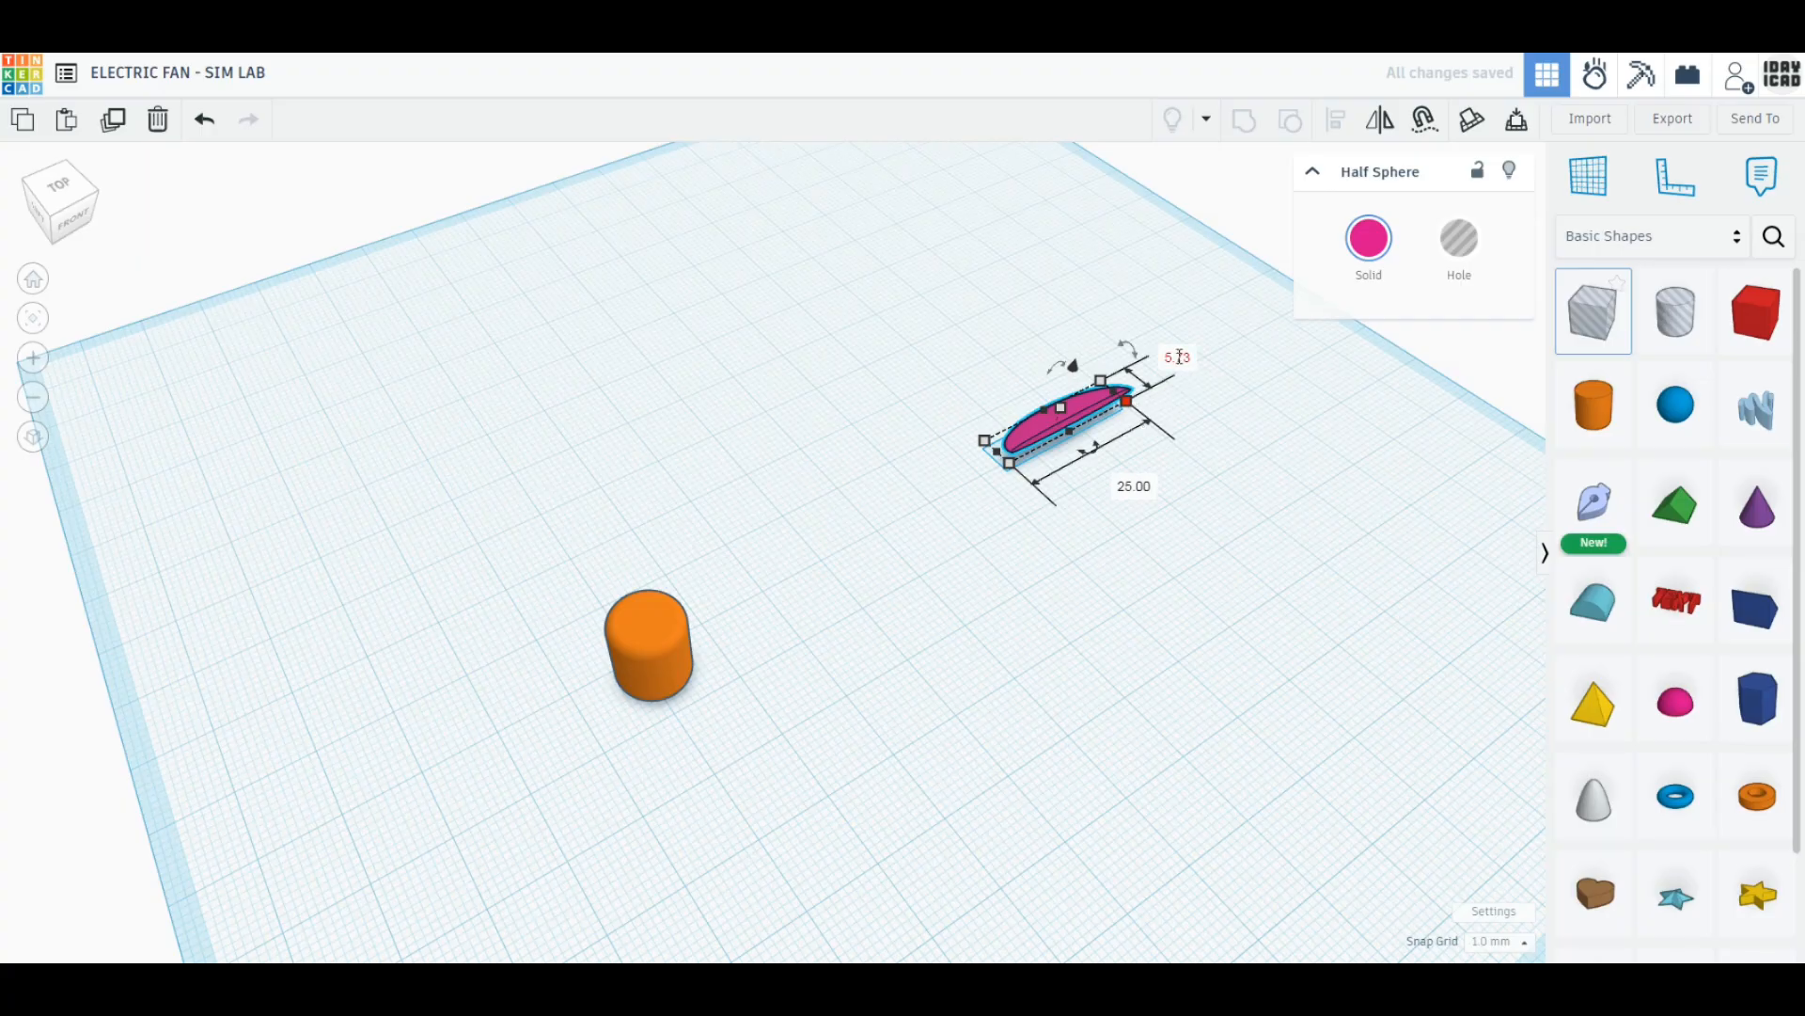
pyautogui.click(1163, 420)
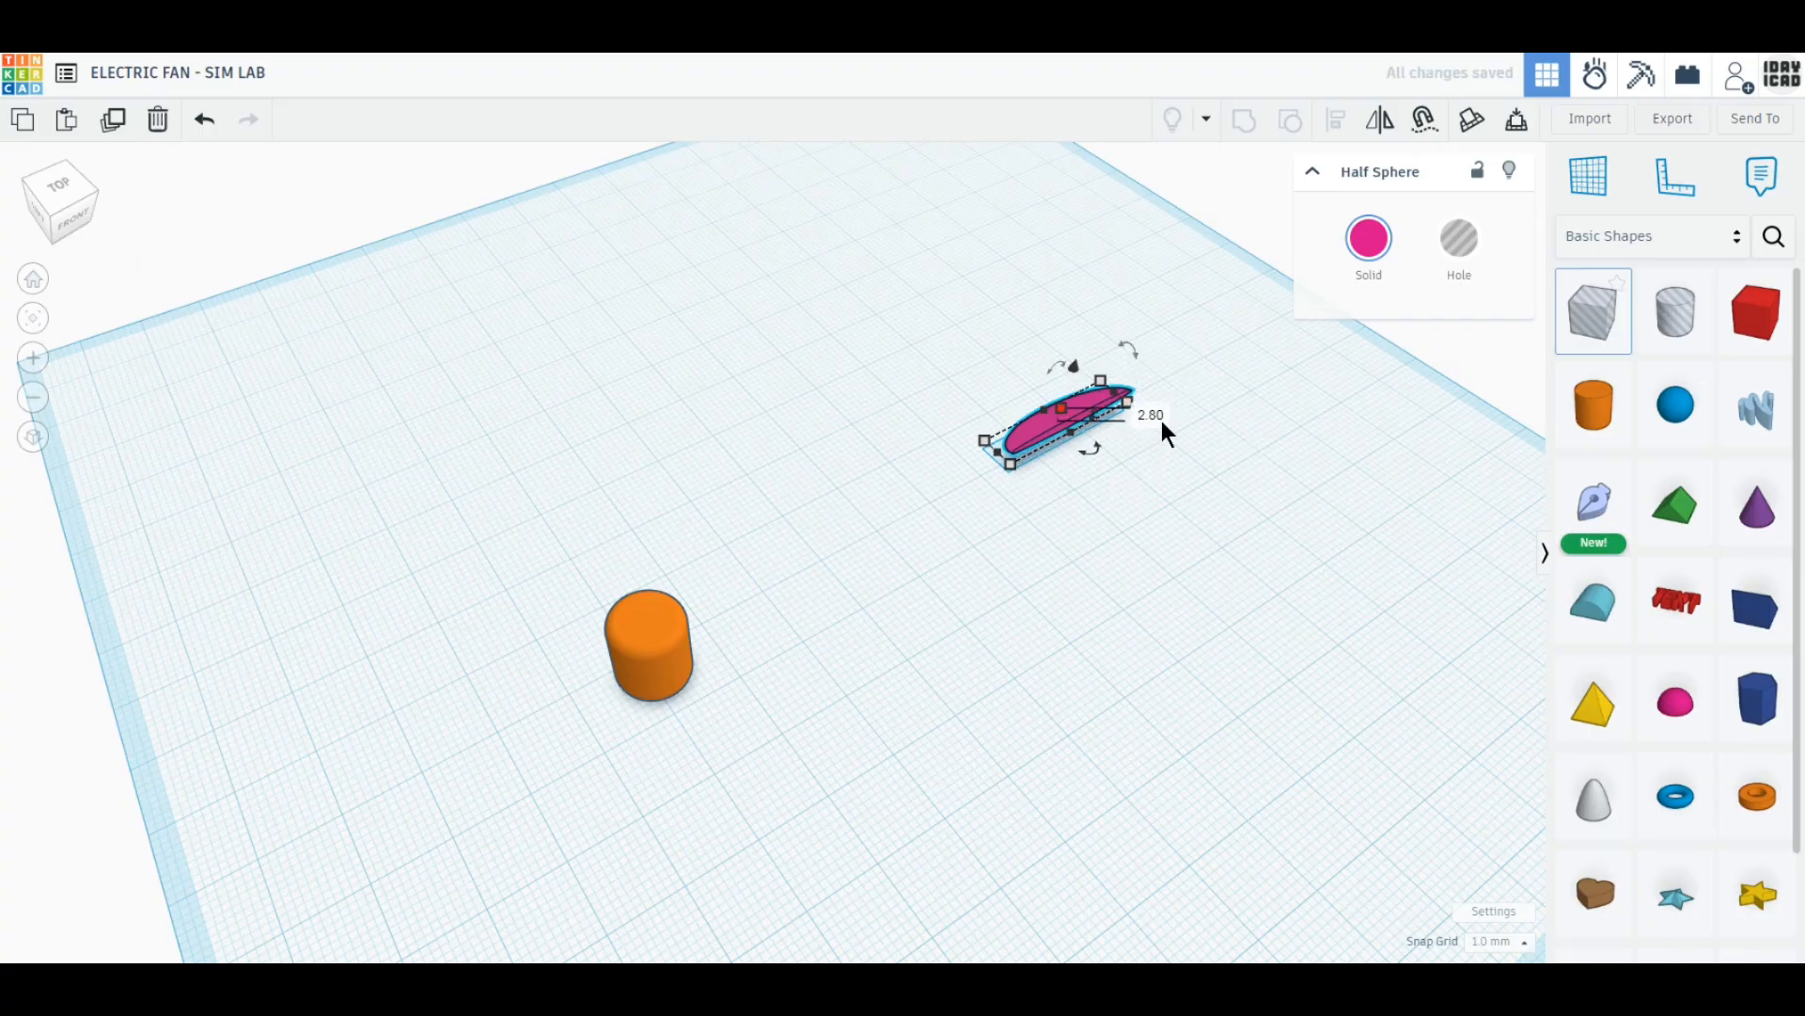
pyautogui.write('4')
pyautogui.press('Return')
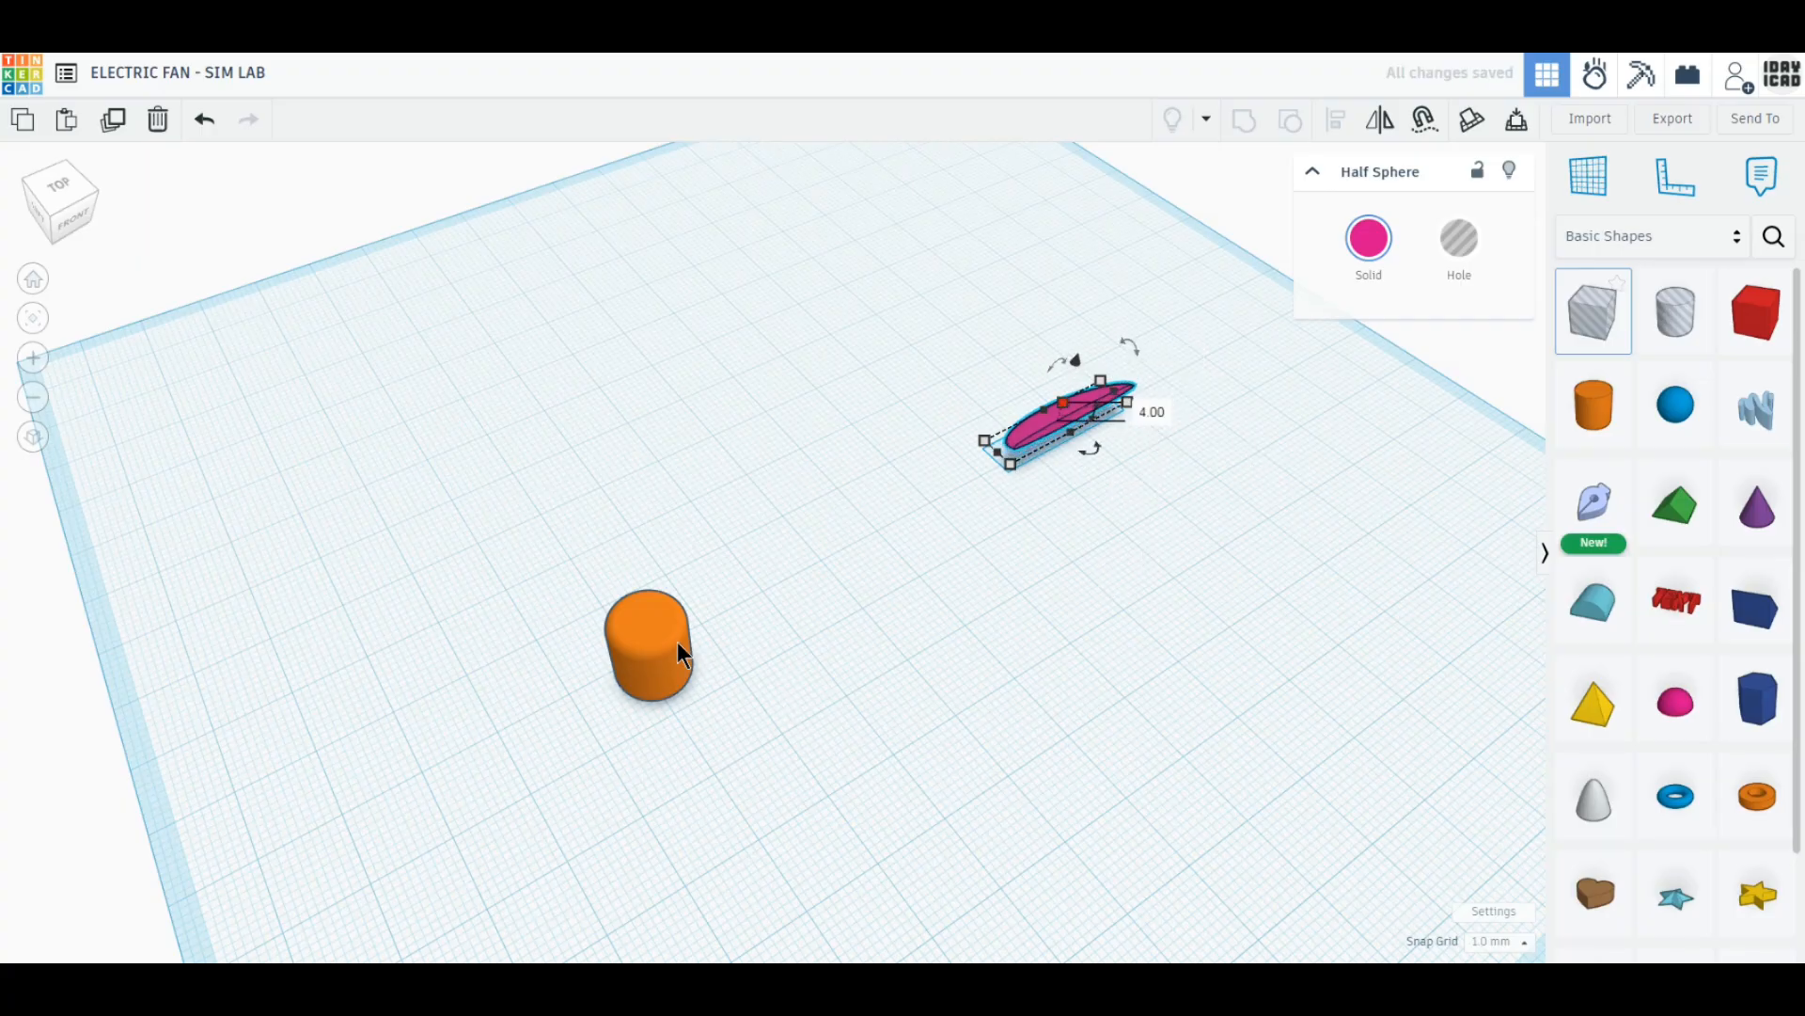
# In an orthographic top view, line up the cylinder with the blade and move the blade about 24 mm closer to it.
pyautogui.click(679, 645)
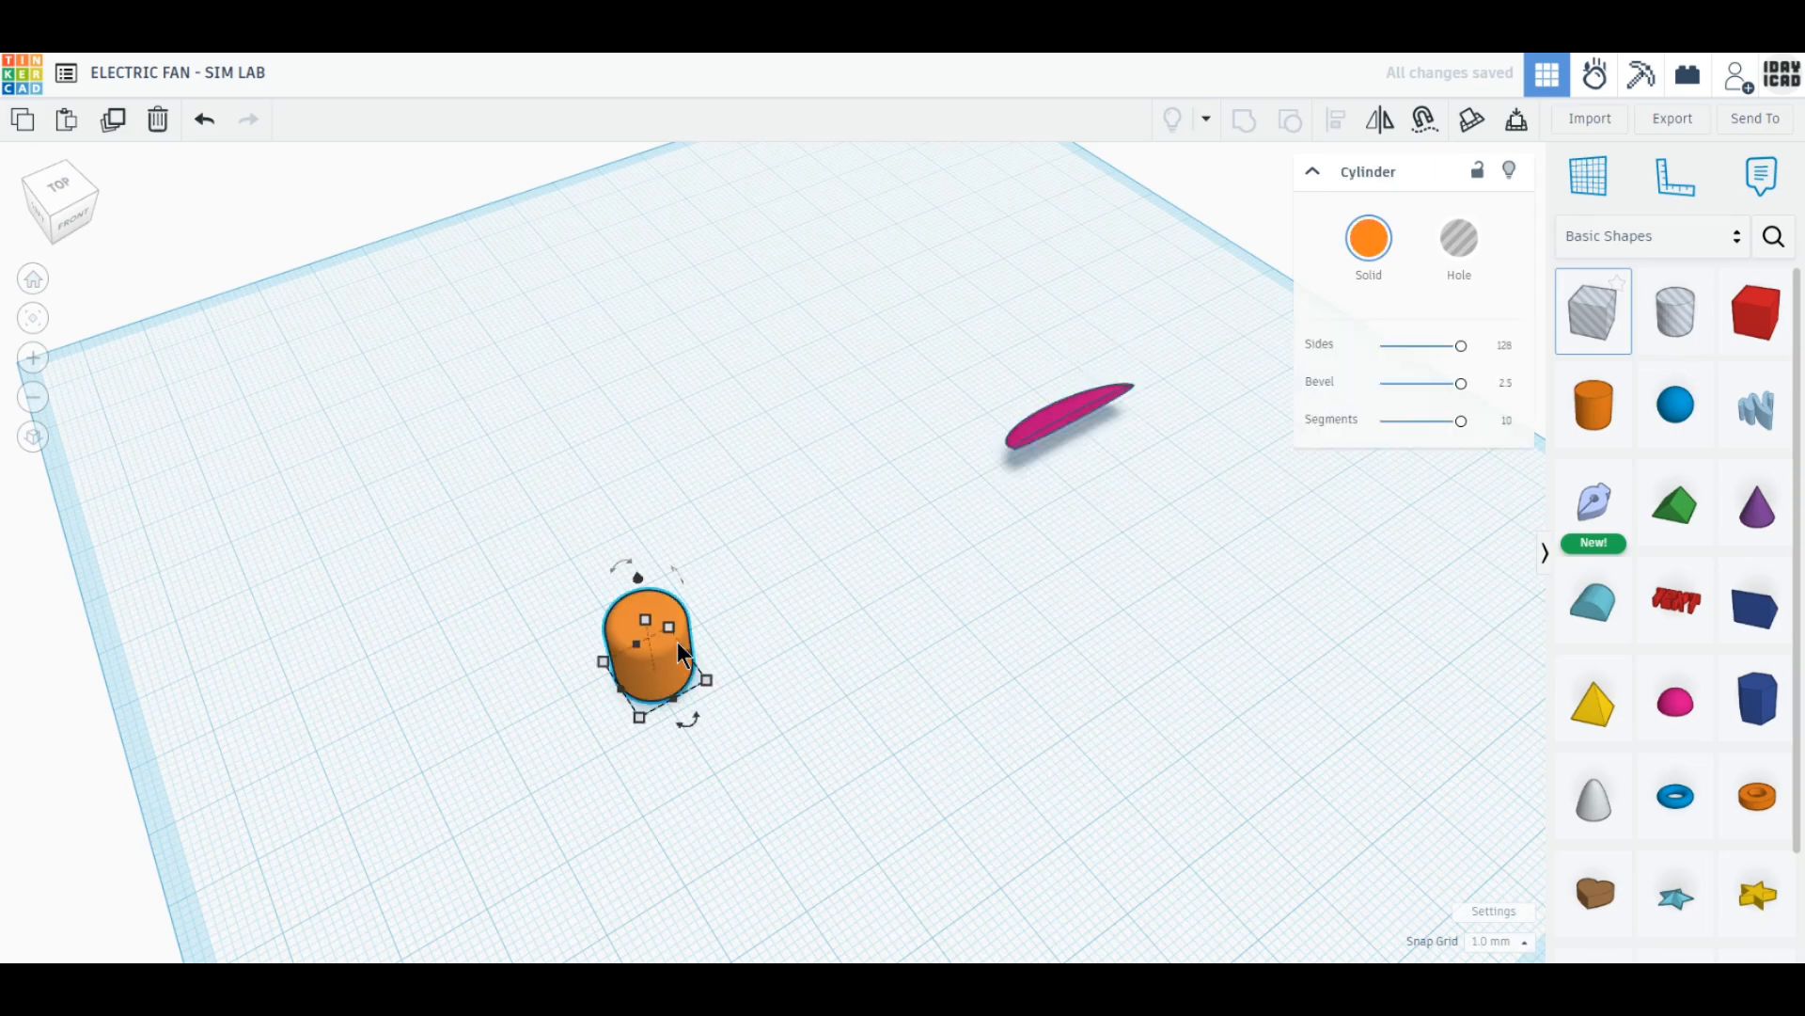
pyautogui.click(29, 444)
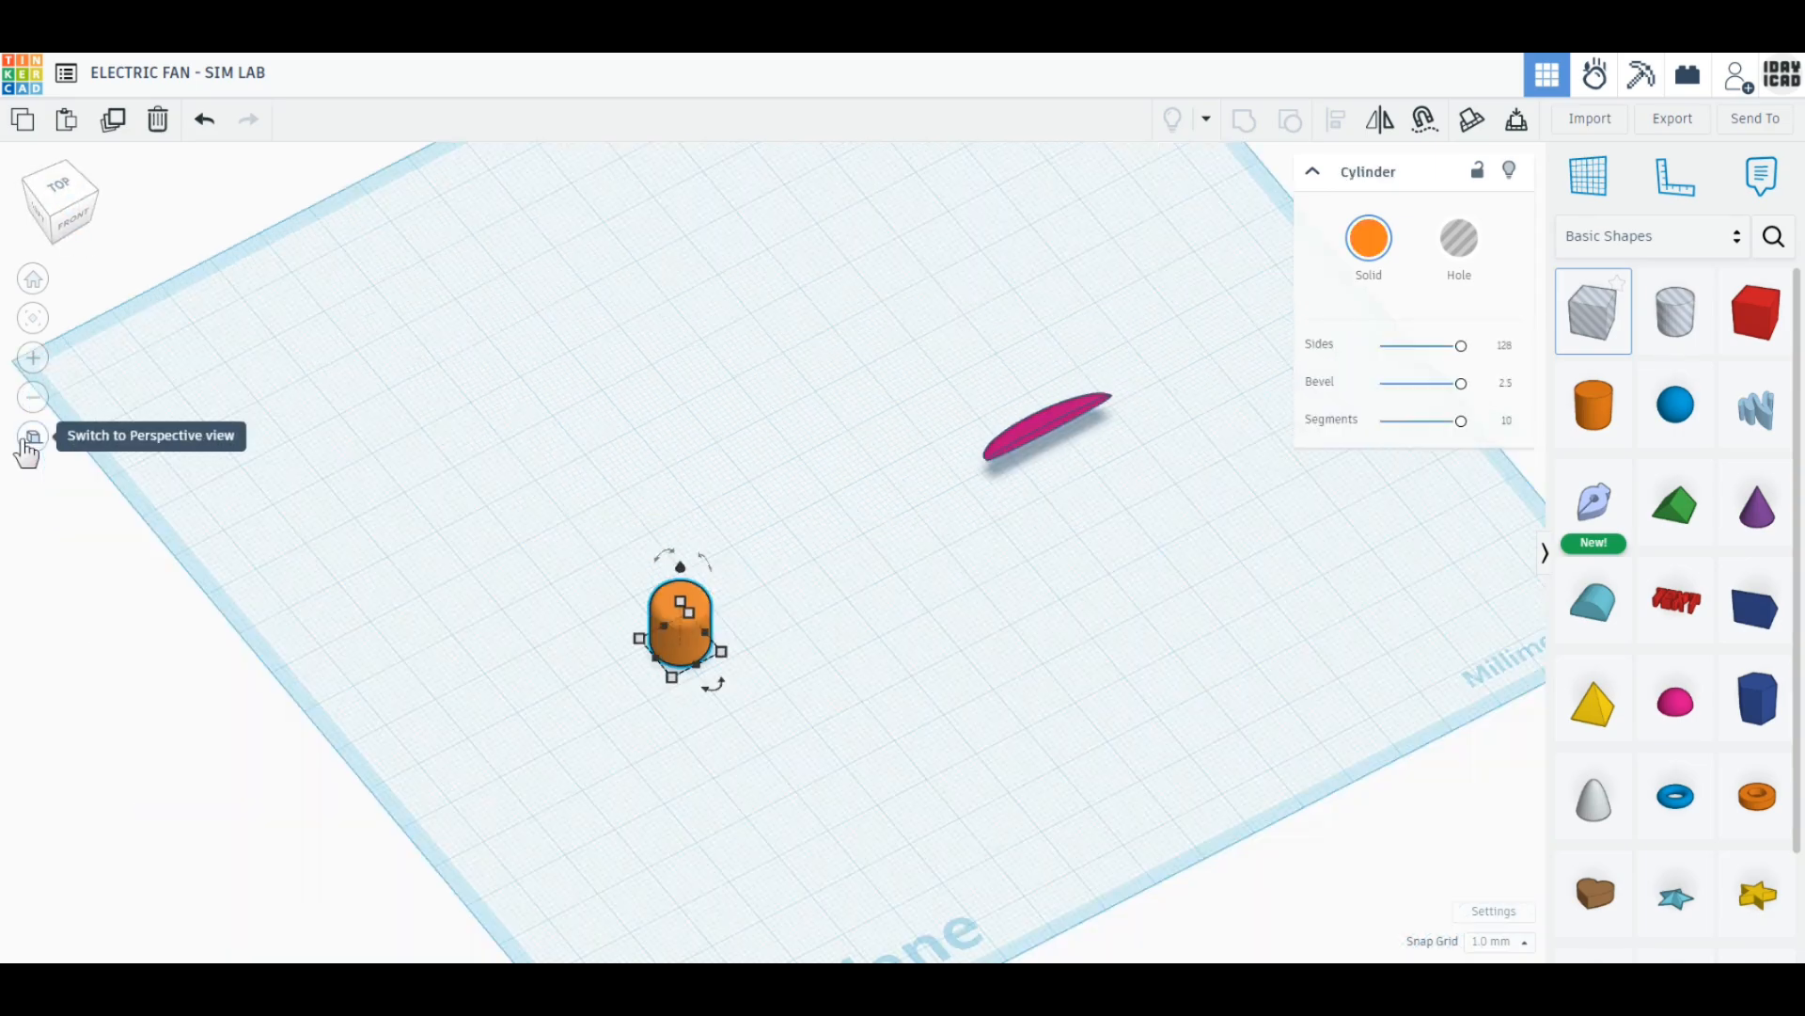
pyautogui.click(69, 188)
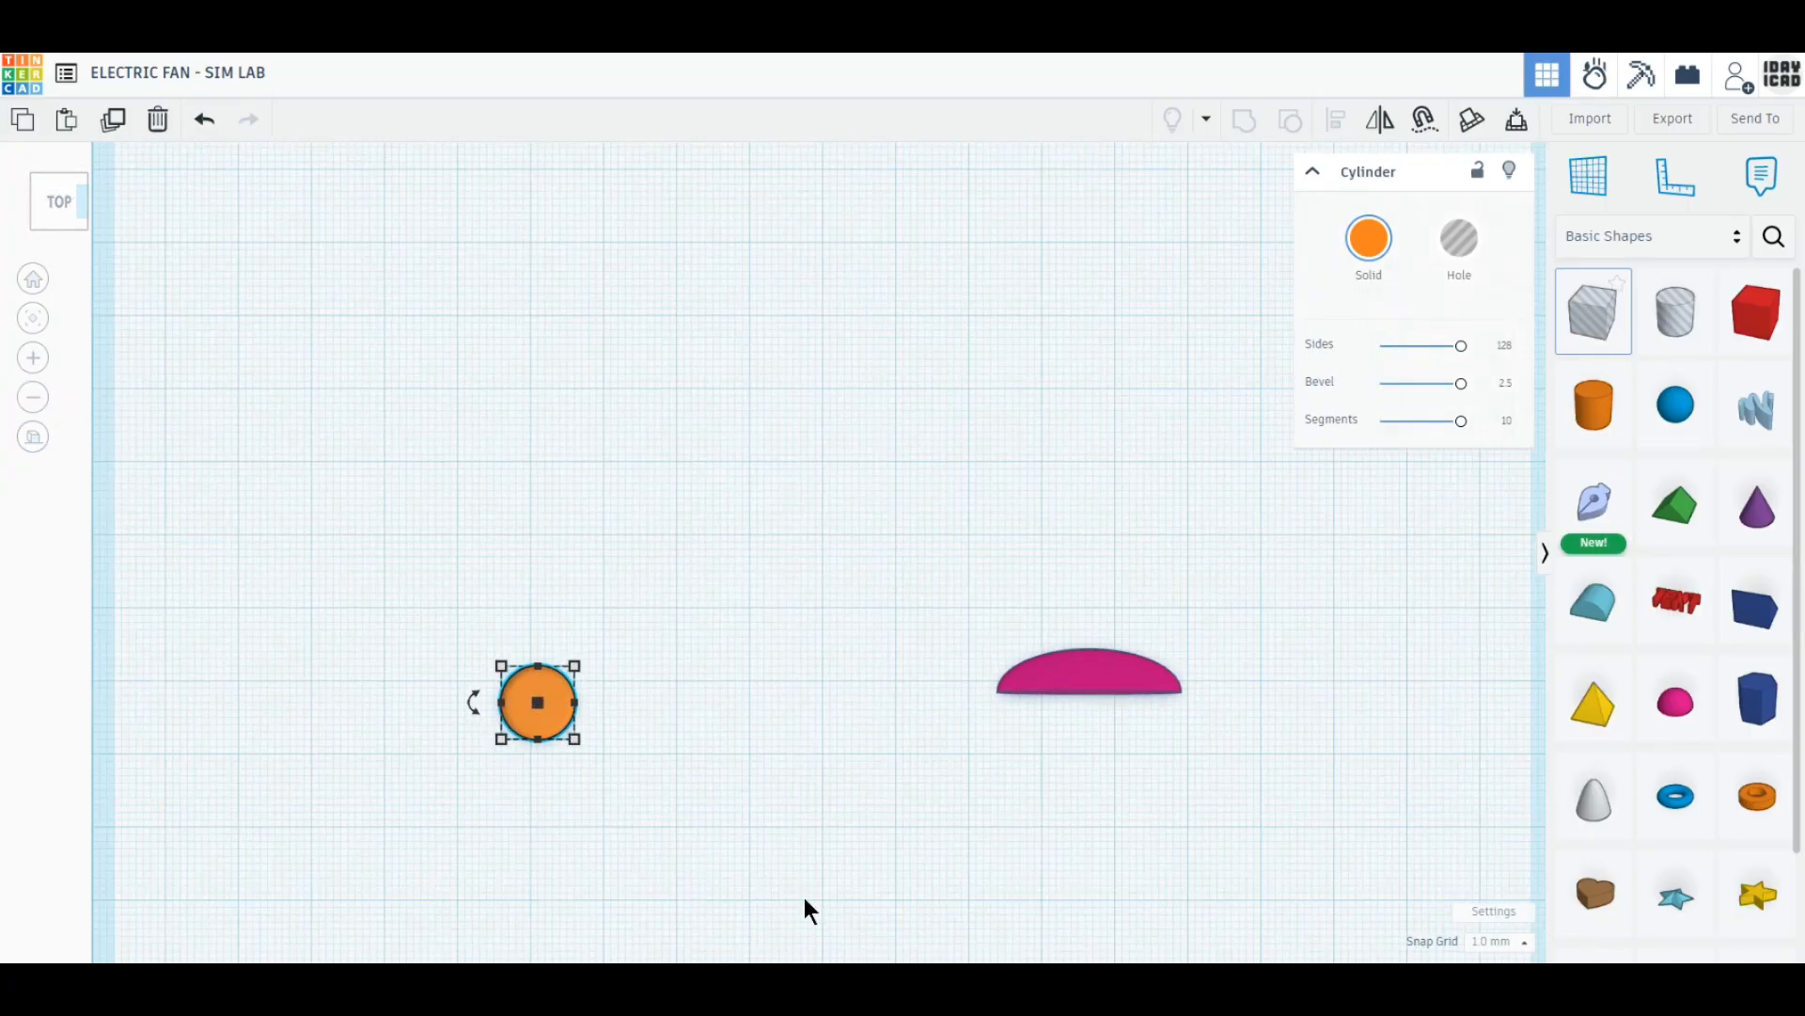
pyautogui.scroll(2, 807, 893)
pyautogui.moveTo(801, 823); pyautogui.dragTo(788, 752, button='middle')
pyautogui.scroll(1, 677, 685)
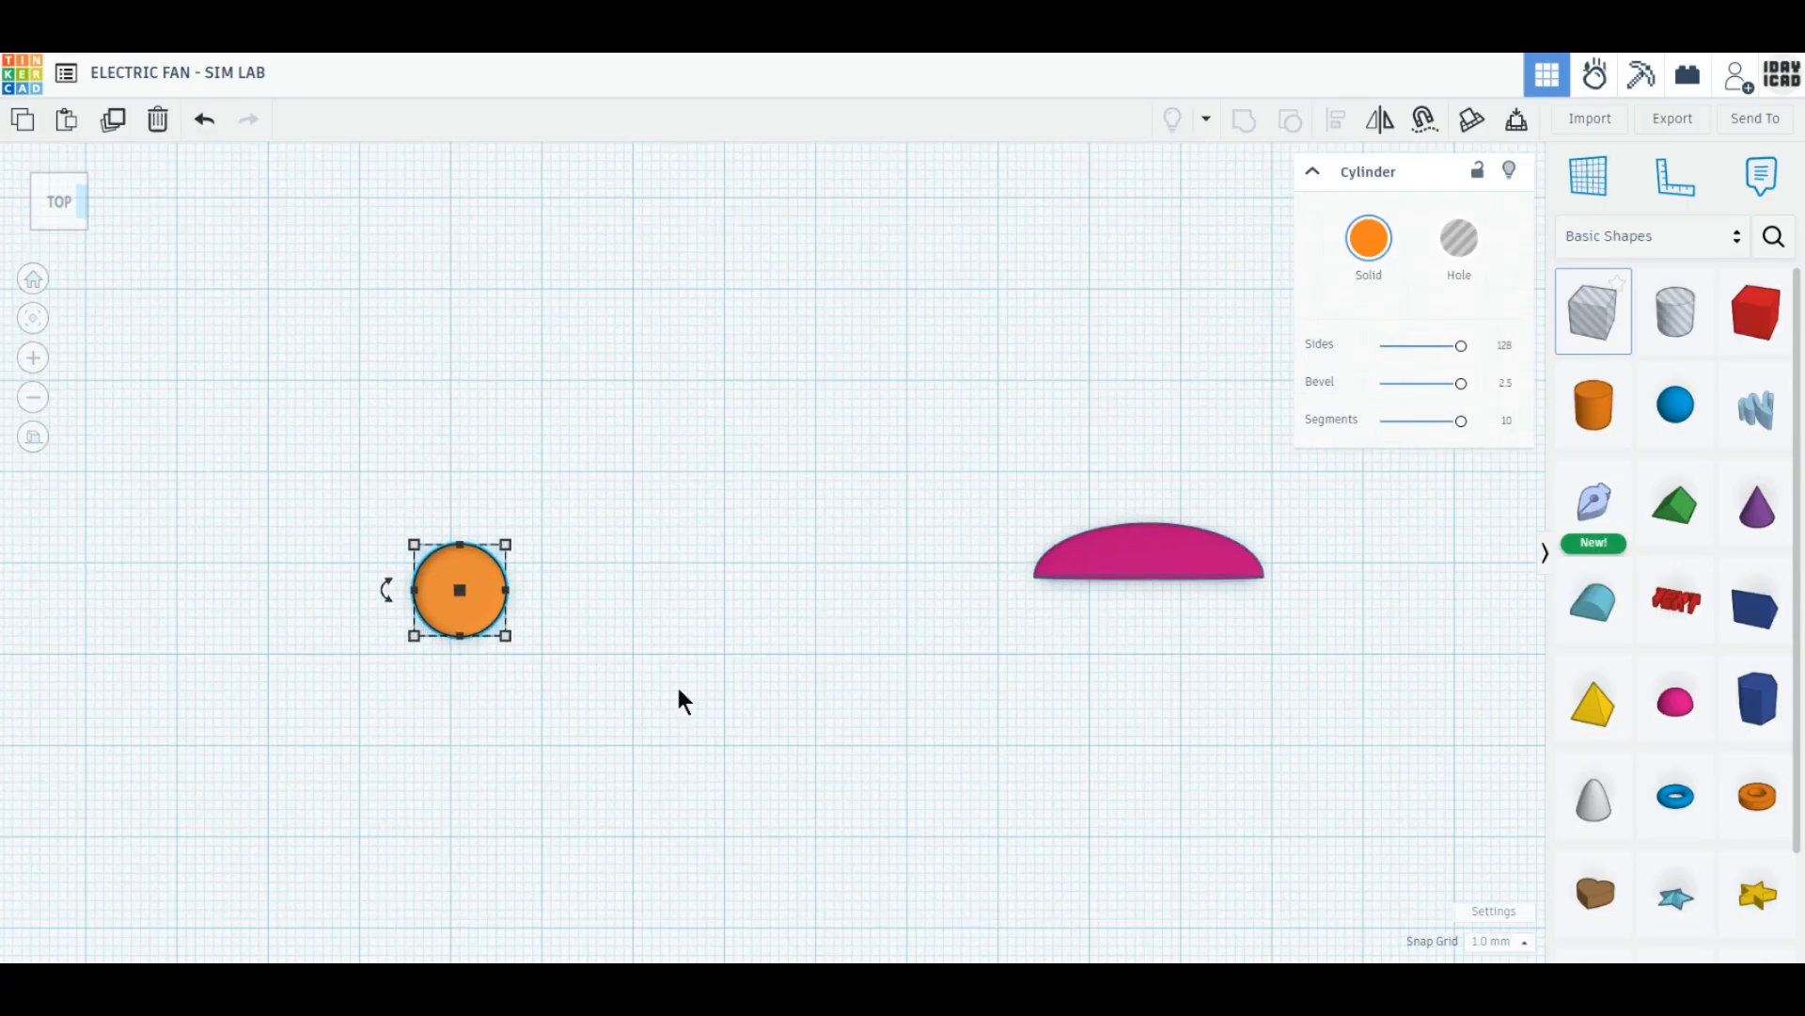
pyautogui.moveTo(442, 623); pyautogui.dragTo(515, 572)
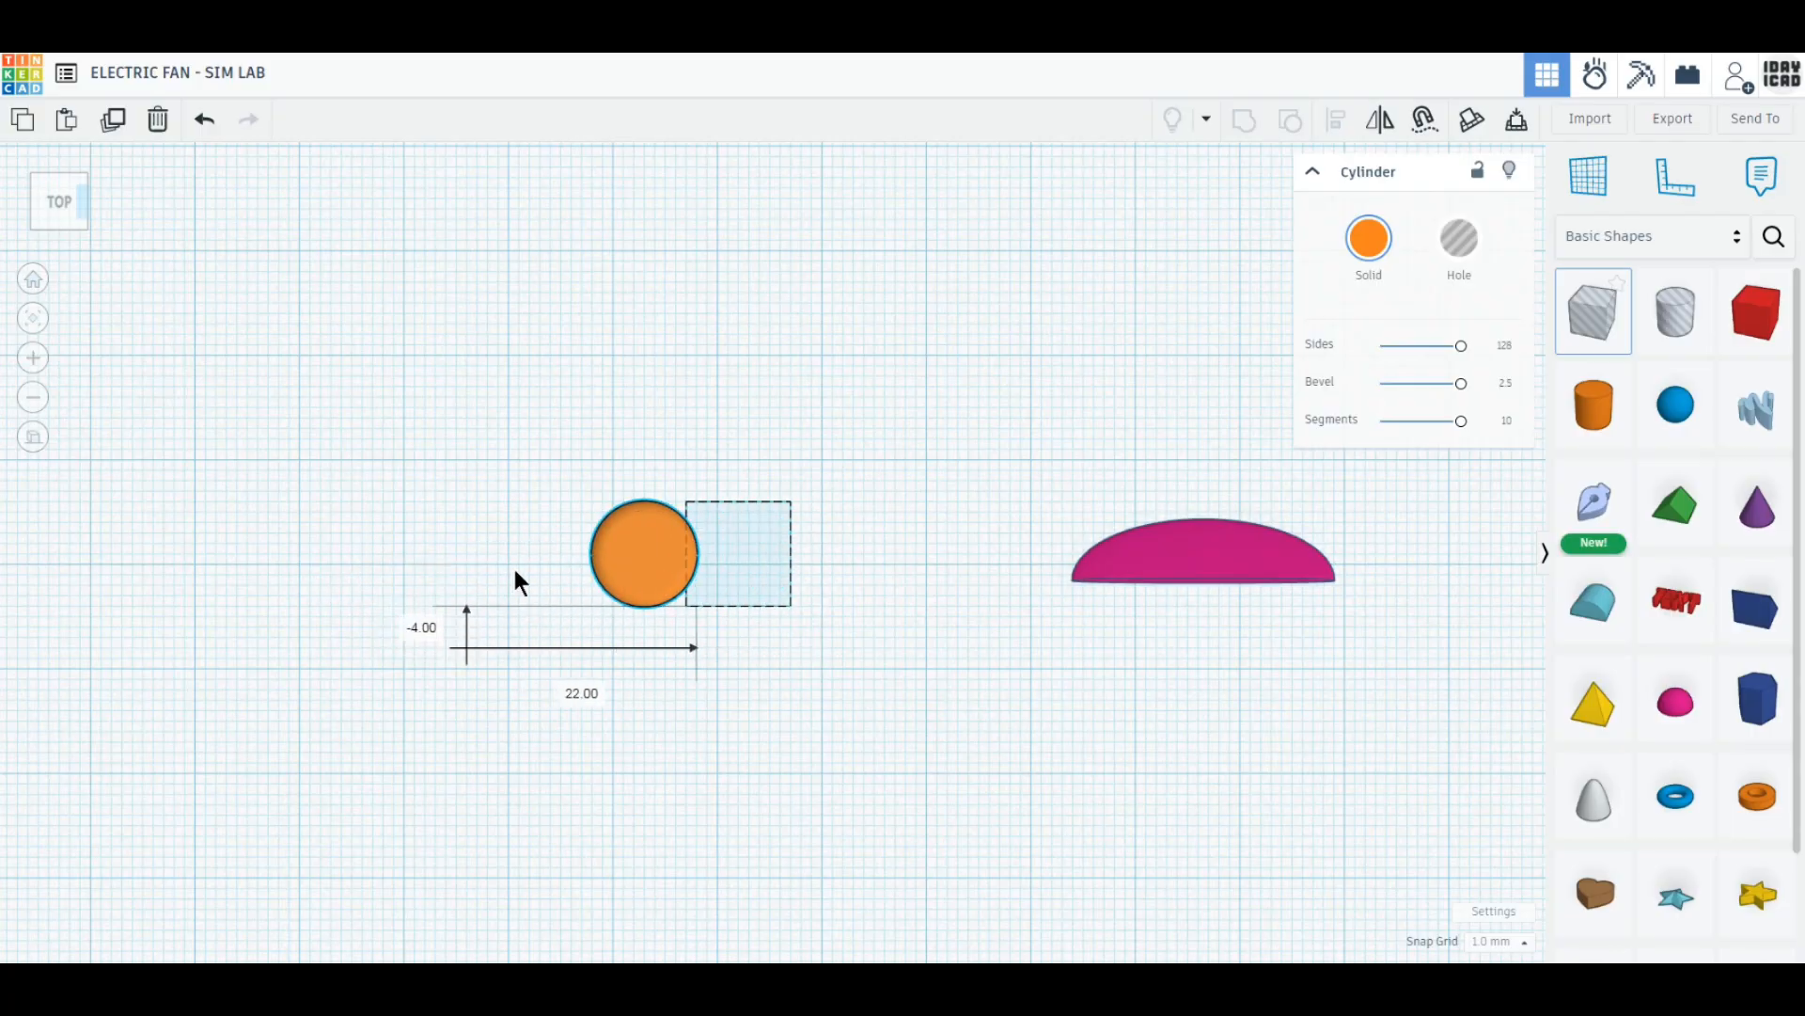
pyautogui.moveTo(1128, 573); pyautogui.dragTo(888, 577)
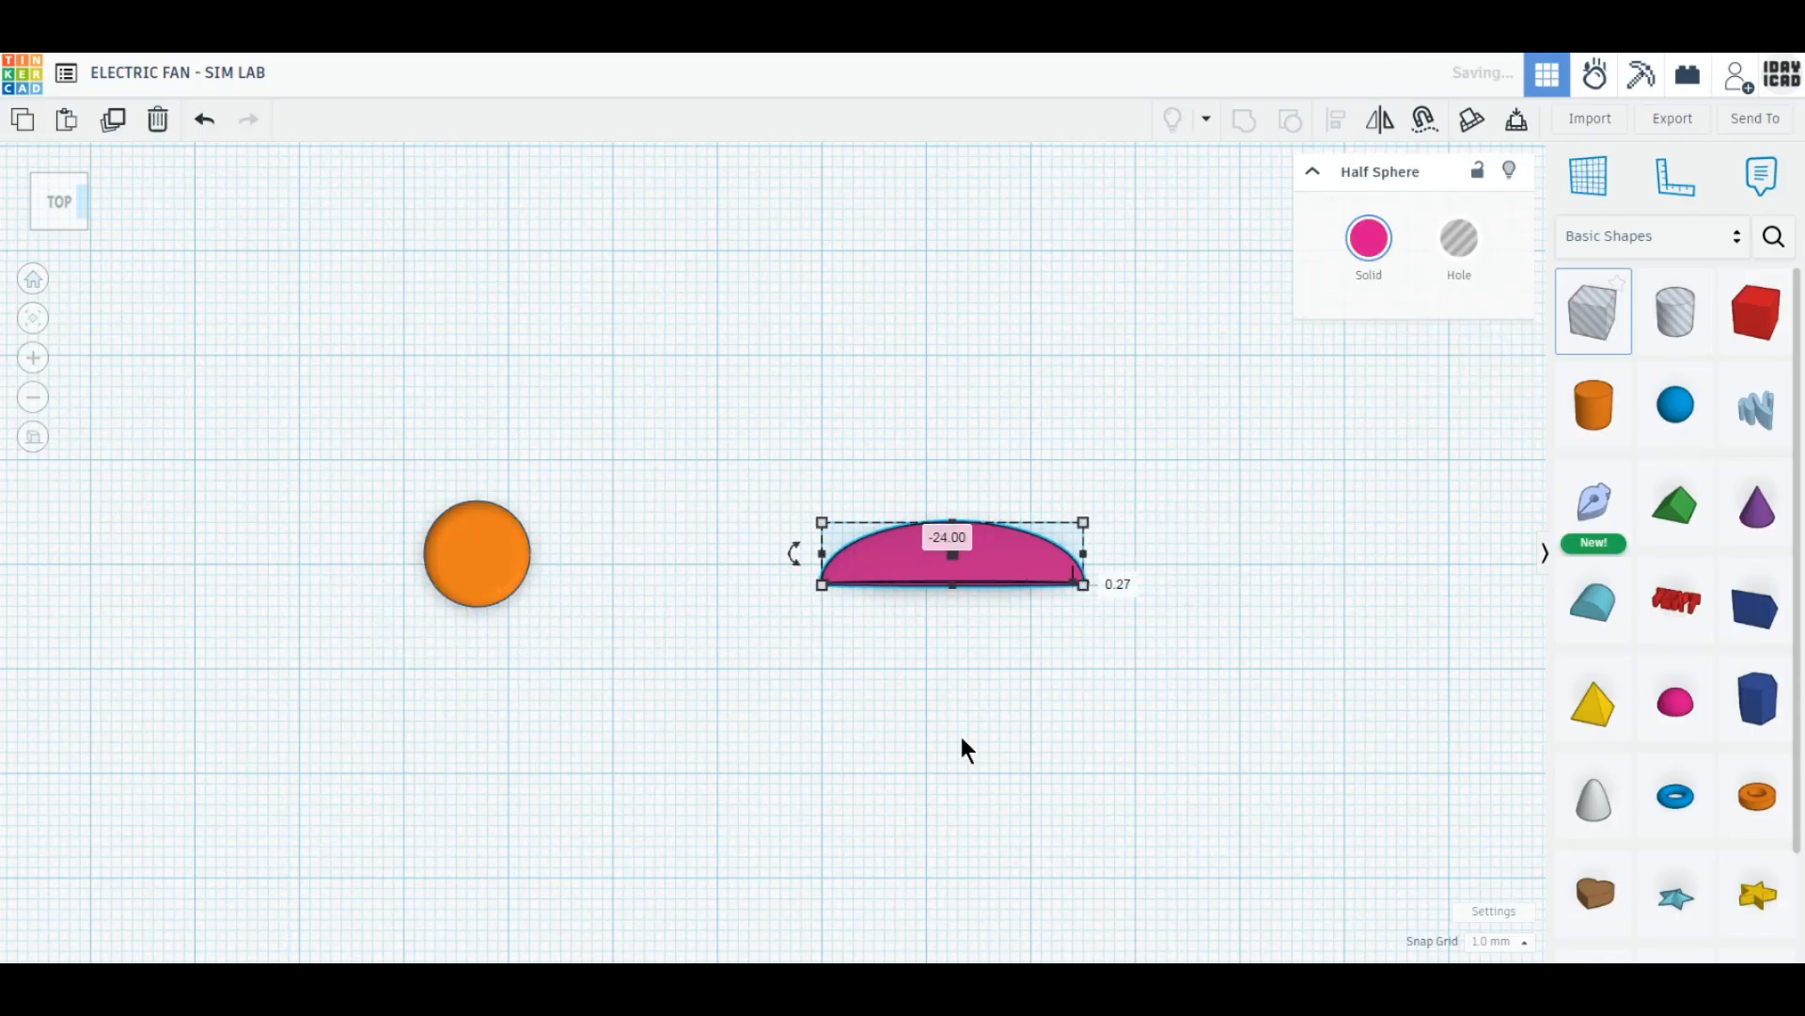
pyautogui.click(115, 138)
pyautogui.moveTo(781, 554)
pyautogui.mouseDown()
pyautogui.moveTo(939, 679)
pyautogui.moveTo(786, 605)
pyautogui.moveTo(784, 572)
pyautogui.mouseUp()
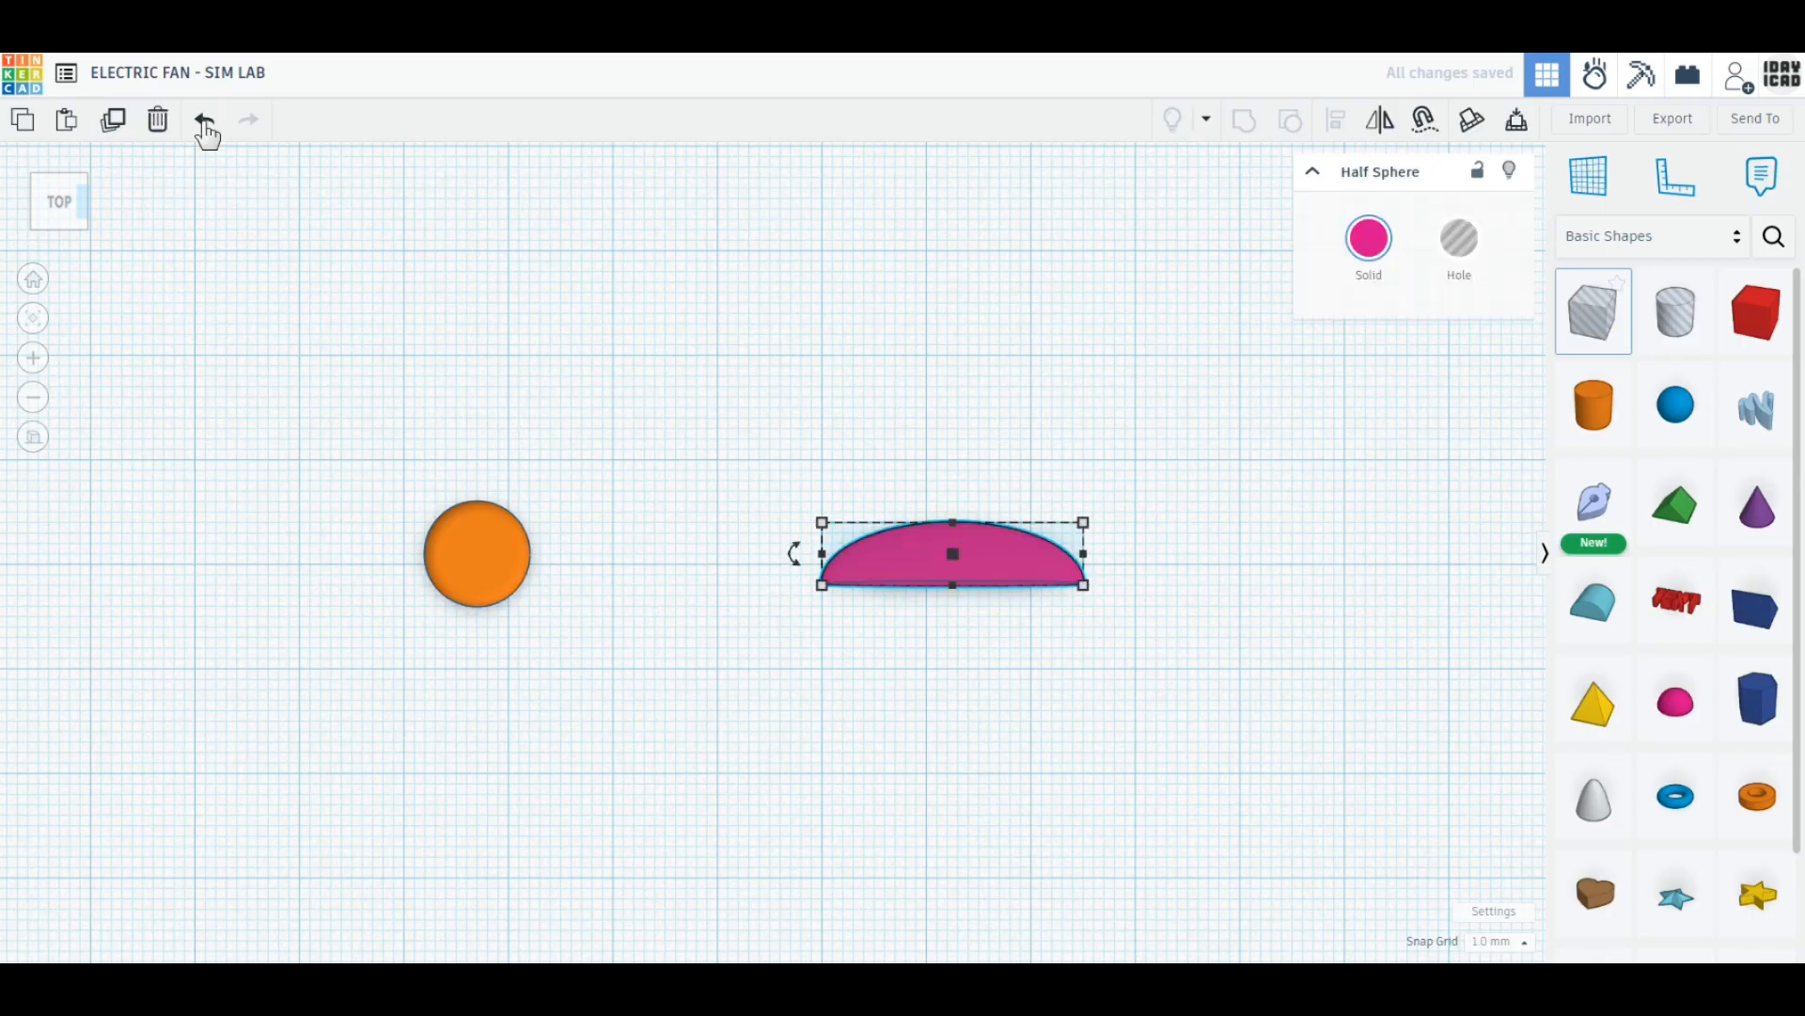
pyautogui.click(161, 133)
pyautogui.click(879, 566)
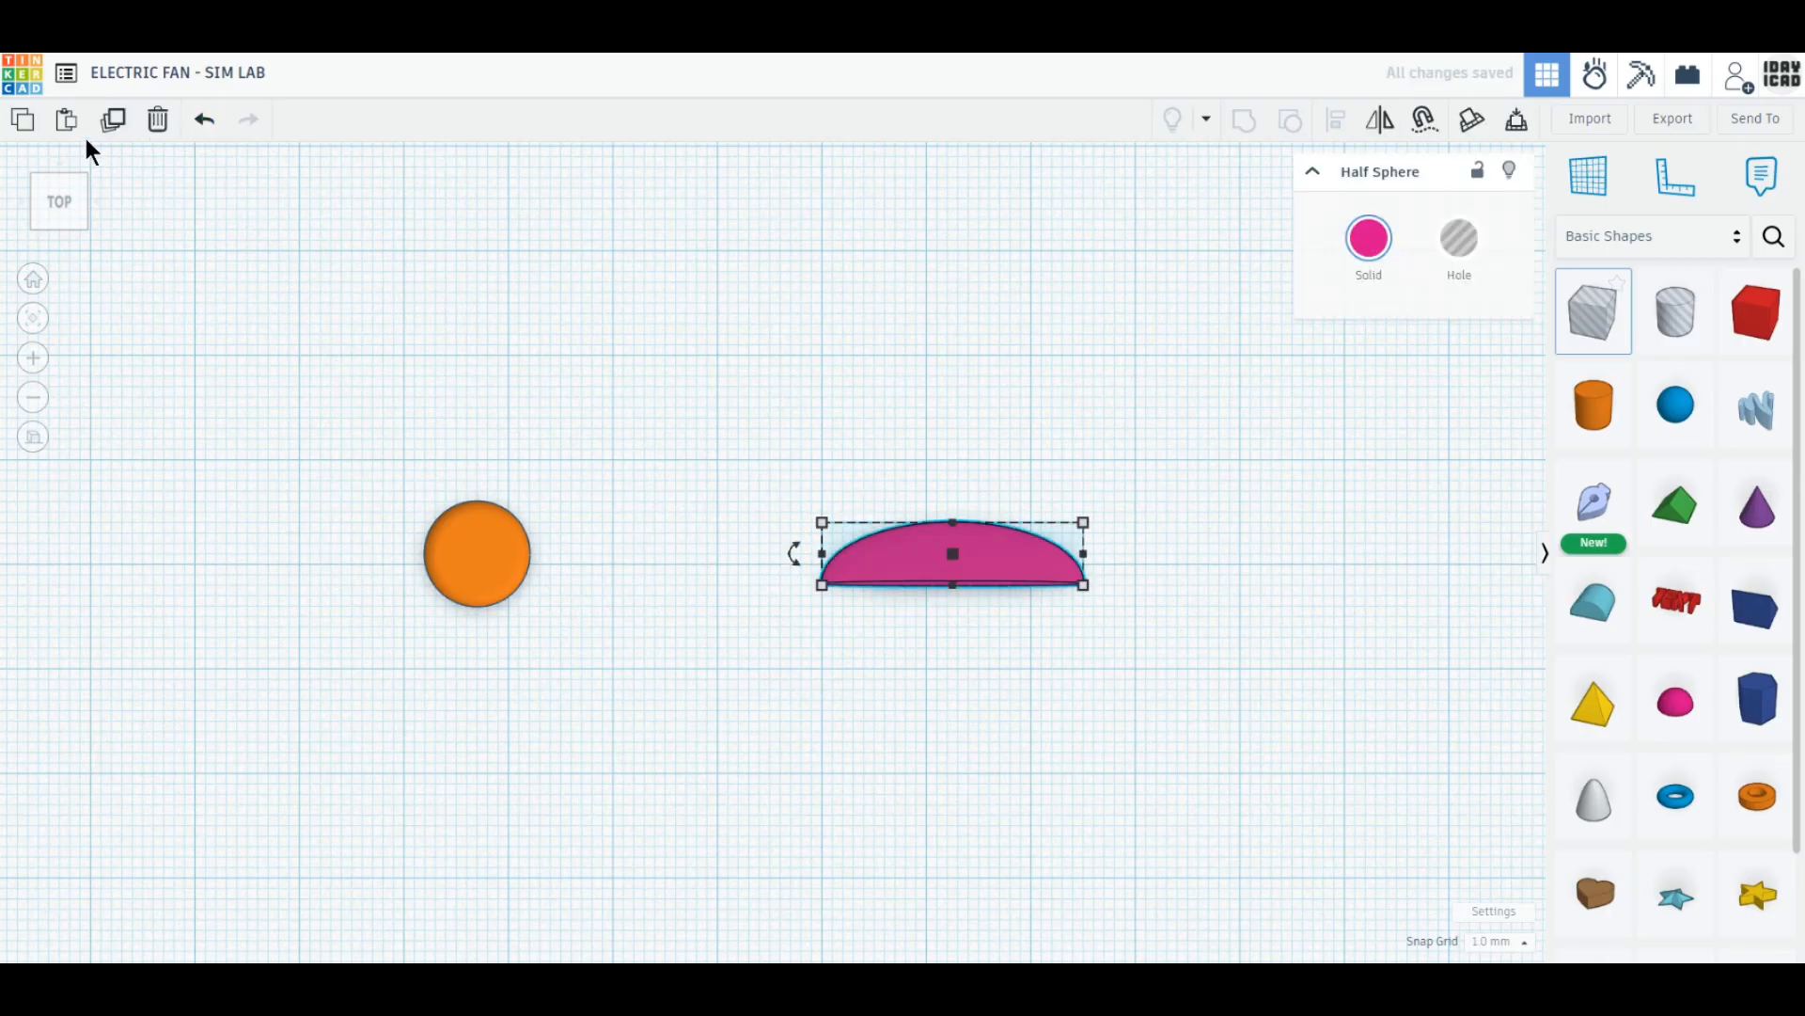
# Duplicate the blade, rotate the copy 90° and offset it by -13.5 mm and -11.5 mm so it meets the original's inner end.
pyautogui.click(114, 121)
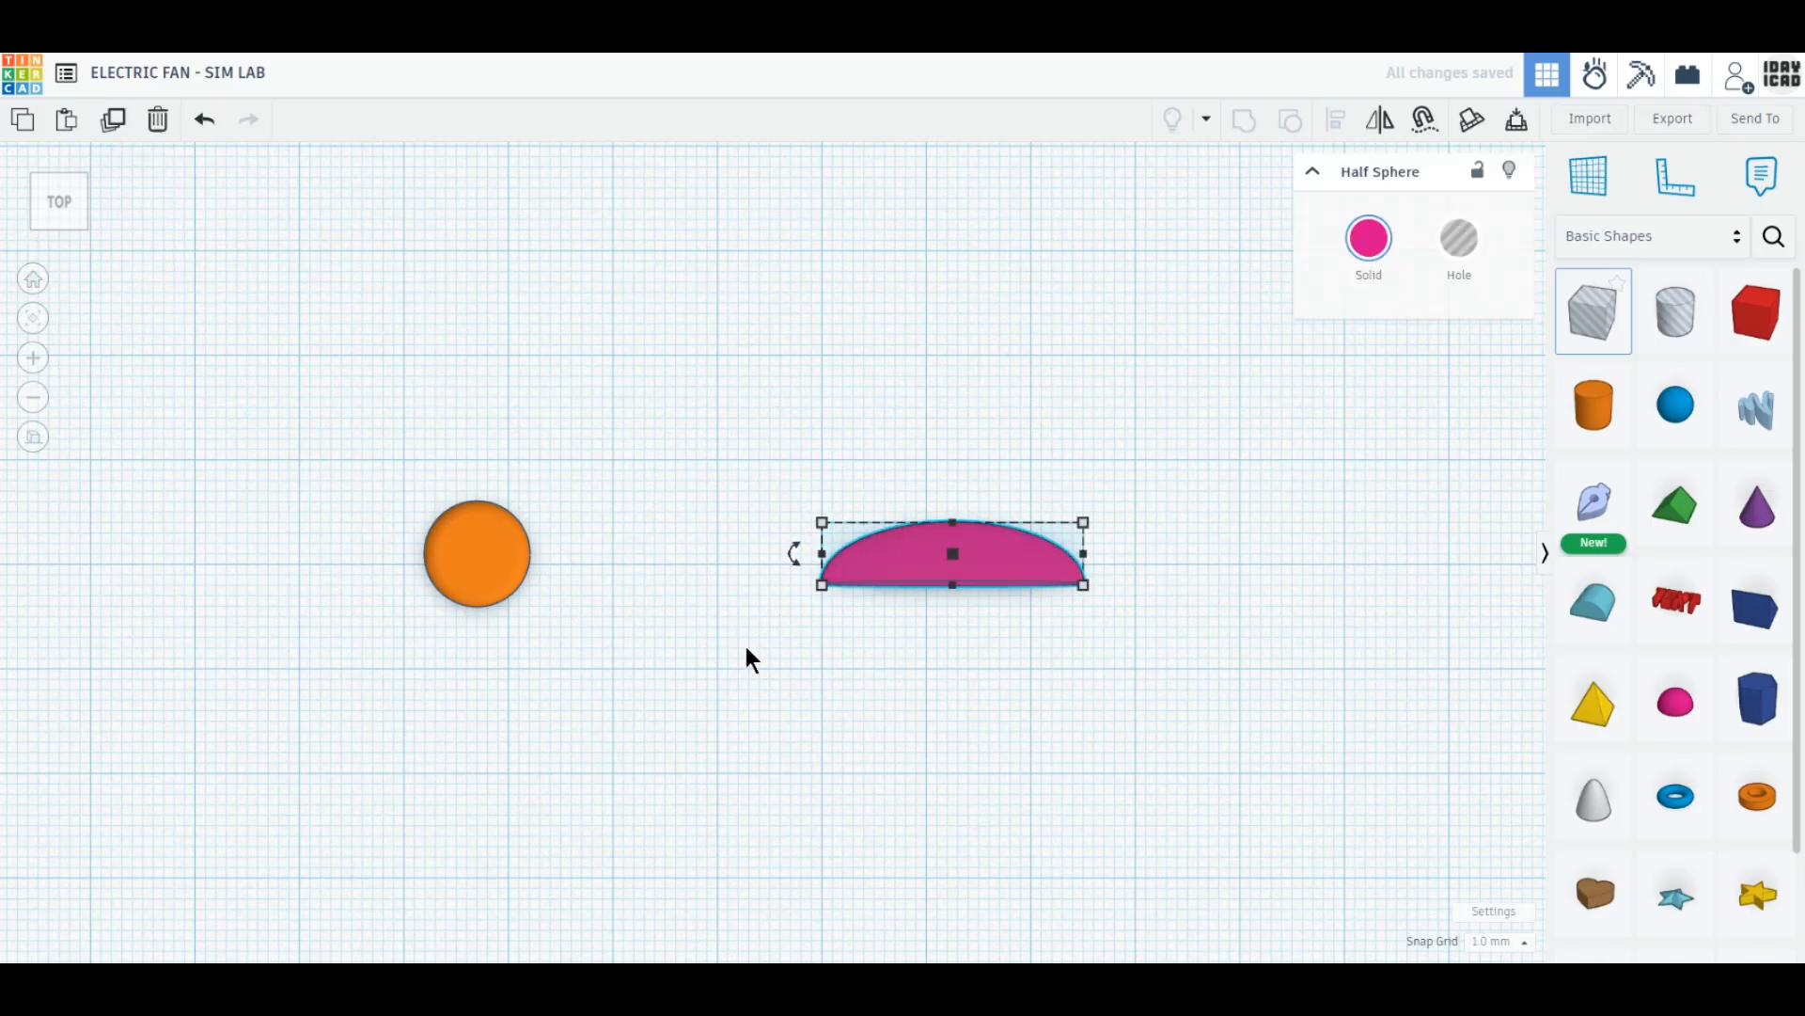
pyautogui.moveTo(790, 553); pyautogui.dragTo(949, 696)
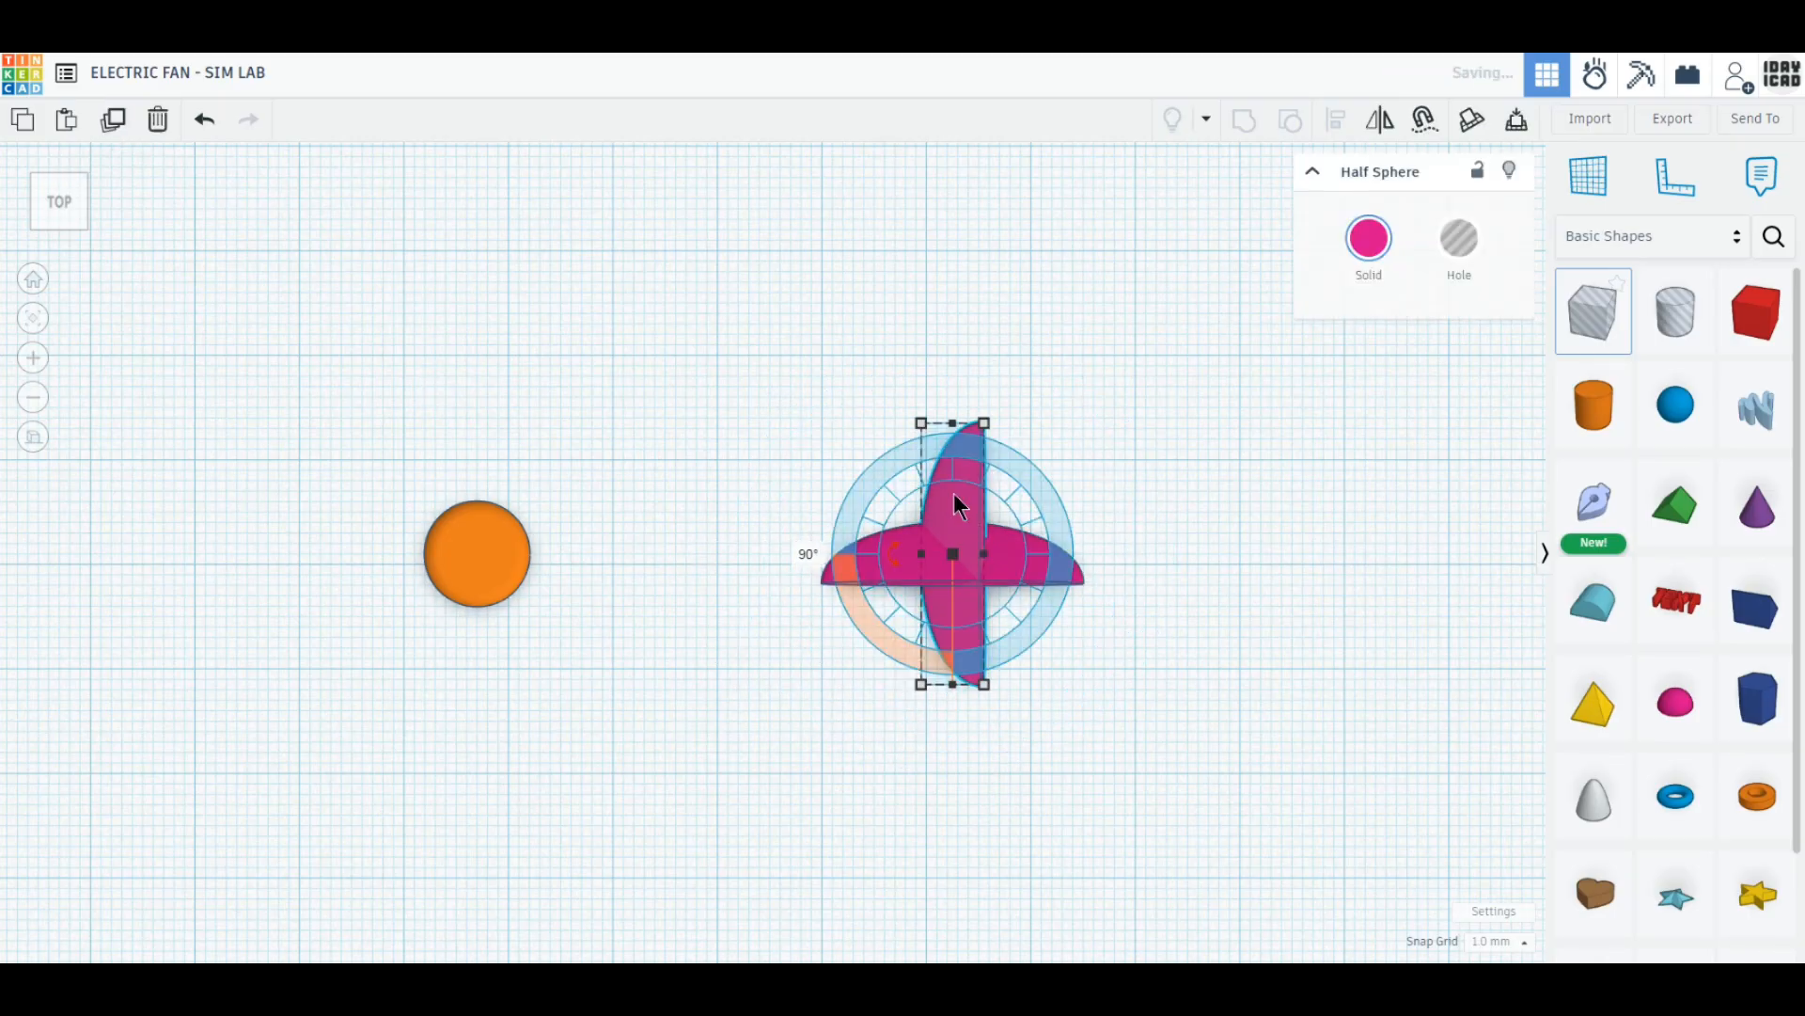
pyautogui.moveTo(953, 492); pyautogui.dragTo(822, 387)
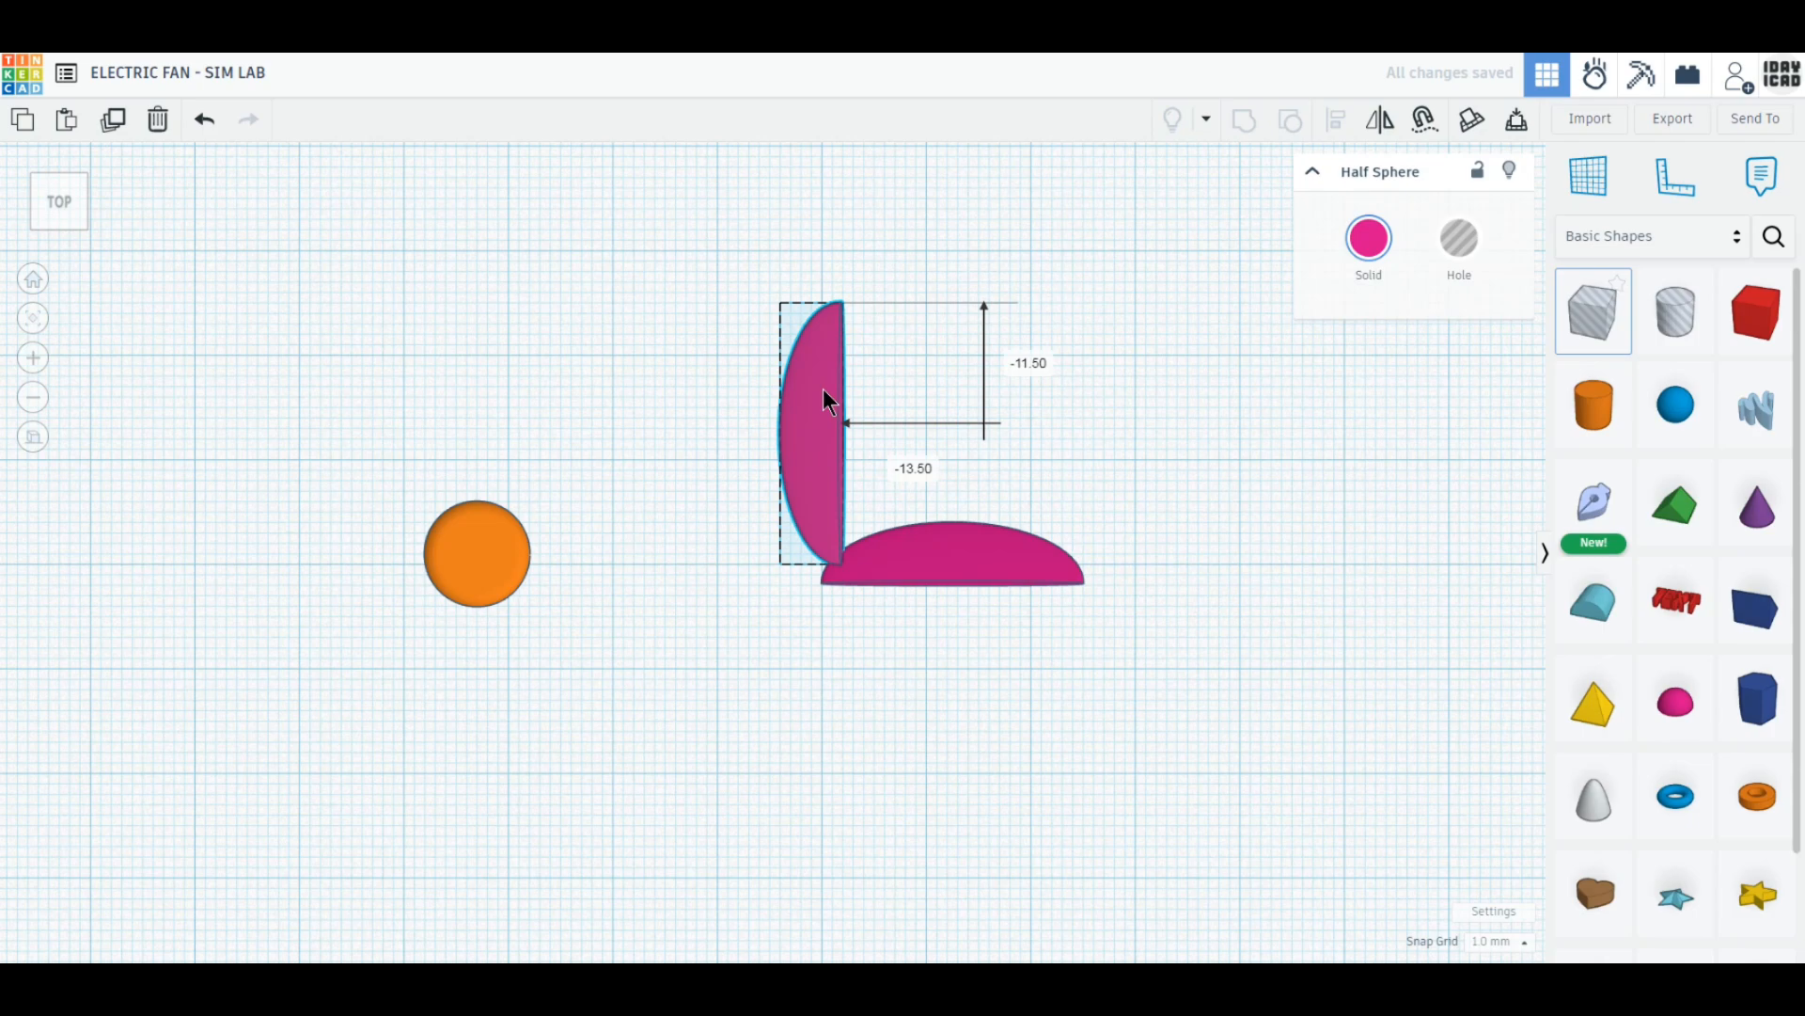
# Repeat the duplication twice for a four-blade ring and move the cylinder onto the blades' common centre.
pyautogui.click(113, 123)
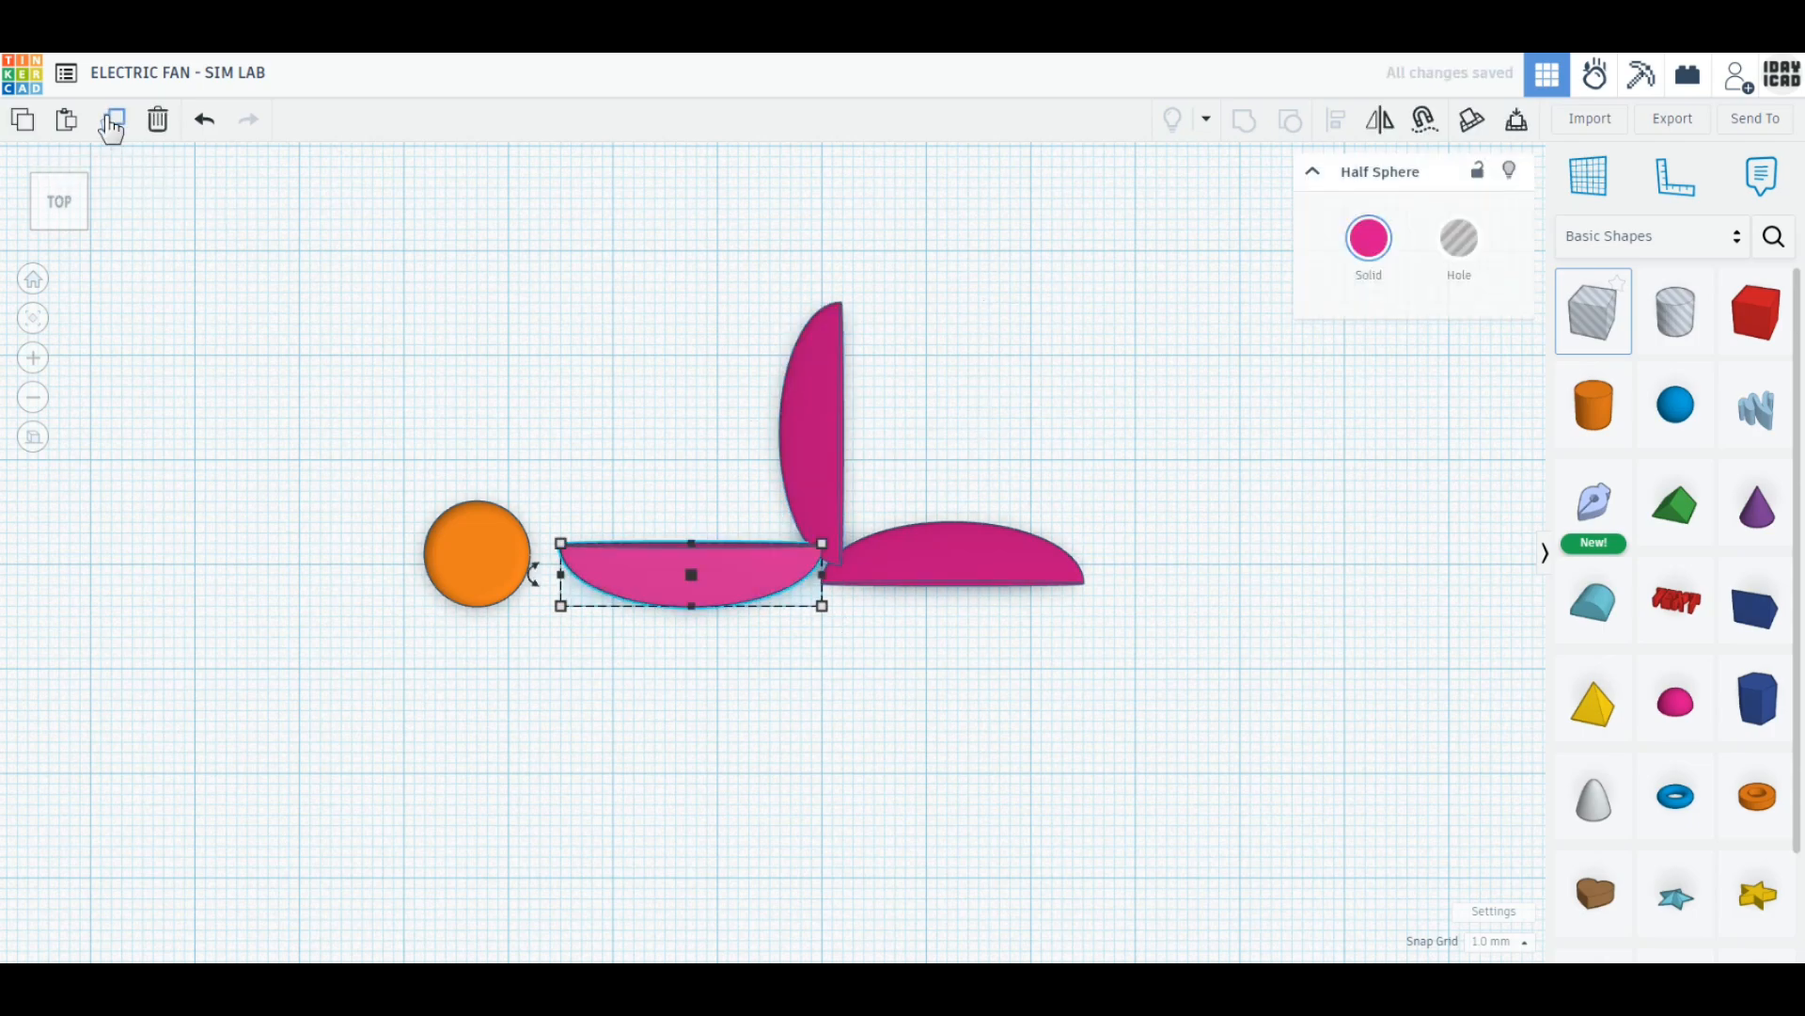
pyautogui.click(113, 123)
pyautogui.moveTo(465, 564); pyautogui.dragTo(809, 572)
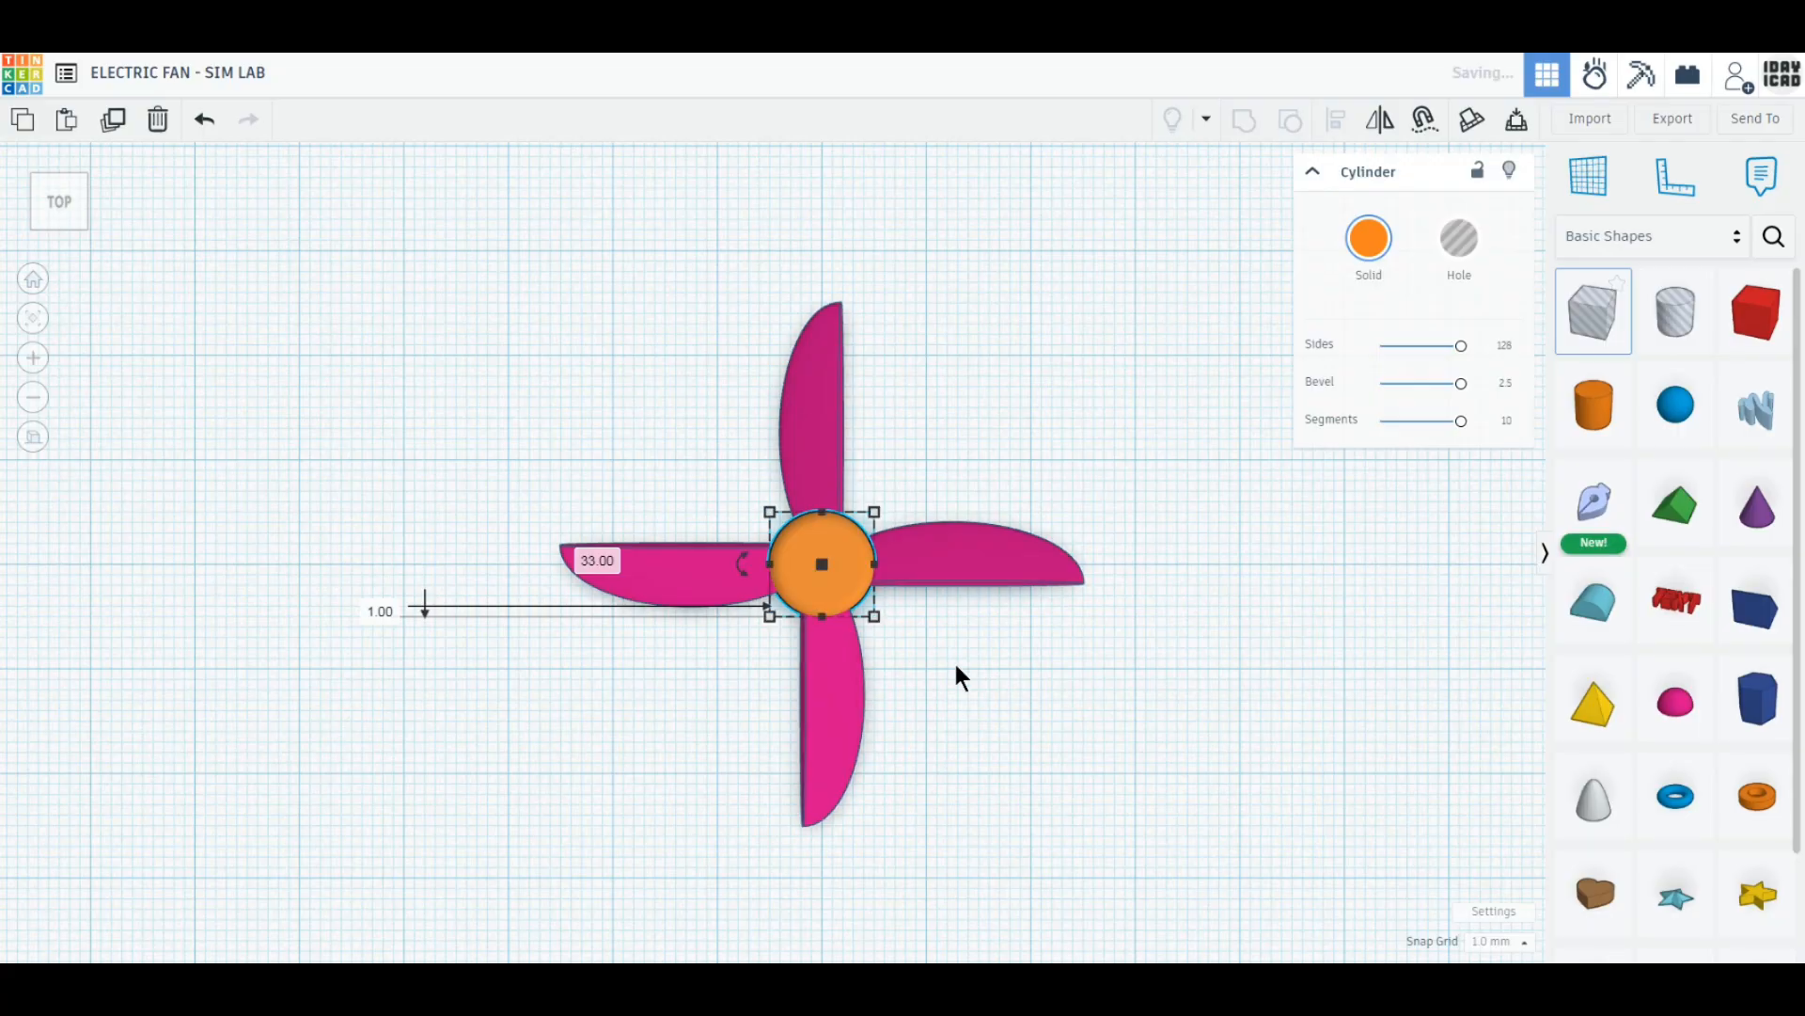
# Select the cylinder and all four blades and align them to their middle height.
pyautogui.moveTo(958, 666); pyautogui.dragTo(698, 448)
pyautogui.moveTo(965, 724); pyautogui.dragTo(993, 636, button='right')
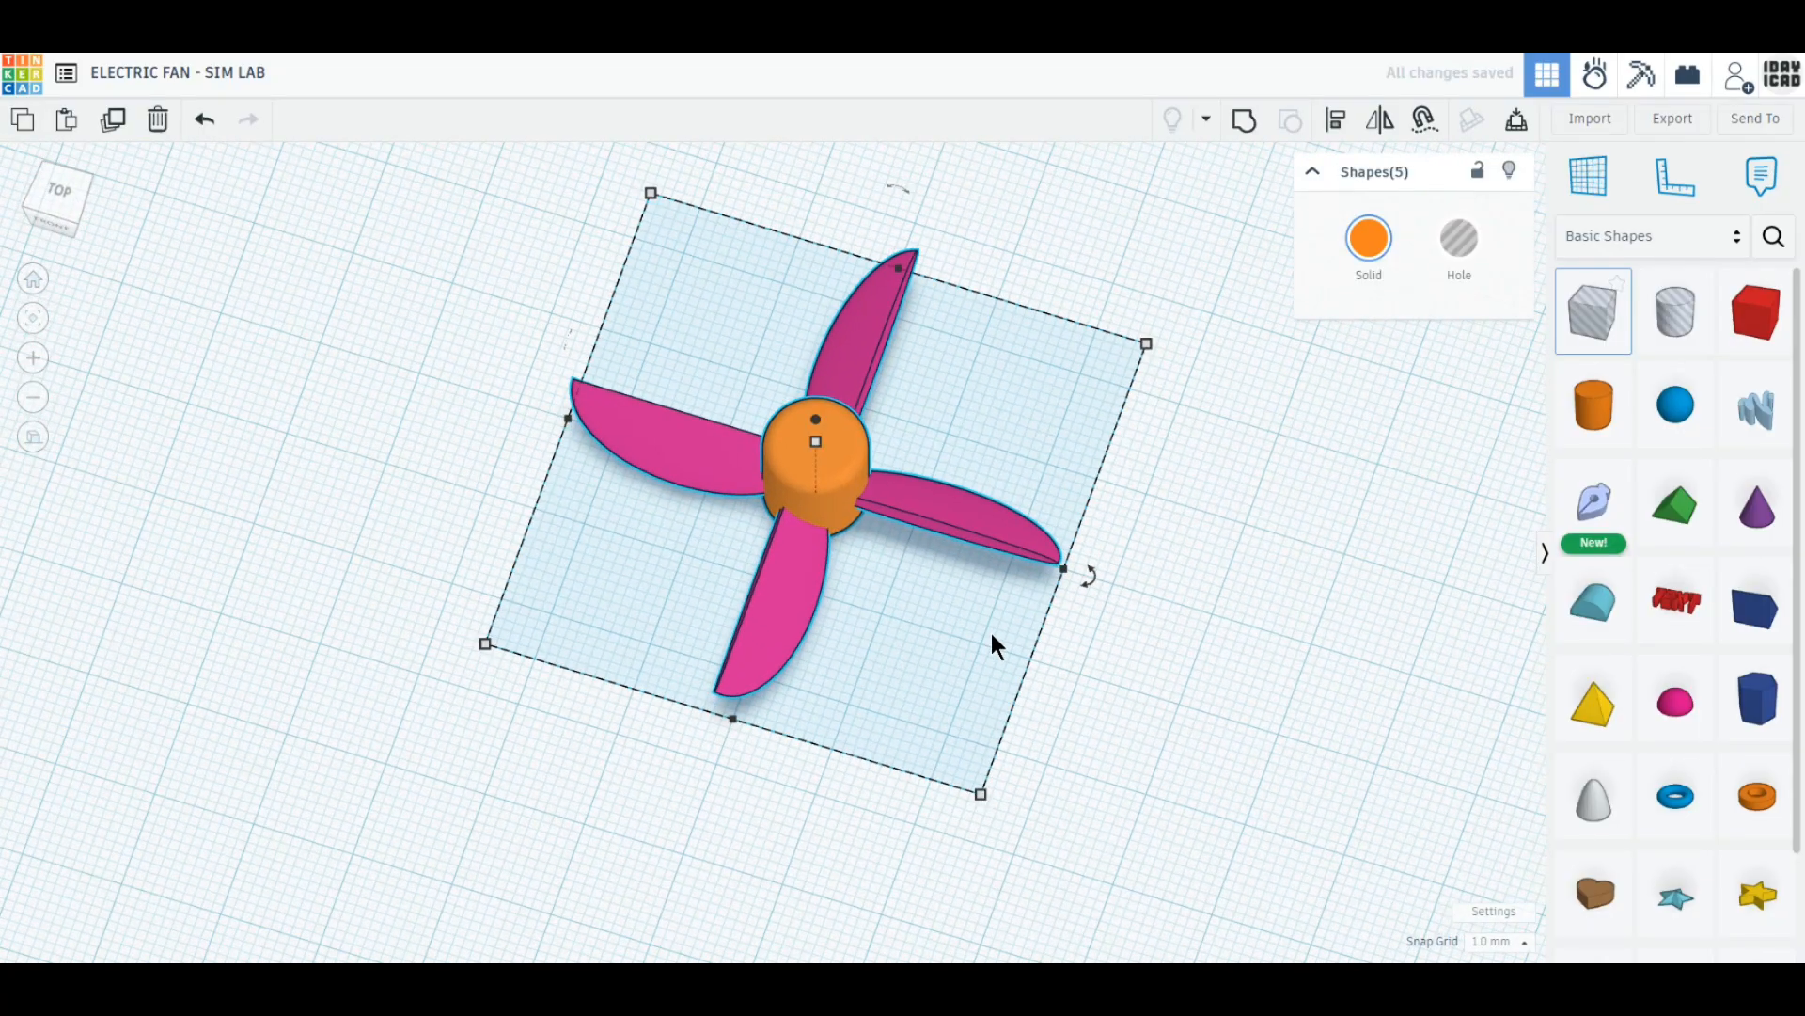
pyautogui.click(1335, 119)
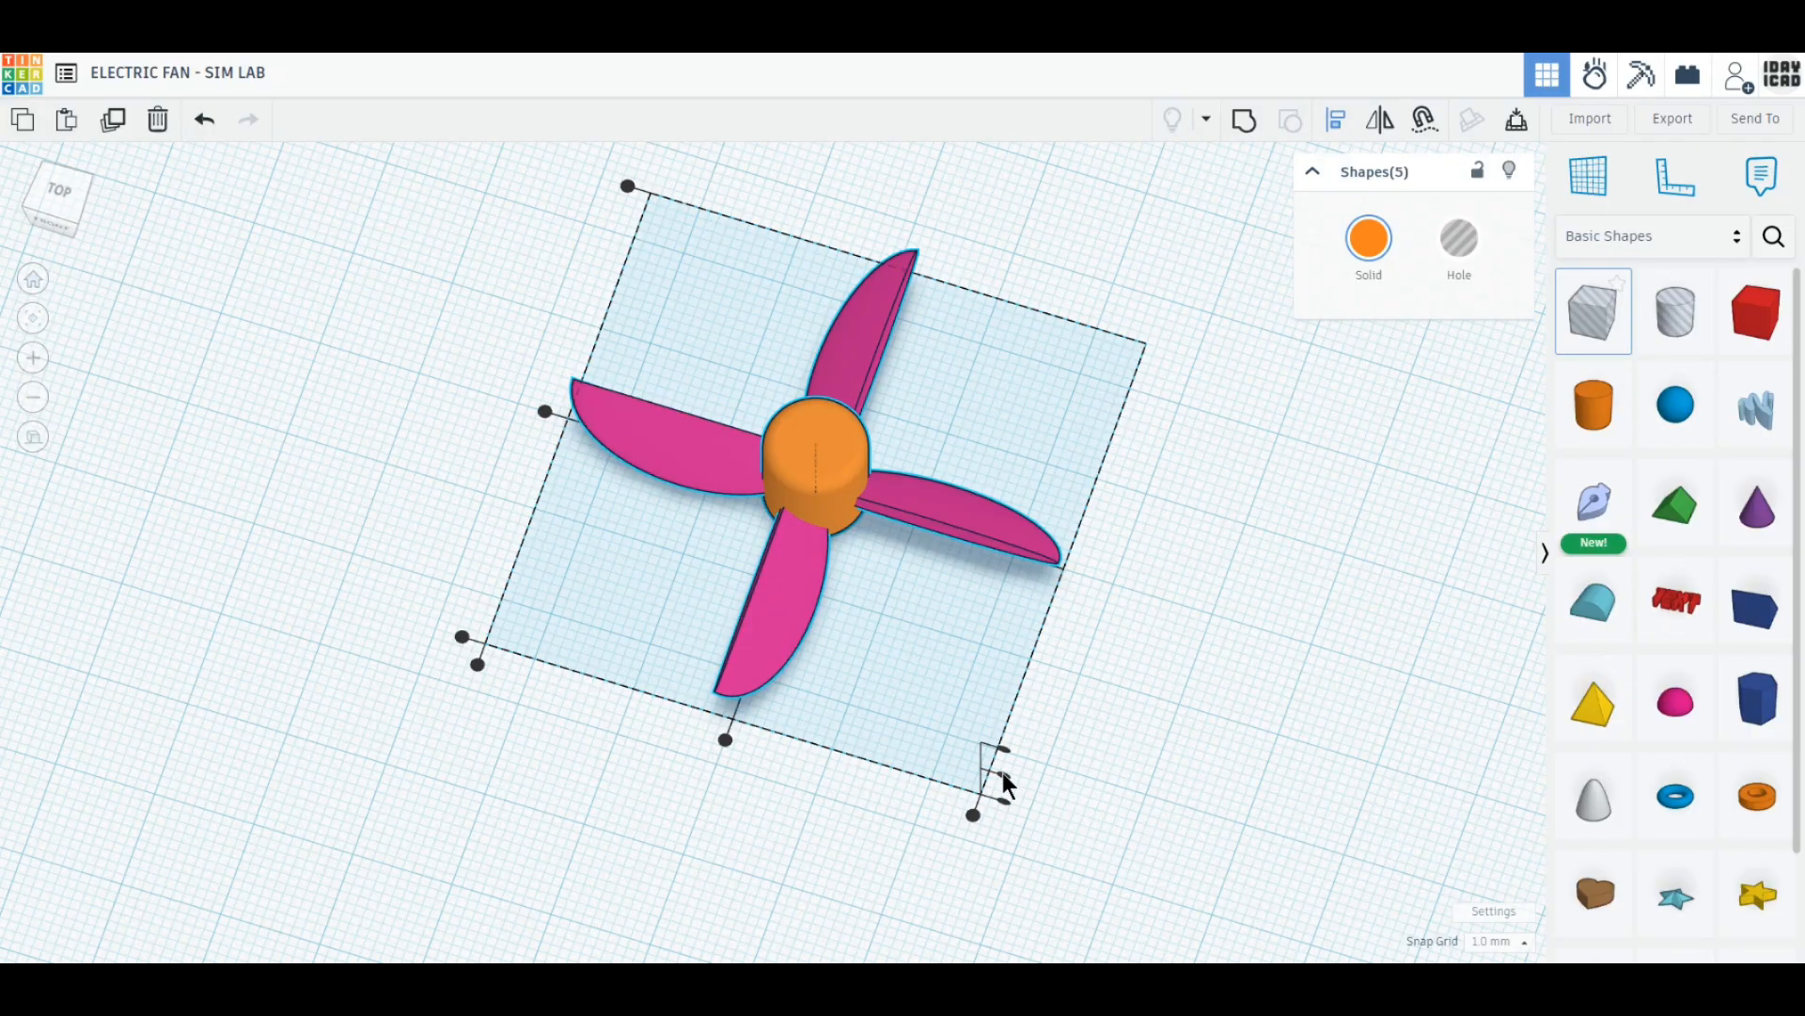
pyautogui.click(1001, 768)
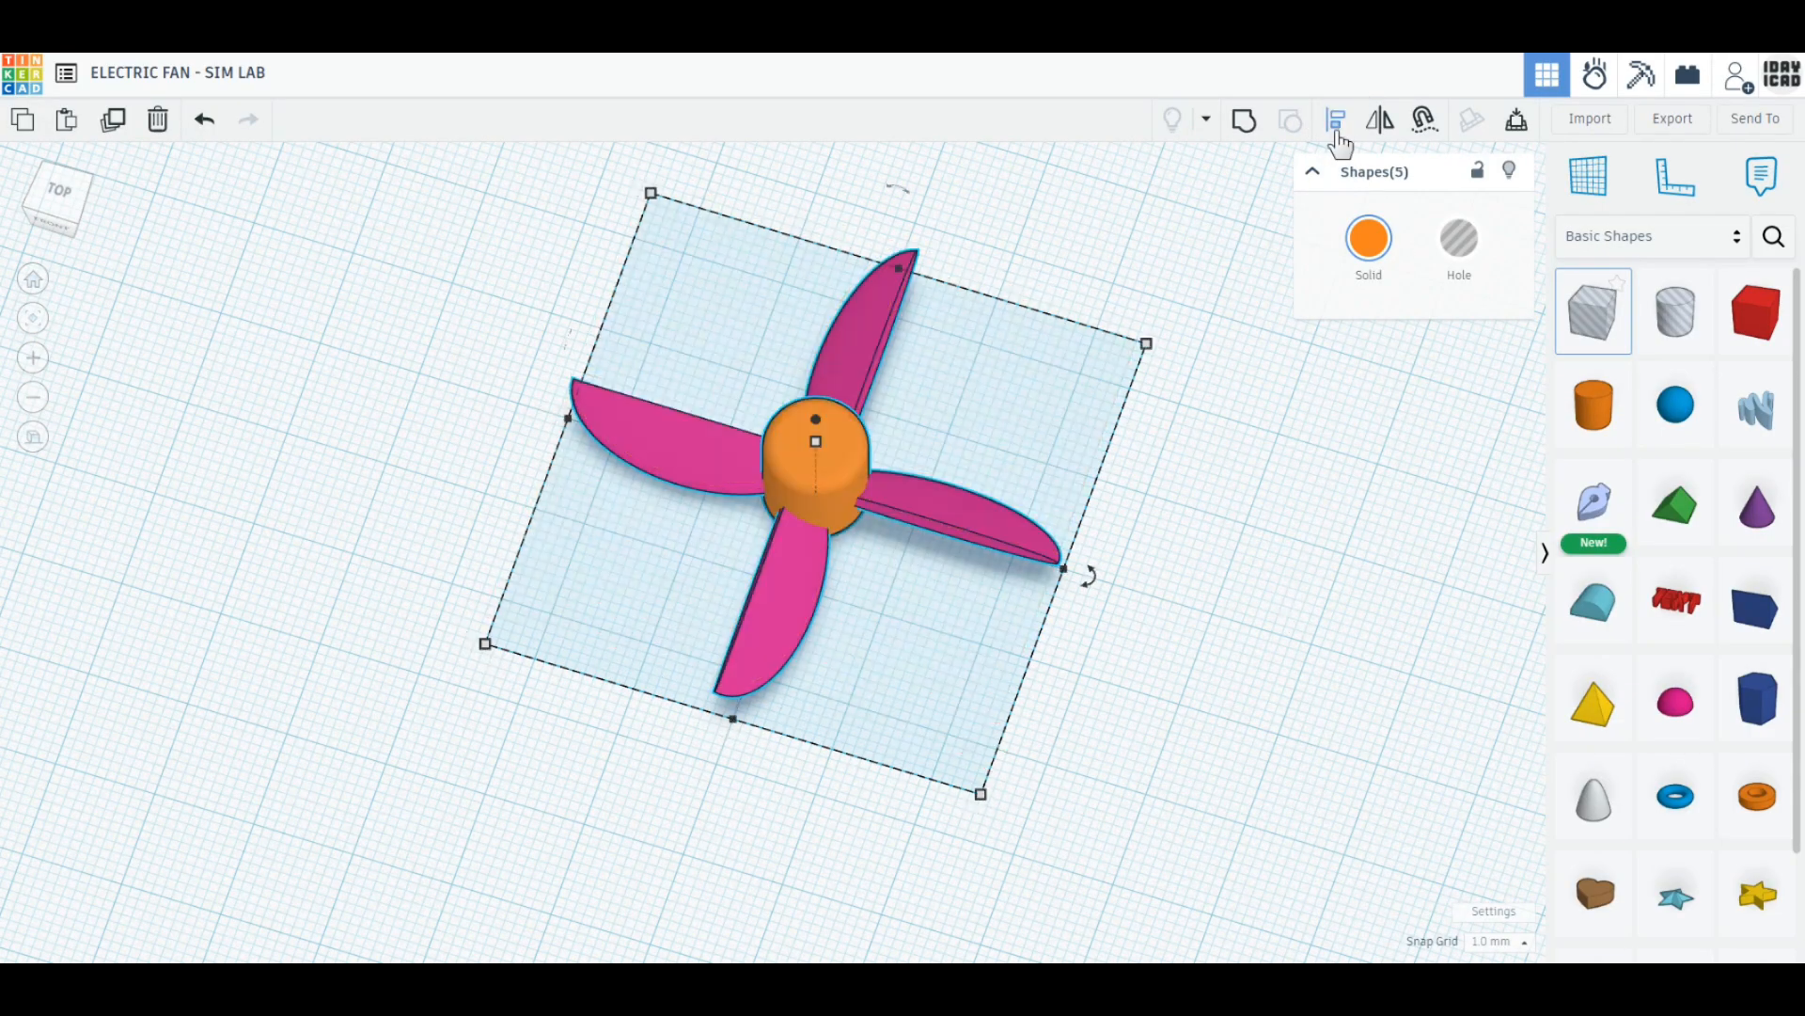
pyautogui.click(1335, 119)
pyautogui.click(1002, 771)
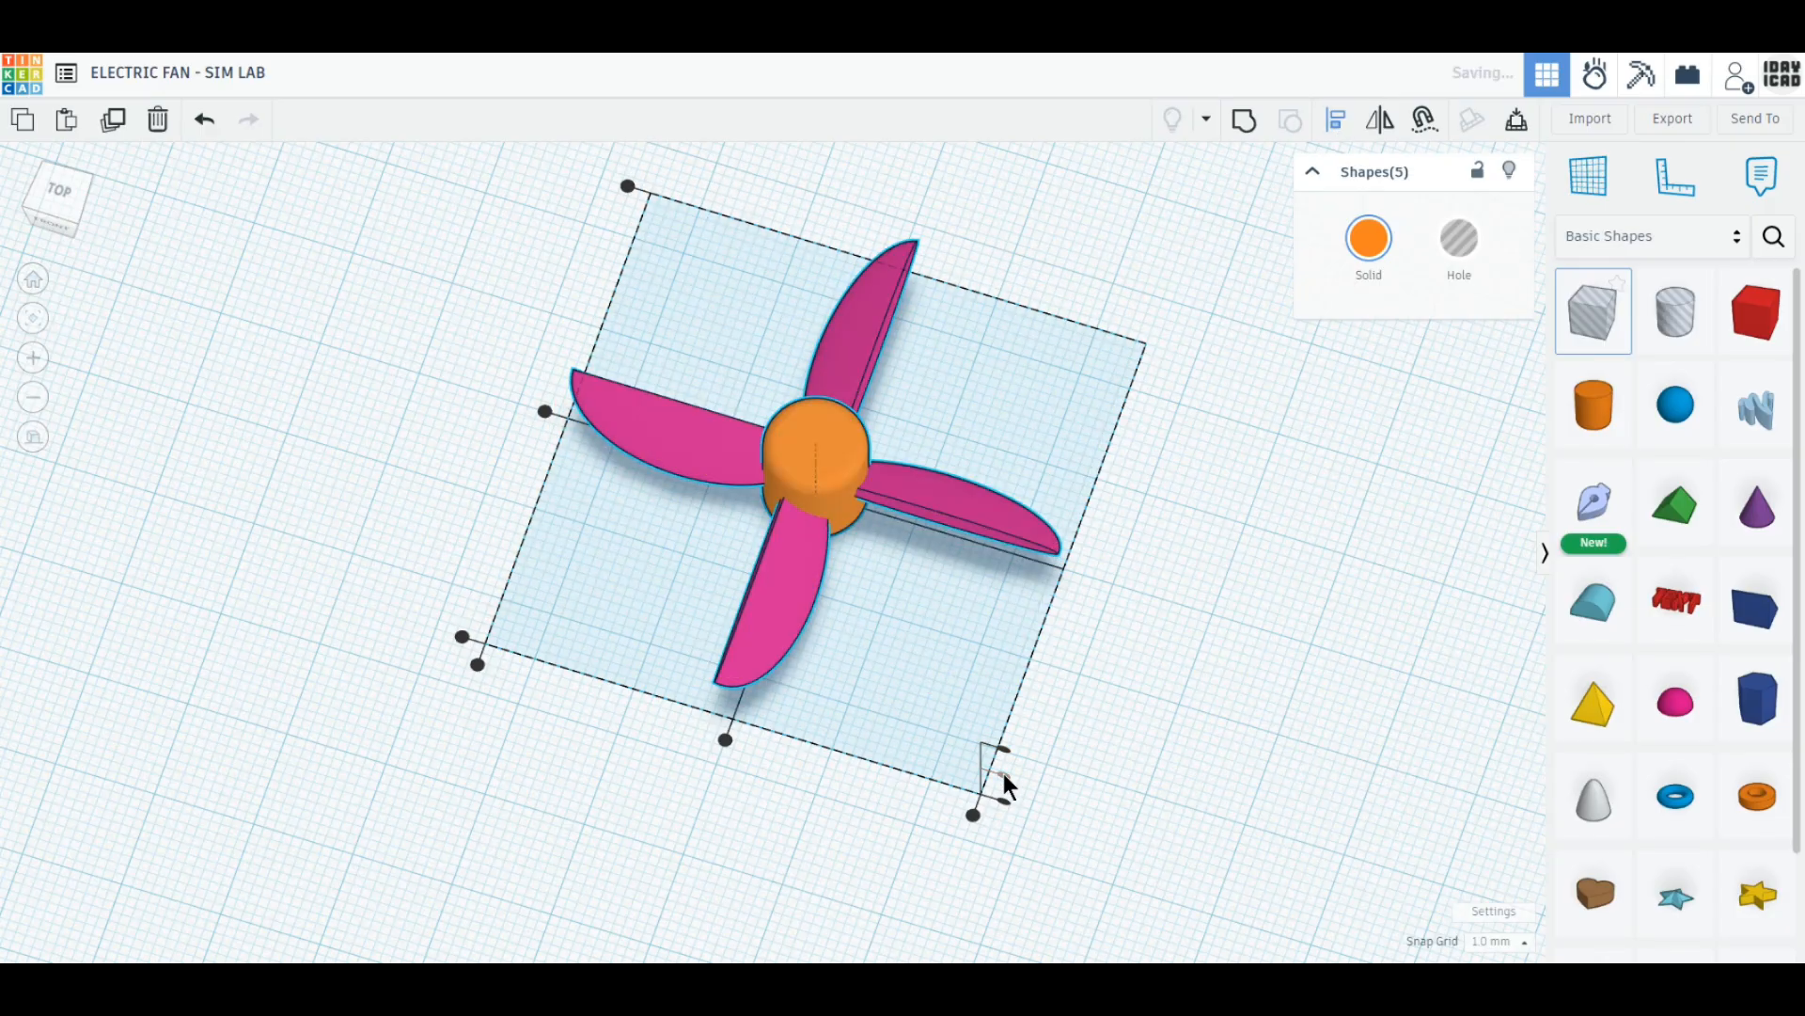
# Group the cylinder with its four blades and recolour the propeller light blue.
pyautogui.click(1244, 122)
pyautogui.click(1355, 259)
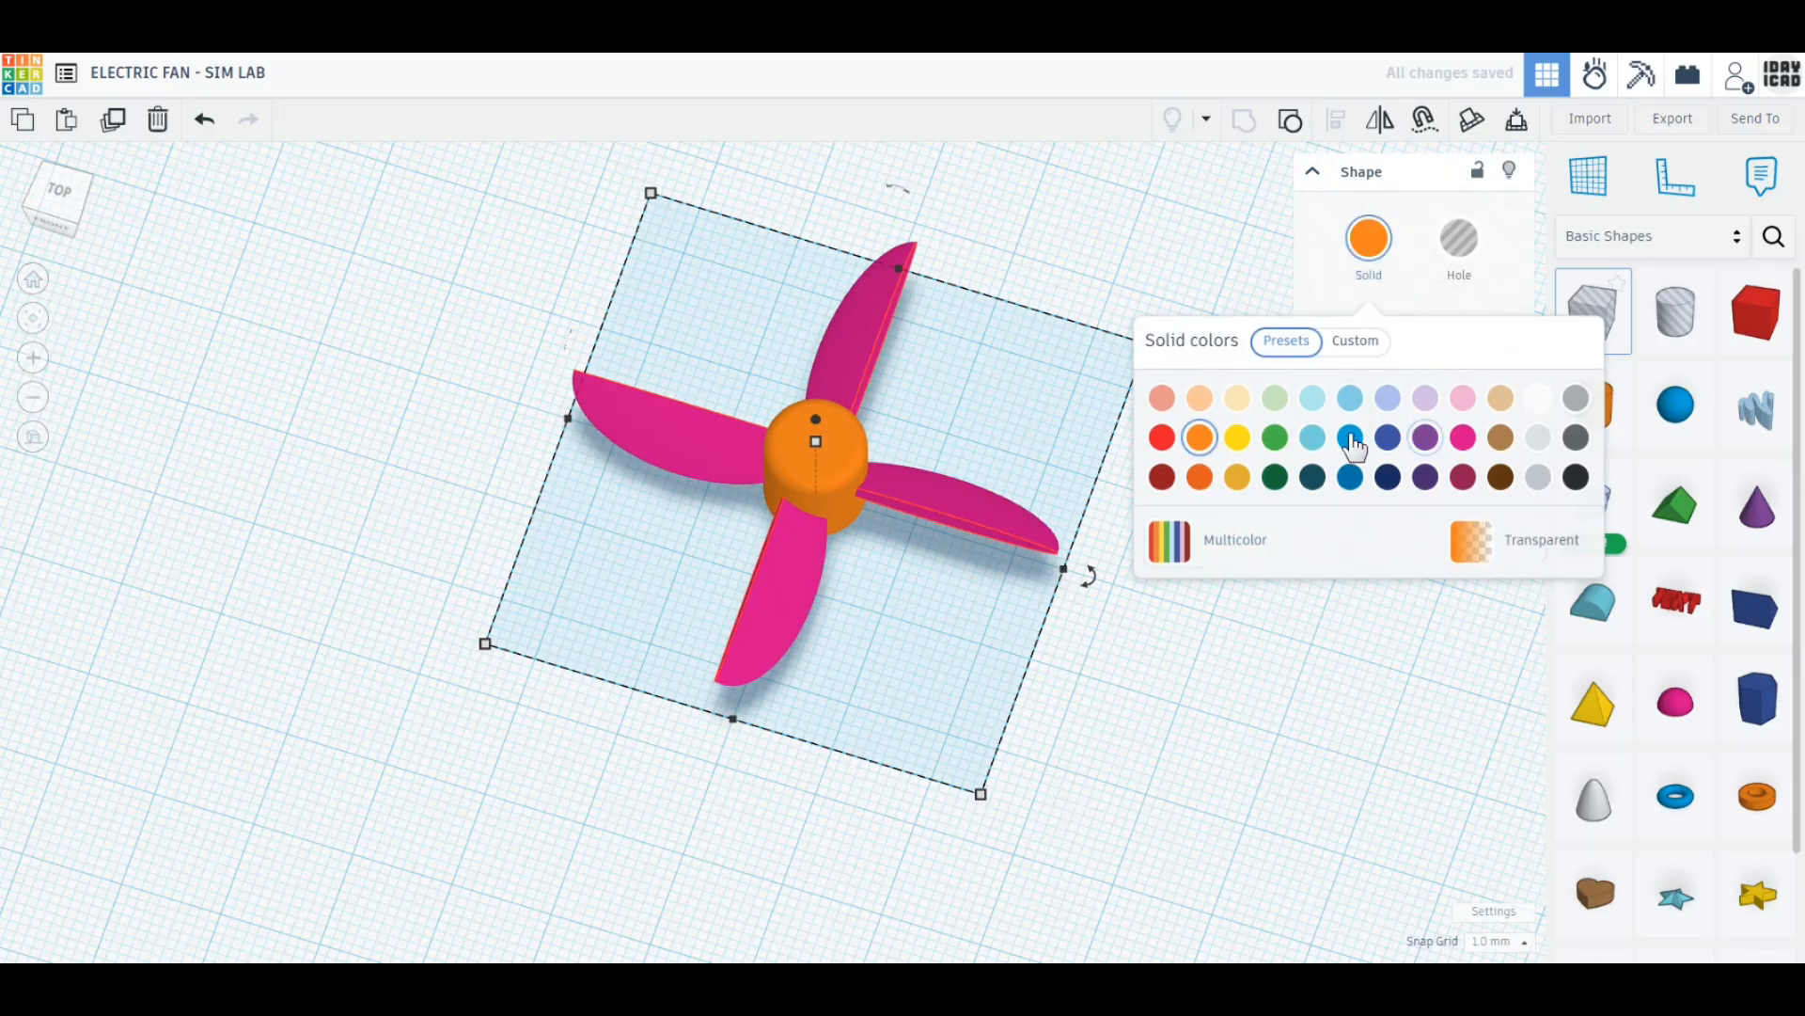
pyautogui.click(1313, 398)
pyautogui.click(1187, 705)
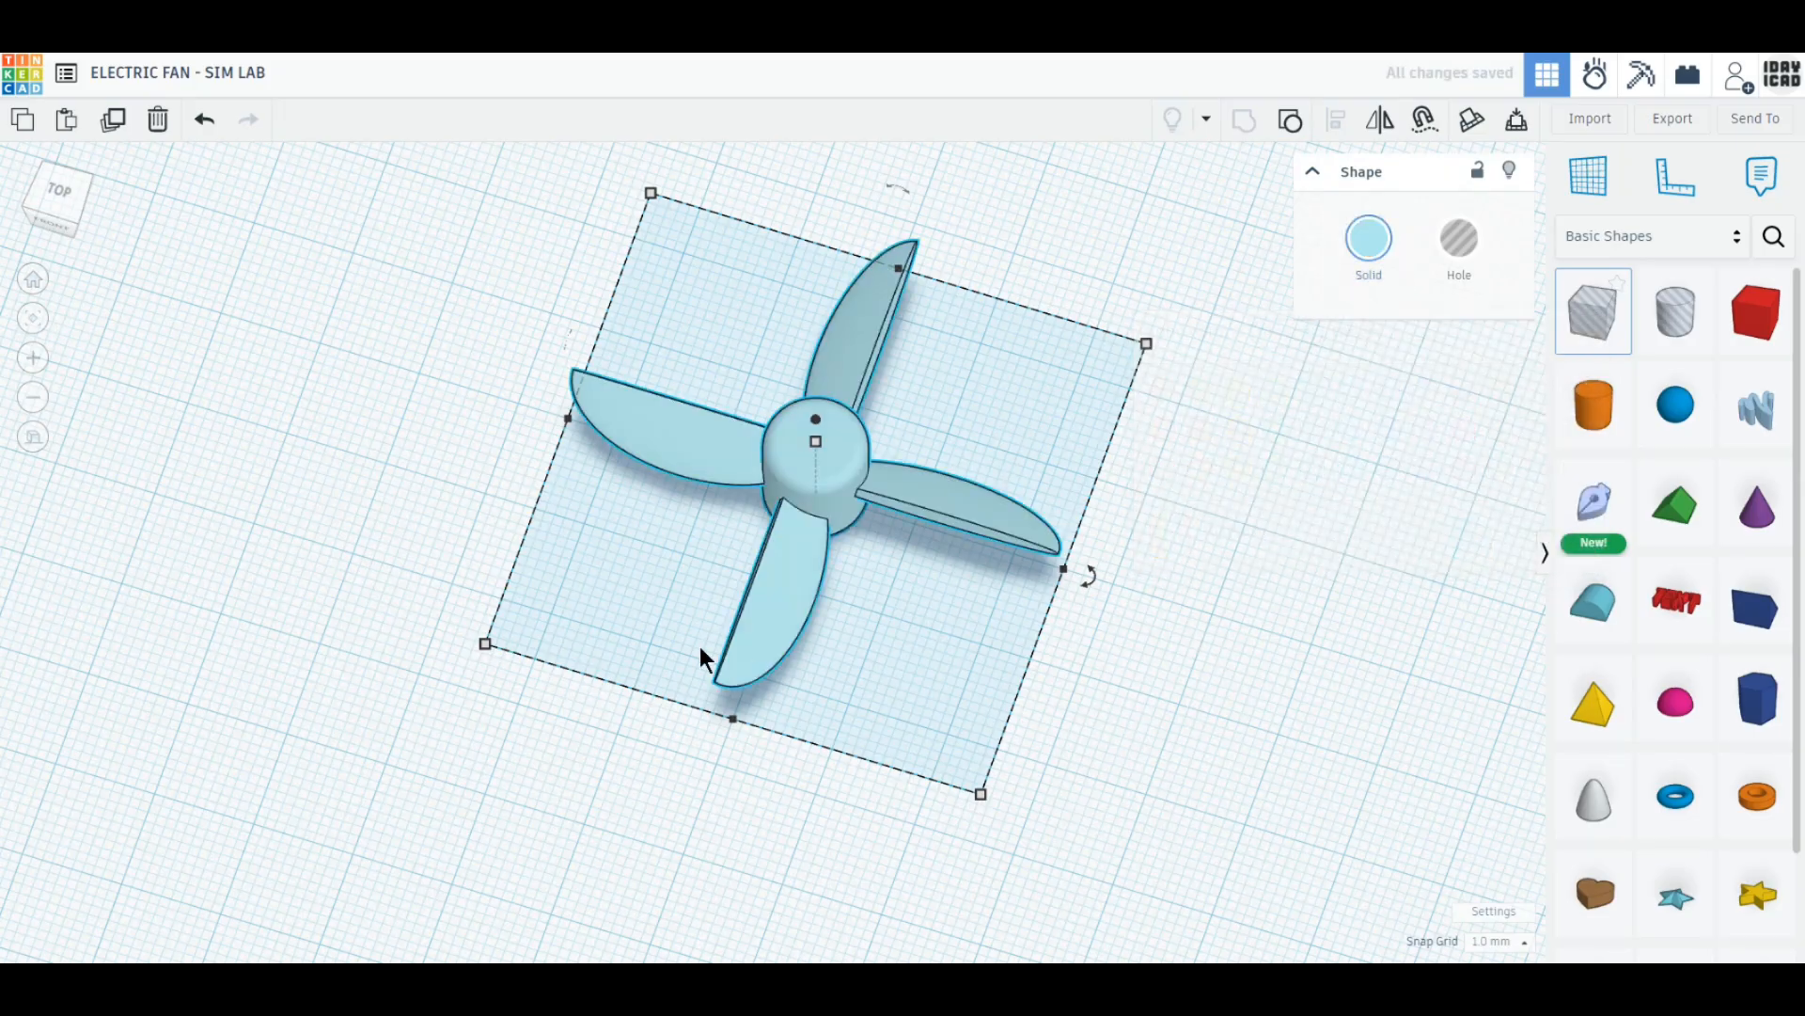
# Move the propeller aside and add a sphere next to it with its length and width set to 60 mm.
pyautogui.scroll(-5, 935, 650)
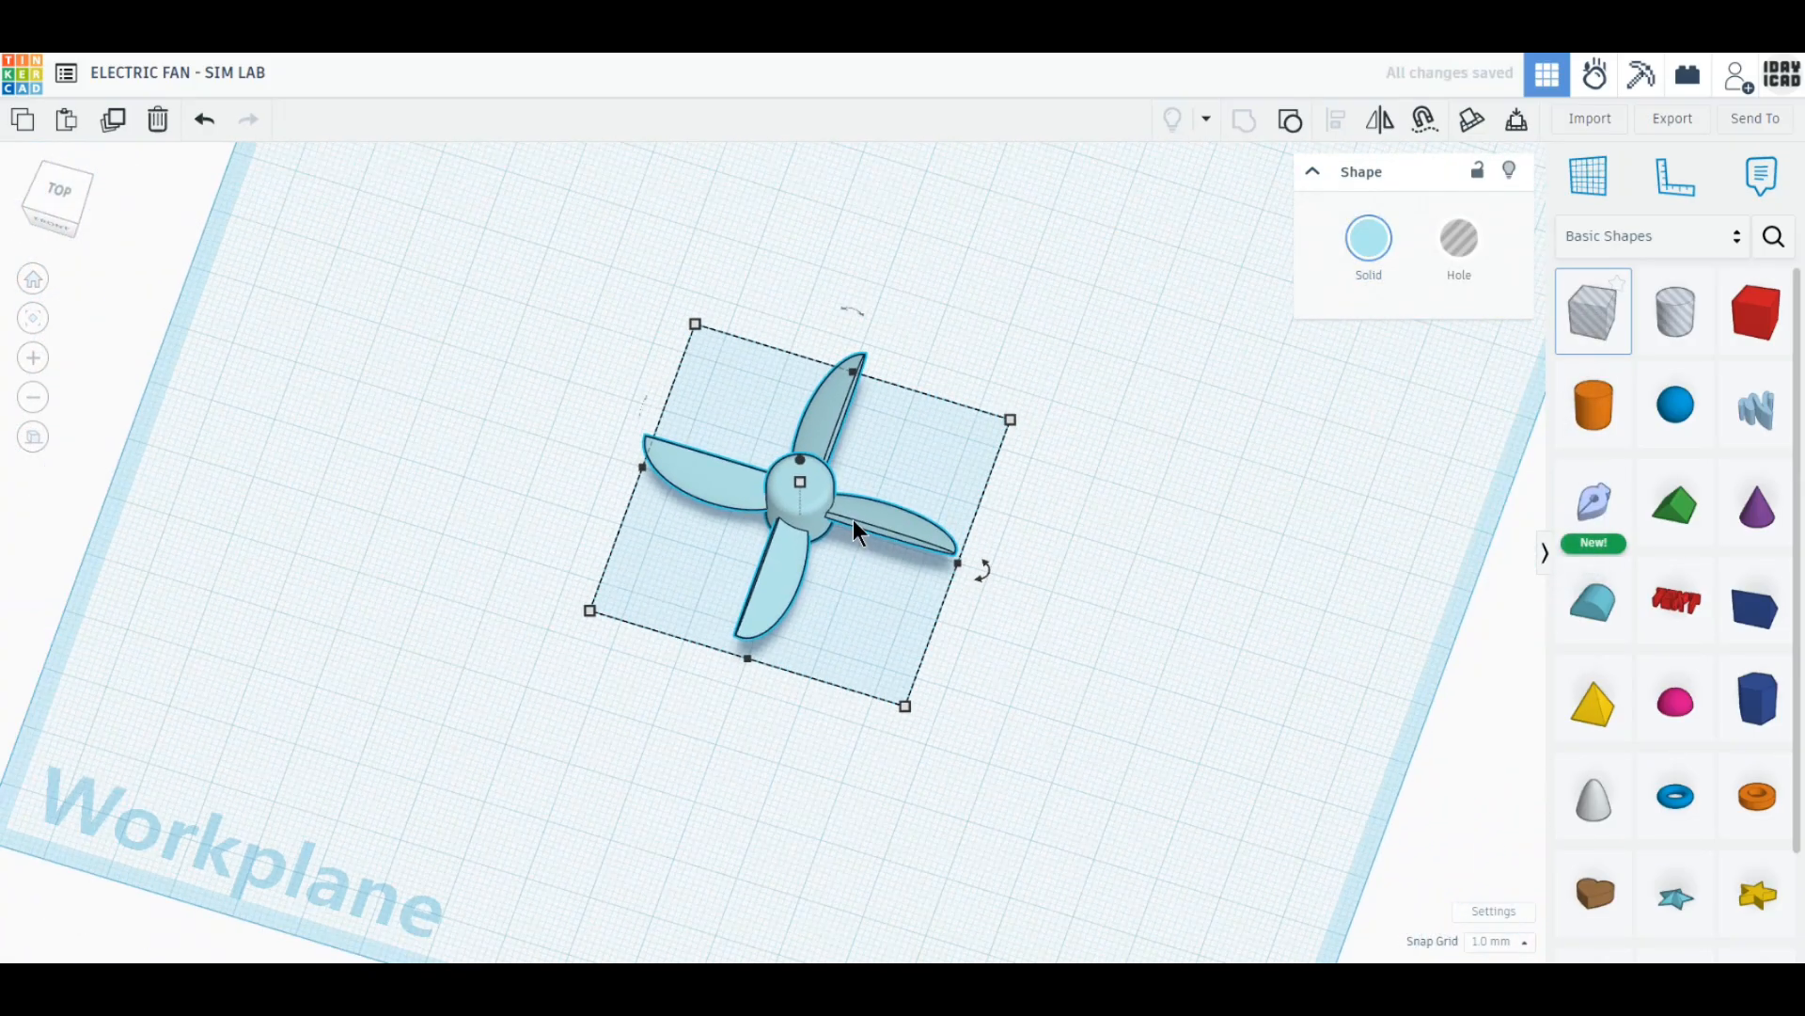
pyautogui.moveTo(732, 475); pyautogui.dragTo(399, 373)
pyautogui.moveTo(1676, 405); pyautogui.dragTo(792, 352)
pyautogui.click(740, 487)
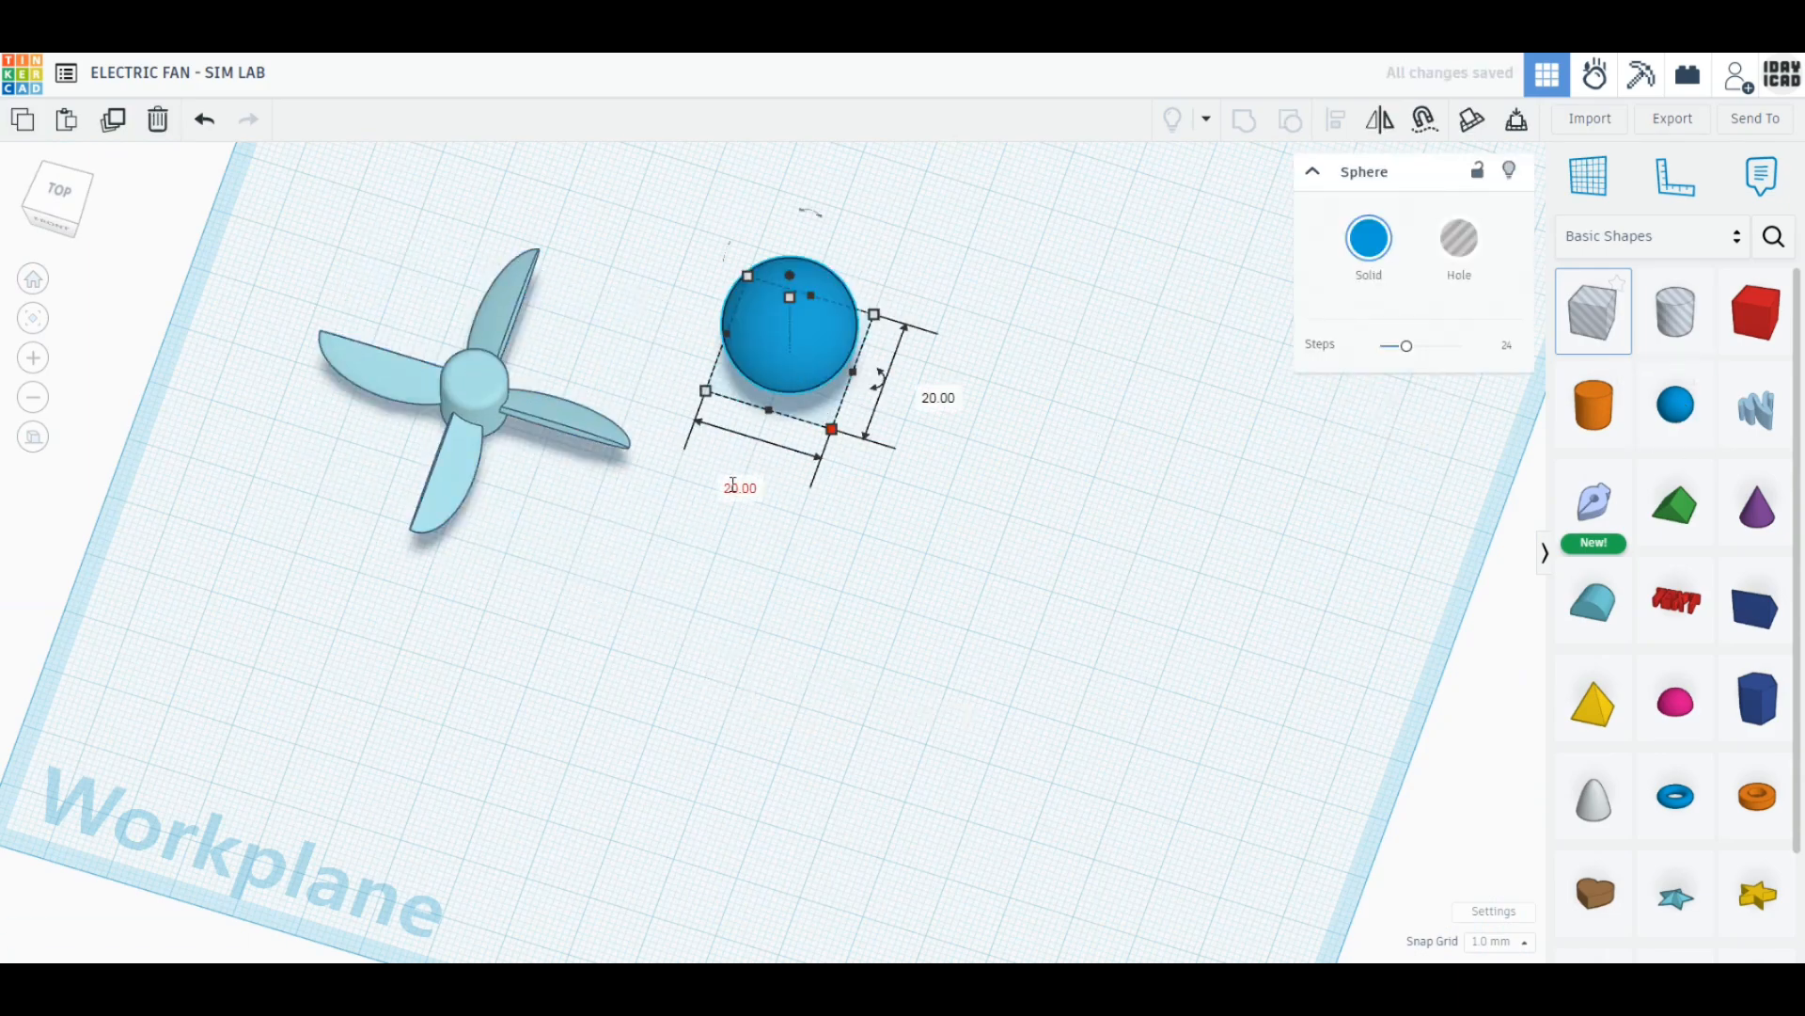
pyautogui.write('60')
pyautogui.press('Return')
pyautogui.click(1190, 473)
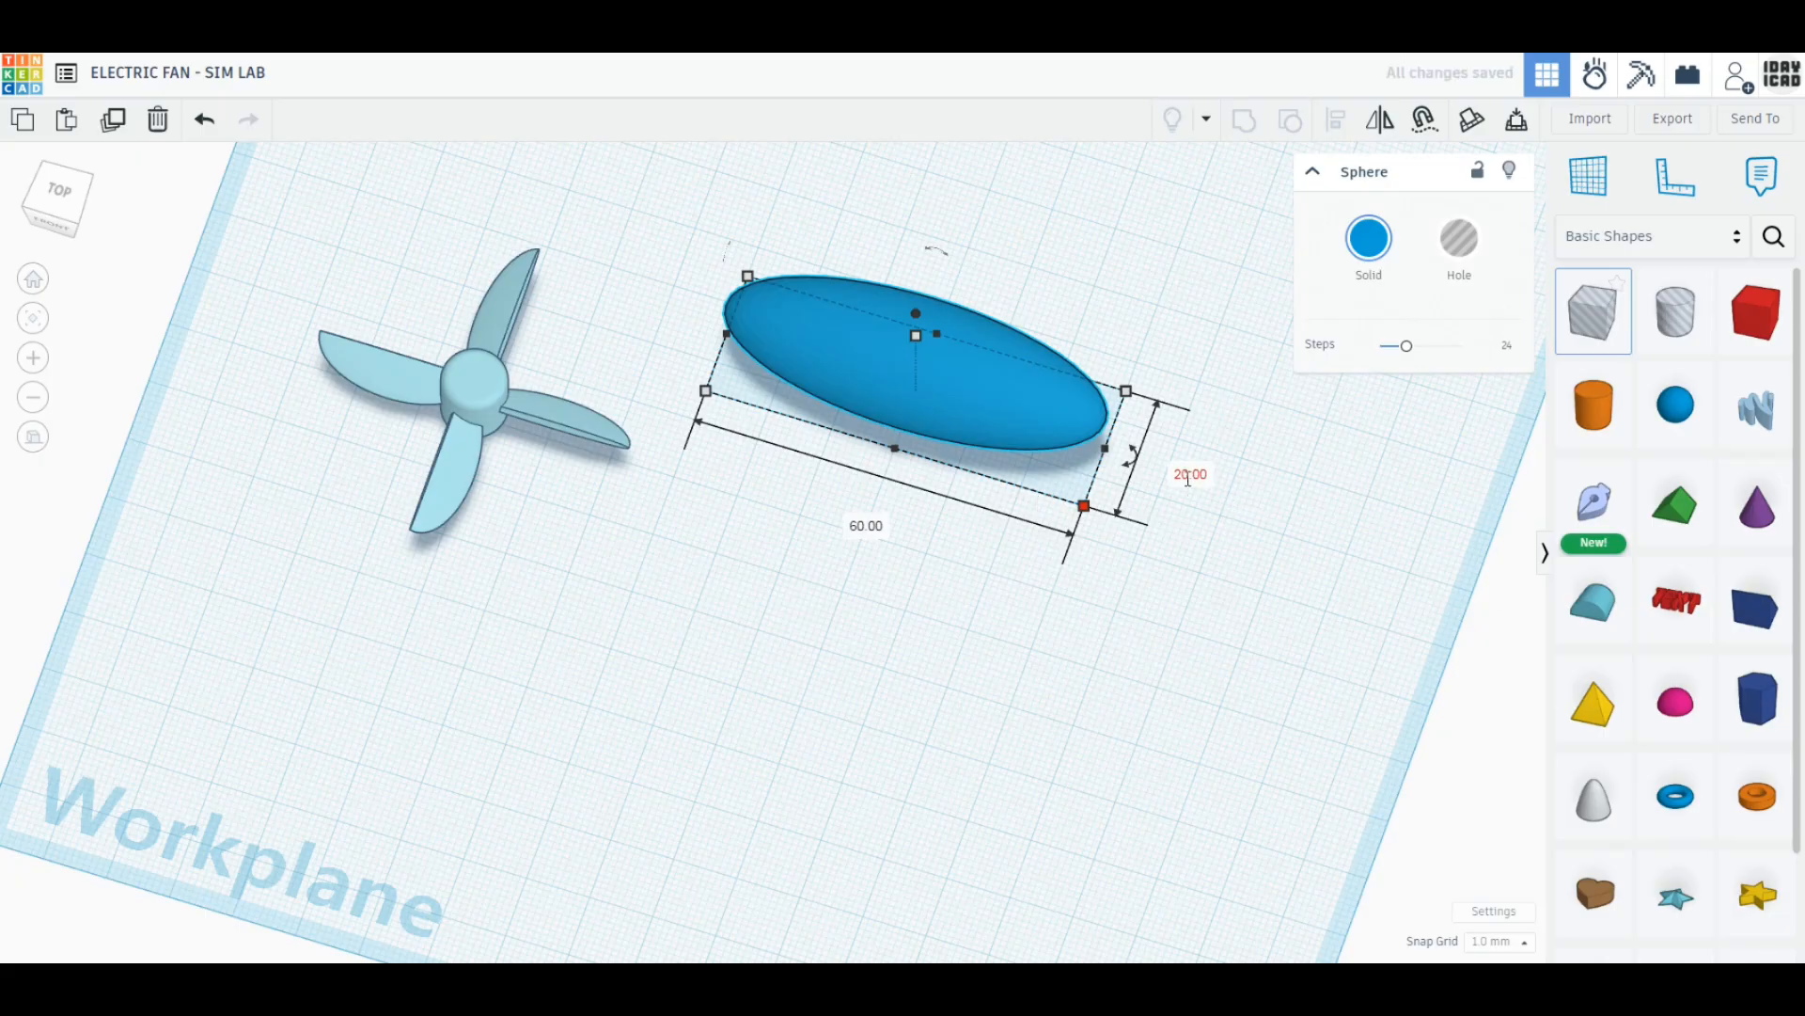
pyautogui.write('60')
pyautogui.press('Return')
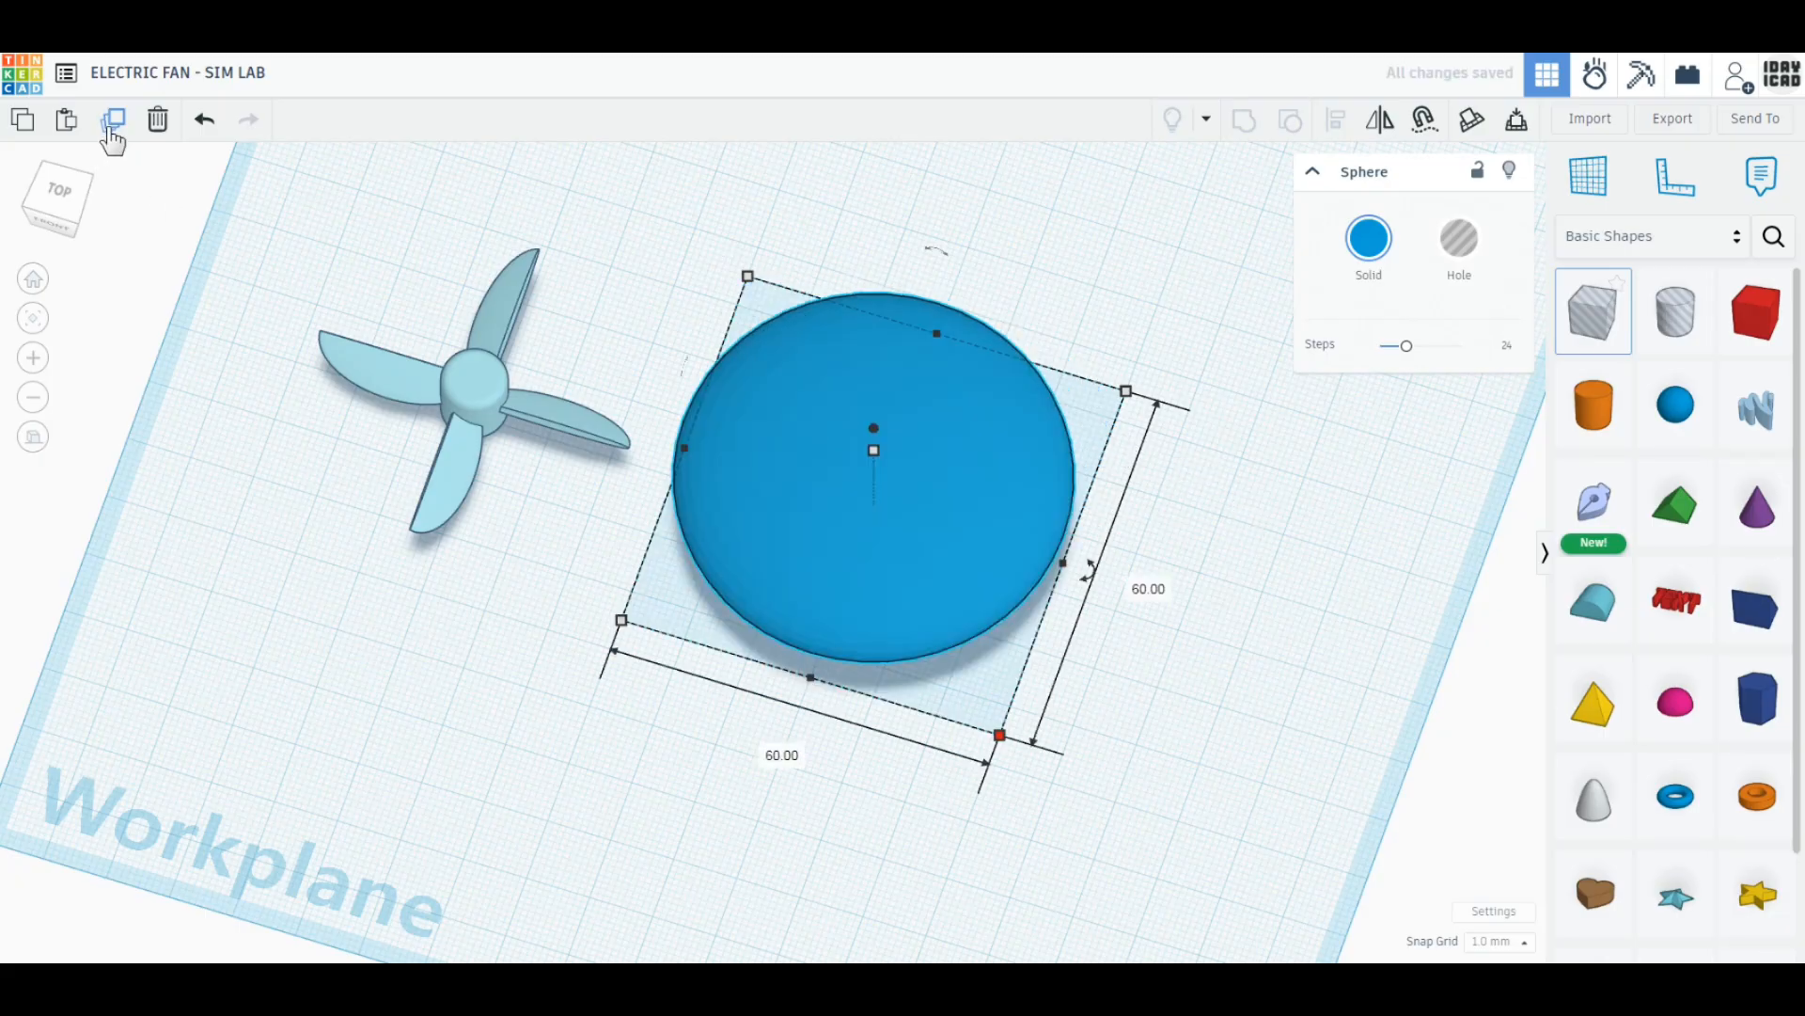
# Duplicate the flattened sphere, place the copy beside the original and set its length and width to 58 mm.
pyautogui.click(113, 120)
pyautogui.moveTo(784, 472); pyautogui.dragTo(1215, 625)
pyautogui.click(1029, 547)
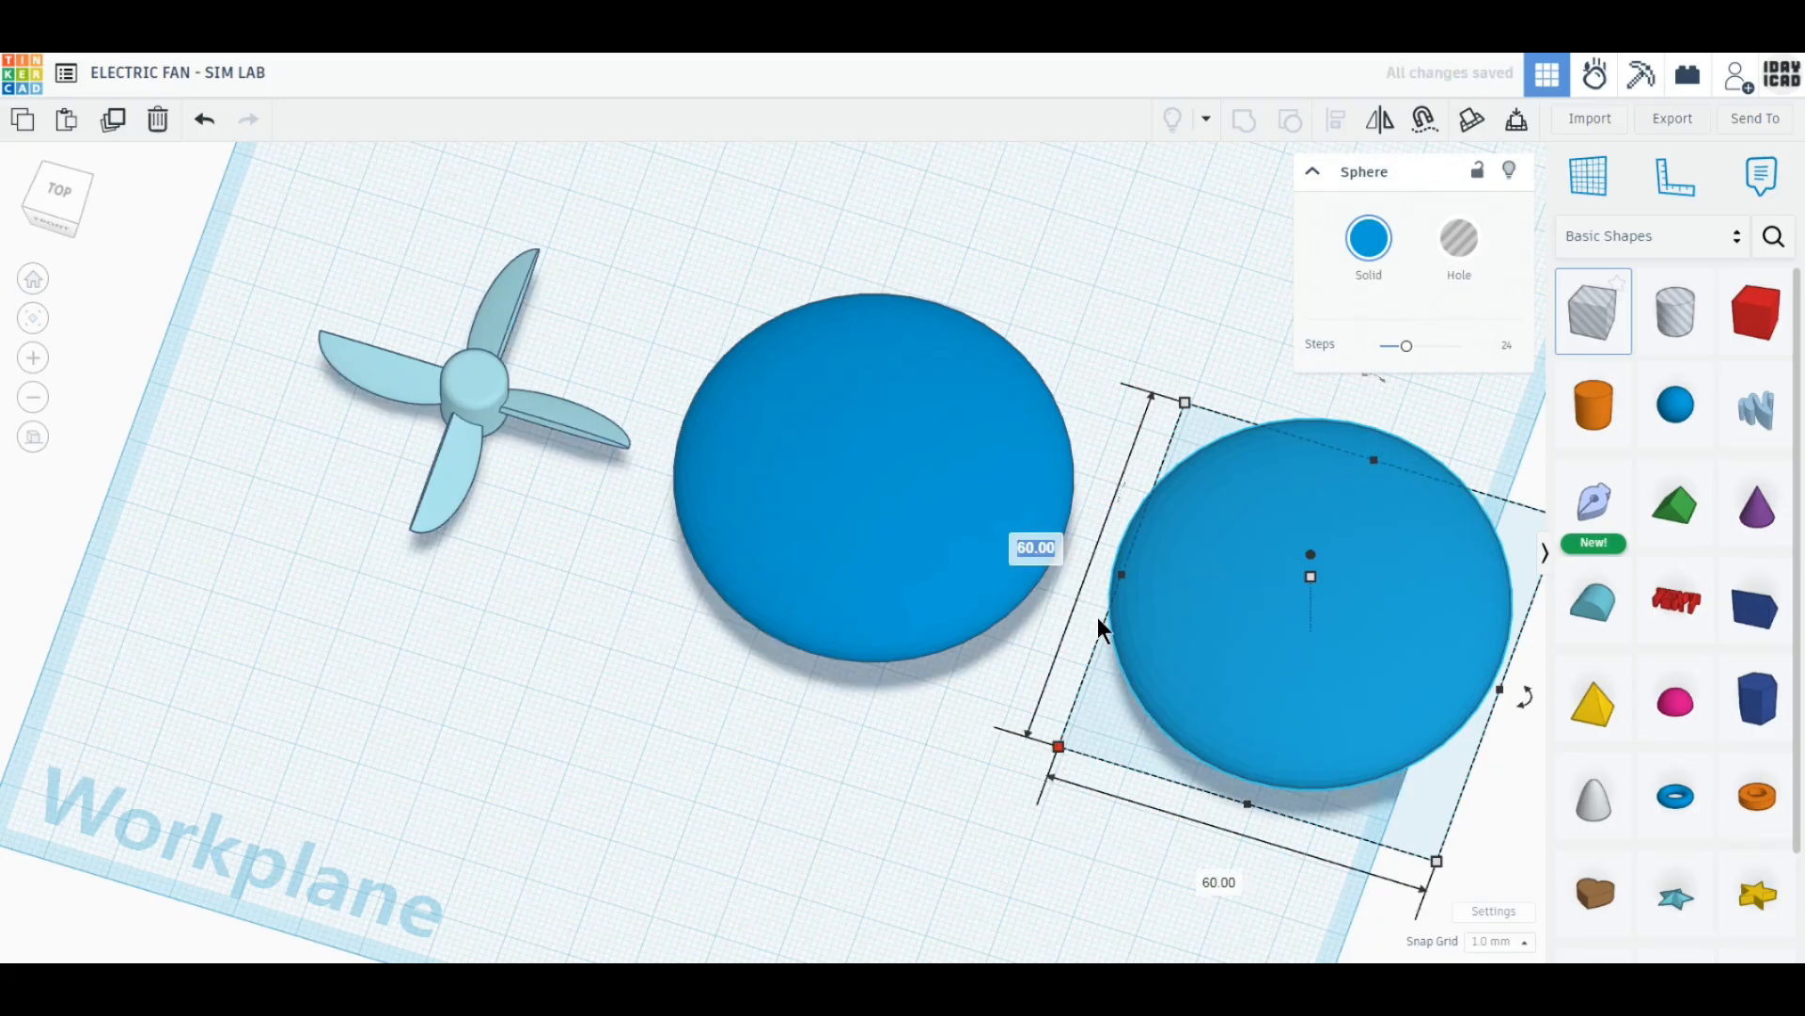
pyautogui.write('58')
pyautogui.press('Return')
pyautogui.click(1224, 869)
pyautogui.write('58')
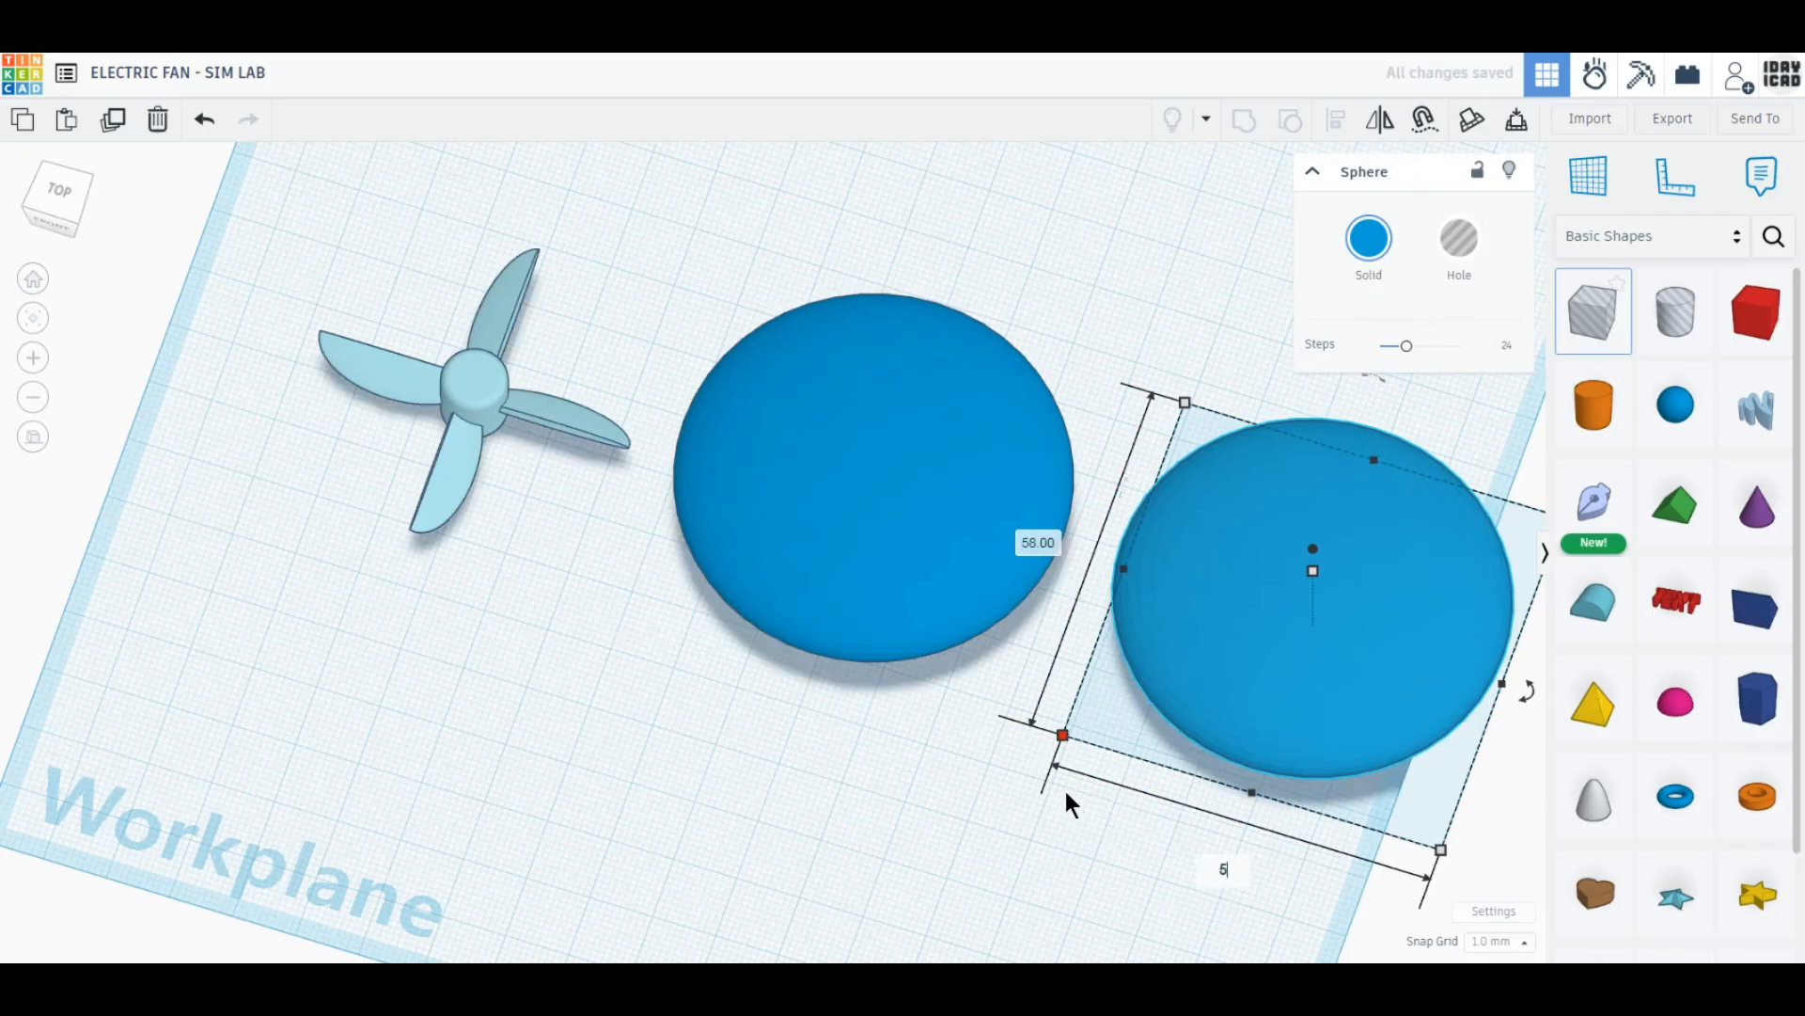
pyautogui.press('Return')
# Set the copied sphere's height to 18 mm and turn it into a hole.
pyautogui.click(1318, 574)
pyautogui.click(1409, 600)
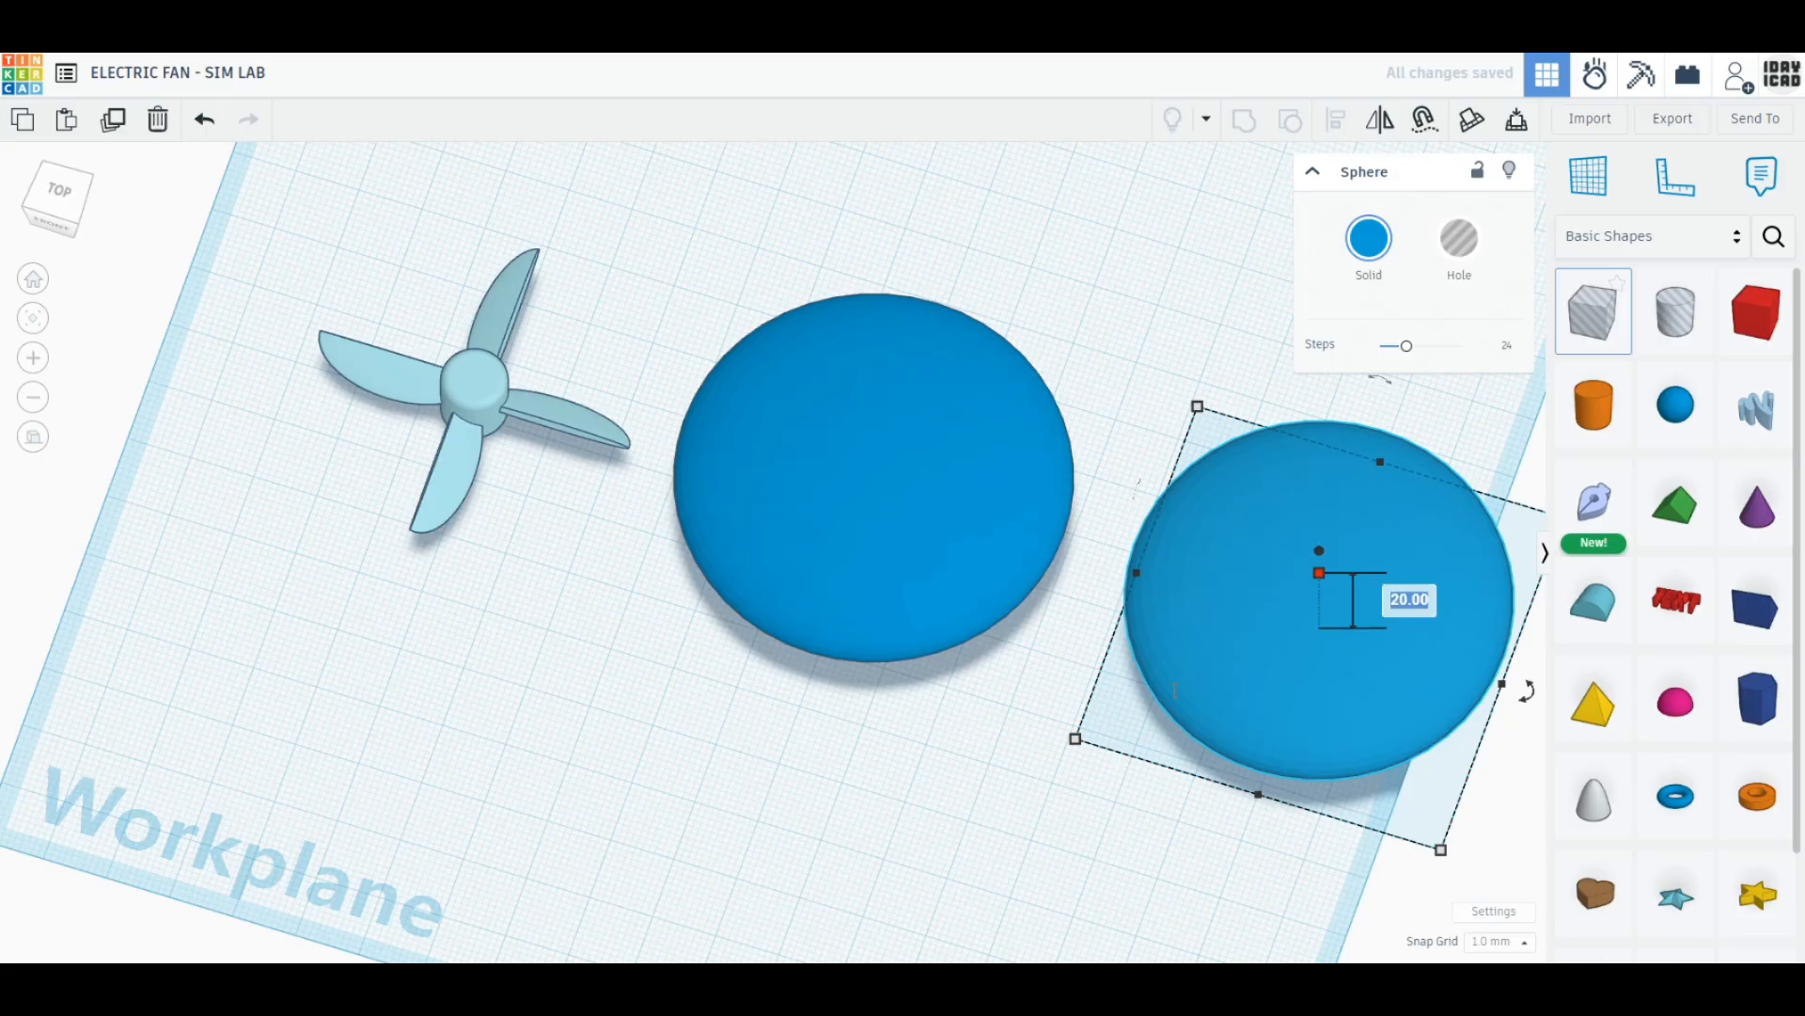
pyautogui.write('18')
pyautogui.press('Return')
pyautogui.click(1445, 252)
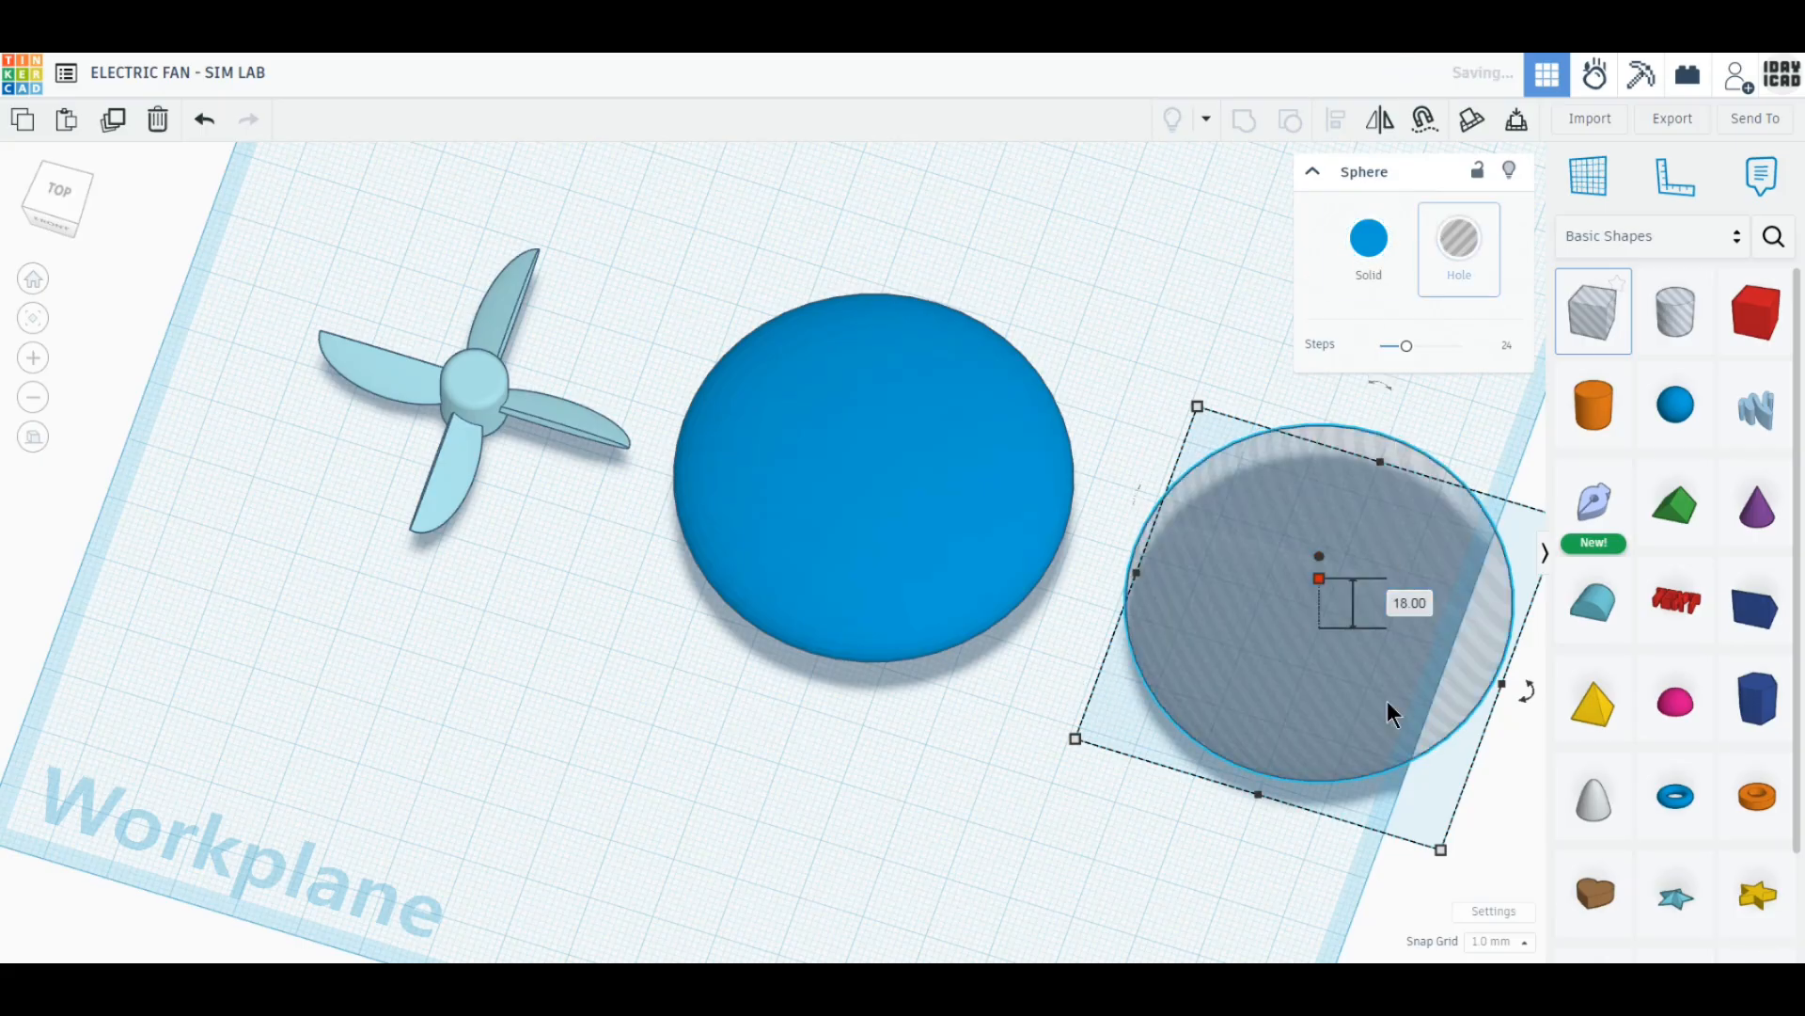
# Select the solid and hole spheres and align them to their common centre in length, width and height.
pyautogui.moveTo(1128, 809); pyautogui.dragTo(927, 524)
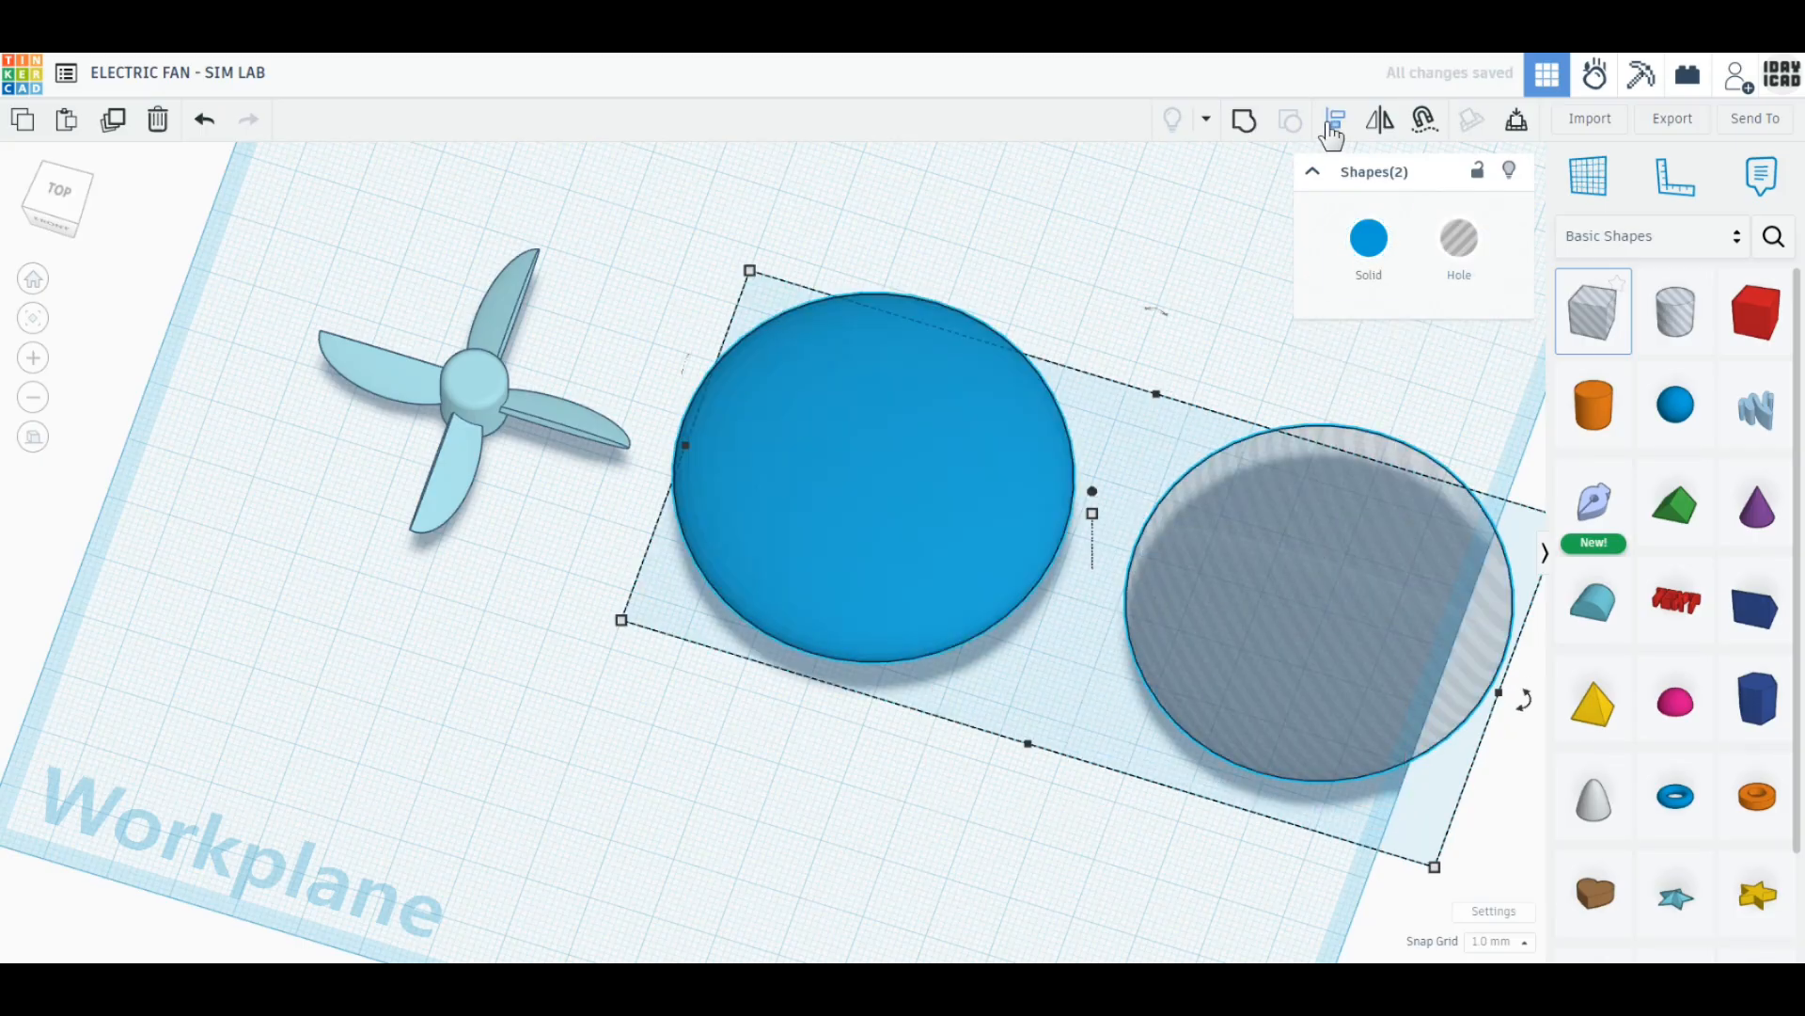
pyautogui.click(1336, 120)
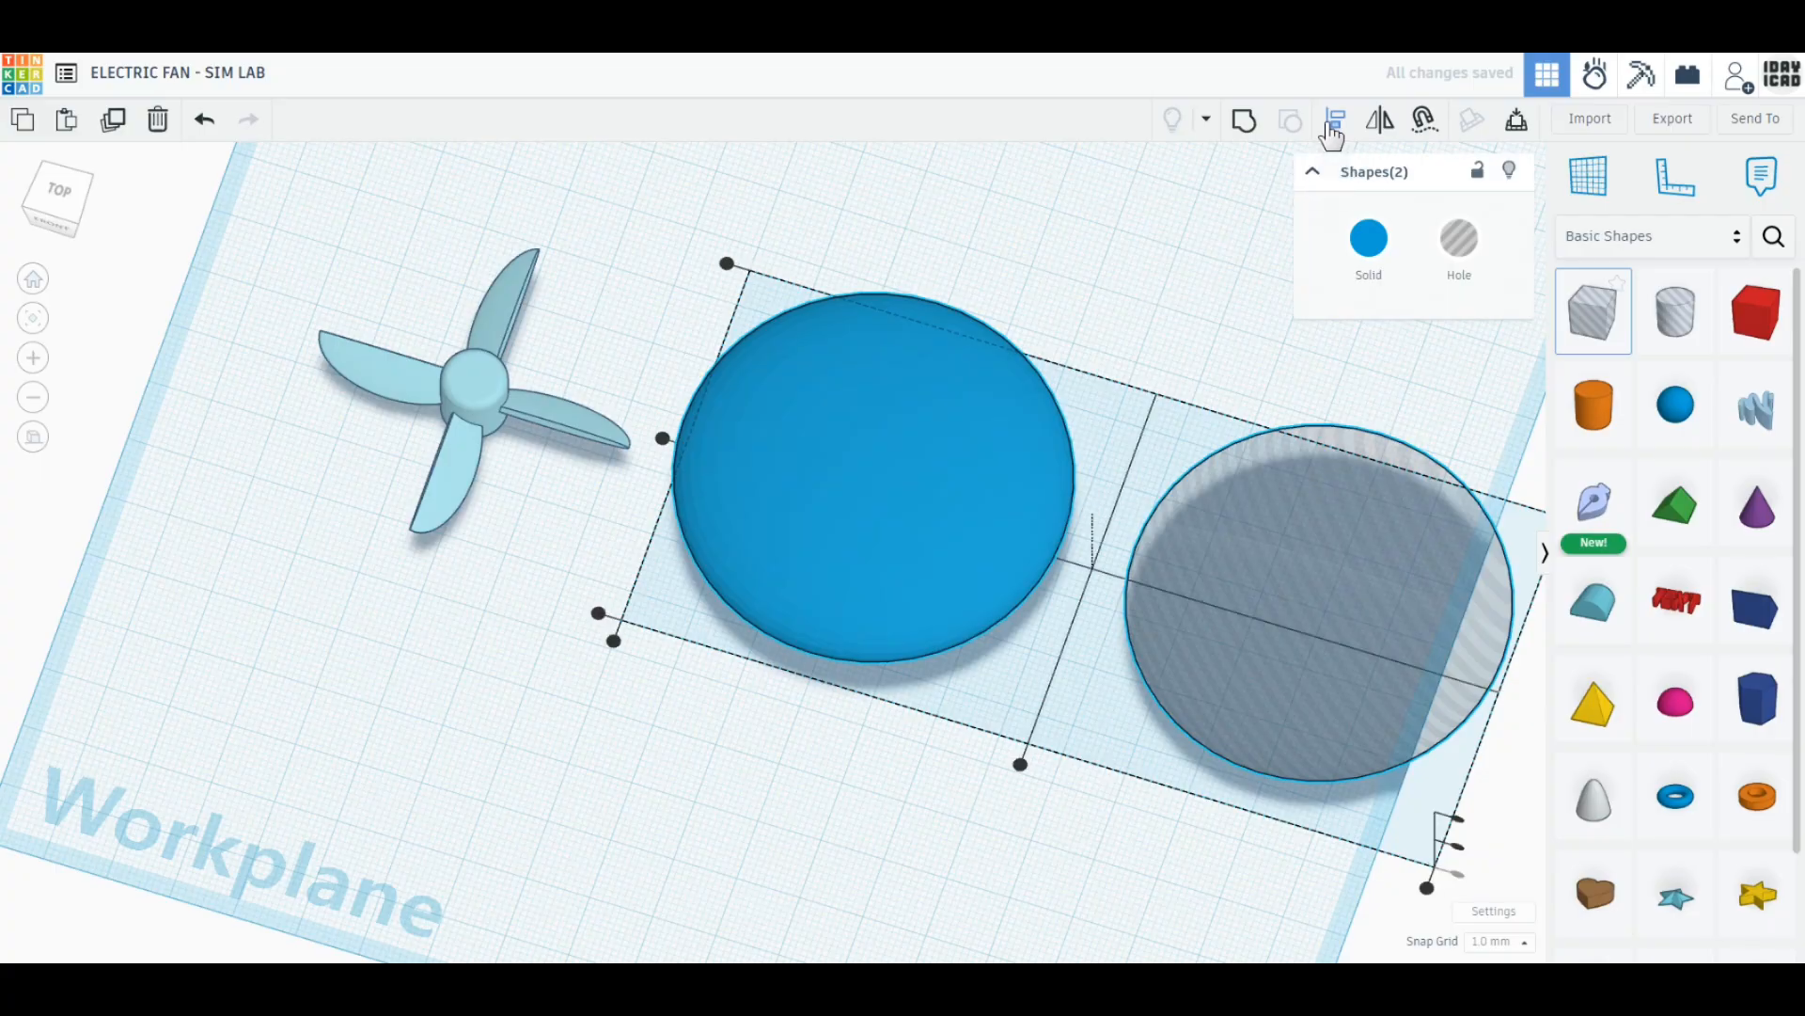
pyautogui.click(1459, 844)
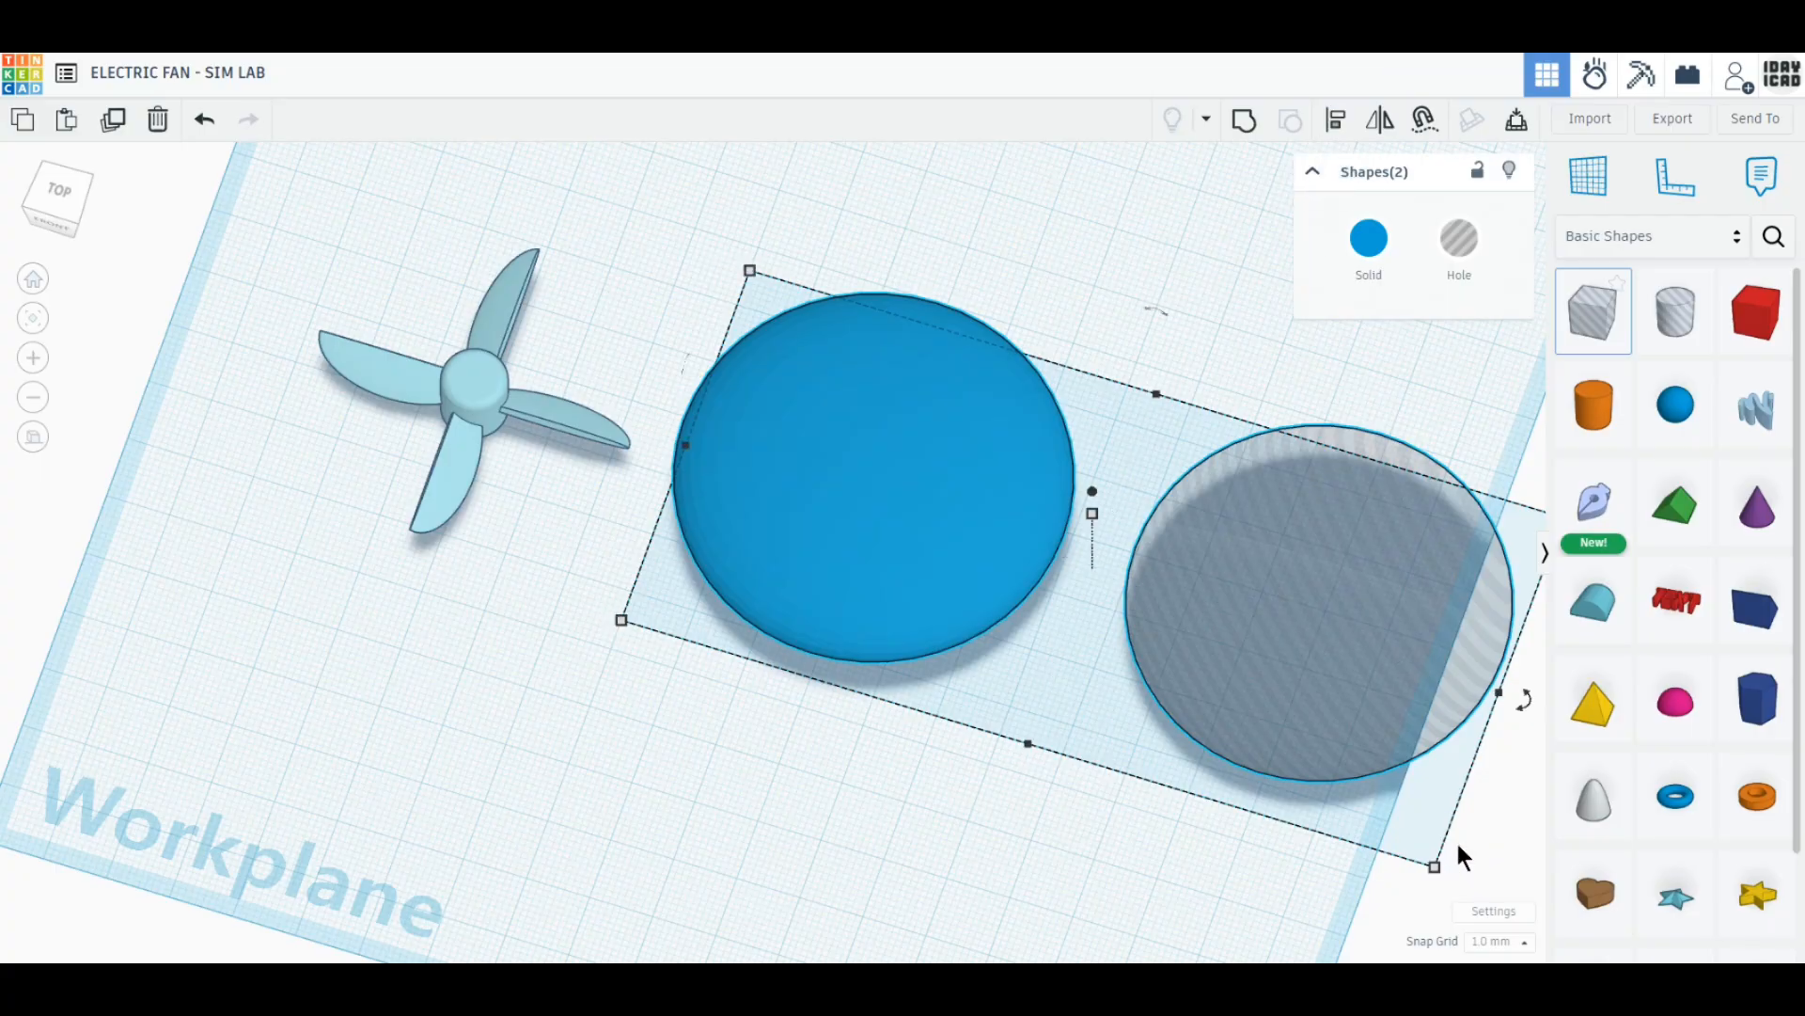
pyautogui.click(1336, 120)
pyautogui.moveTo(1286, 482); pyautogui.dragTo(1016, 381, button='middle')
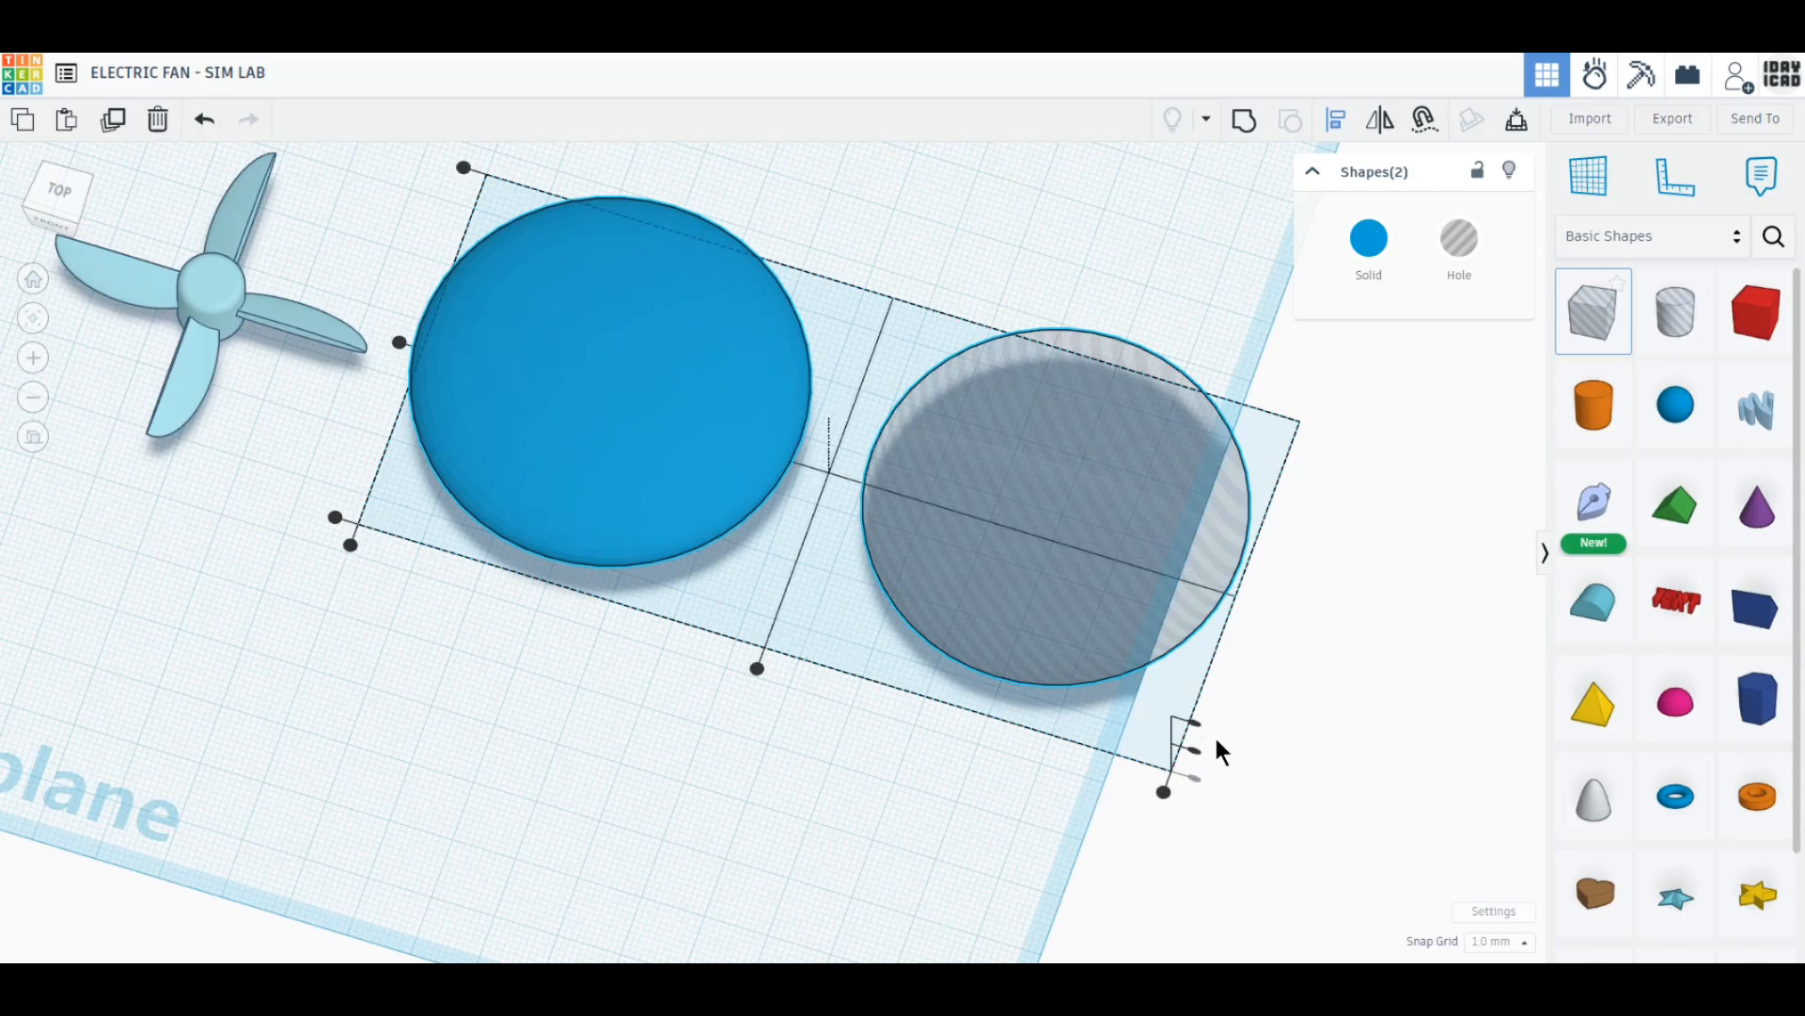
pyautogui.click(1200, 754)
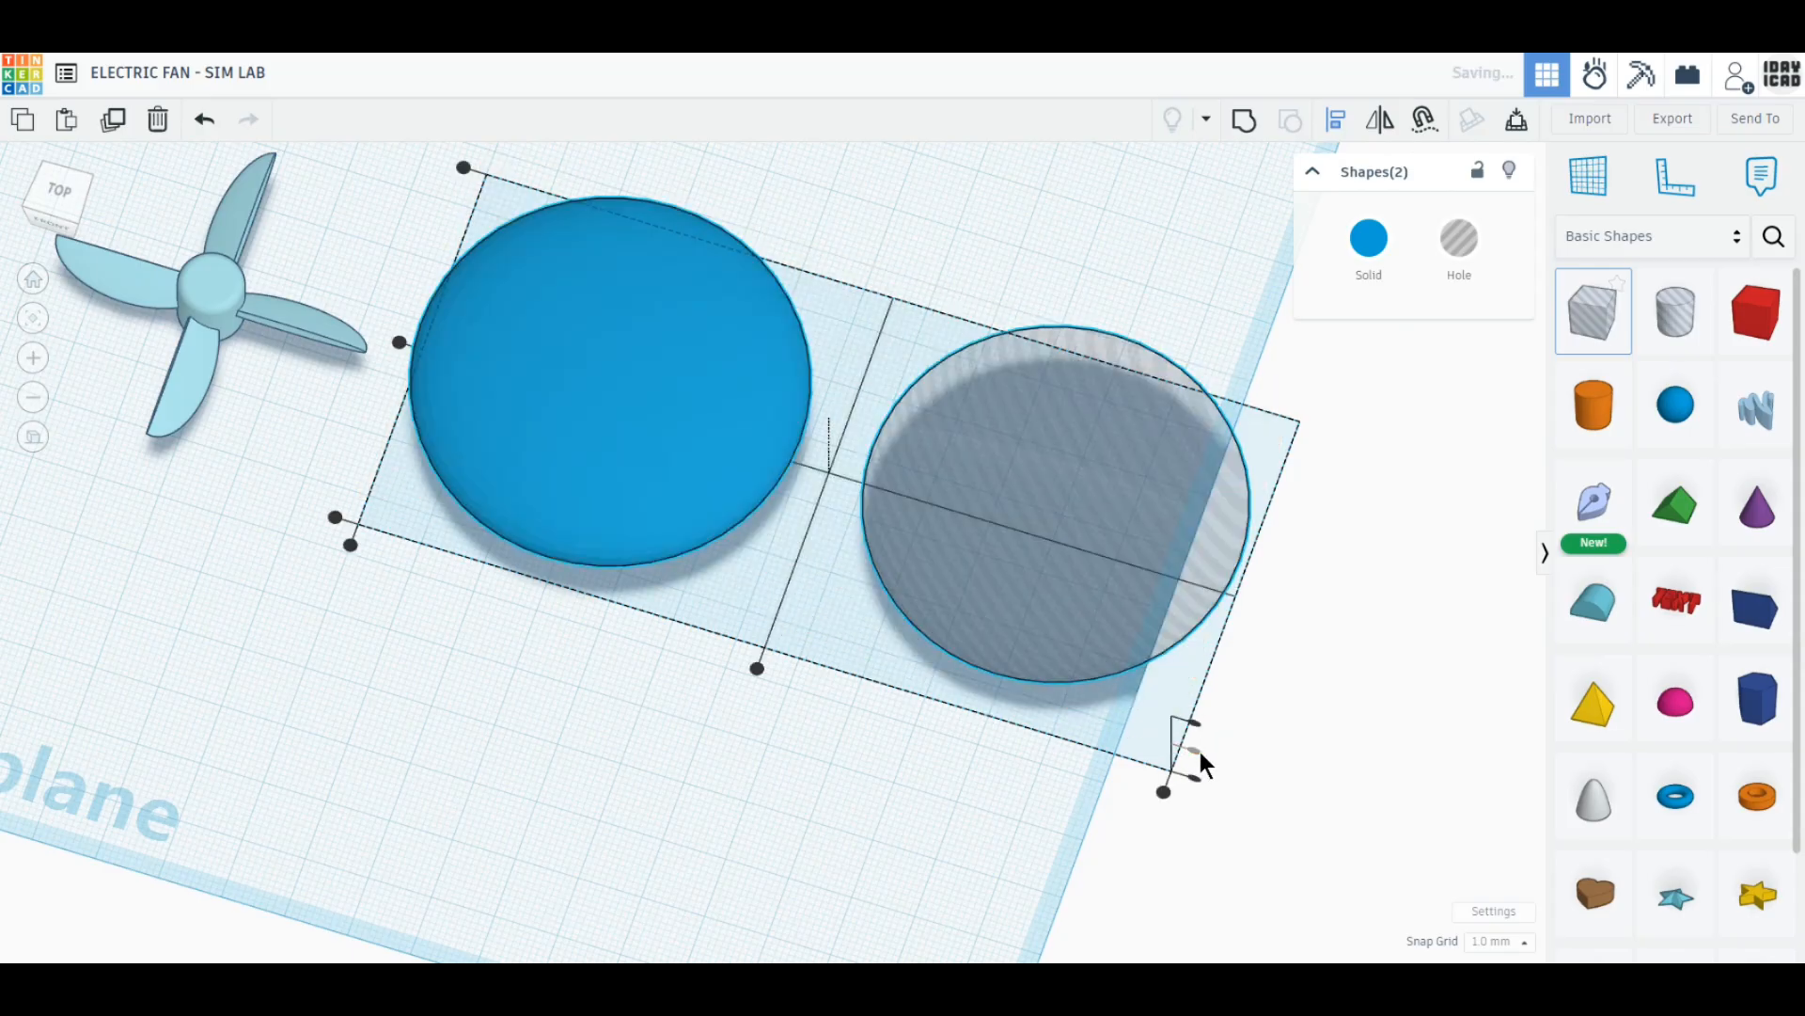
pyautogui.click(758, 668)
pyautogui.click(617, 410)
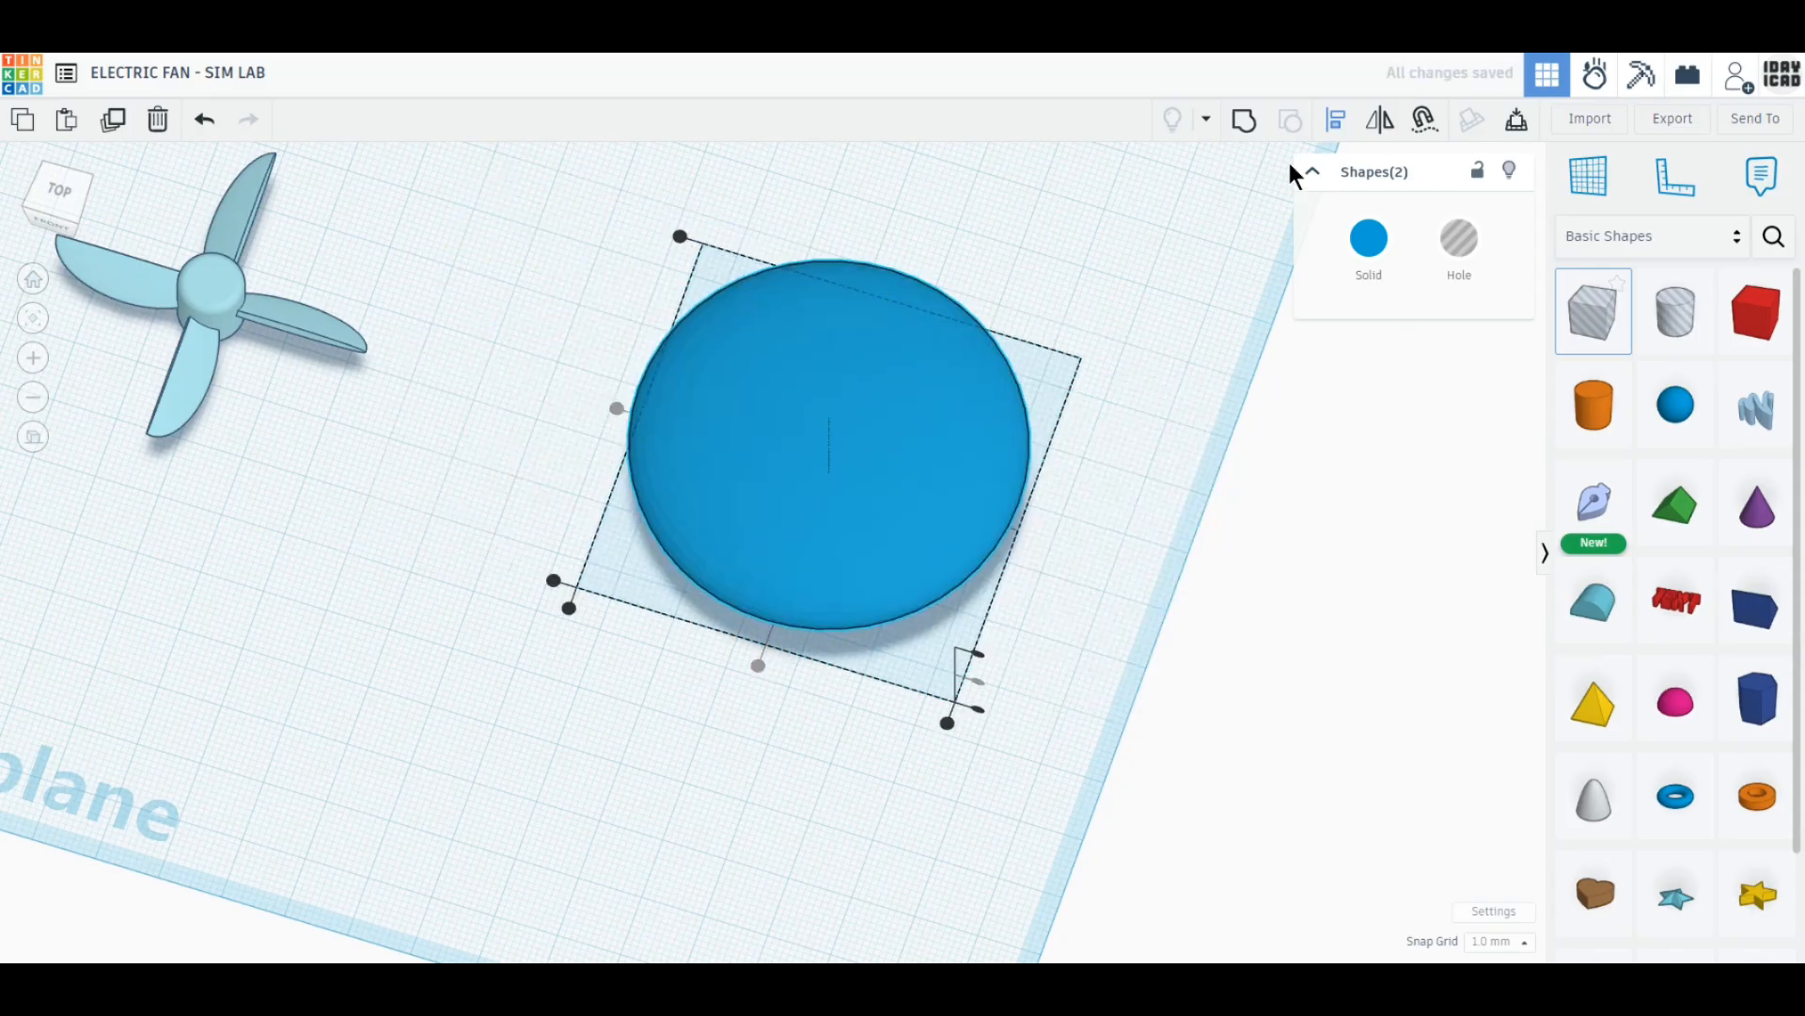
# Group the two spheres into a hollow shell and, in top view, move it by -24.5 mm and -4.5 mm.
pyautogui.click(1247, 121)
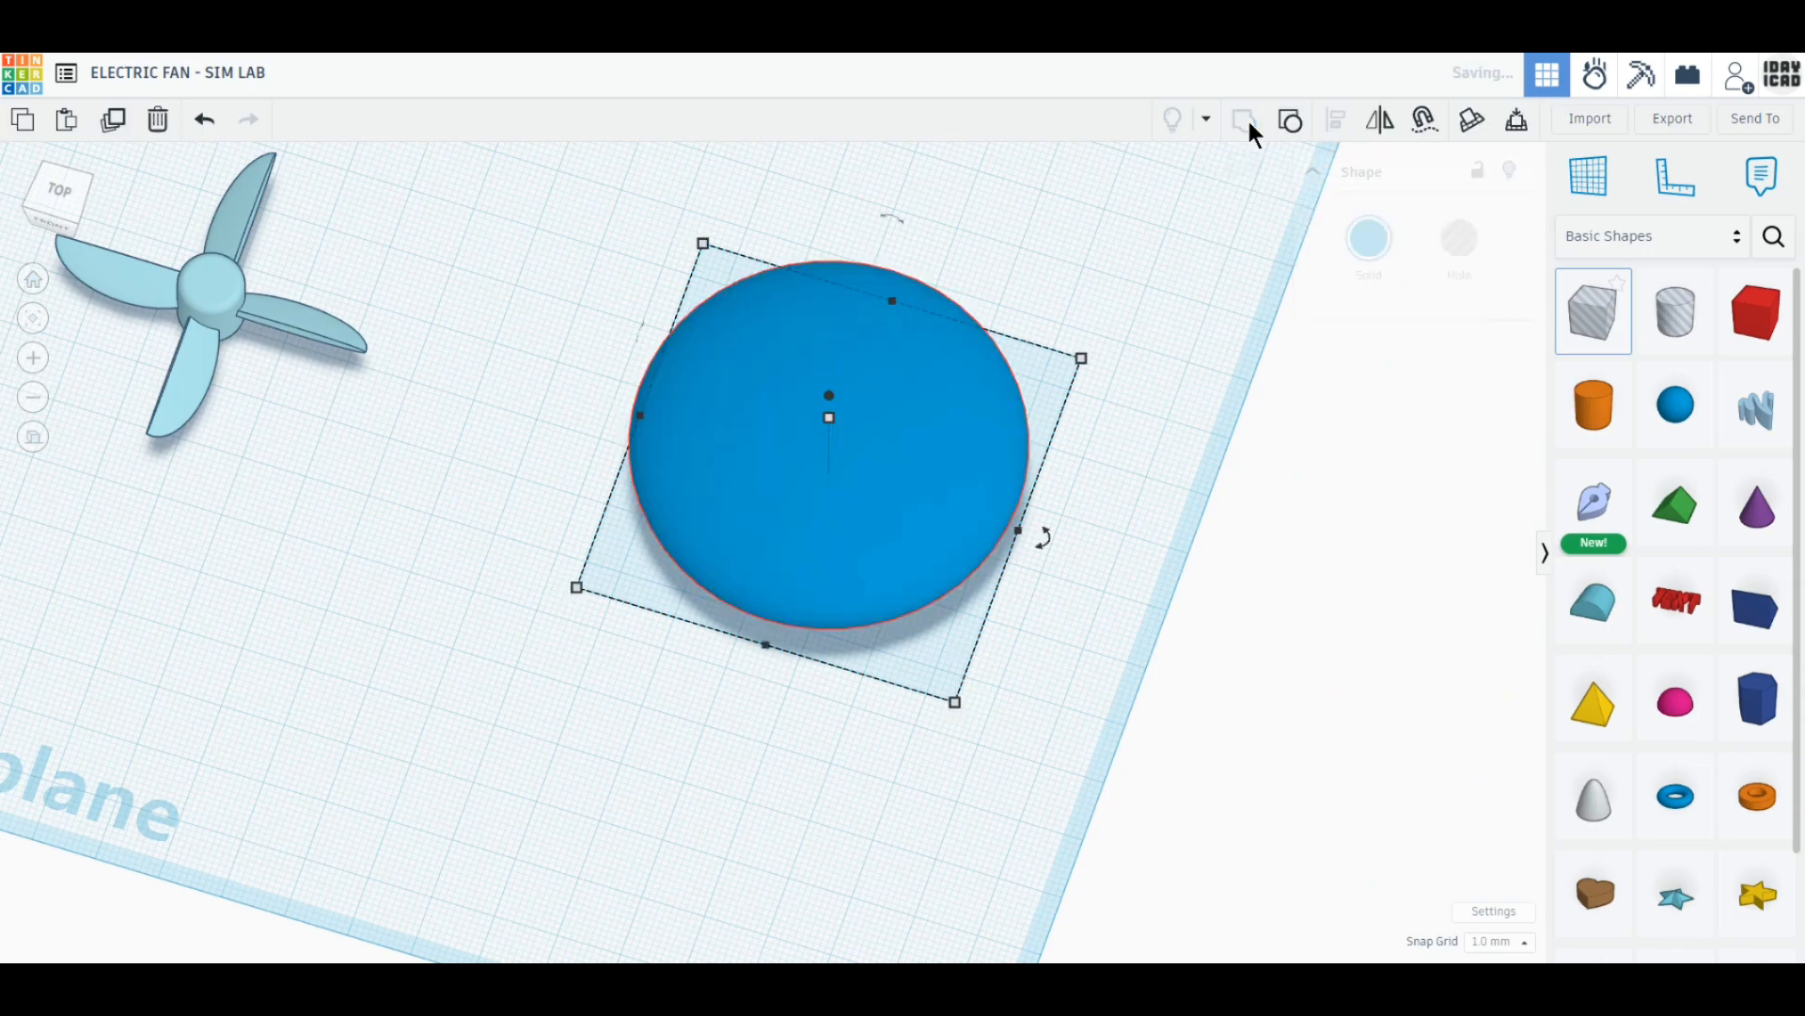
pyautogui.click(59, 192)
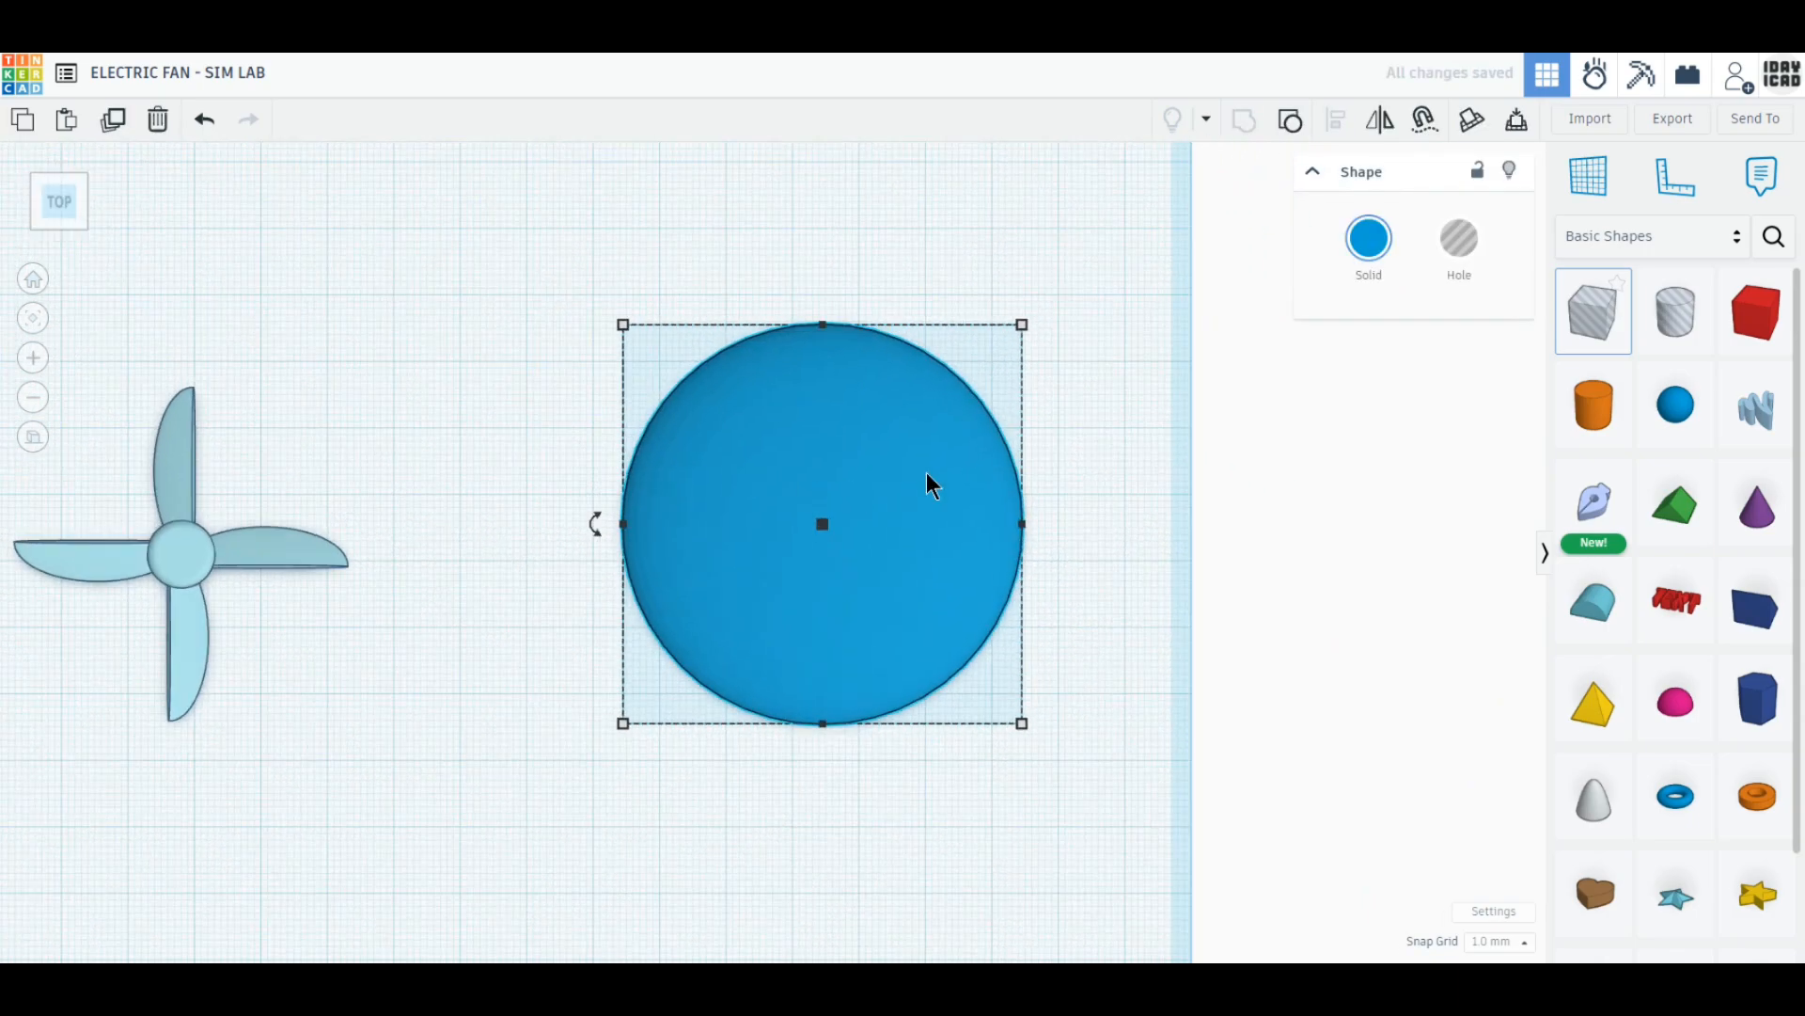
pyautogui.moveTo(929, 480); pyautogui.dragTo(764, 442)
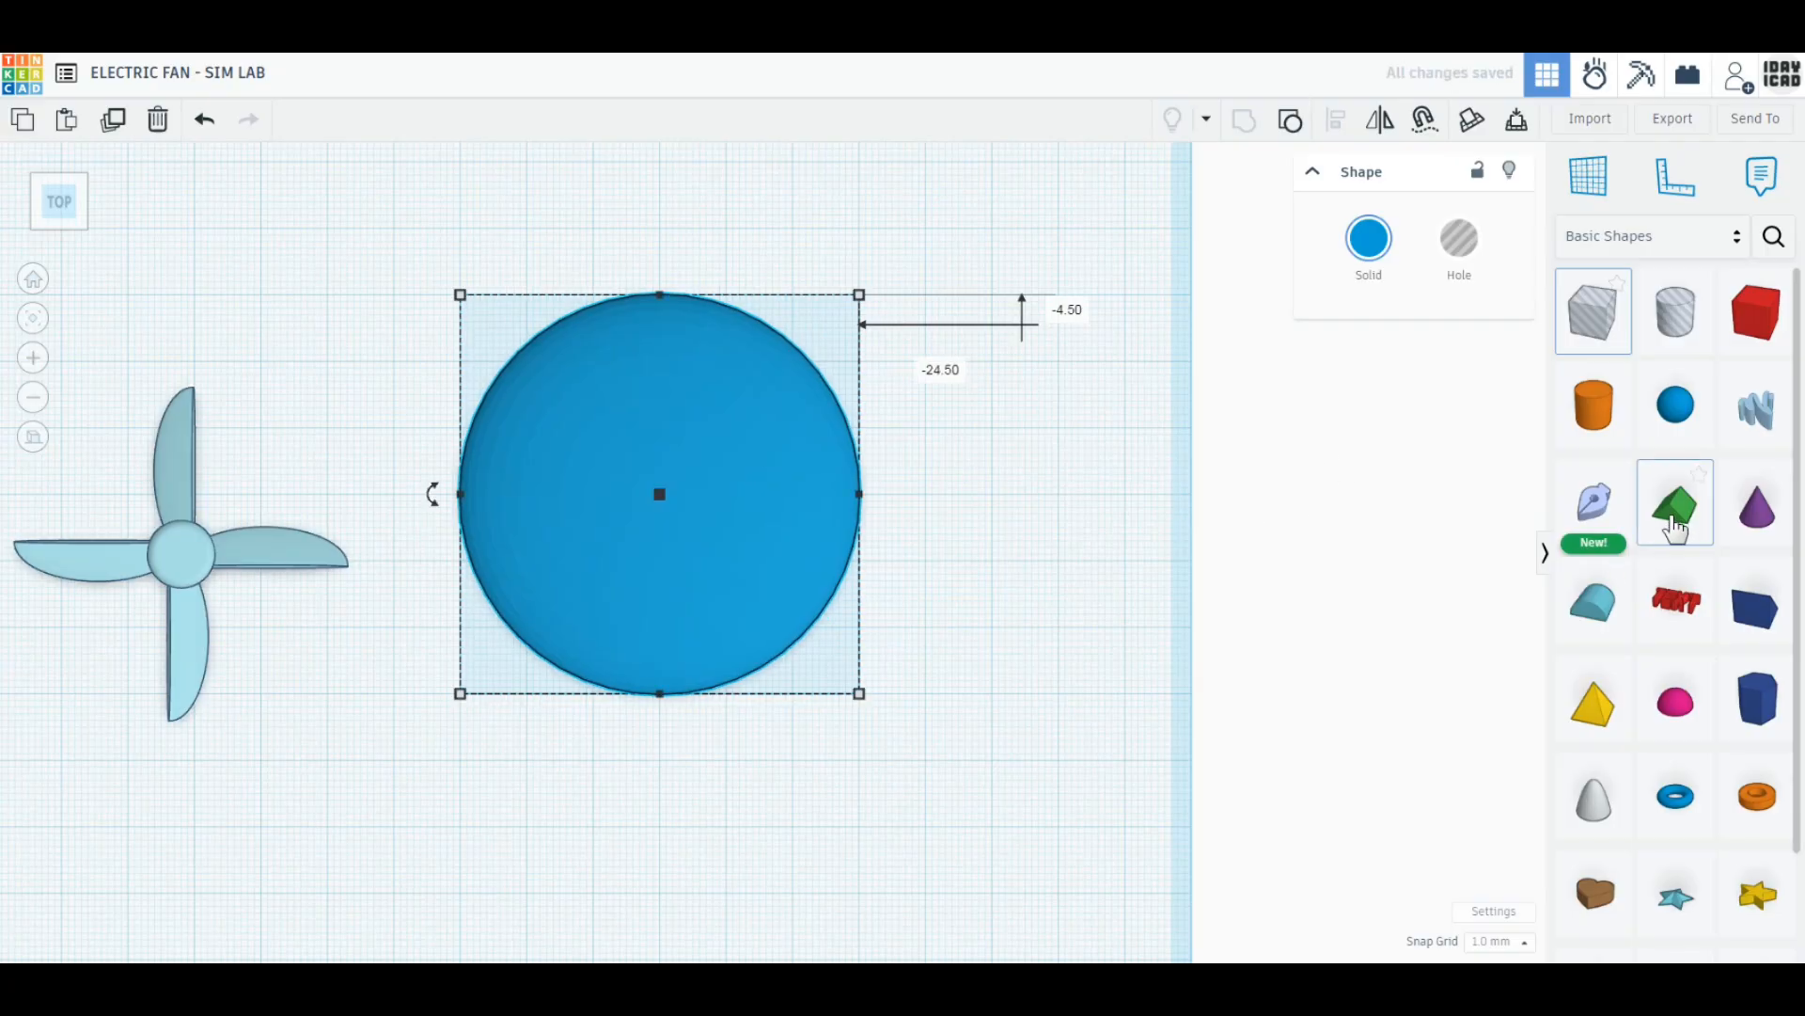
# Add a roof shape beside the shell, stand it on end by rotating it 90° and raise it 5 mm.
pyautogui.moveTo(1676, 505); pyautogui.dragTo(1083, 656)
pyautogui.moveTo(1082, 641); pyautogui.dragTo(851, 669, button='right')
pyautogui.moveTo(823, 581); pyautogui.dragTo(777, 651)
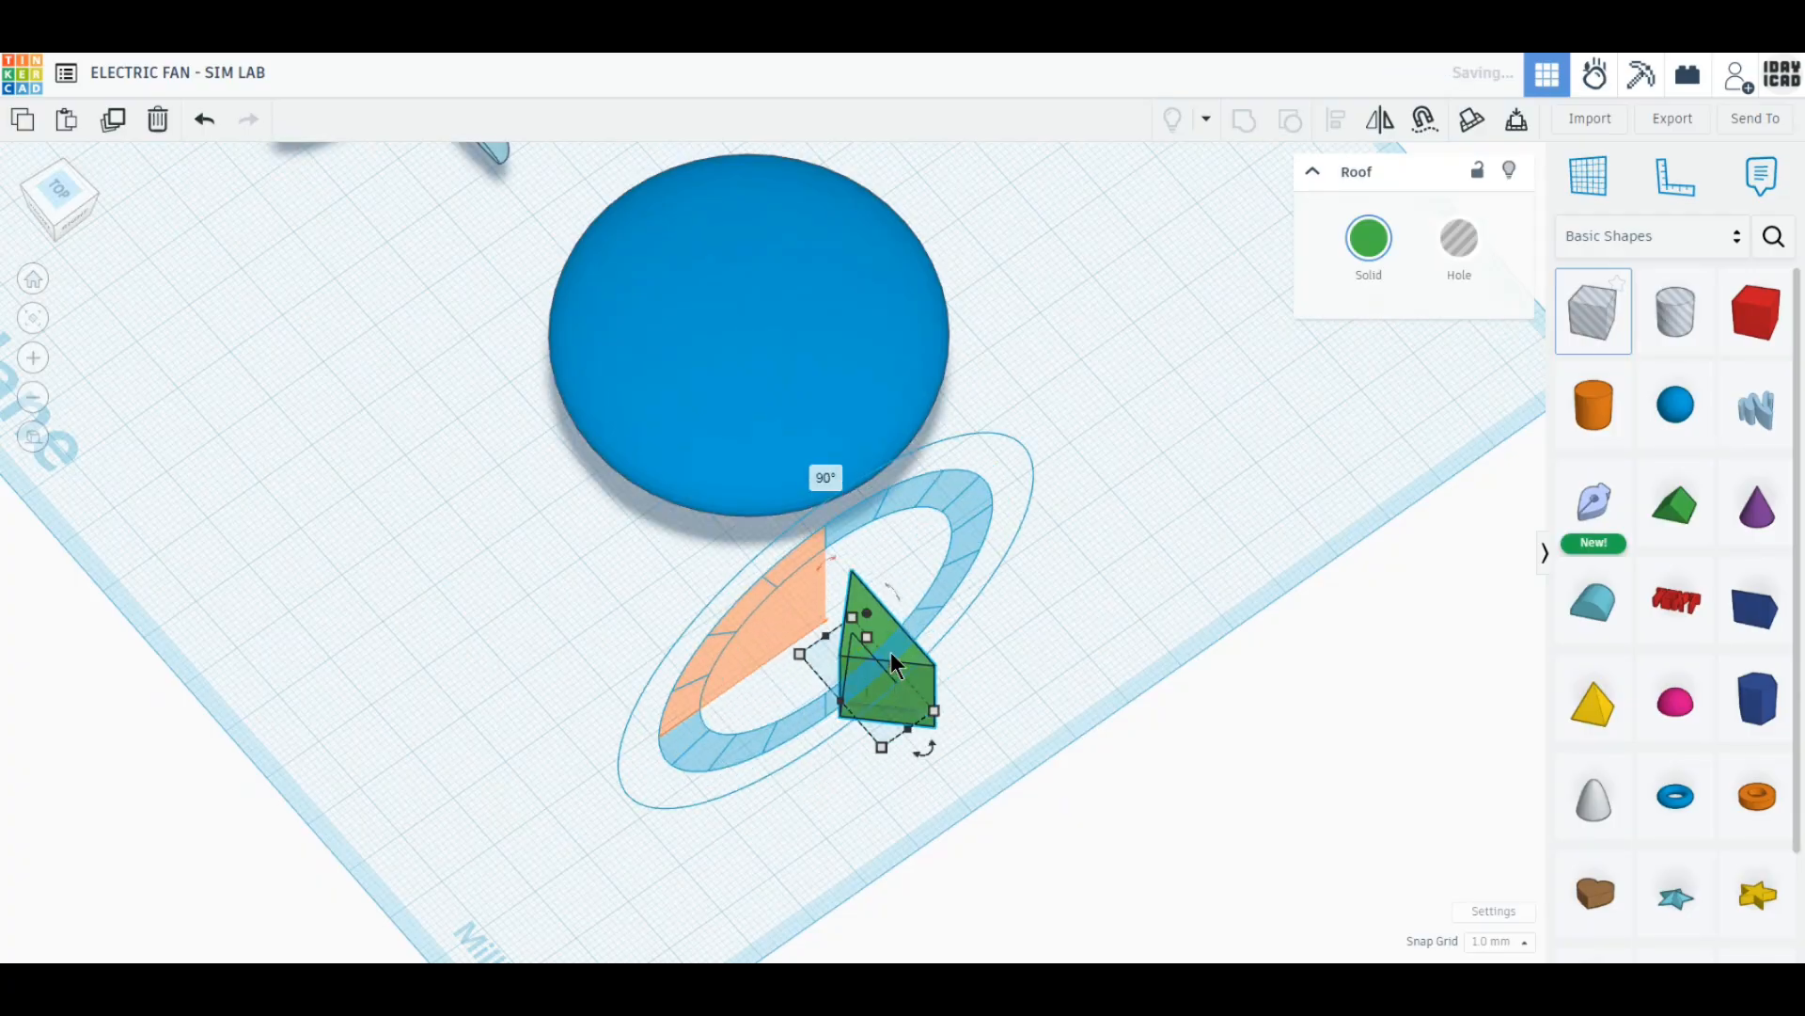
pyautogui.click(863, 598)
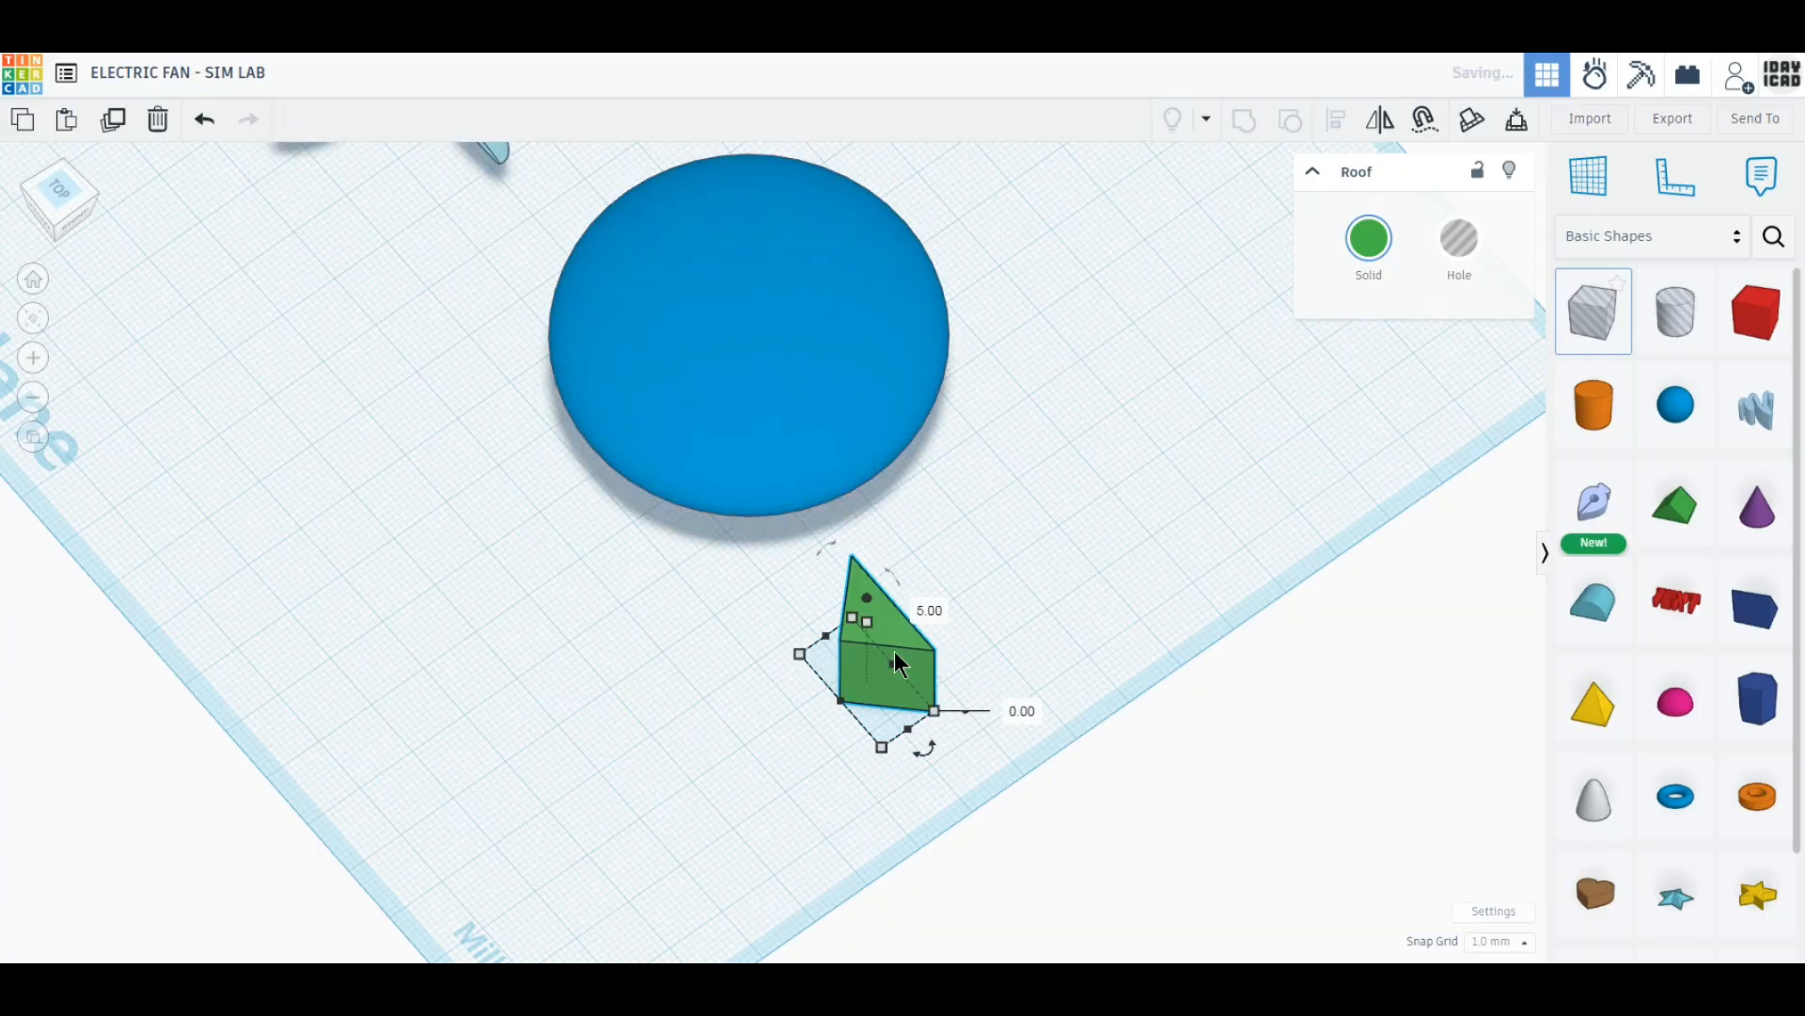
# Resize the upright roof's footprint to 4 mm by 27 mm to make a narrow wedge.
pyautogui.write('4')
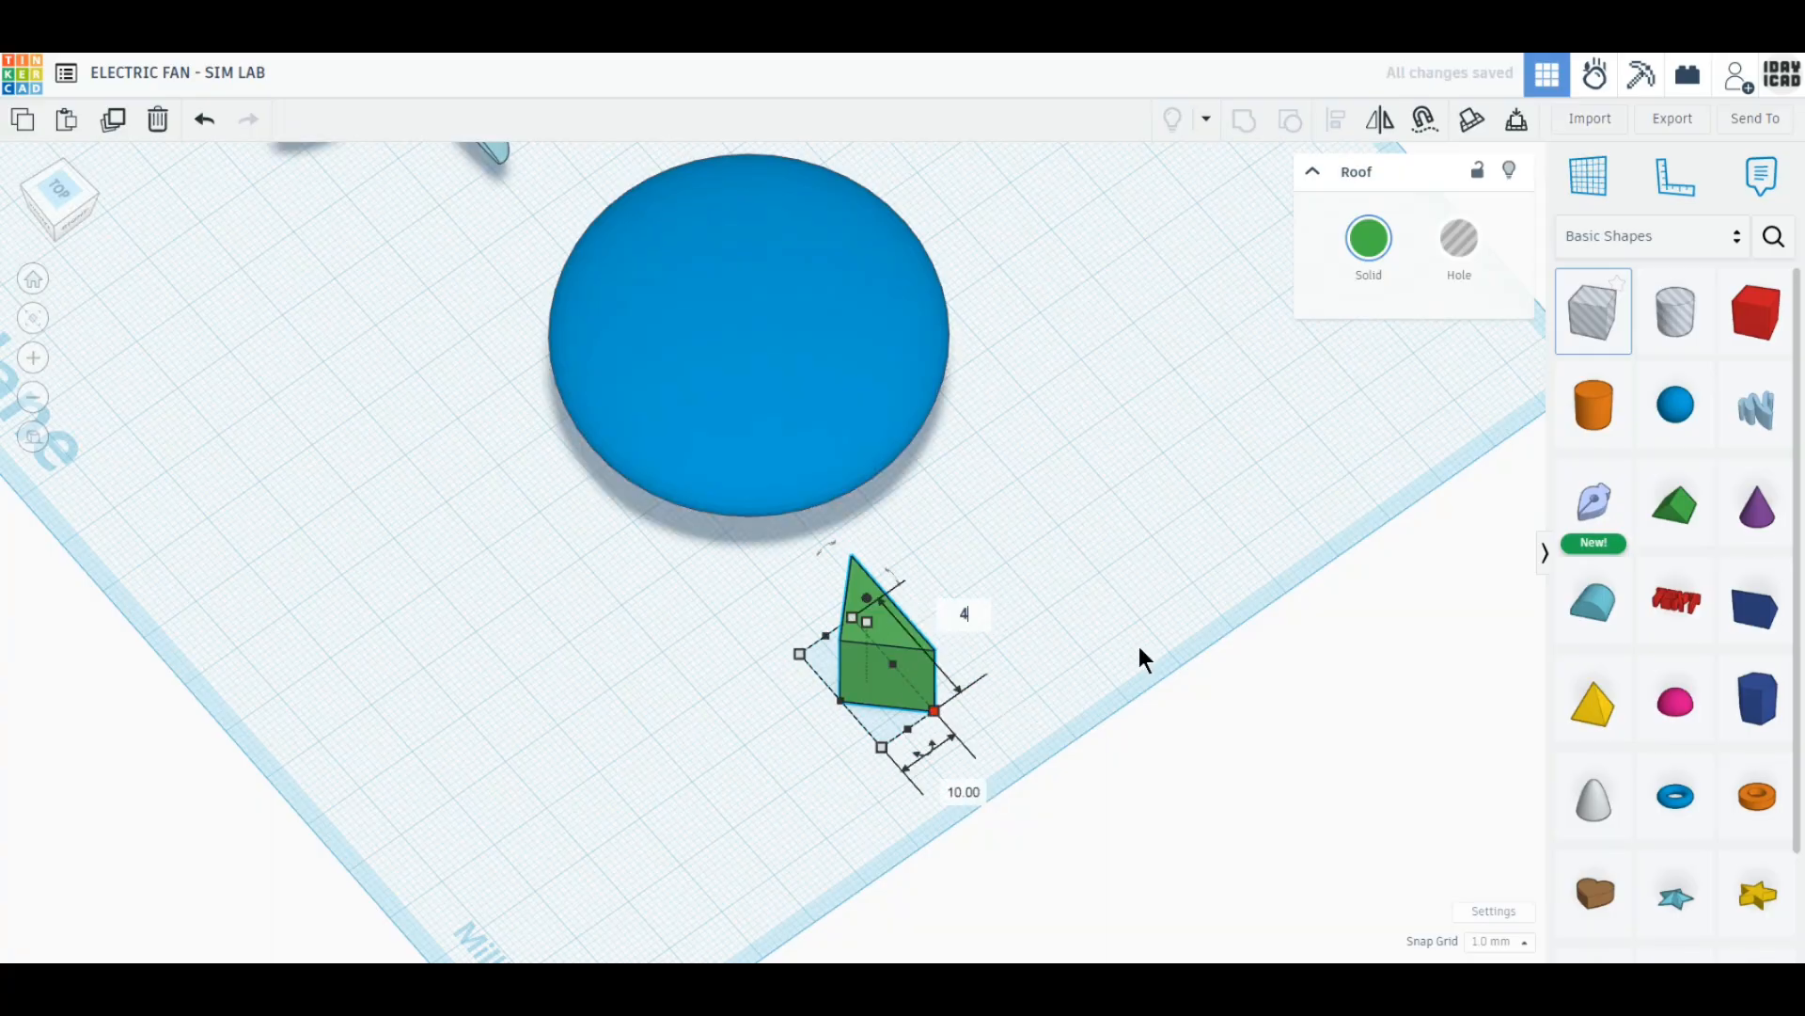
pyautogui.press('Return')
pyautogui.write('2')
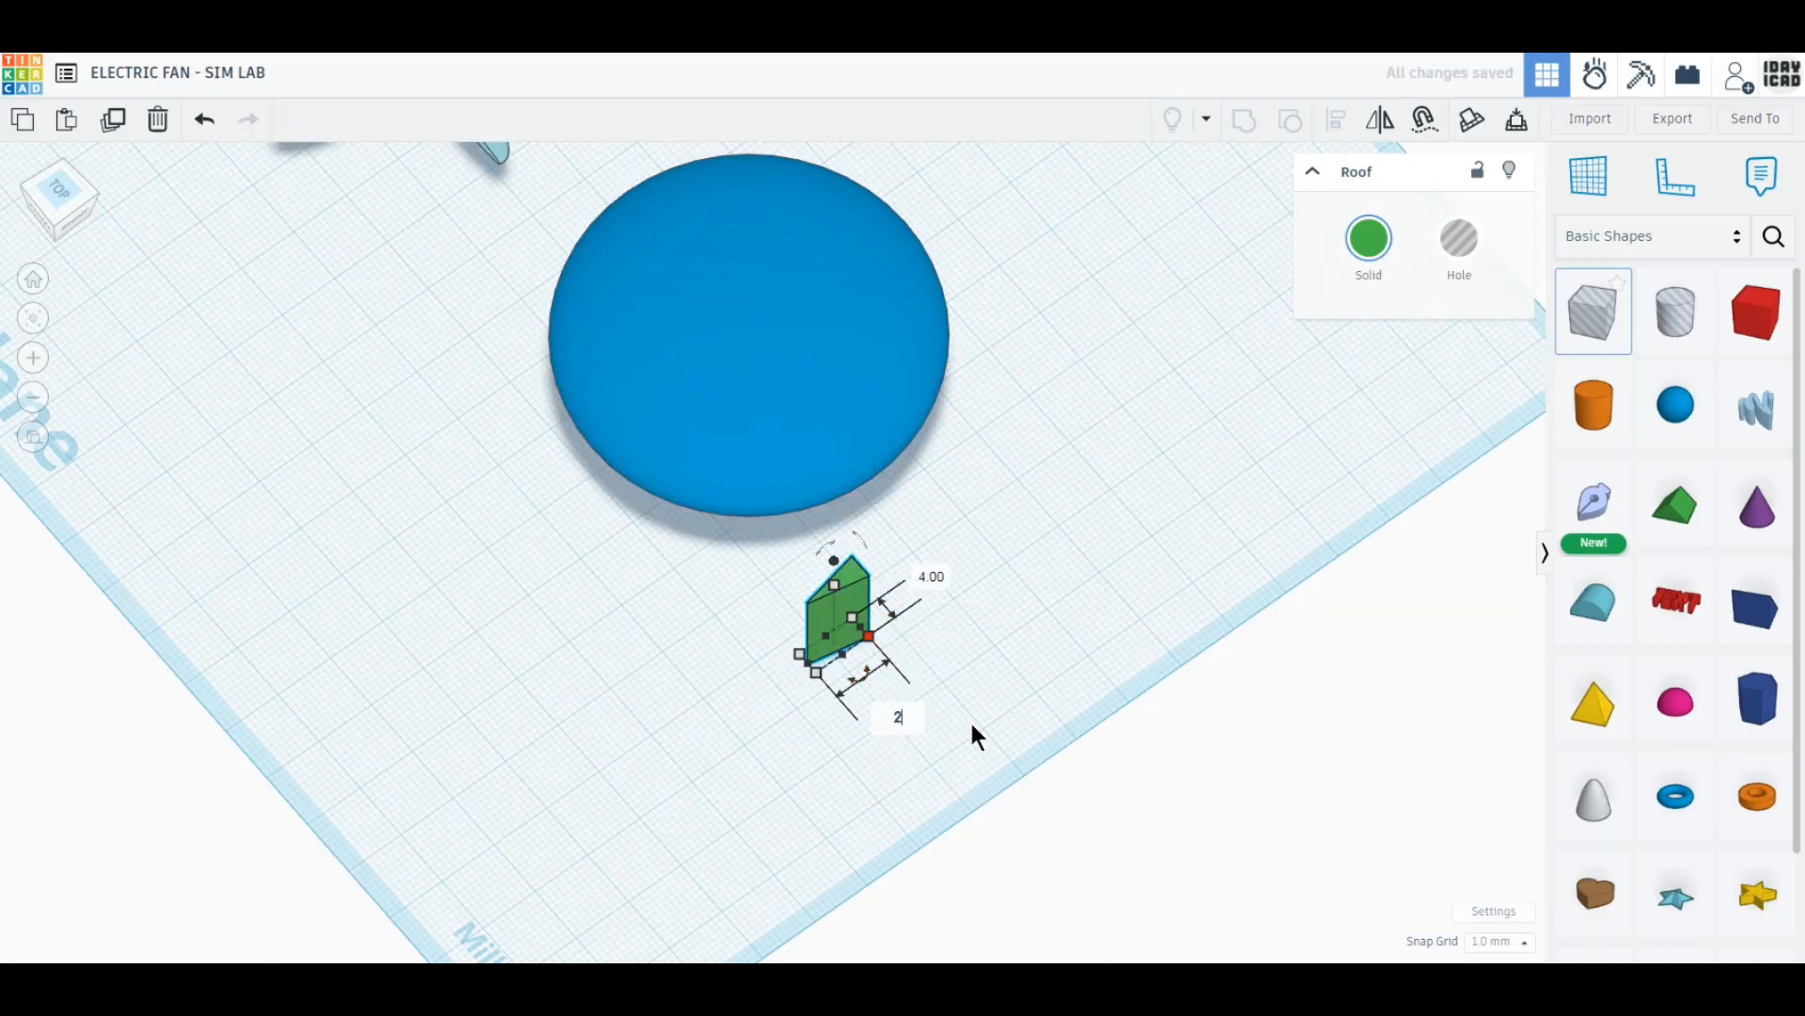
pyautogui.write('7')
pyautogui.press('Return')
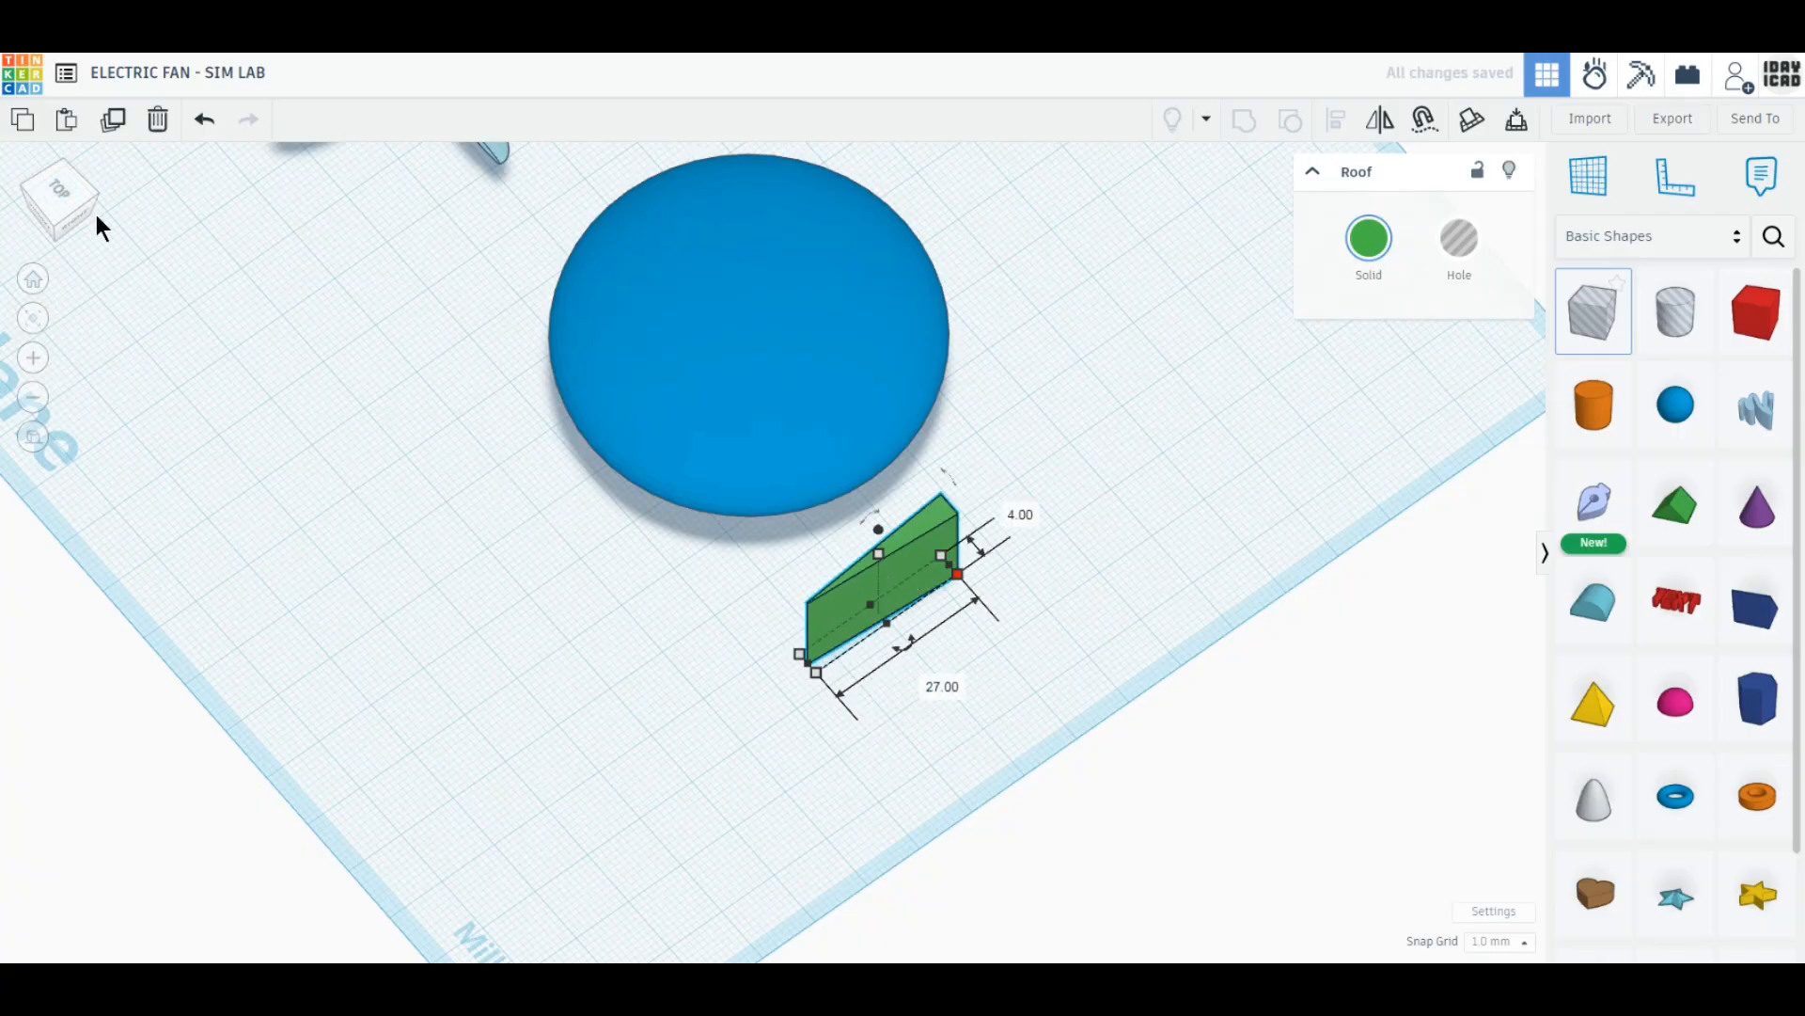
# In top view, place the wedge on the shell's vertical centreline with its wide end just past the rim and its tip towards the centre.
pyautogui.click(48, 190)
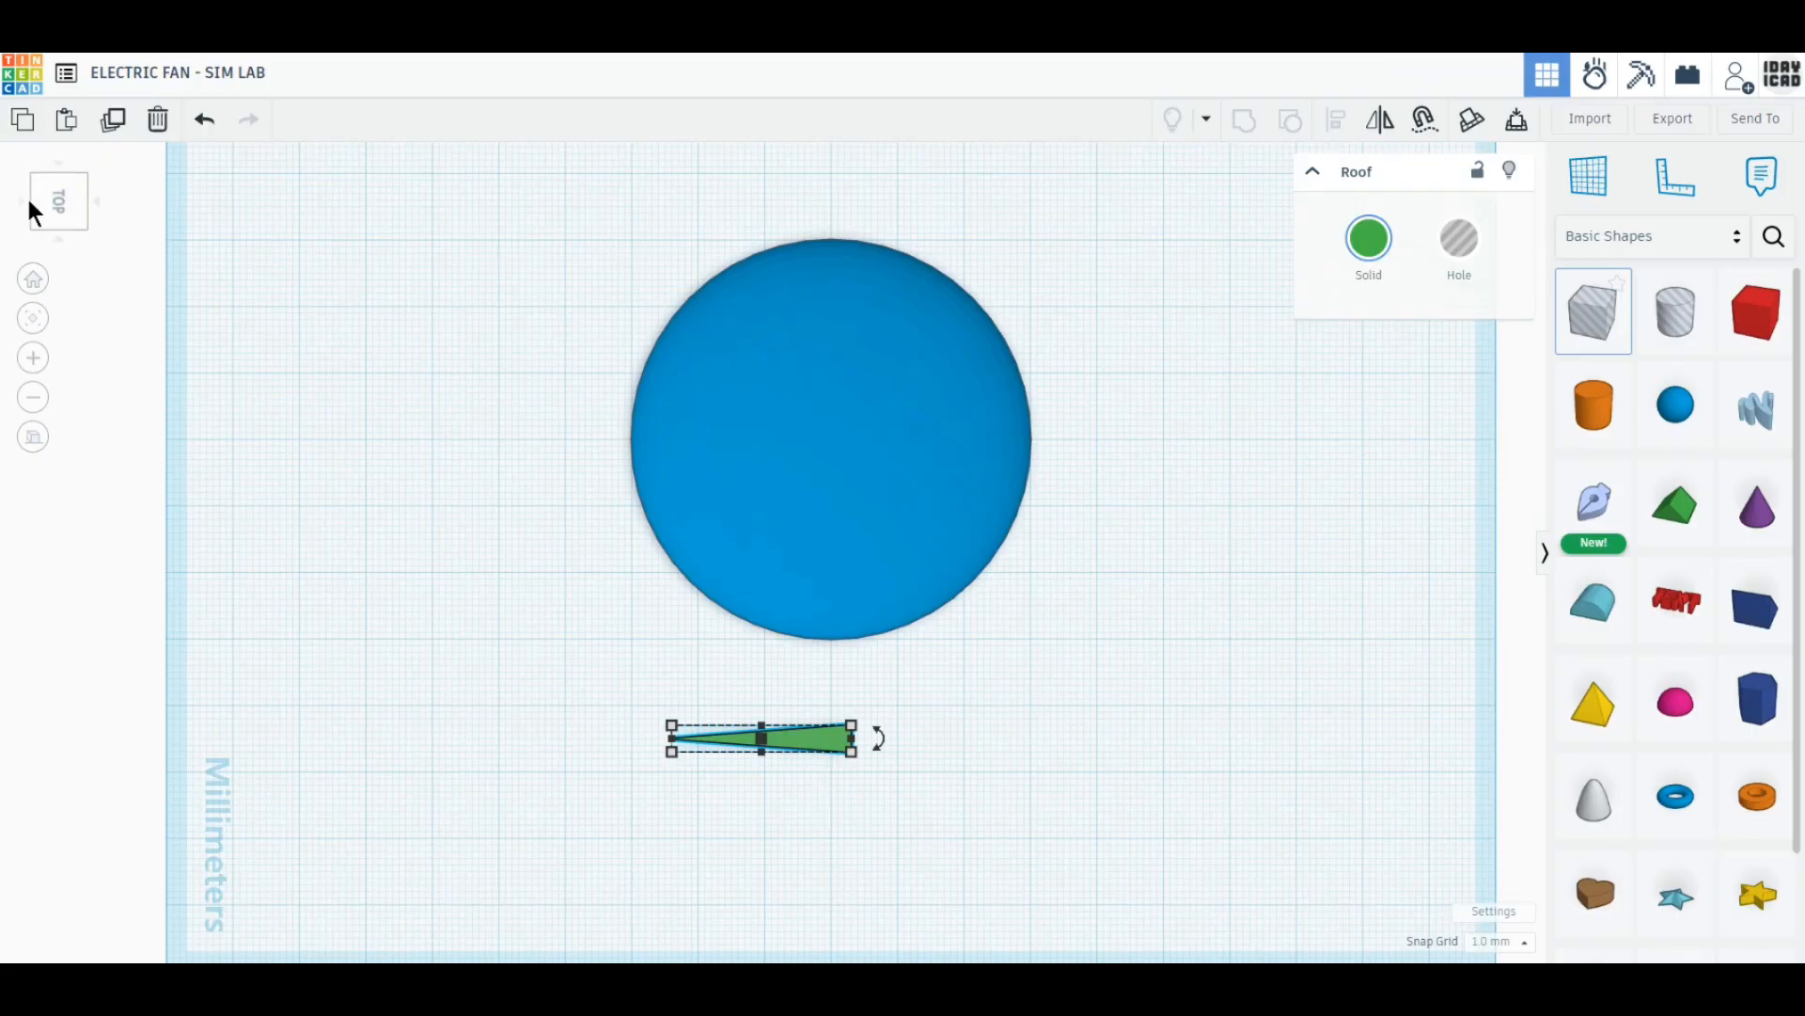
pyautogui.click(38, 203)
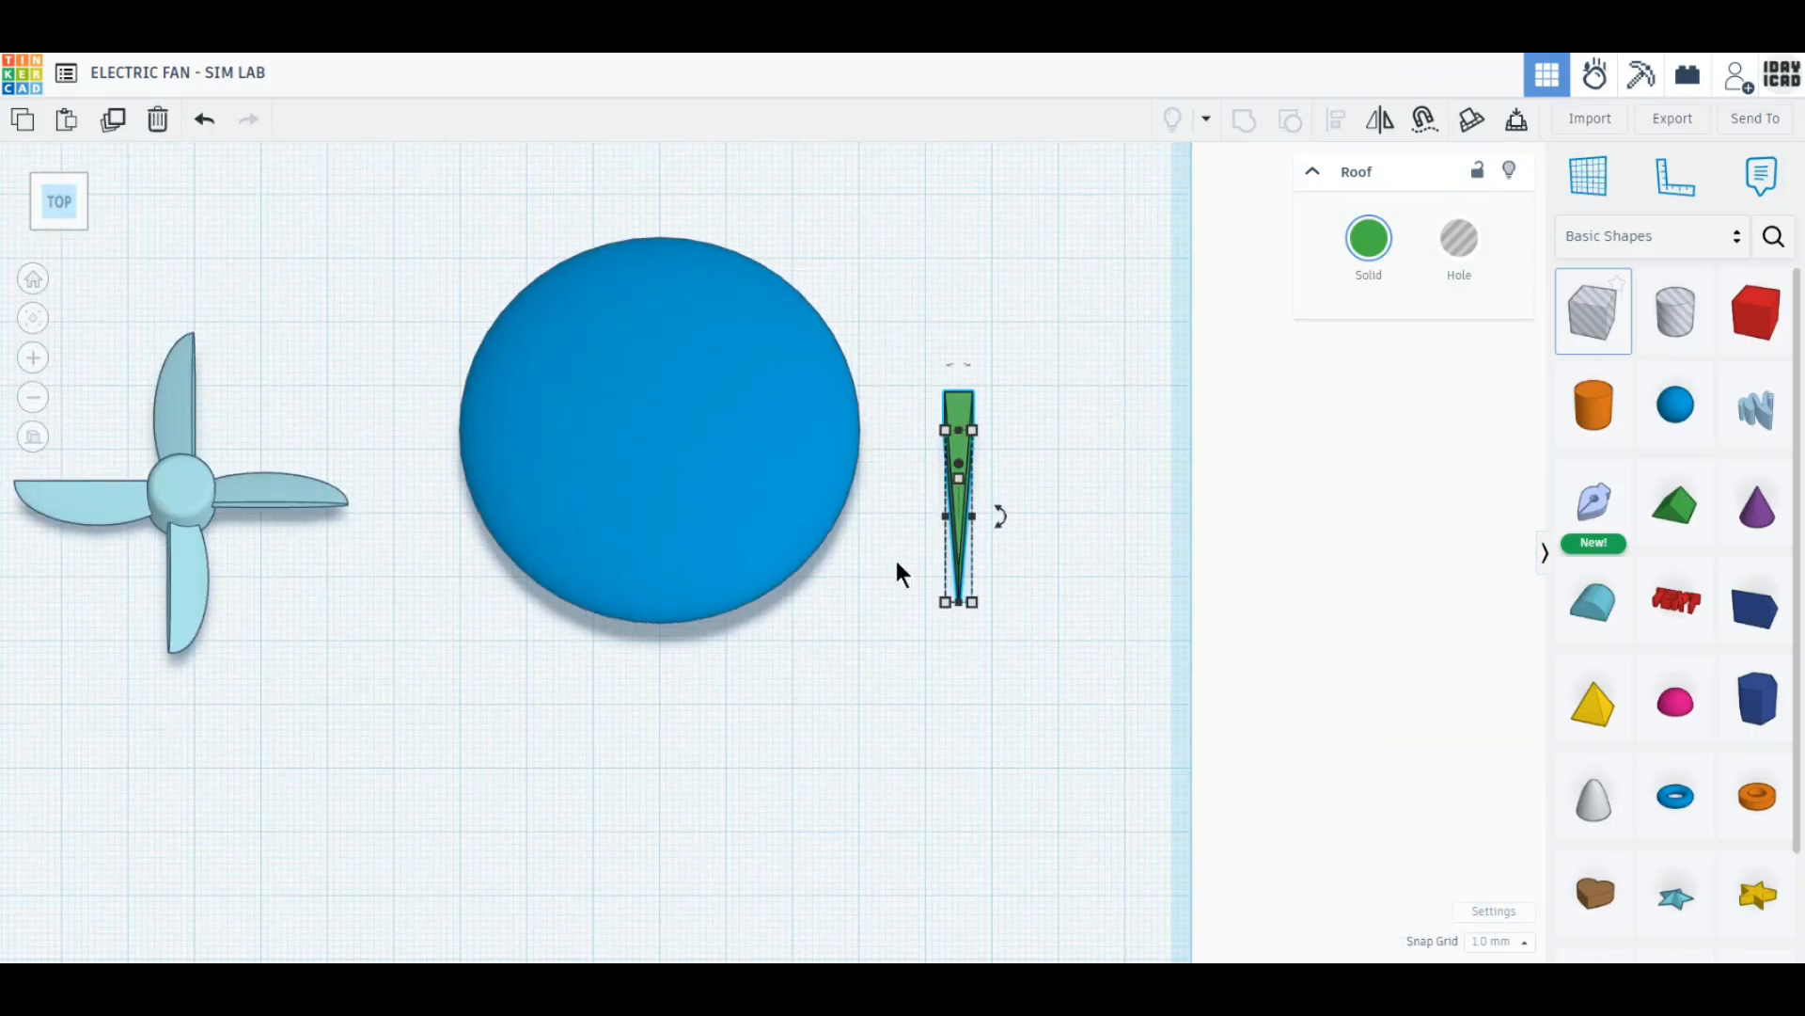
pyautogui.scroll(3, 663, 609)
pyautogui.moveTo(1019, 501); pyautogui.dragTo(641, 266)
pyautogui.moveTo(628, 444)
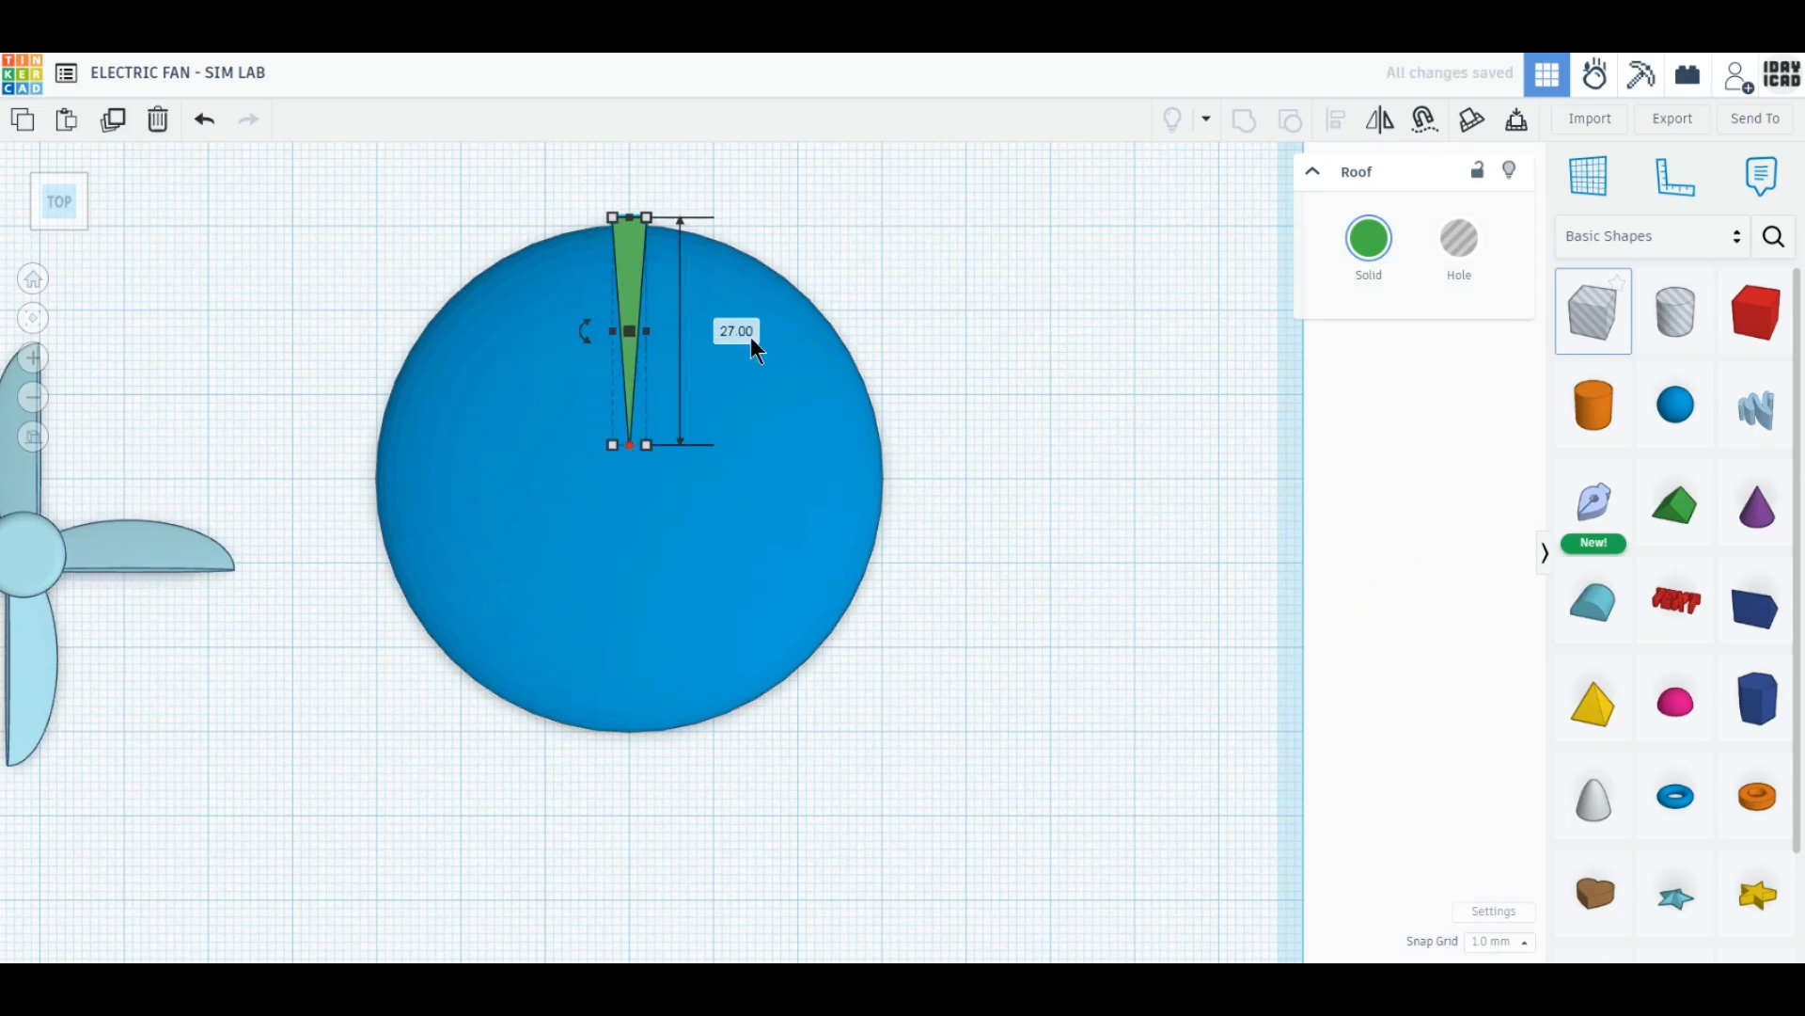
# Duplicate the wedge, move the copy 35 mm to the opposite side of the shell and mirror it so its tip faces the centre.
pyautogui.click(110, 134)
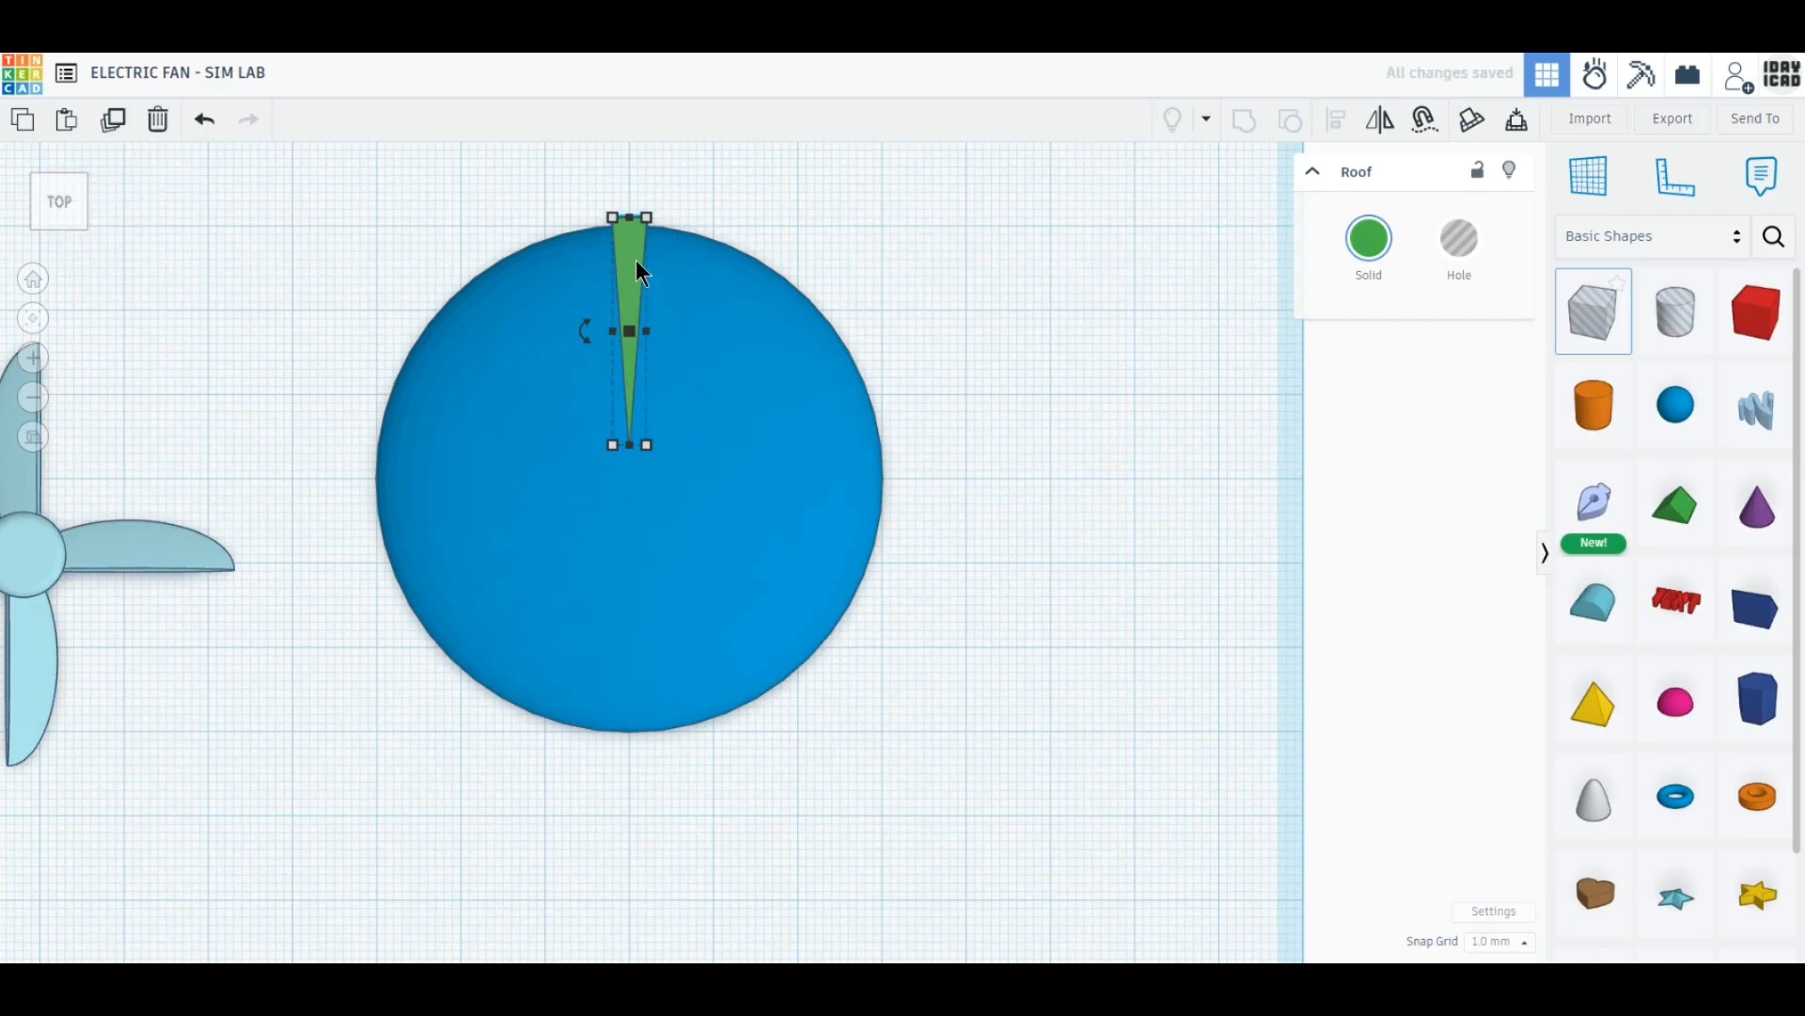
pyautogui.moveTo(628, 249); pyautogui.dragTo(630, 544)
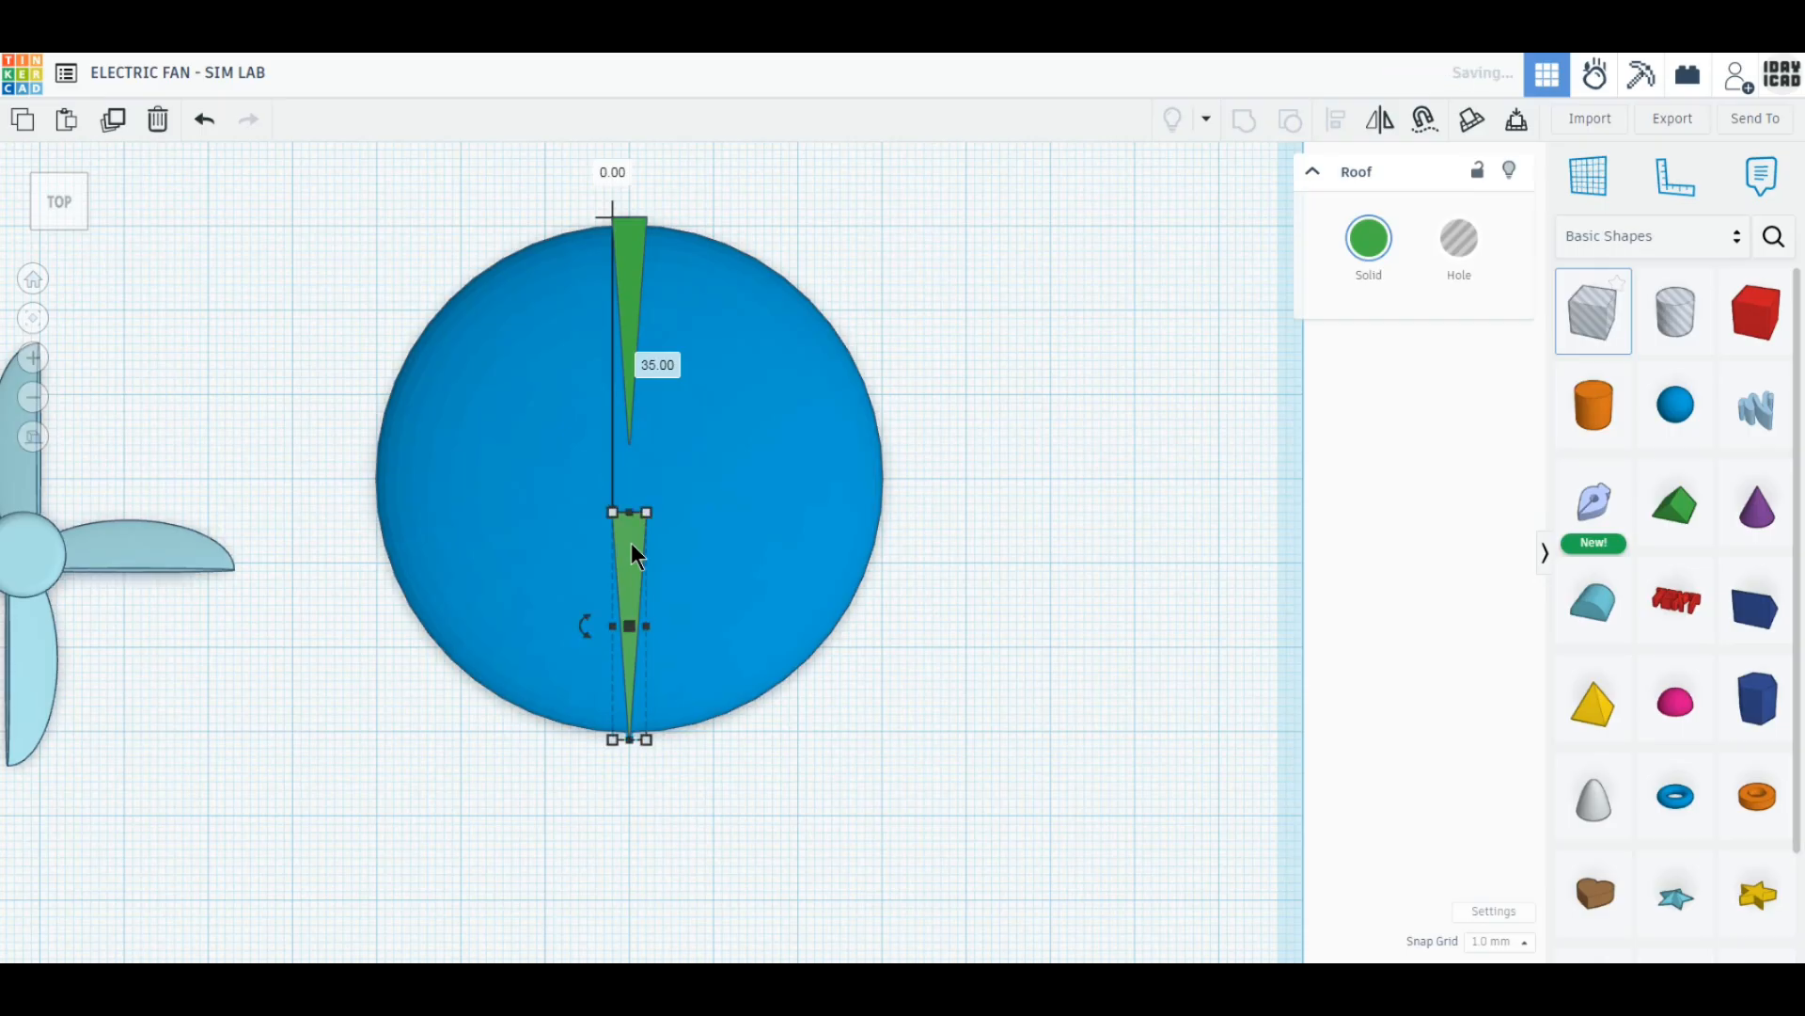
pyautogui.click(1380, 127)
pyautogui.click(588, 622)
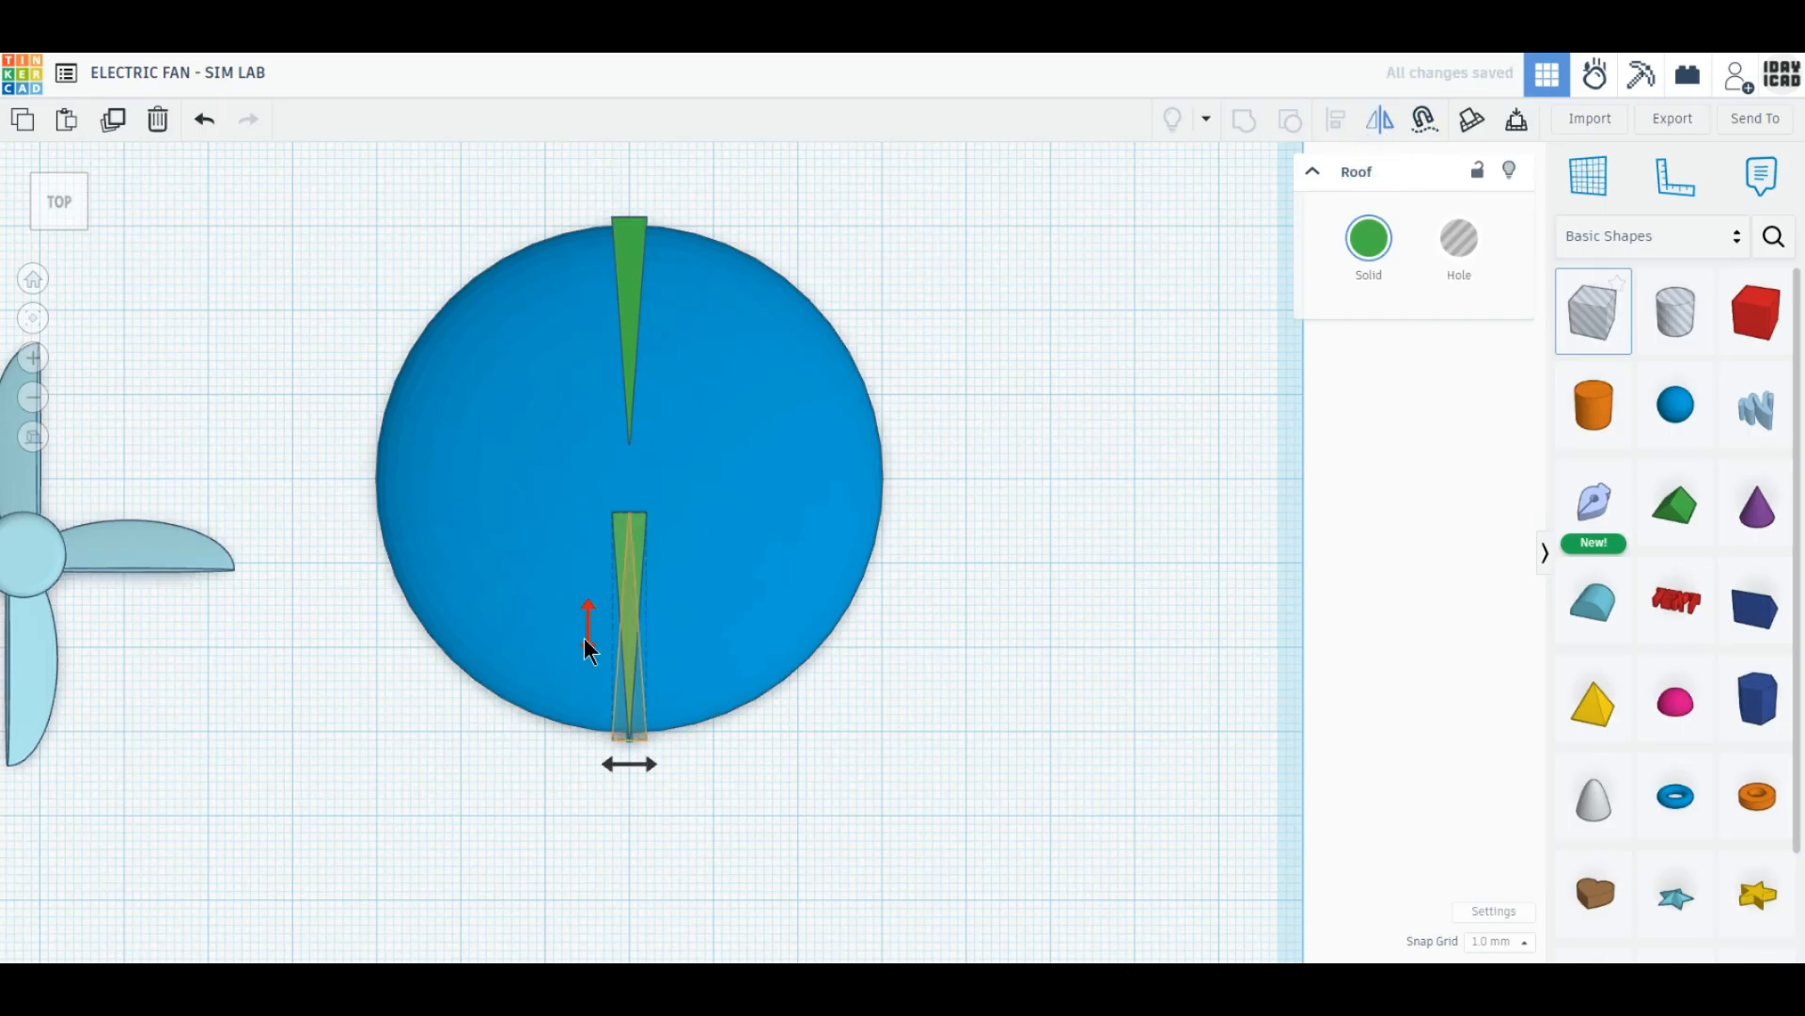
# Turn both wedges into holes, then duplicate the pair and rotate the copy about 10° around the shell's centre.
pyautogui.keyDown('shift'); pyautogui.click(630, 299); pyautogui.keyUp('shift')
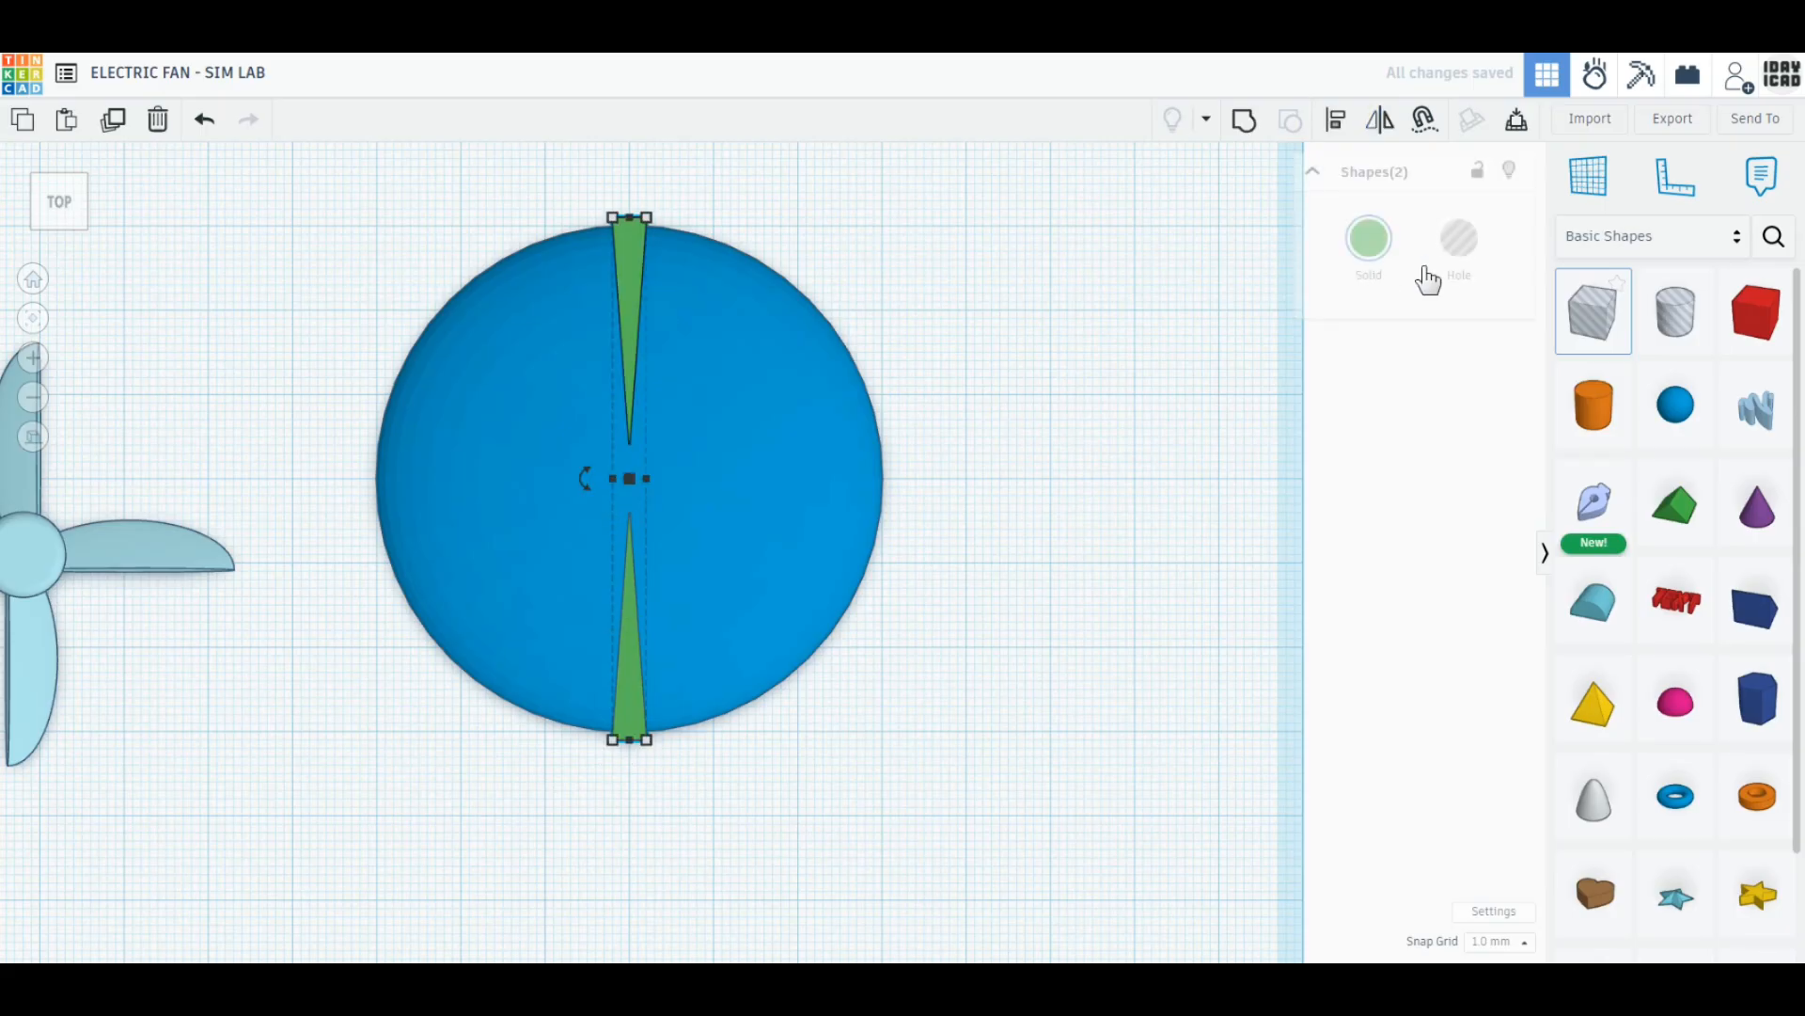
pyautogui.click(1457, 252)
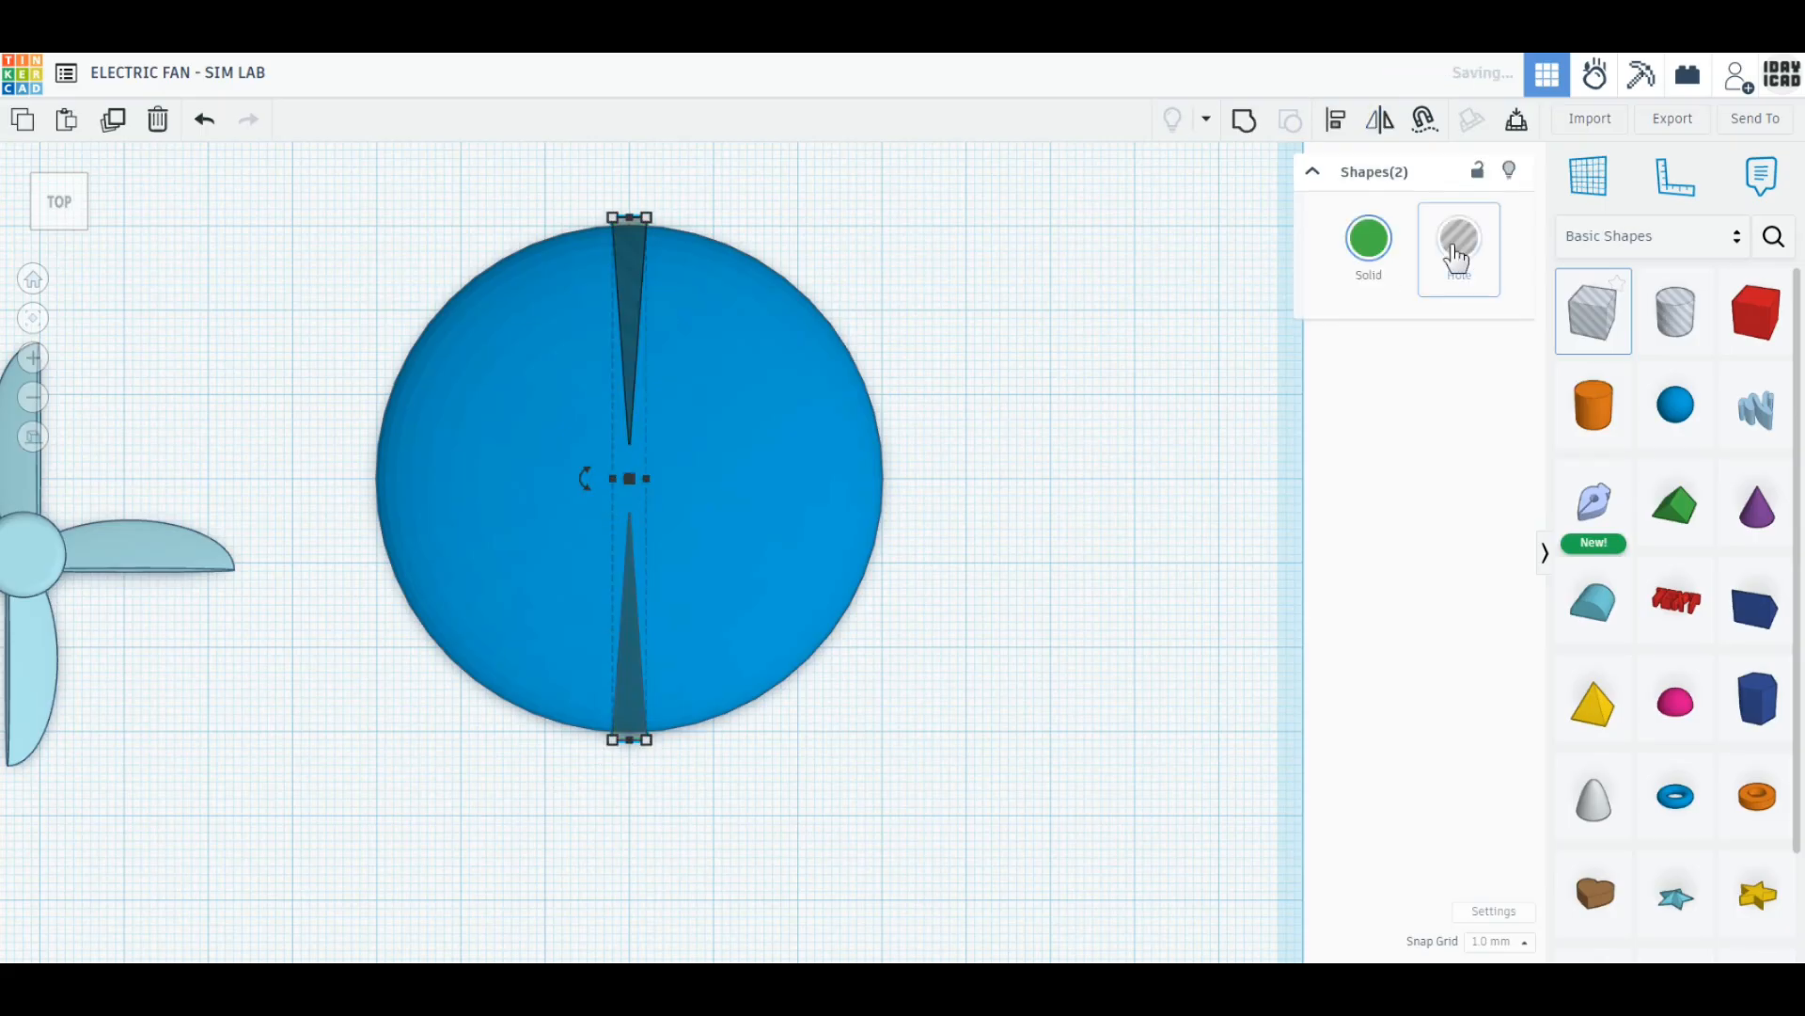
pyautogui.click(115, 120)
pyautogui.moveTo(584, 479); pyautogui.dragTo(357, 529)
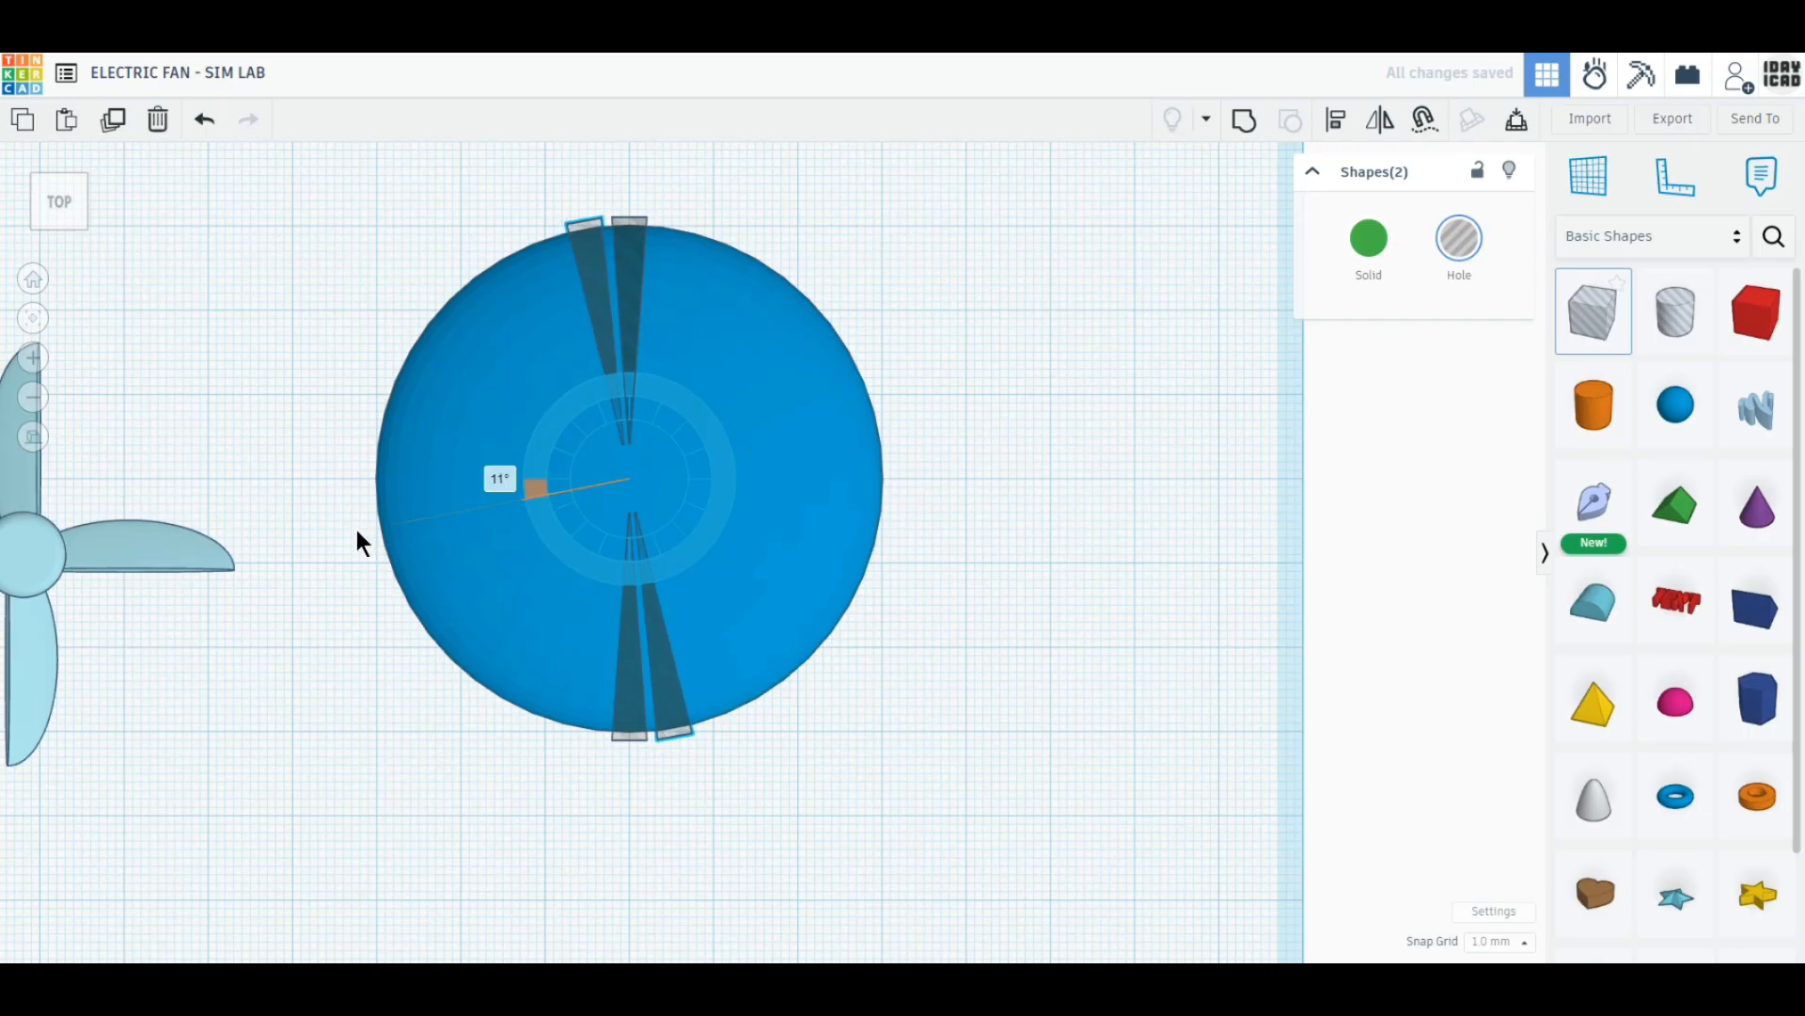
# Repeat the rotated duplication of the wedge pair until the hole wedges form a complete ring around the shell.
pyautogui.click(116, 126)
pyautogui.click(116, 126)
pyautogui.click(116, 126)
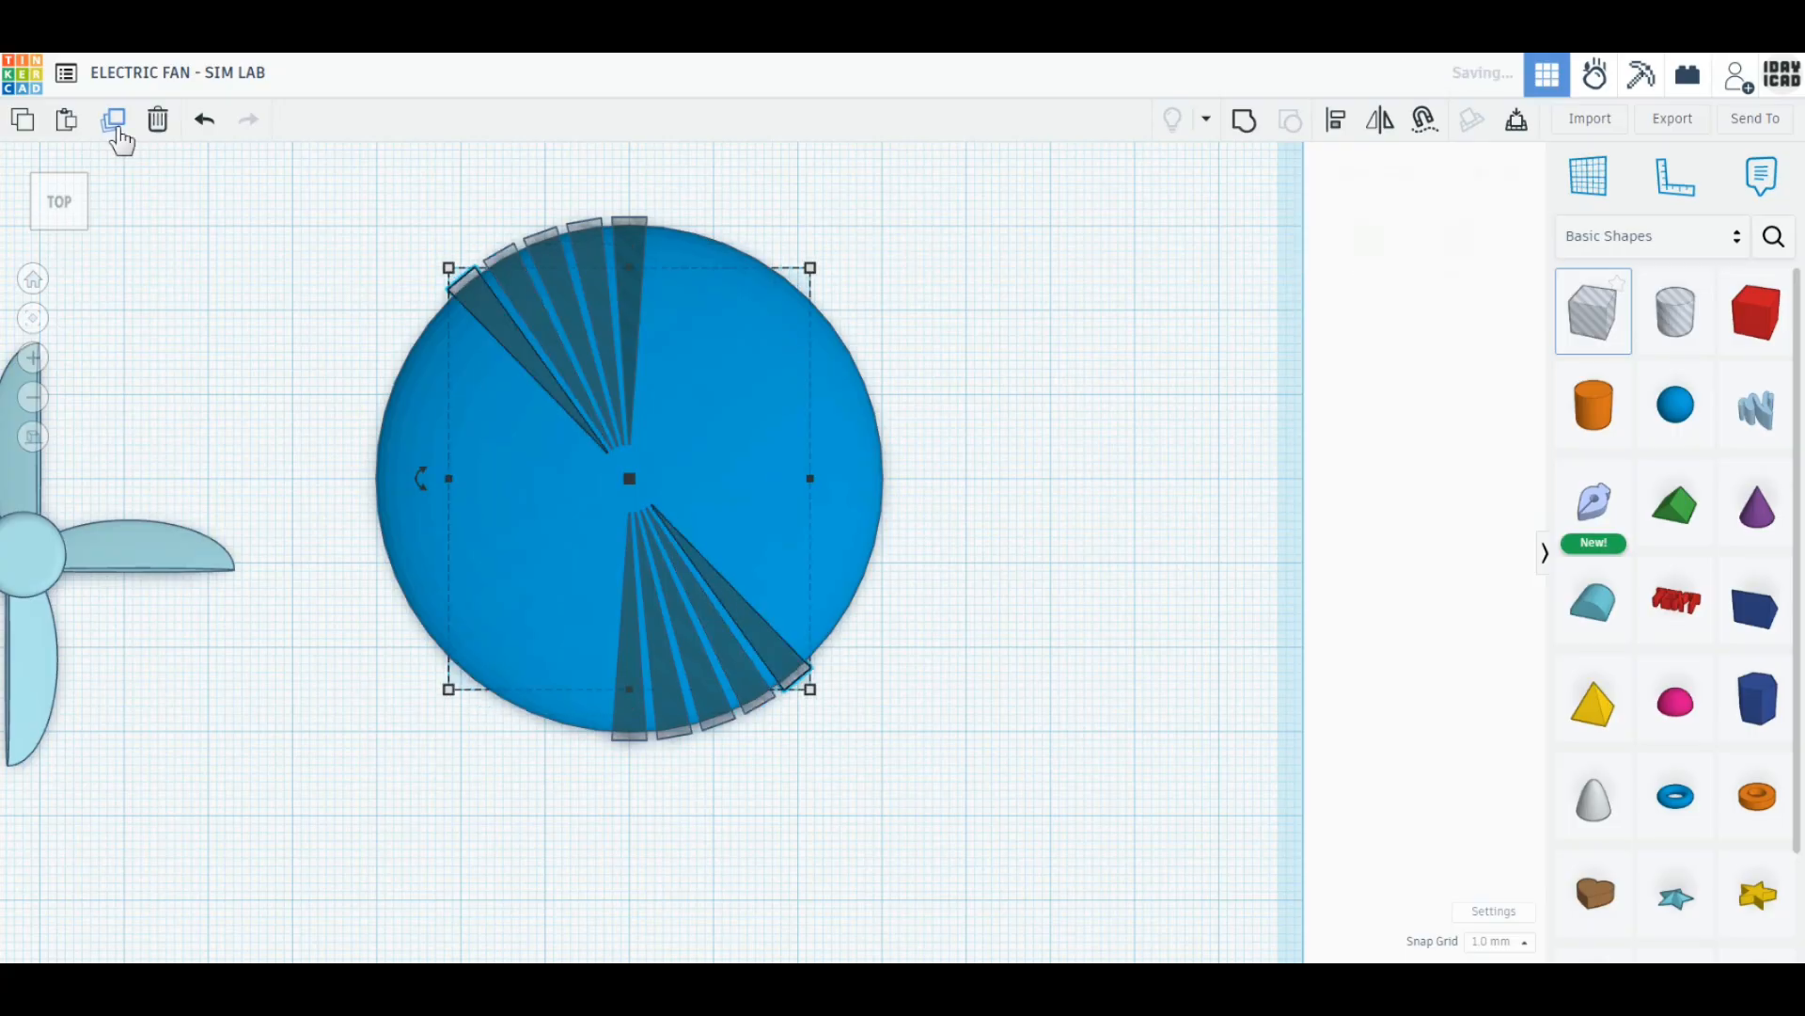
pyautogui.click(116, 129)
pyautogui.click(116, 129)
pyautogui.click(116, 129)
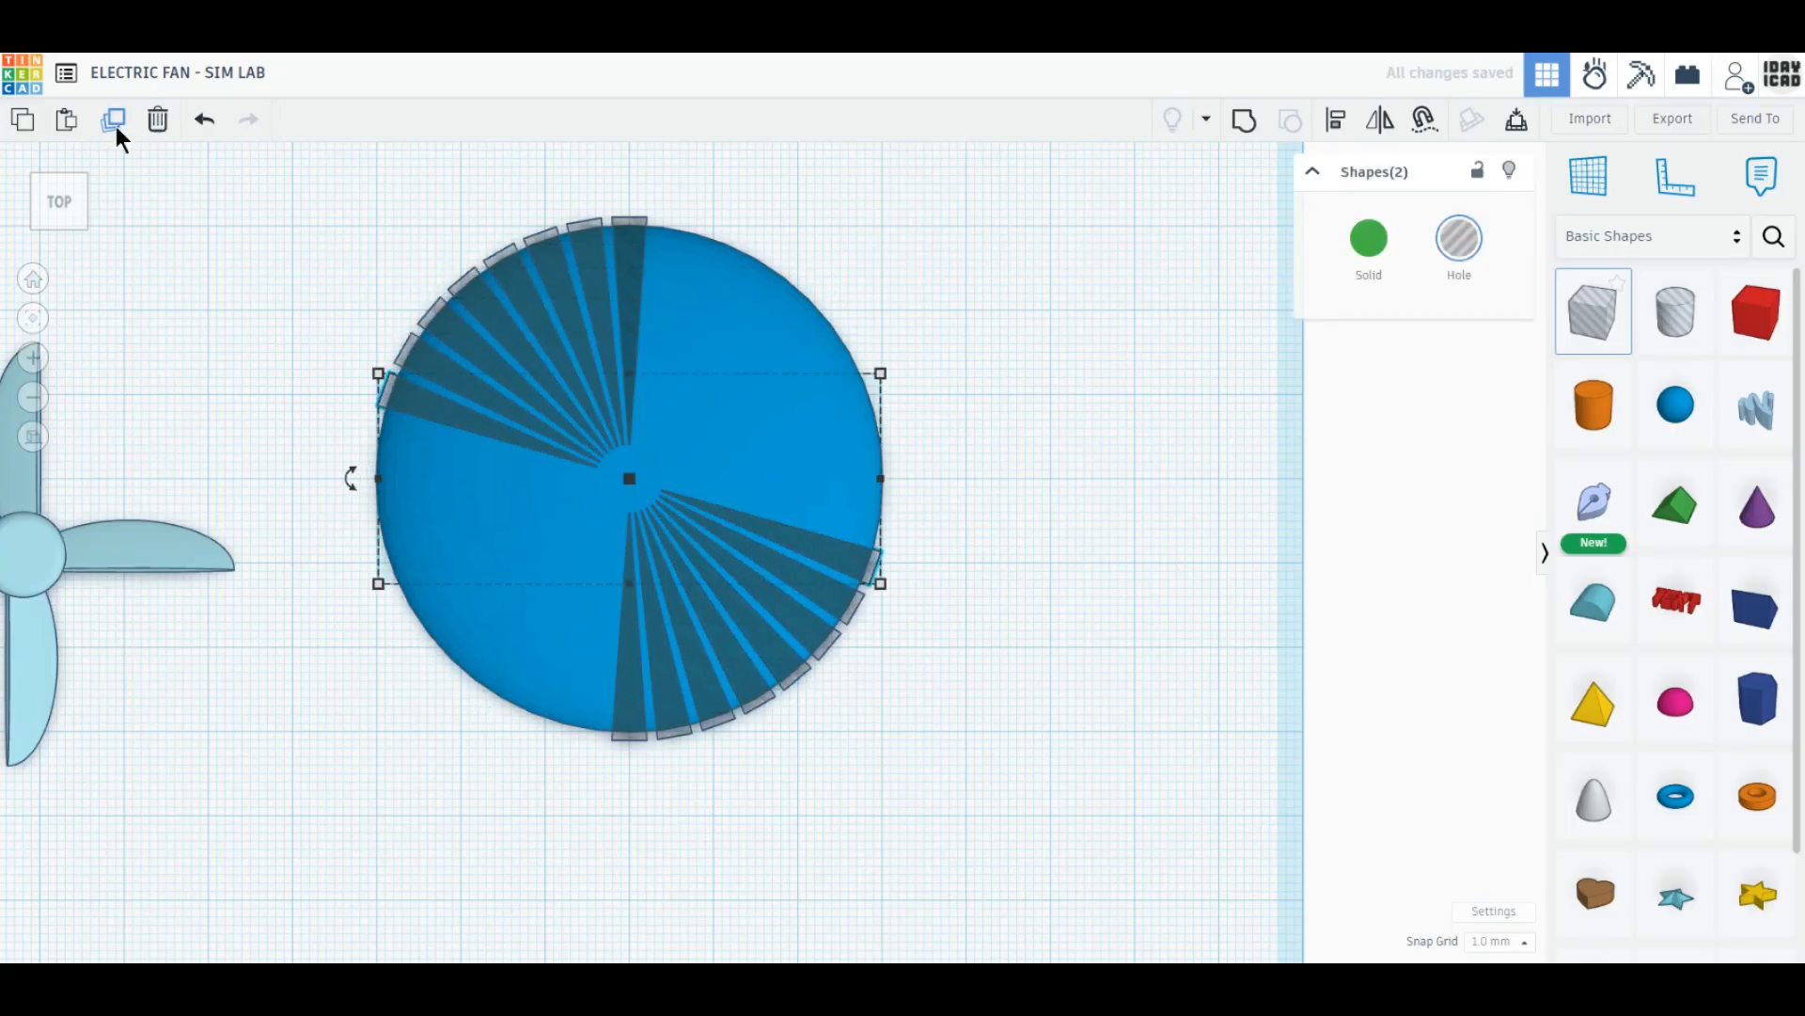
pyautogui.click(115, 129)
pyautogui.click(116, 129)
pyautogui.click(116, 128)
pyautogui.click(115, 128)
pyautogui.click(116, 128)
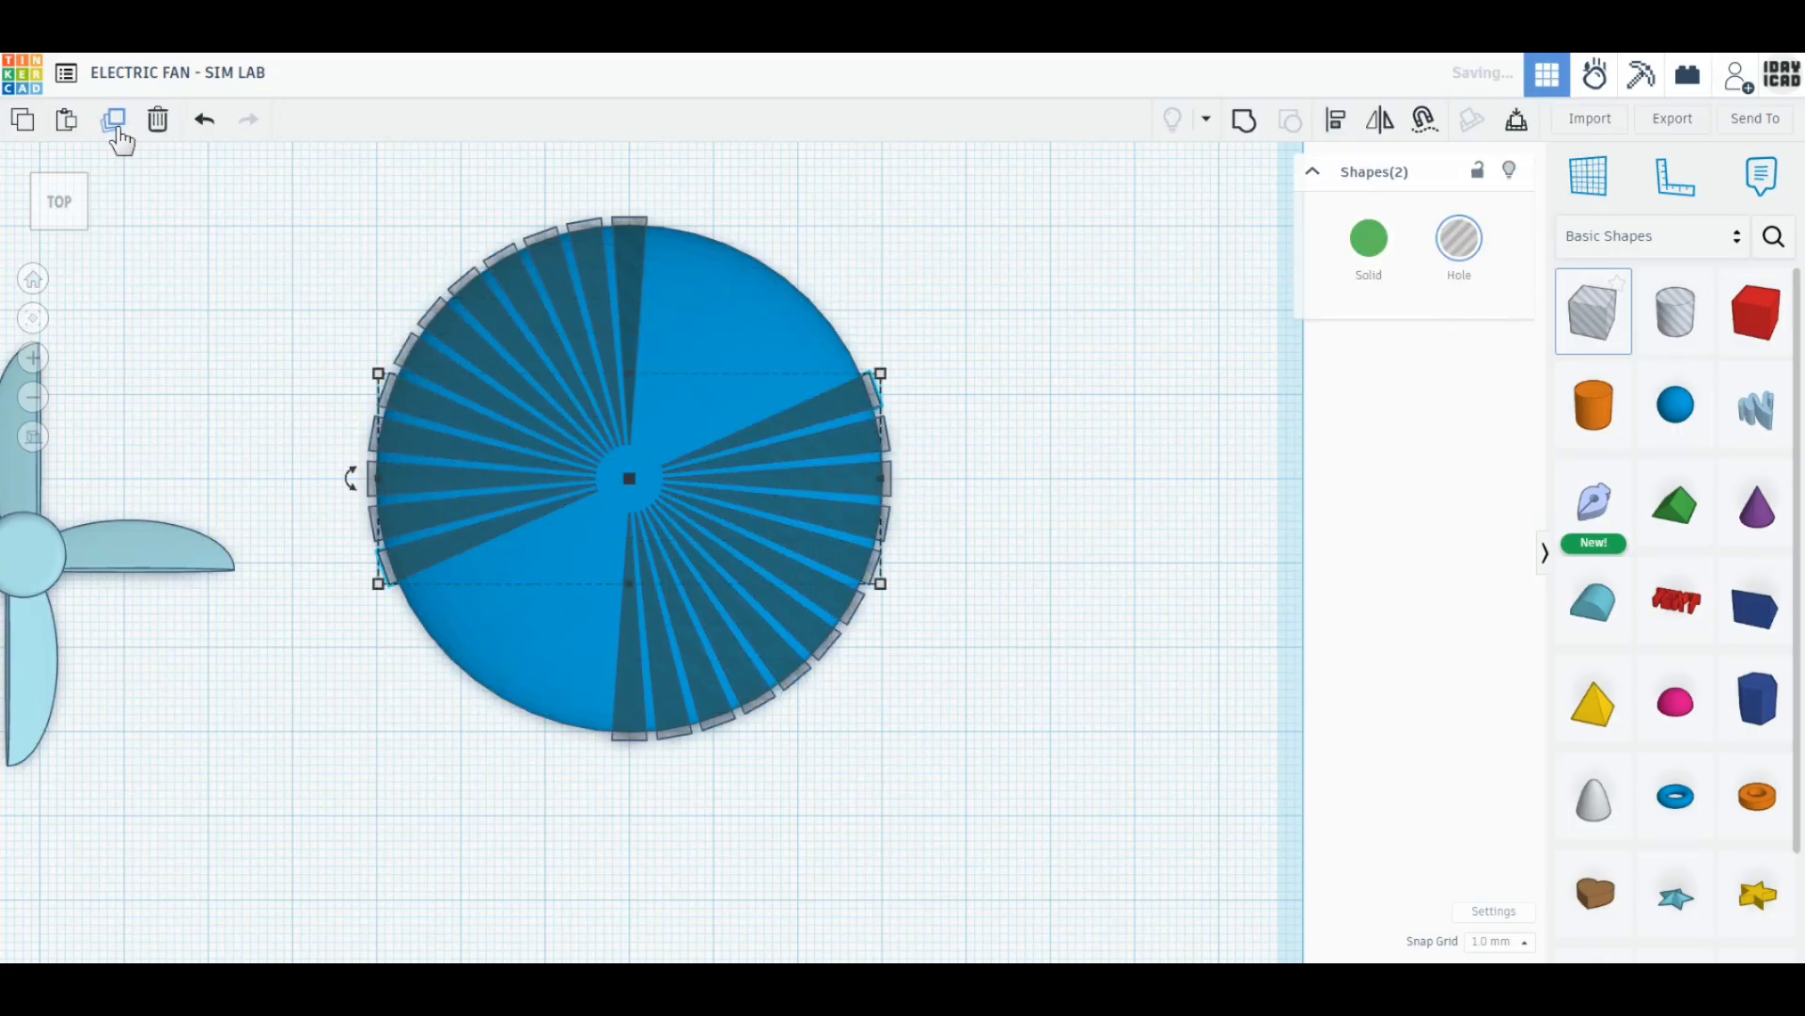
pyautogui.click(116, 130)
pyautogui.click(117, 130)
pyautogui.click(116, 130)
pyautogui.click(117, 130)
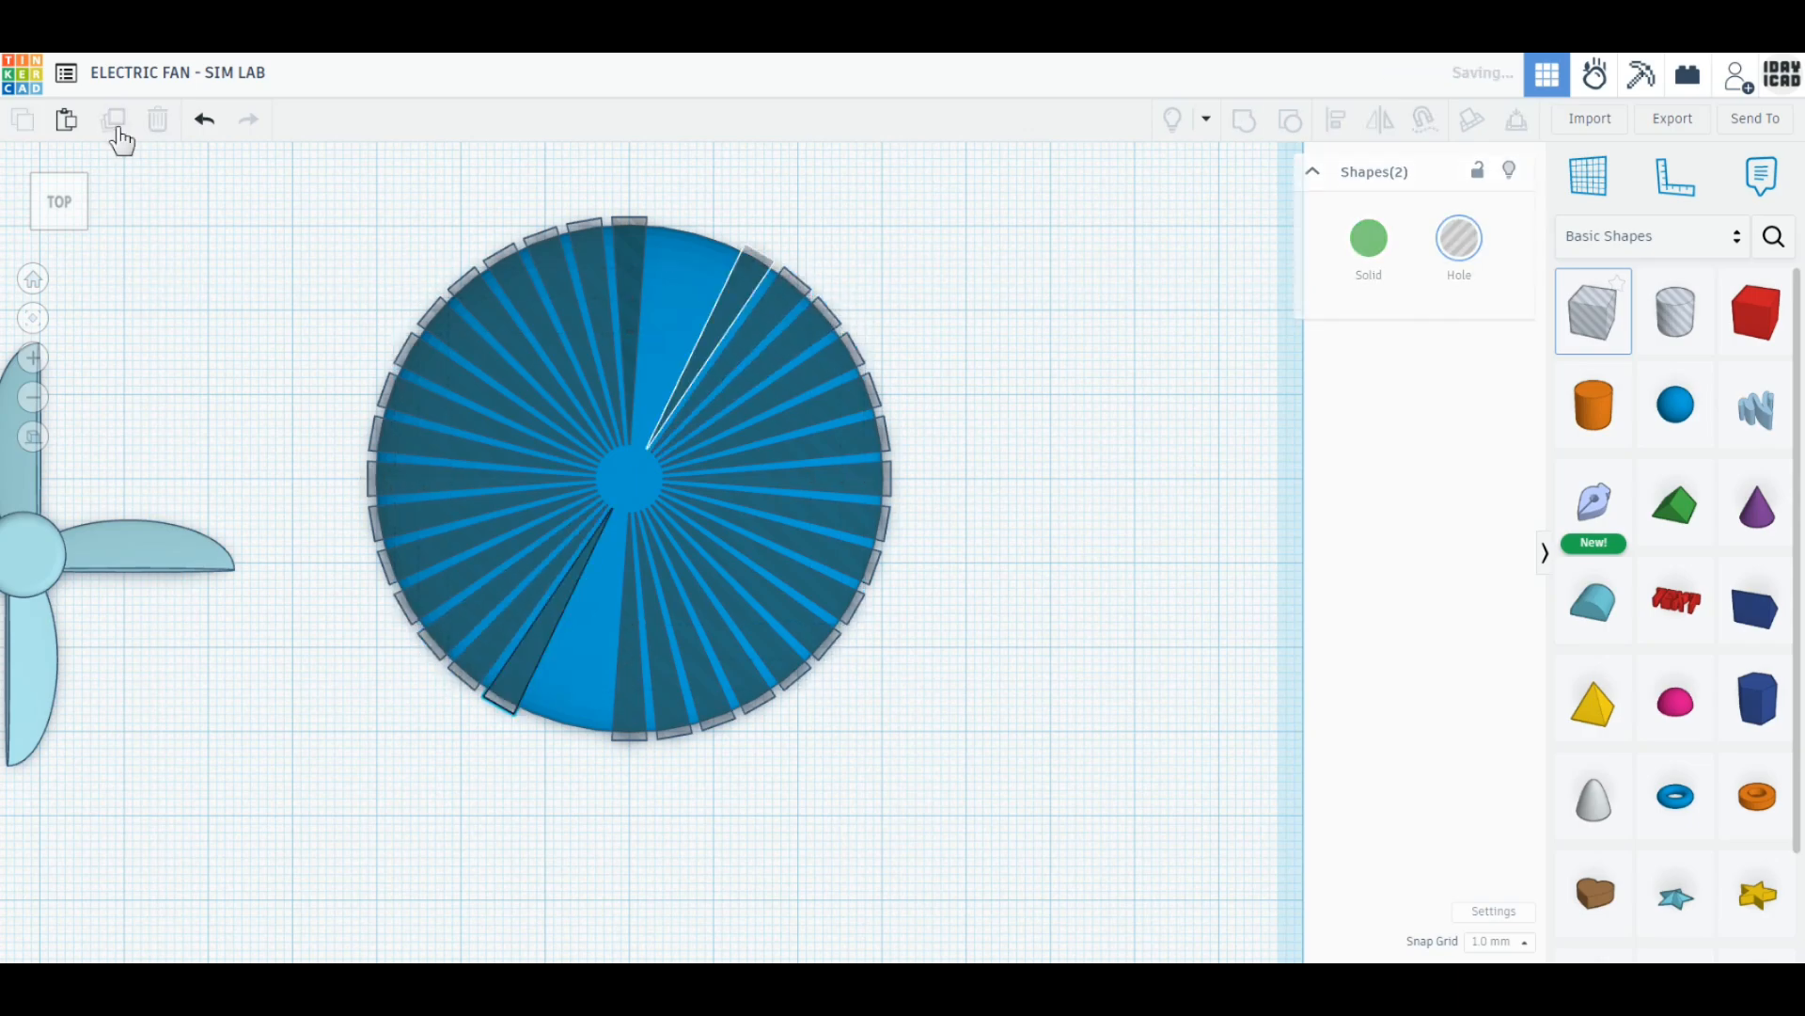
pyautogui.click(116, 130)
pyautogui.click(117, 130)
# Group the shell with all the wedge holes to cut the slots, and resize the resulting guard's footprint to 60 mm by 60 mm.
pyautogui.moveTo(950, 749); pyautogui.dragTo(399, 289)
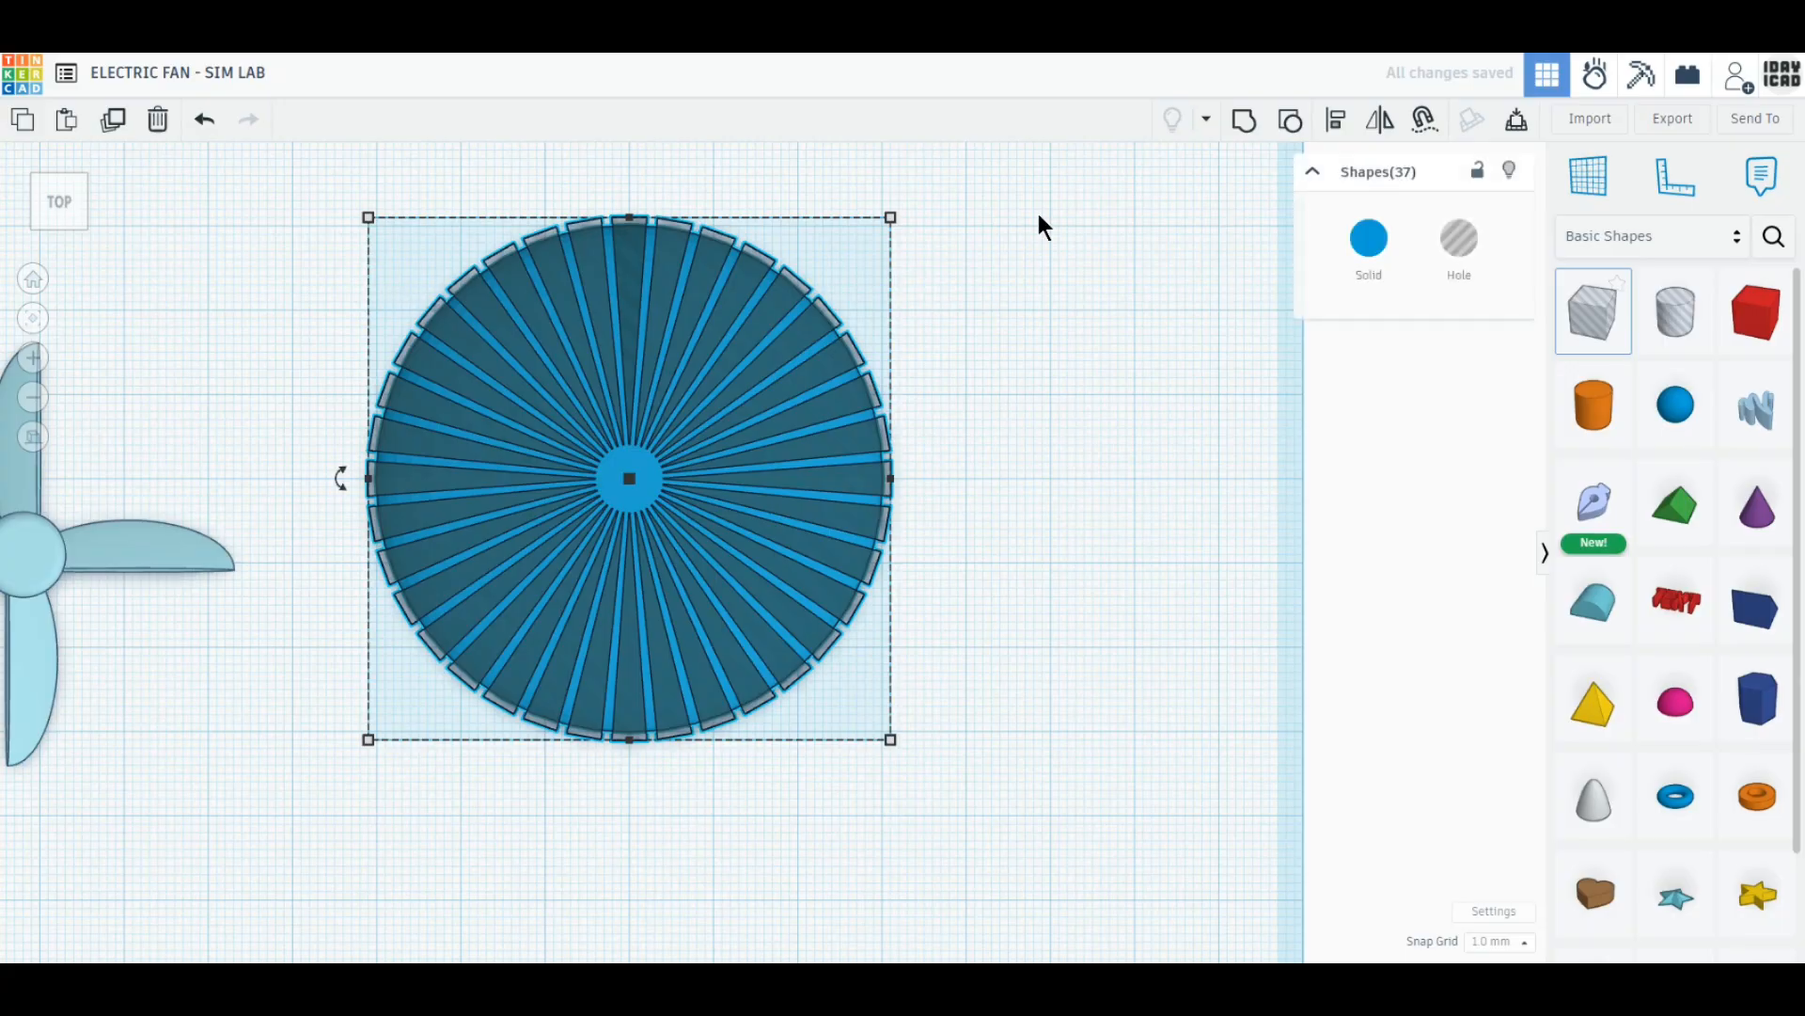
pyautogui.click(1240, 130)
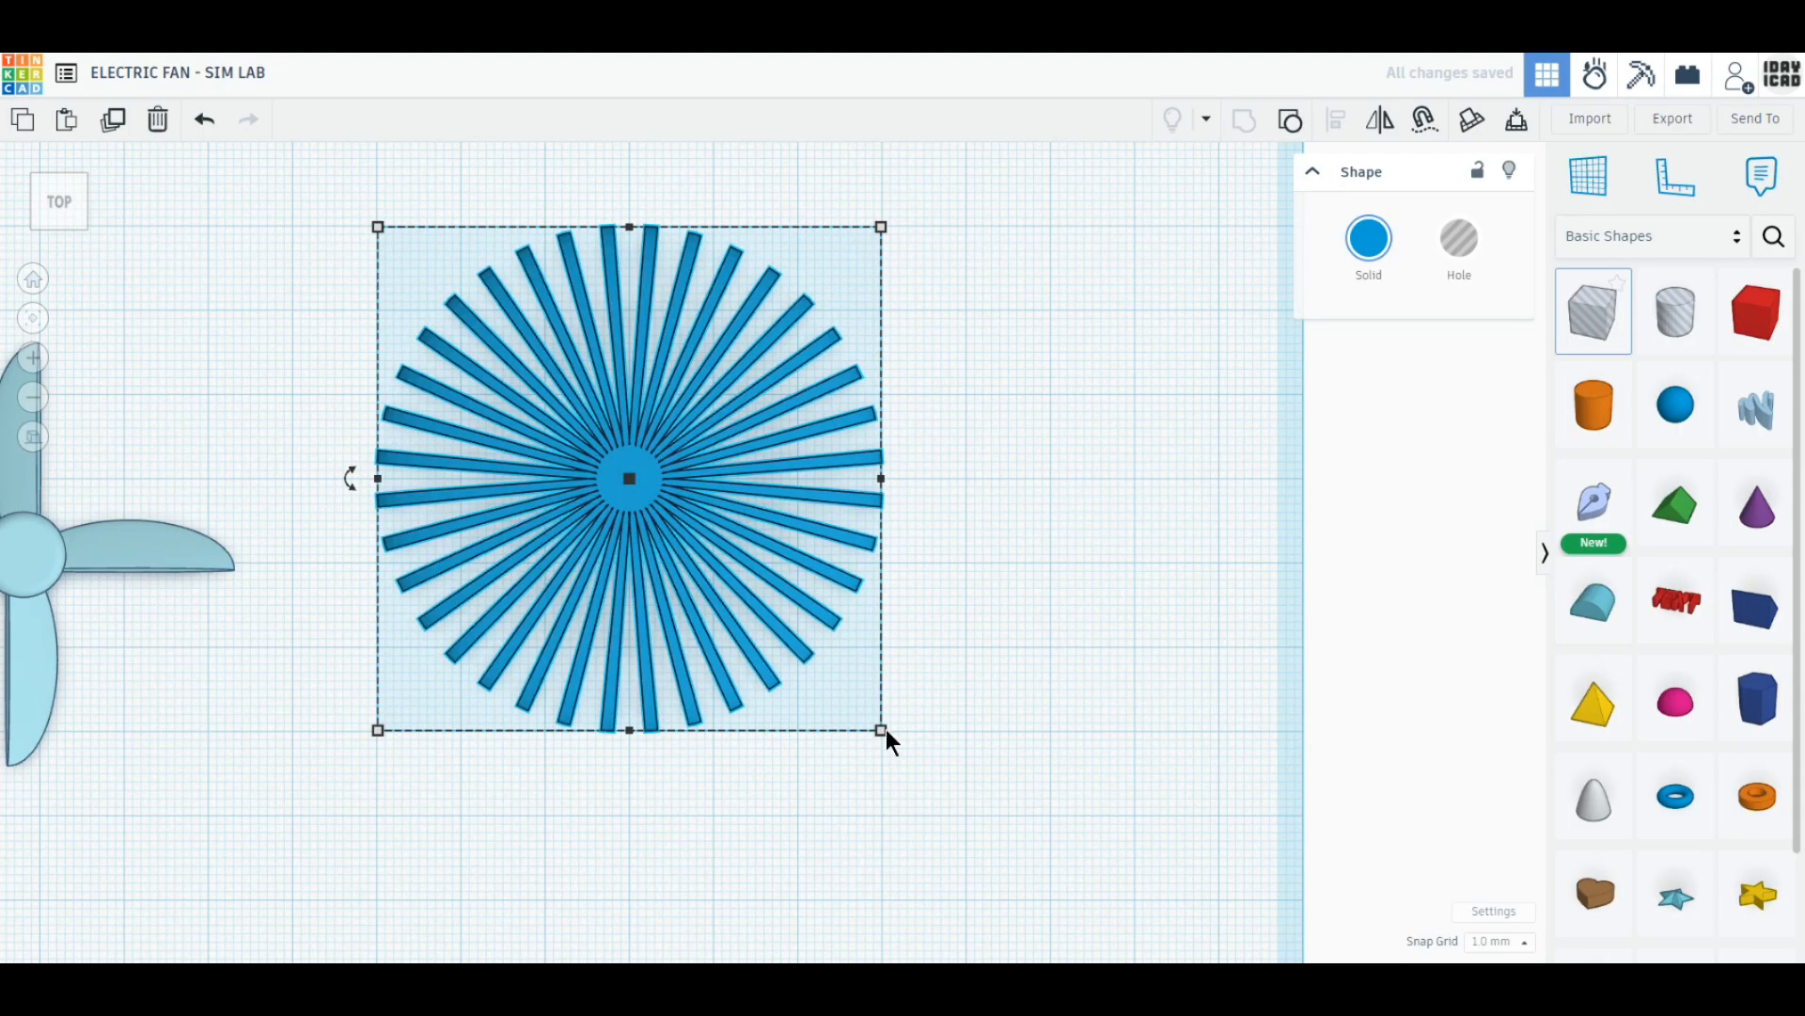
pyautogui.moveTo(884, 731)
pyautogui.click(626, 818)
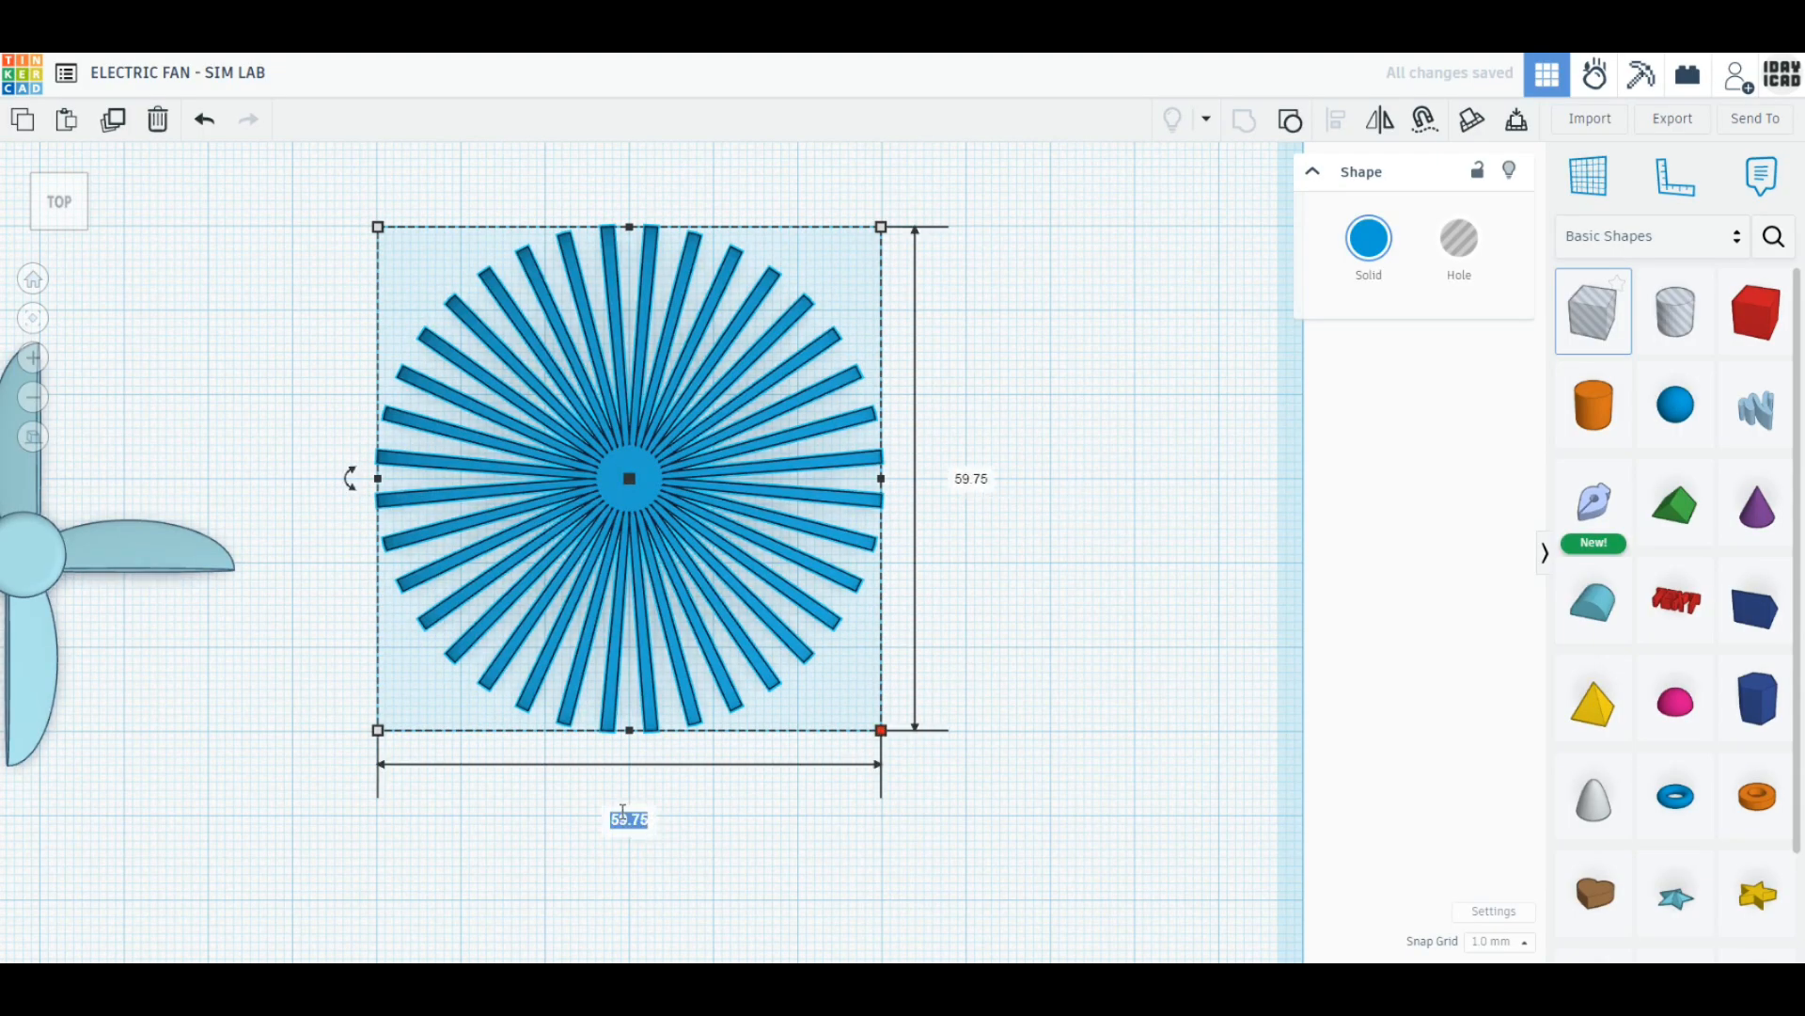
pyautogui.write('60')
pyautogui.press('Return')
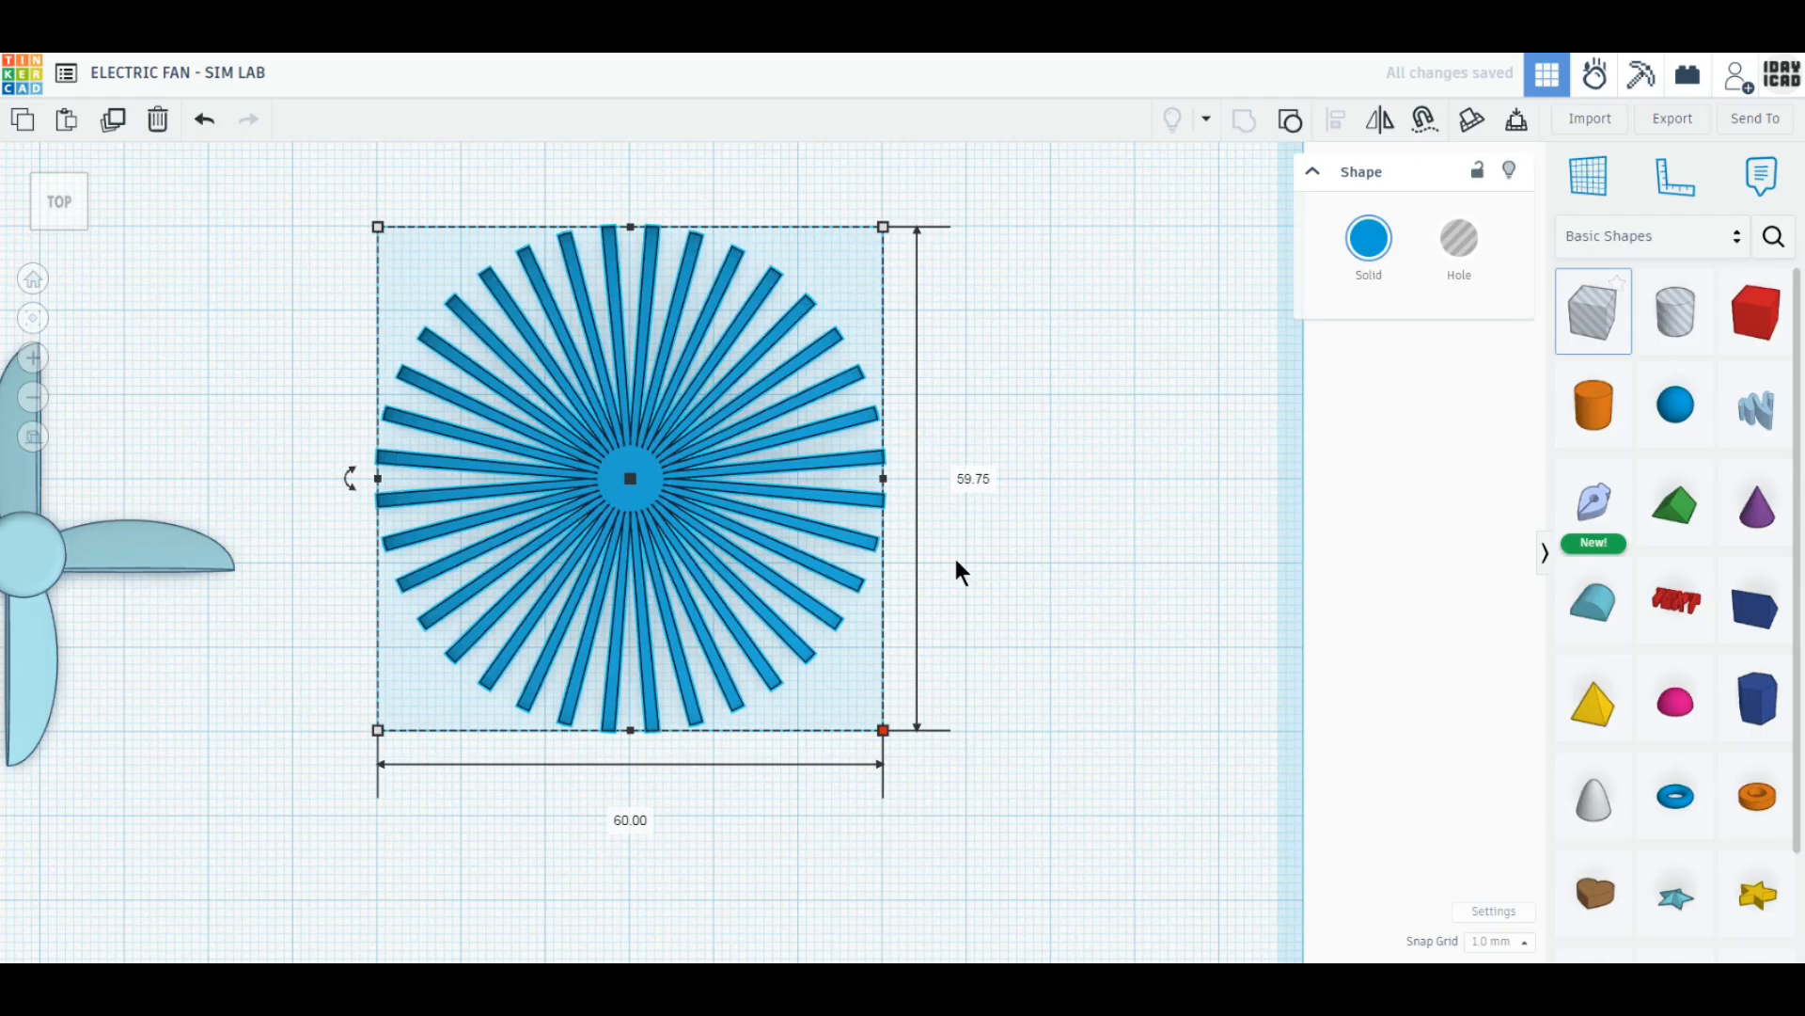
pyautogui.click(974, 479)
pyautogui.write('60')
pyautogui.press('Return')
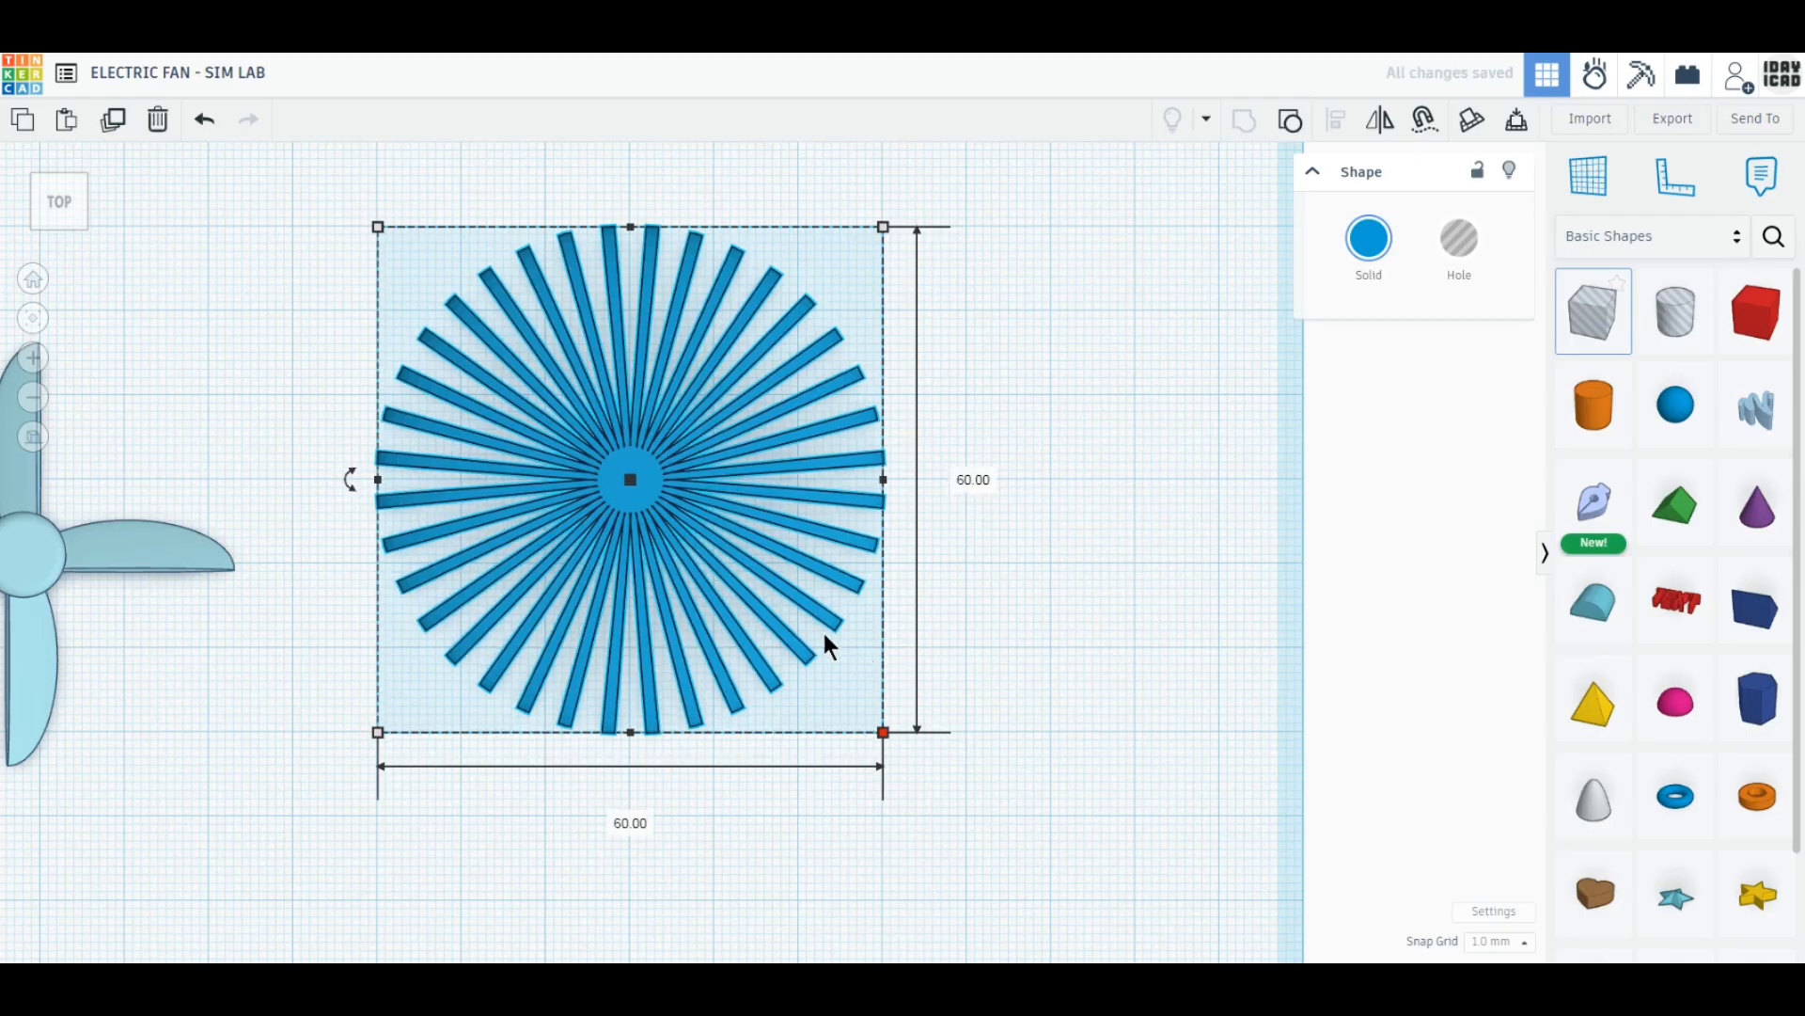
# Change the slotted guard's solid colour to white.
pyautogui.moveTo(832, 620)
pyautogui.mouseDown()
pyautogui.moveTo(816, 619)
pyautogui.moveTo(833, 618)
pyautogui.mouseUp()
pyautogui.click(1369, 243)
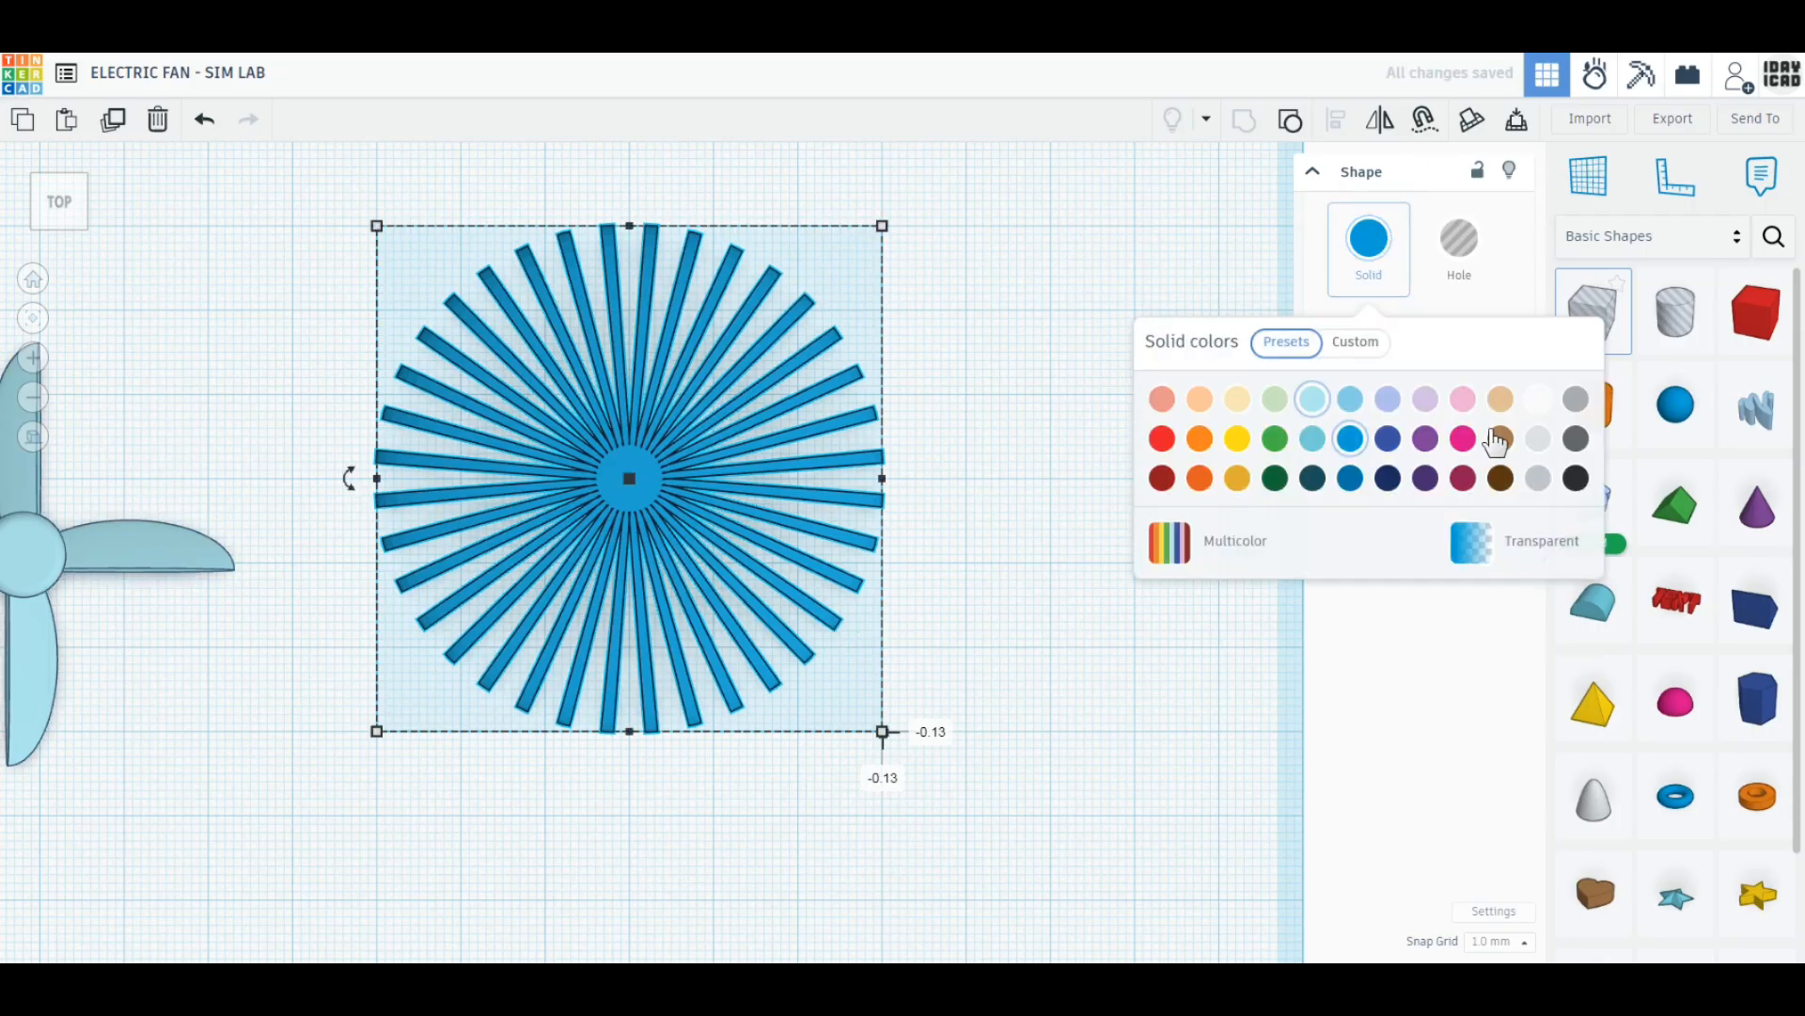
pyautogui.click(1539, 399)
# Move the propeller inside the guard and align their centres, including vertically.
pyautogui.moveTo(1010, 637); pyautogui.dragTo(1245, 641, button='middle')
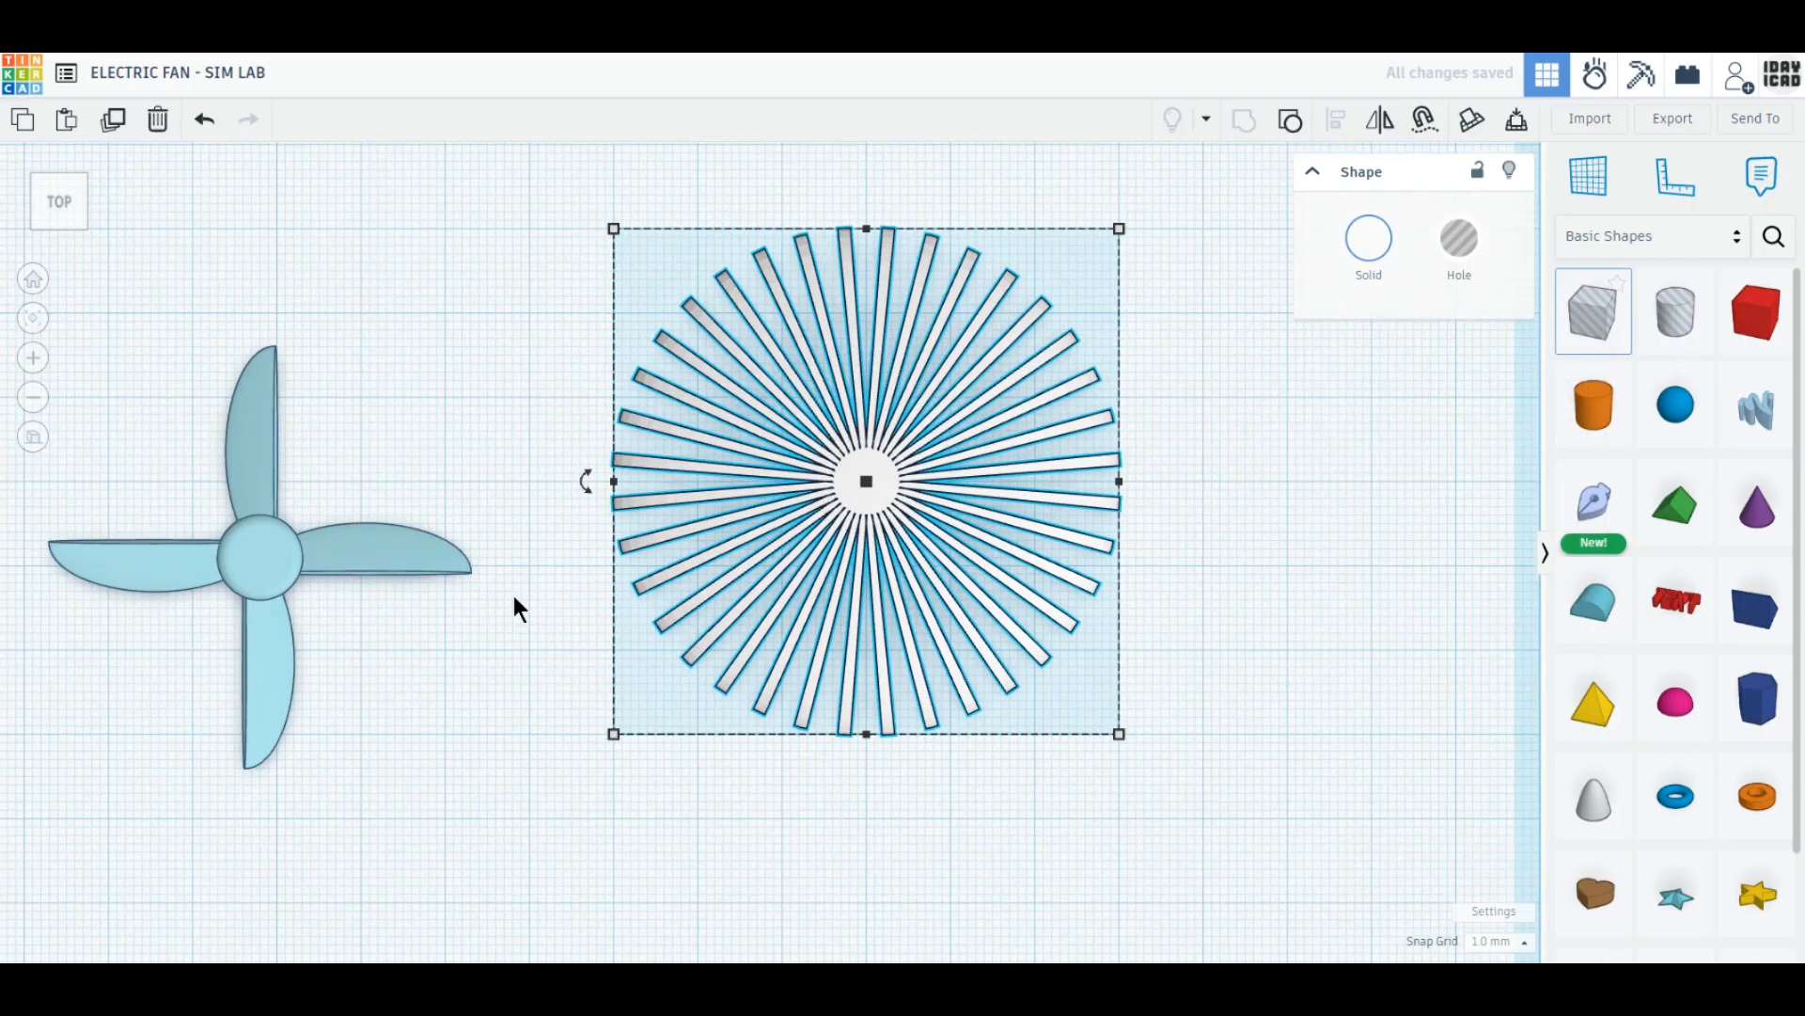
pyautogui.moveTo(369, 553); pyautogui.dragTo(973, 478)
pyautogui.moveTo(1233, 649); pyautogui.dragTo(884, 372, button='right')
pyautogui.moveTo(884, 372); pyautogui.dragTo(828, 310)
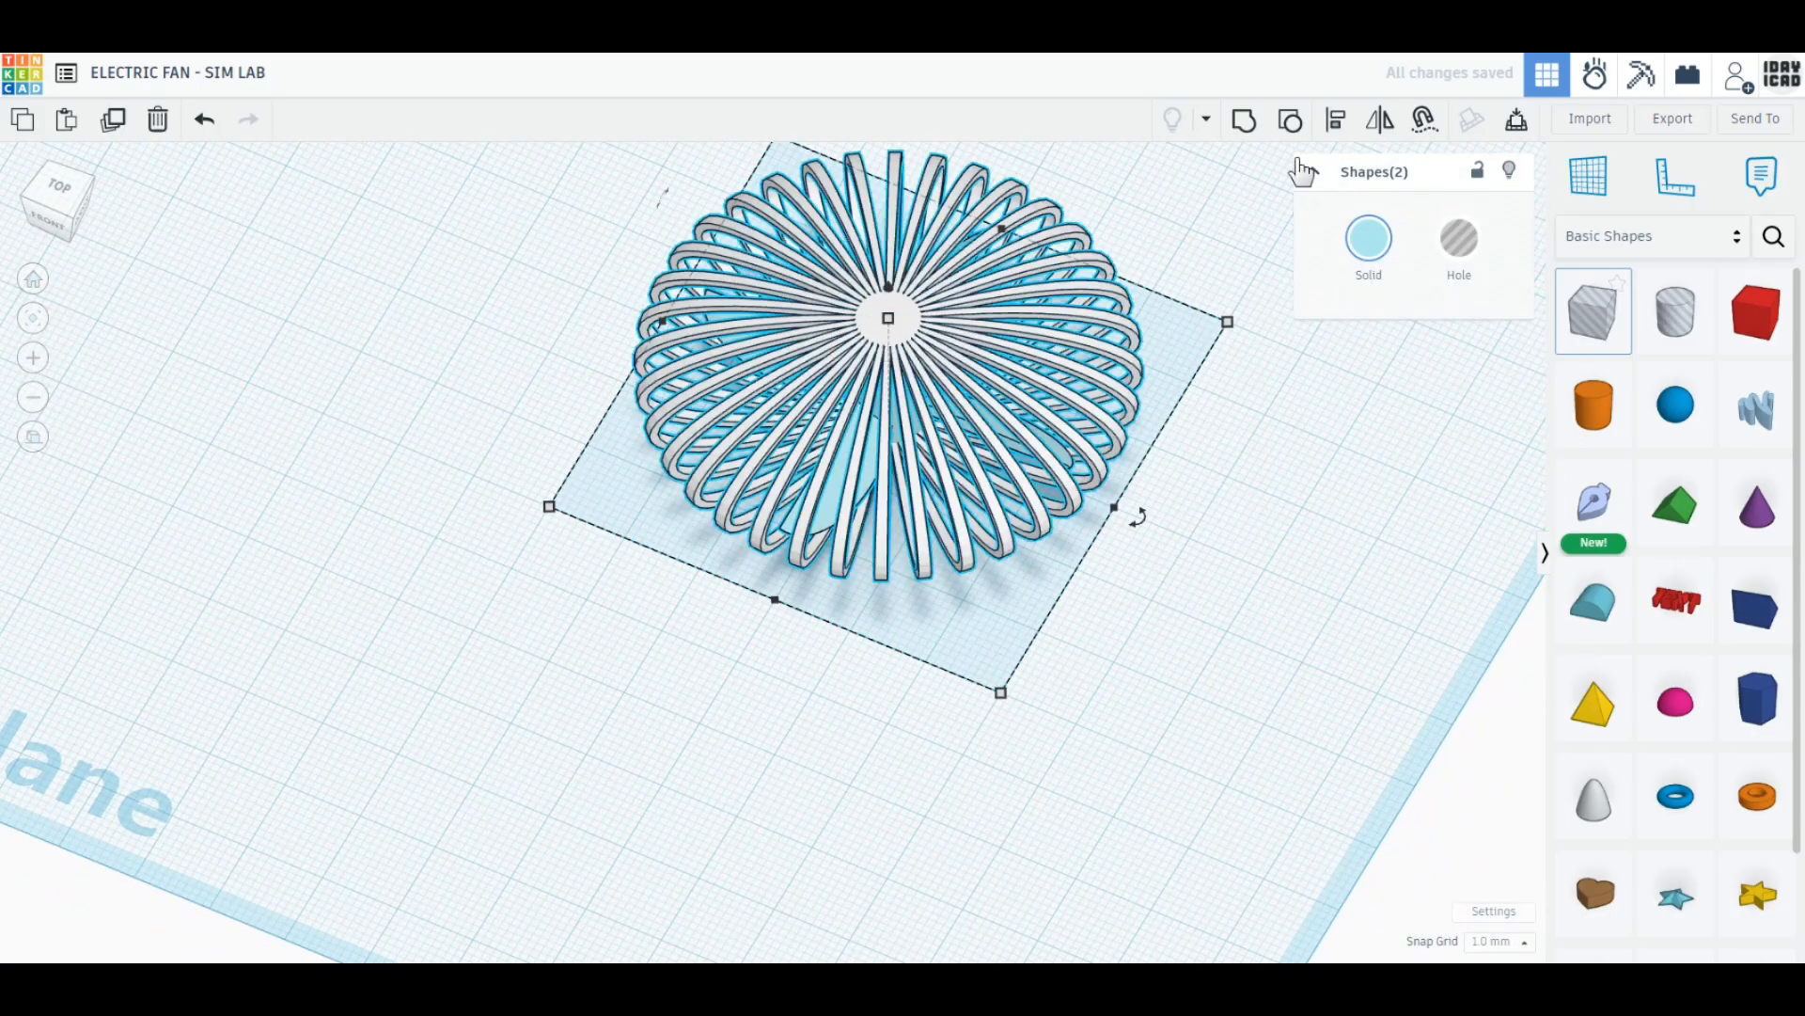
pyautogui.click(1343, 132)
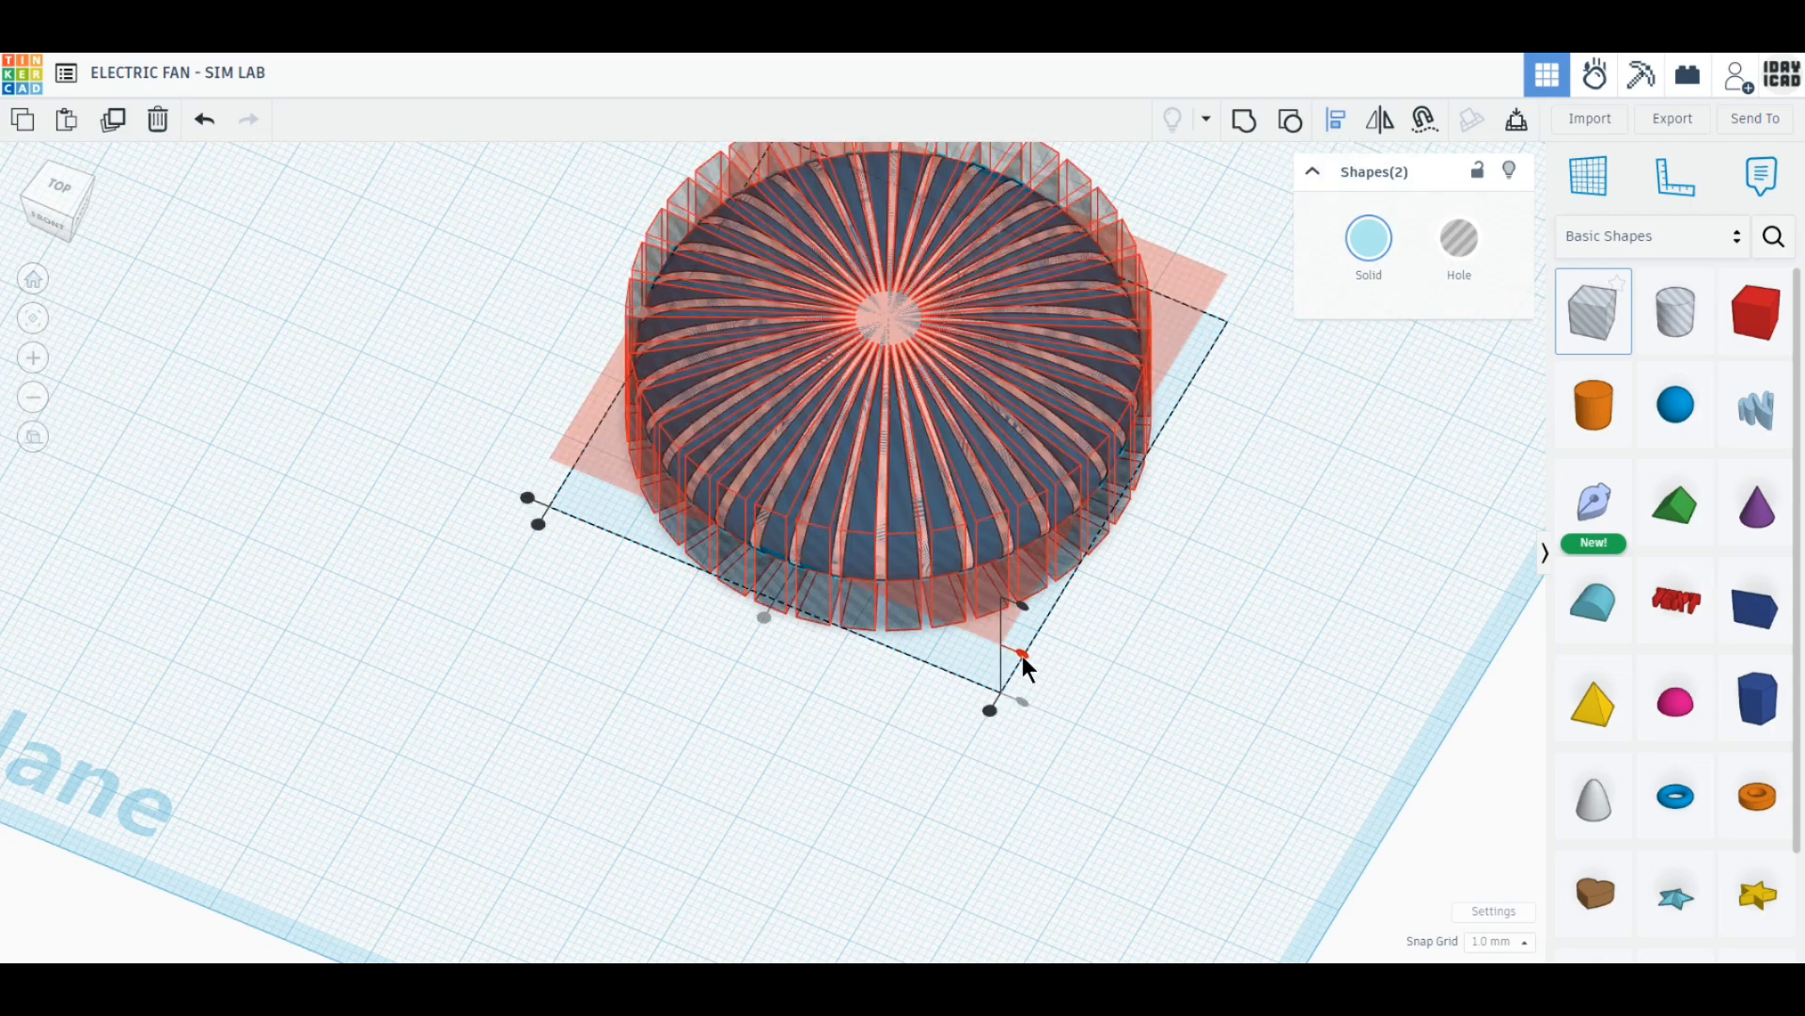
pyautogui.press('Escape')
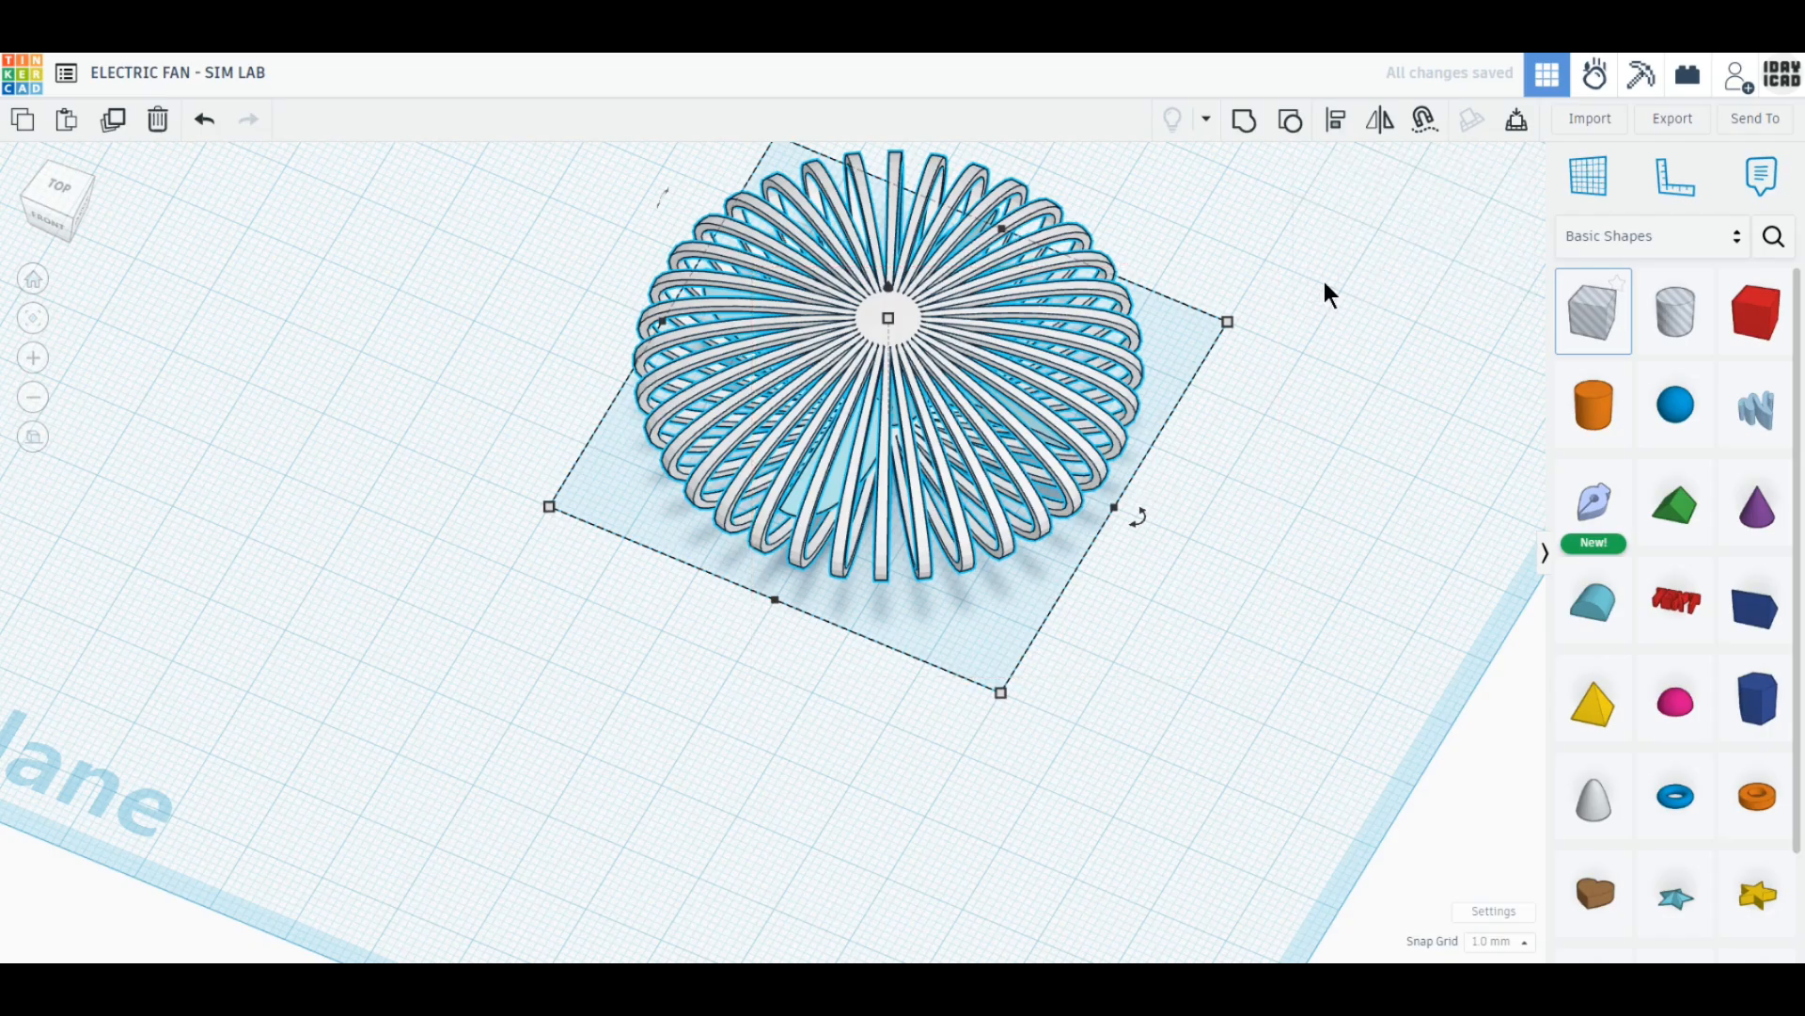
pyautogui.click(1332, 132)
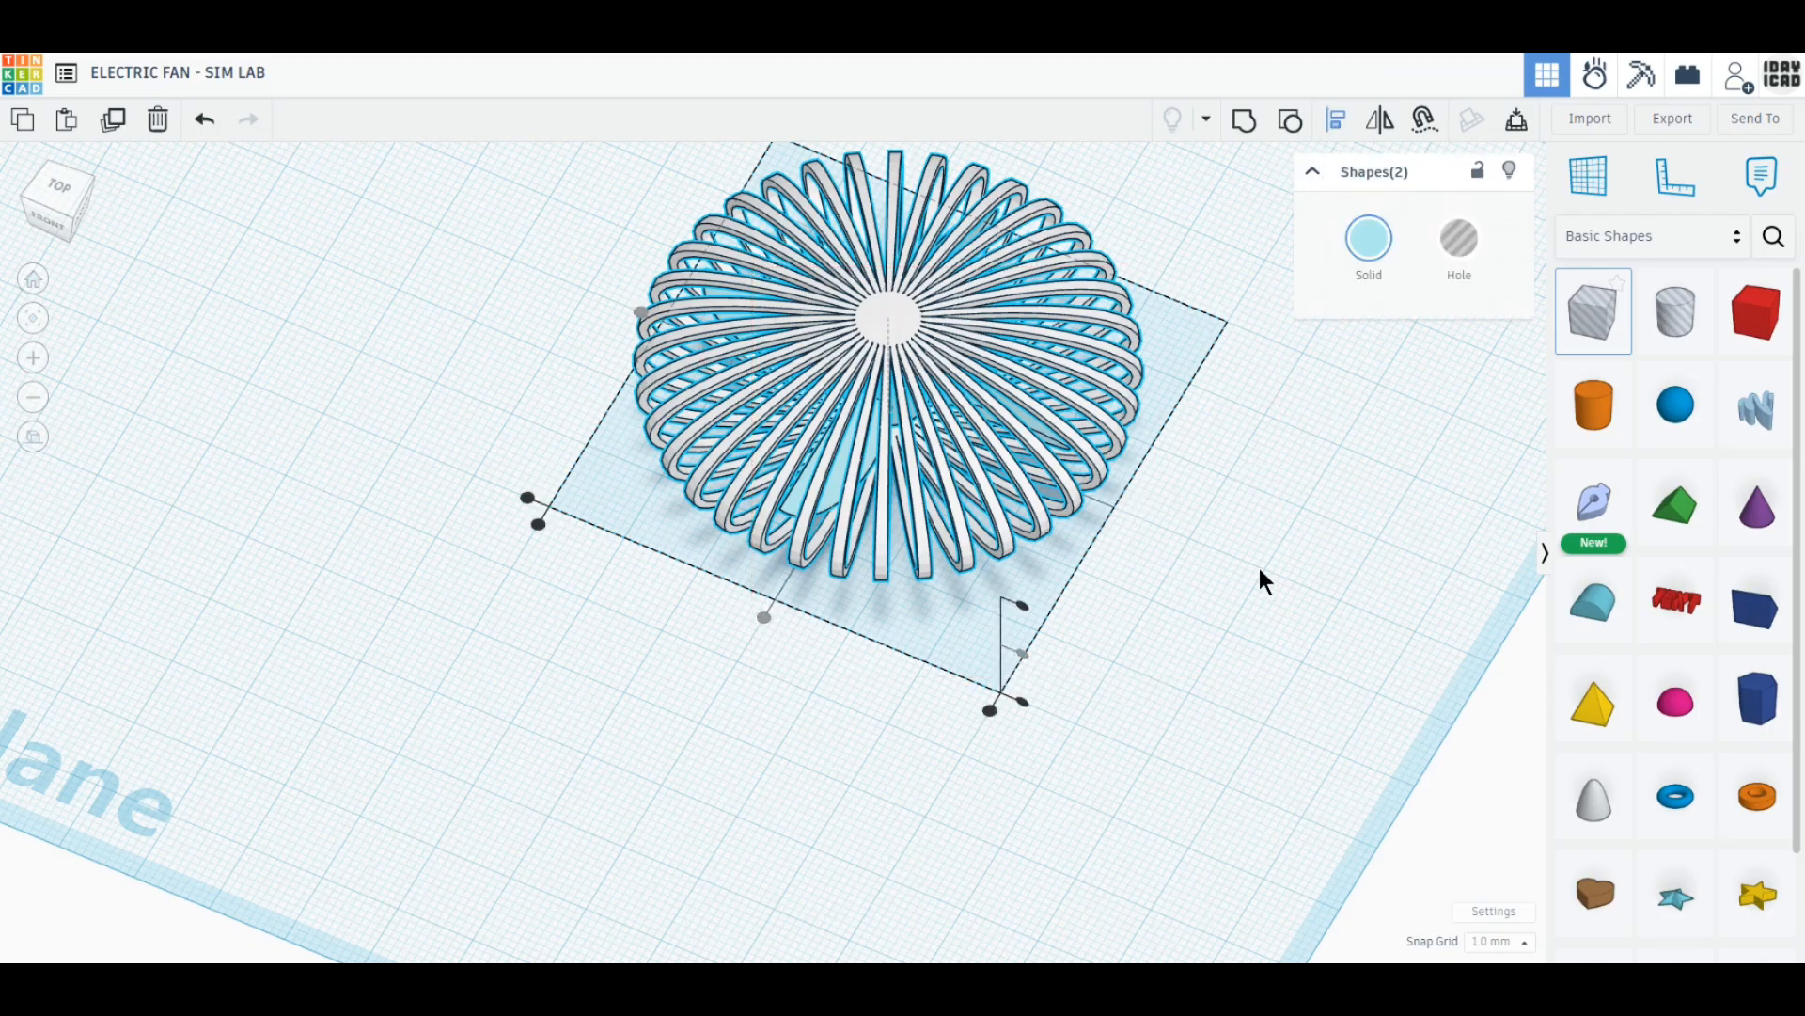
pyautogui.moveTo(1260, 570); pyautogui.dragTo(1180, 667, button='middle')
pyautogui.click(1195, 655)
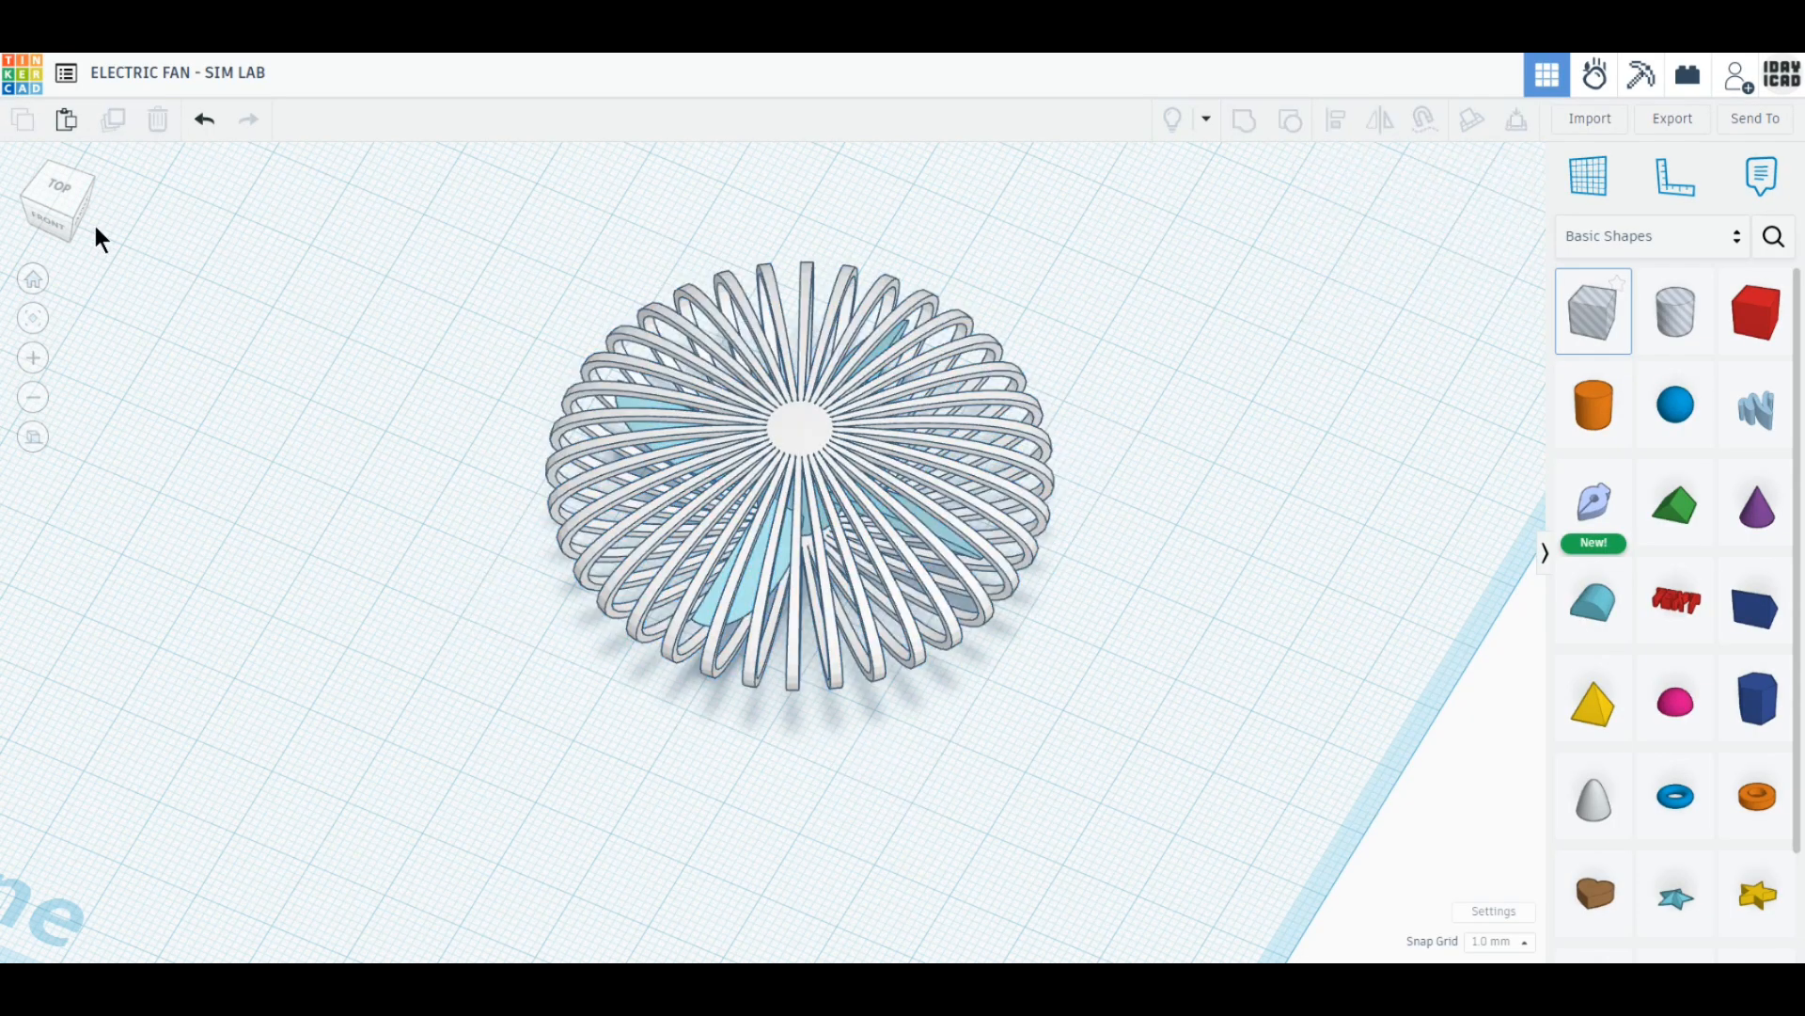
# Raise the propeller and guard together 10 mm above the workplane in the right side view.
pyautogui.click(82, 211)
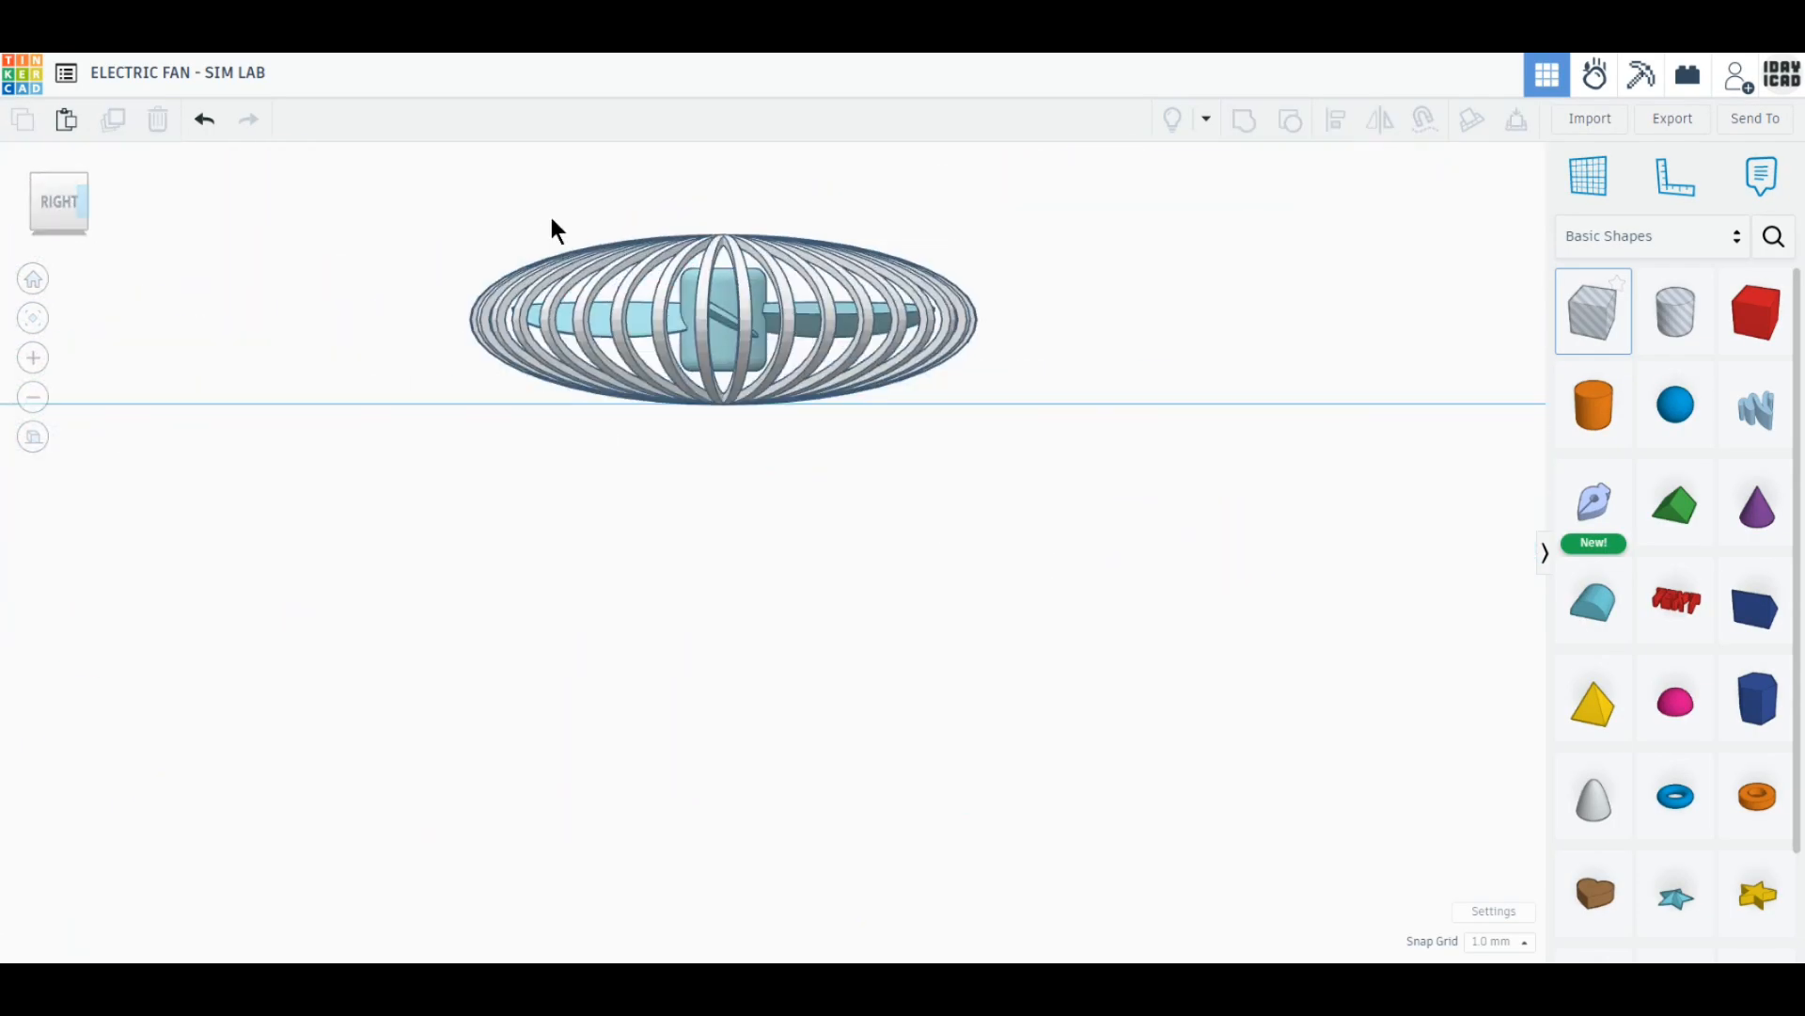
pyautogui.moveTo(552, 218); pyautogui.dragTo(1048, 551)
pyautogui.moveTo(805, 508); pyautogui.dragTo(818, 742, button='middle')
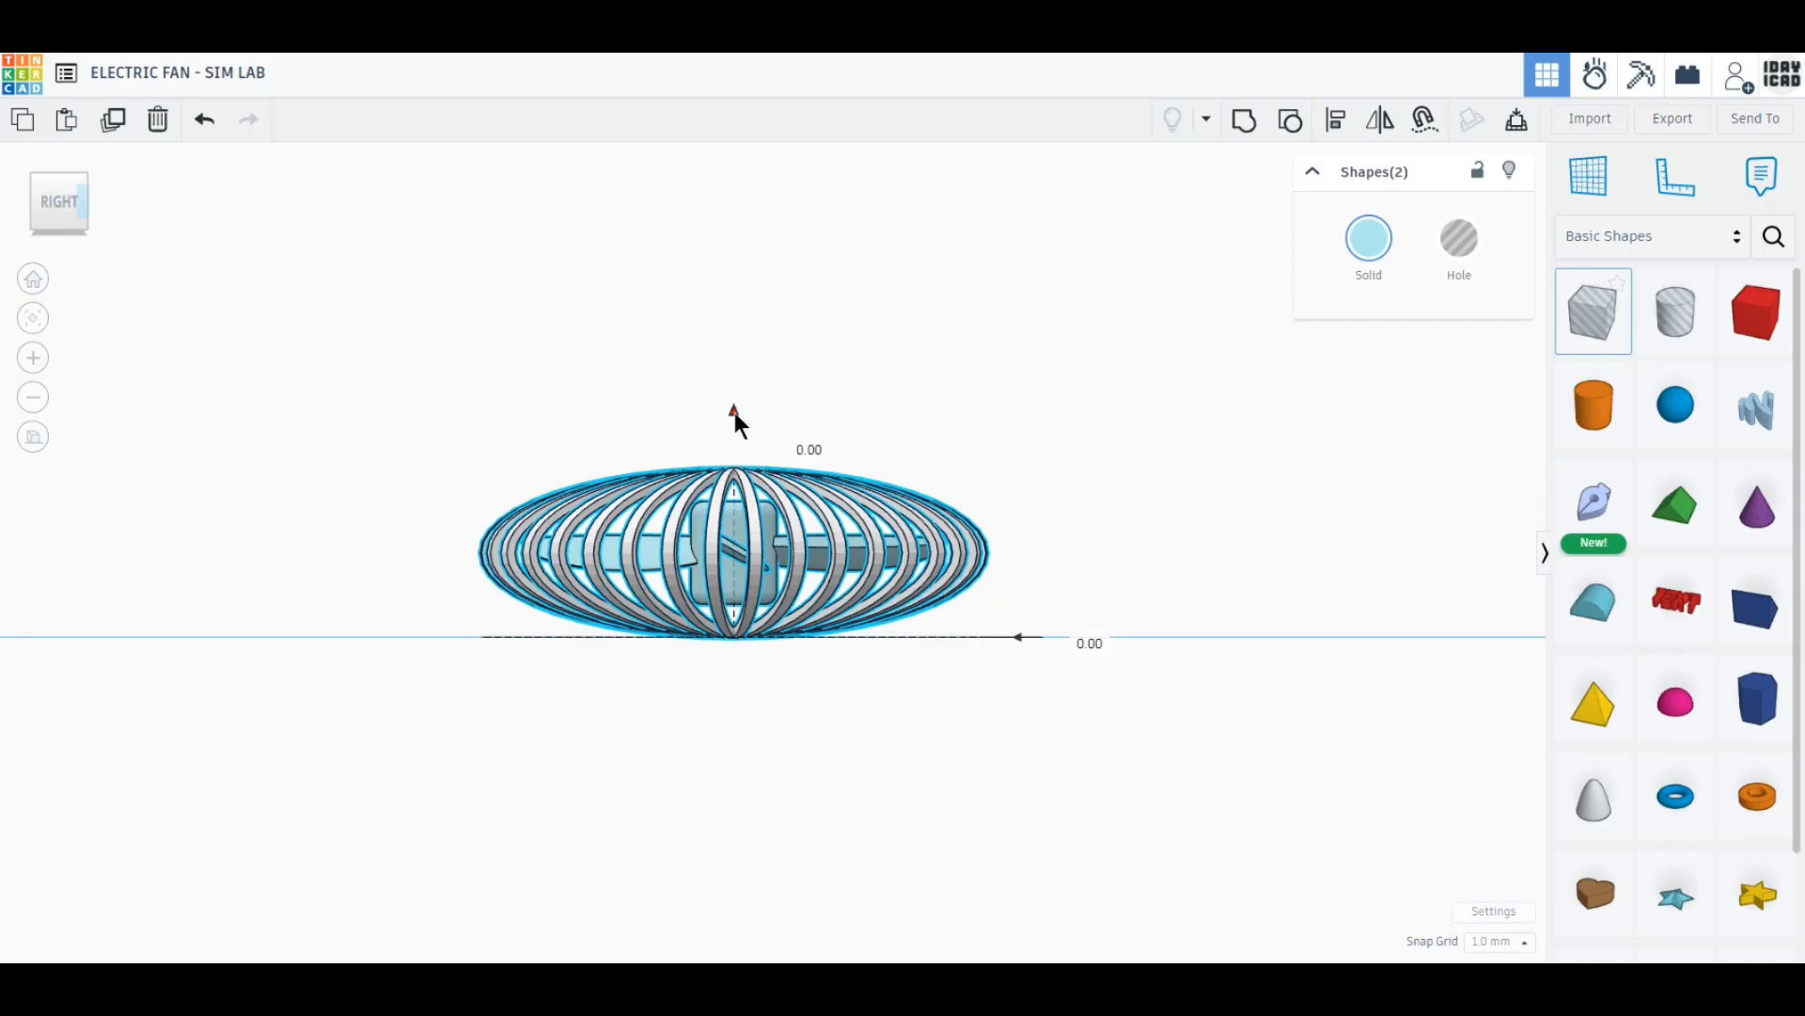
pyautogui.moveTo(735, 412); pyautogui.dragTo(742, 326)
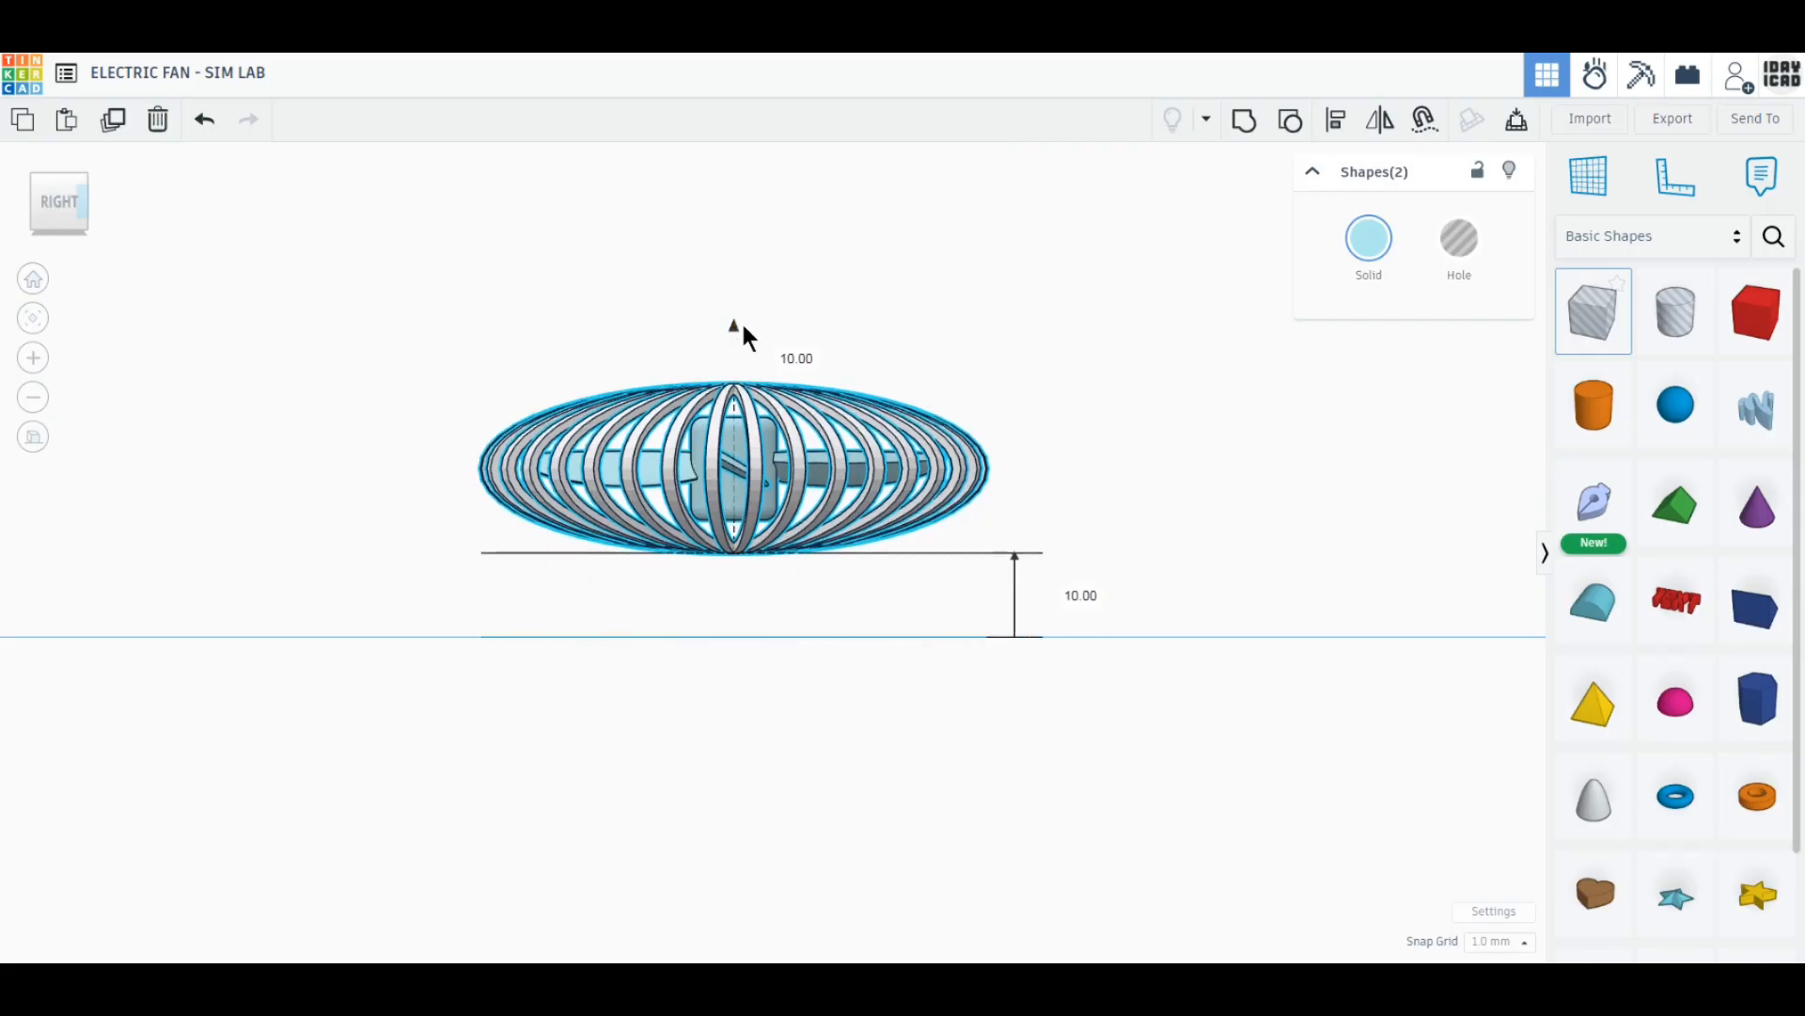
# Add a cylinder beside the guard with a 12 mm by 12 mm footprint and a bevel of 2.5.
pyautogui.moveTo(1166, 428); pyautogui.dragTo(1188, 519, button='right')
pyautogui.moveTo(1594, 405); pyautogui.dragTo(1113, 686)
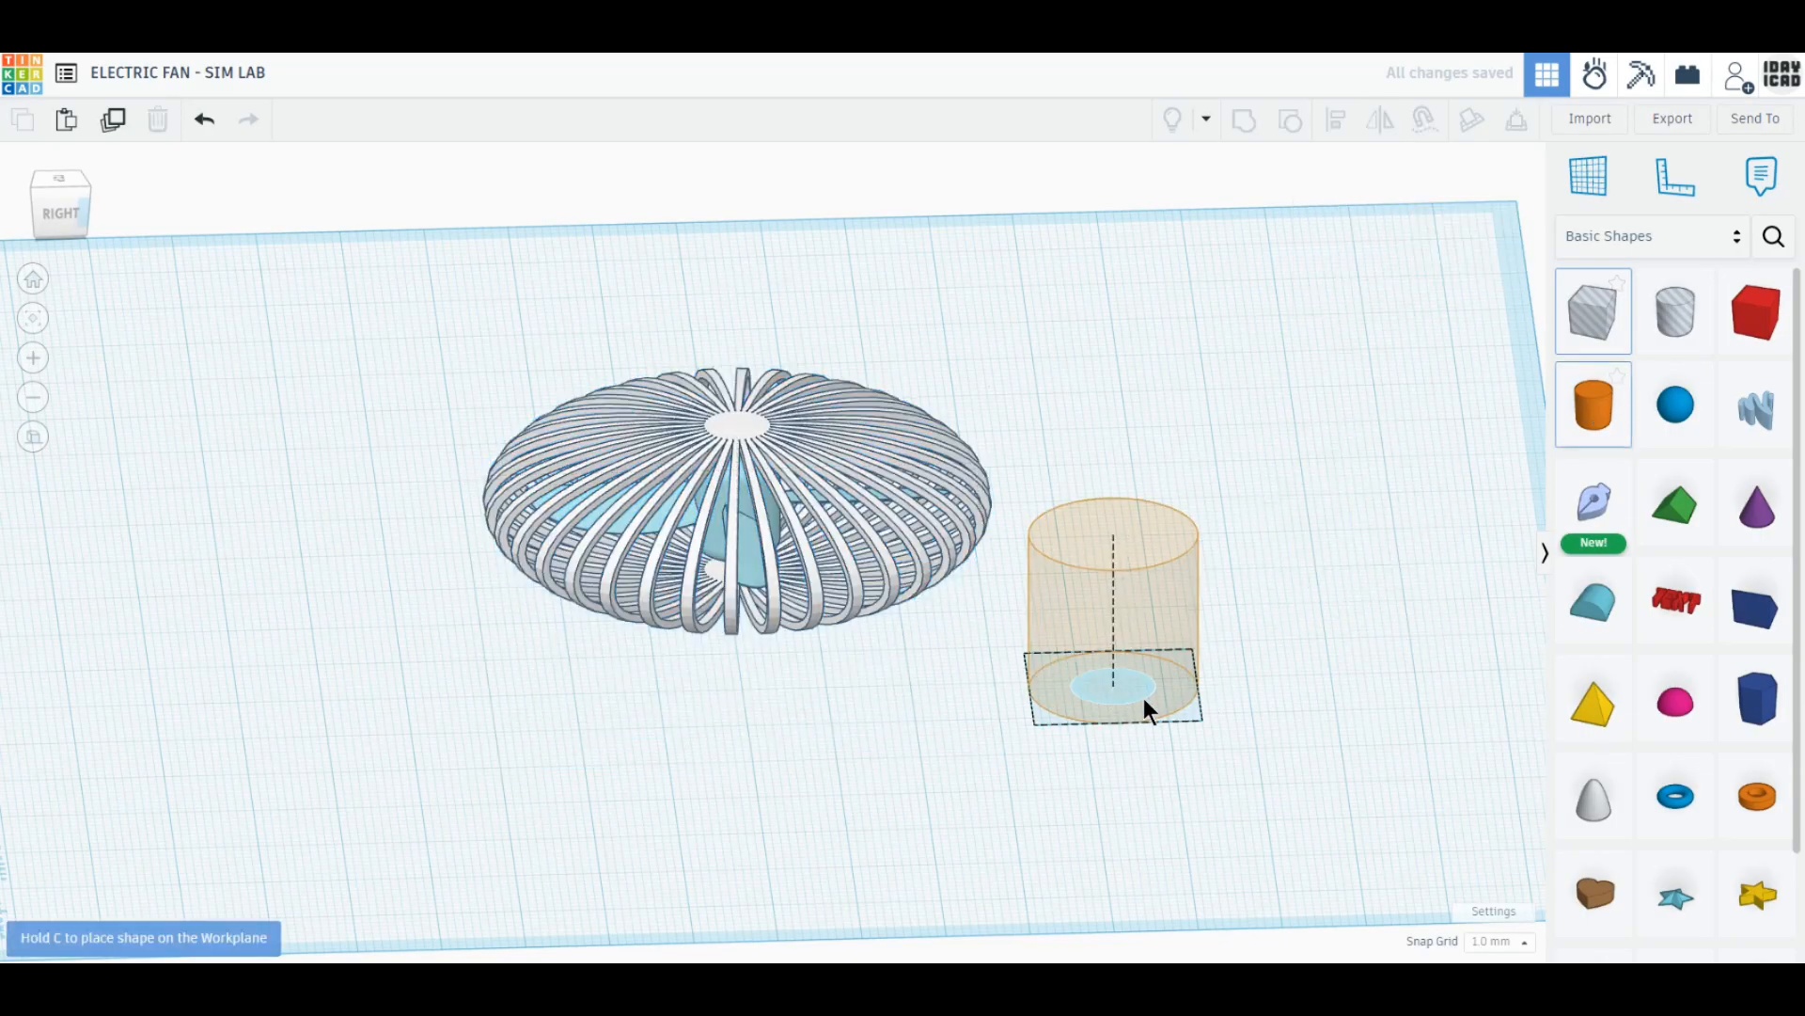
pyautogui.click(1204, 721)
pyautogui.click(1124, 761)
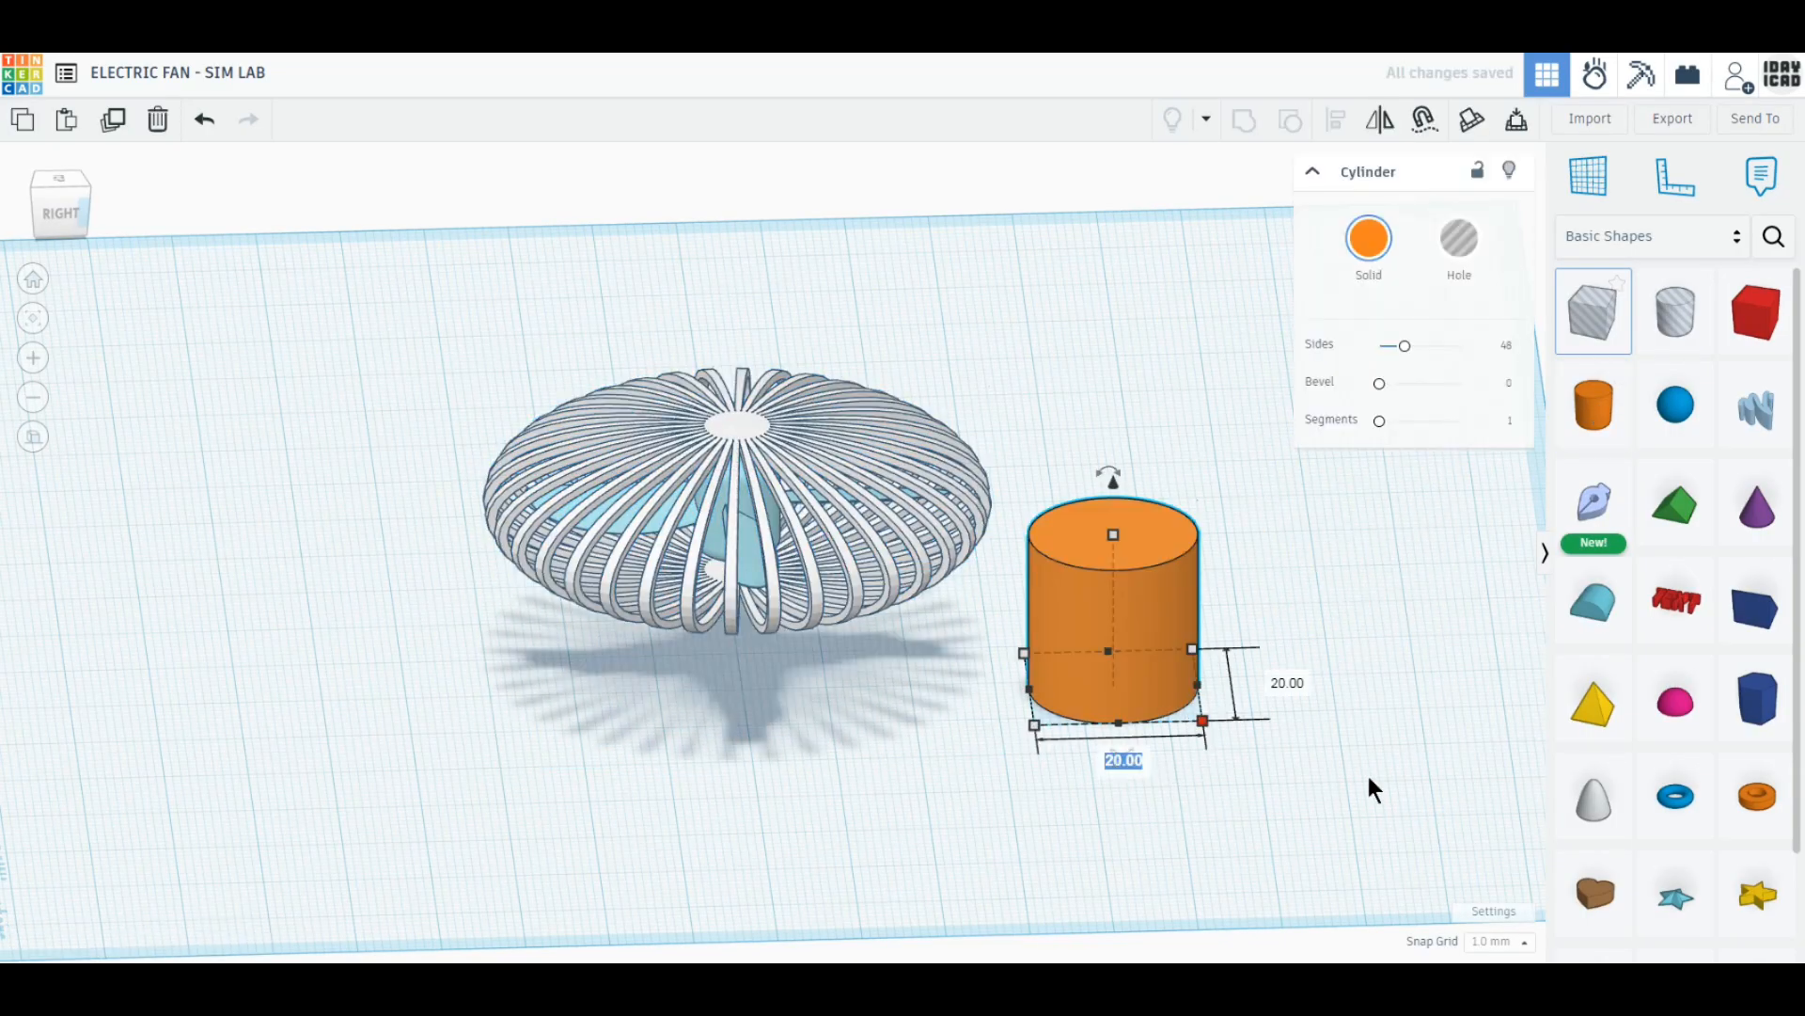
pyautogui.write('12')
pyautogui.press('Return')
pyautogui.click(1220, 684)
pyautogui.write('12')
pyautogui.press('Return')
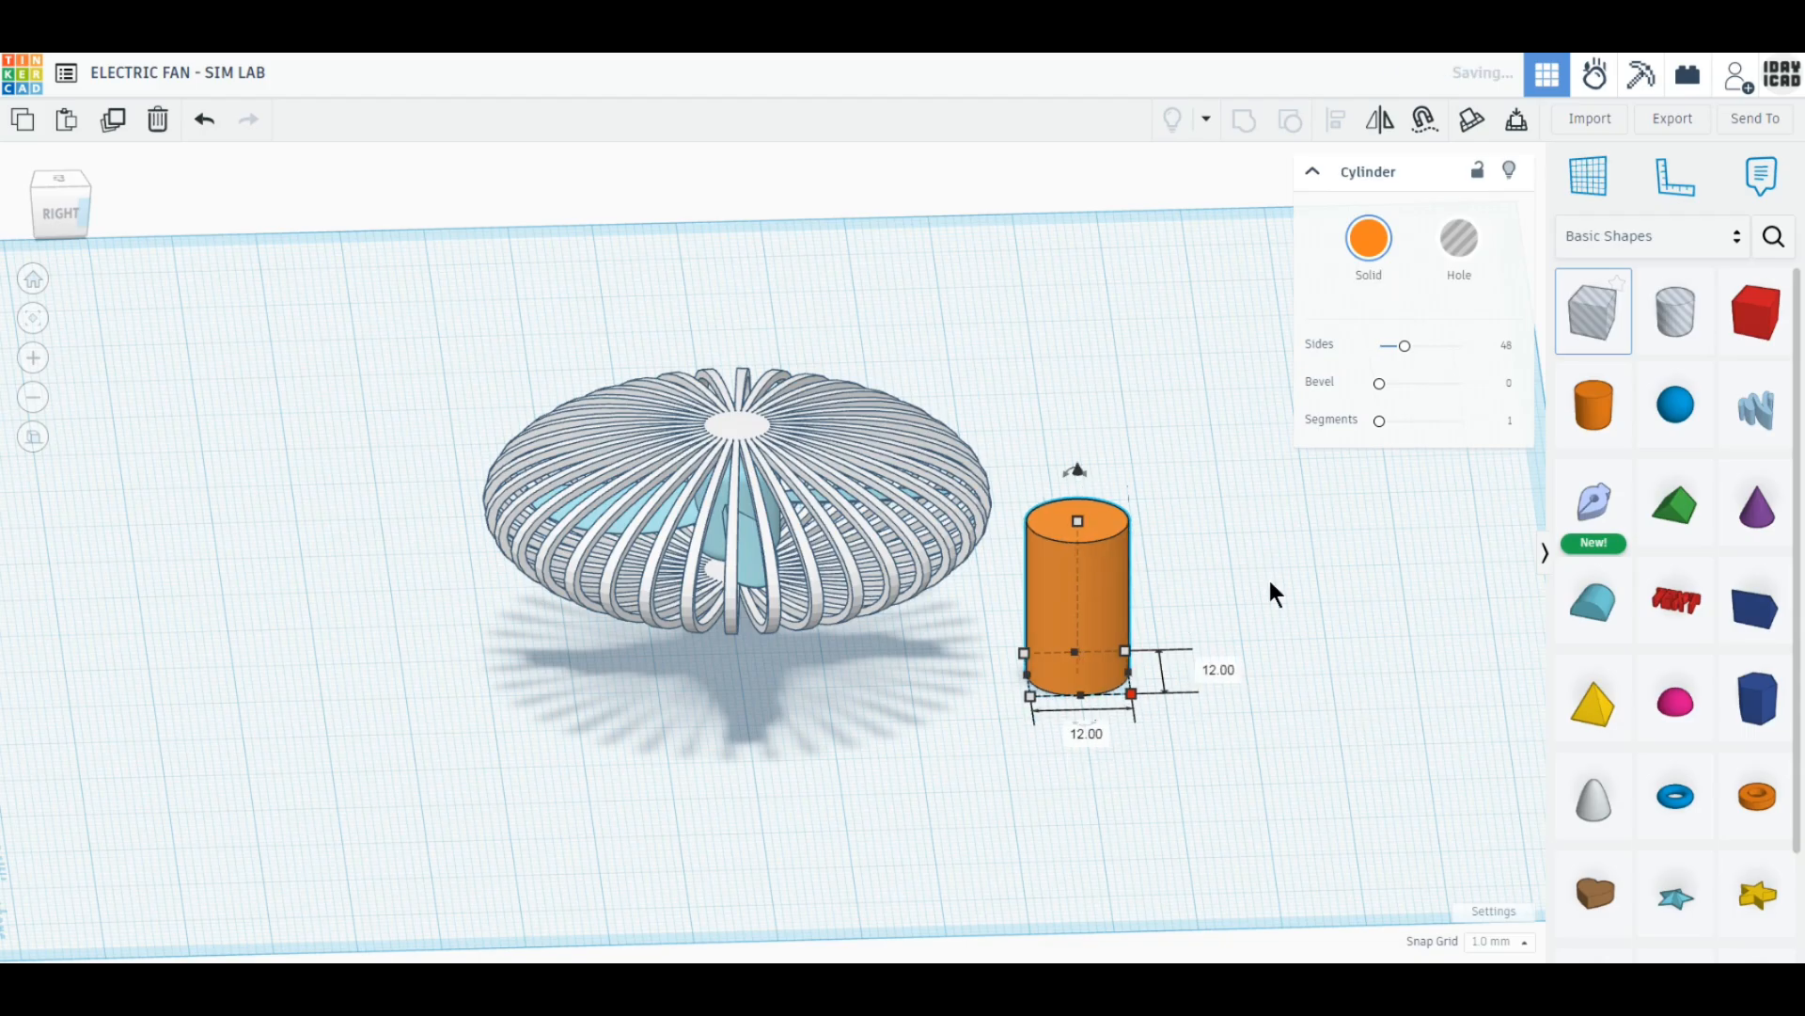
pyautogui.moveTo(1380, 385); pyautogui.dragTo(1460, 384)
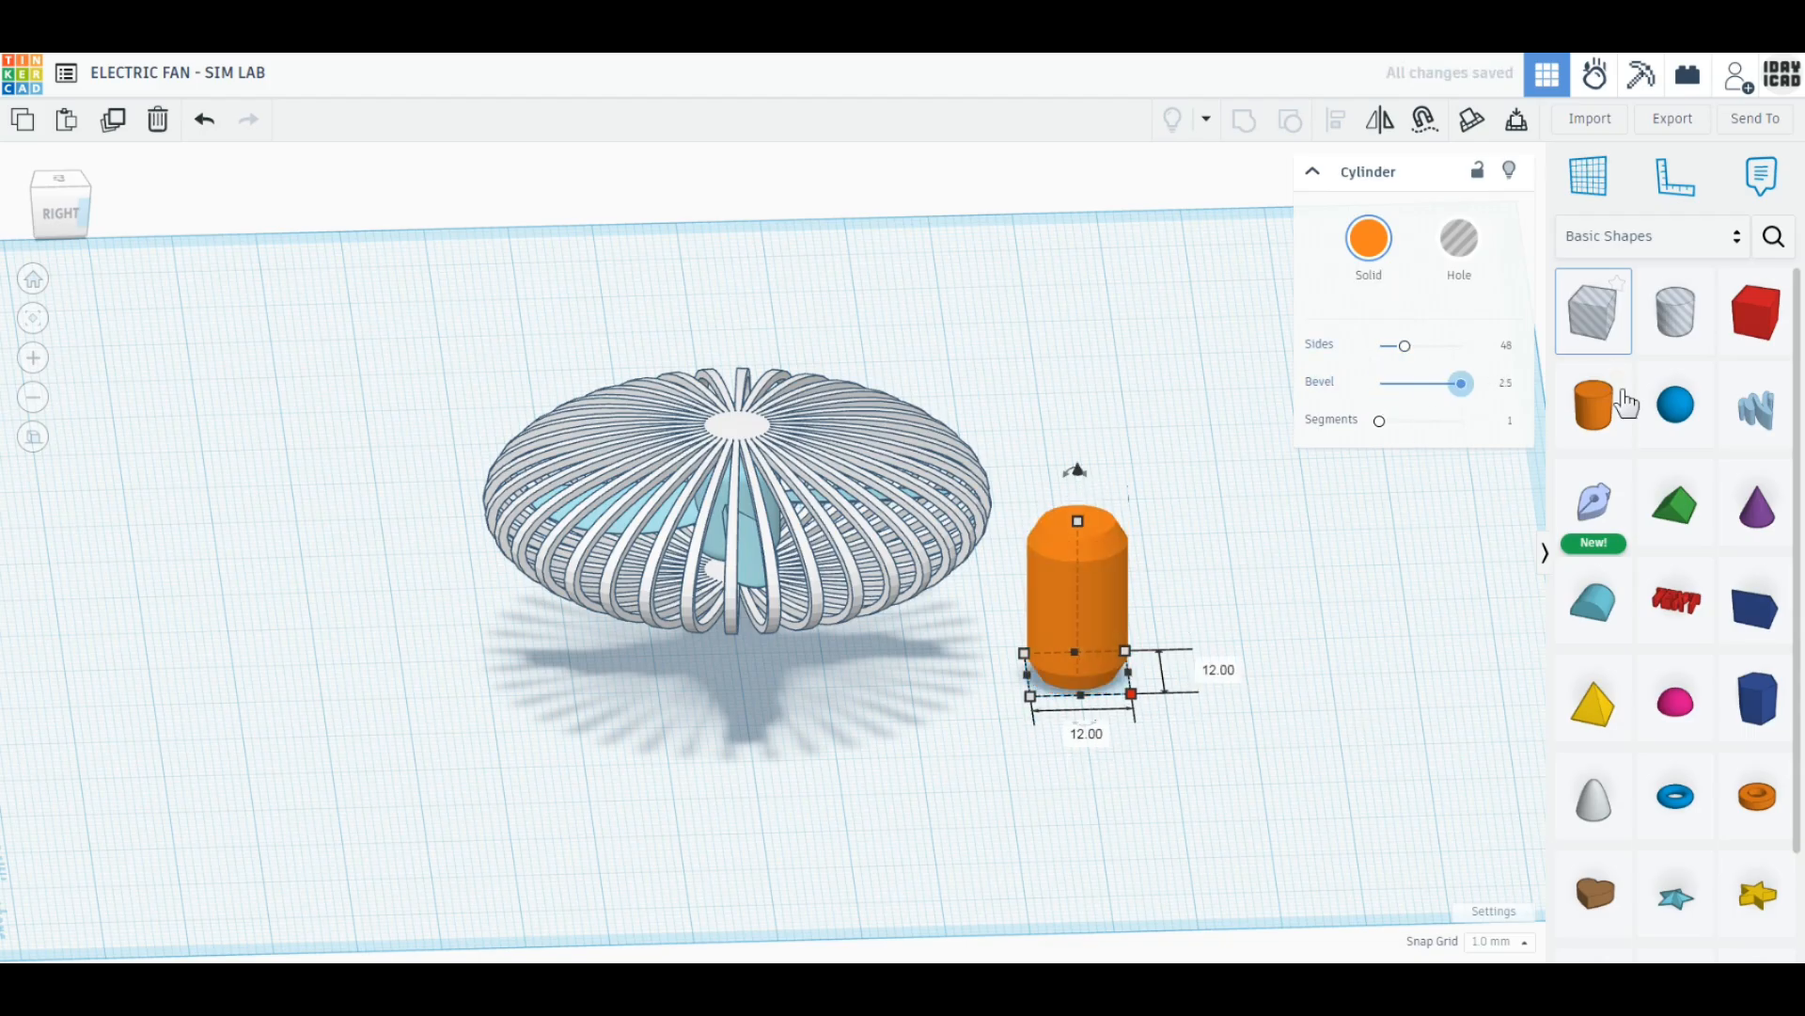
# Set the cylinder's height to 14 mm and centre it beneath the propeller hub in the right and back views.
pyautogui.click(59, 214)
pyautogui.moveTo(1091, 559); pyautogui.dragTo(736, 522)
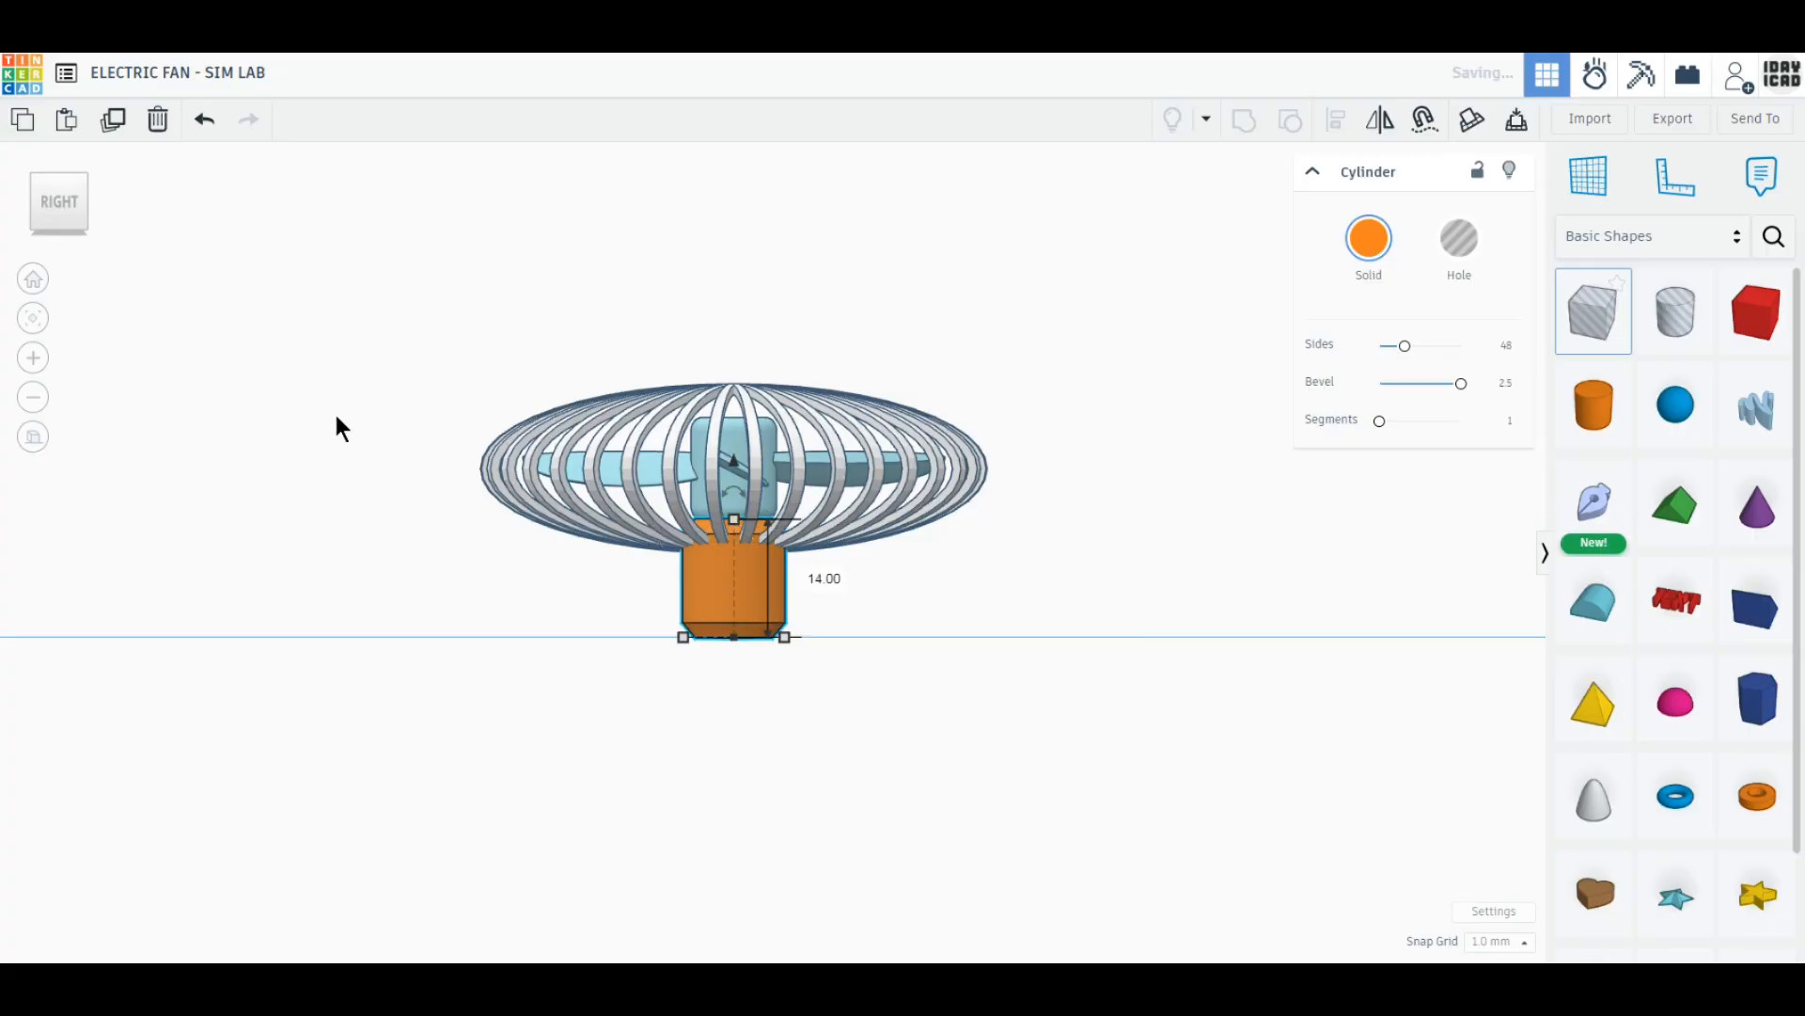
pyautogui.scroll(5, 770, 466)
pyautogui.click(886, 503)
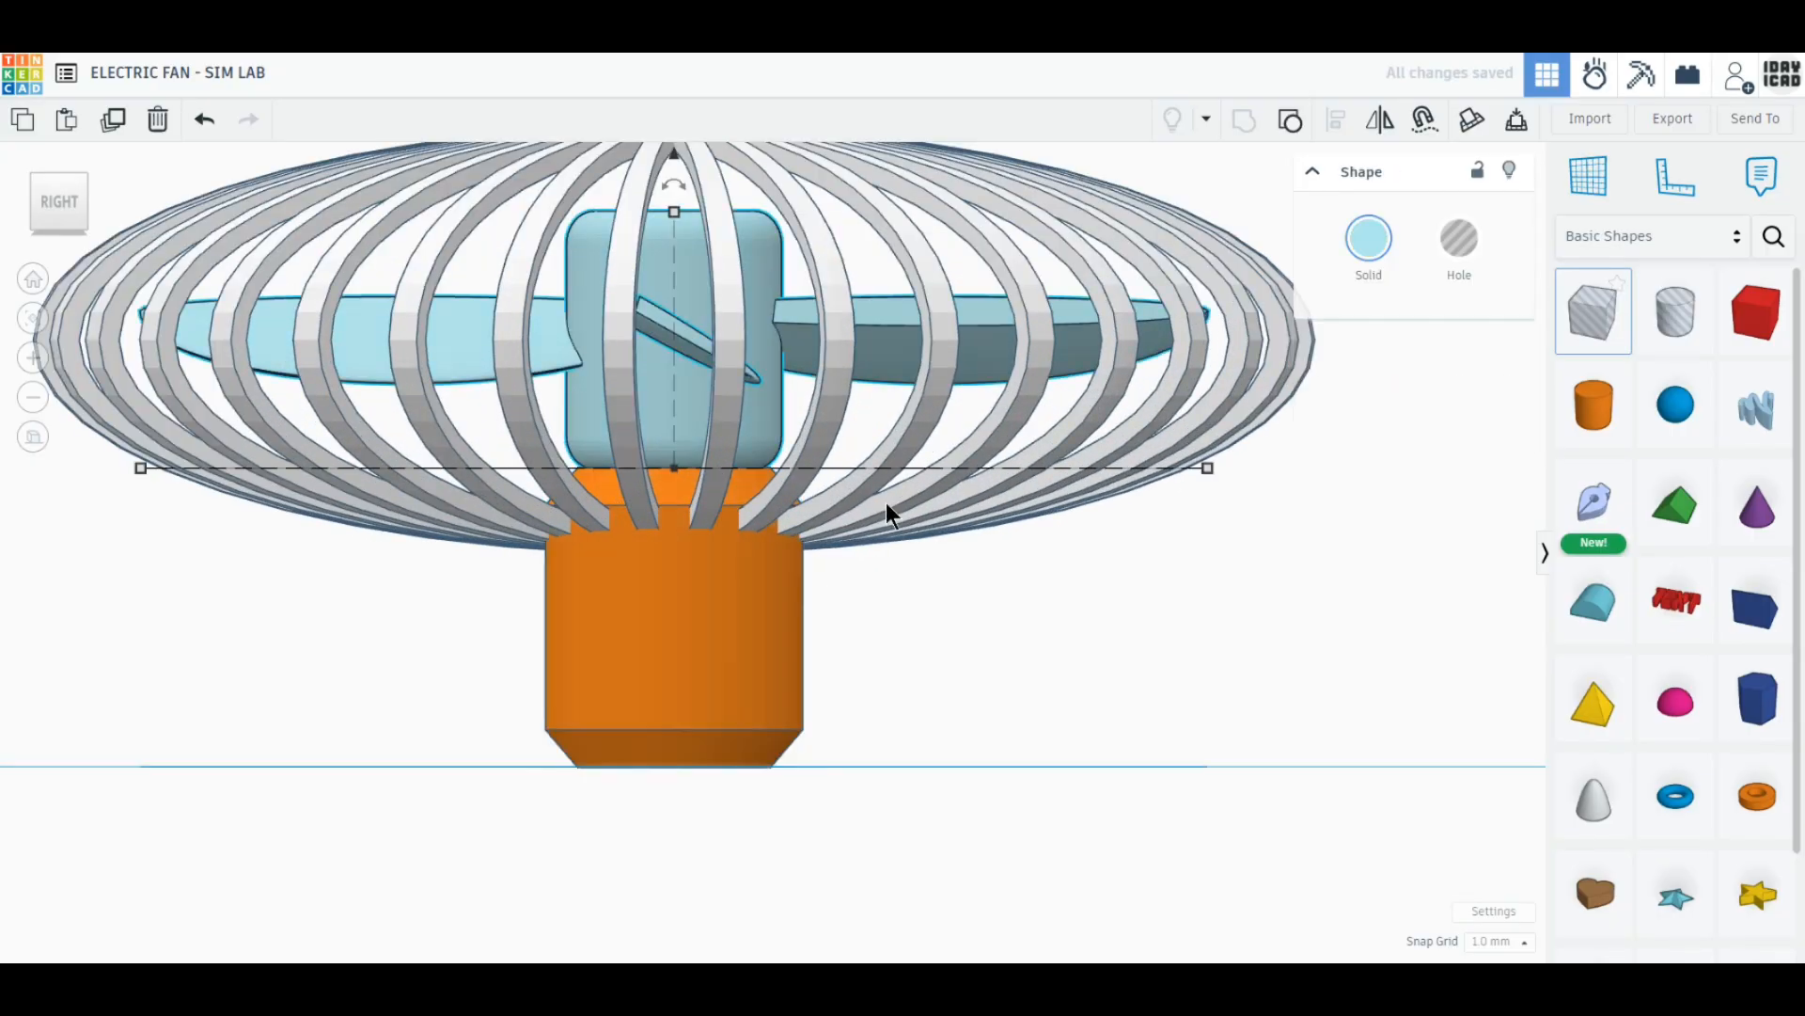
pyautogui.moveTo(886, 504); pyautogui.dragTo(899, 595, button='middle')
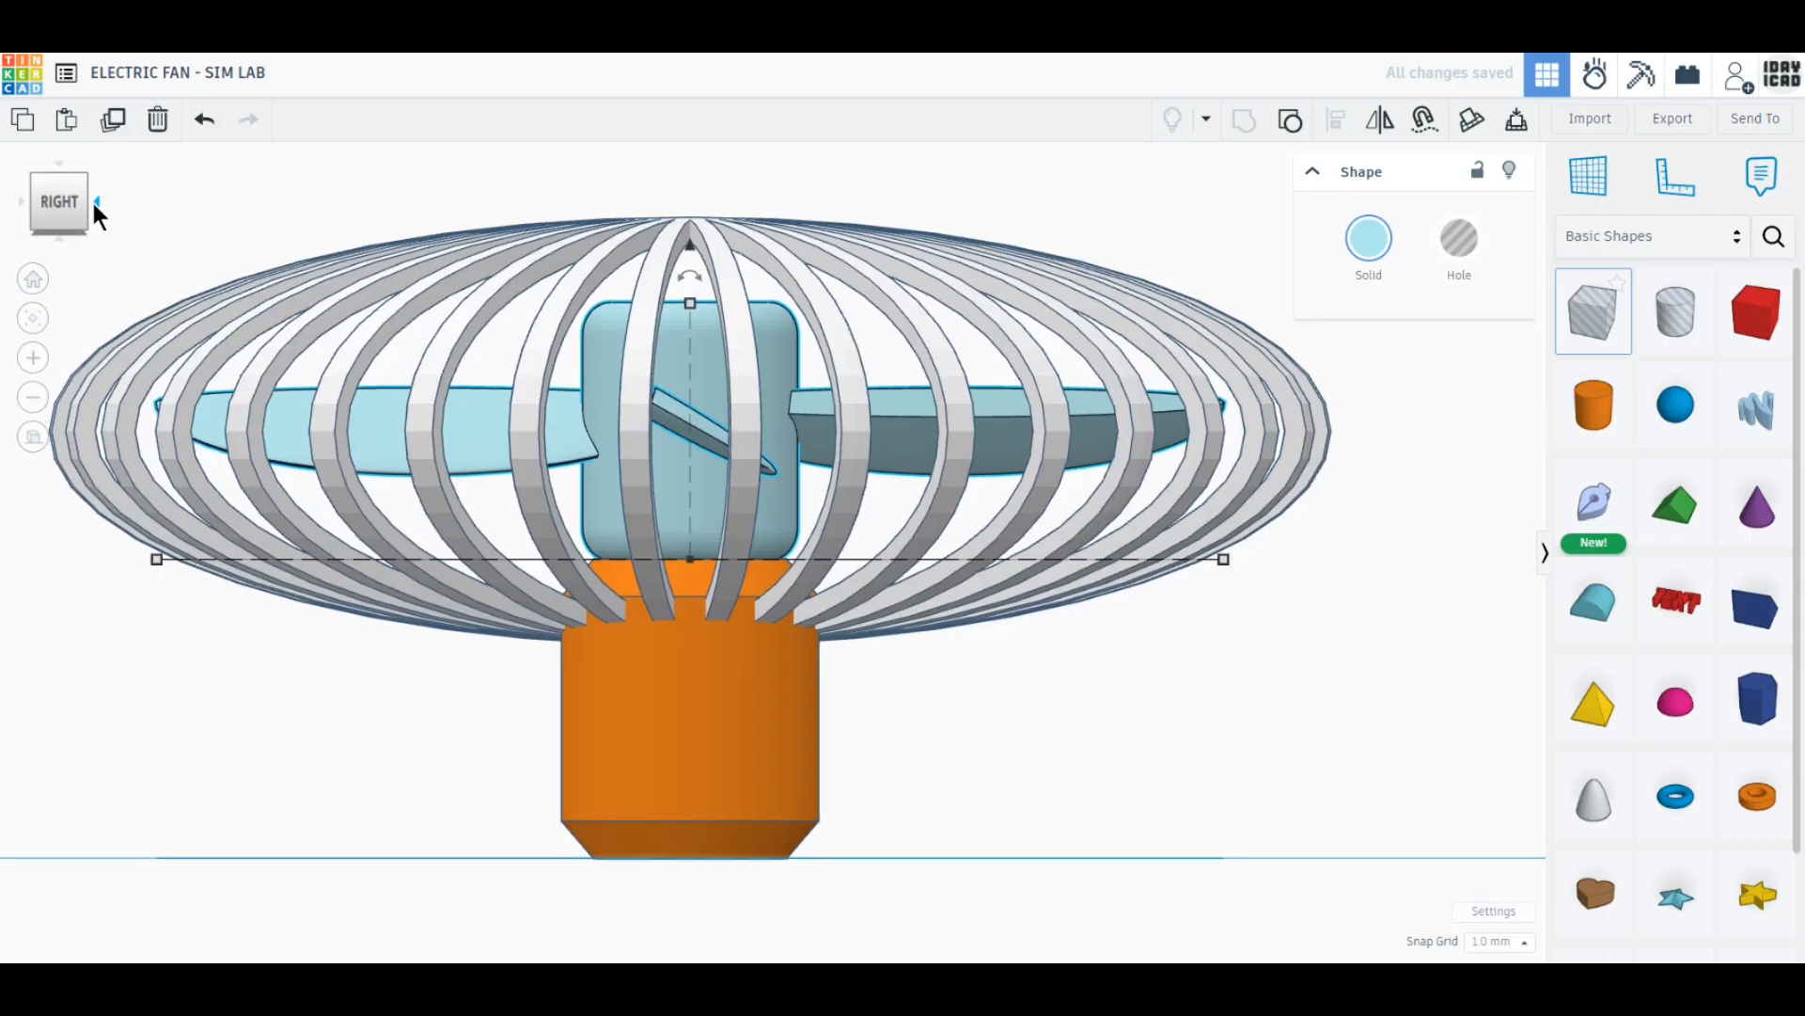
pyautogui.click(91, 201)
pyautogui.moveTo(474, 762); pyautogui.dragTo(626, 773)
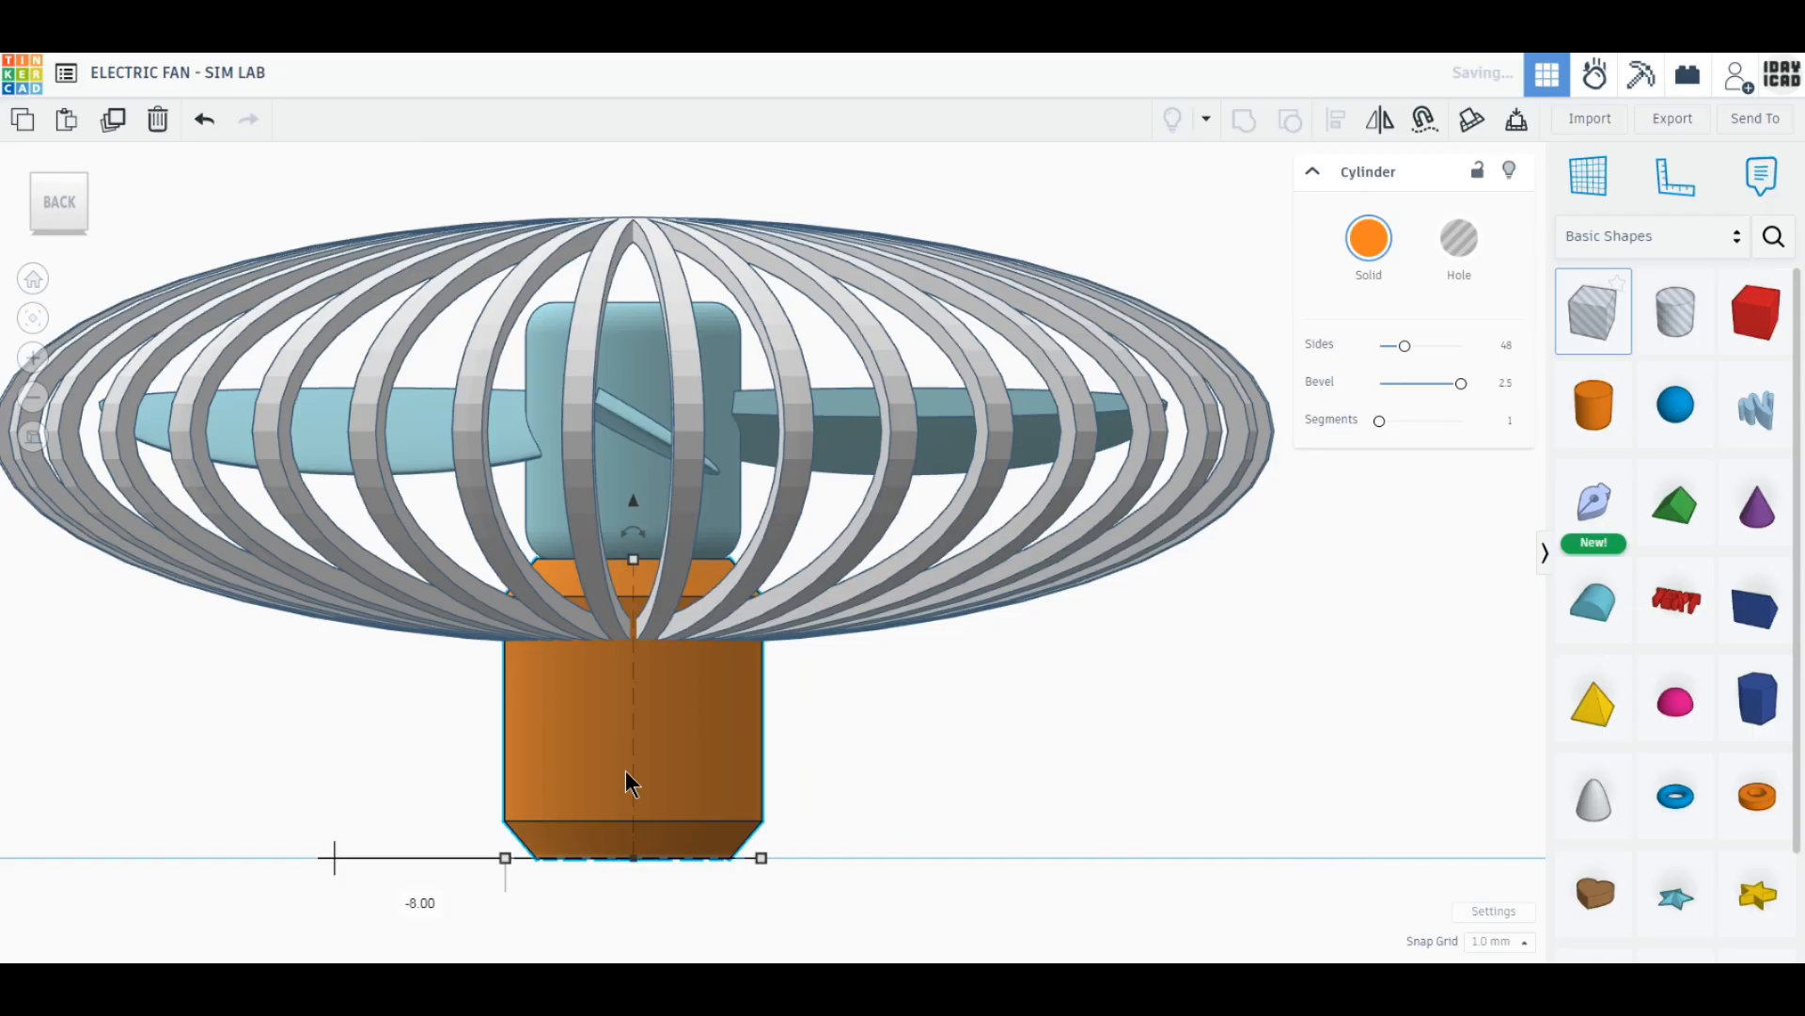
pyautogui.click(27, 201)
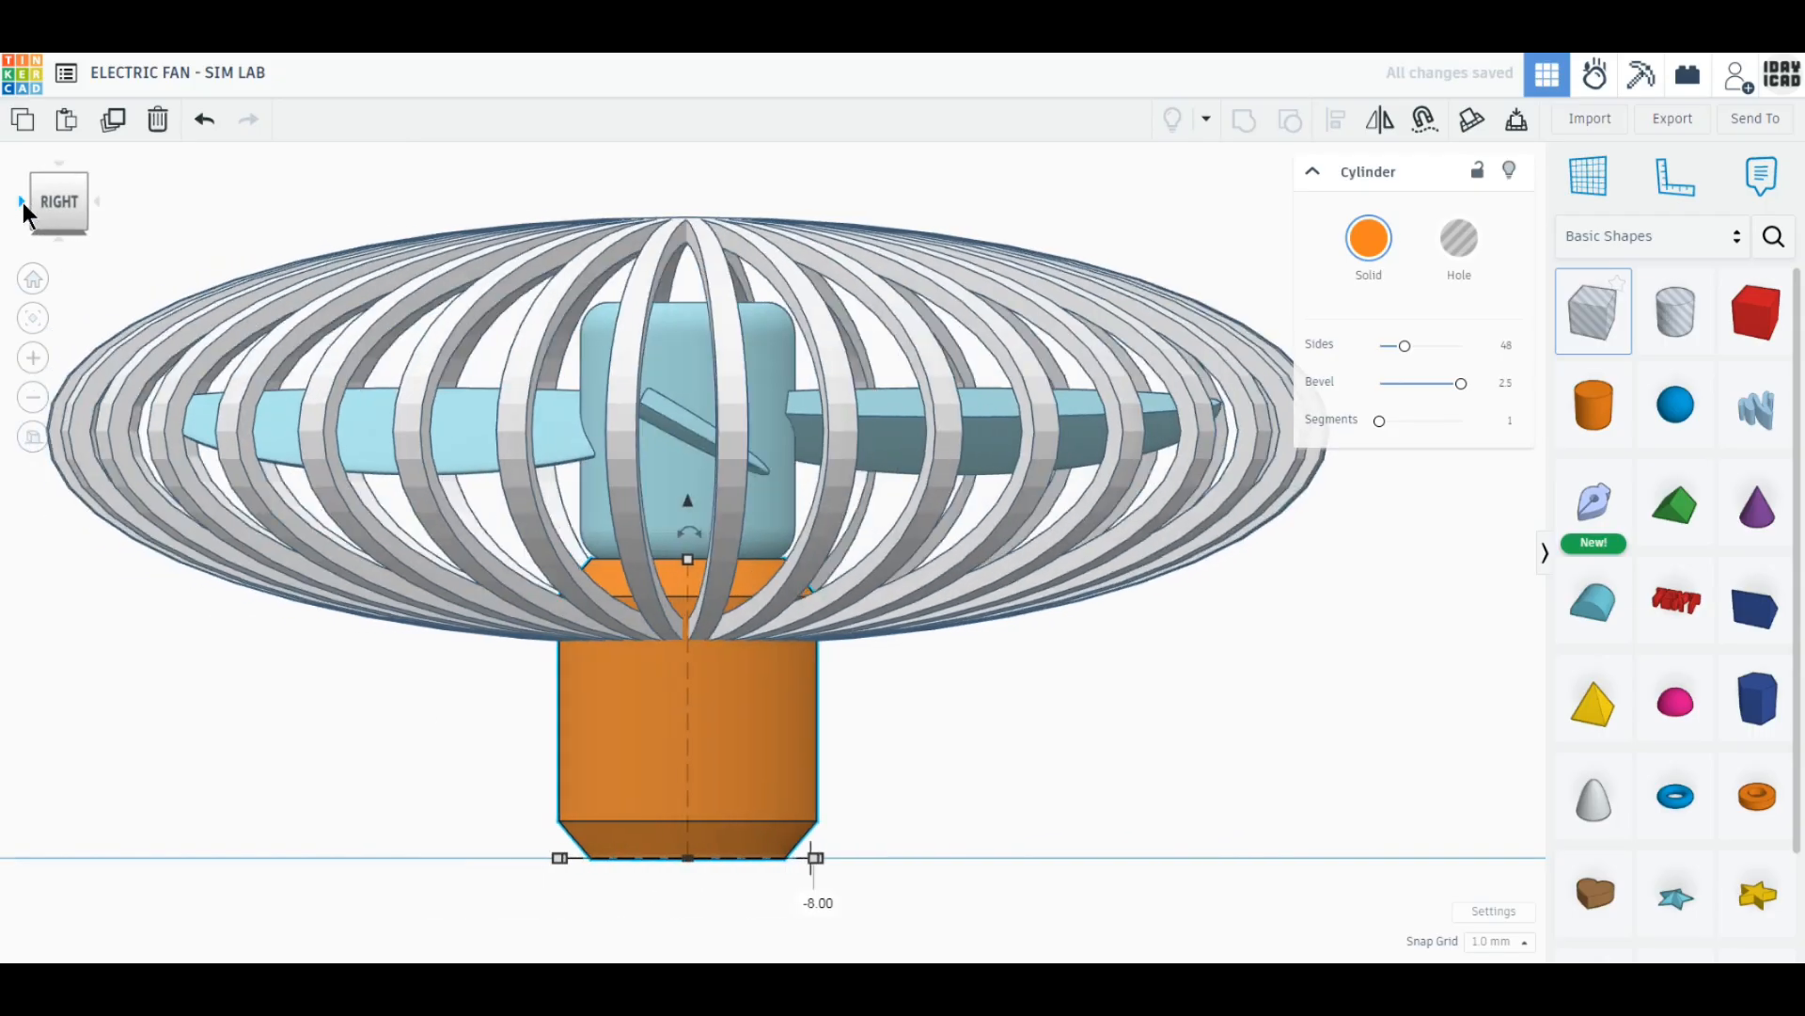
pyautogui.moveTo(972, 771); pyautogui.dragTo(916, 696)
# Place a cone on the workplane beside the guard and set its top radius to 5.
pyautogui.scroll(-5, 914, 690)
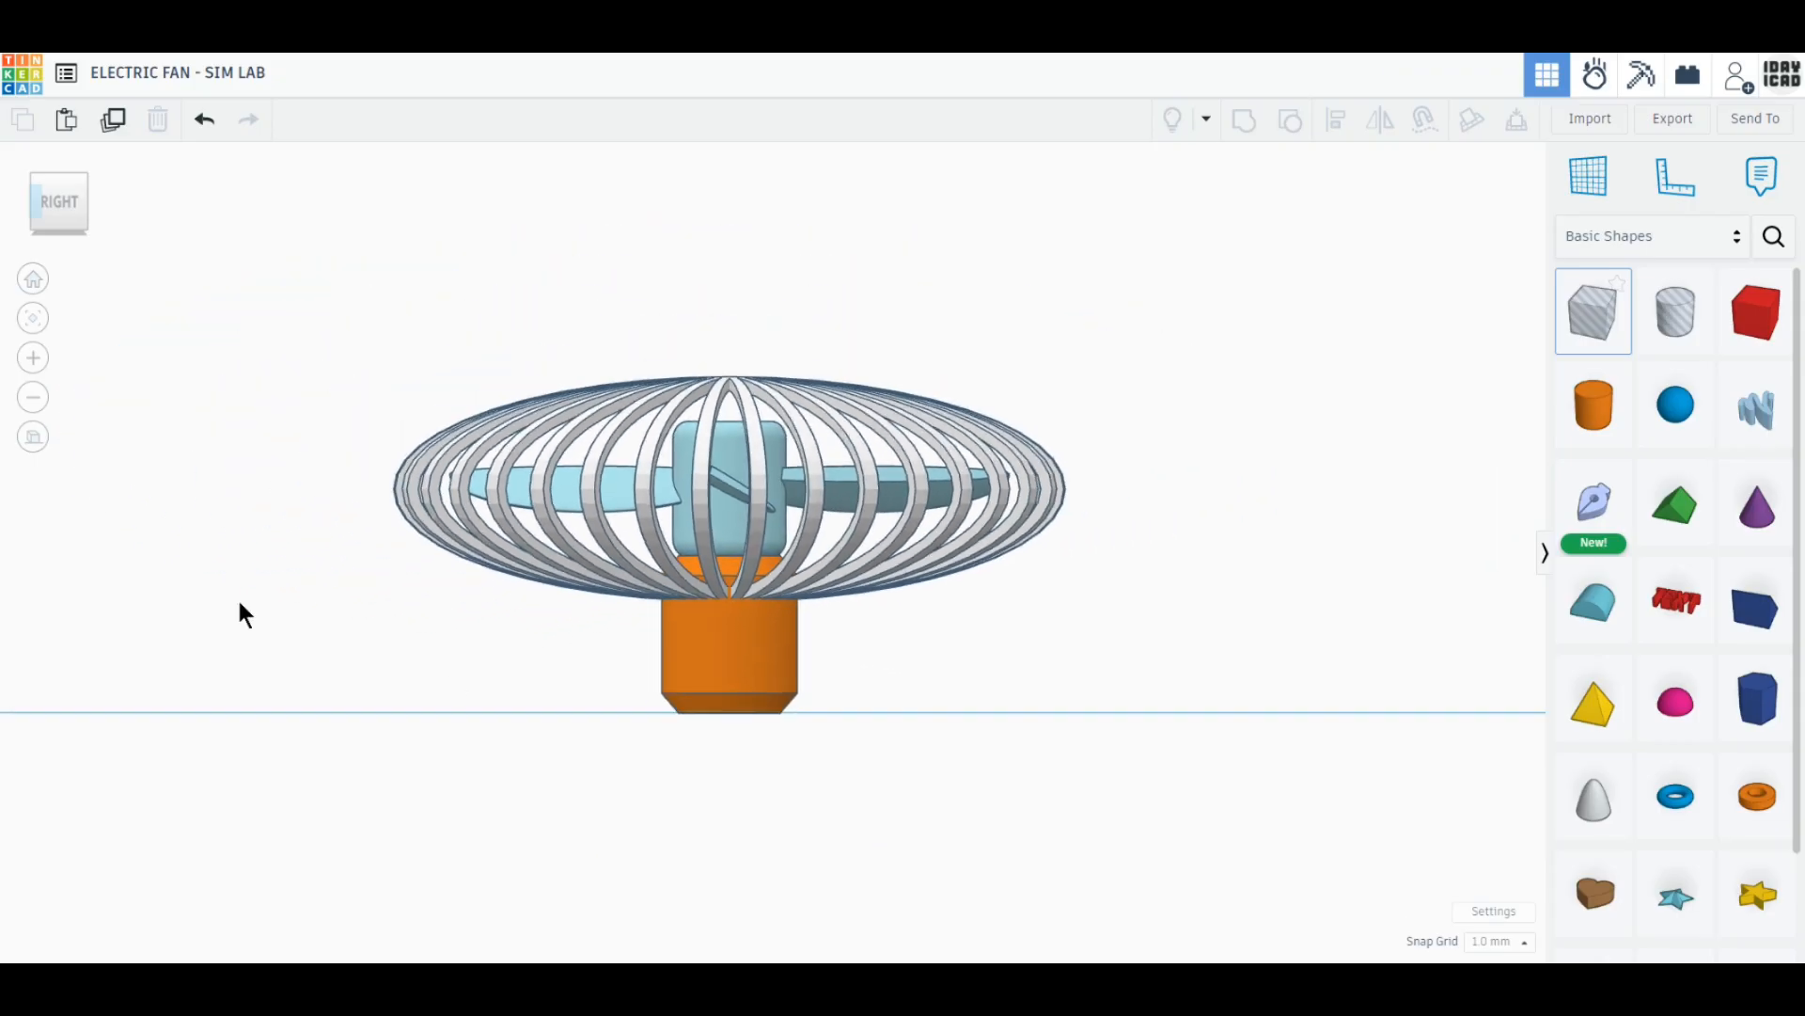
pyautogui.moveTo(237, 613); pyautogui.dragTo(341, 673, button='right')
pyautogui.scroll(-2, 1340, 564)
pyautogui.click(1755, 532)
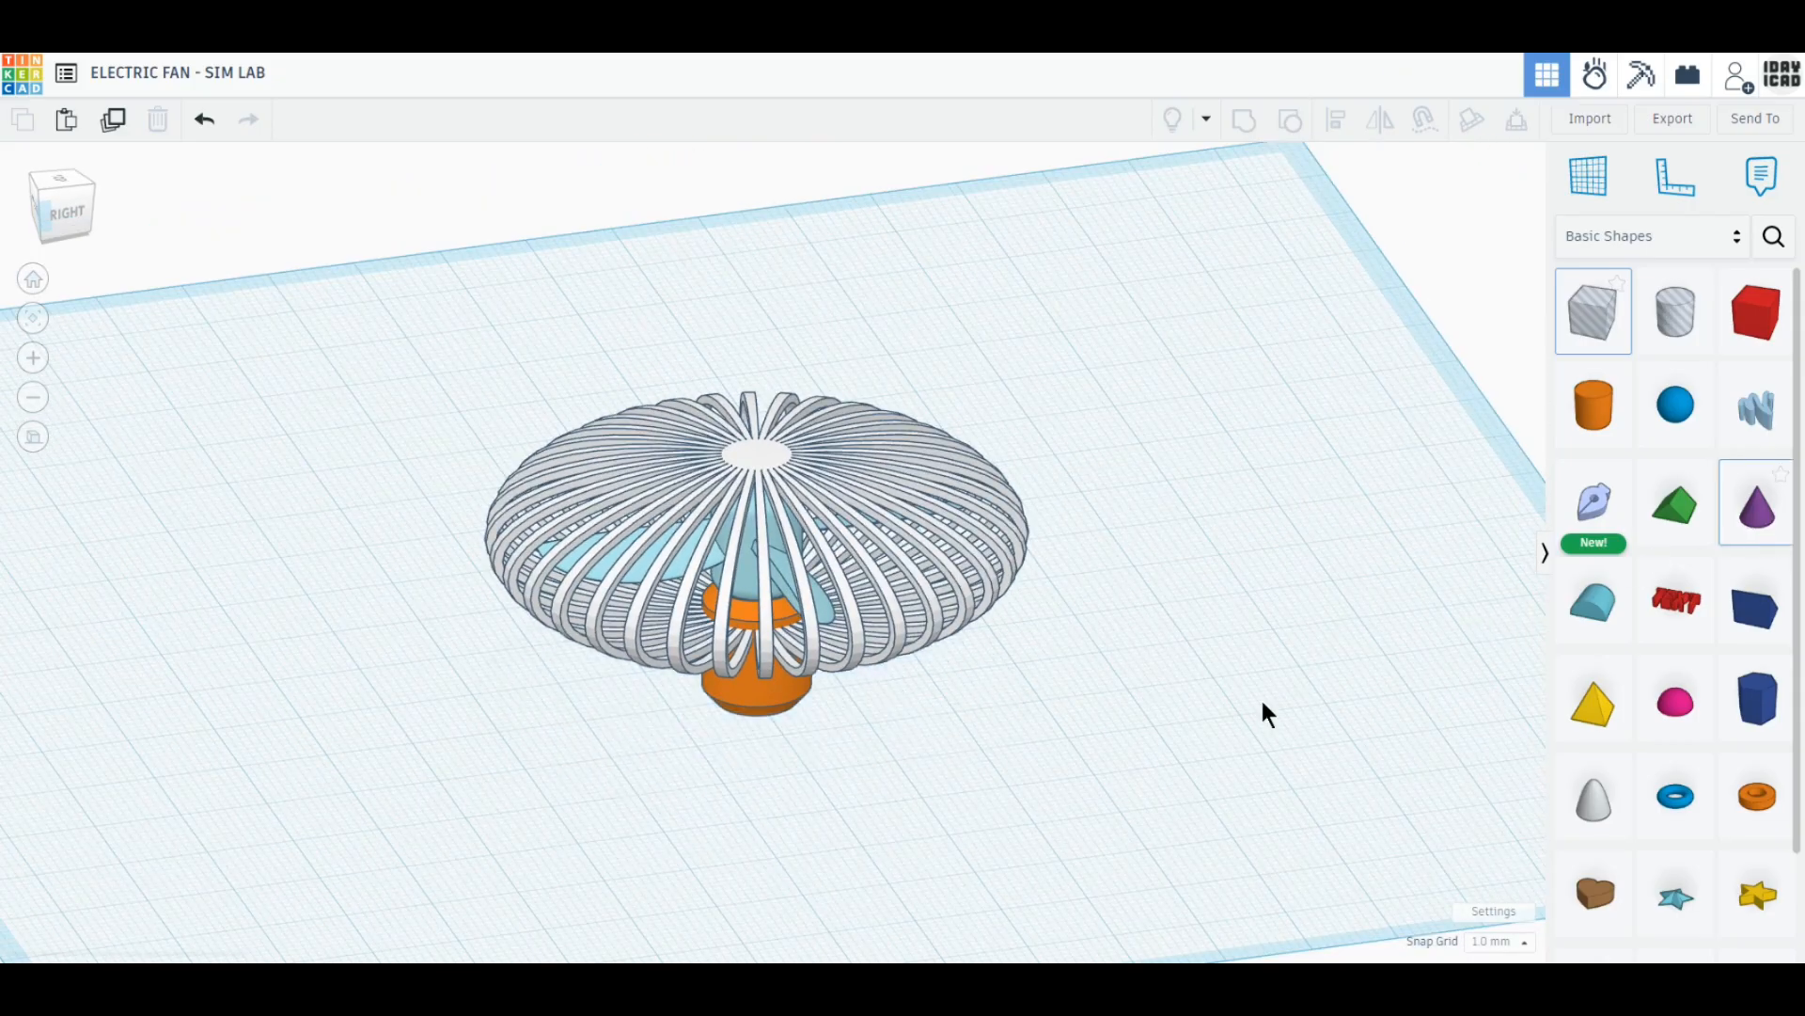
pyautogui.click(1108, 769)
pyautogui.click(1495, 348)
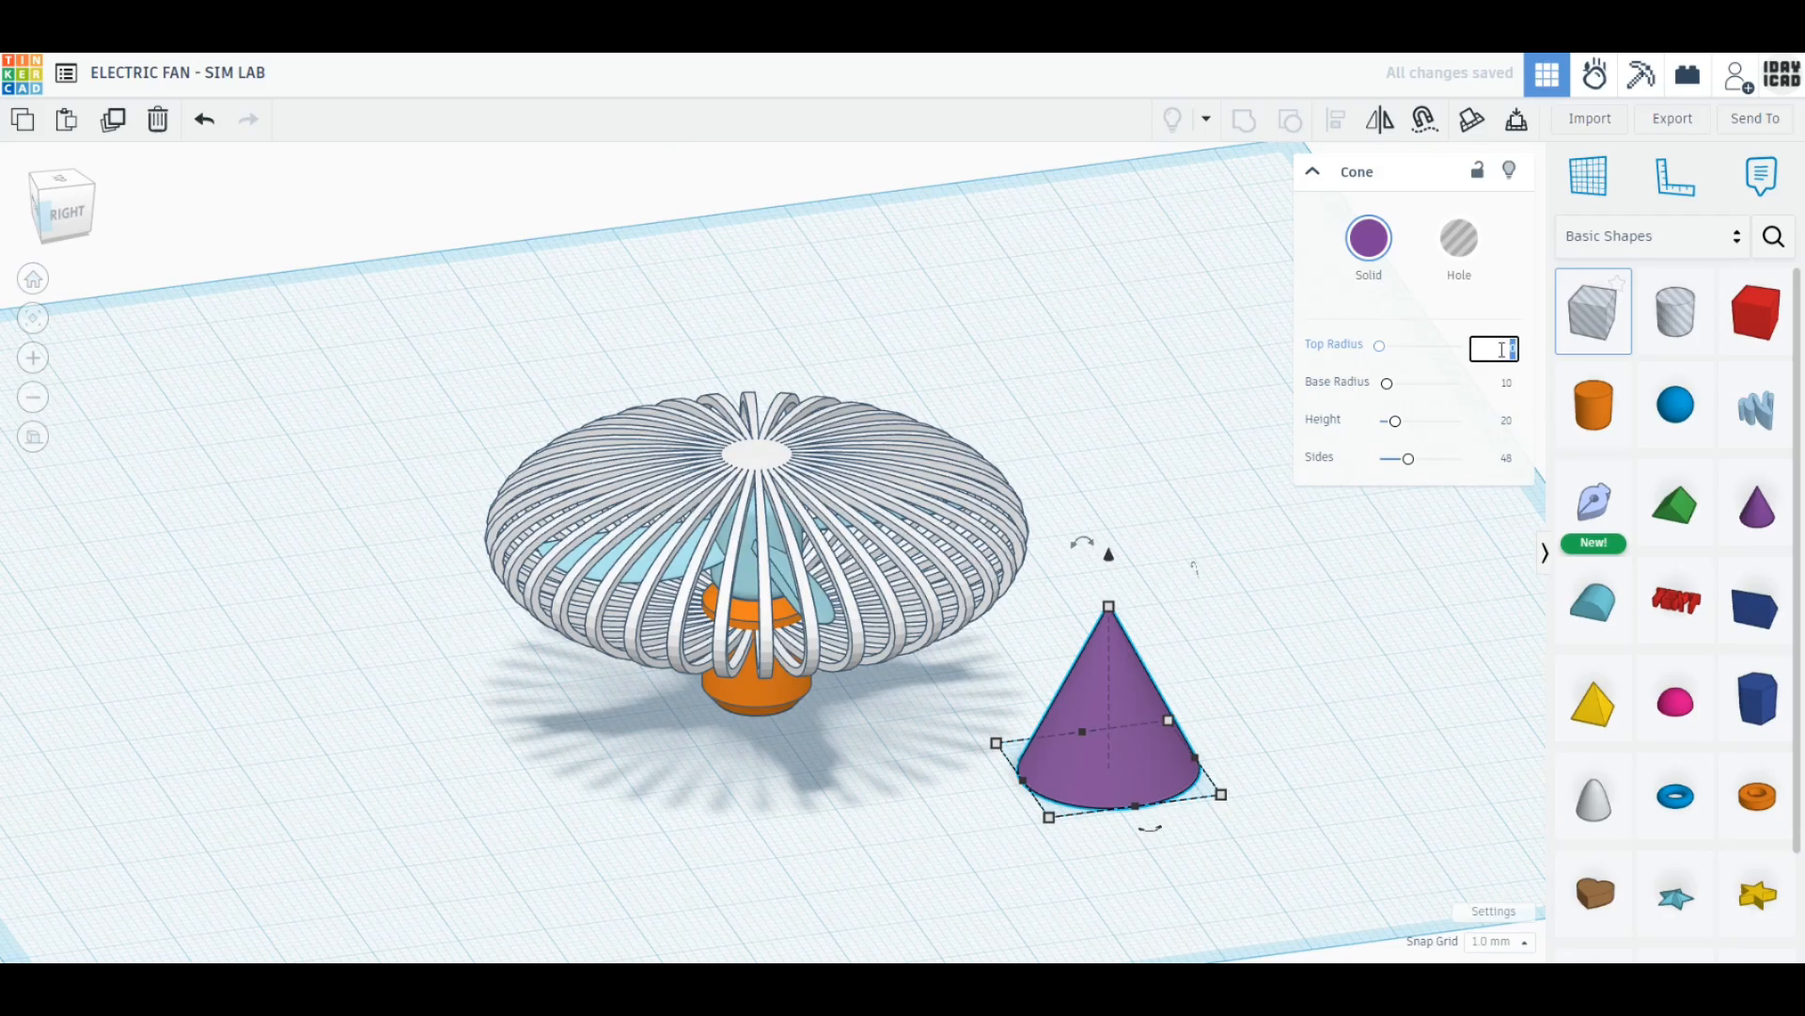
pyautogui.write('5')
pyautogui.press('Return')
# Resize the cone's footprint to 10 mm by 10 mm.
pyautogui.moveTo(1217, 795)
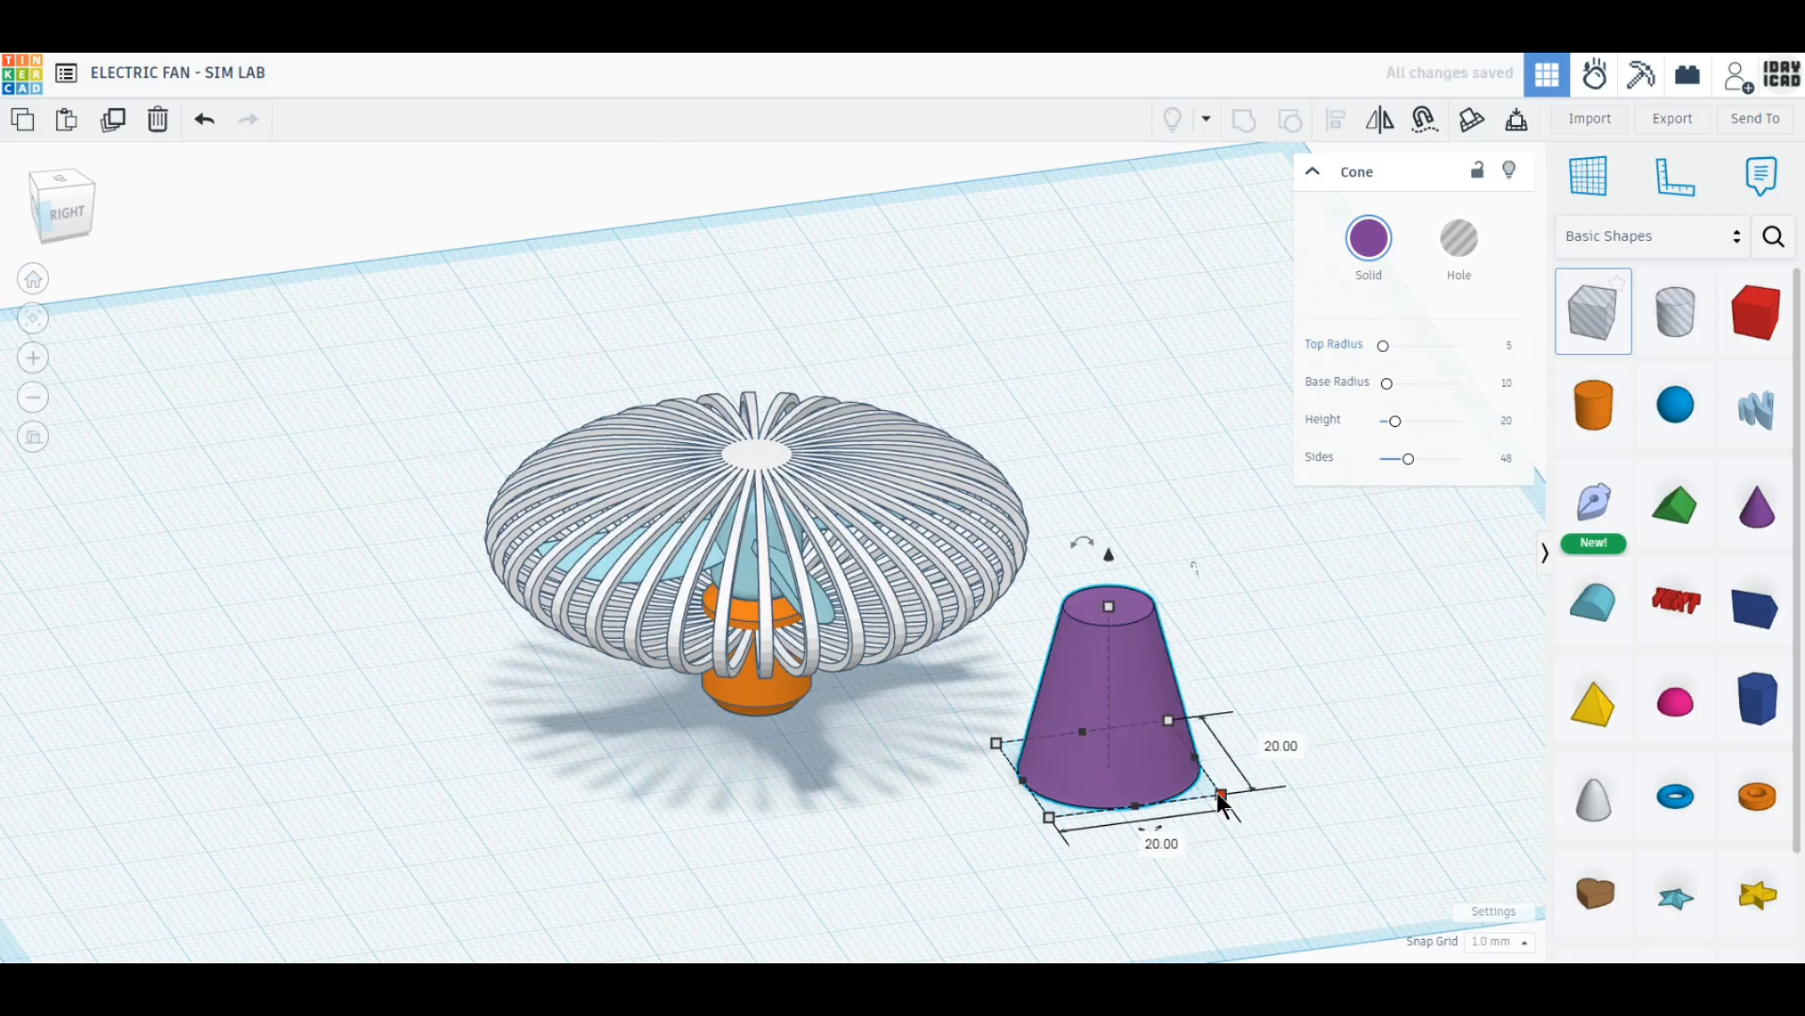
pyautogui.click(1164, 841)
pyautogui.write('10')
pyautogui.press('Tab')
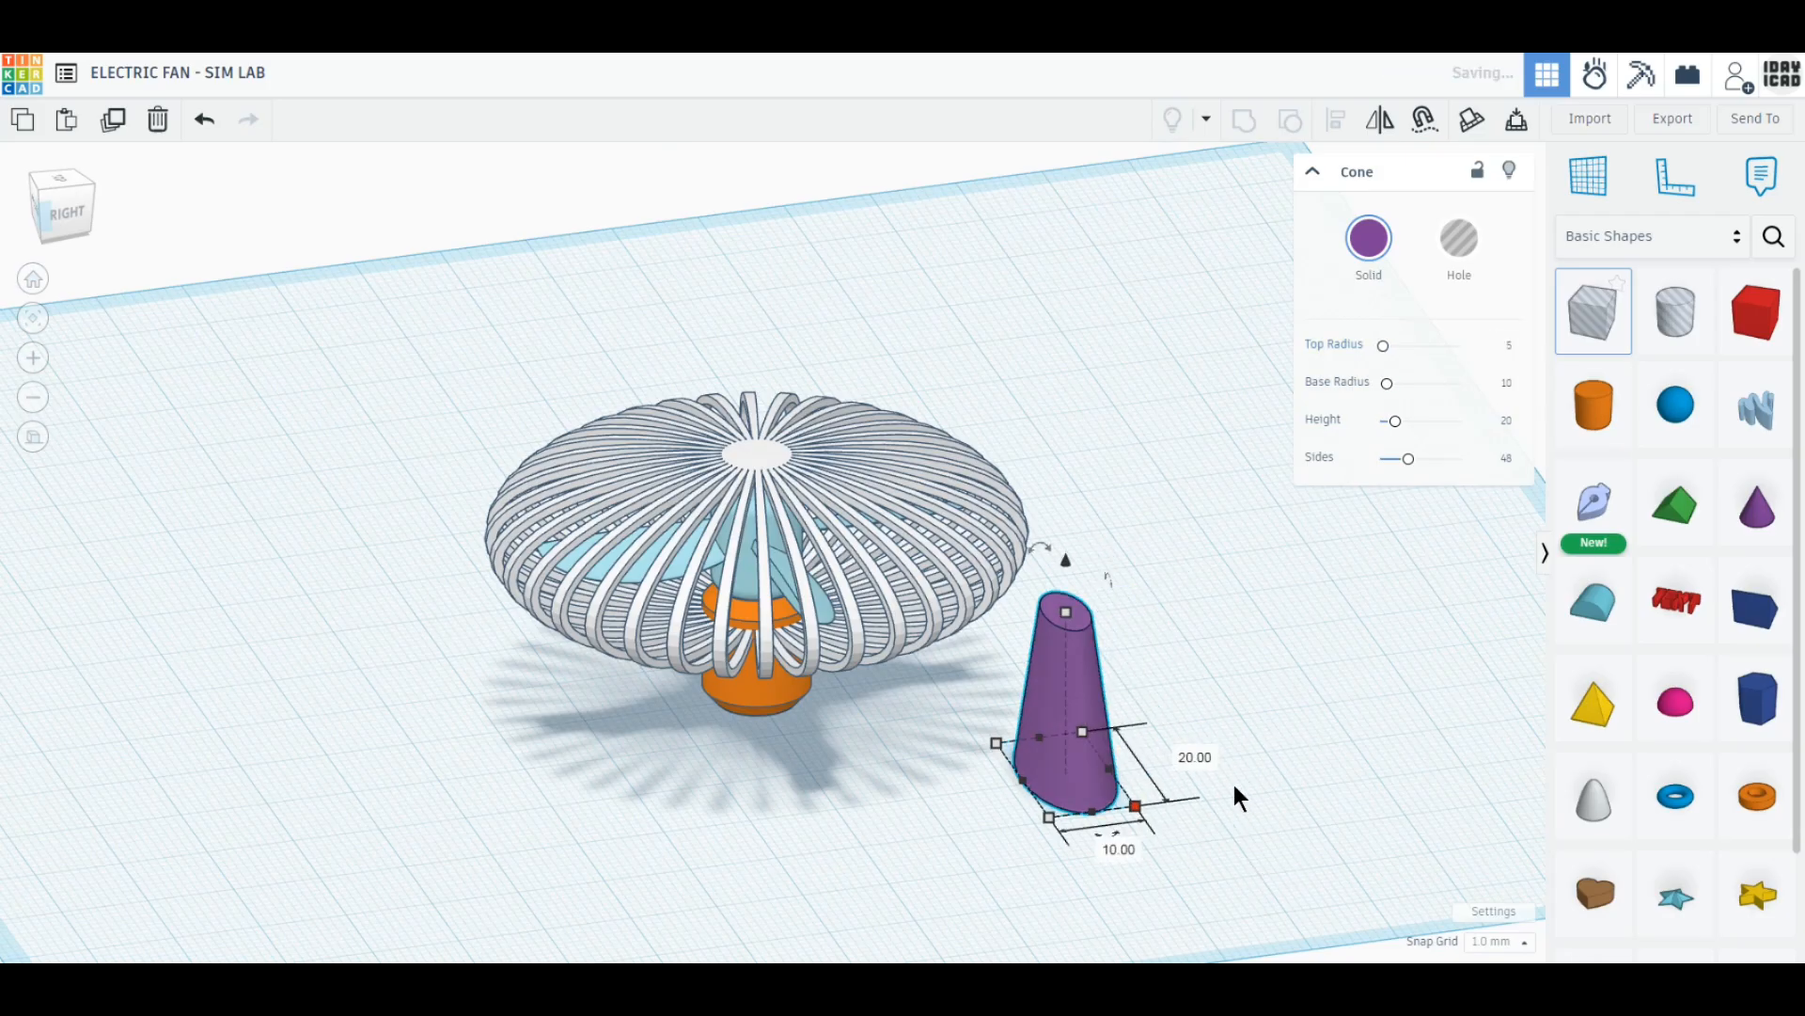
pyautogui.write('10')
pyautogui.press('Return')
# Lay the cone on its side and set its length to 50 mm.
pyautogui.moveTo(1038, 559); pyautogui.dragTo(1155, 637)
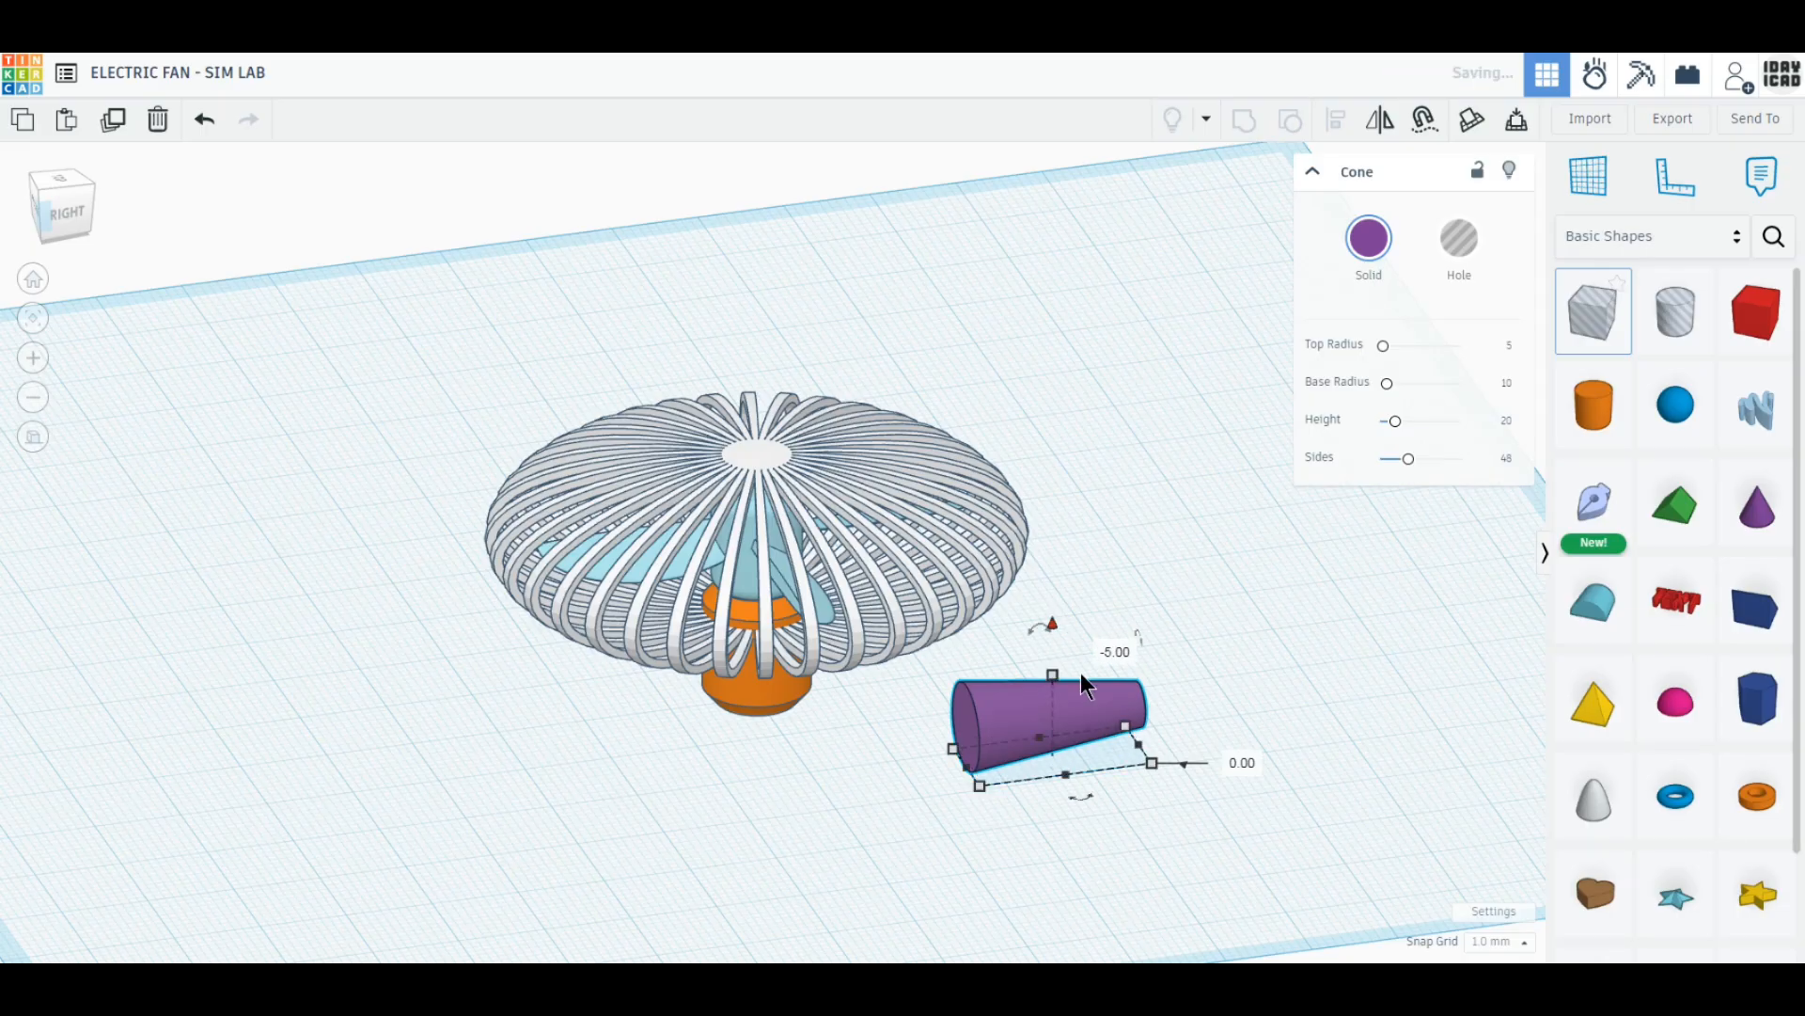
pyautogui.click(1092, 811)
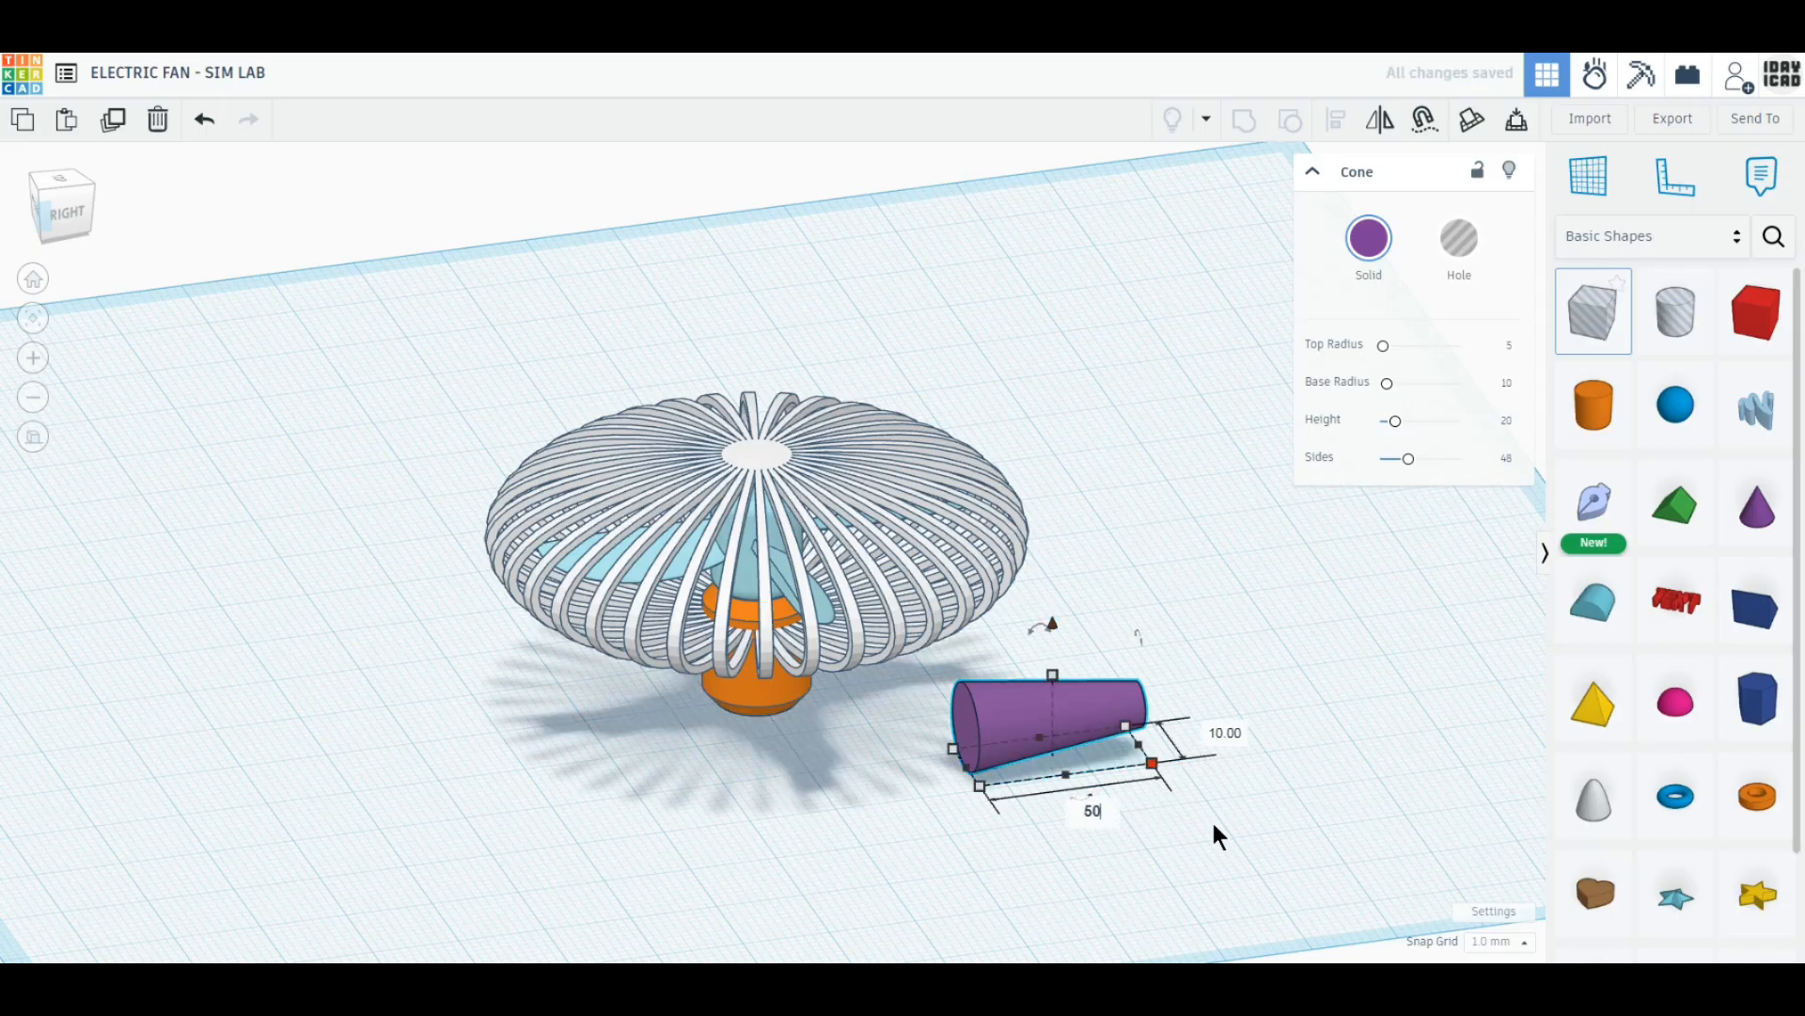
pyautogui.write('50')
pyautogui.press('Return')
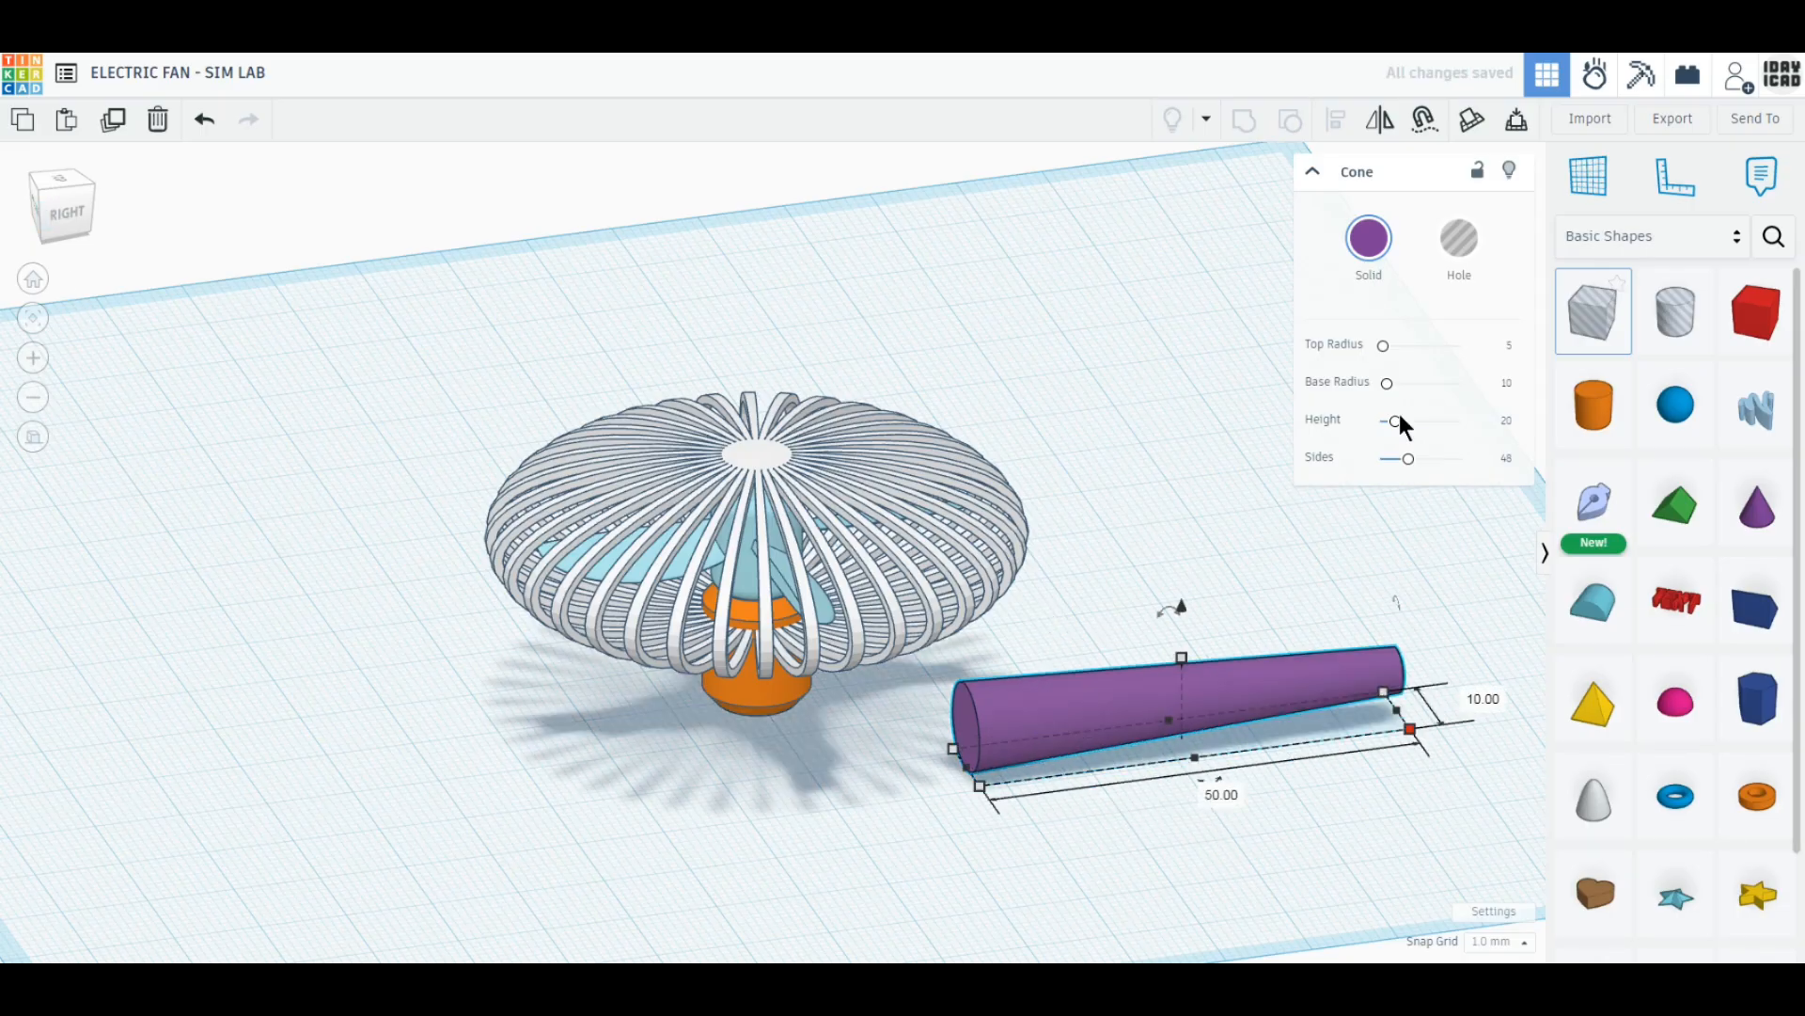
# Turn the cone into a hole, duplicate it beside the original, and make the copy a solid grey shape.
pyautogui.click(1460, 238)
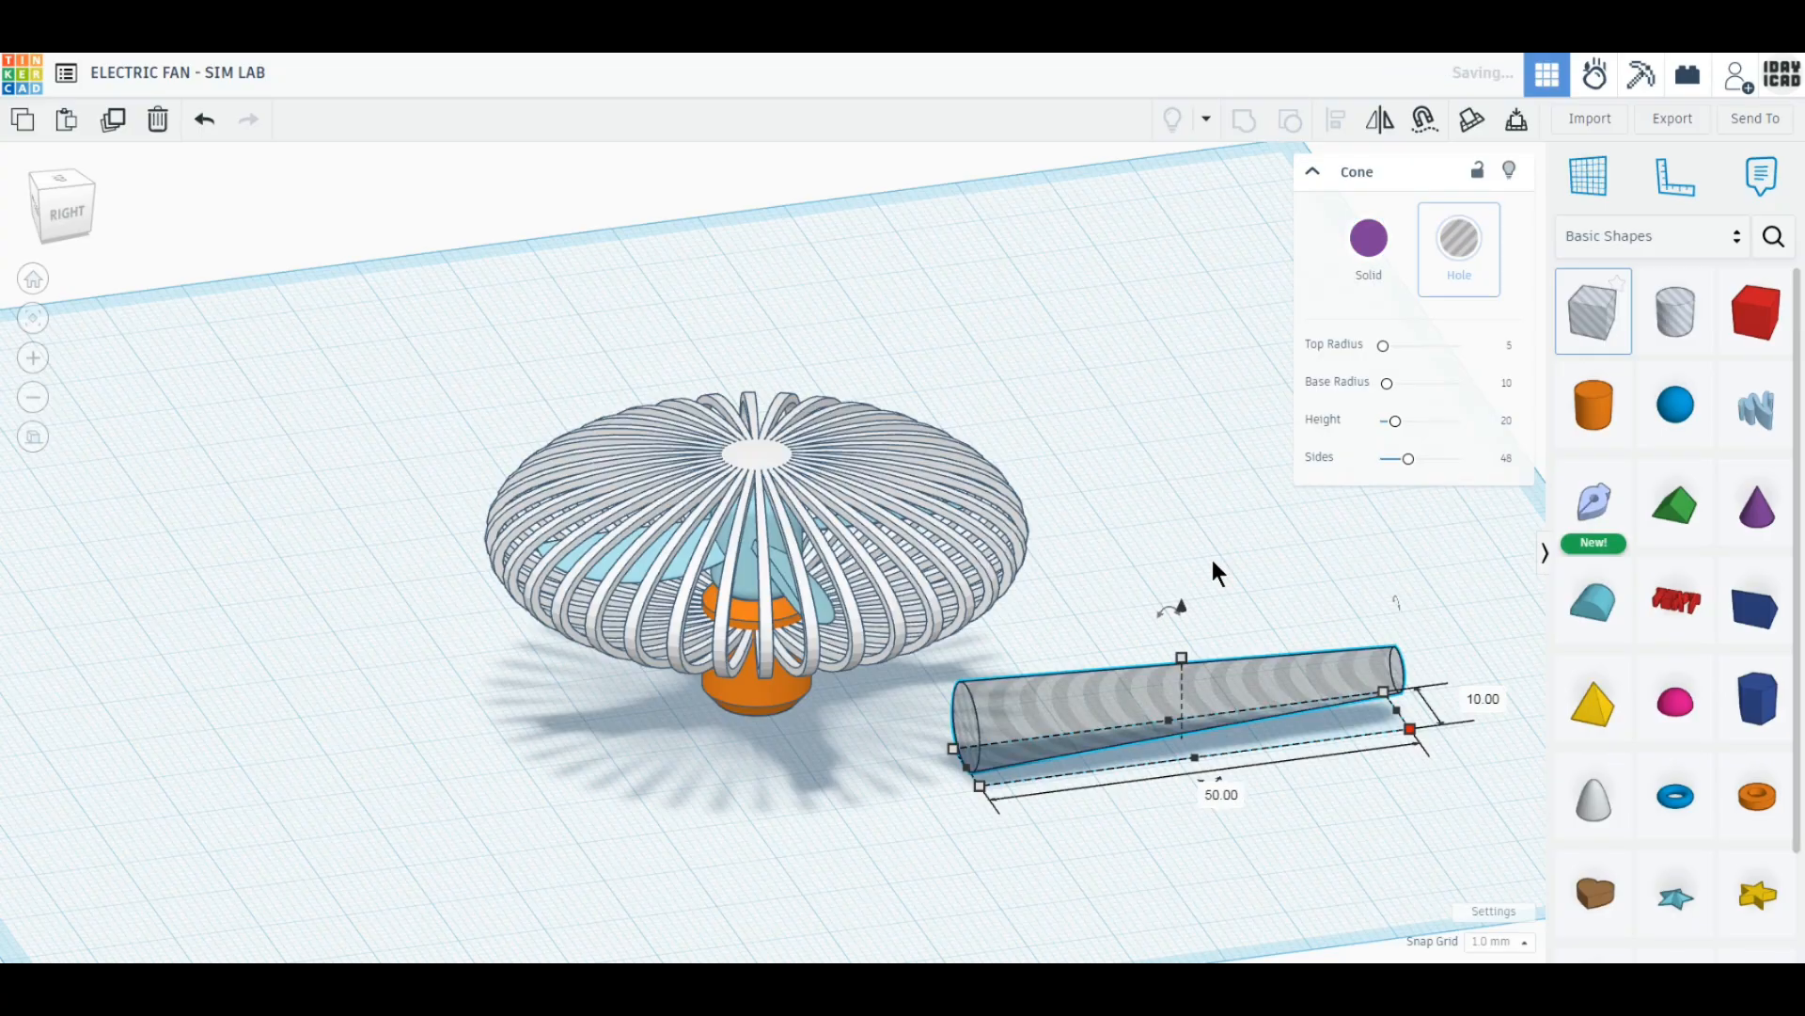
pyautogui.click(114, 120)
pyautogui.moveTo(1070, 711); pyautogui.dragTo(1165, 548)
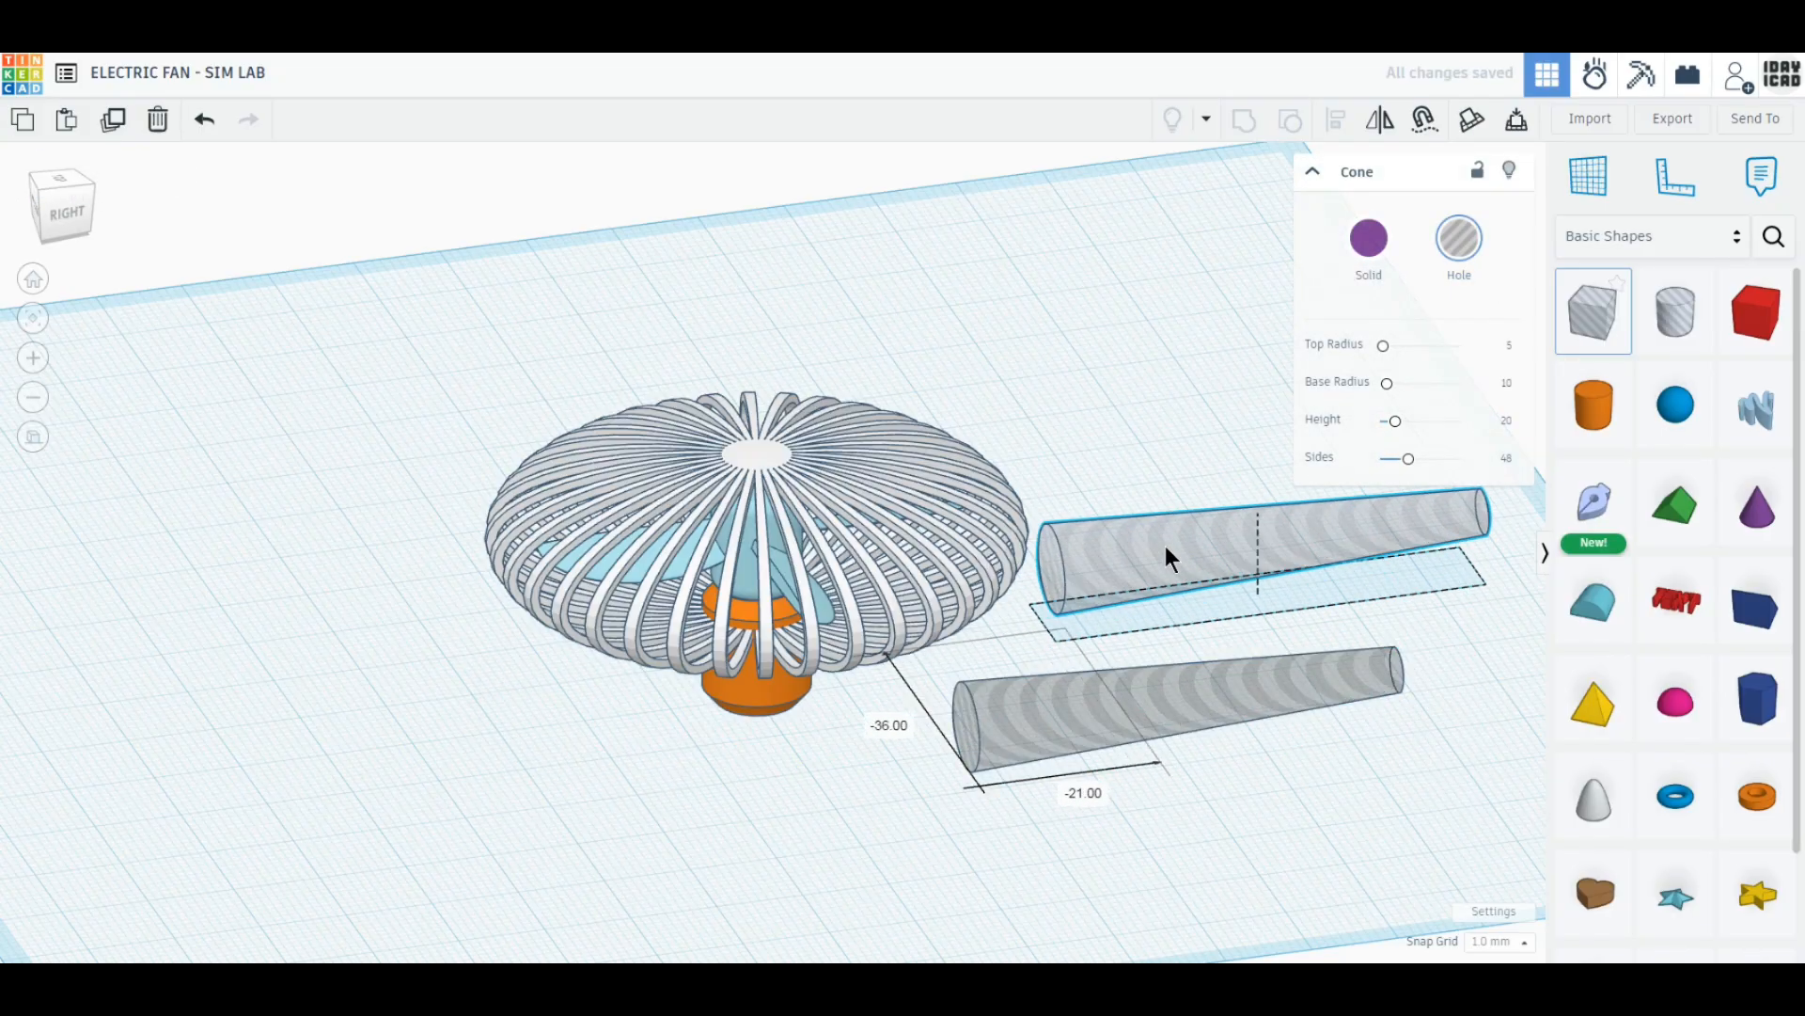
pyautogui.click(1369, 240)
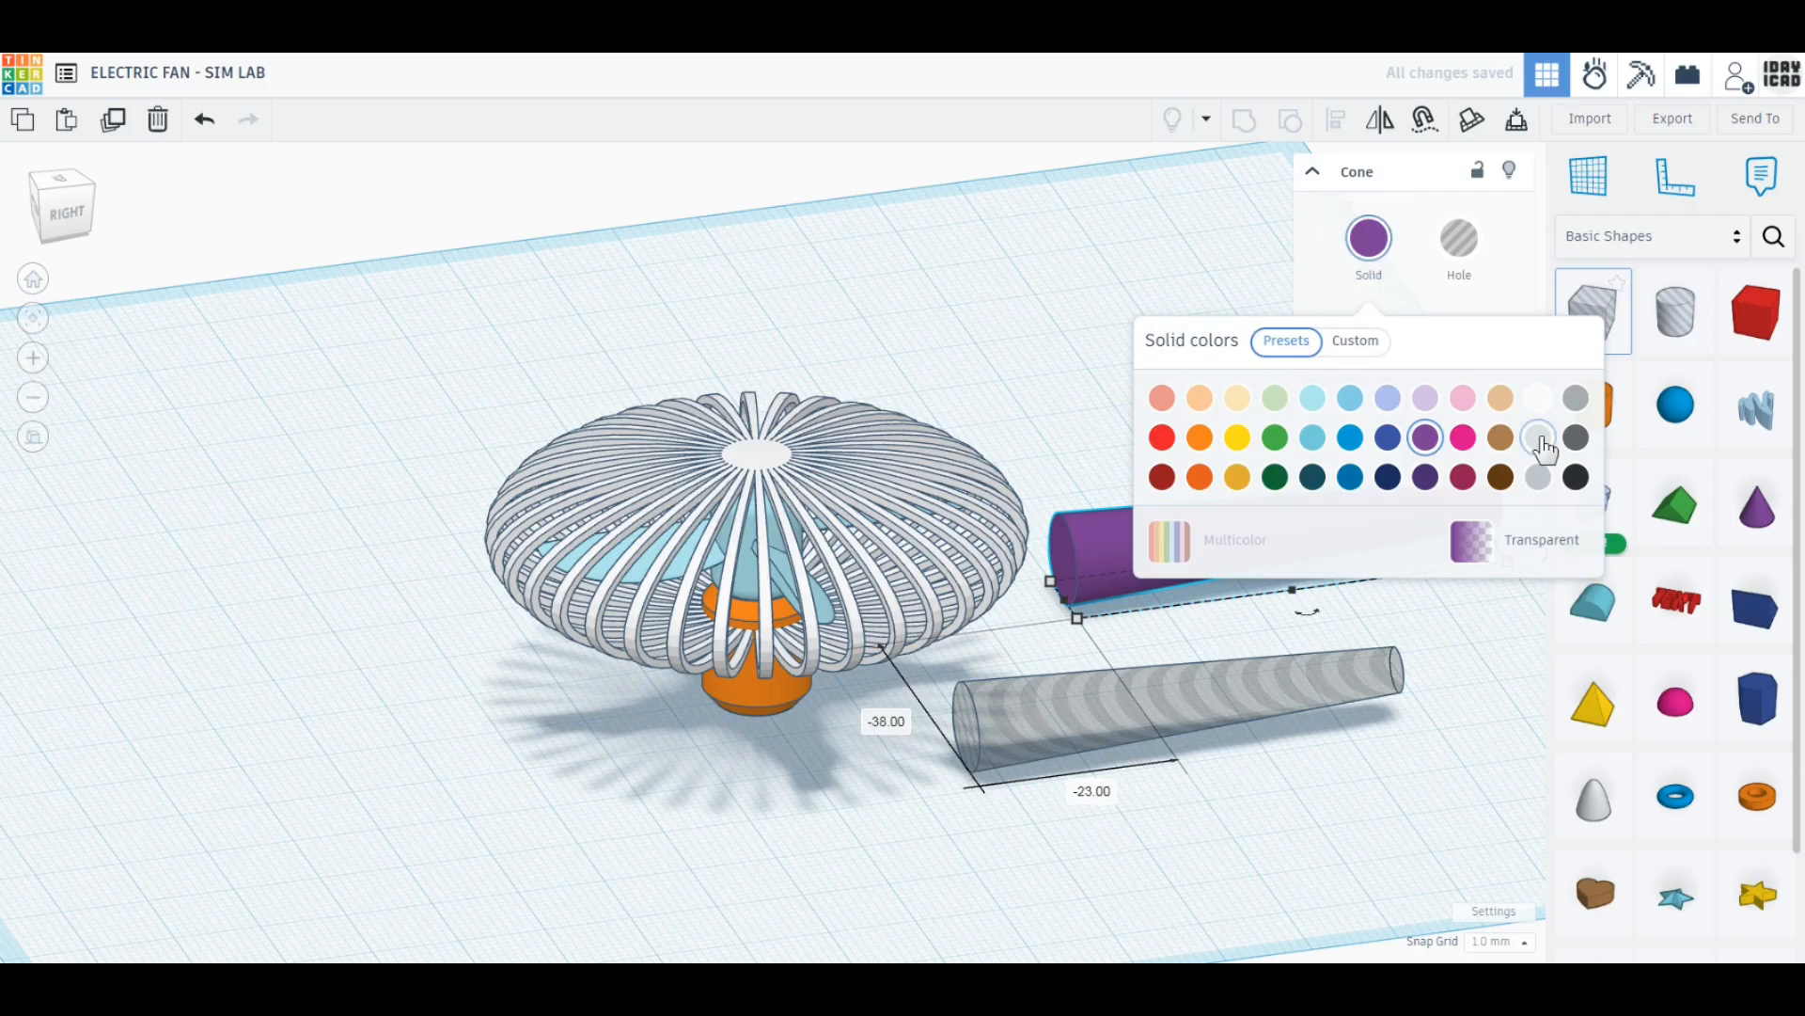
pyautogui.click(1576, 398)
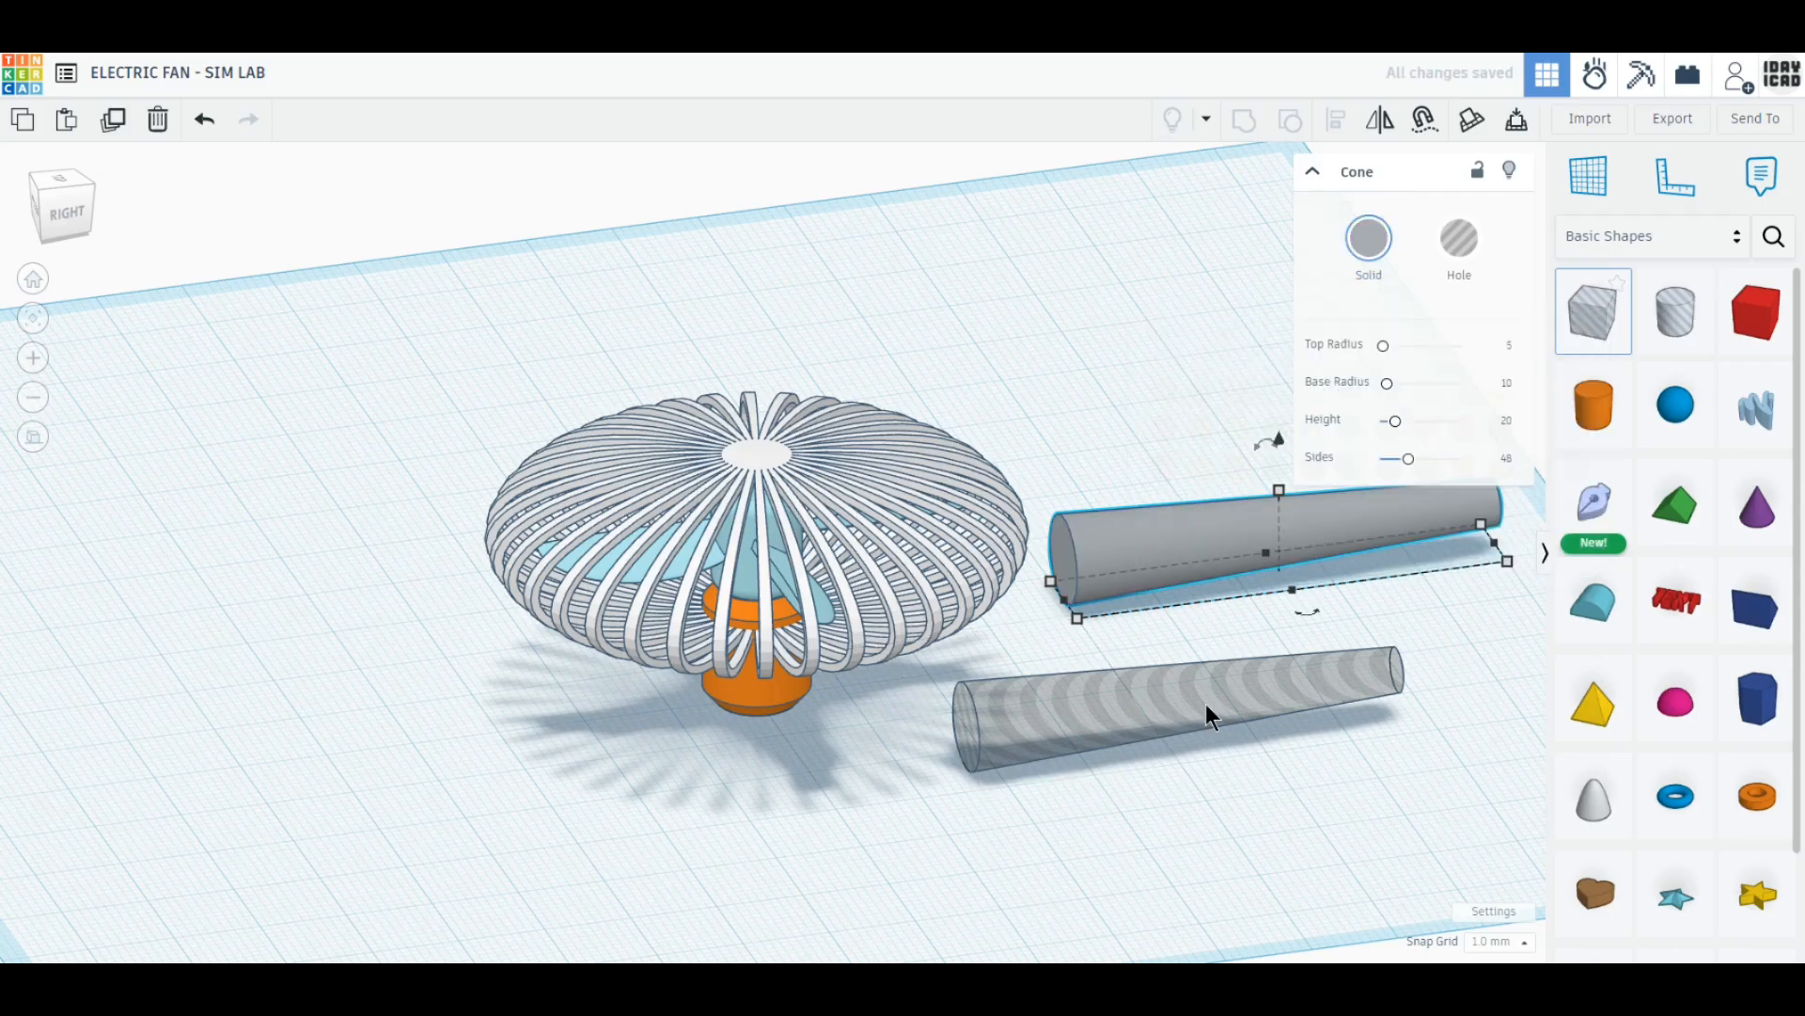
# Move the hole cone so its narrow end overlaps the motor housing, centred on the fan in the top view.
pyautogui.moveTo(1206, 707); pyautogui.dragTo(543, 669)
pyautogui.click(64, 213)
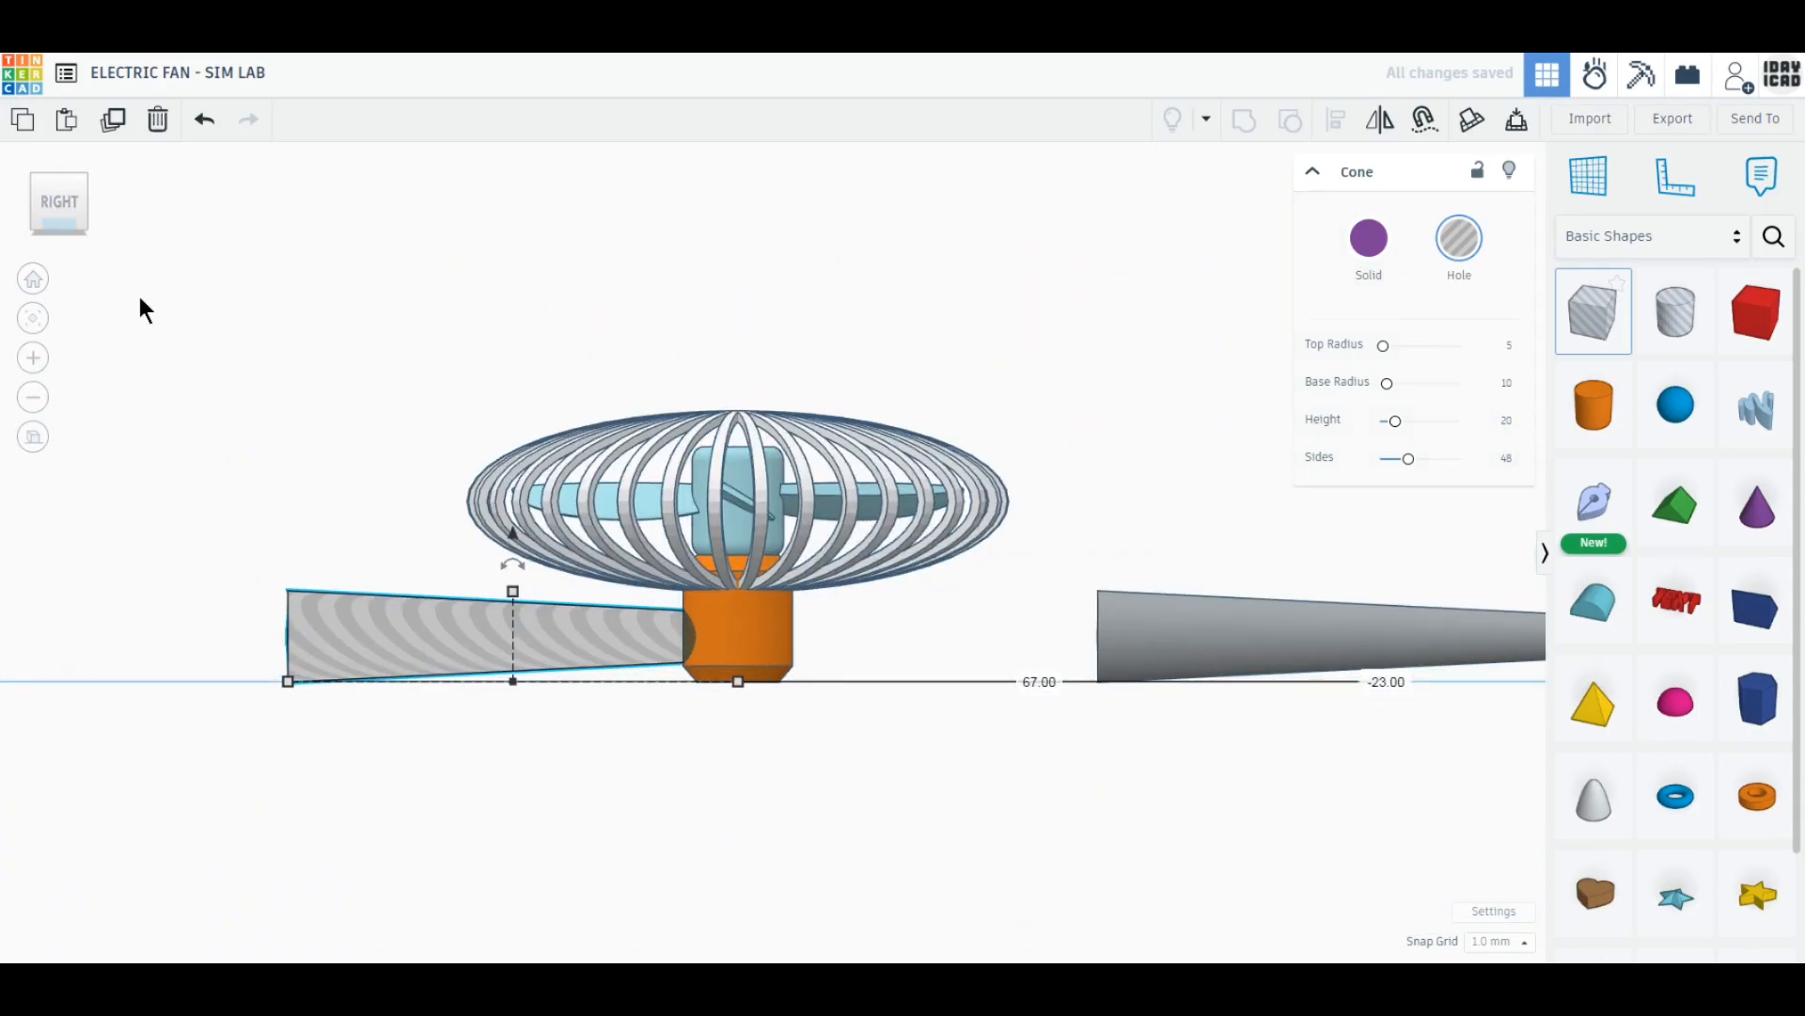
pyautogui.click(58, 172)
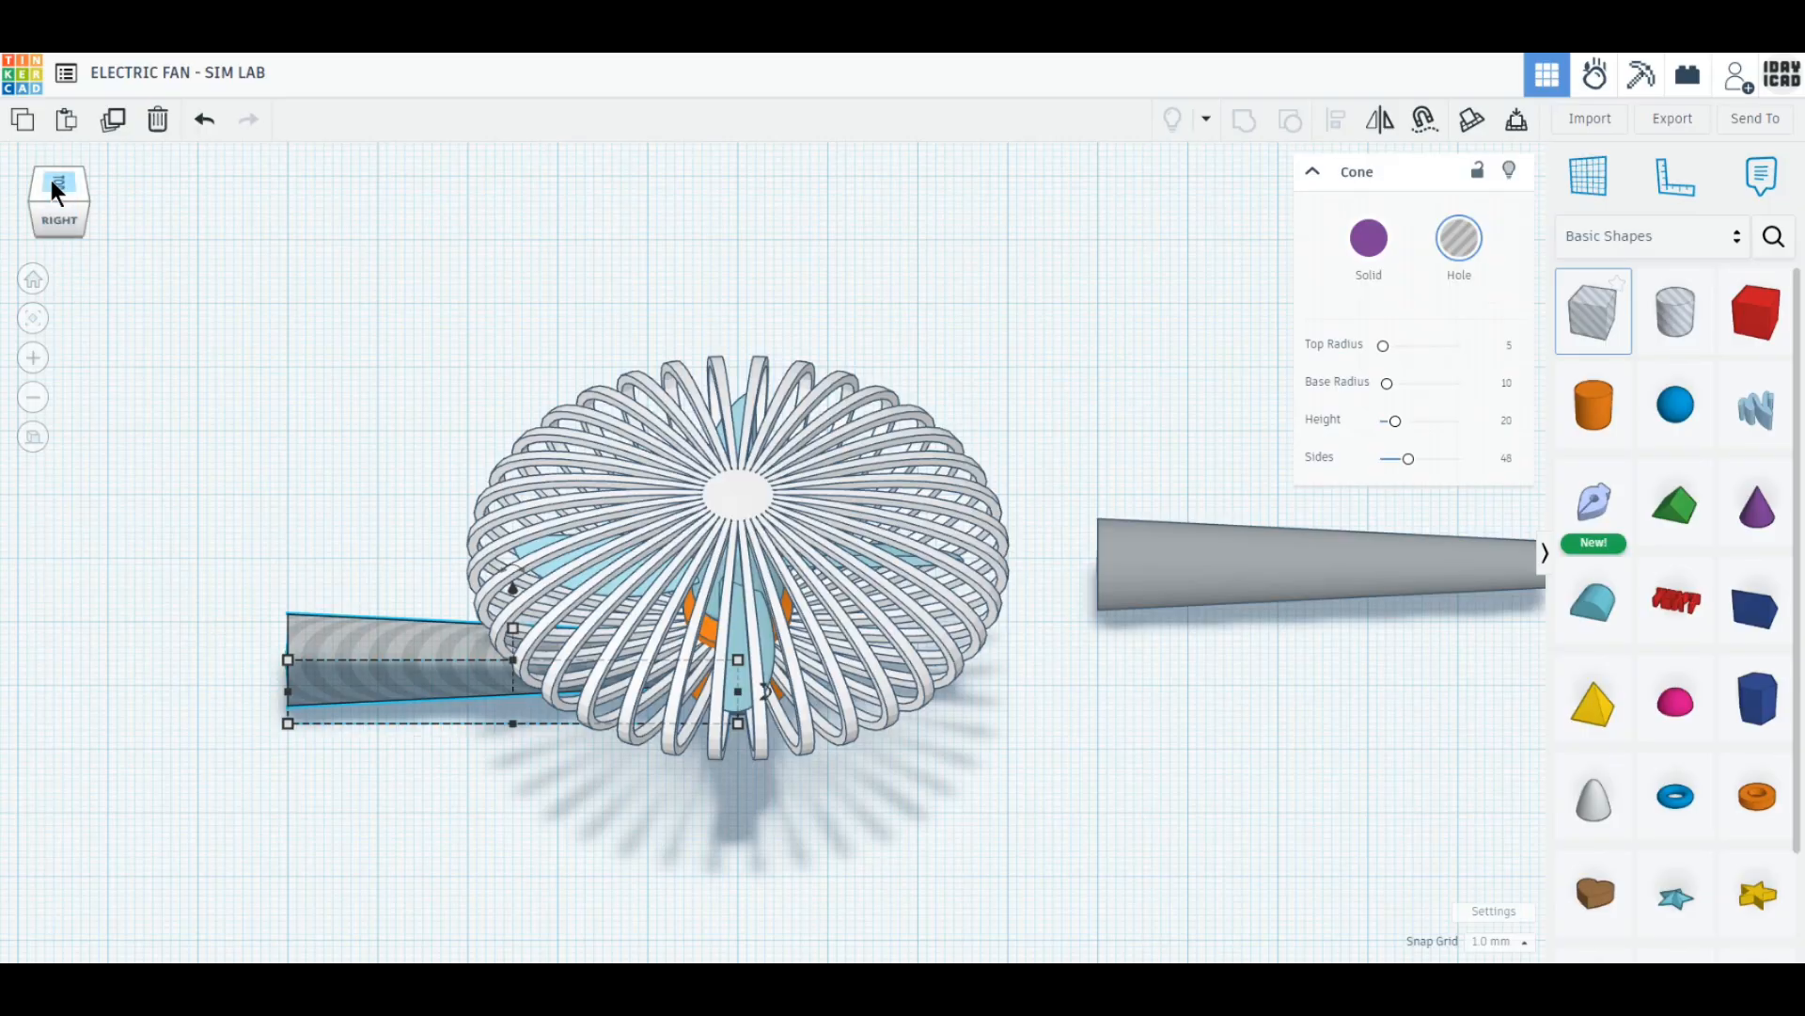
pyautogui.click(51, 179)
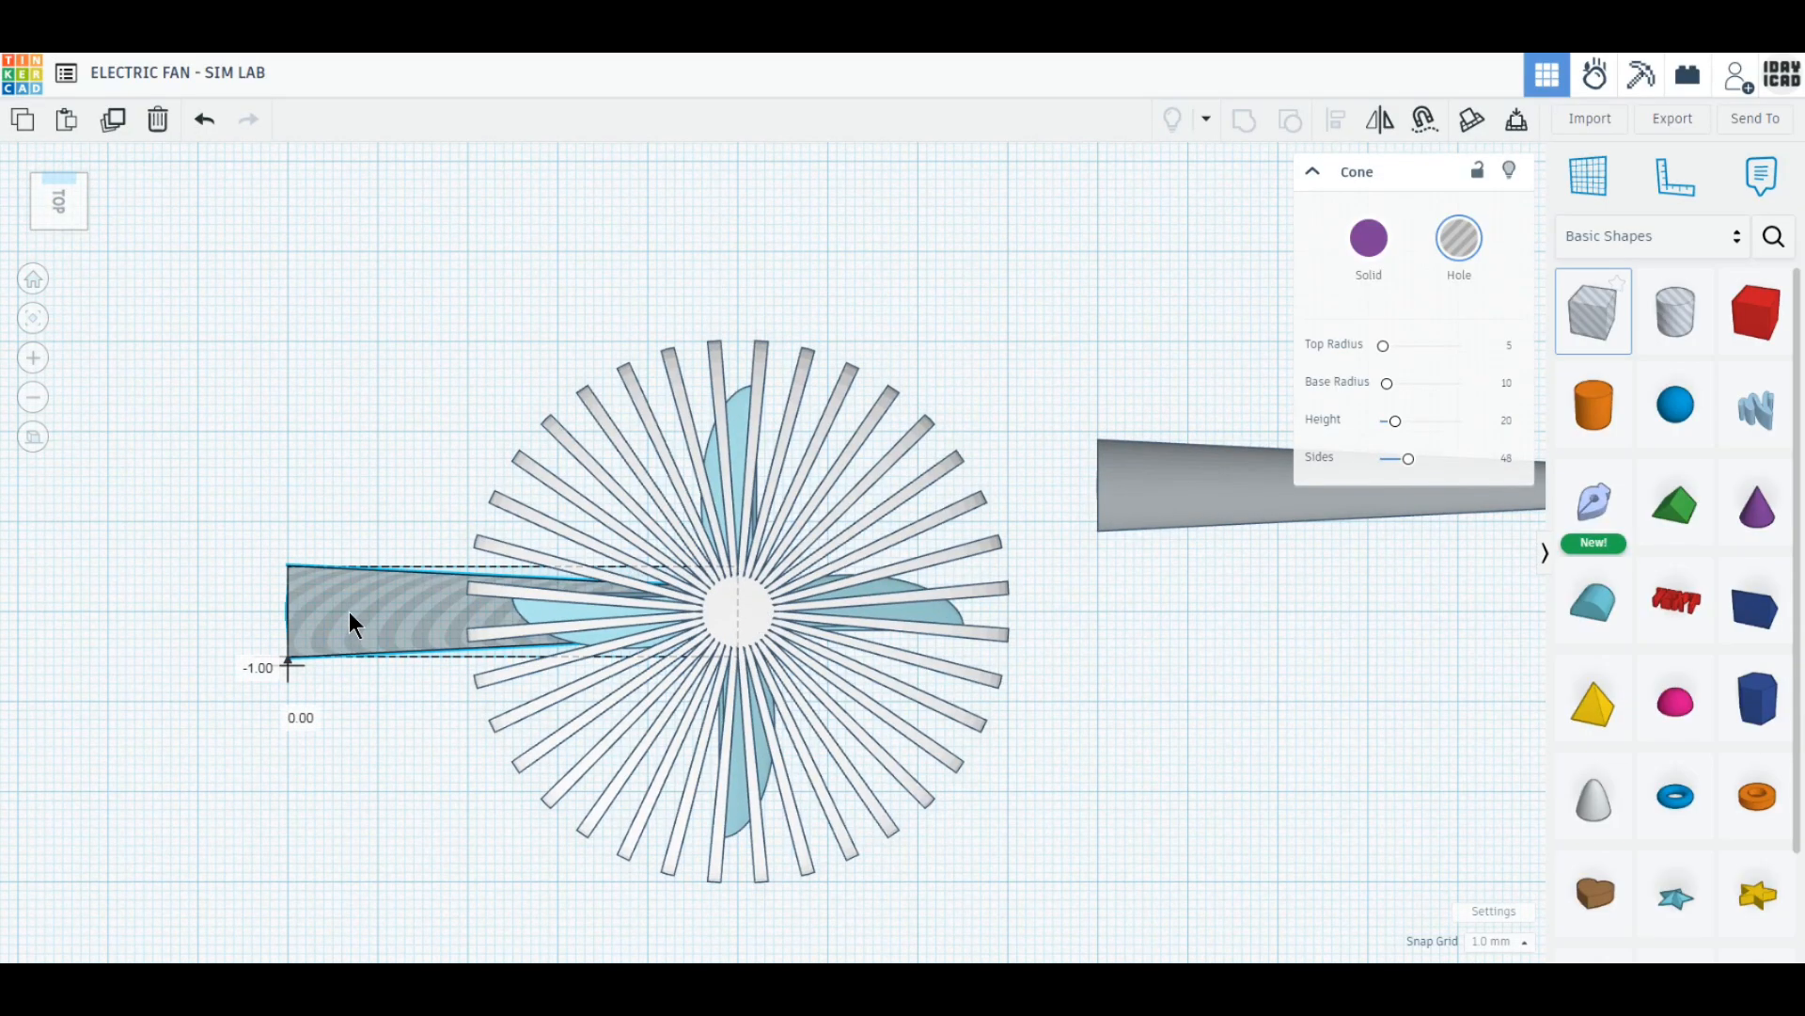
pyautogui.click(348, 611)
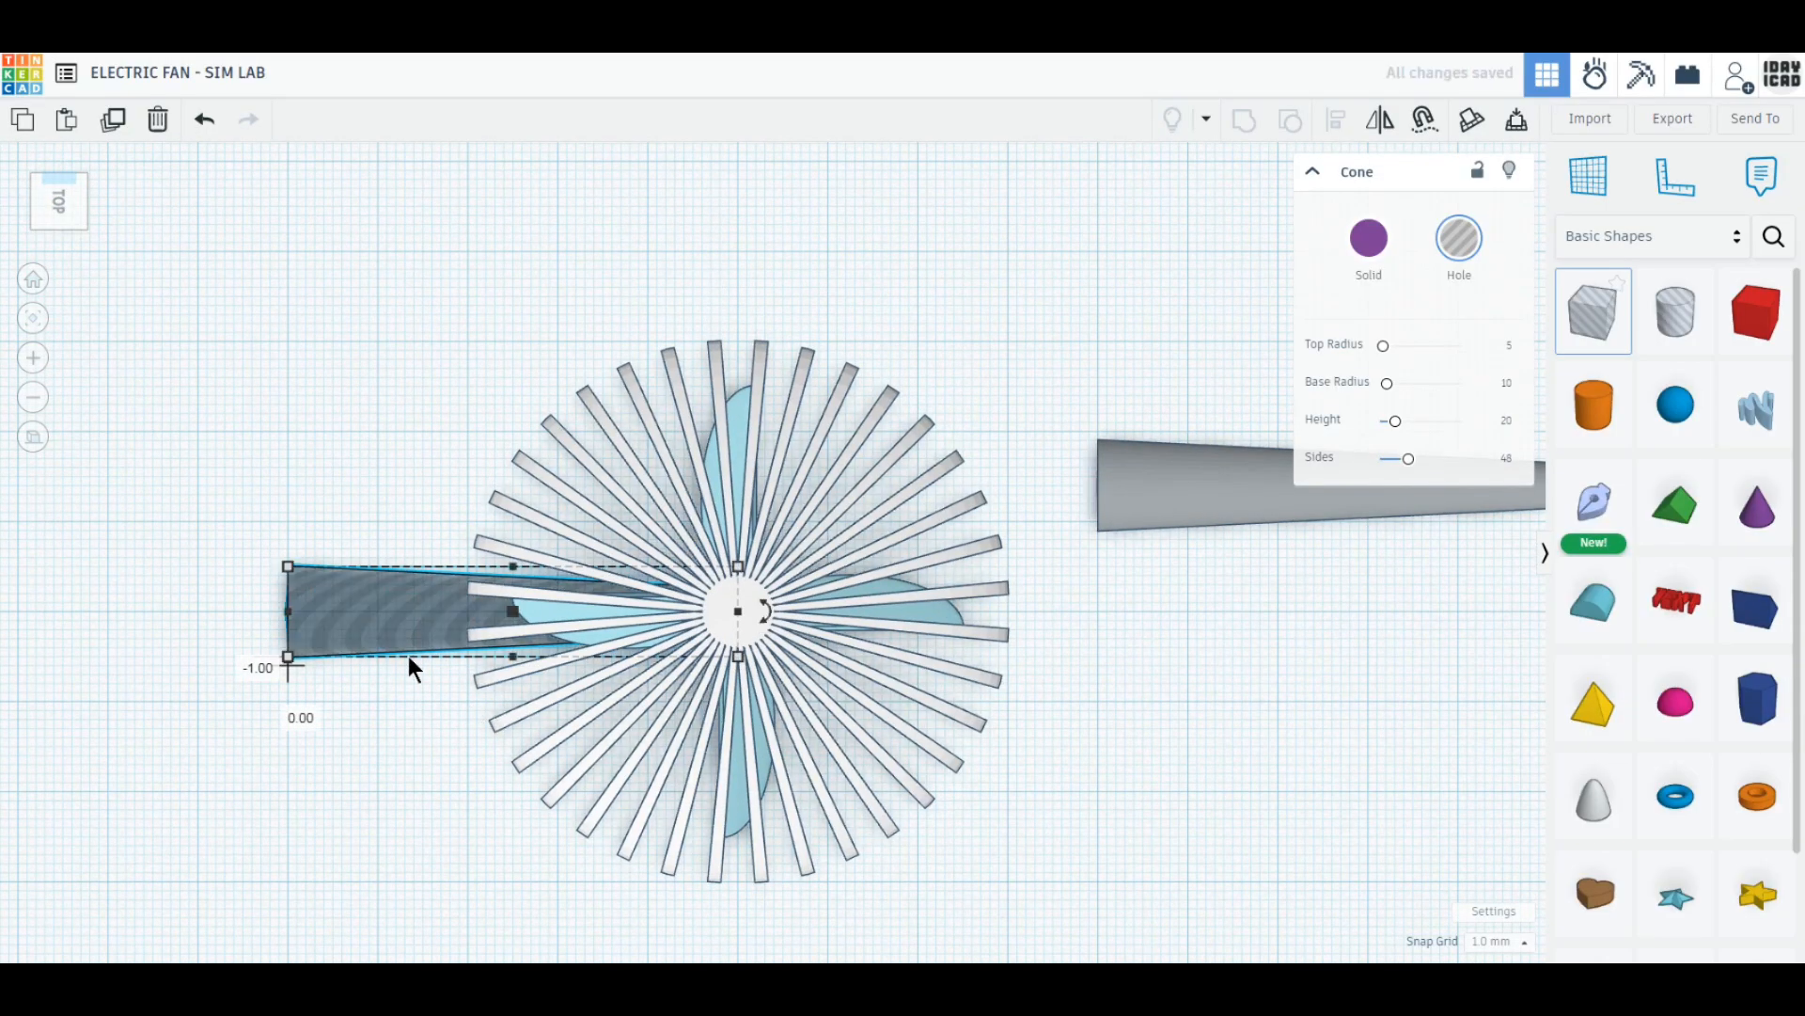
# Group the guard, motor housing and hole cone to cut the housing, and colour the group white.
pyautogui.click(56, 232)
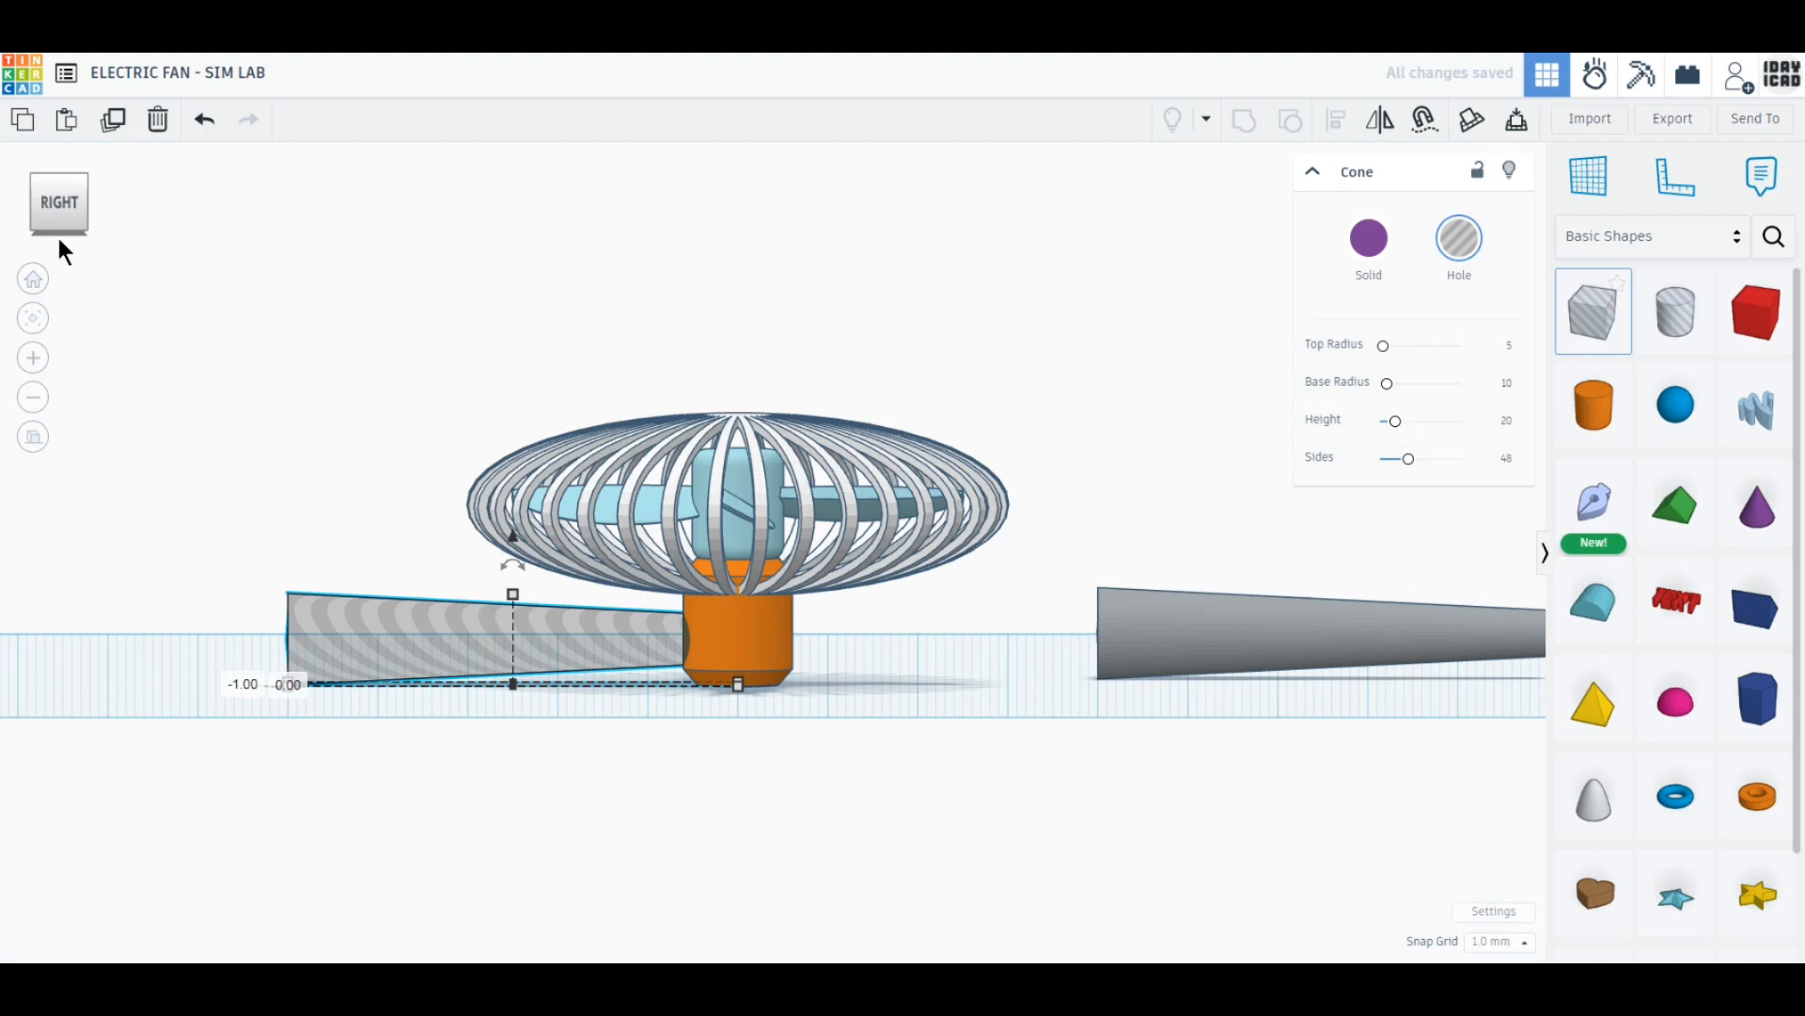
pyautogui.keyDown('shift'); pyautogui.click(657, 575); pyautogui.keyUp('shift')
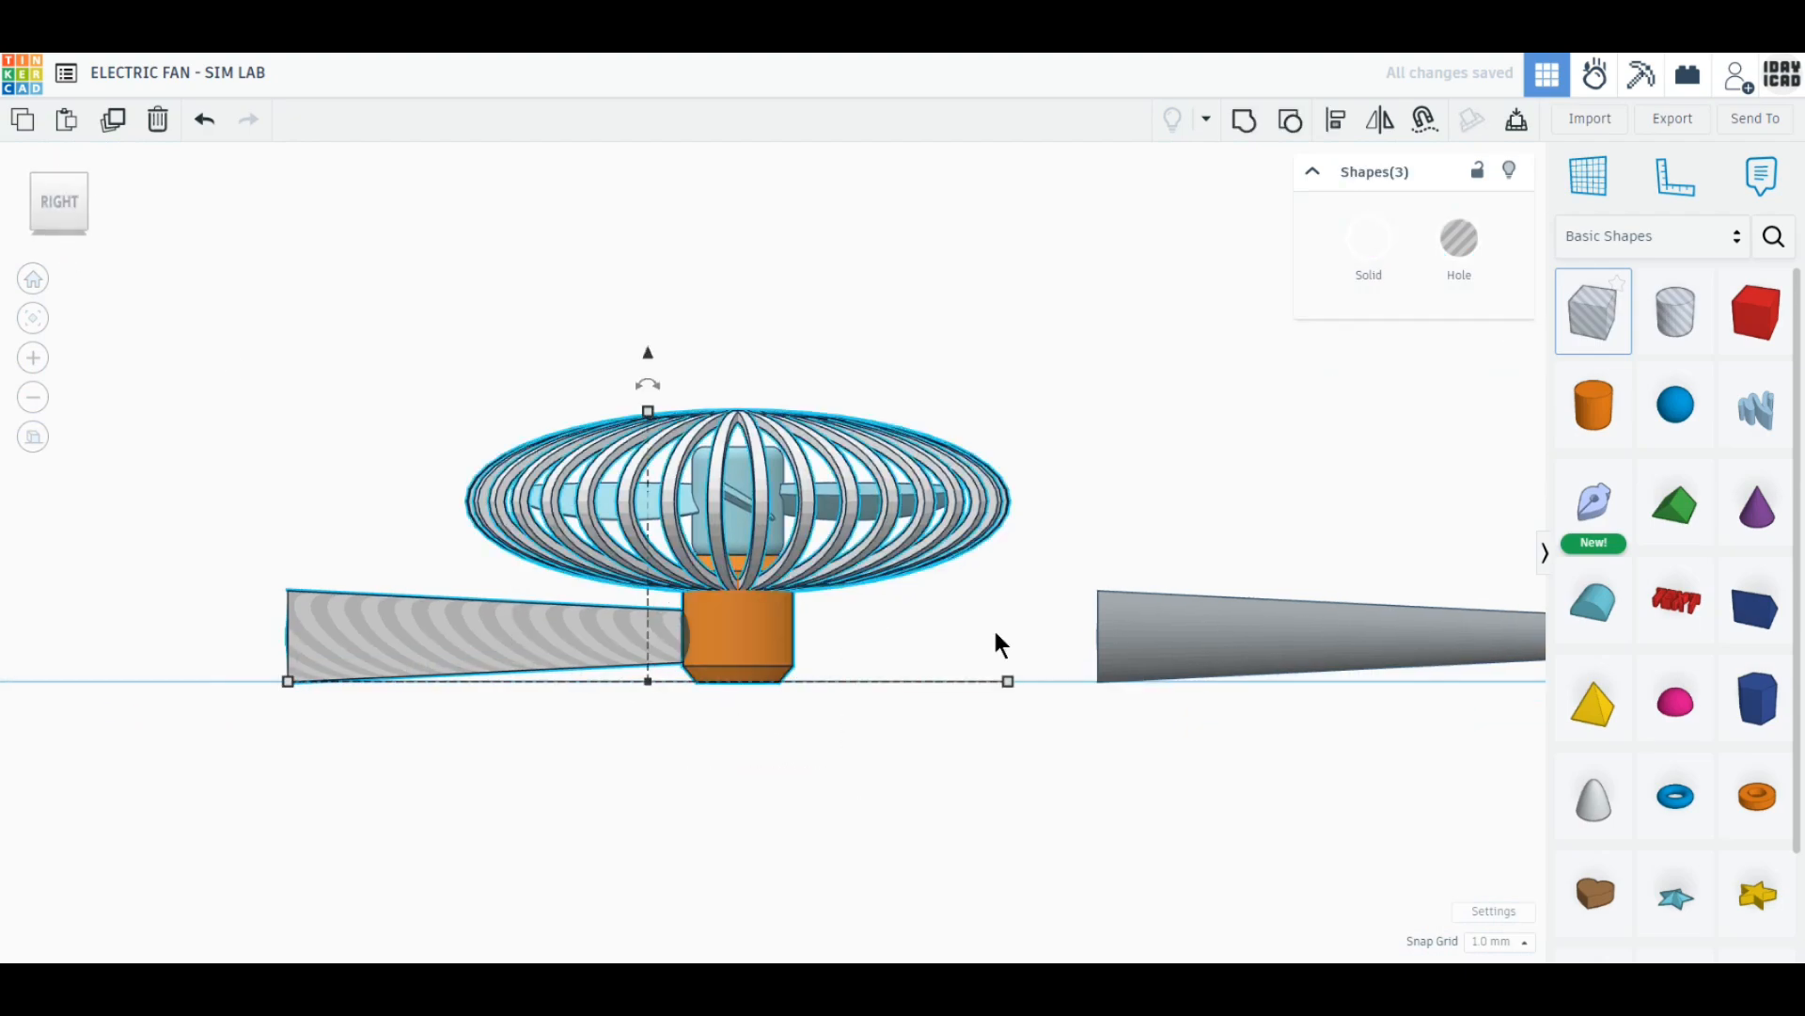
pyautogui.click(1245, 122)
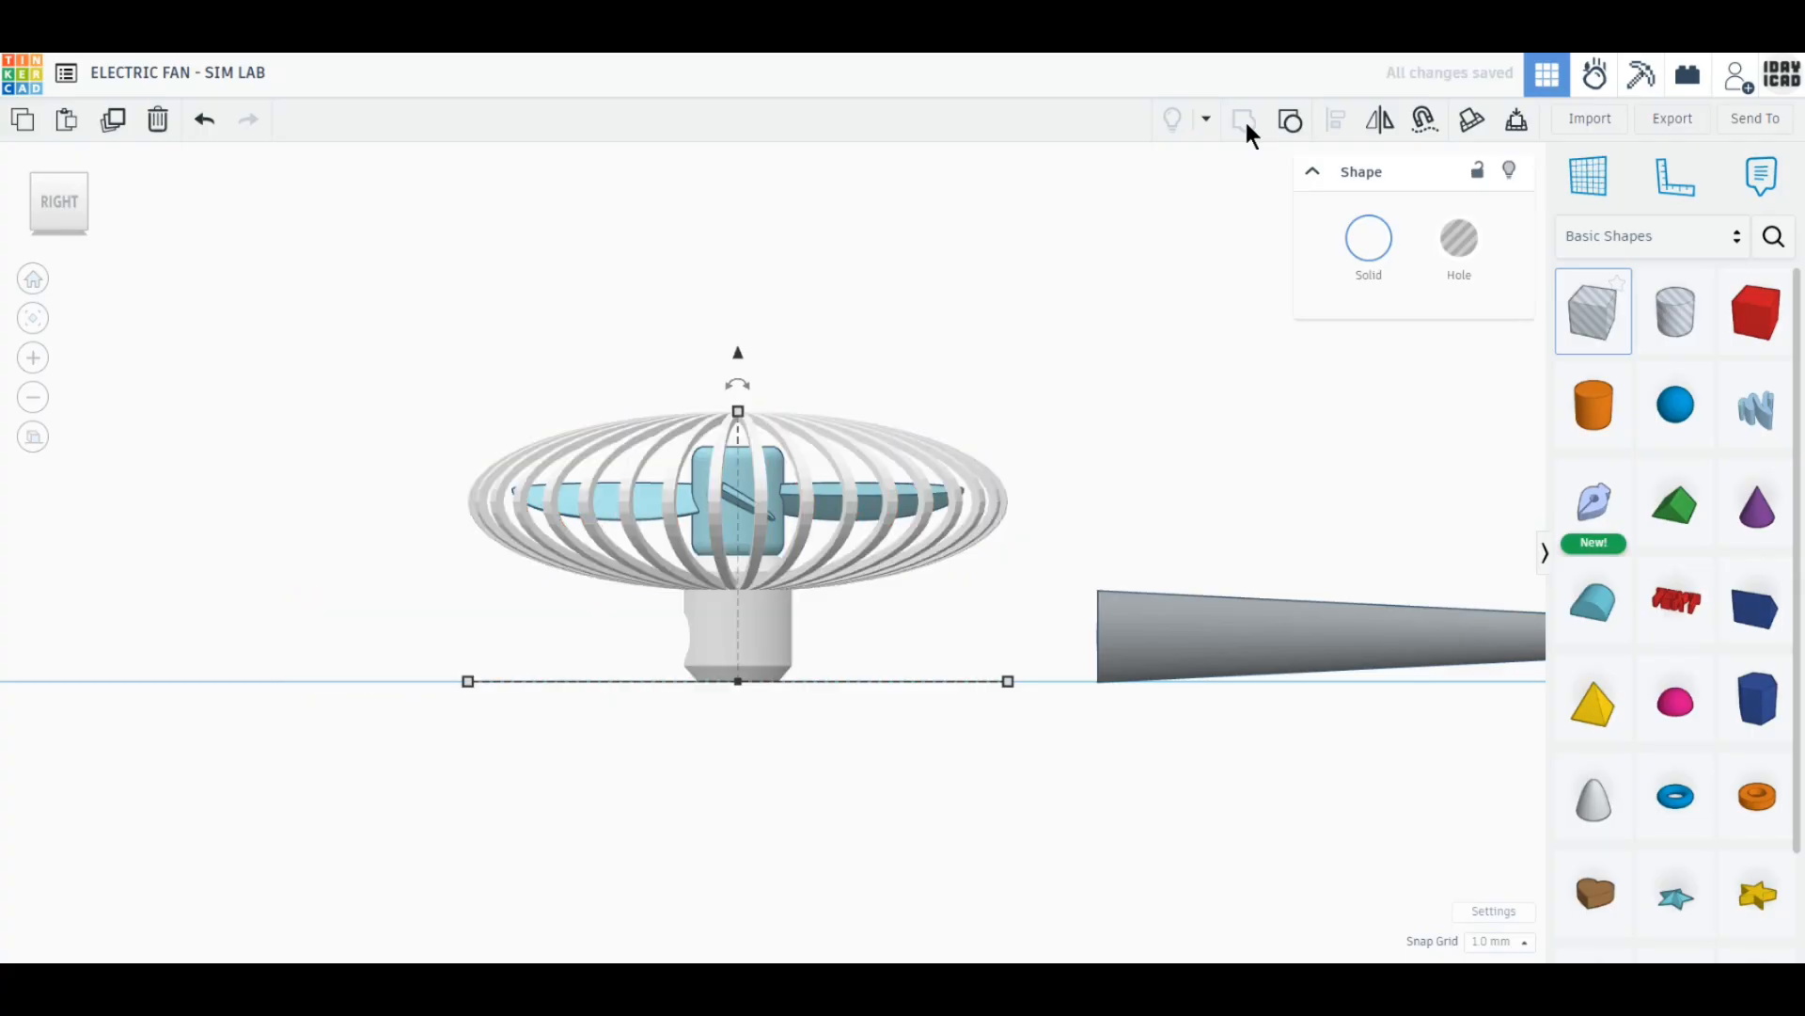
pyautogui.click(1364, 242)
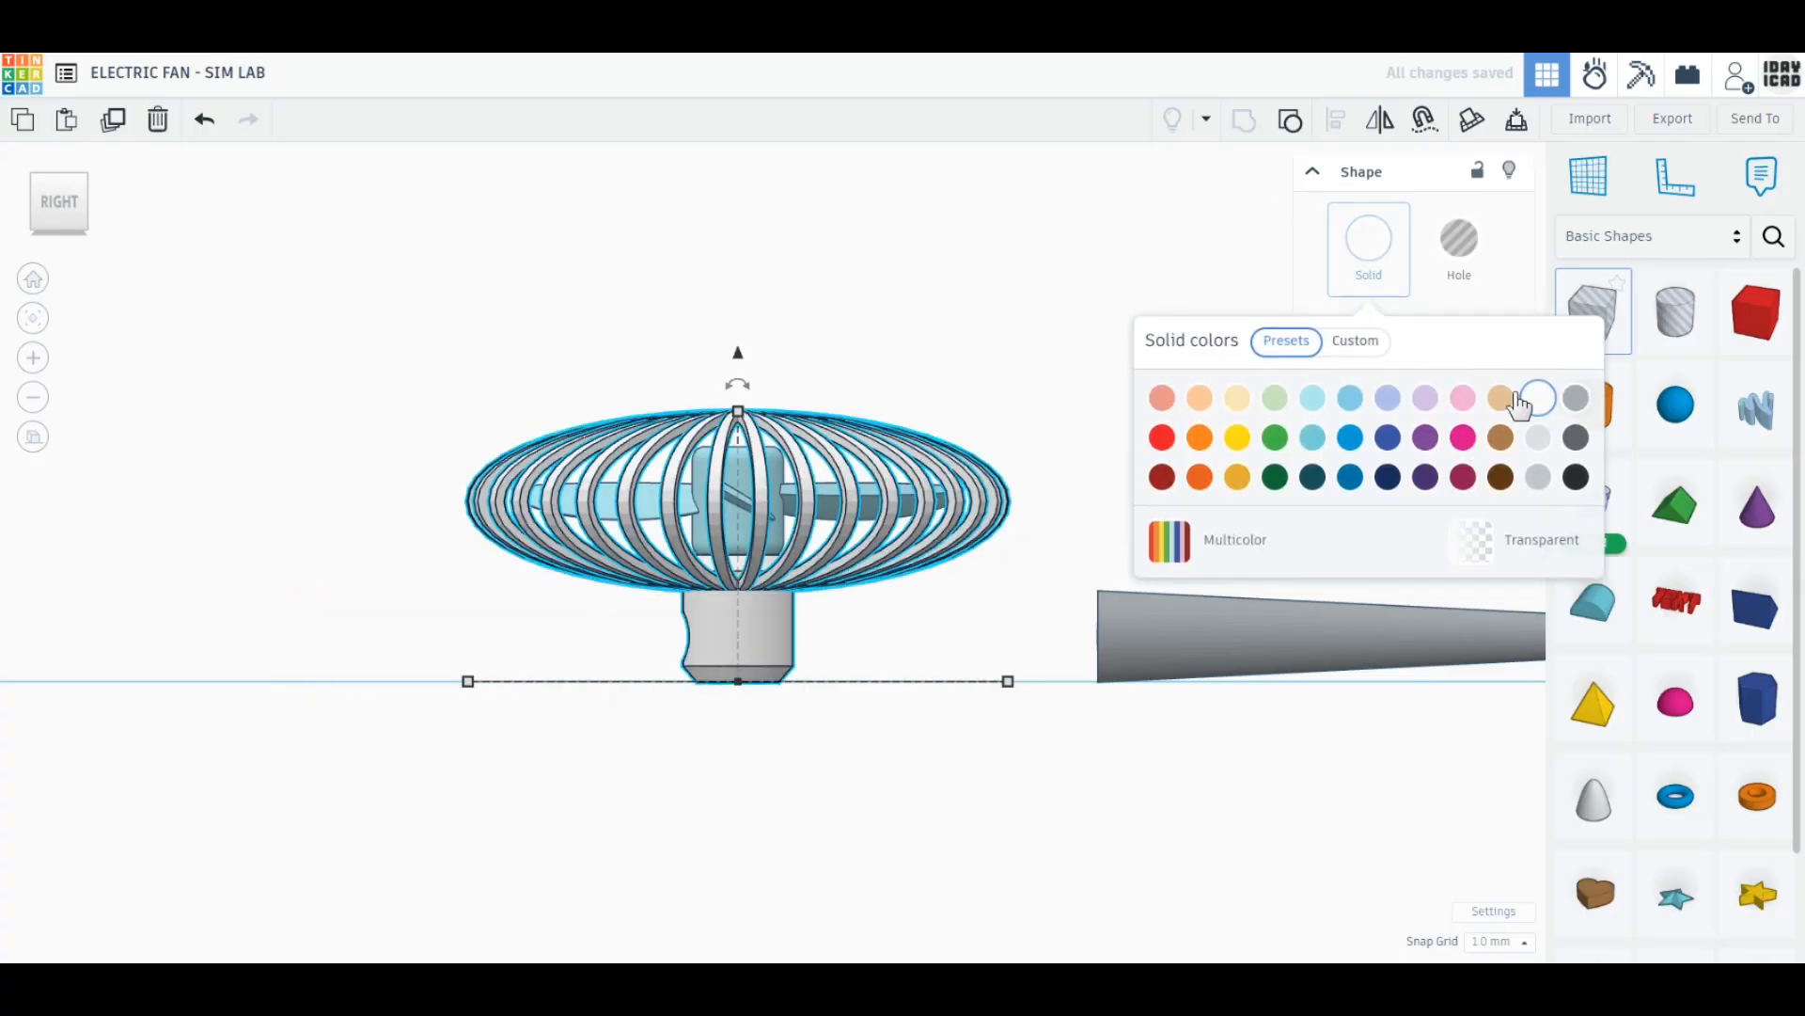
pyautogui.click(1539, 397)
pyautogui.click(127, 286)
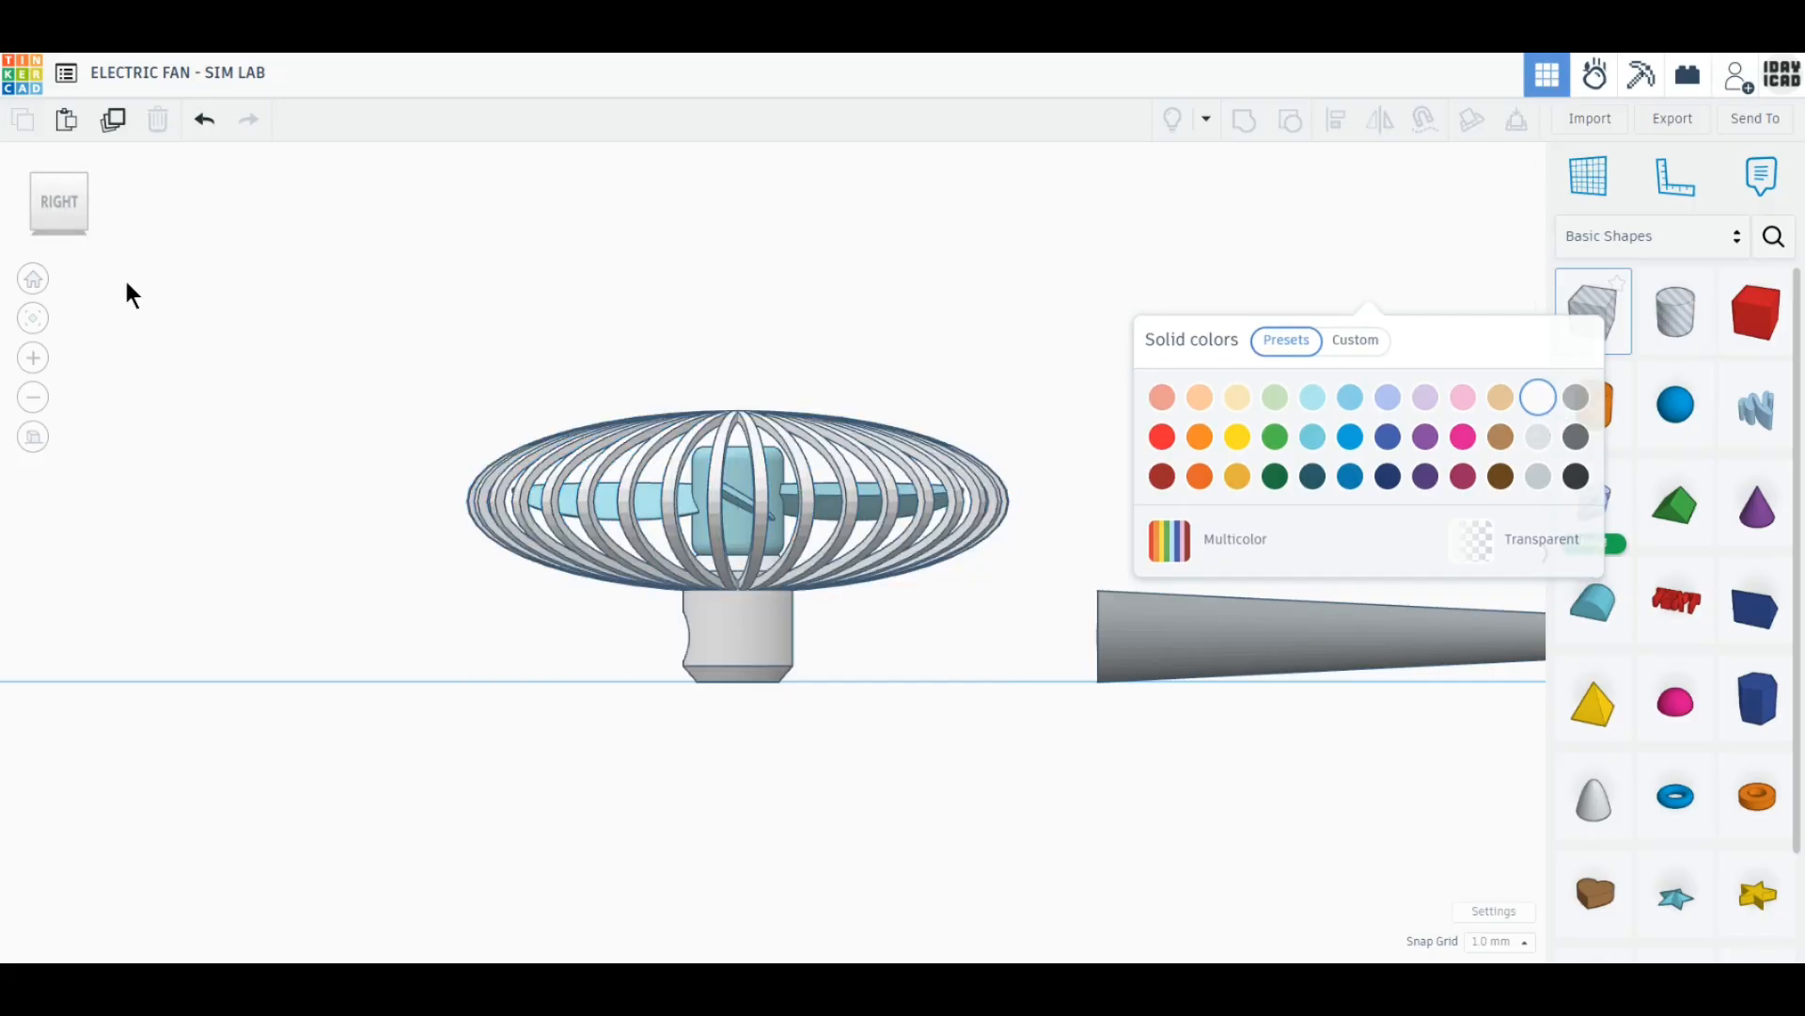
# Move the solid grey cone into the cut in the motor housing, aligned with the fan's centre in the top view.
pyautogui.click(50, 177)
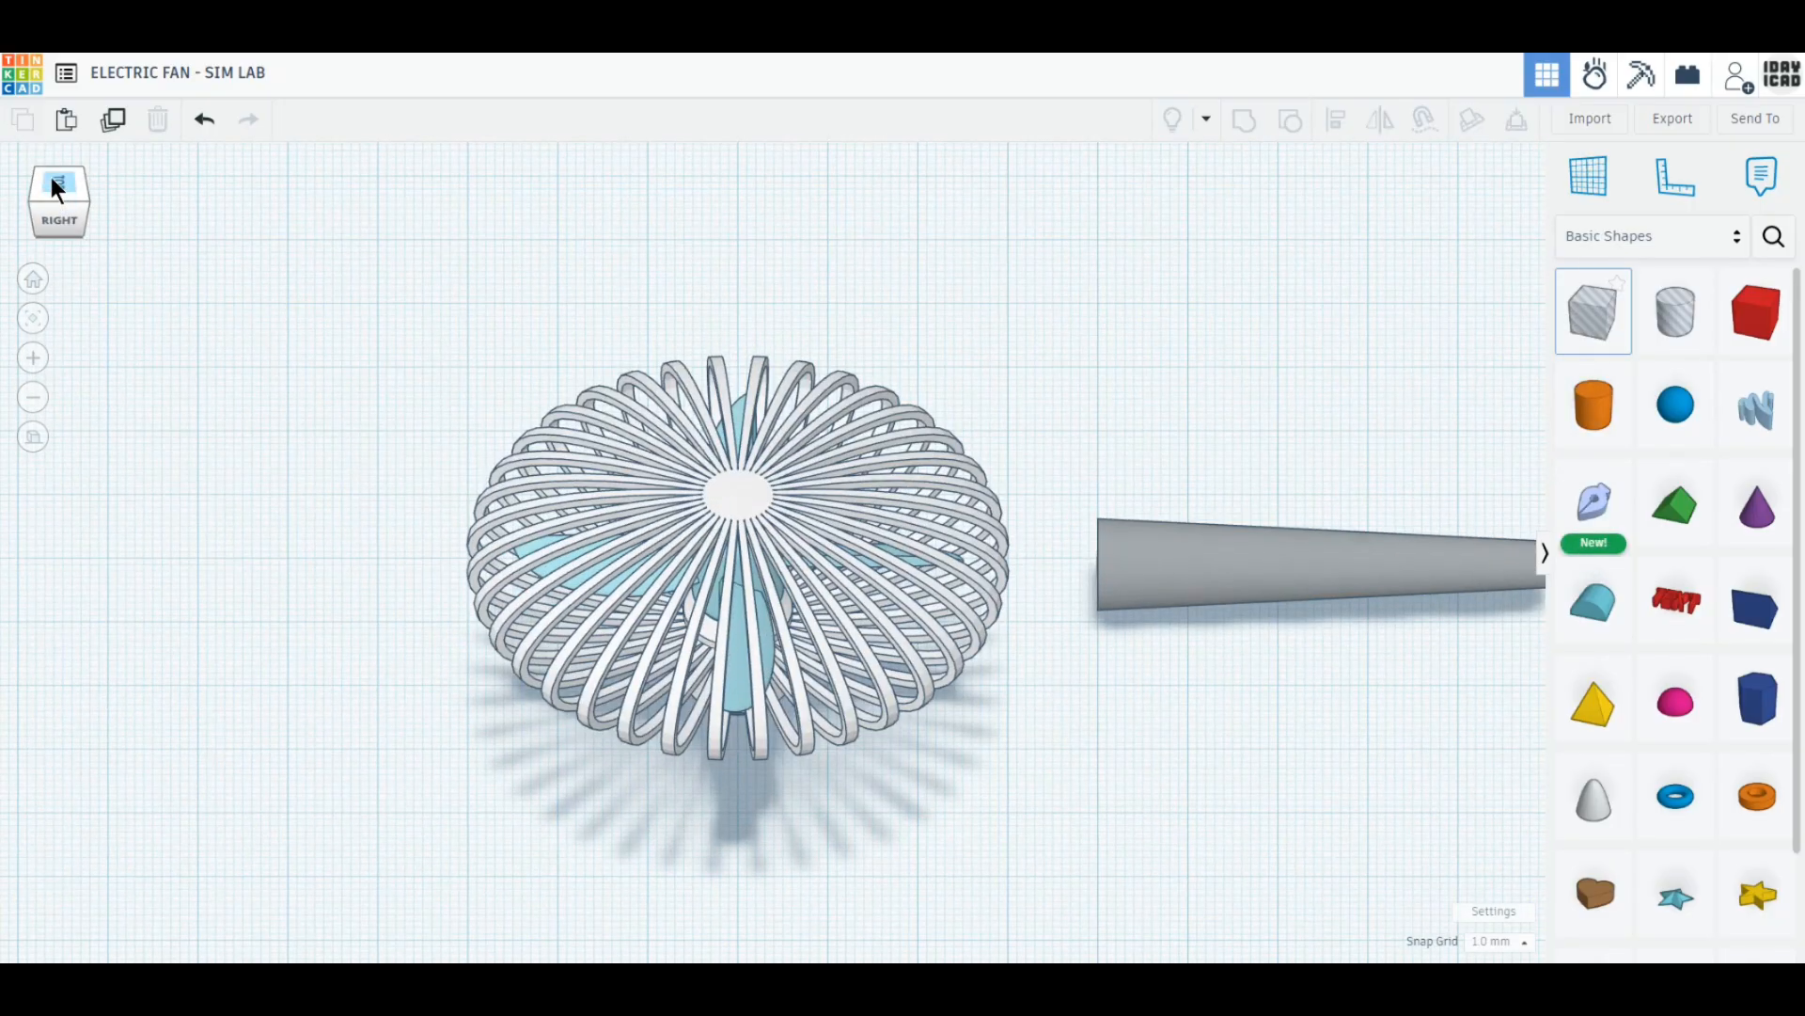
pyautogui.moveTo(1209, 498); pyautogui.dragTo(404, 623)
pyautogui.press('Up')
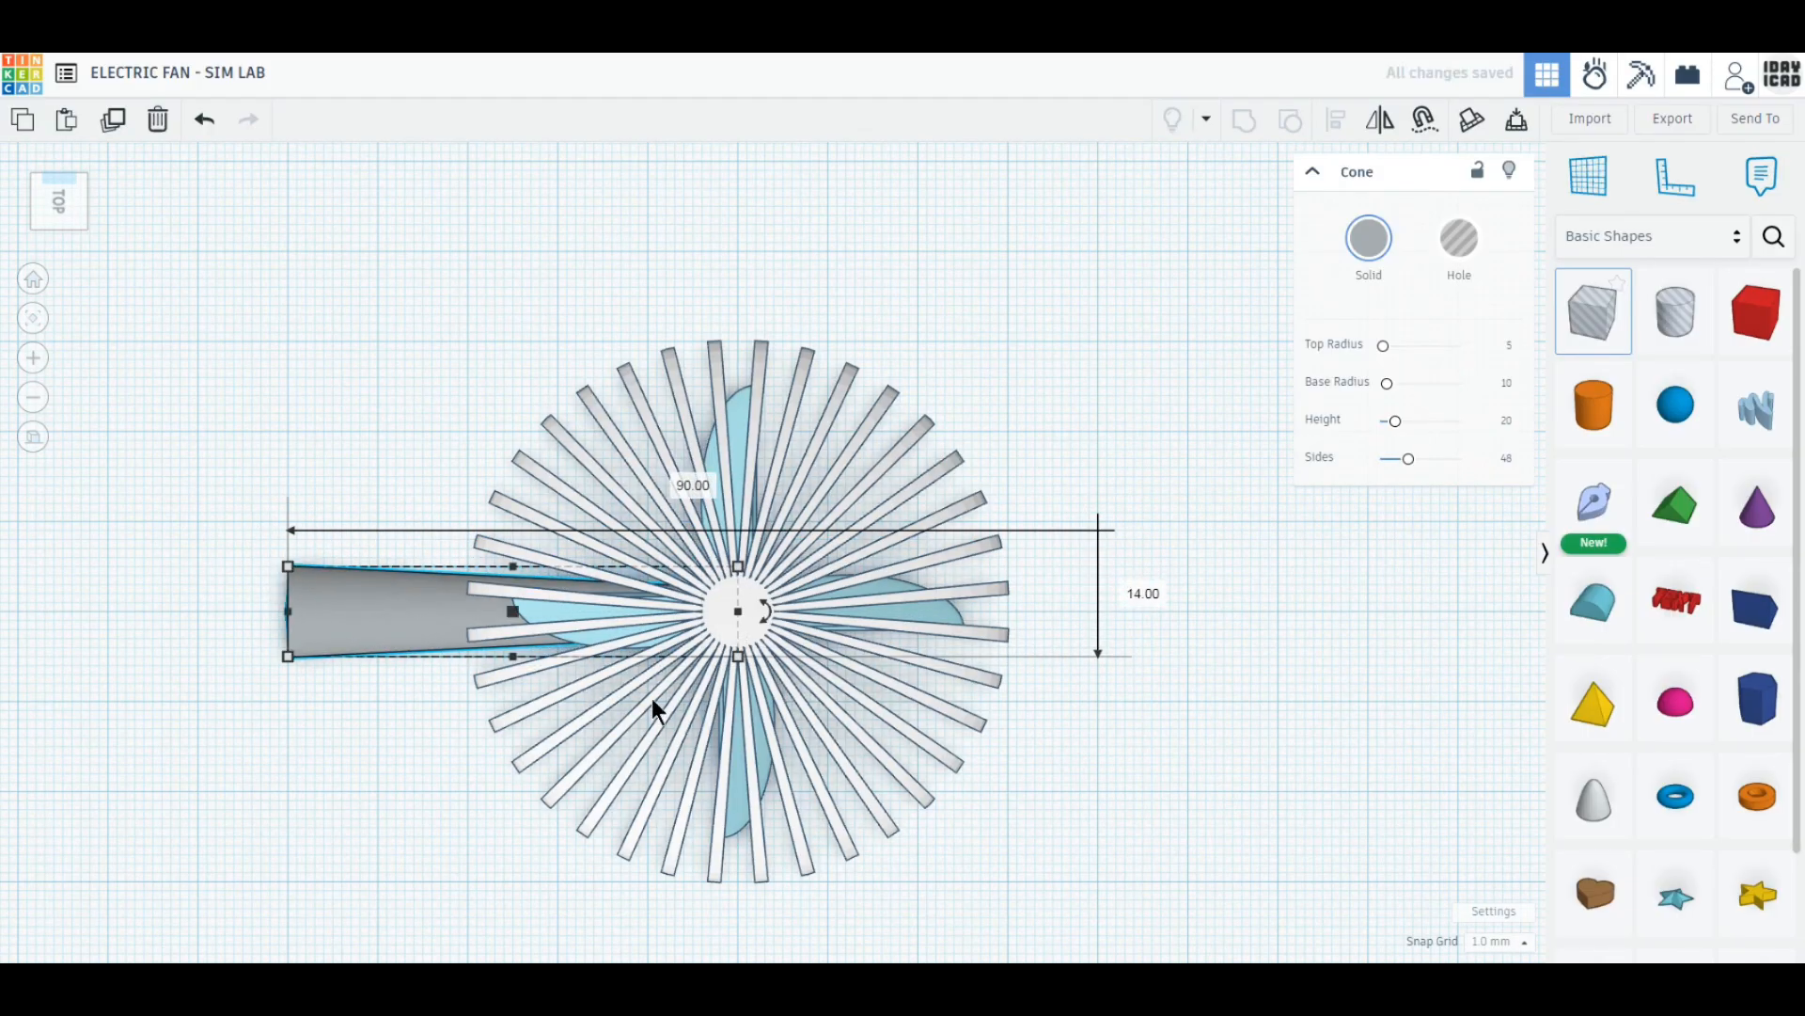
# Select all the fan parts, rotate them 90° so the stand points down, and raise them 25 mm.
pyautogui.scroll(-4, 652, 697)
pyautogui.moveTo(983, 840); pyautogui.dragTo(488, 451)
pyautogui.moveTo(563, 688); pyautogui.dragTo(641, 466, button='right')
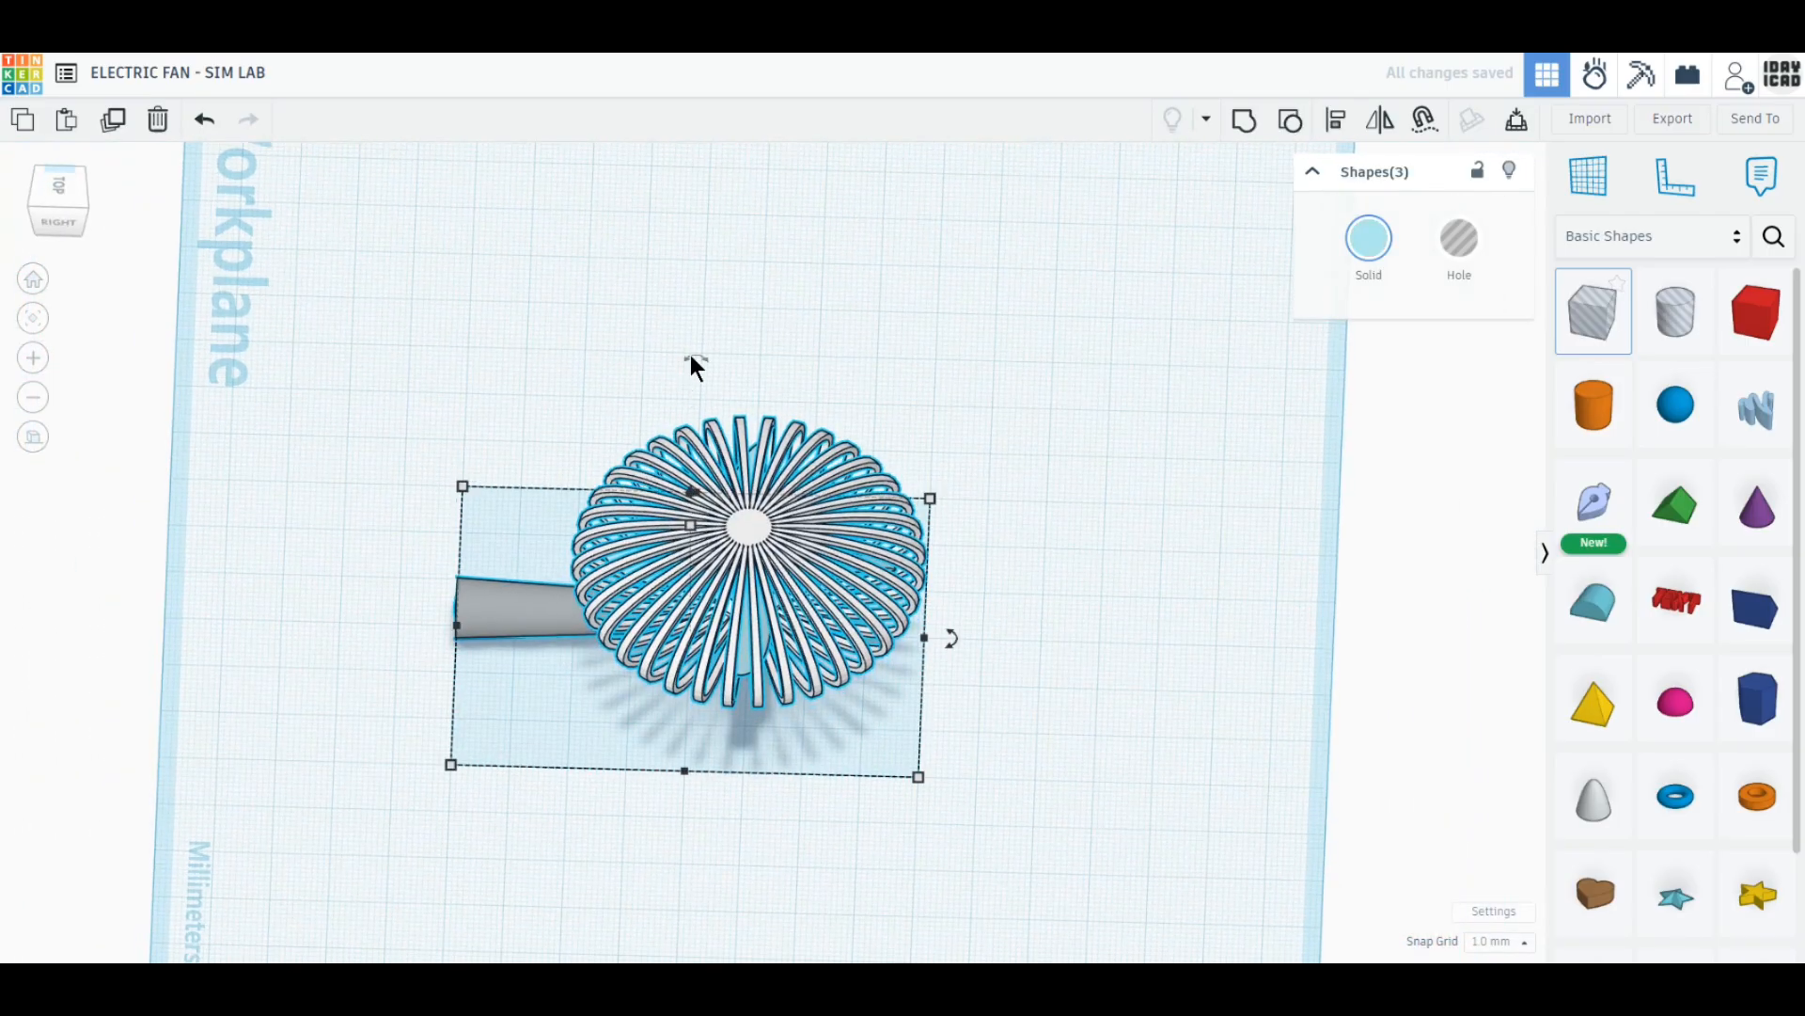
pyautogui.moveTo(695, 359); pyautogui.dragTo(560, 443)
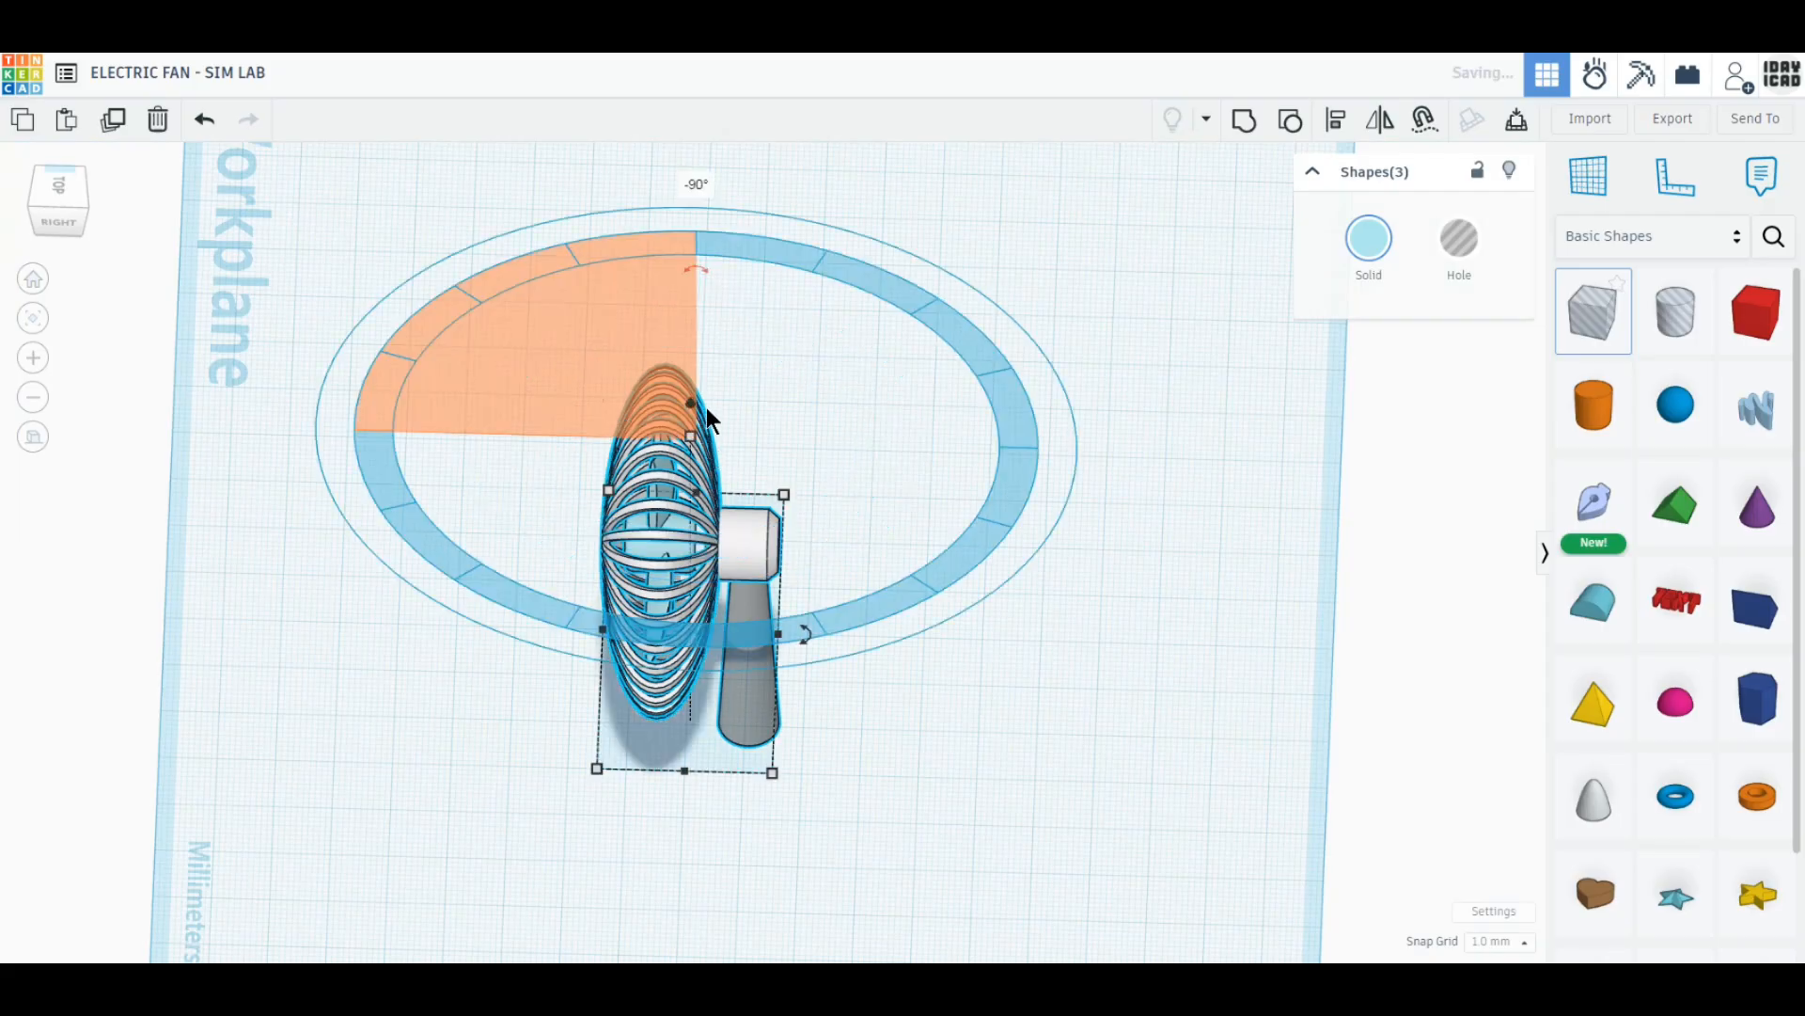
pyautogui.moveTo(693, 405); pyautogui.dragTo(691, 313)
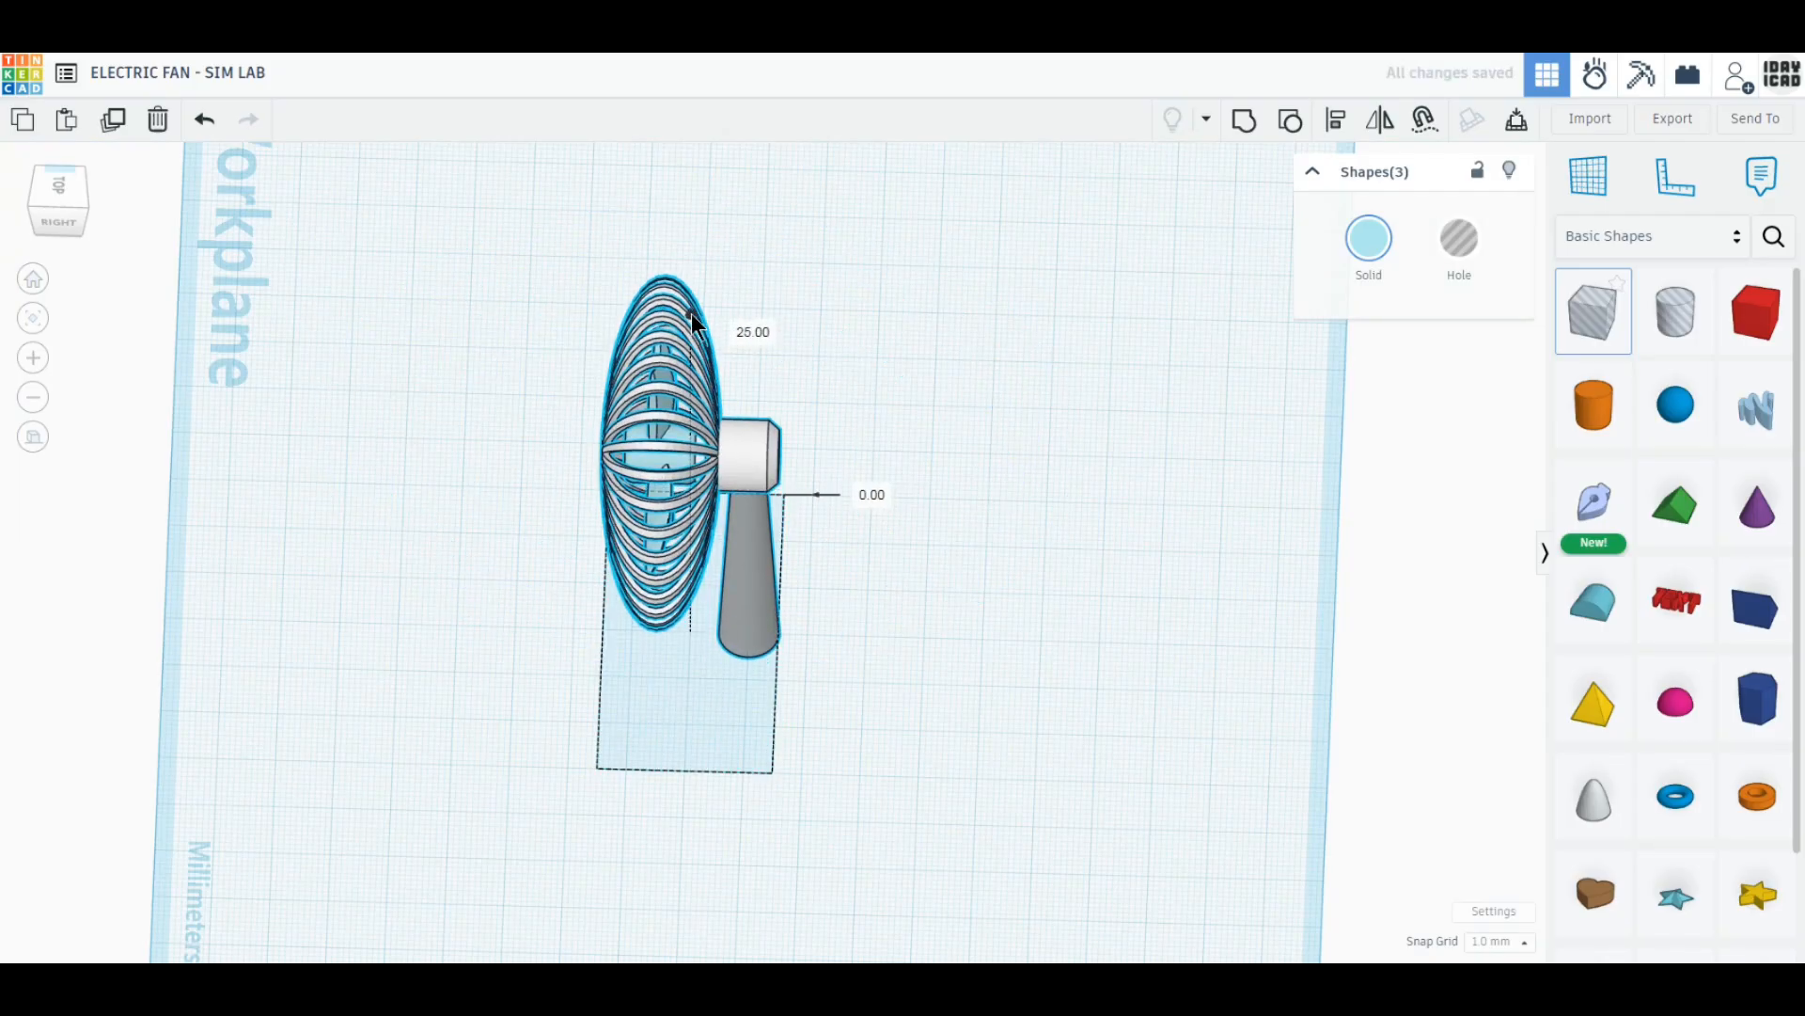
# Shift the upright fan assembly 5 mm sideways along its axis in the top view, towards the motor side.
pyautogui.click(64, 186)
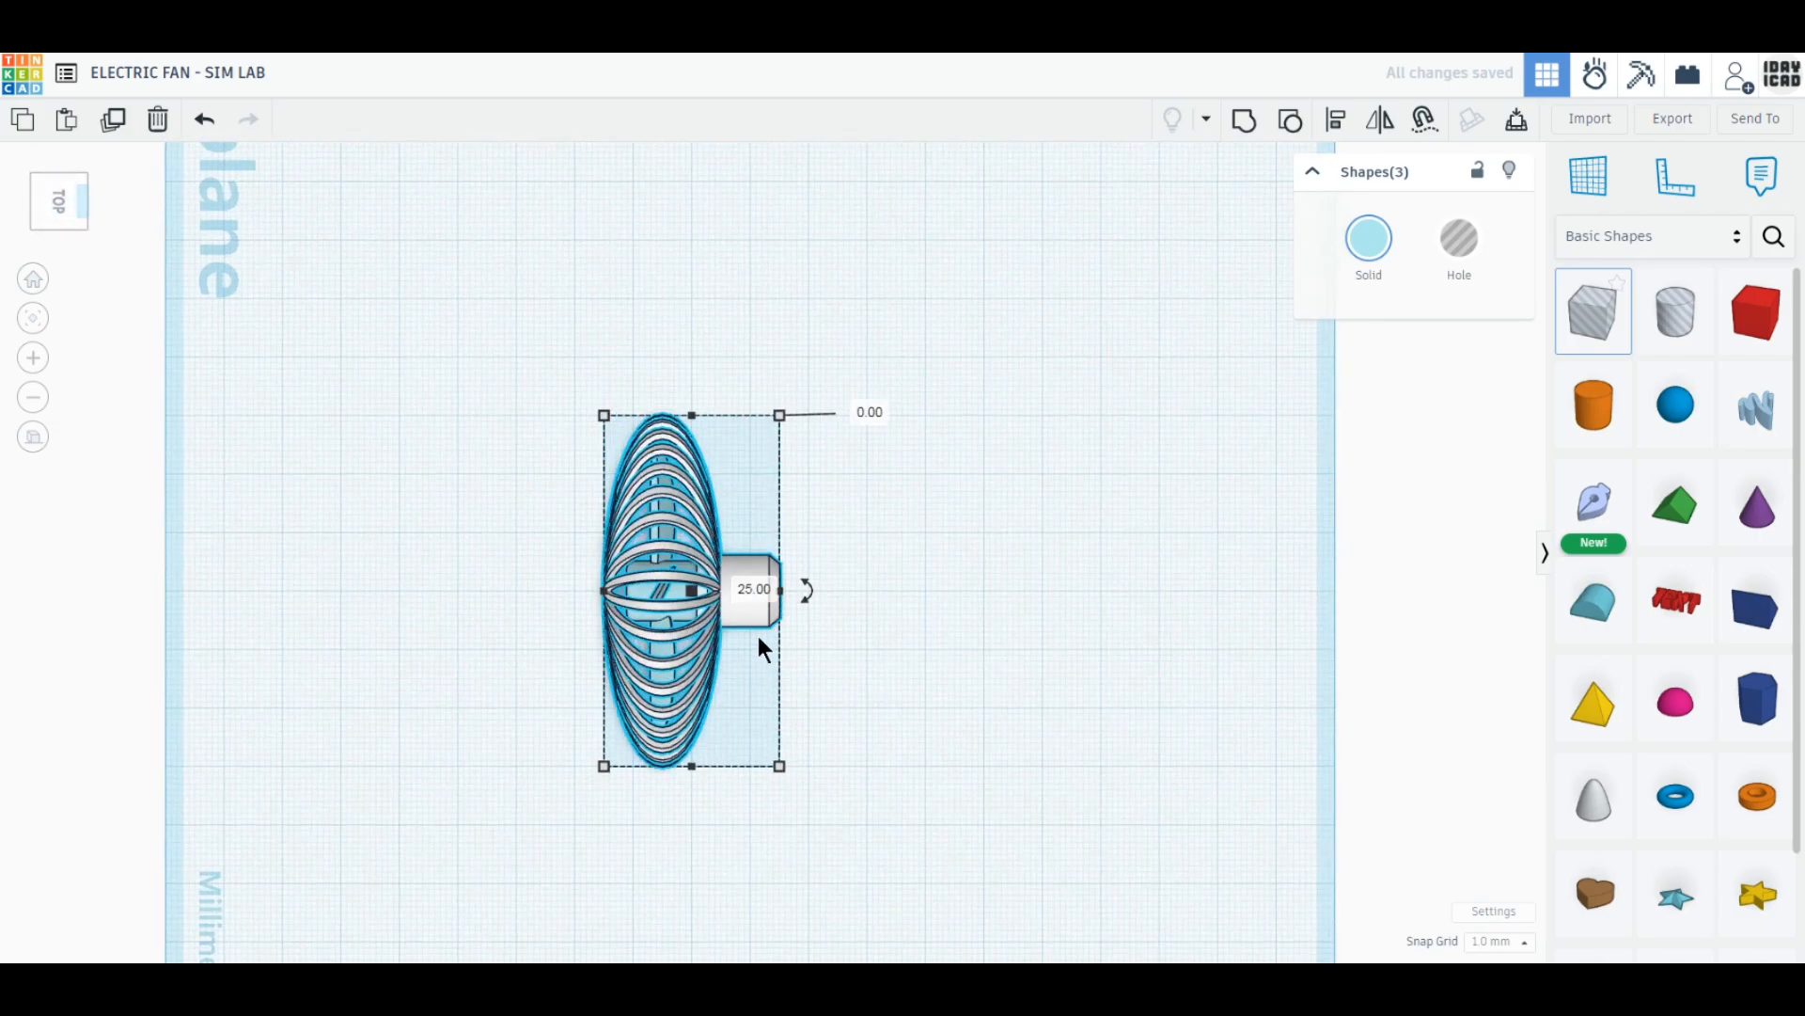
pyautogui.scroll(2, 758, 636)
pyautogui.moveTo(745, 635); pyautogui.dragTo(781, 636)
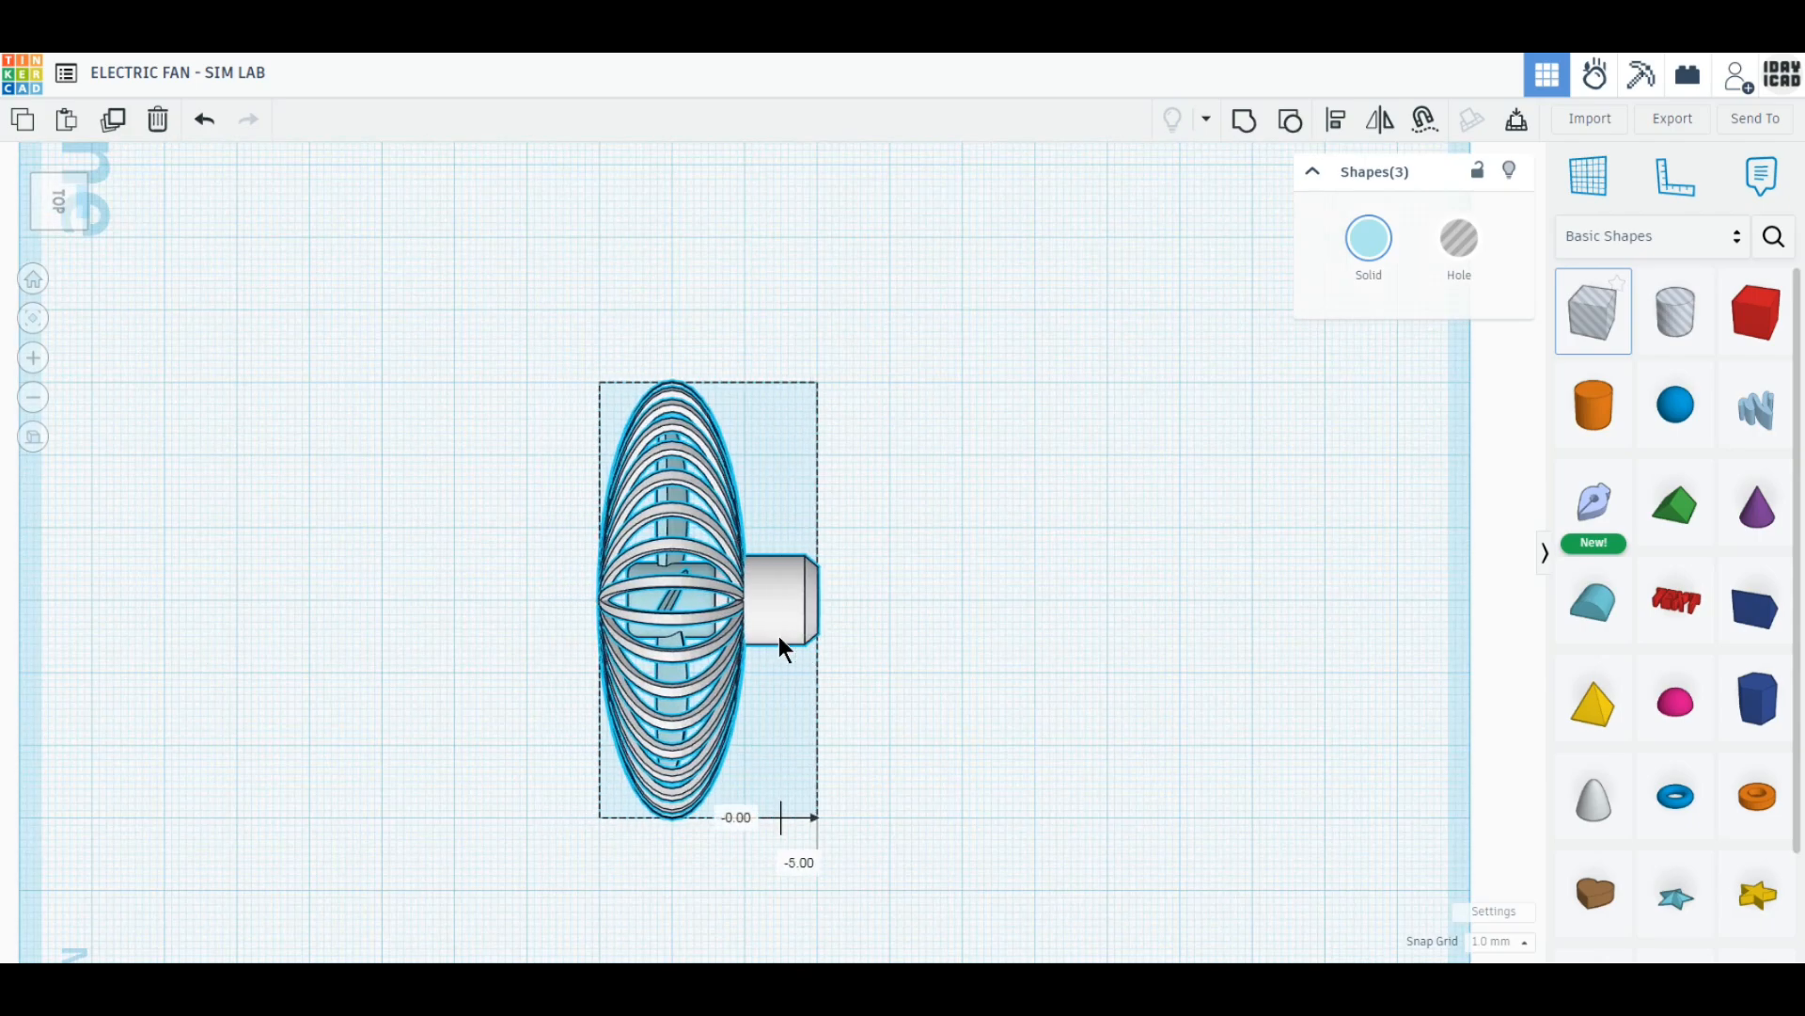
pyautogui.moveTo(972, 637); pyautogui.dragTo(954, 576, button='right')
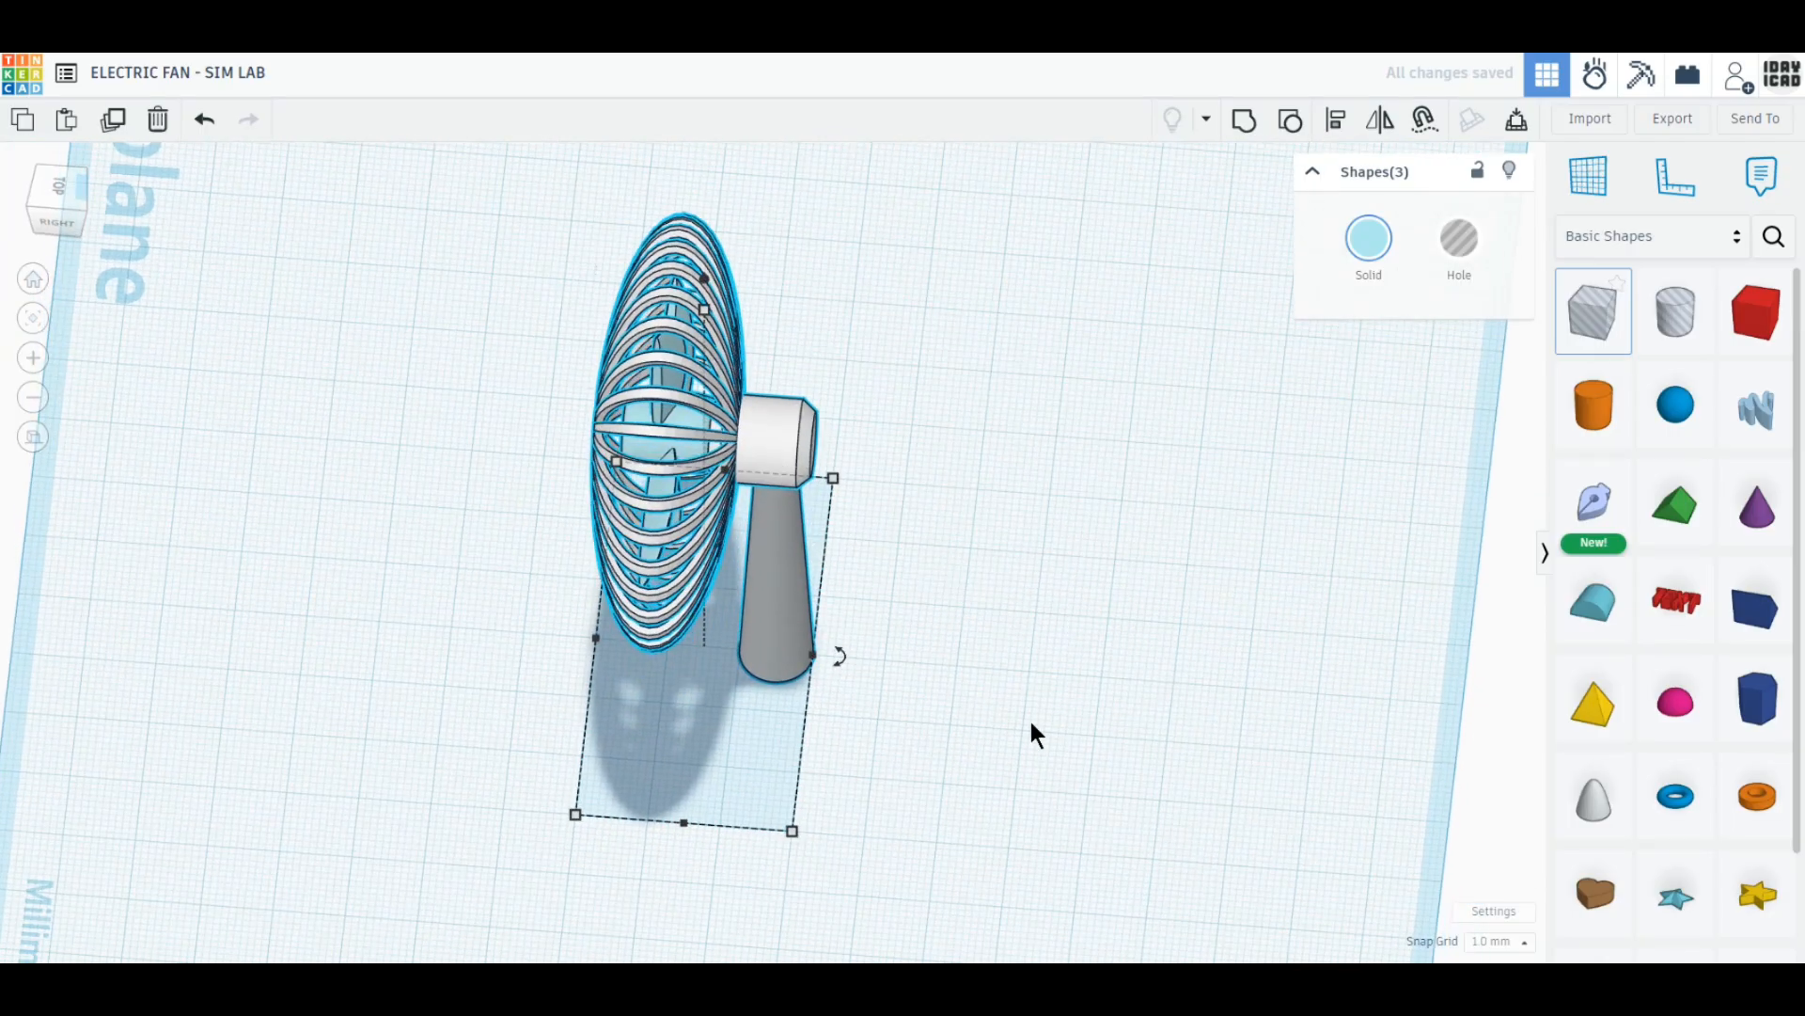
# Add a half sphere beside the fan stand and set its footprint to 40 mm by 40 mm.
pyautogui.moveTo(1676, 700); pyautogui.dragTo(979, 628)
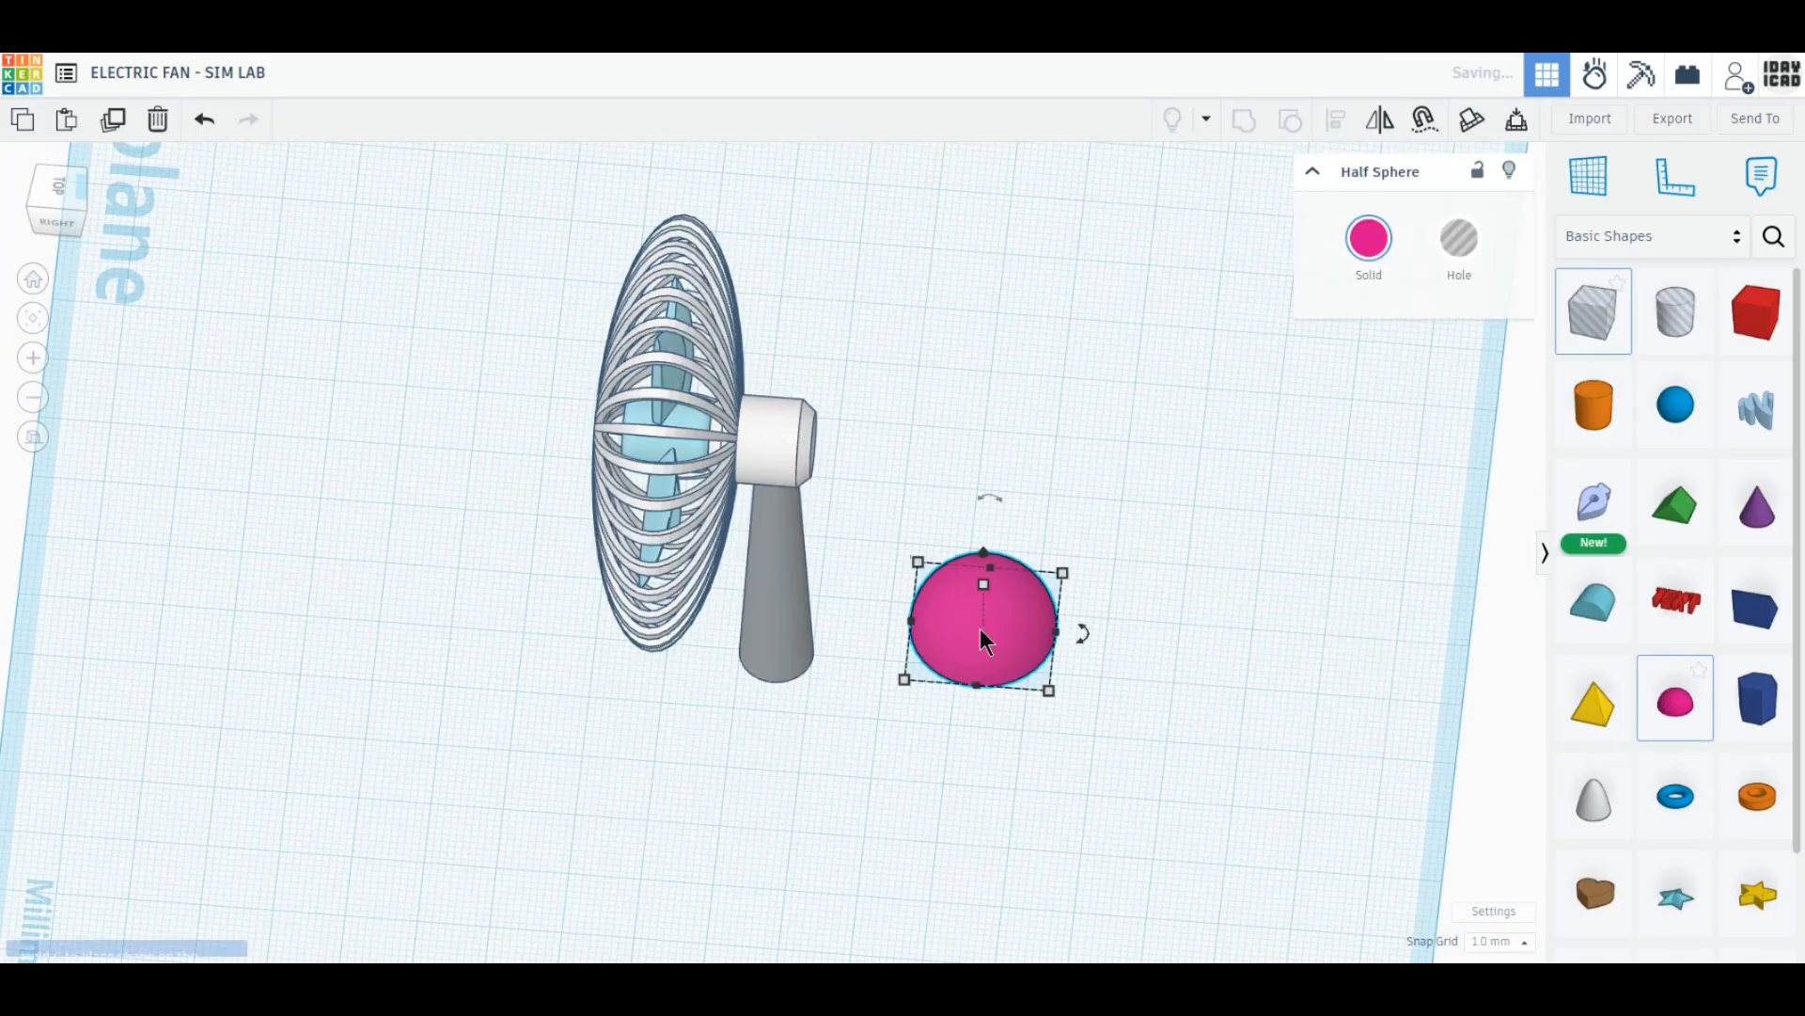
pyautogui.click(786, 602)
pyautogui.click(993, 634)
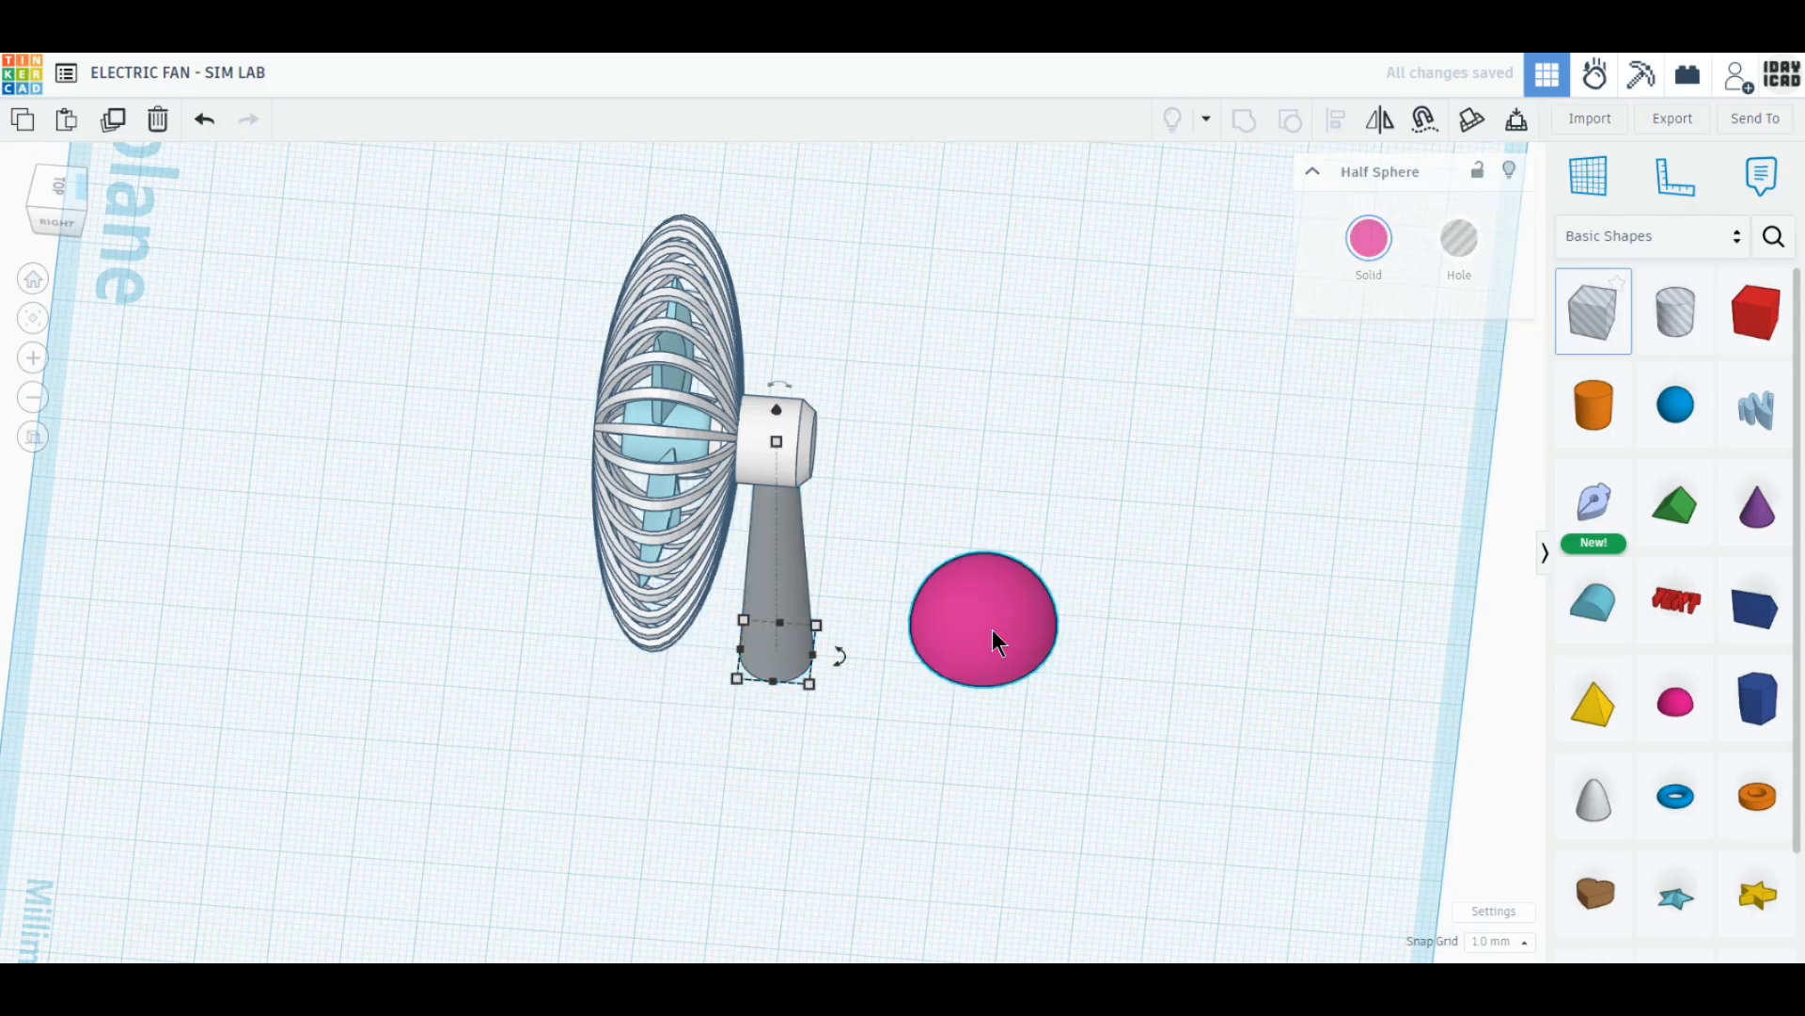
pyautogui.moveTo(905, 679)
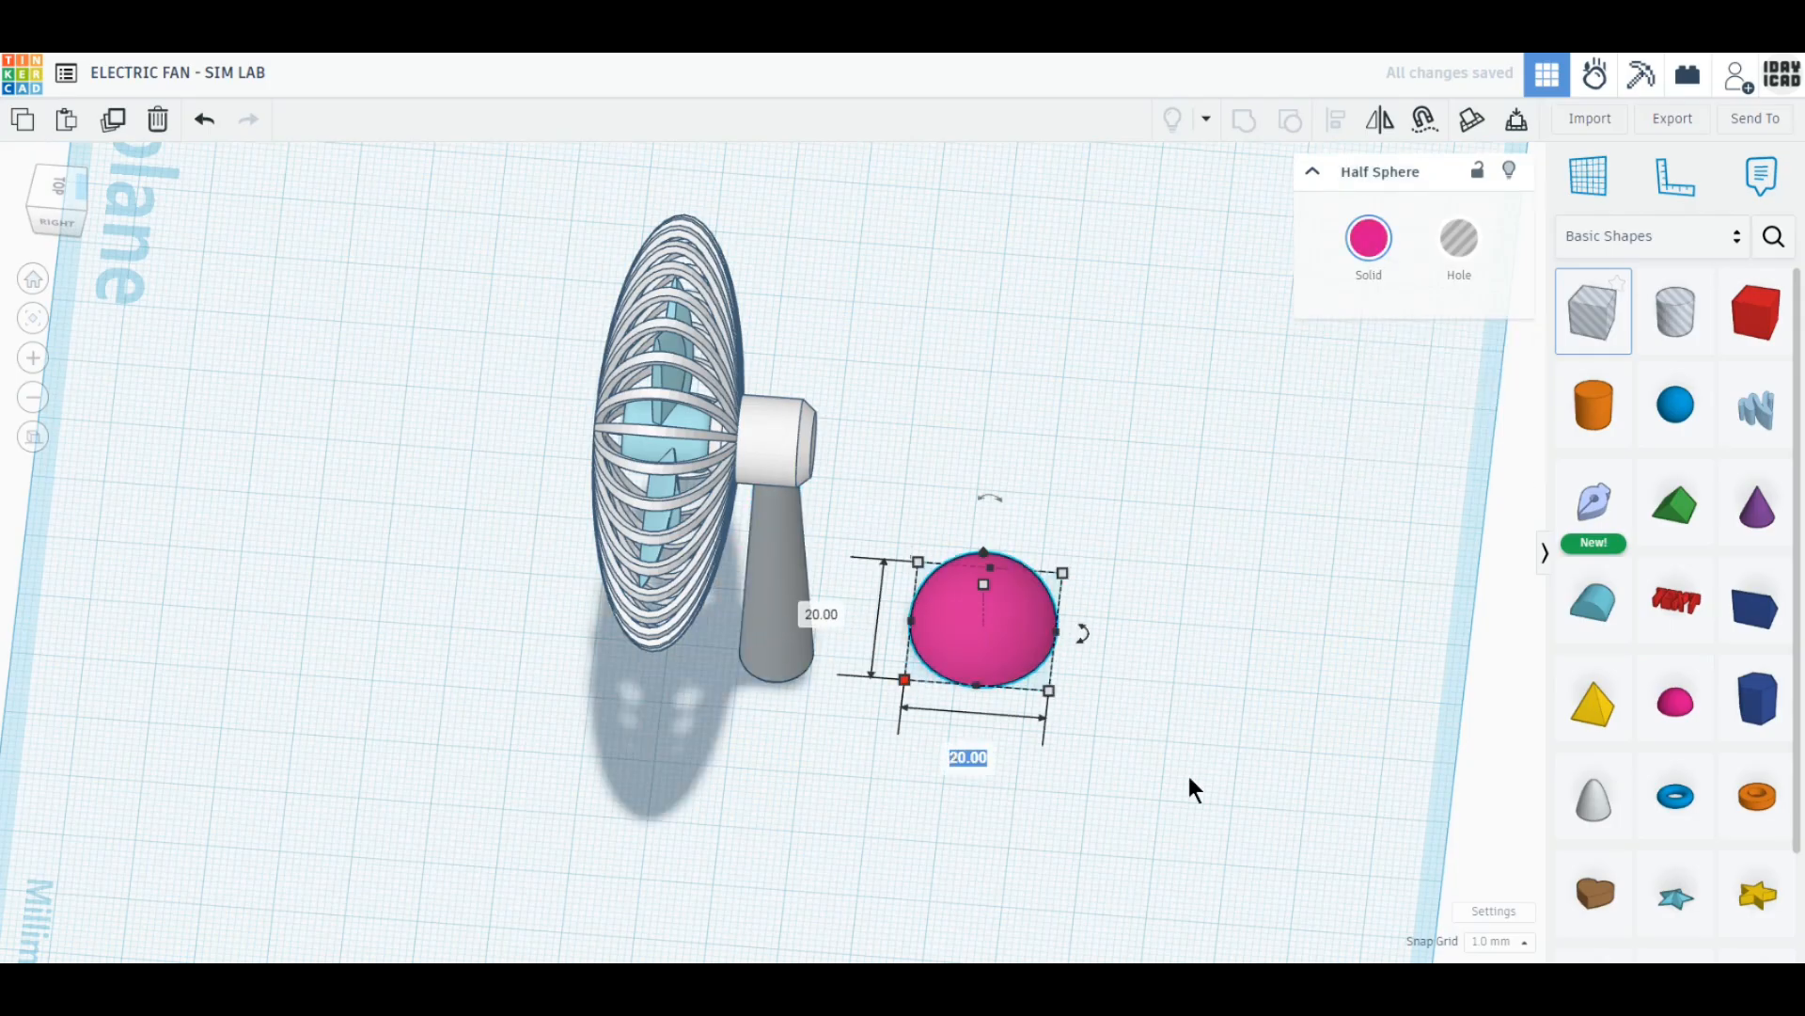
pyautogui.write('40')
pyautogui.press('Return')
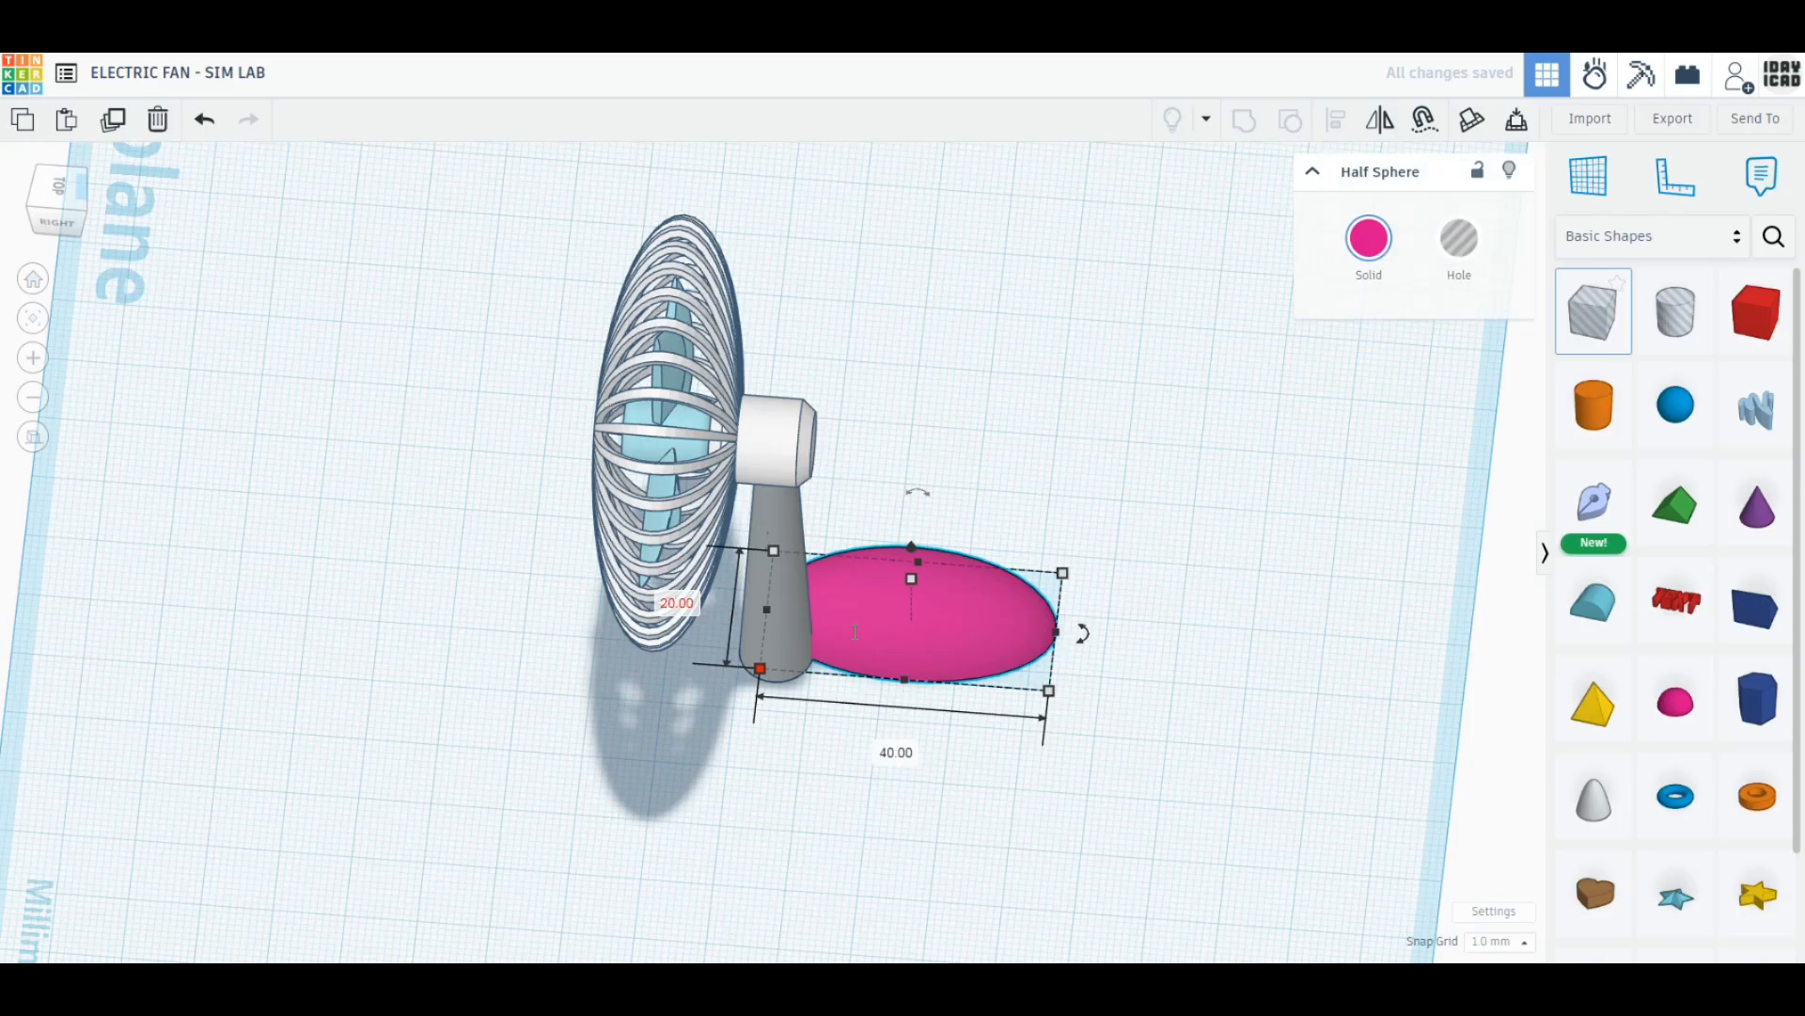
pyautogui.write('40')
pyautogui.press('Return')
# Set the half sphere's height to 5 mm and move it clear of the fan stand.
pyautogui.click(902, 638)
pyautogui.click(1015, 659)
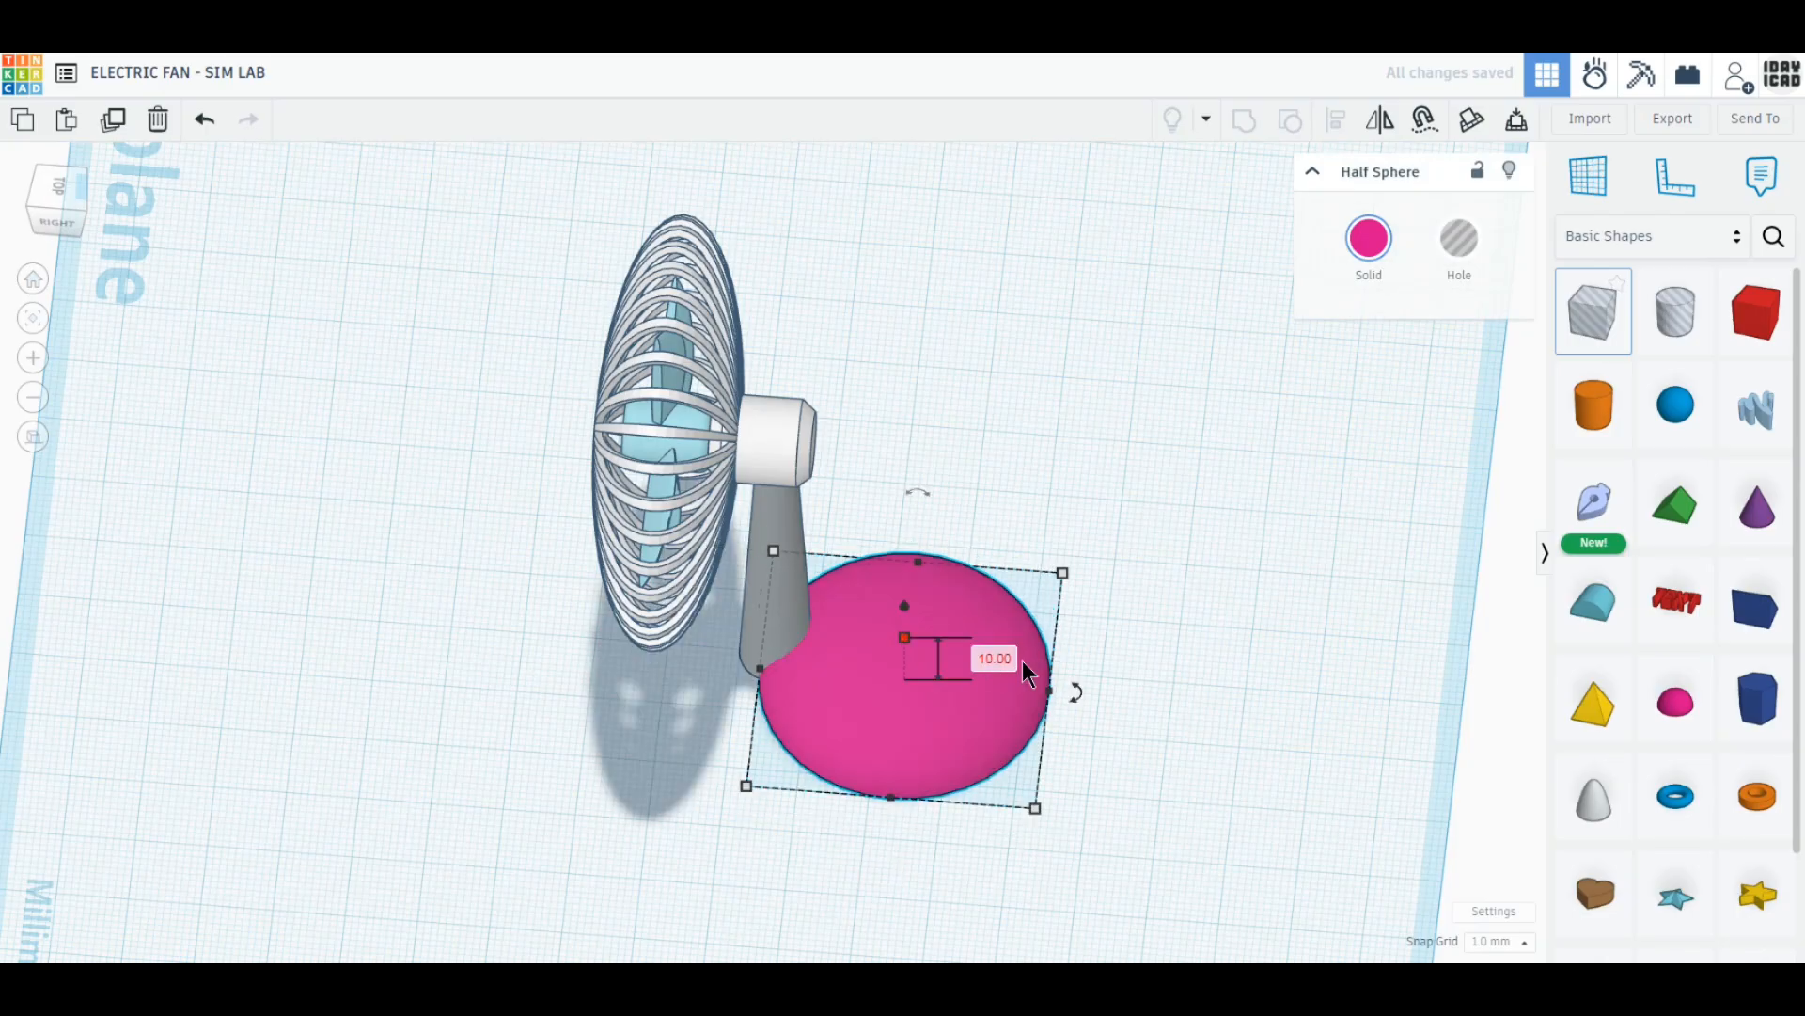
pyautogui.click(1023, 660)
pyautogui.press('c')
pyautogui.click(905, 636)
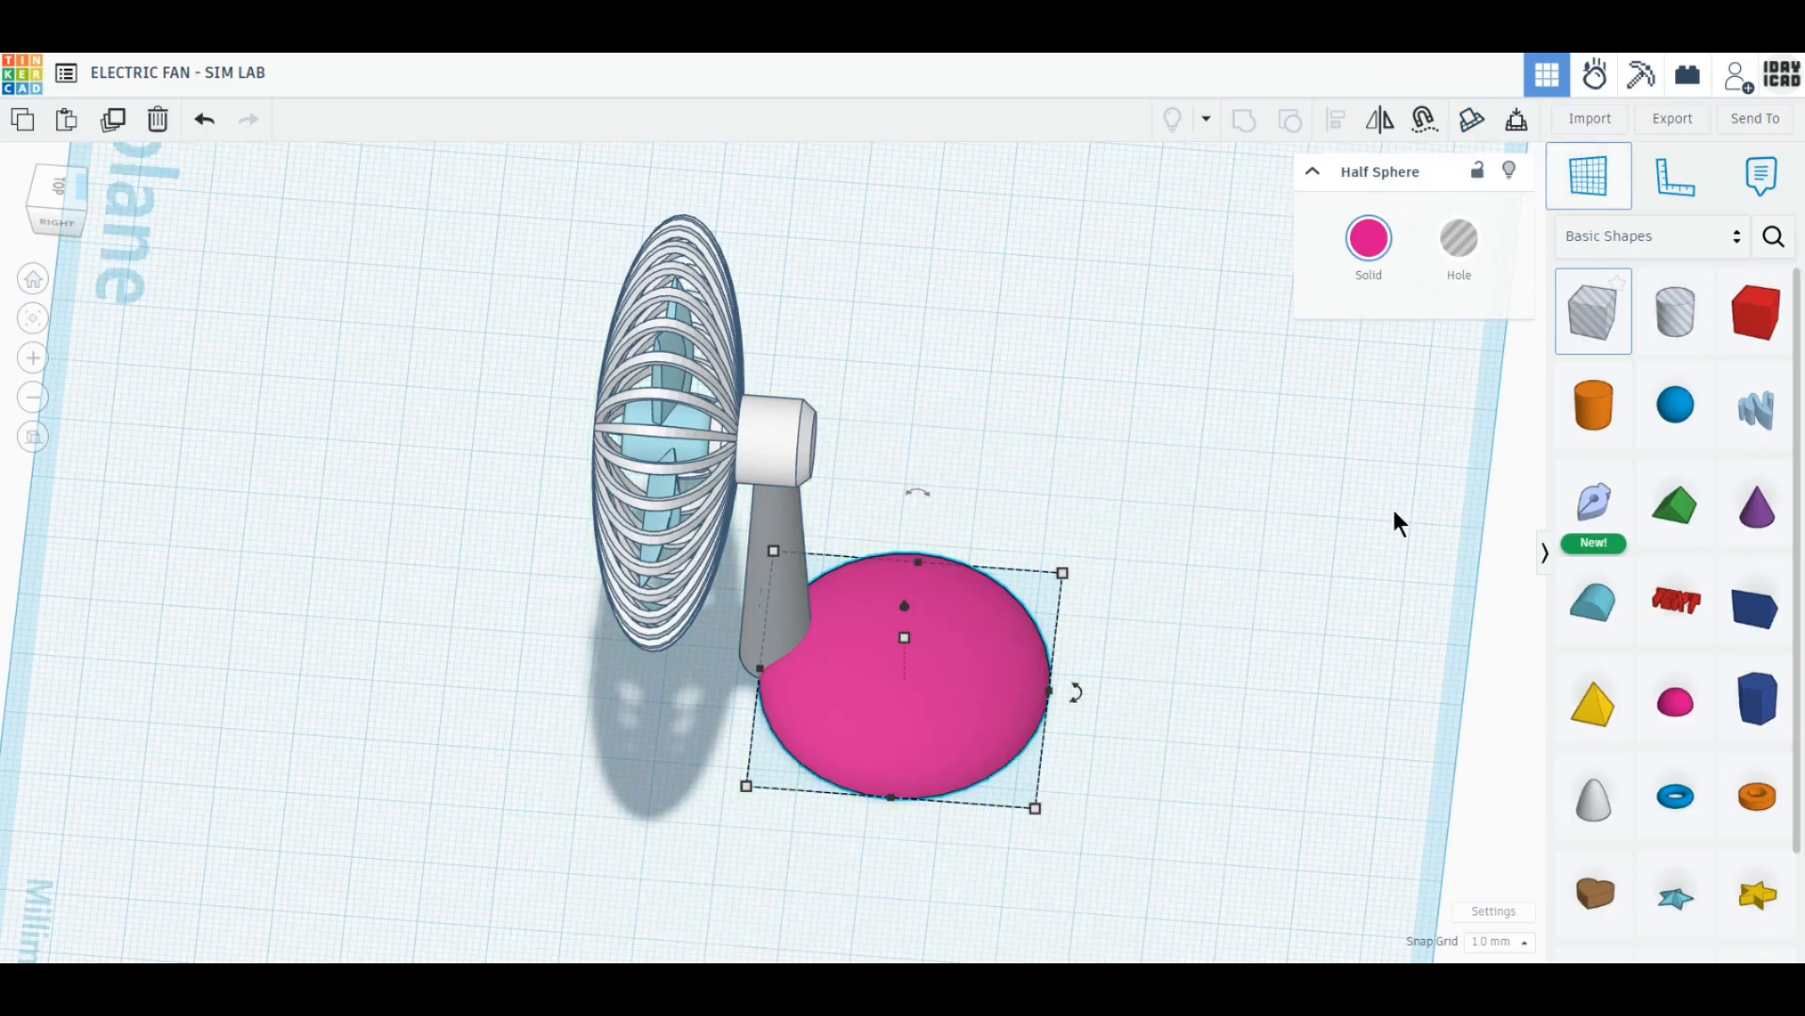
pyautogui.click(994, 658)
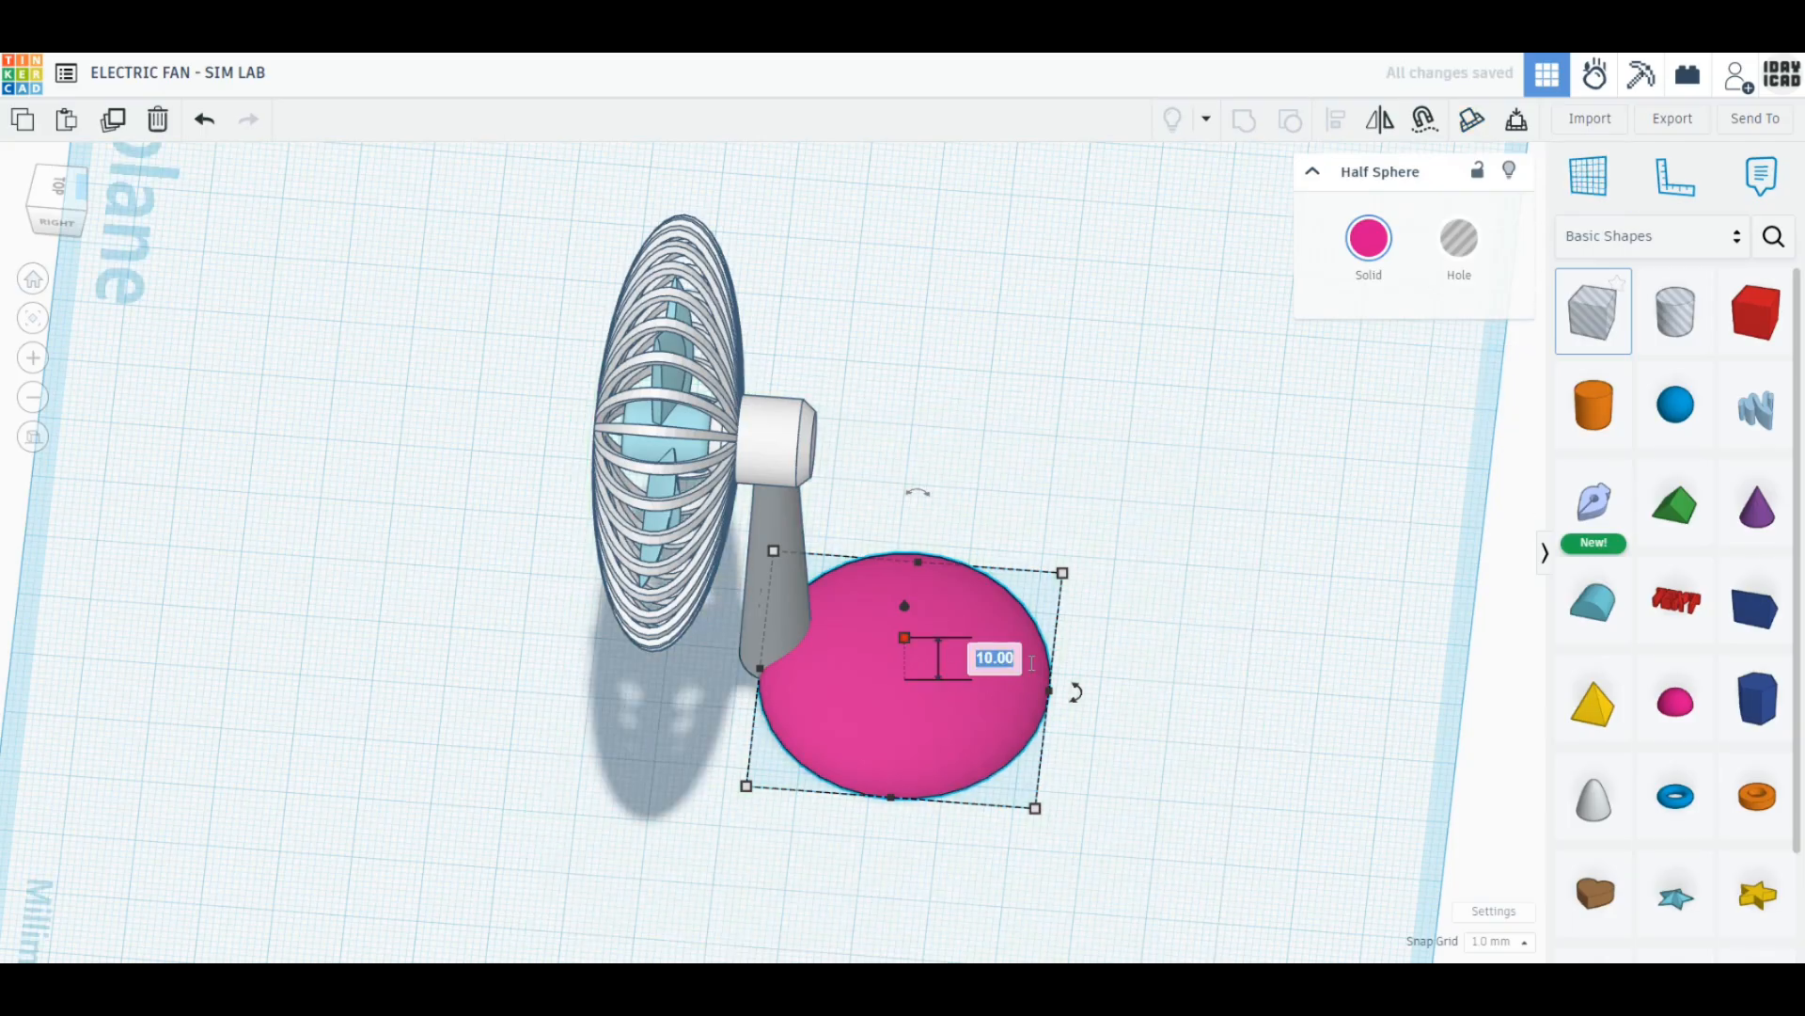
pyautogui.write('5')
pyautogui.press('Return')
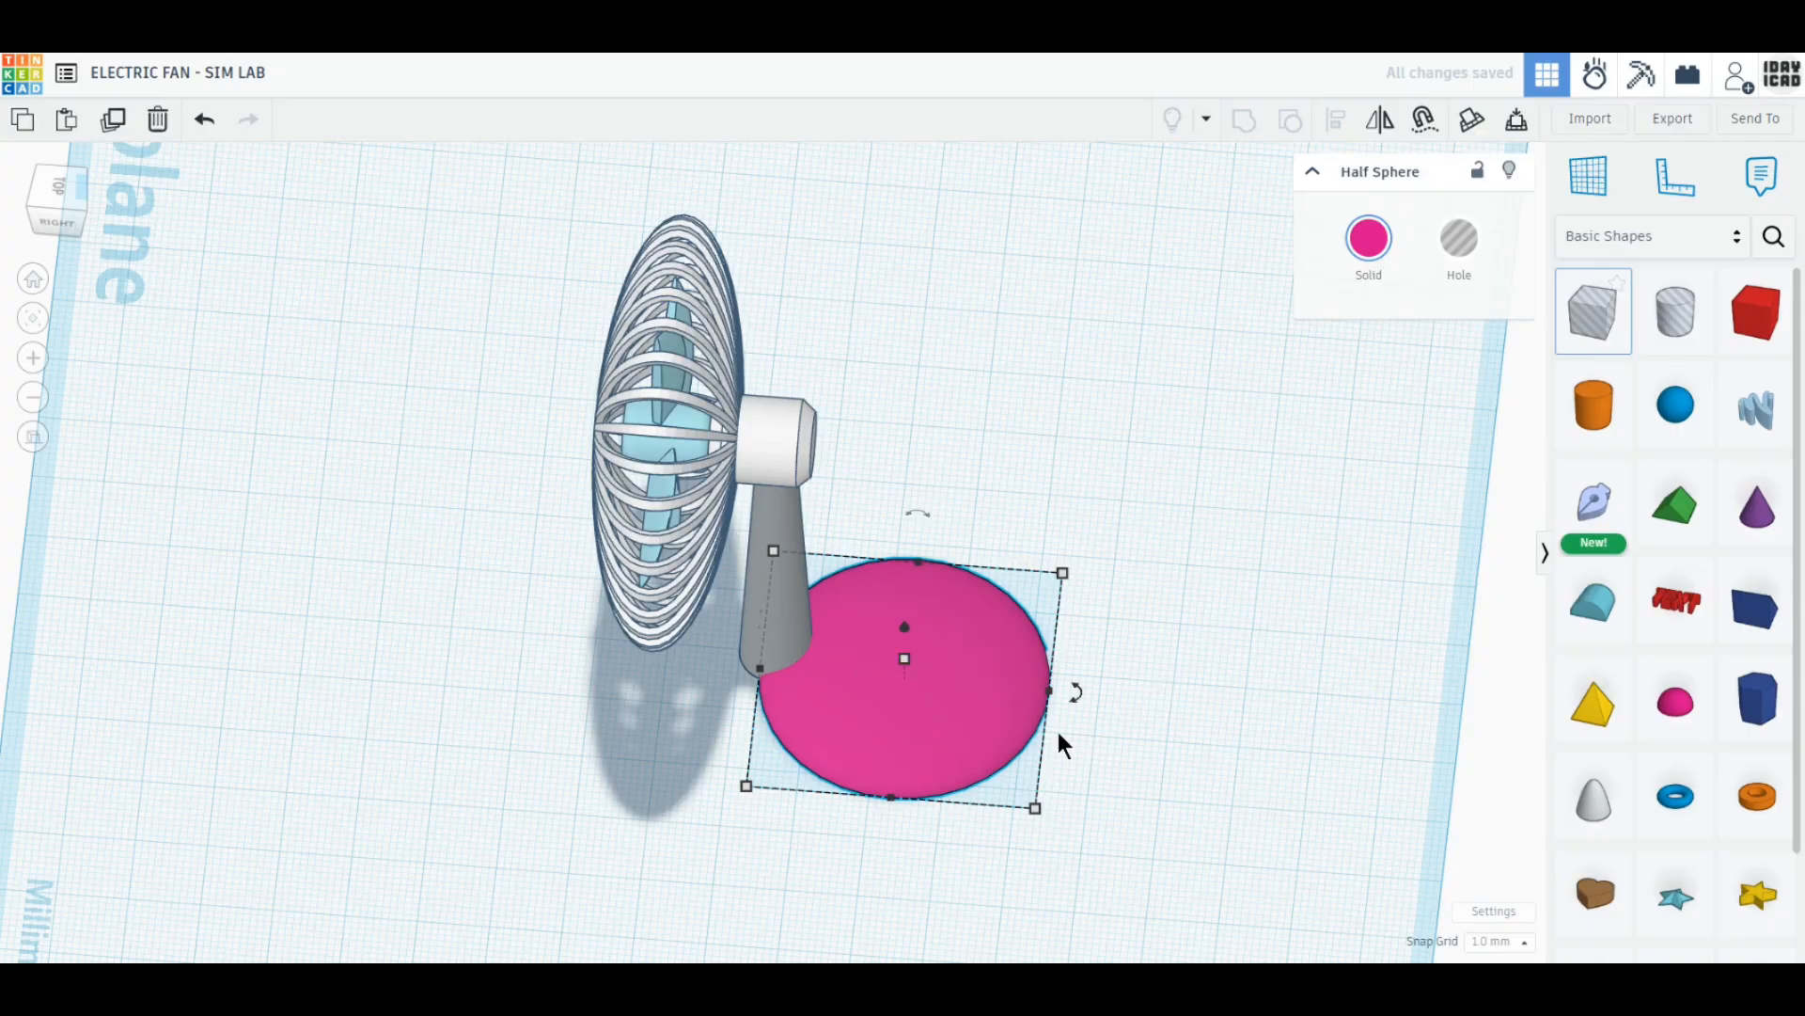
pyautogui.moveTo(882, 736); pyautogui.dragTo(1121, 708)
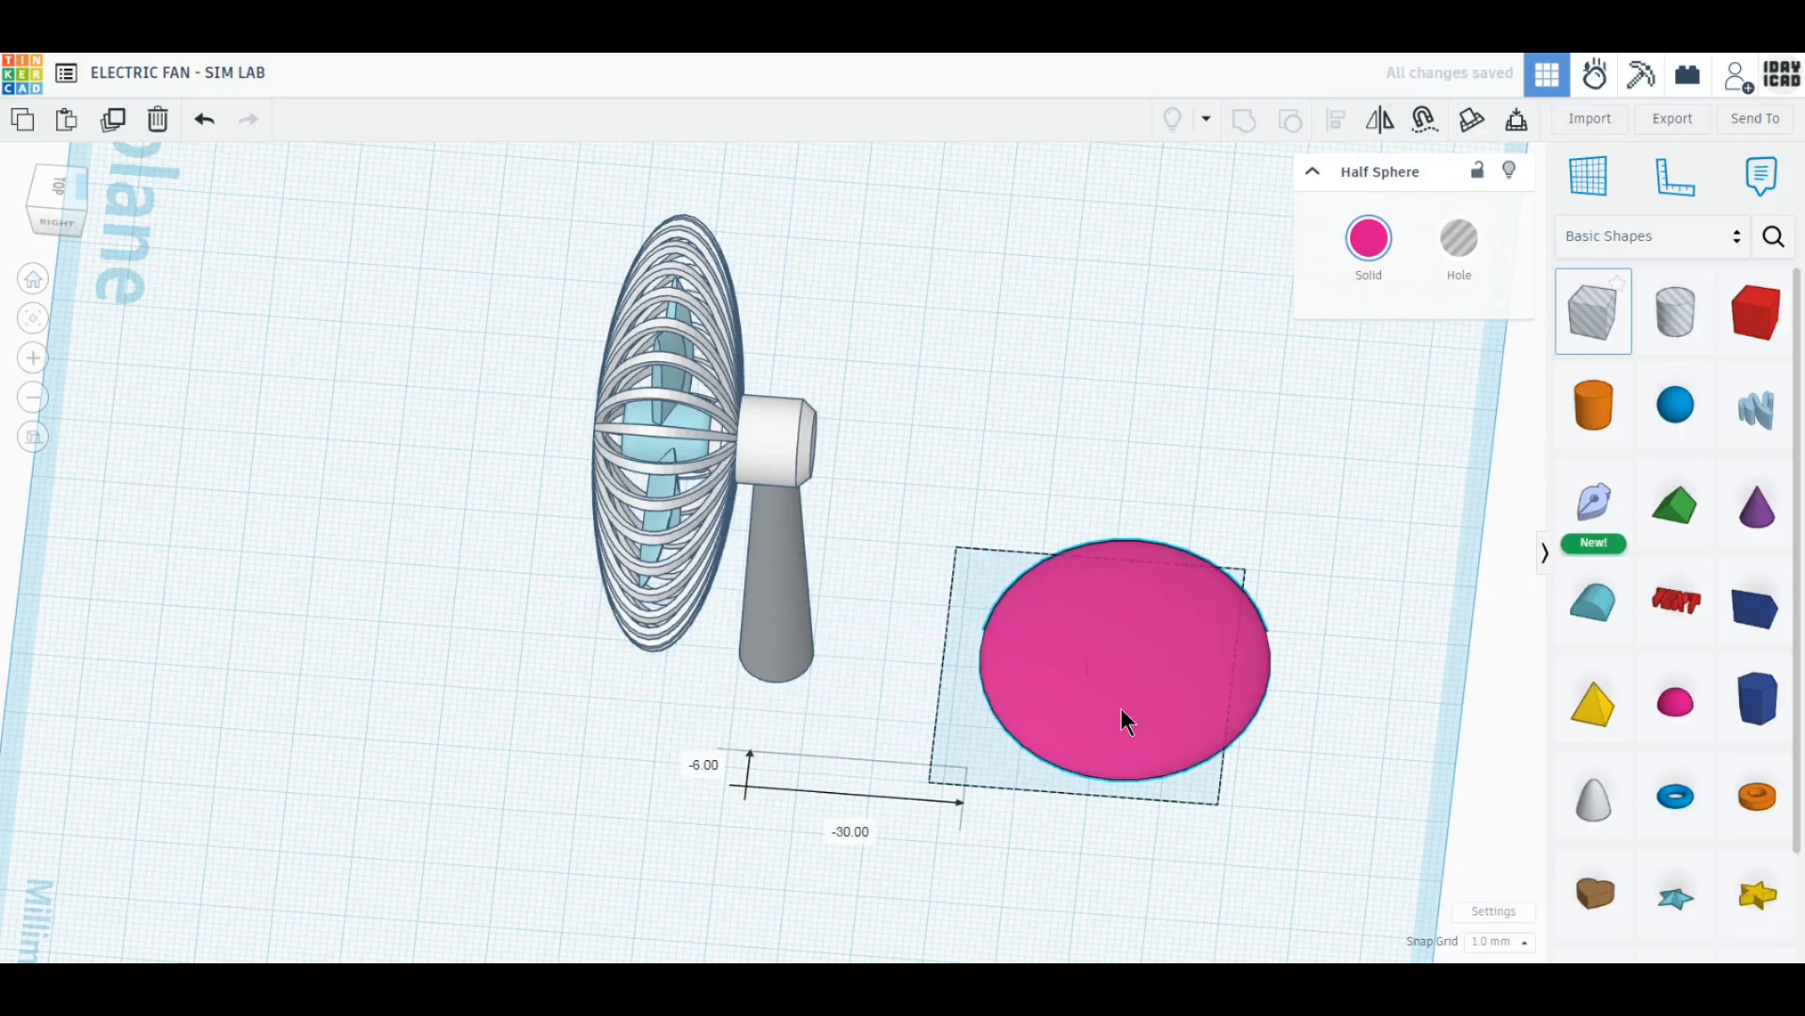
# Place an axle connector from the Sim Lab shapes on the workplane between the stand and the half sphere.
pyautogui.click(1613, 240)
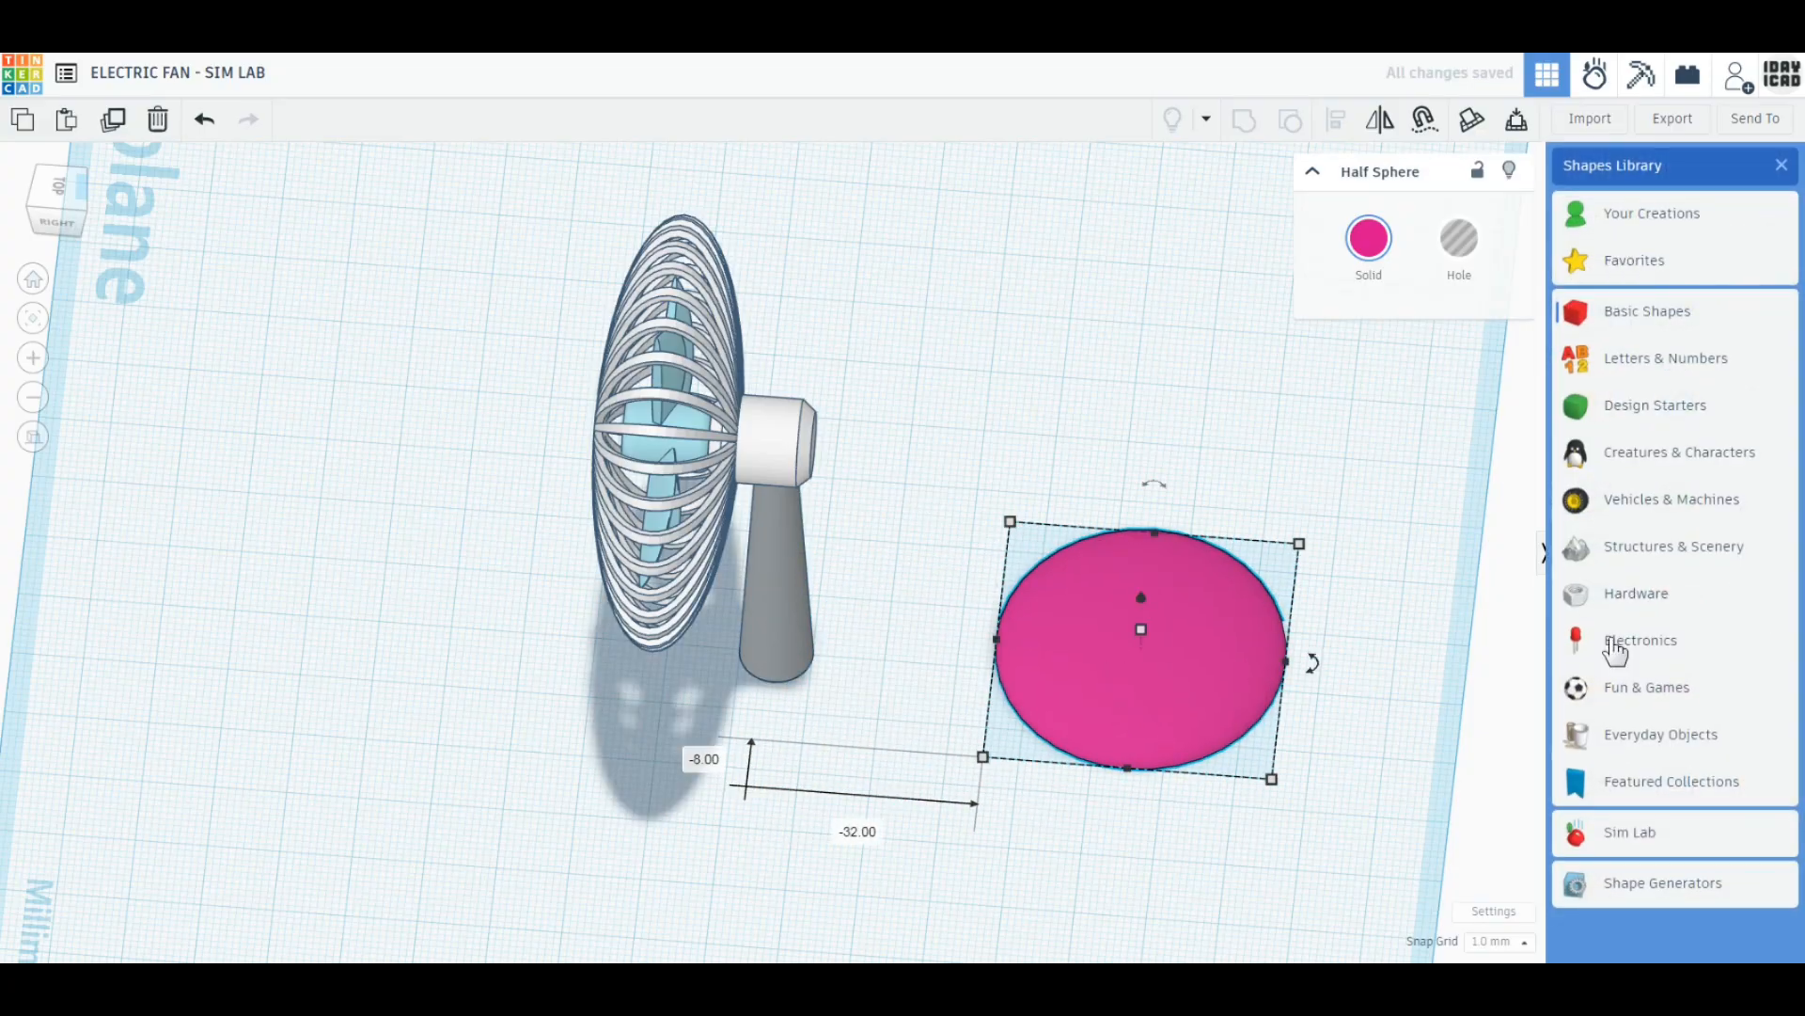
pyautogui.click(1613, 835)
pyautogui.moveTo(1613, 425); pyautogui.dragTo(884, 685)
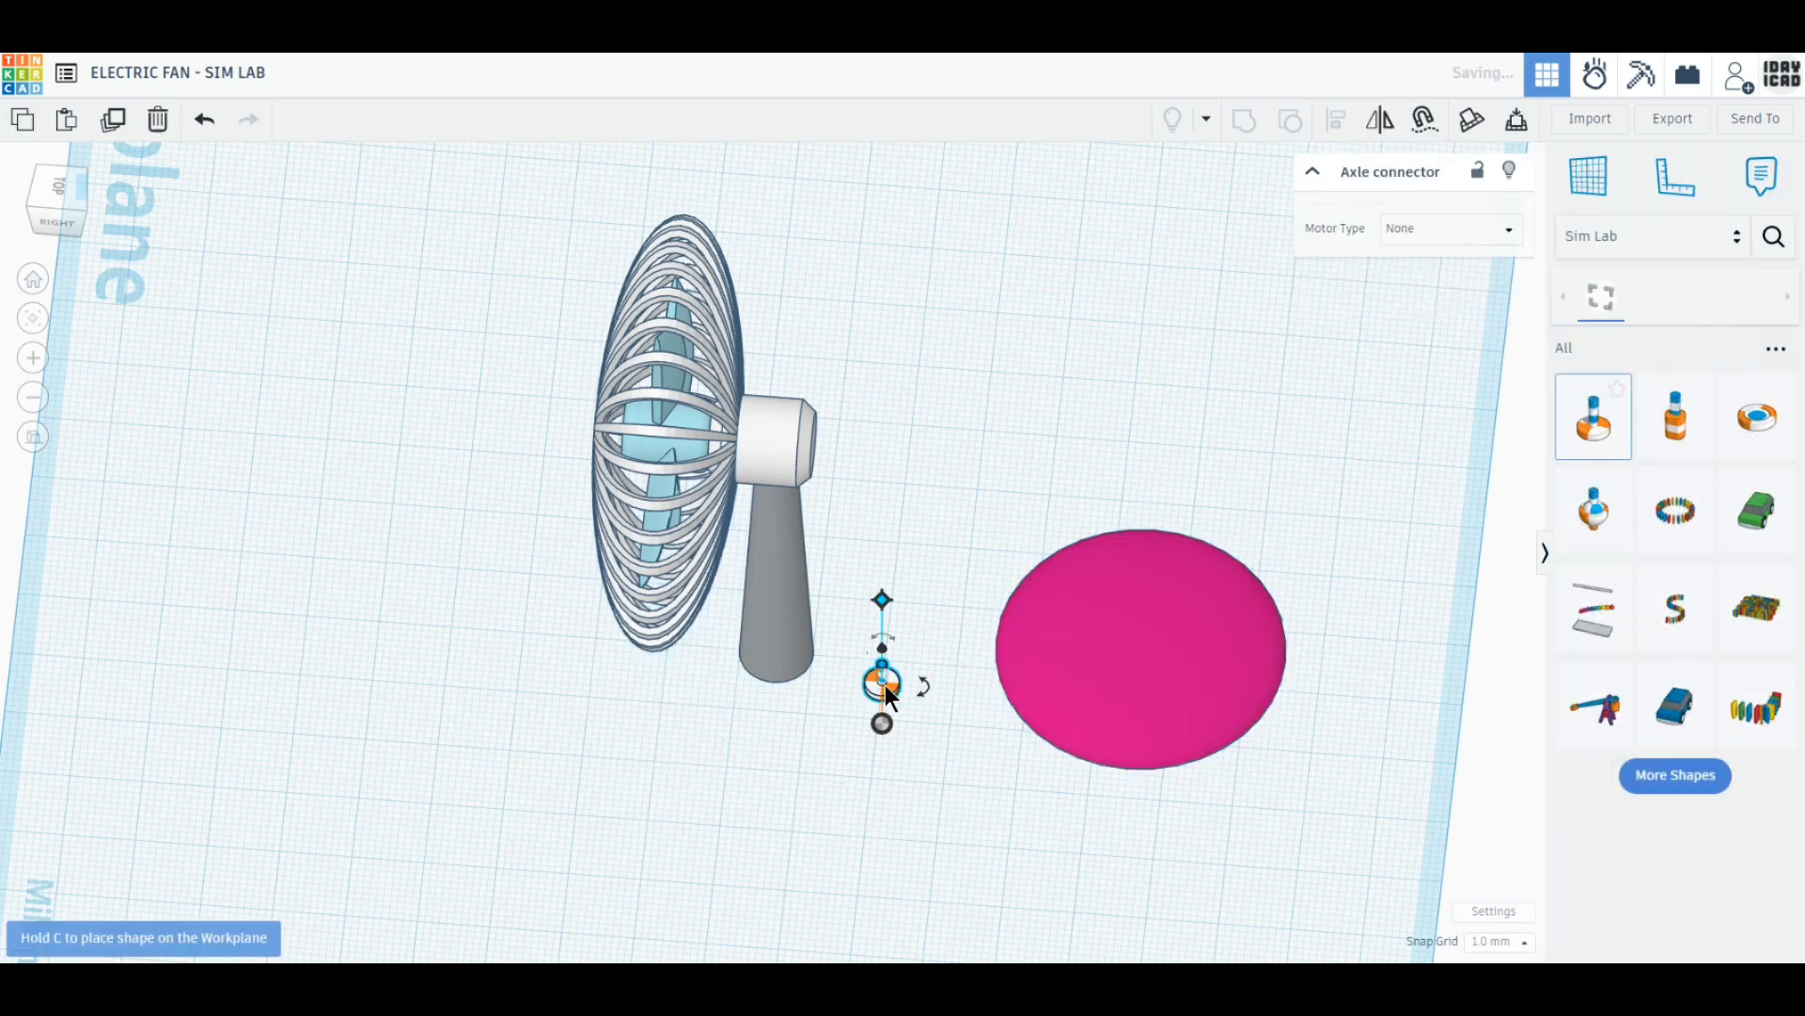
# Move the axle connector 15 mm along the fan's axis and 4 mm sideways in the top view, to sit centred under the stand.
pyautogui.click(58, 184)
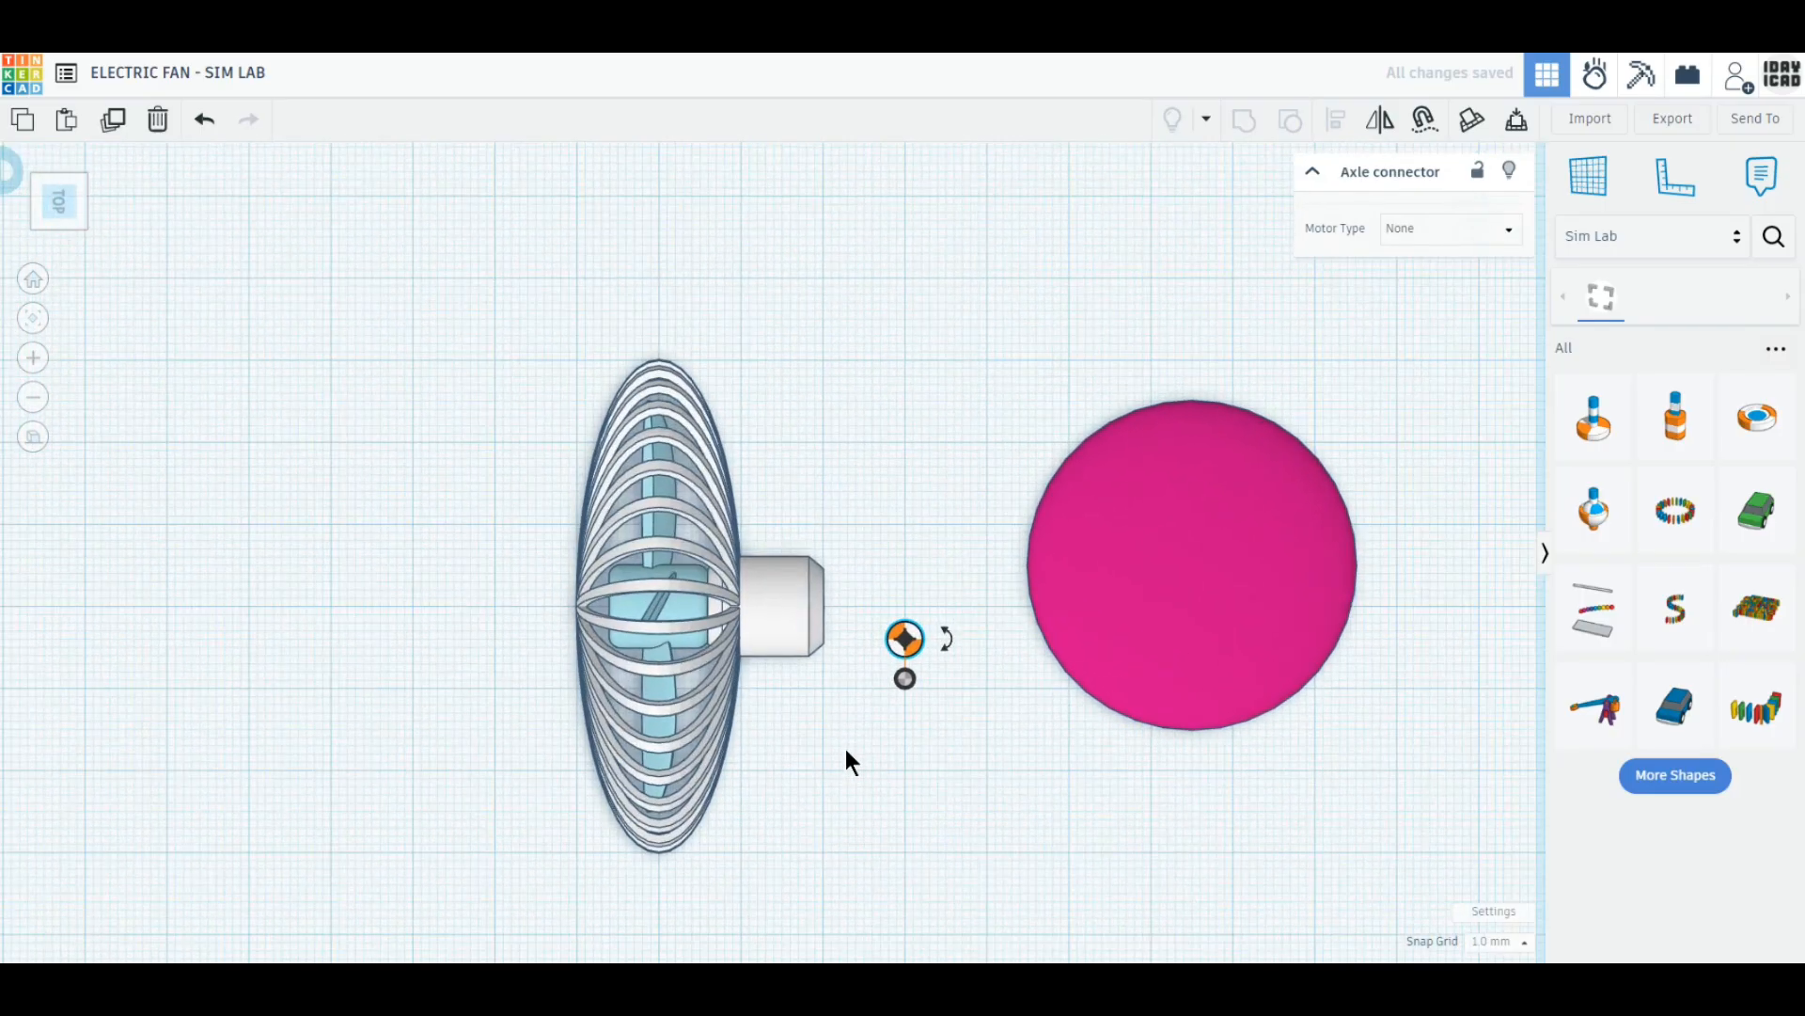
pyautogui.scroll(2, 844, 759)
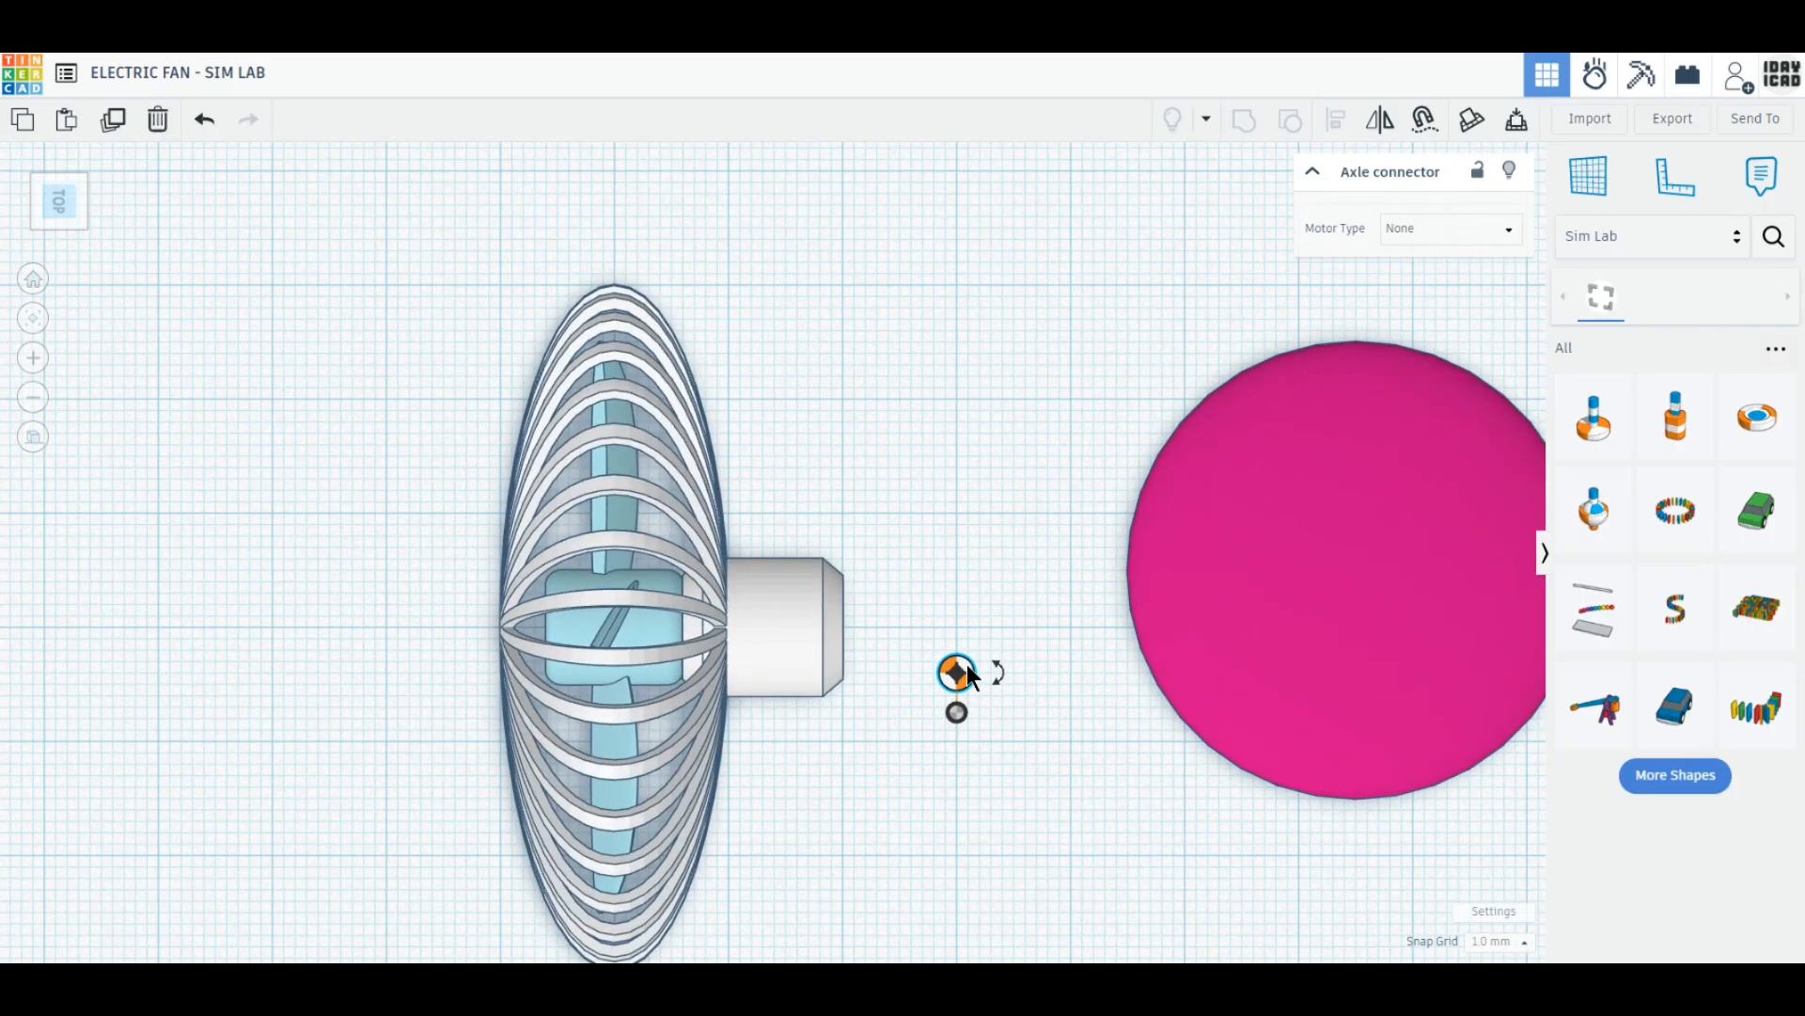
pyautogui.moveTo(959, 668); pyautogui.dragTo(791, 619)
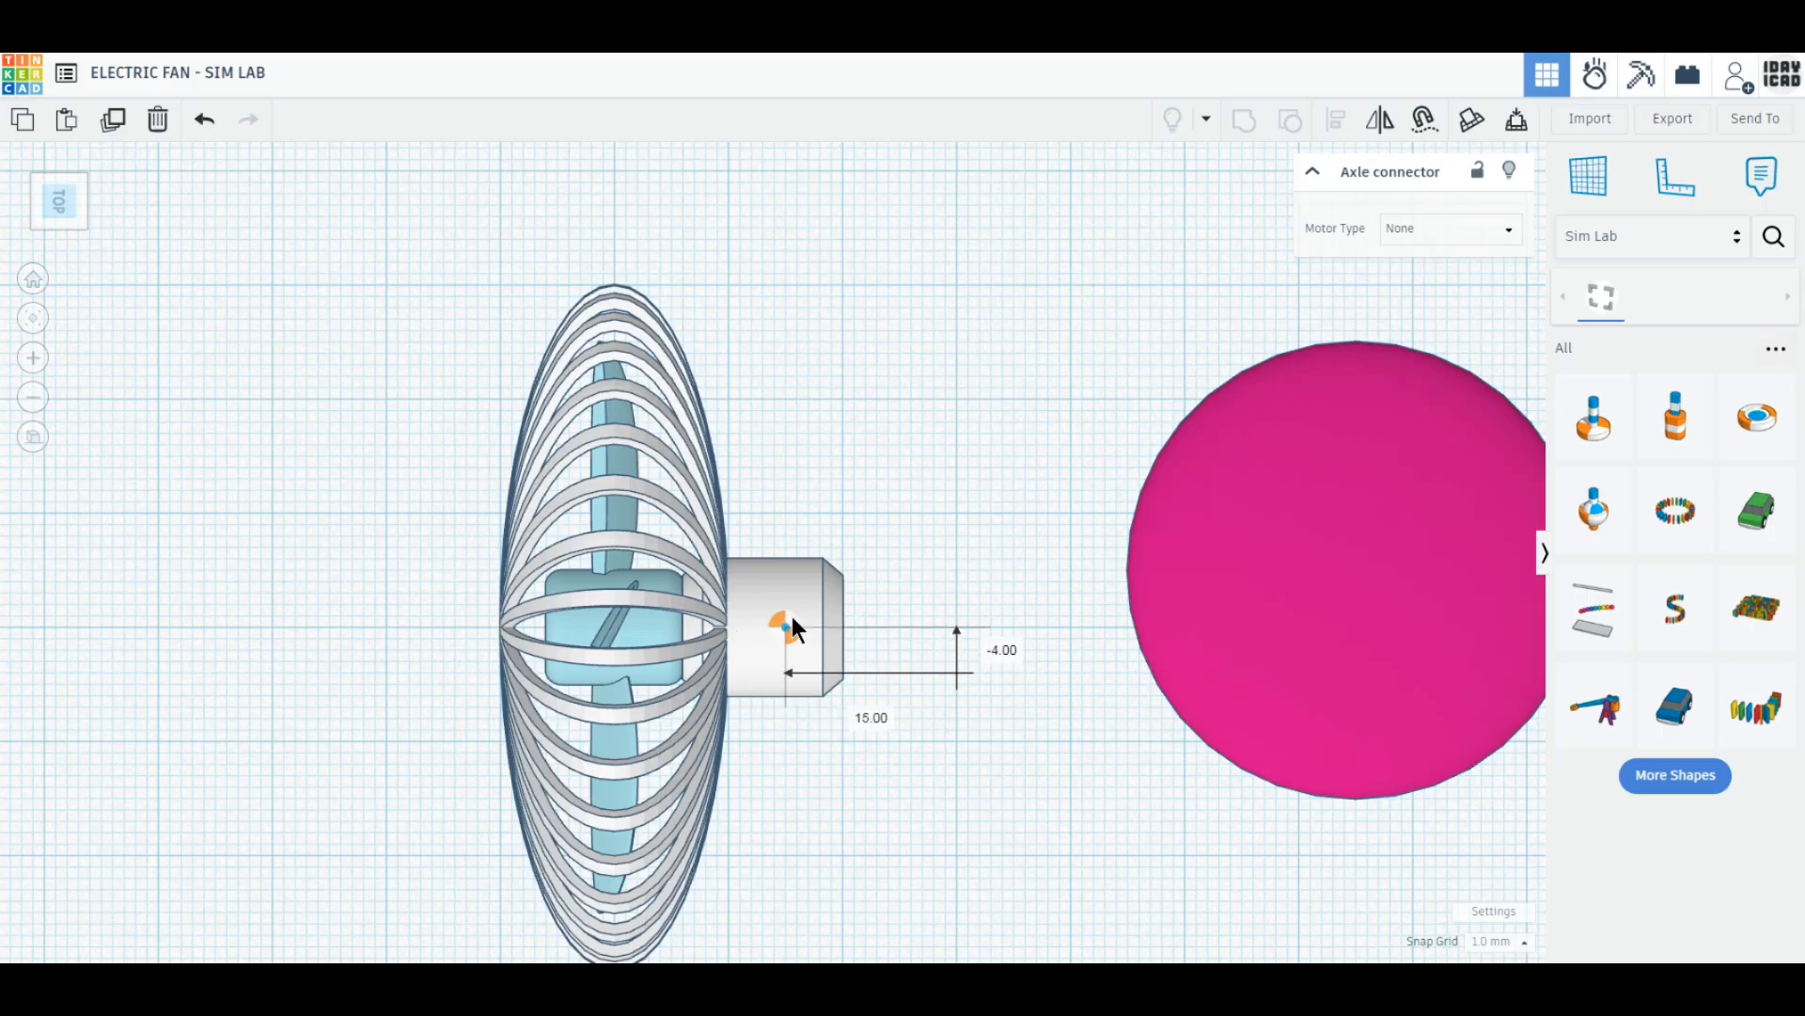
pyautogui.click(63, 235)
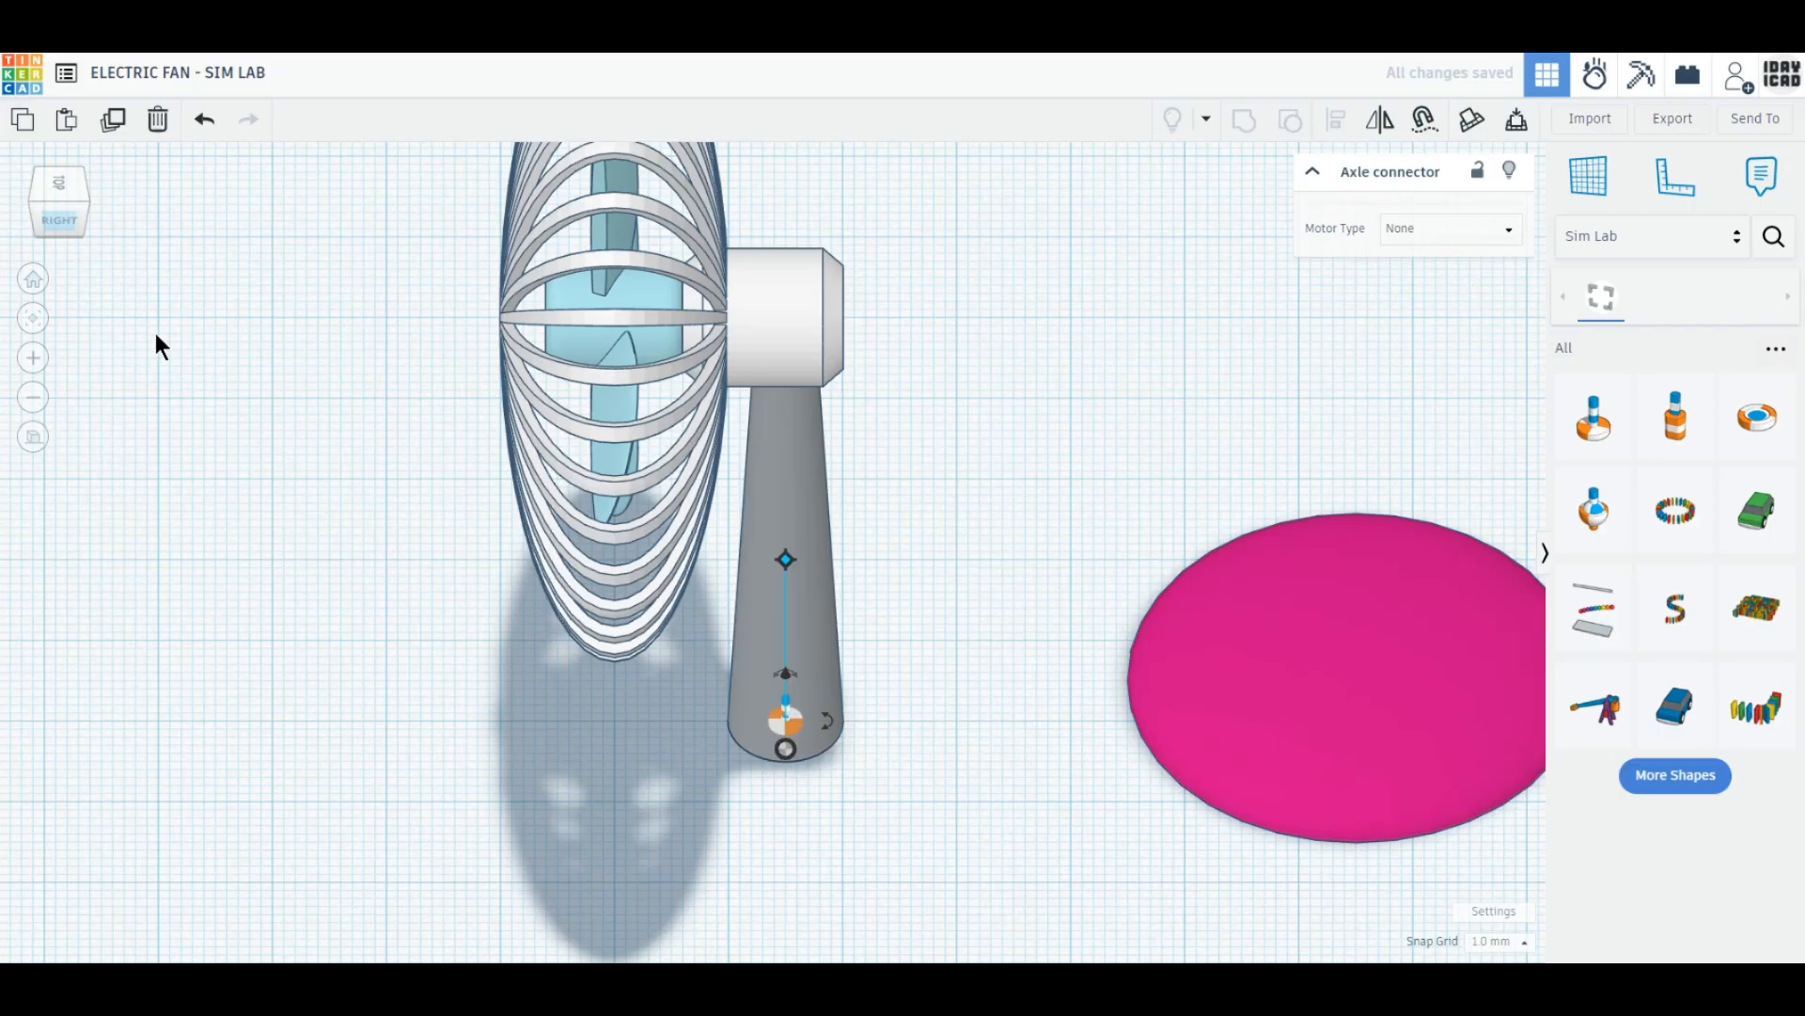
pyautogui.click(79, 179)
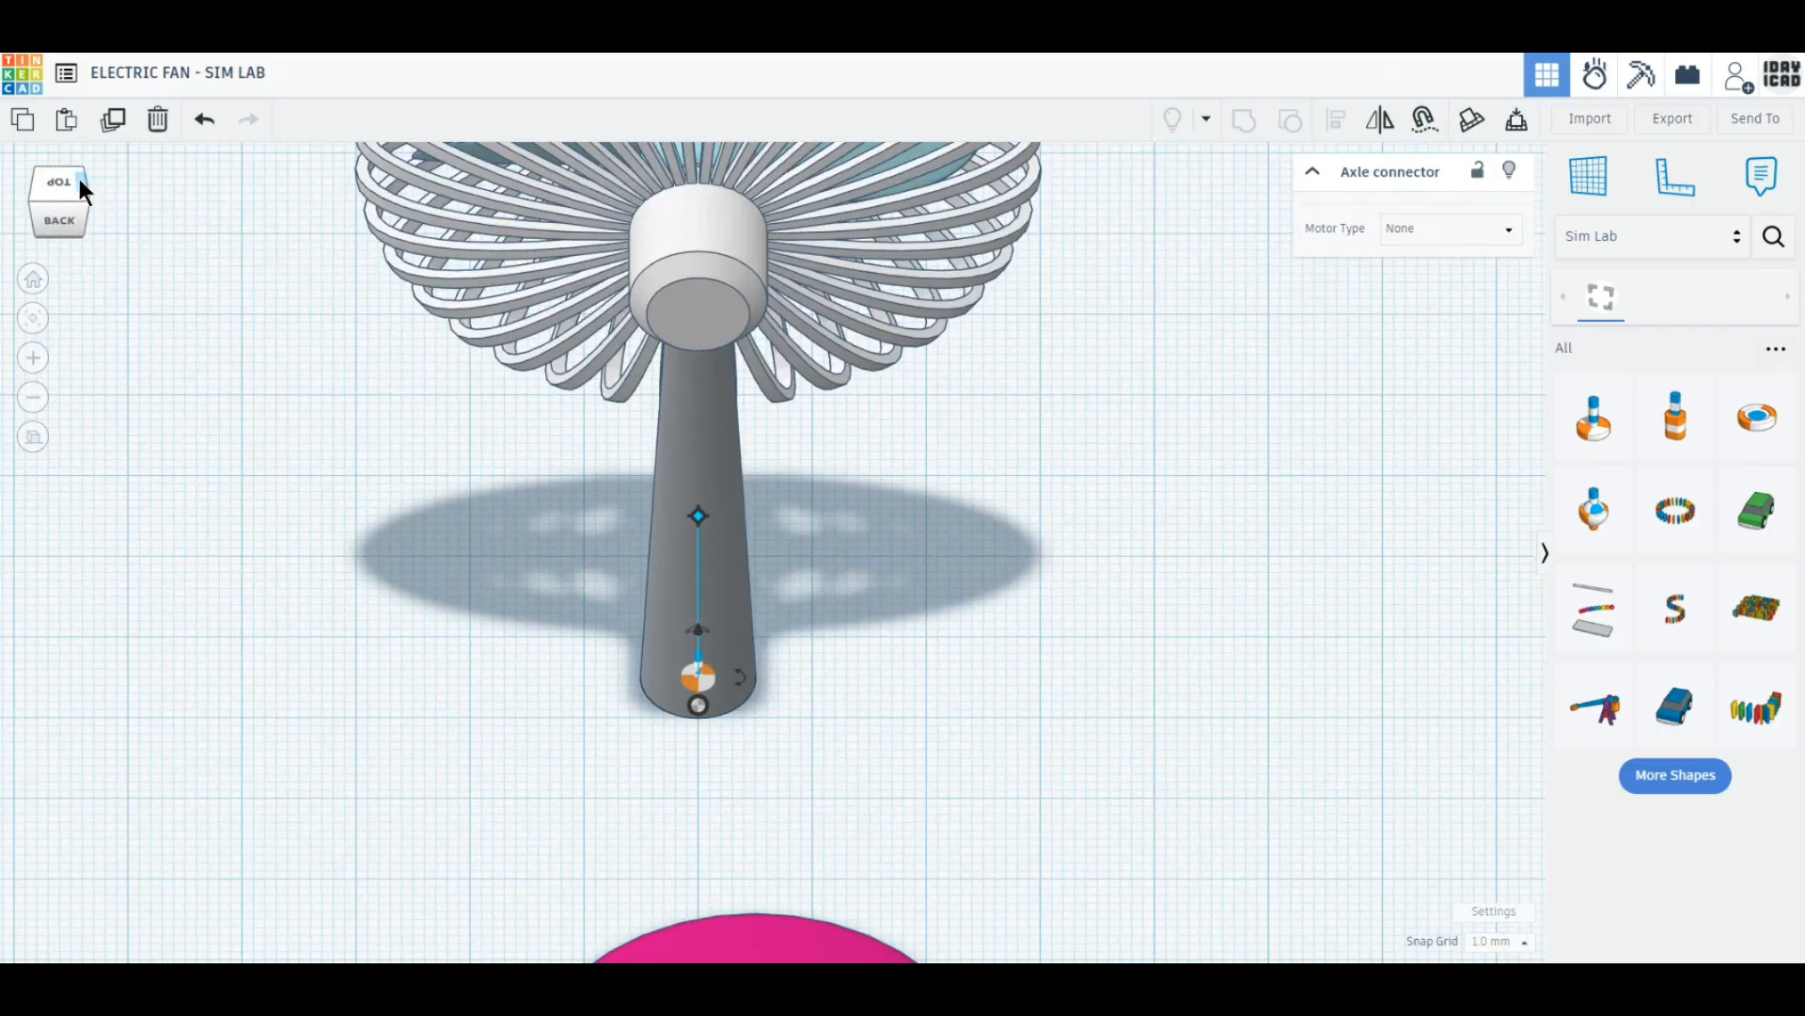
pyautogui.click(38, 184)
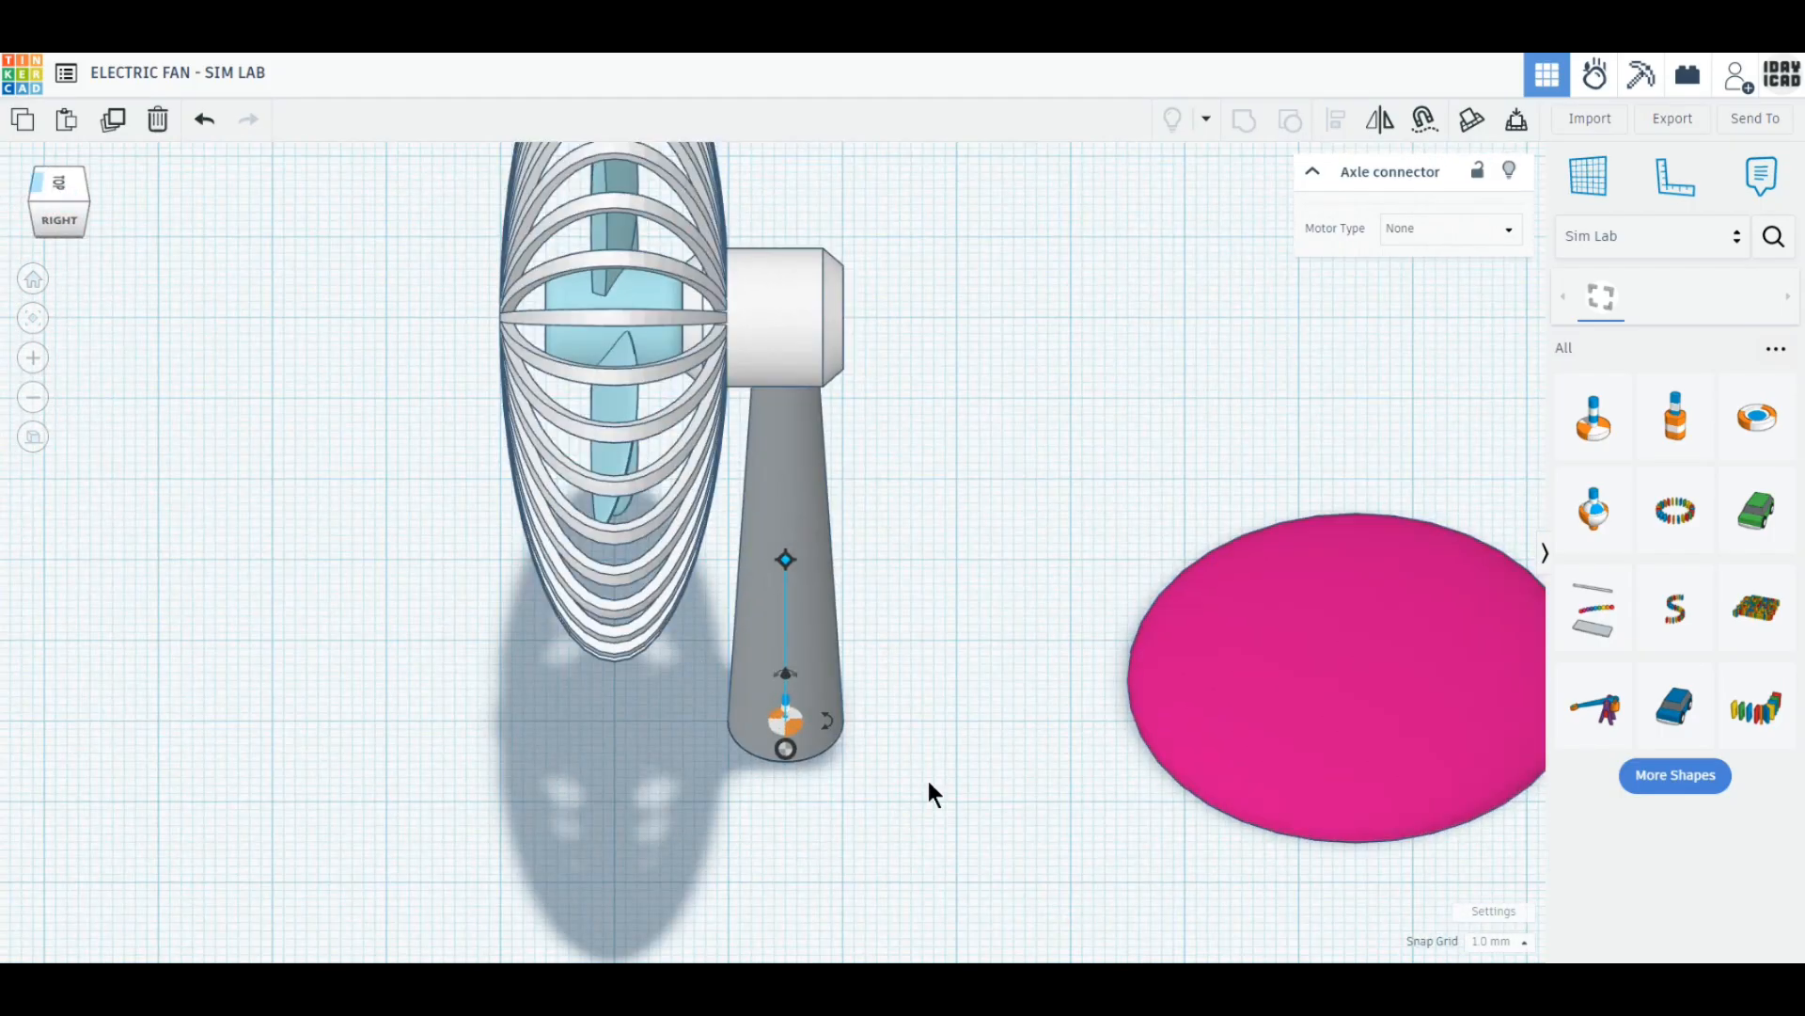
# Move the half sphere under the fan as its base, with the stand near its rear edge, and recolour it blue.
pyautogui.moveTo(1417, 630); pyautogui.dragTo(711, 662)
pyautogui.click(82, 184)
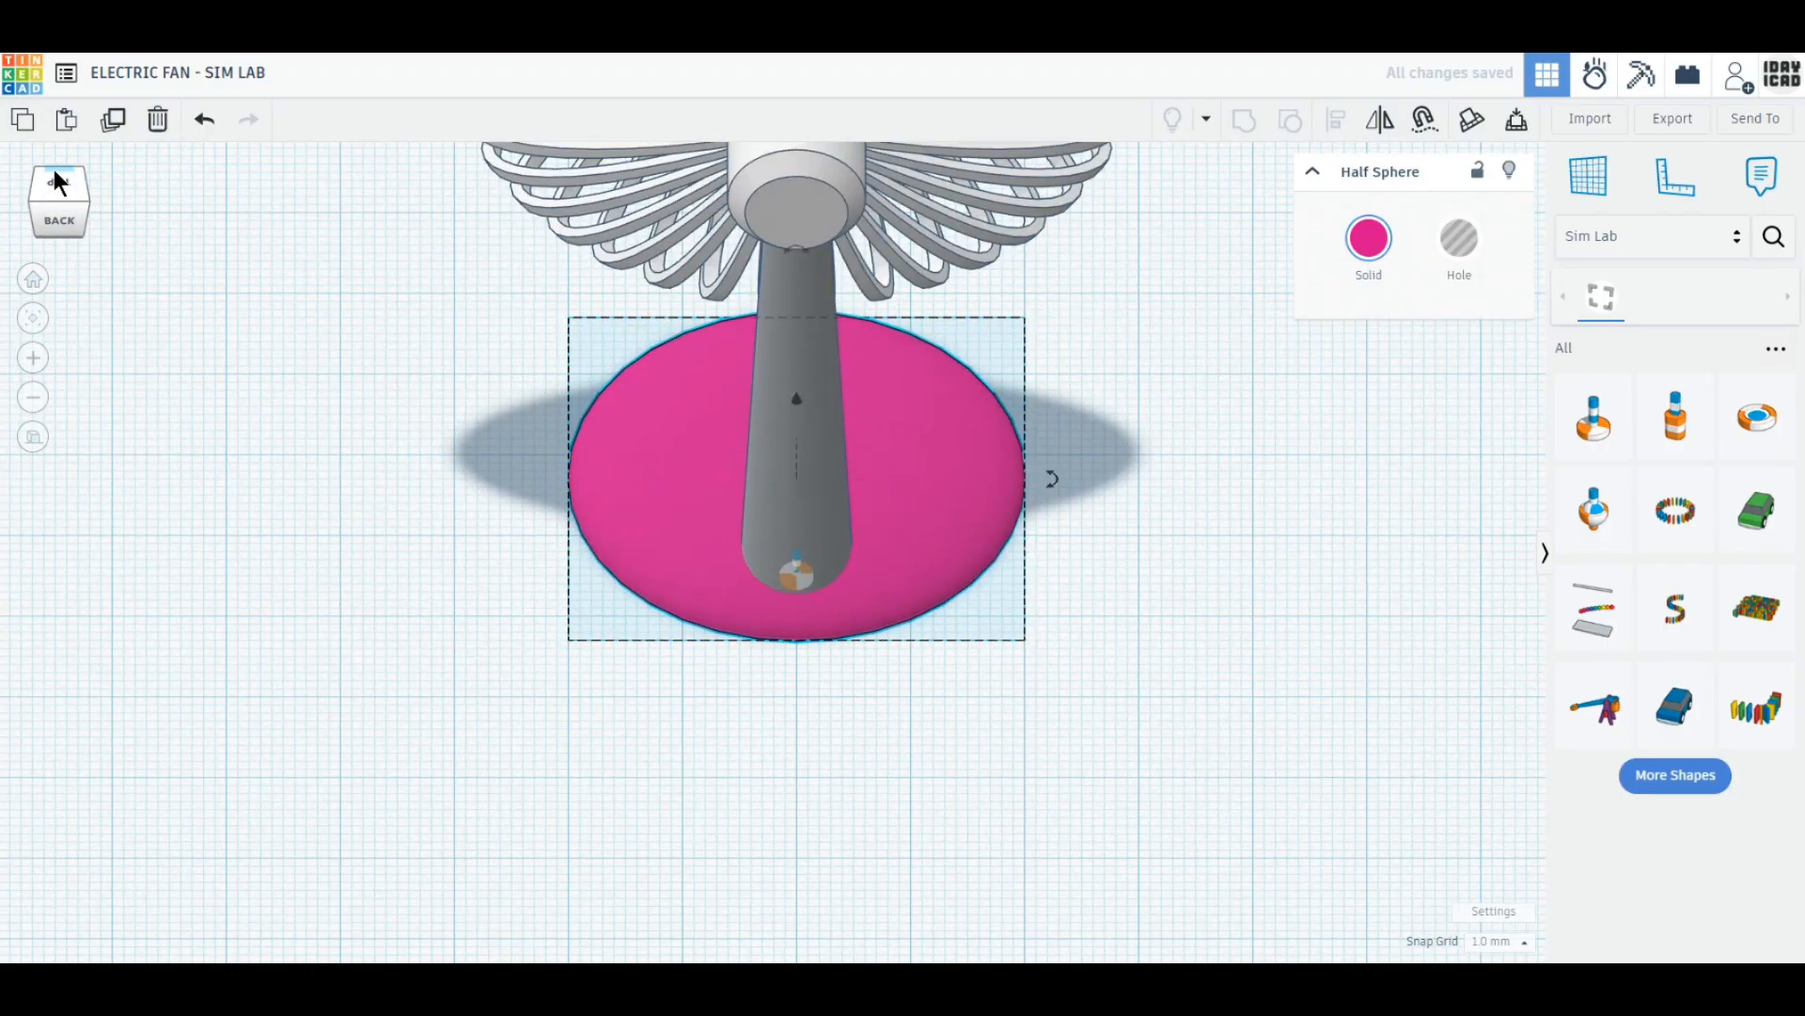
pyautogui.click(57, 179)
pyautogui.click(82, 183)
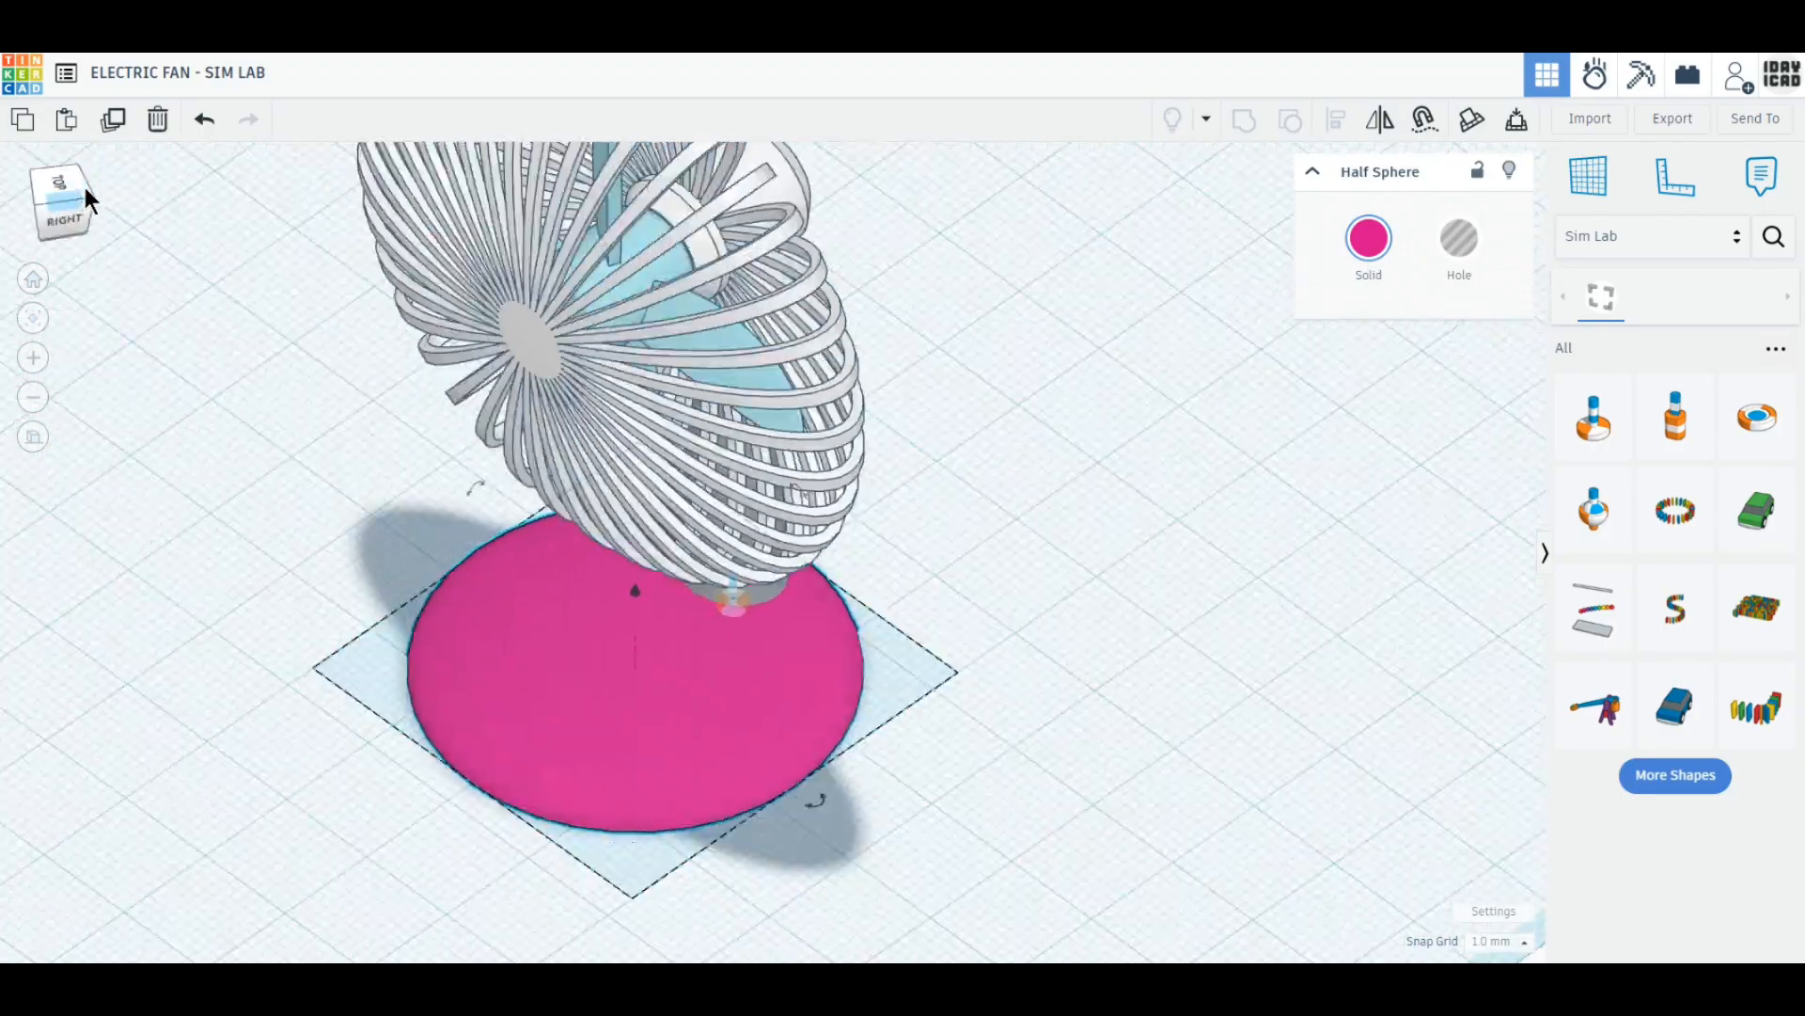
pyautogui.click(1369, 240)
pyautogui.click(1350, 437)
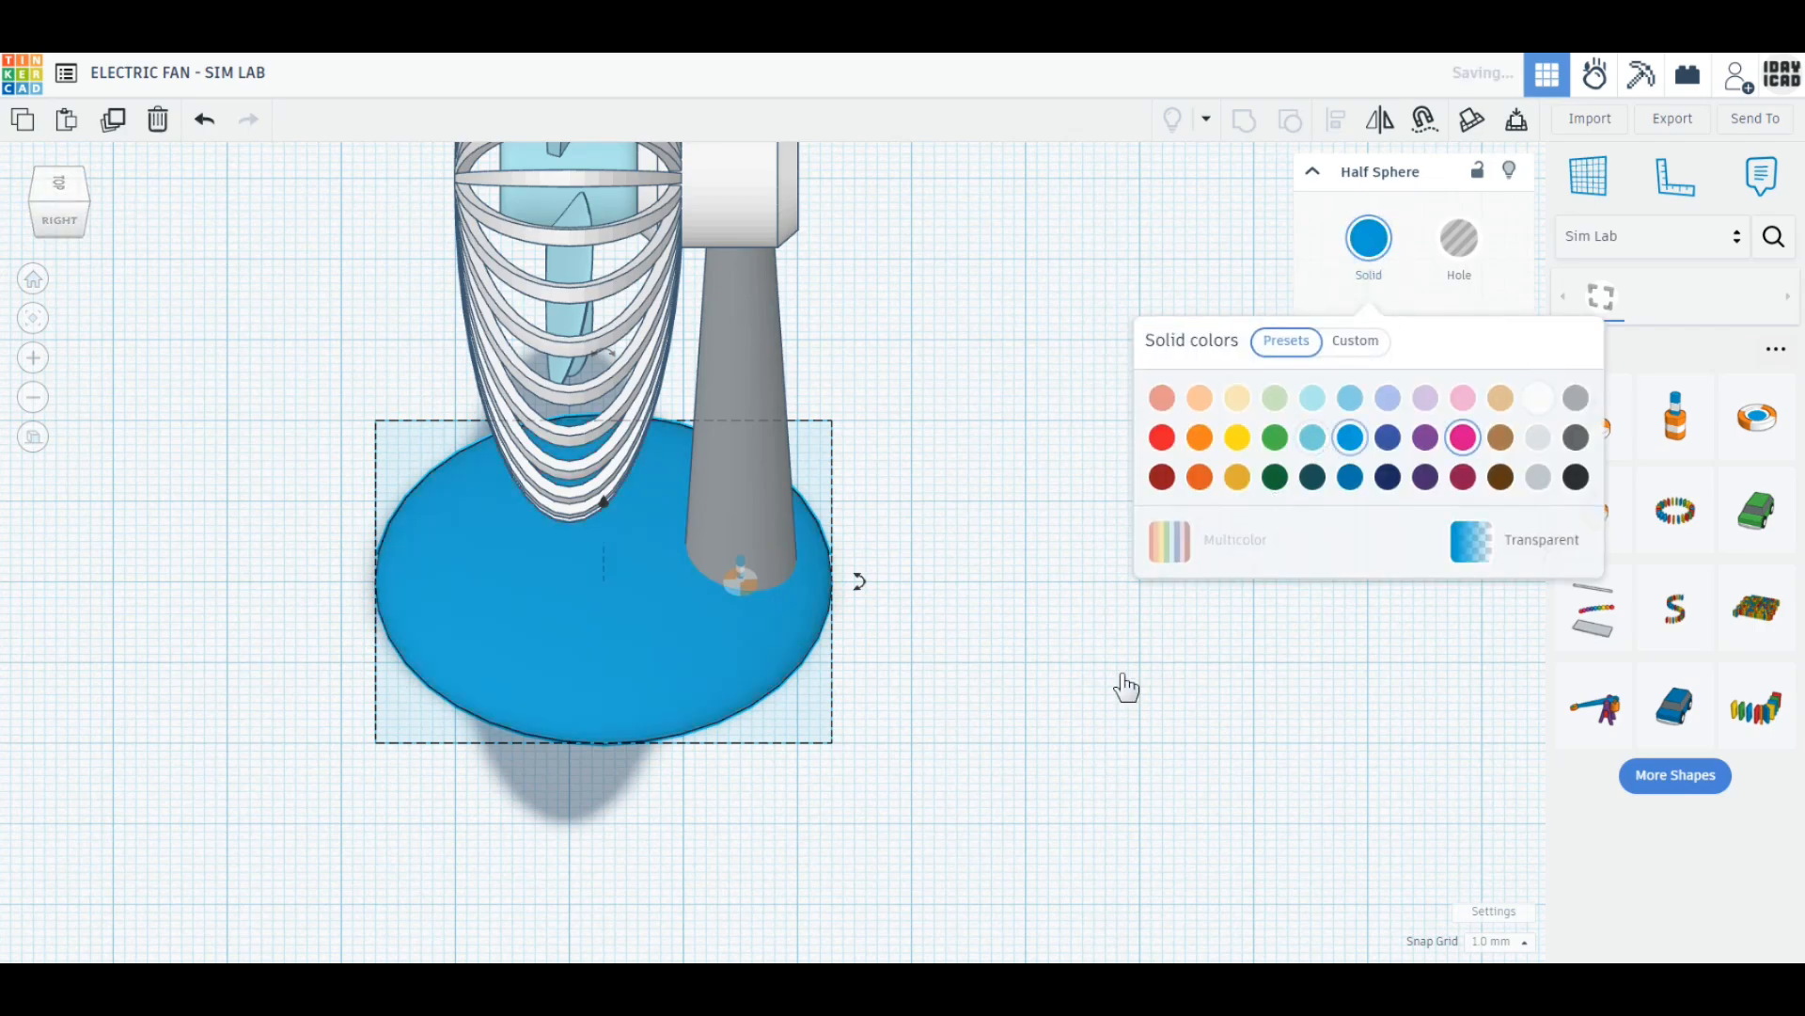
# Group the cone stand with the half-sphere base and set the group to Multicolor.
pyautogui.click(748, 493)
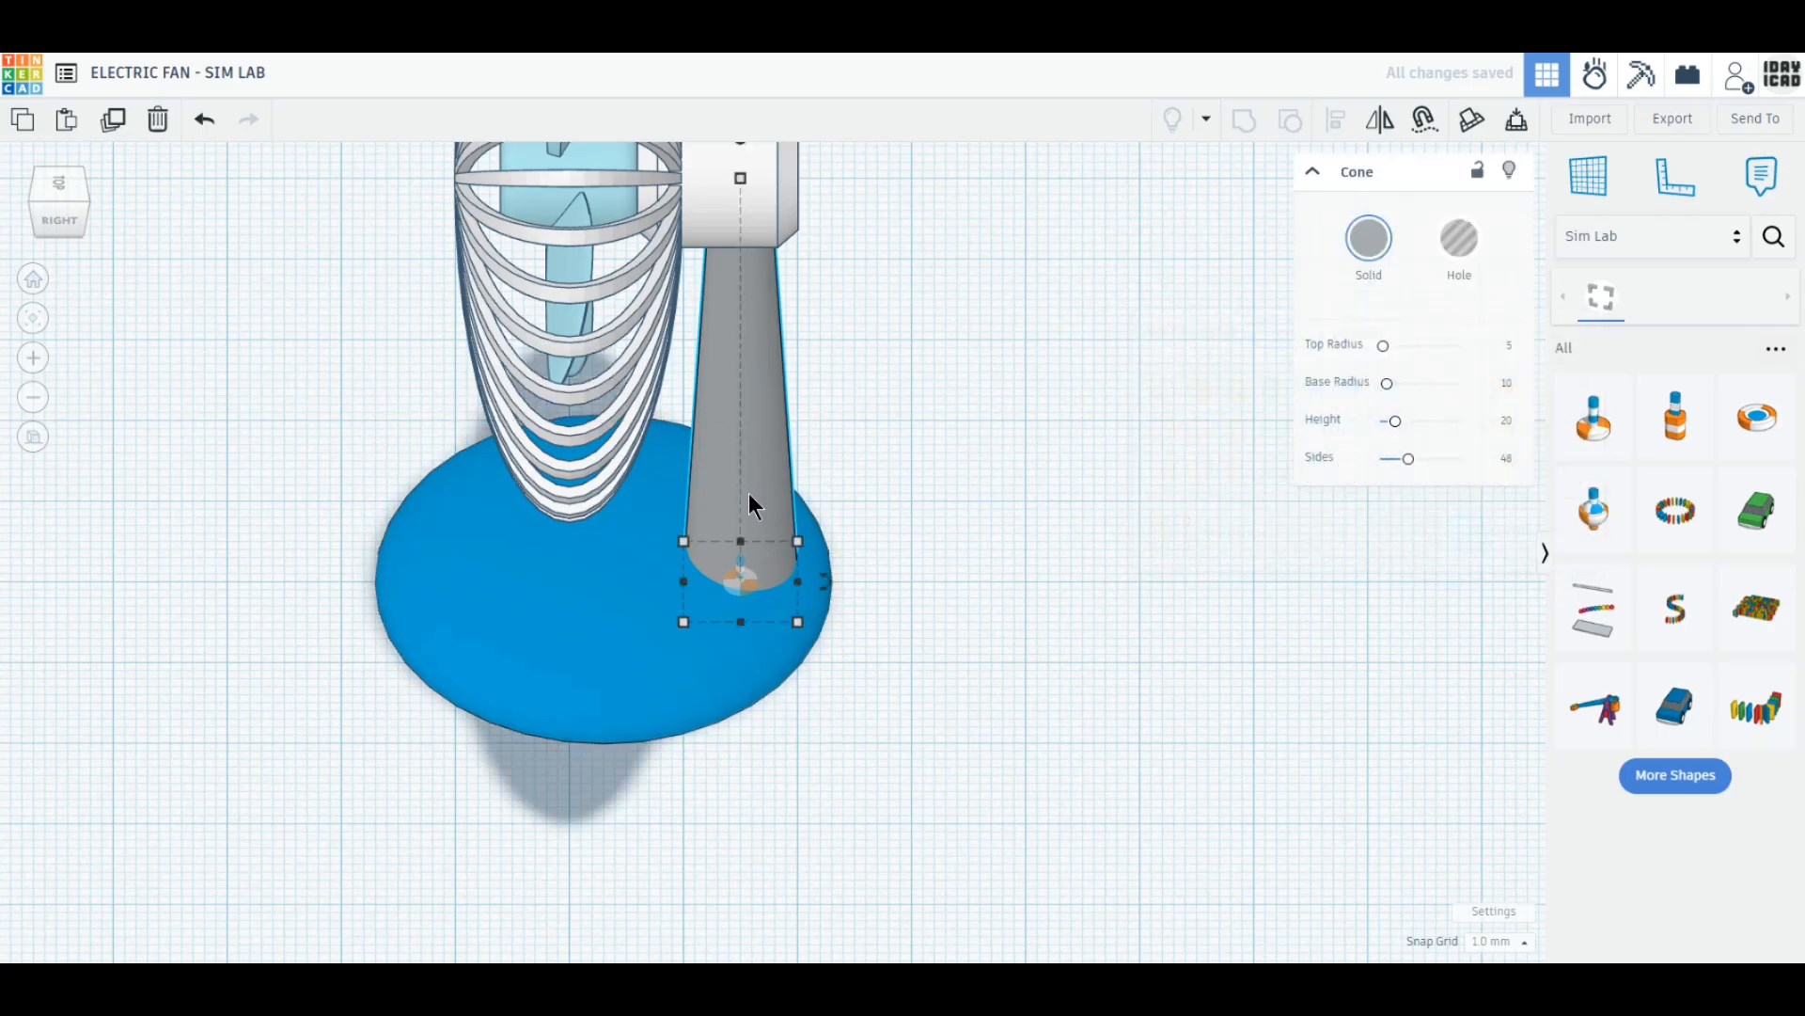
pyautogui.keyDown('shift'); pyautogui.click(652, 587); pyautogui.keyUp('shift')
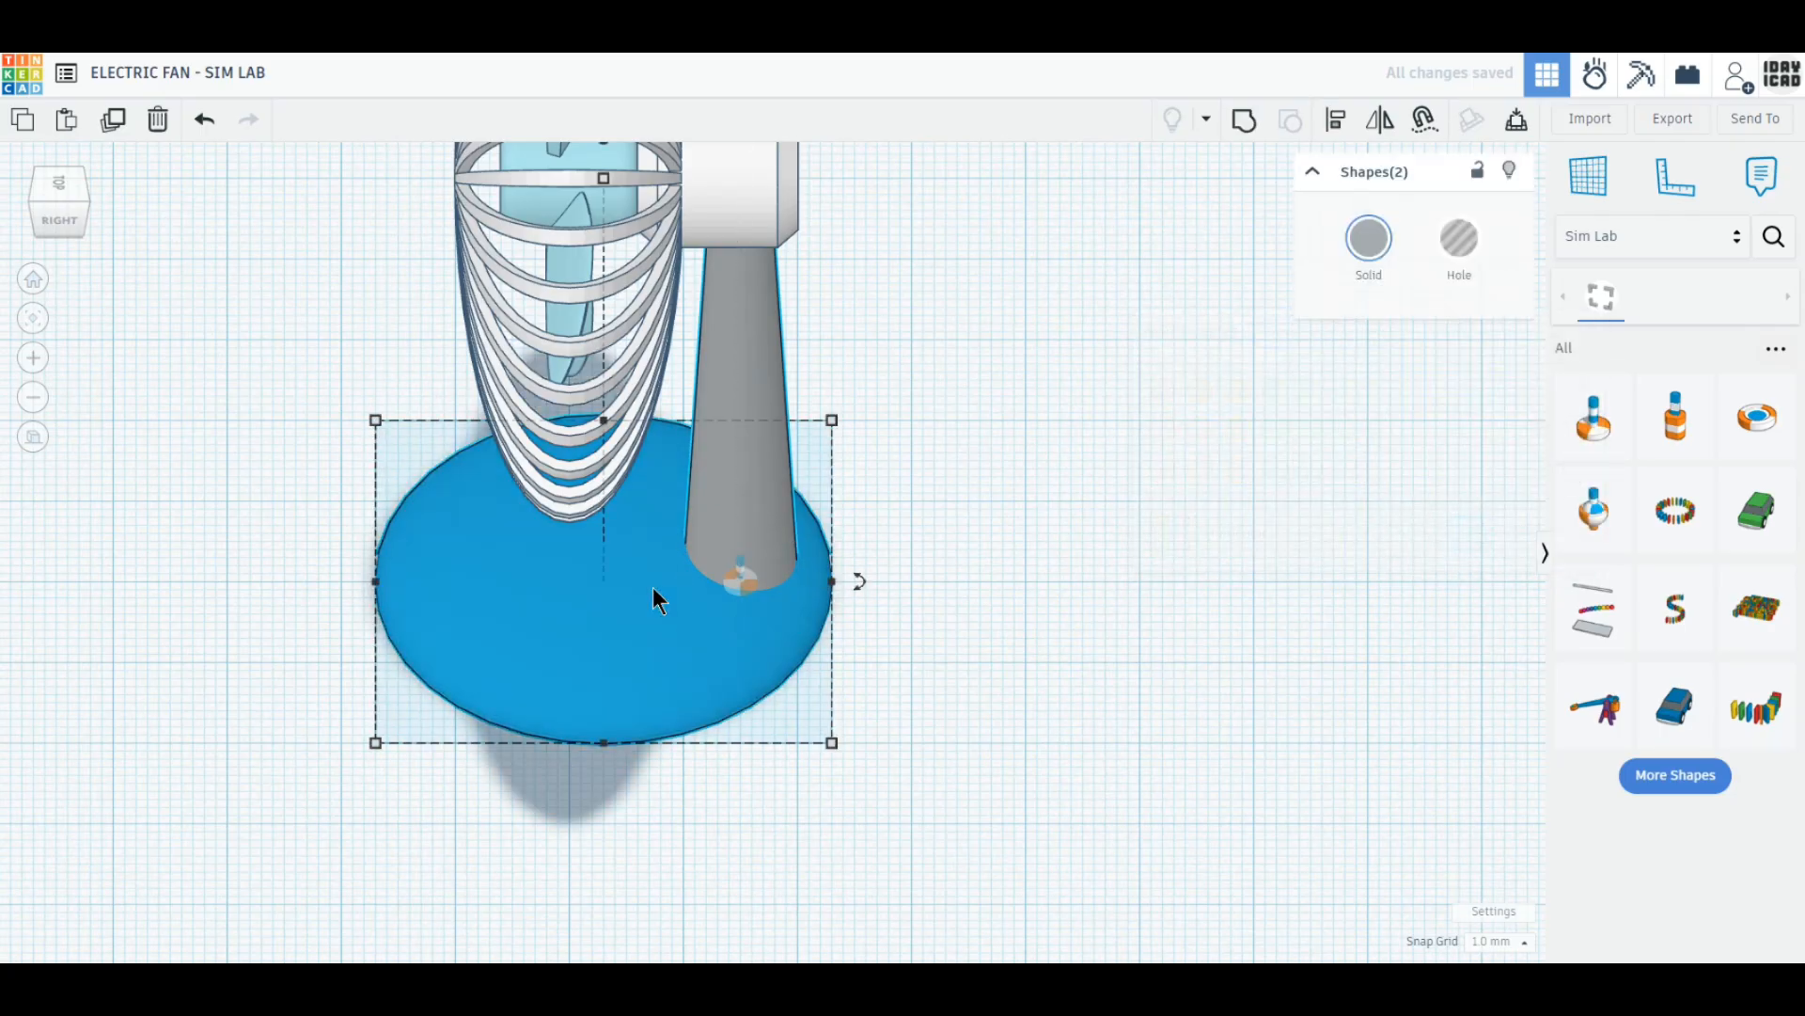
pyautogui.click(1247, 126)
pyautogui.click(1368, 238)
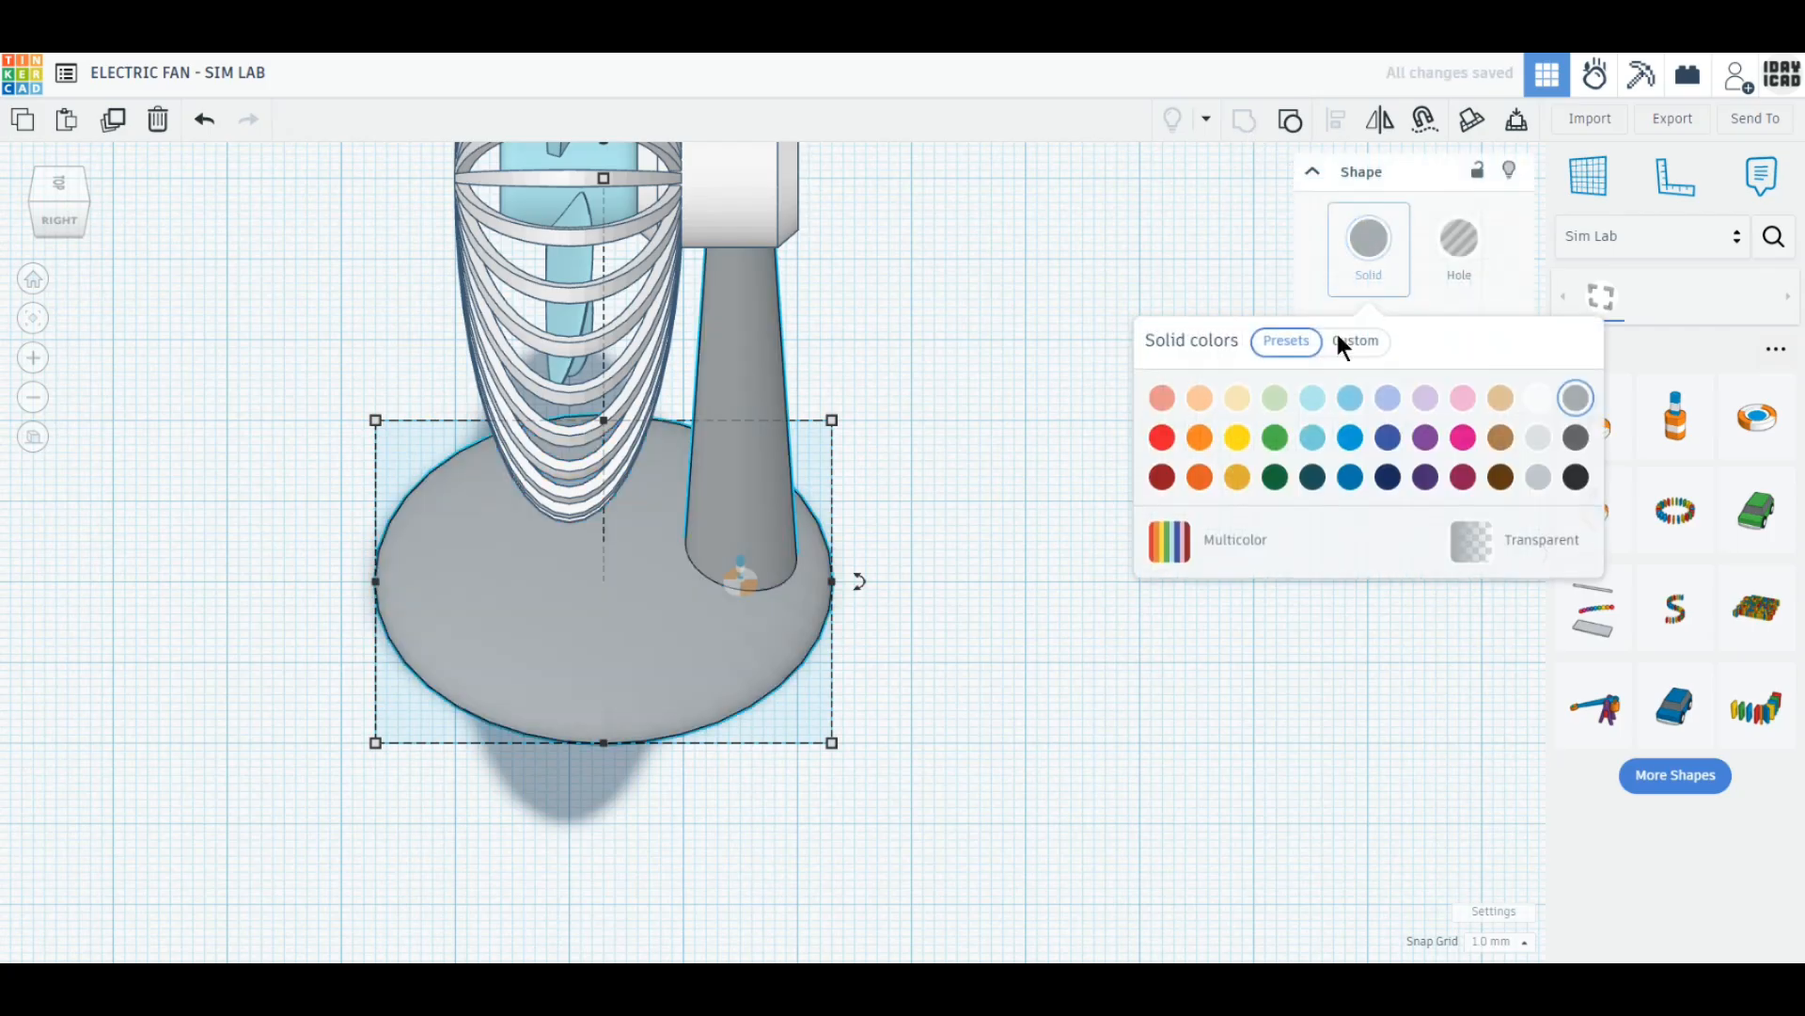
pyautogui.click(1222, 540)
# Link the bottom axle connector's orange part to the guard and motor housing and its blue part to the stand and base group.
pyautogui.click(747, 579)
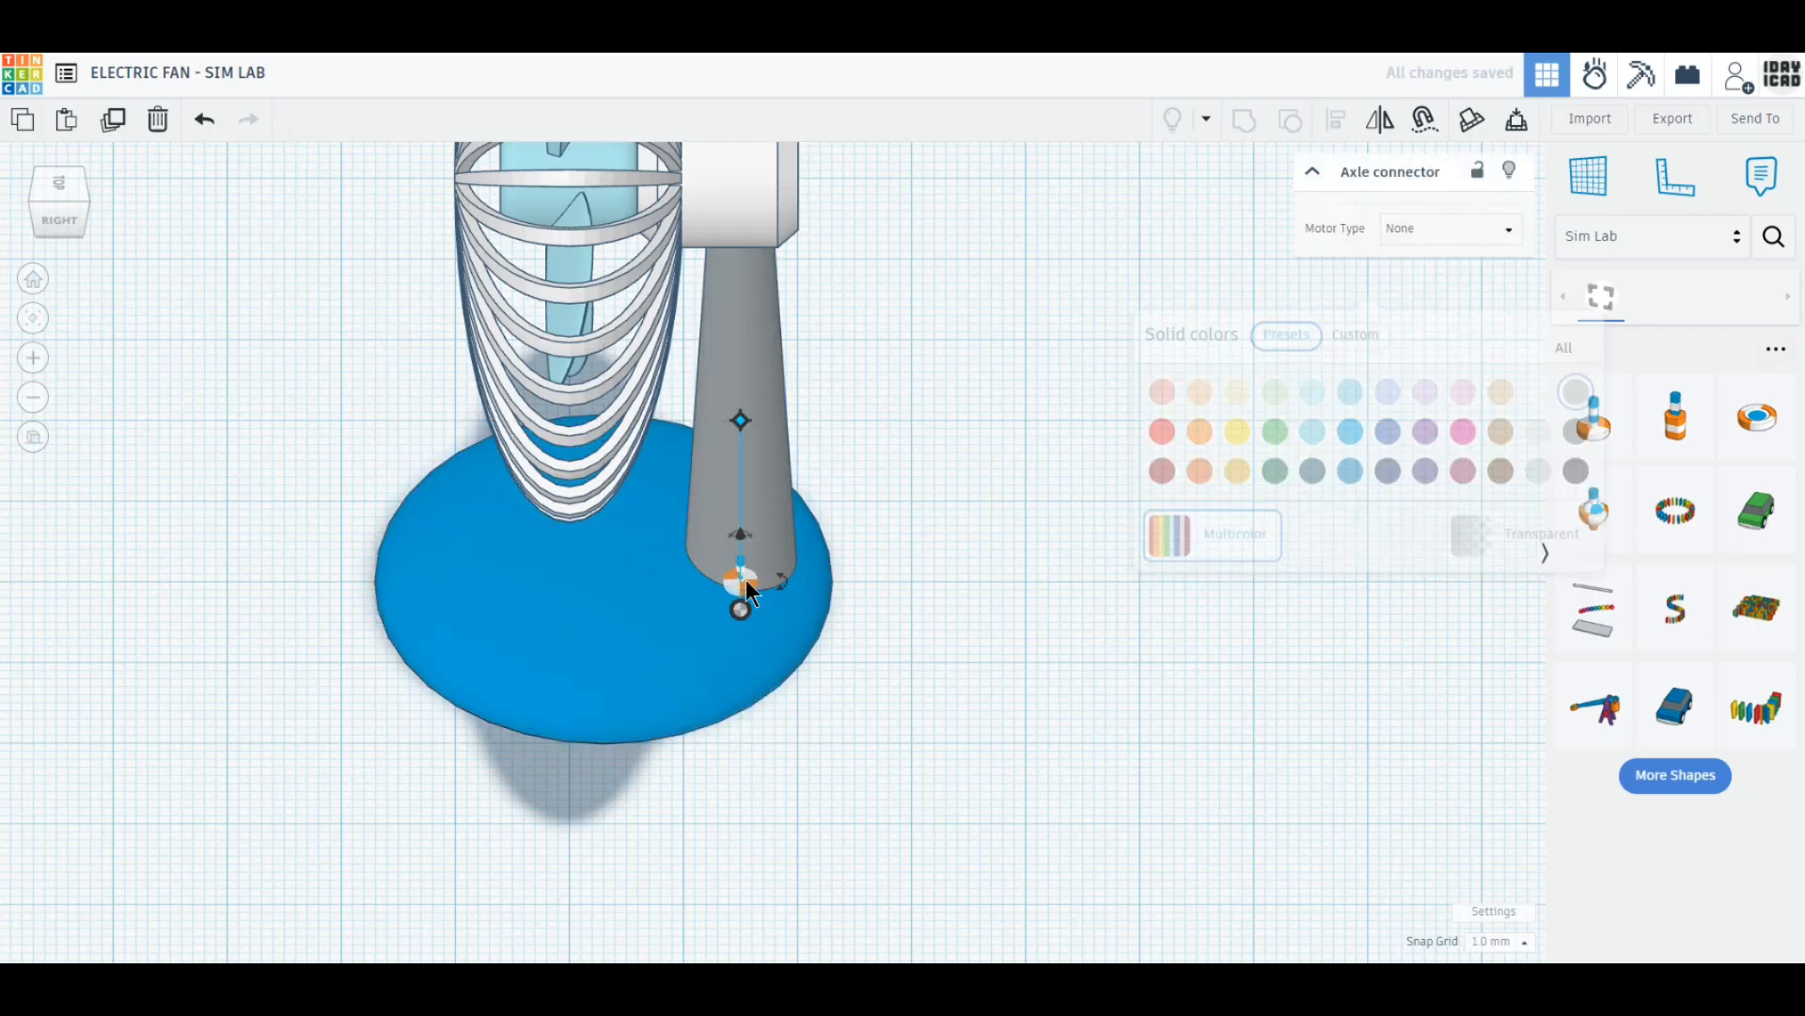
pyautogui.moveTo(739, 609); pyautogui.dragTo(749, 205)
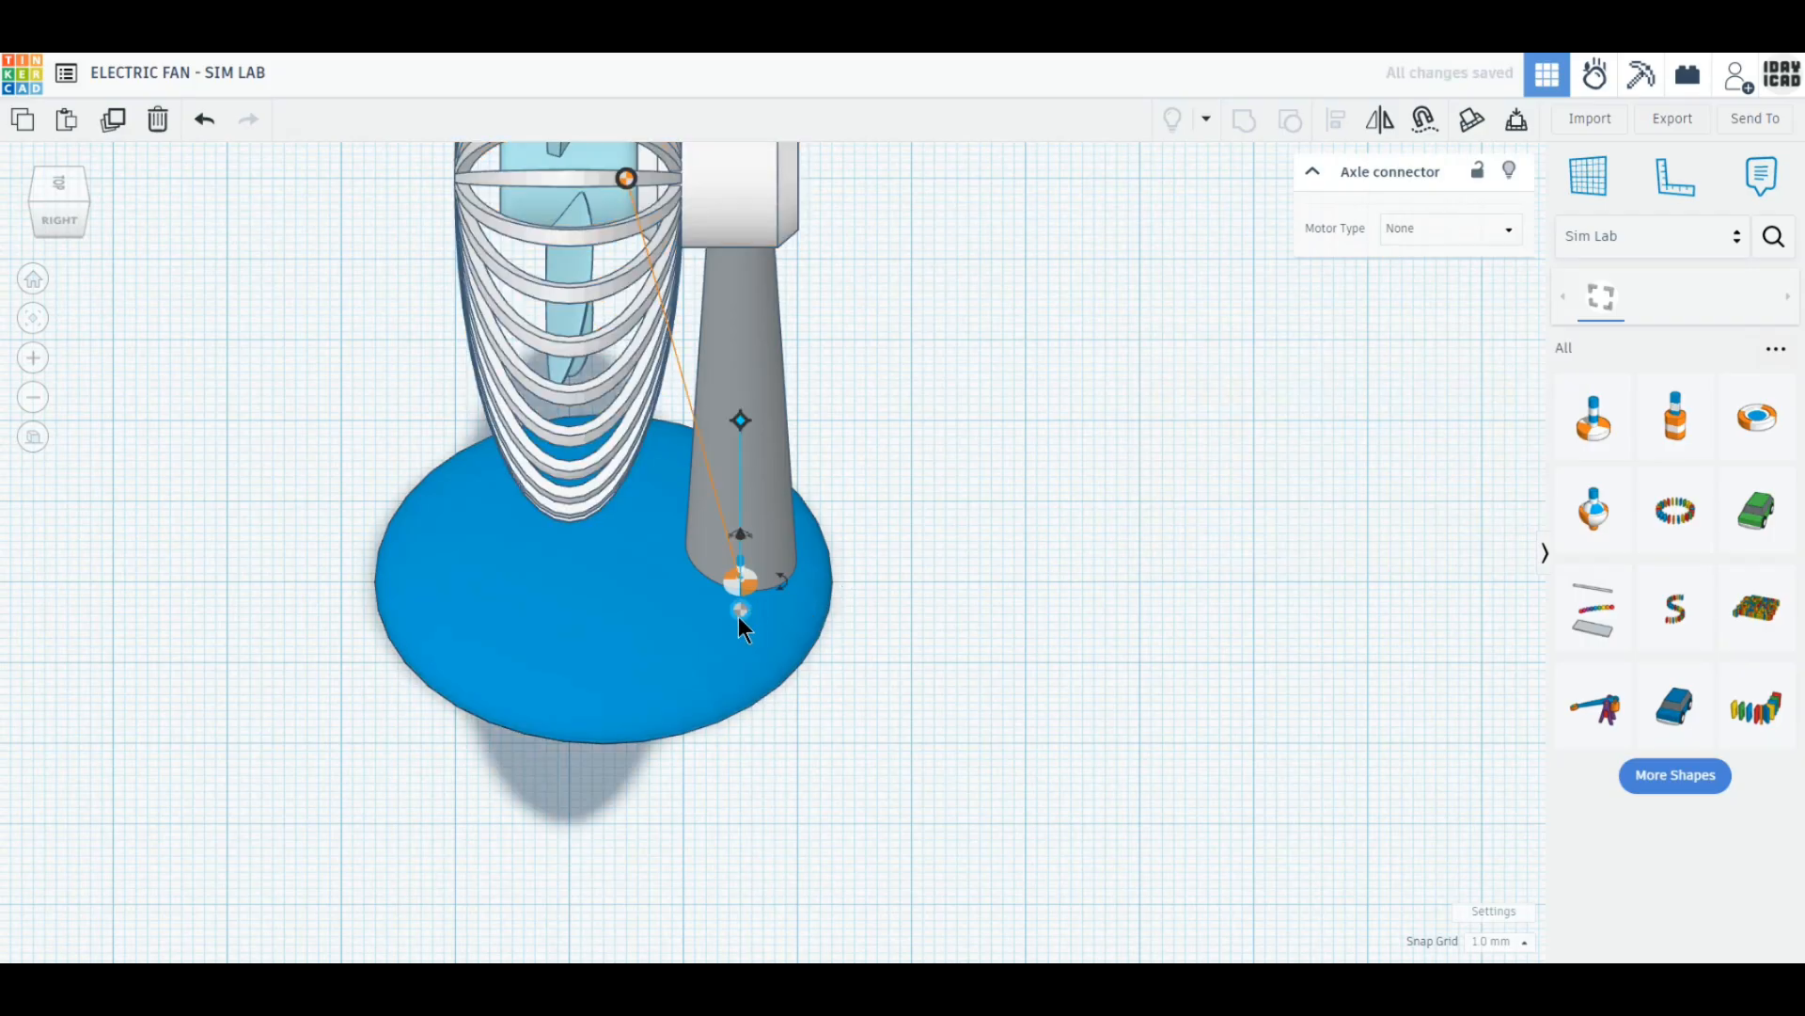
pyautogui.moveTo(741, 610); pyautogui.dragTo(671, 621)
pyautogui.moveTo(755, 790); pyautogui.dragTo(767, 672, button='right')
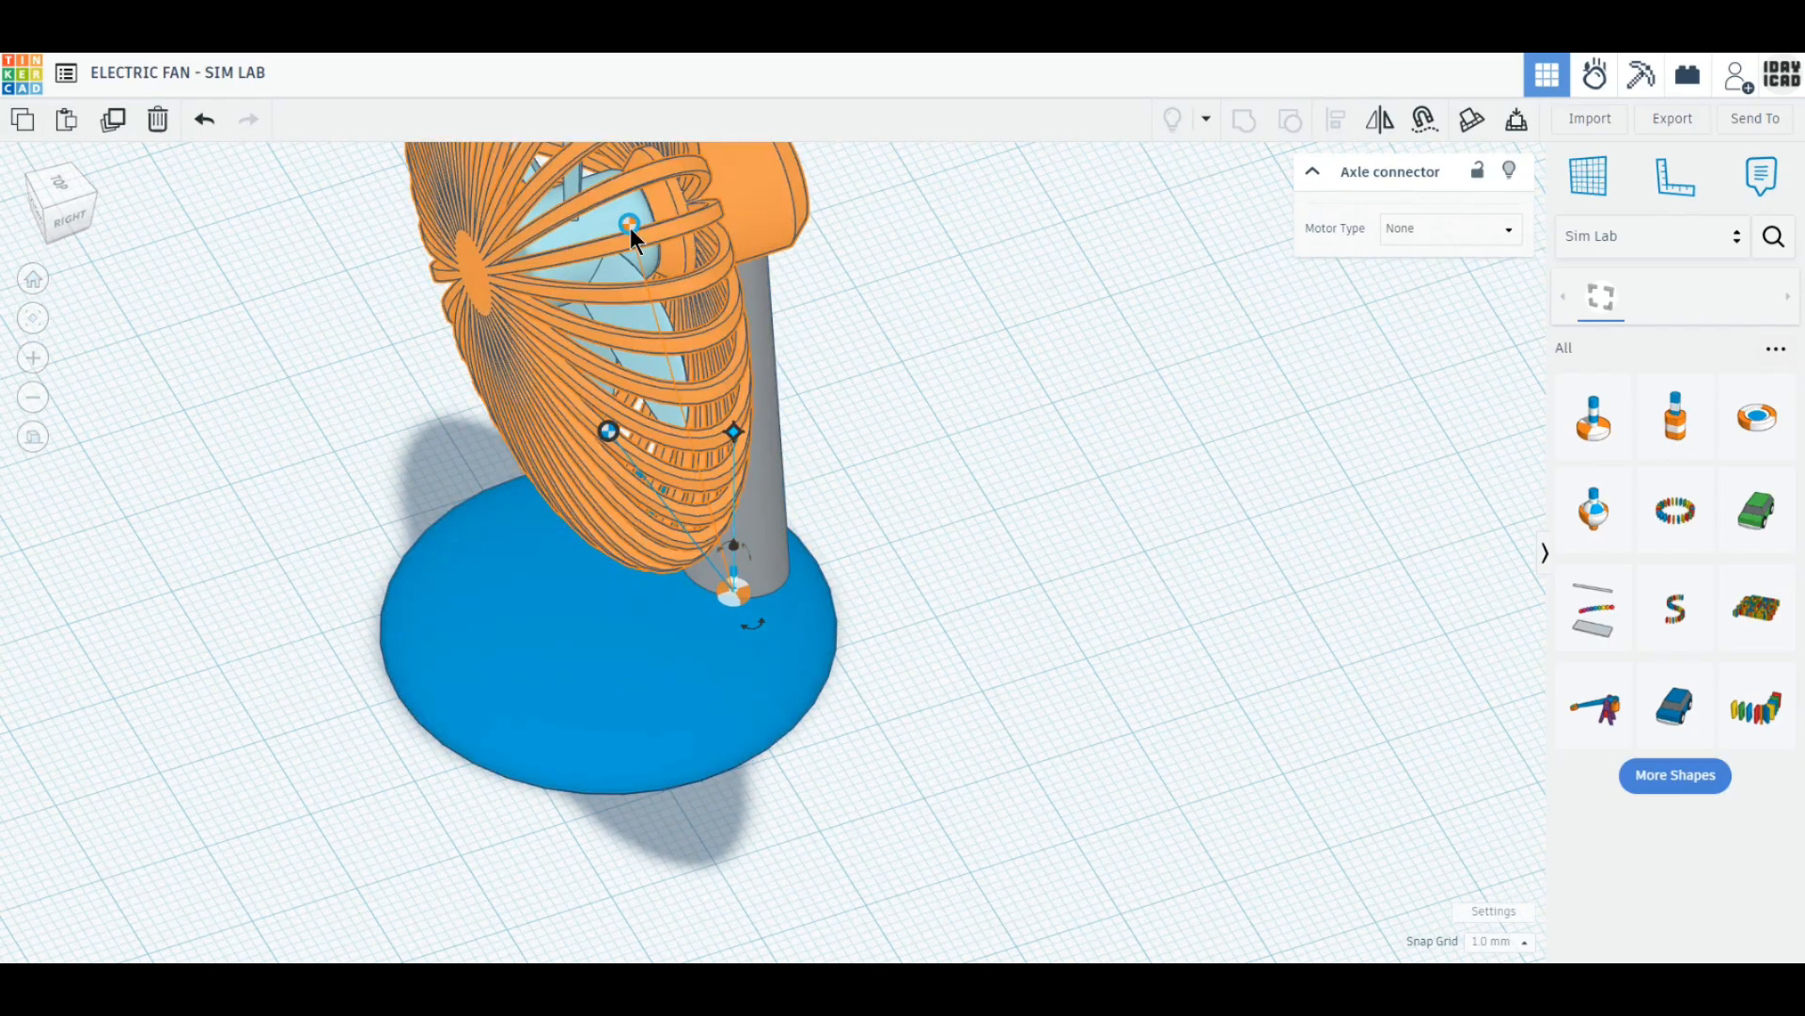
# Place a second axle connector on the flat centre disc at the front of the guard and clear the selection.
pyautogui.click(1579, 432)
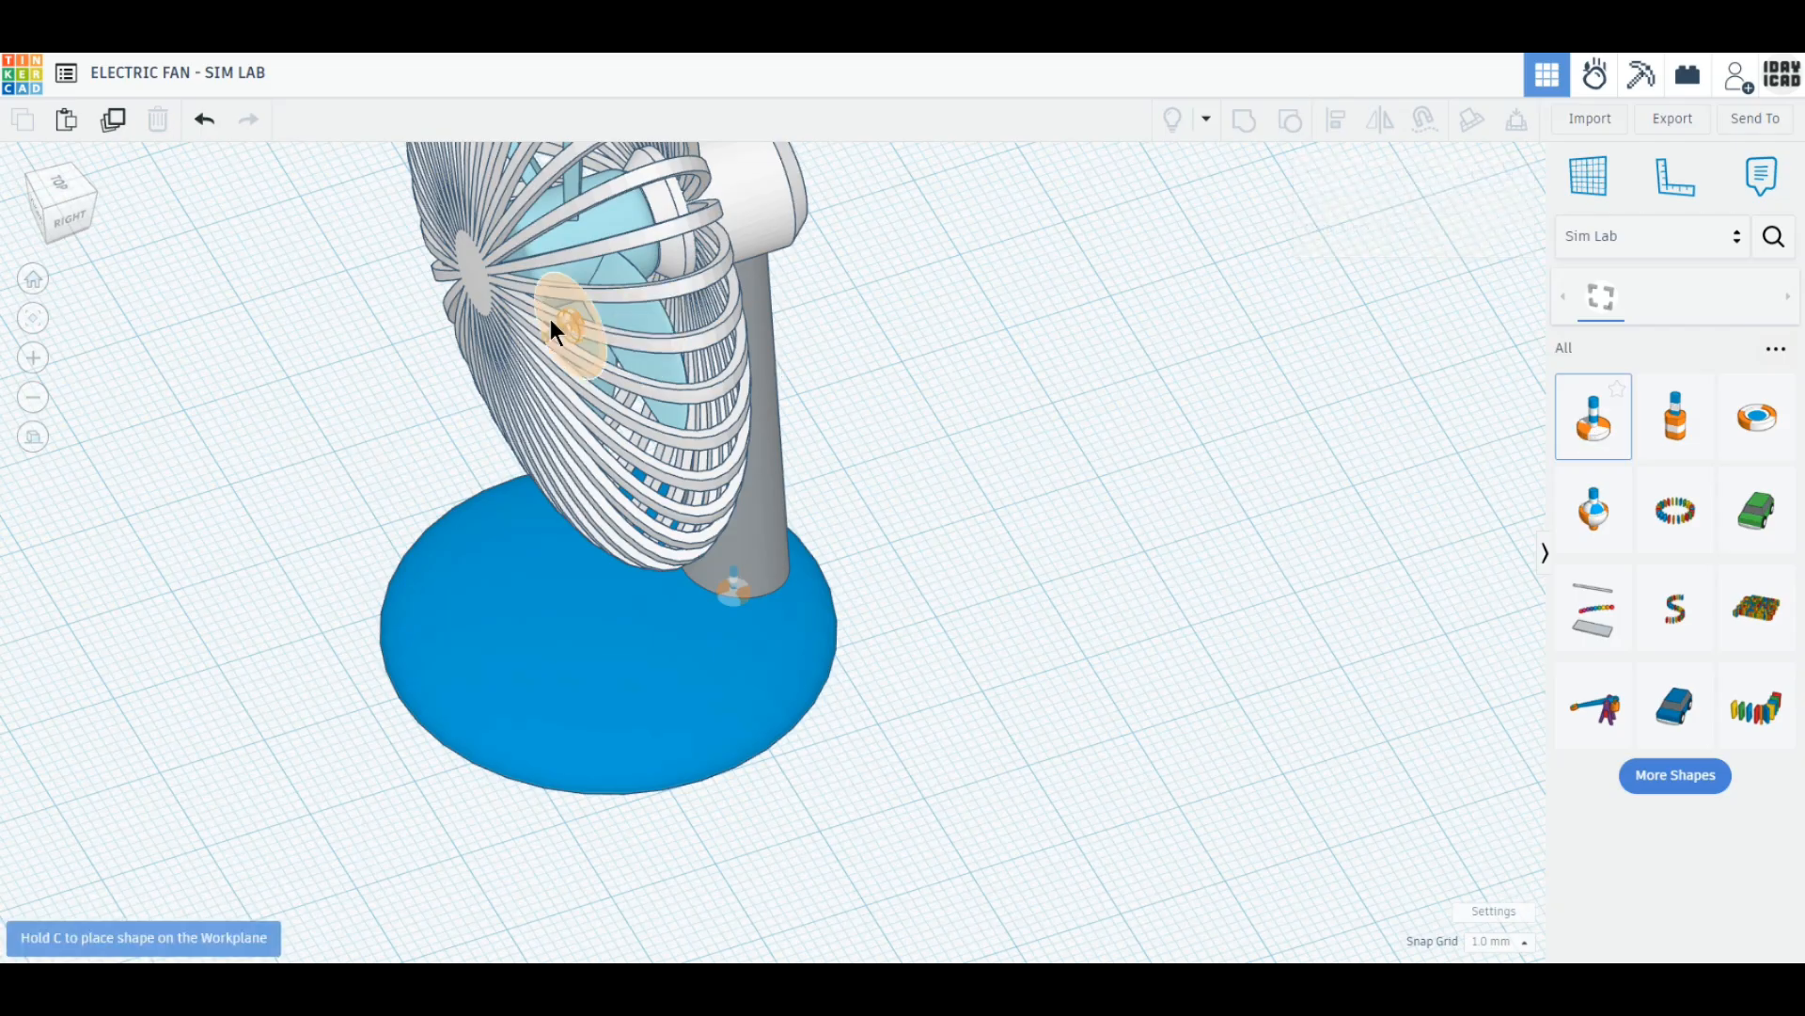
pyautogui.click(474, 281)
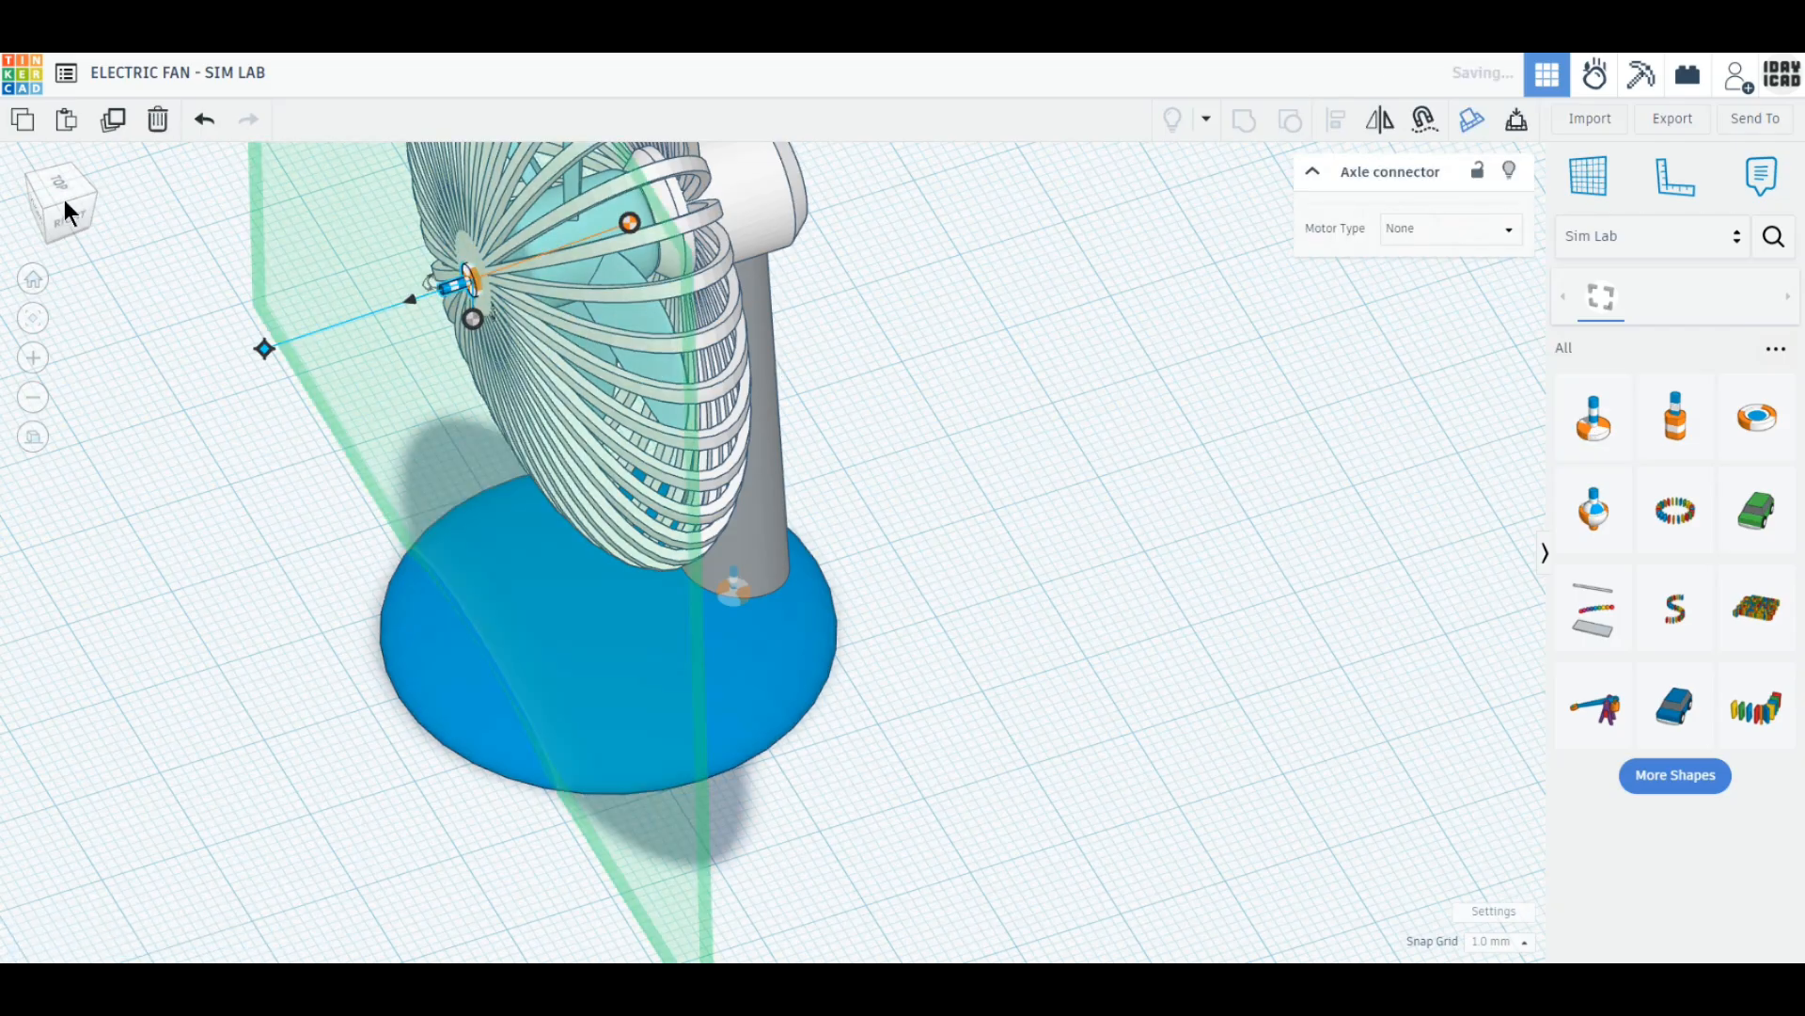
pyautogui.click(38, 199)
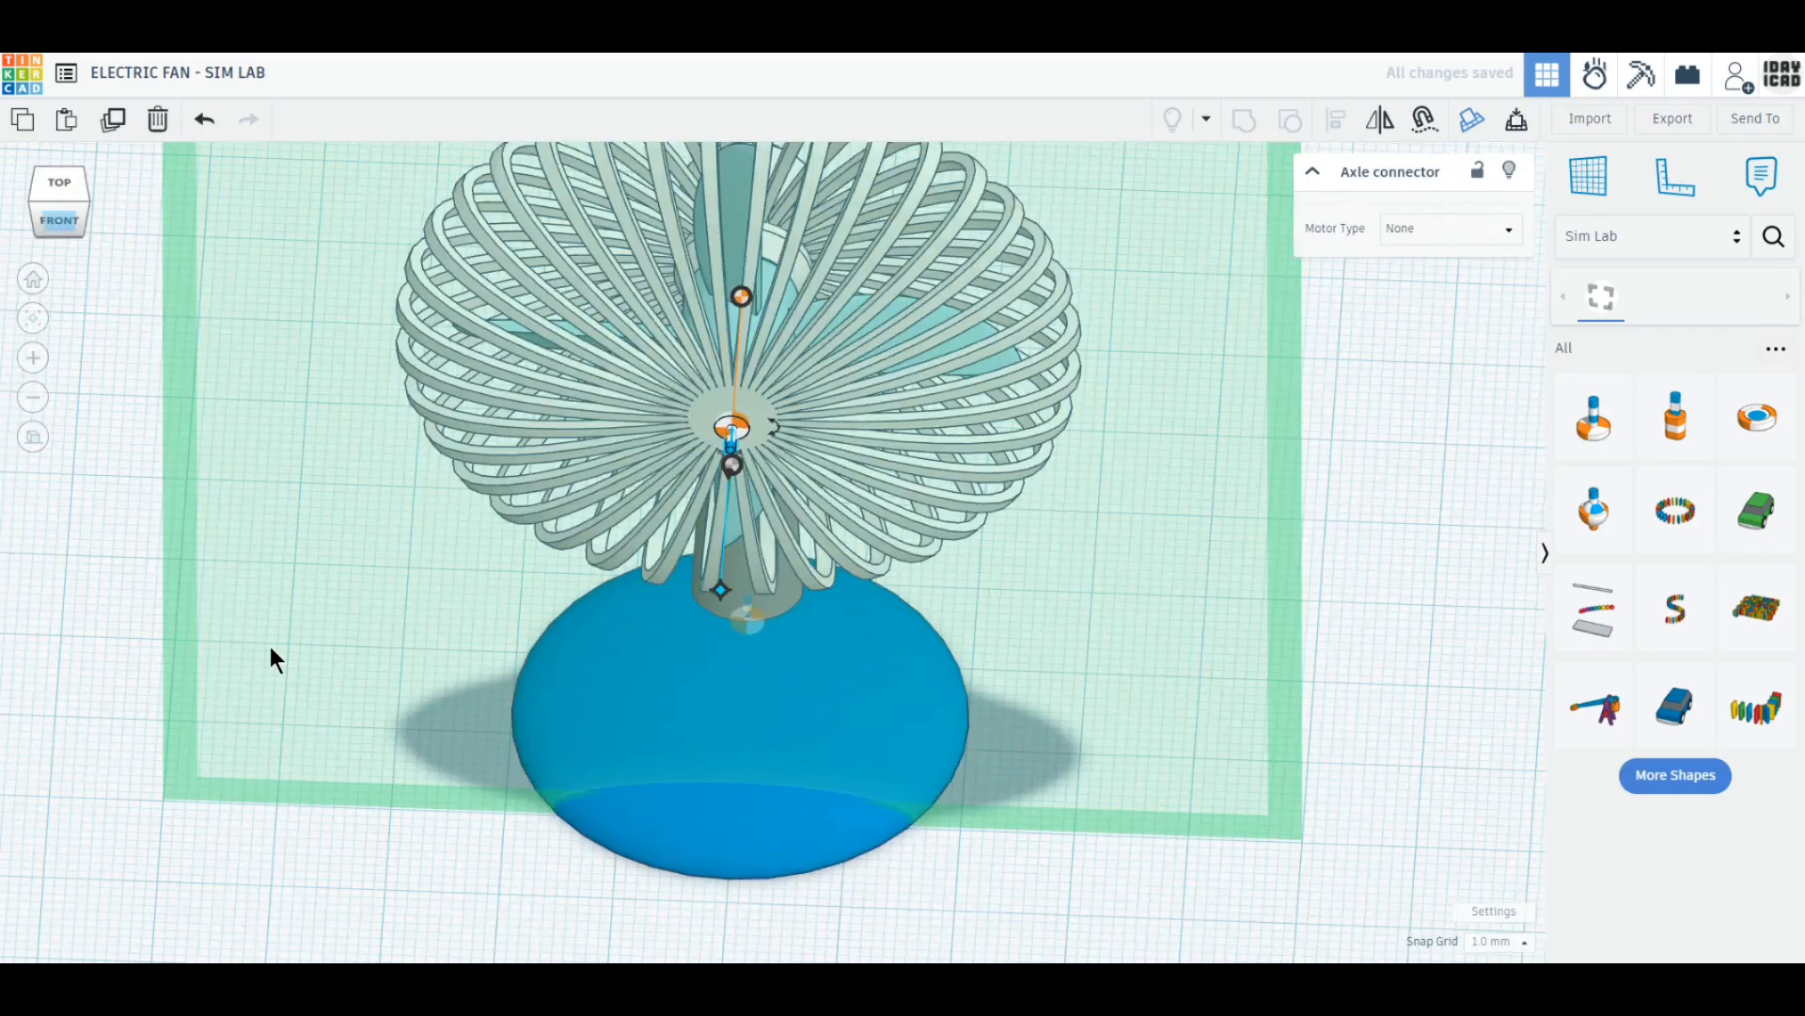
pyautogui.moveTo(340, 589); pyautogui.dragTo(1163, 623, button='right')
pyautogui.click(1162, 623)
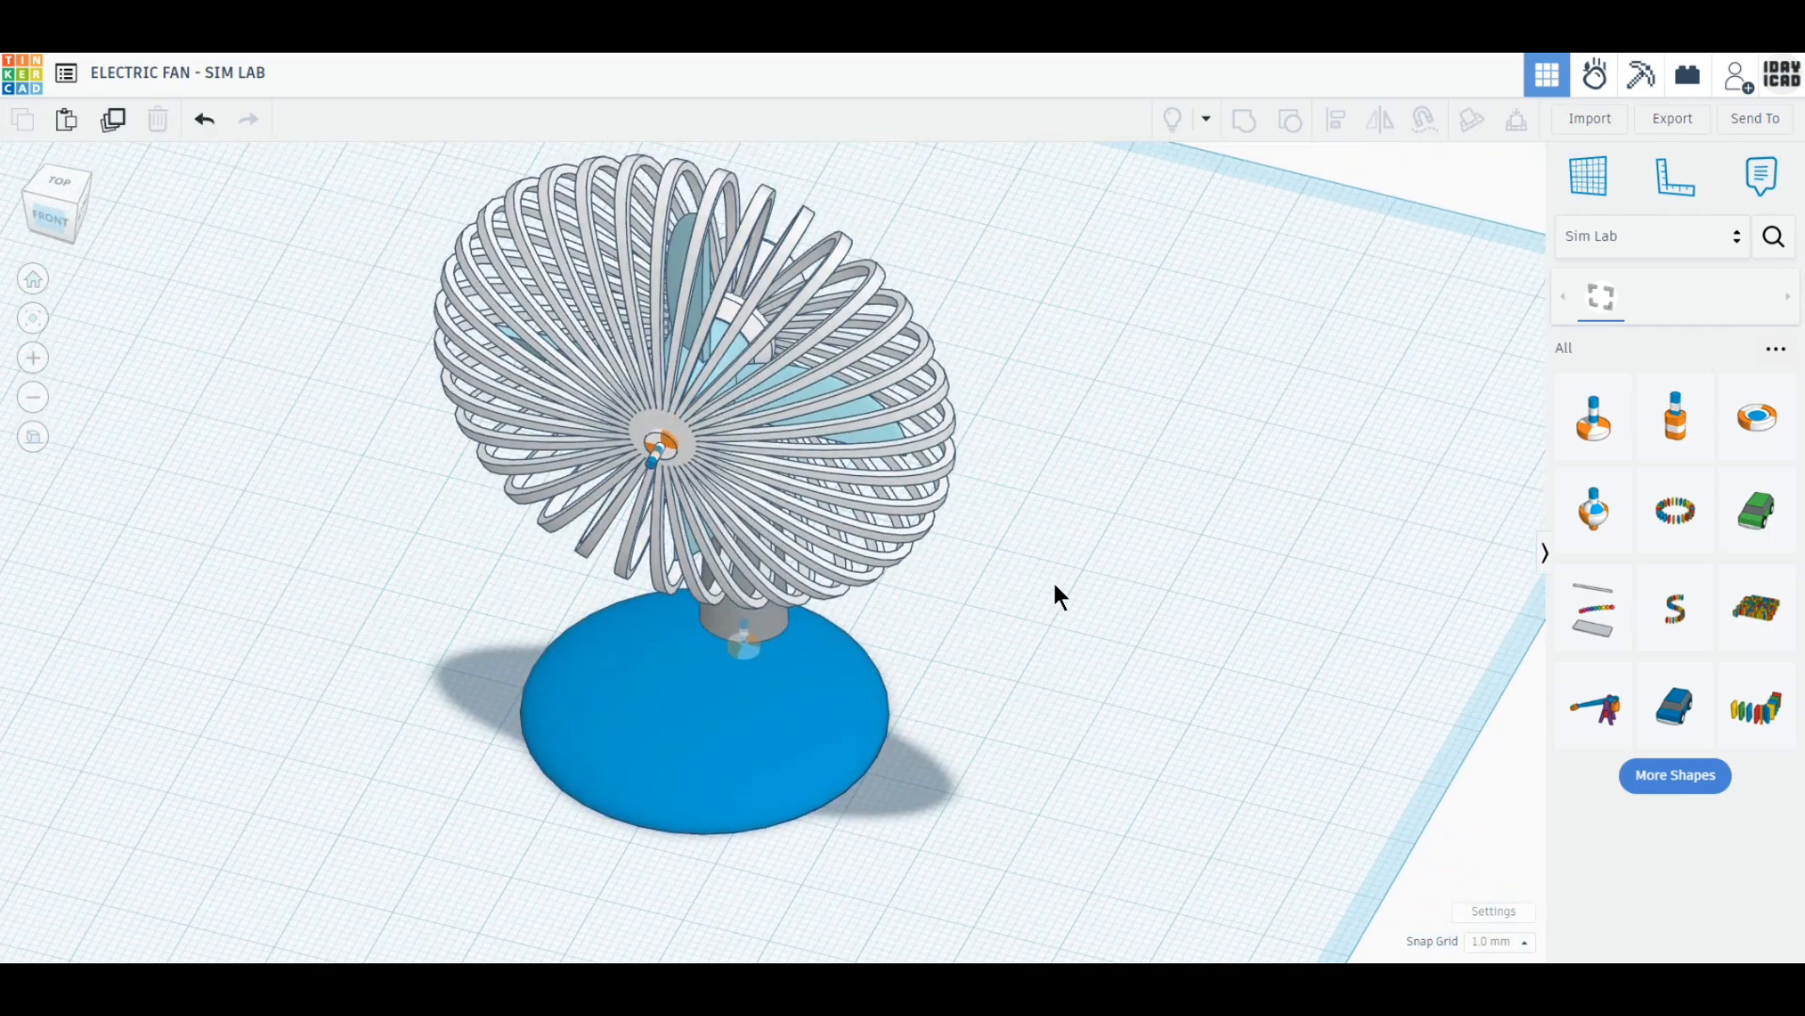
# Align the front axle connector with the propeller's centre, both vertically and across the fan's width.
pyautogui.click(665, 461)
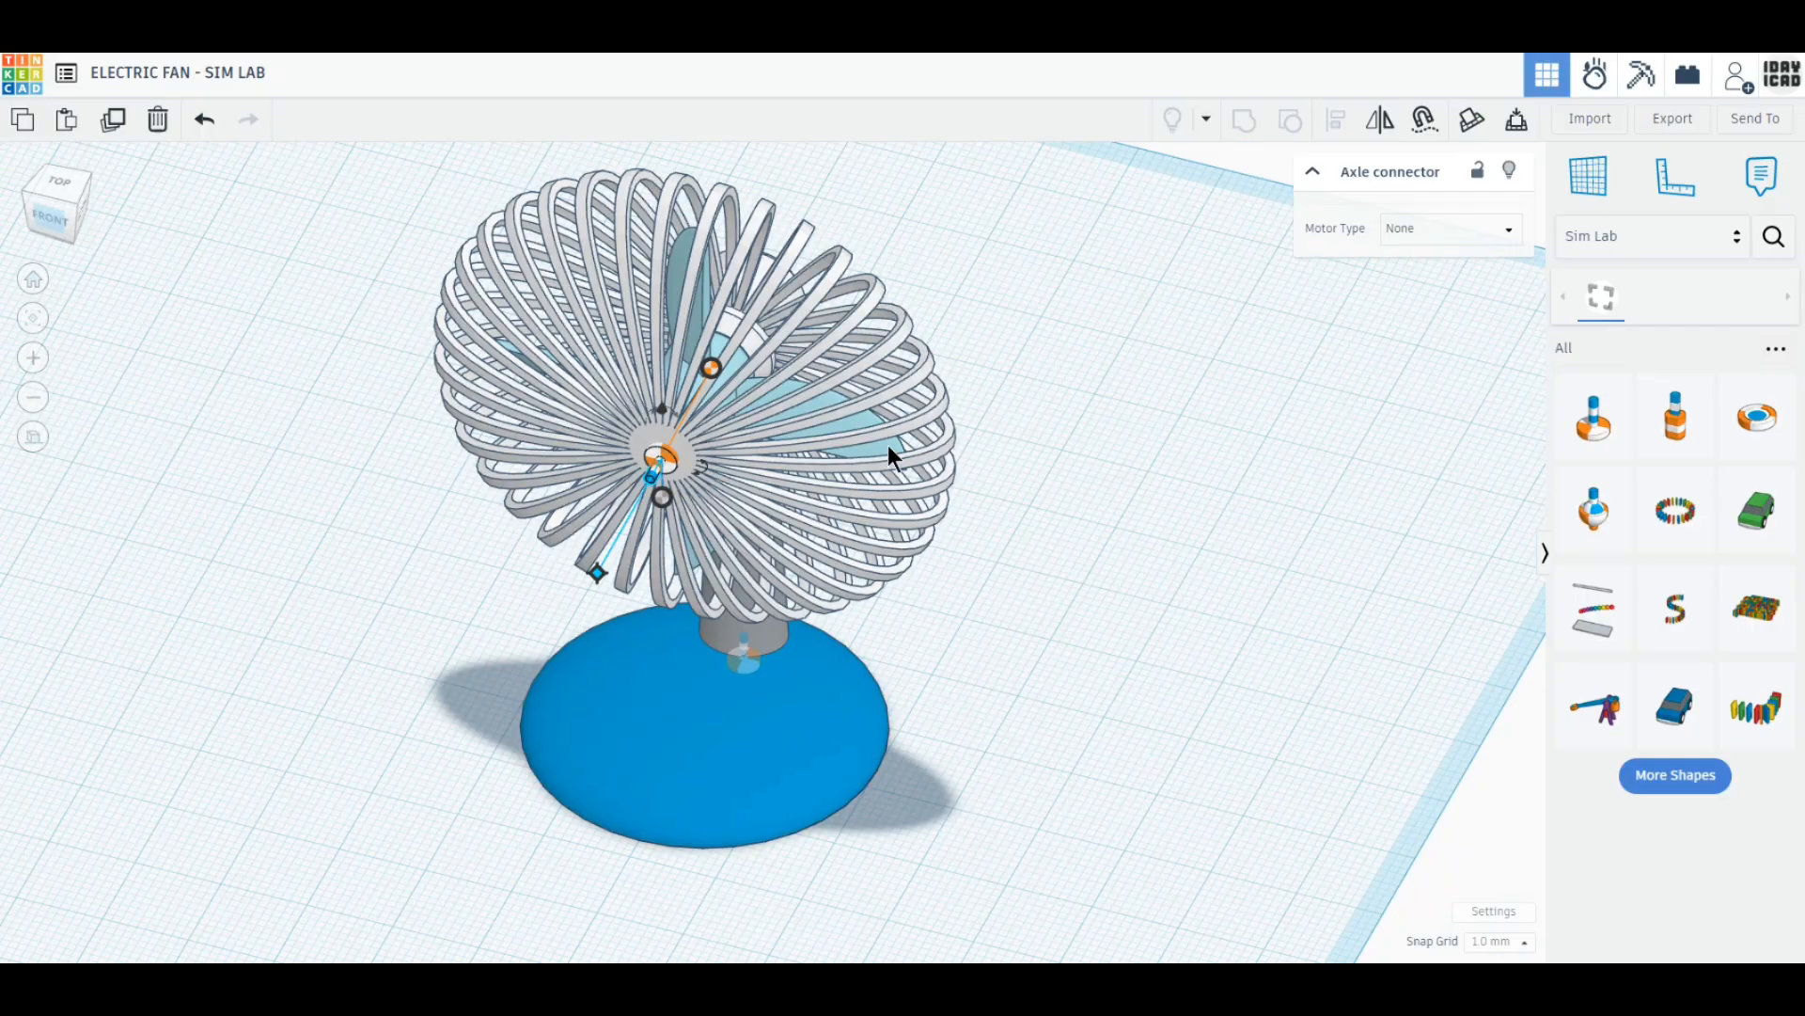
pyautogui.keyDown('shift'); pyautogui.click(887, 444); pyautogui.keyUp('shift')
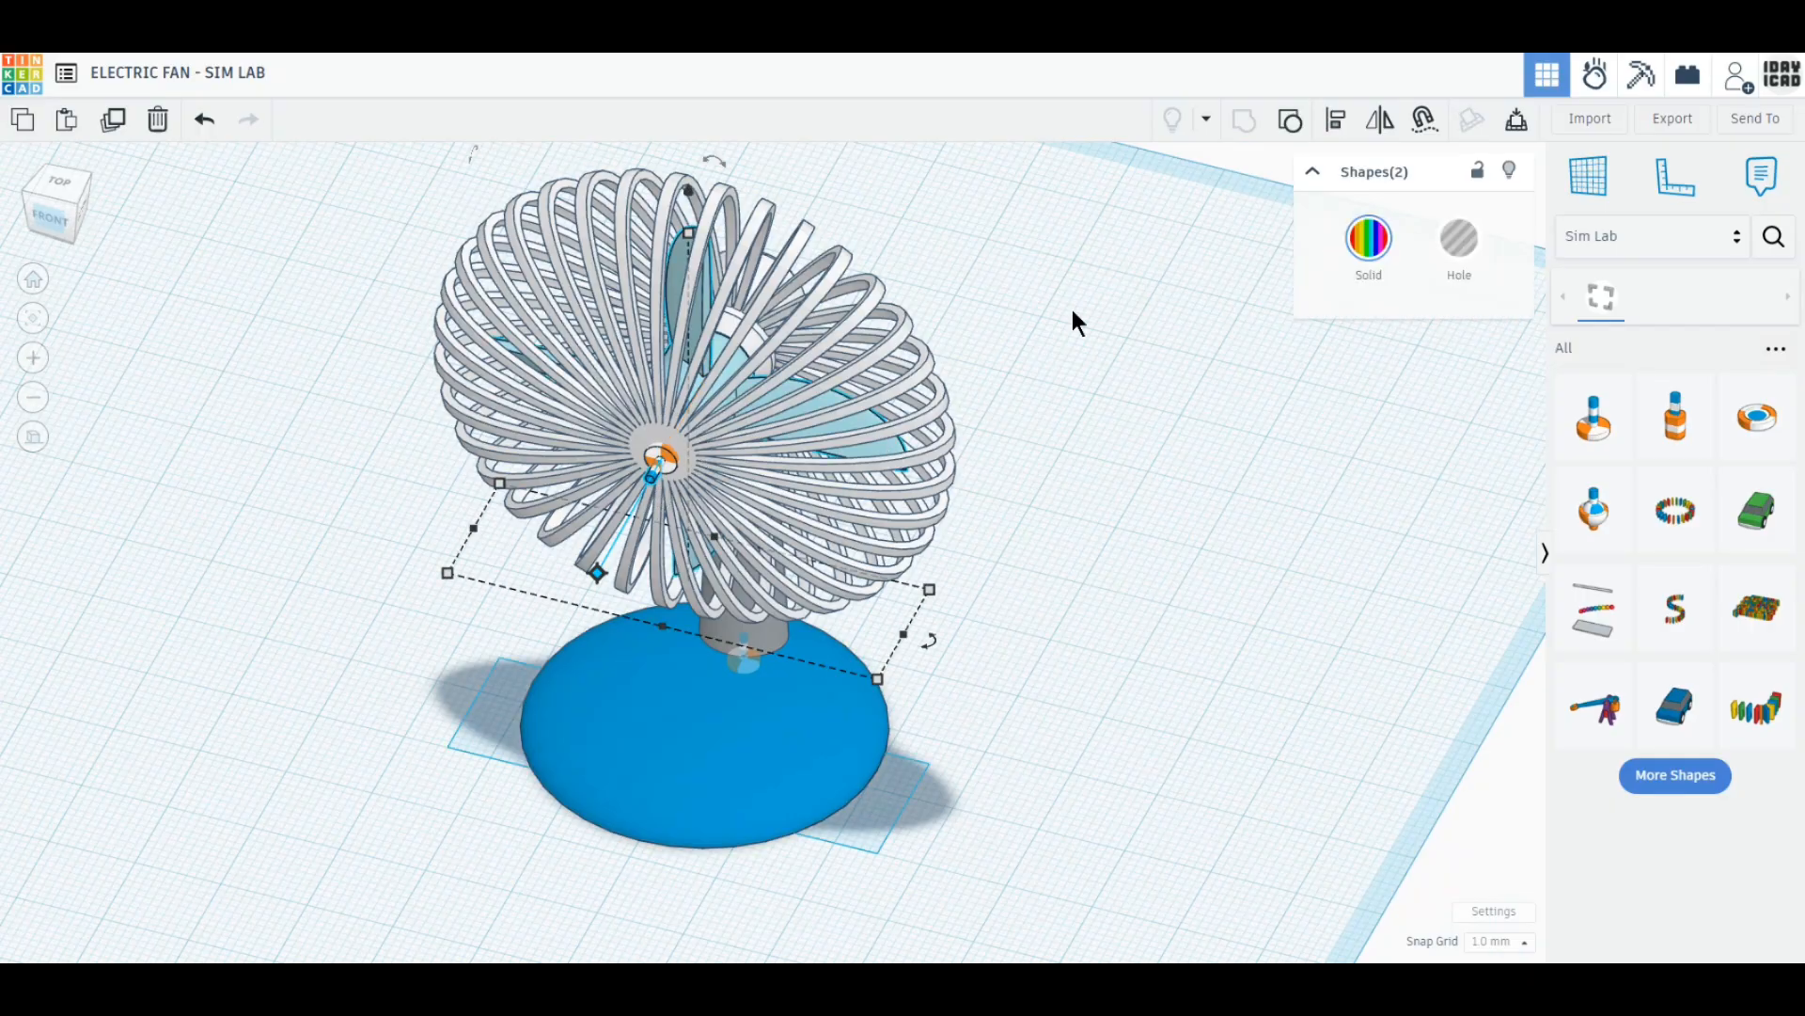
pyautogui.click(1336, 120)
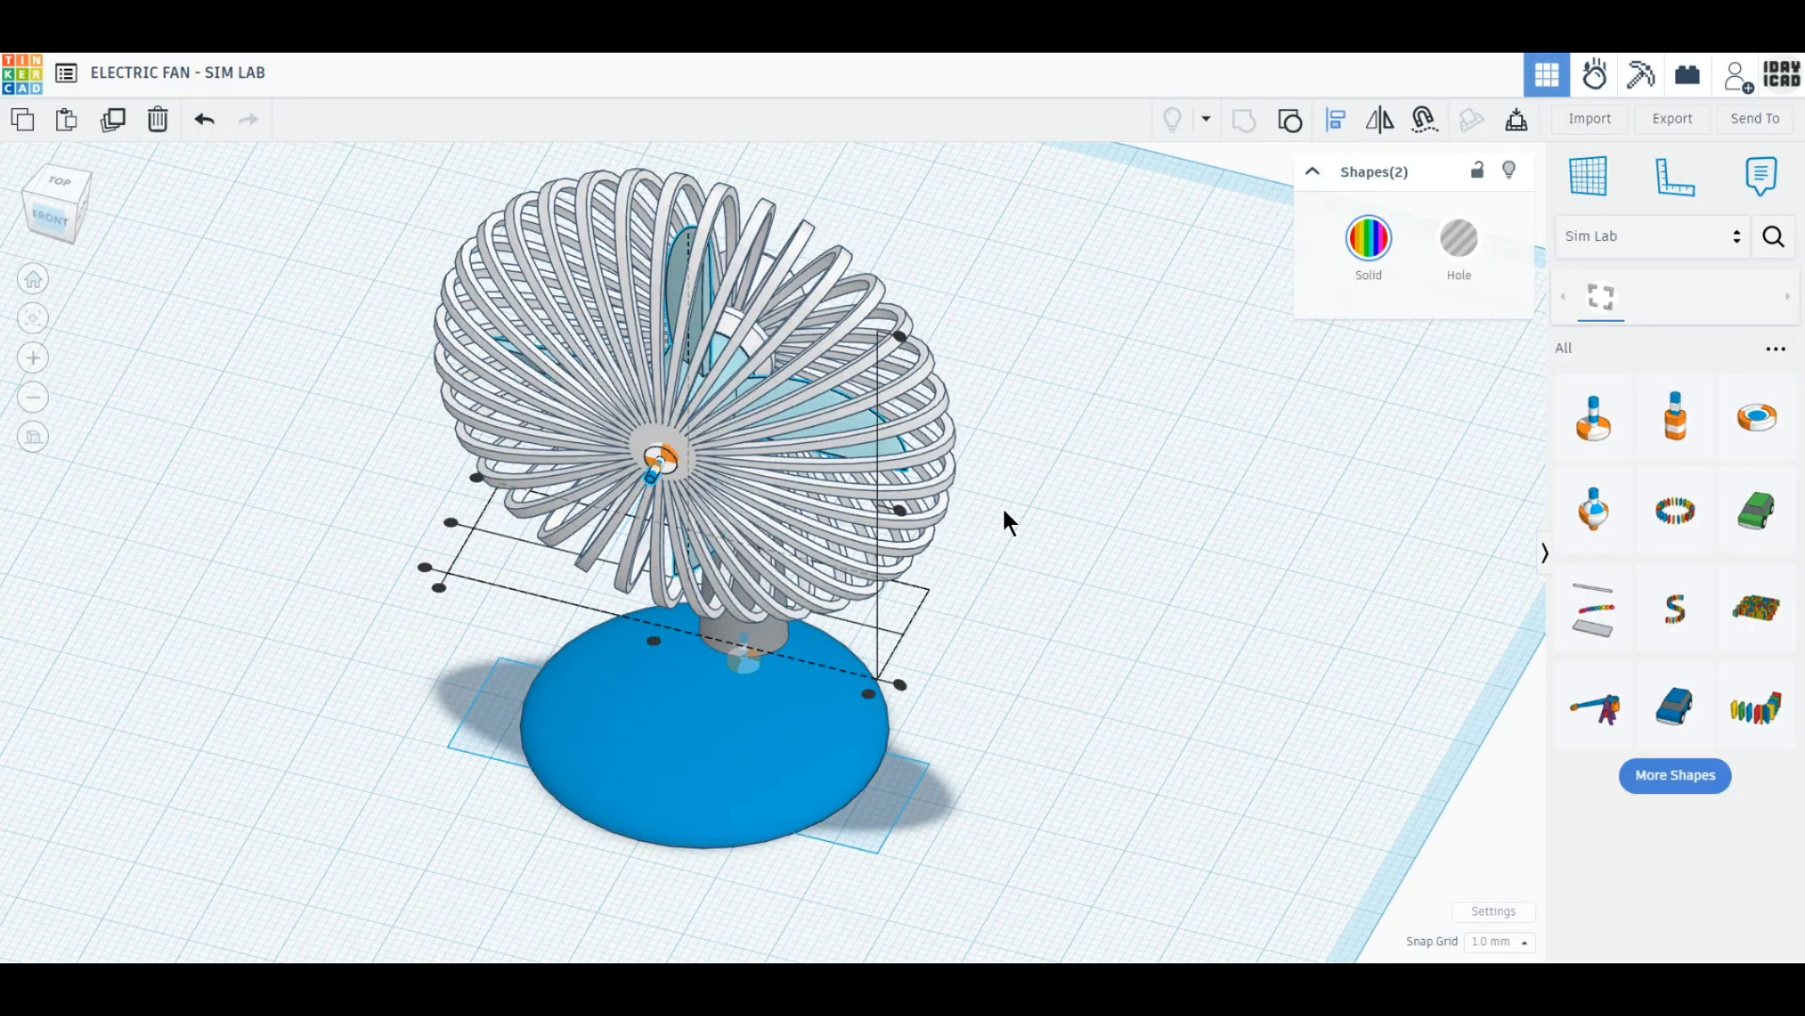
pyautogui.click(901, 511)
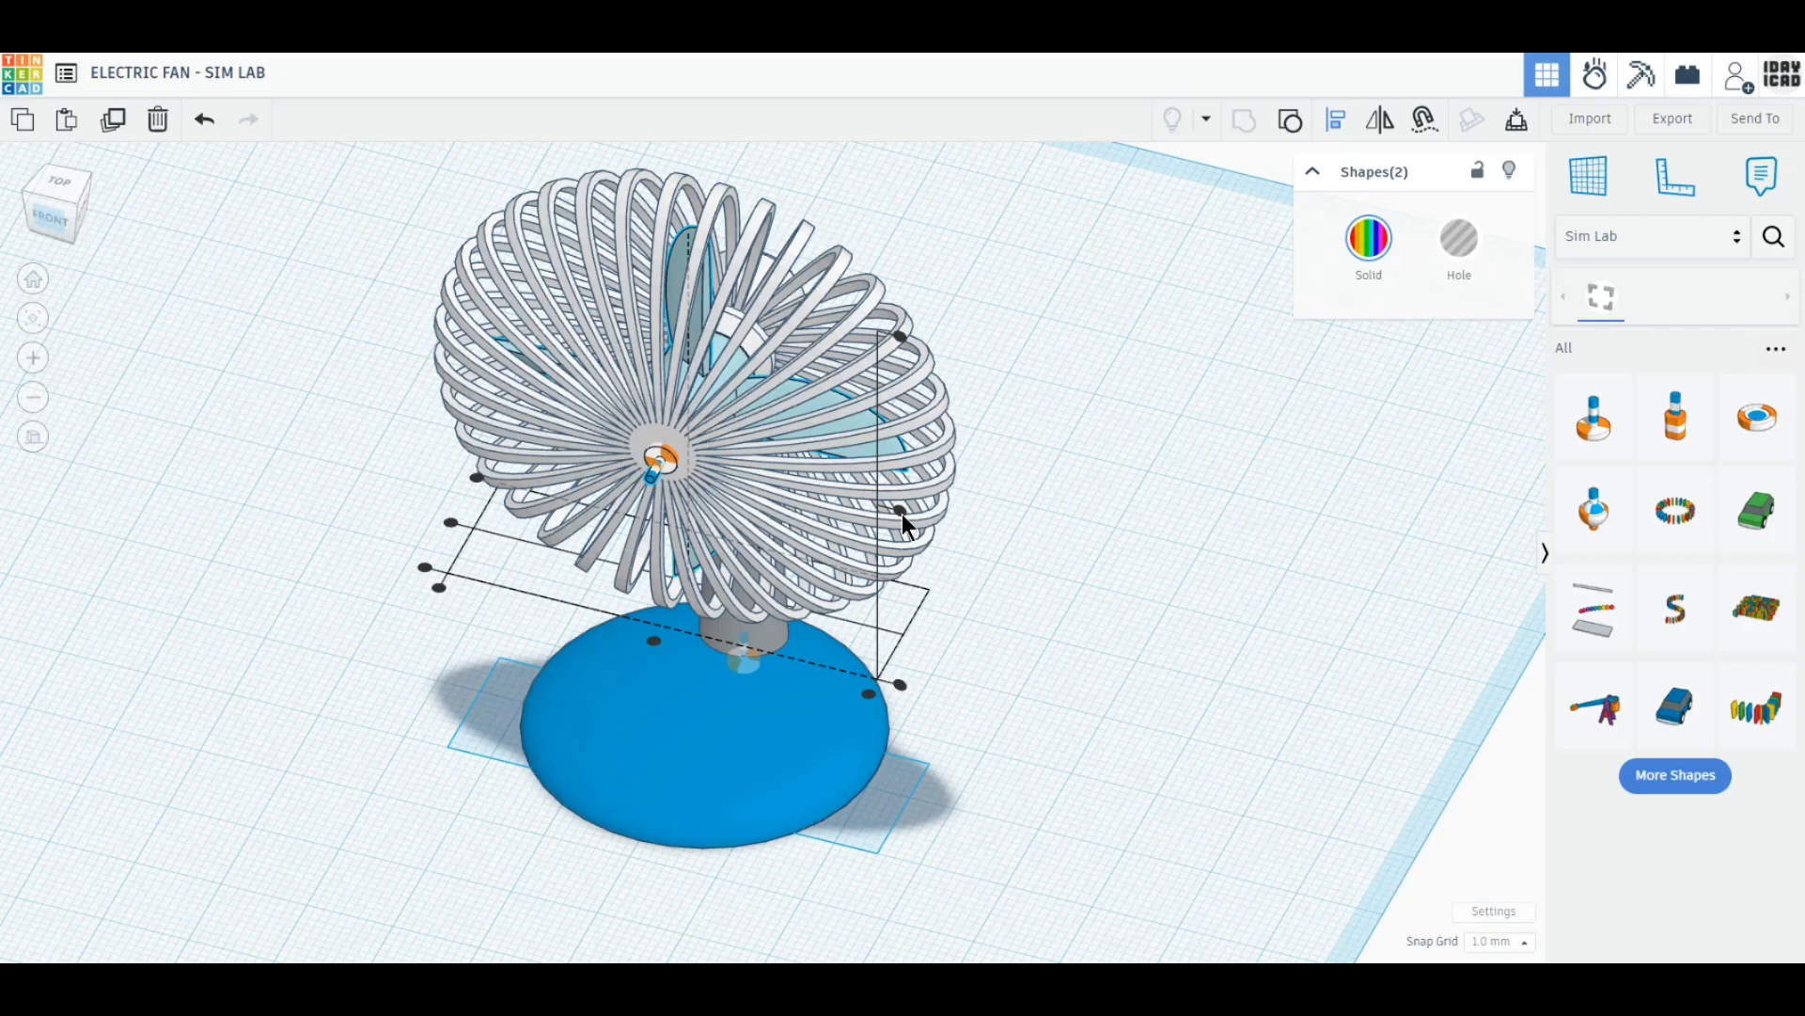
pyautogui.click(655, 641)
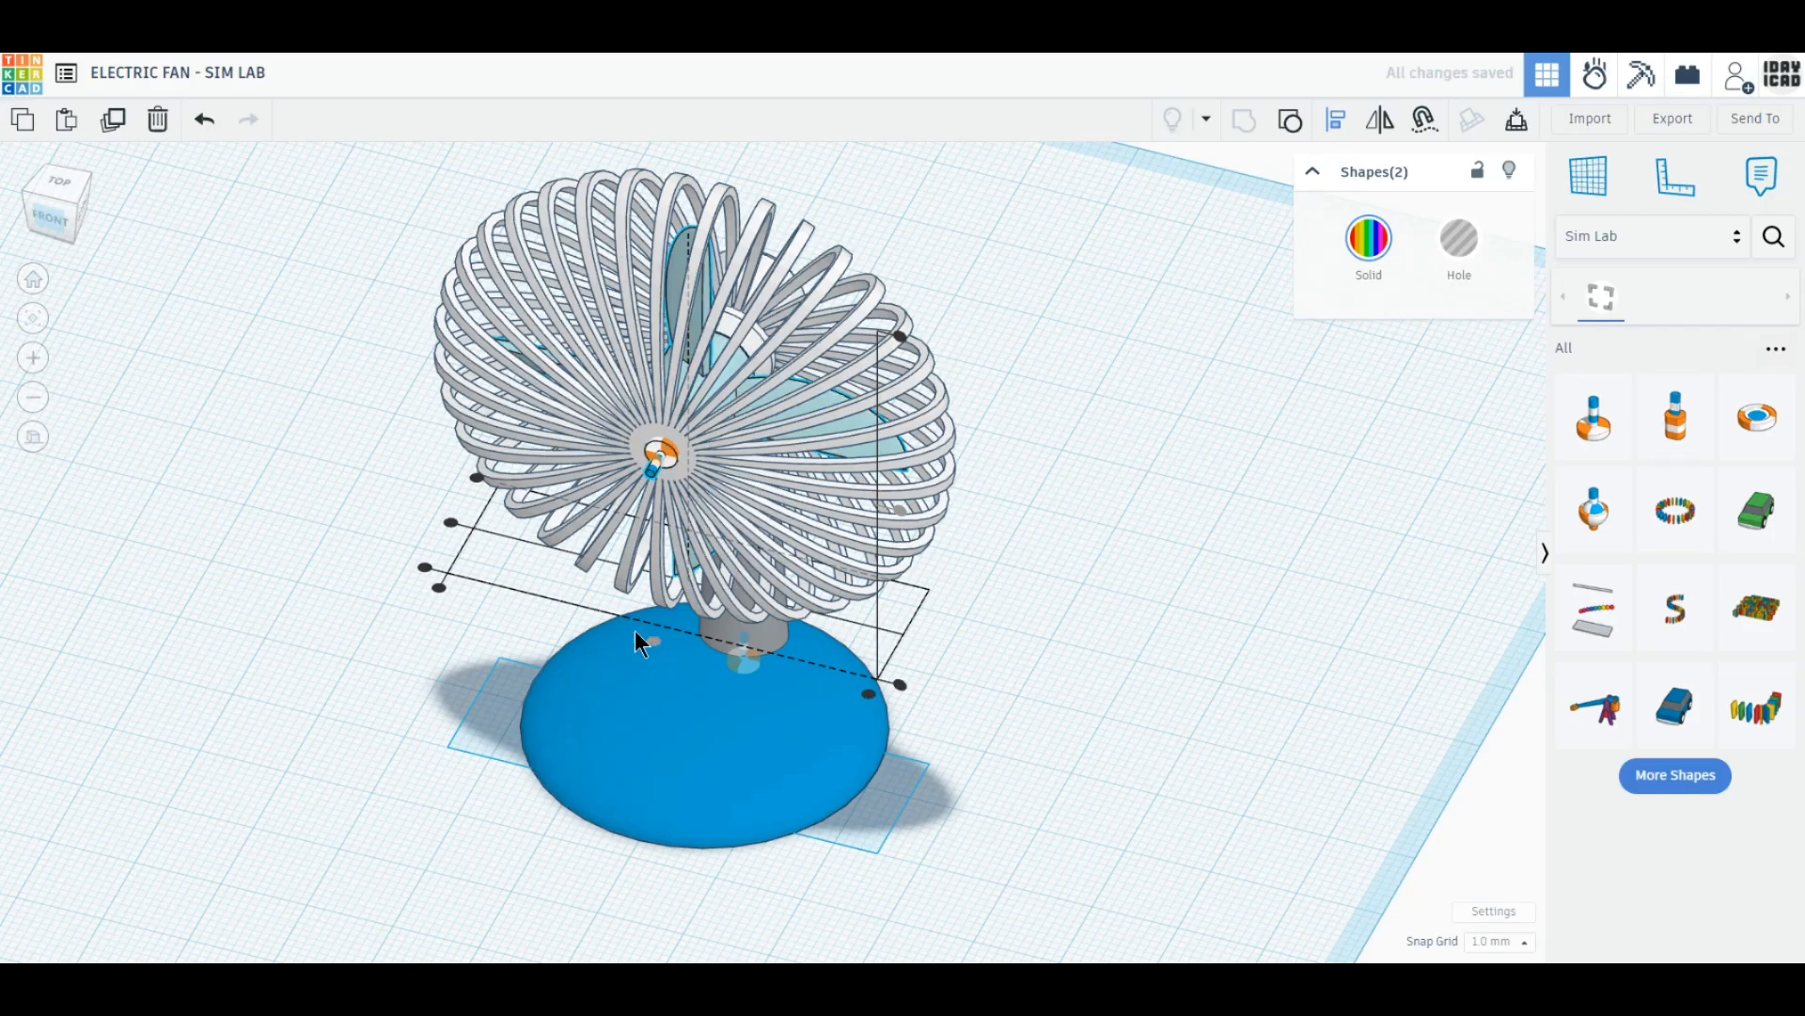
# Examine the front axle connector's alignment with the propeller from the top, right side and oblique views.
pyautogui.moveTo(70, 192); pyautogui.dragTo(65, 173)
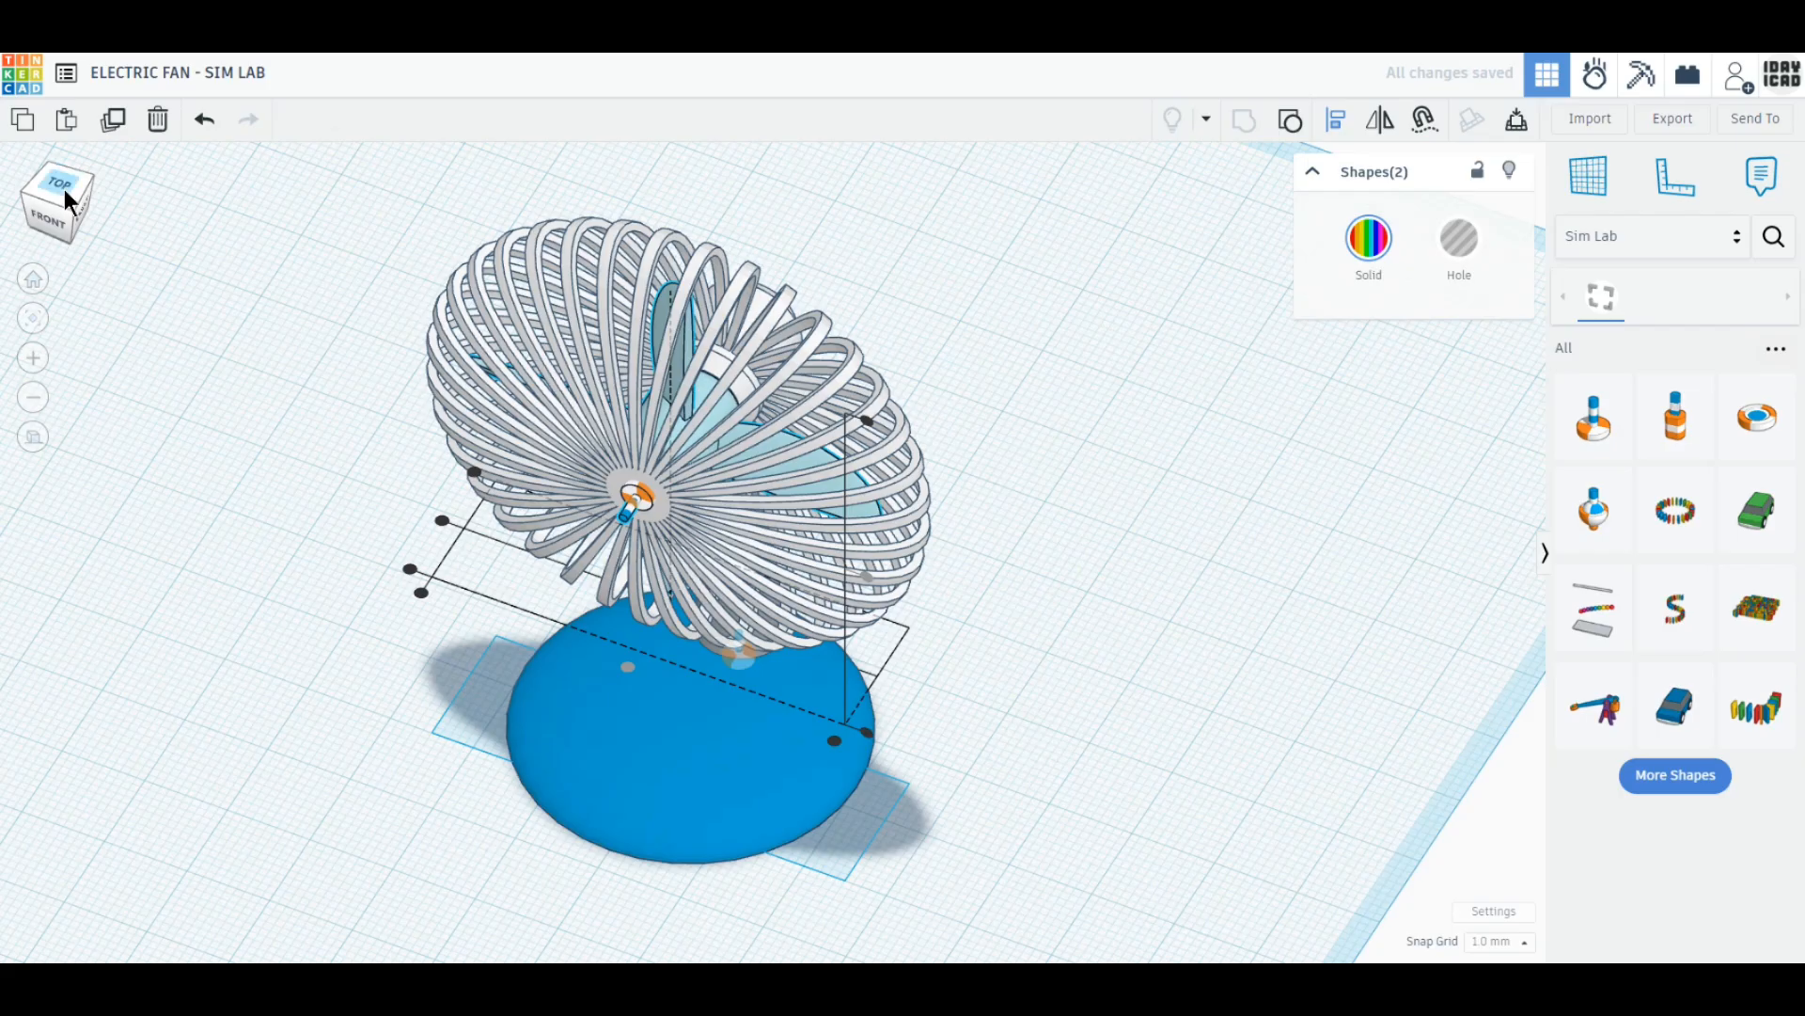
pyautogui.click(64, 189)
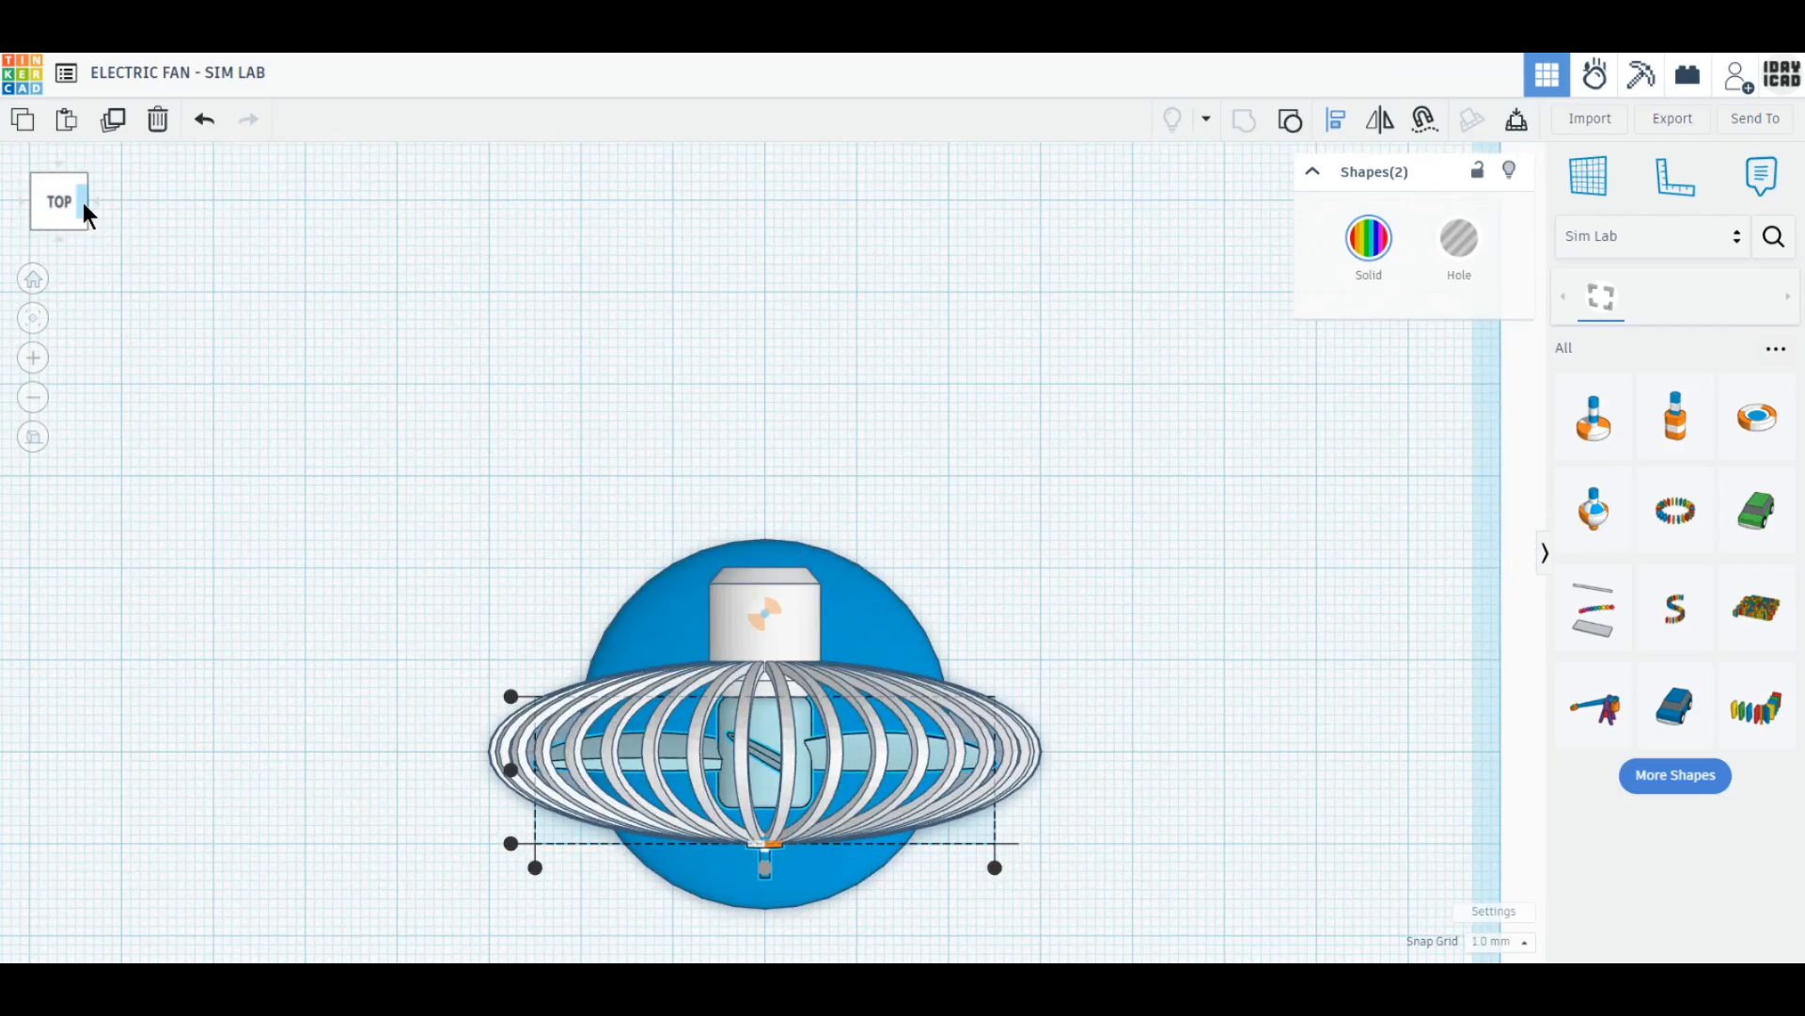
pyautogui.click(87, 197)
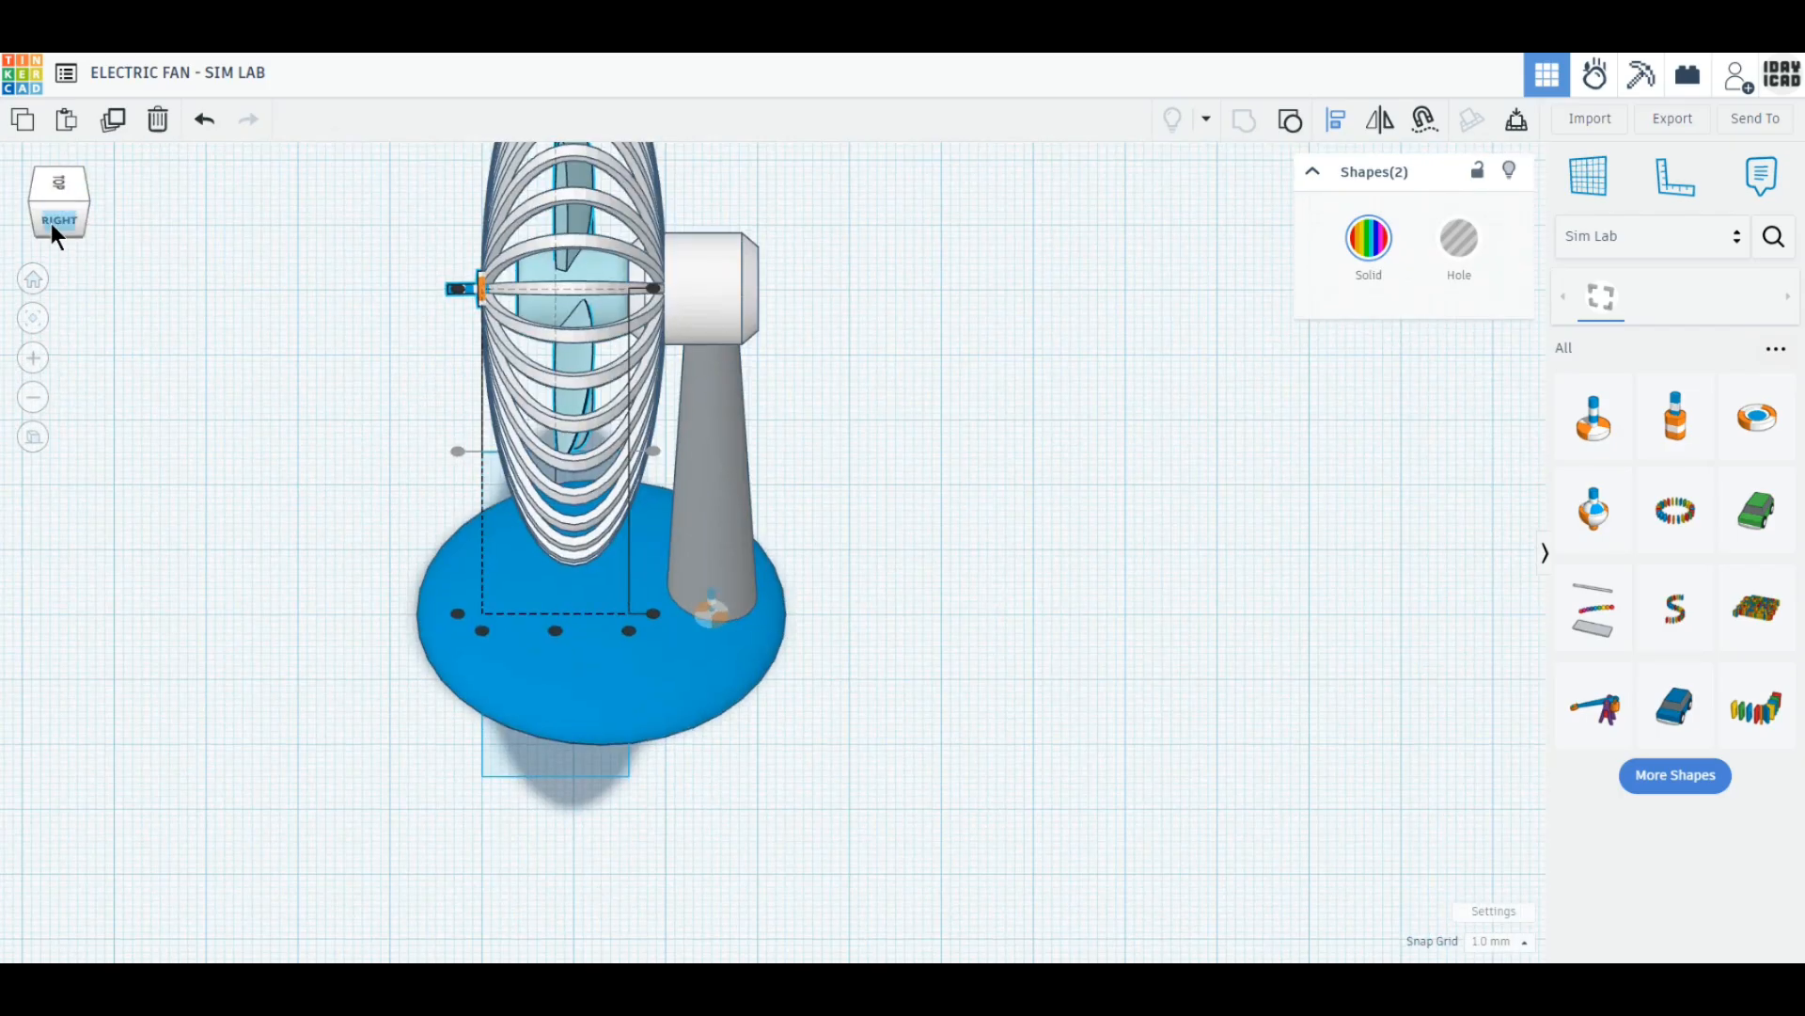
pyautogui.click(51, 222)
pyautogui.moveTo(190, 354); pyautogui.dragTo(203, 459, button='middle')
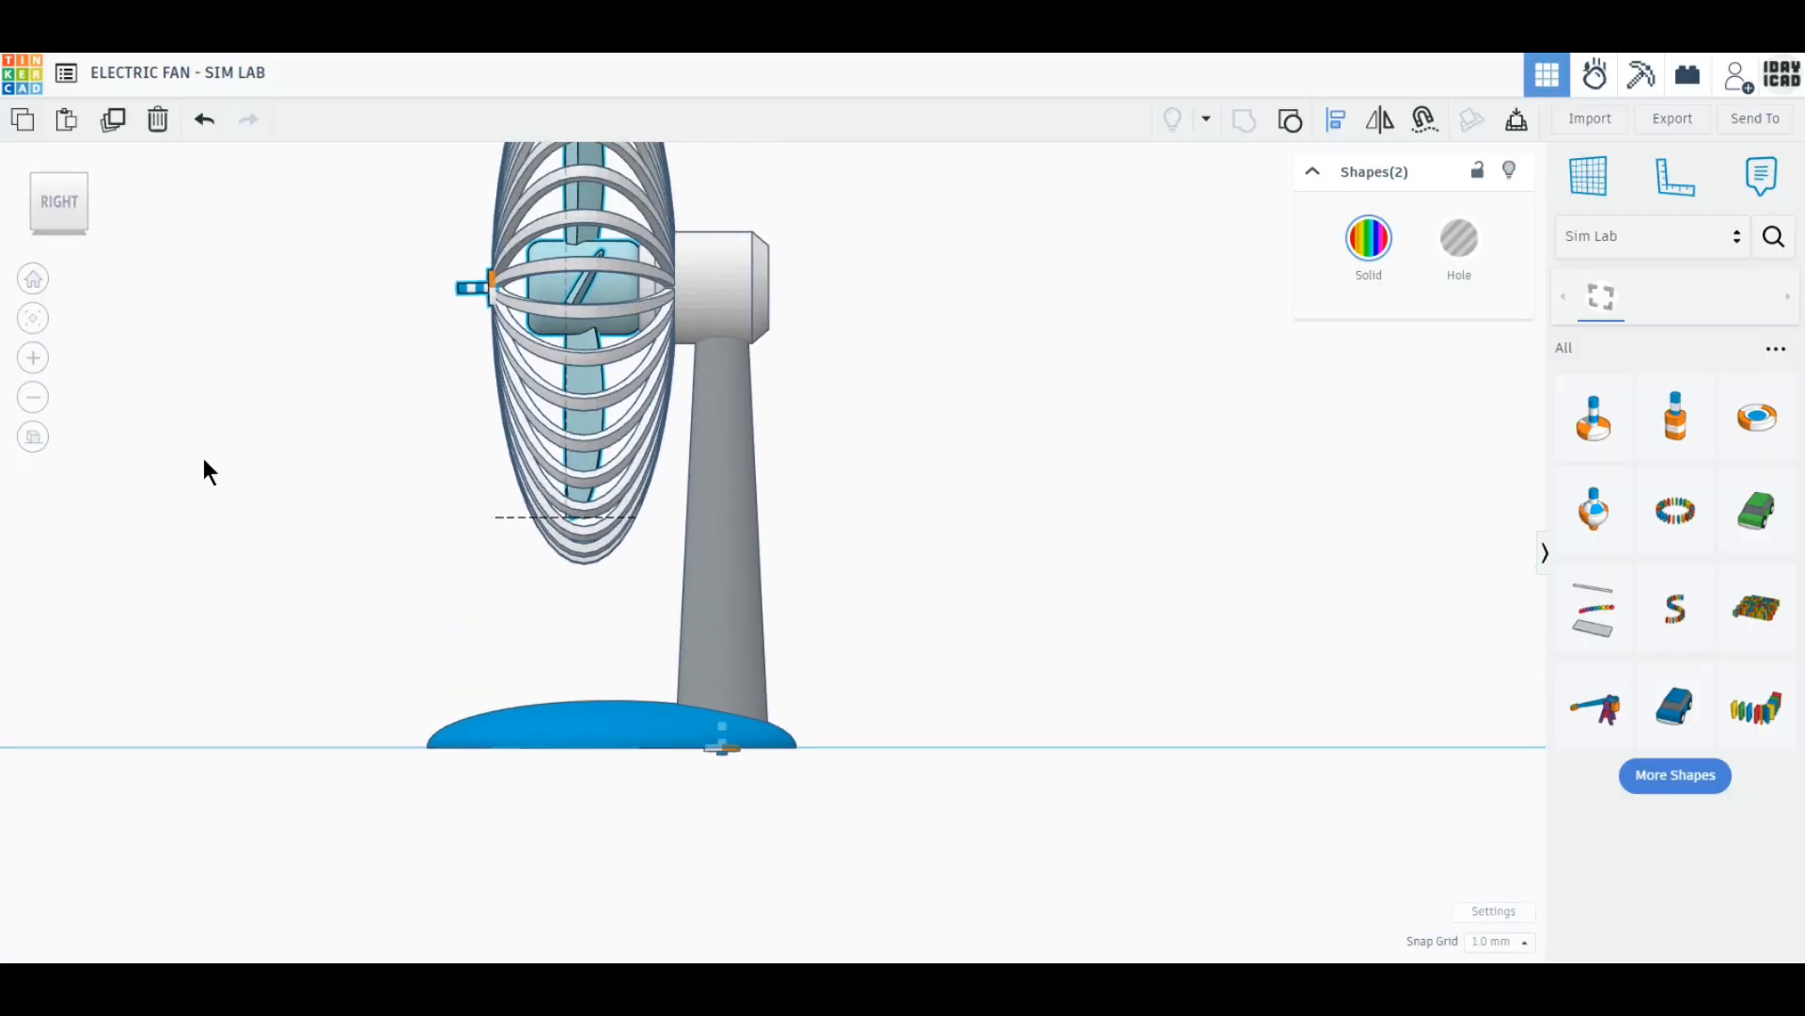
pyautogui.moveTo(205, 451); pyautogui.dragTo(536, 347, button='right')
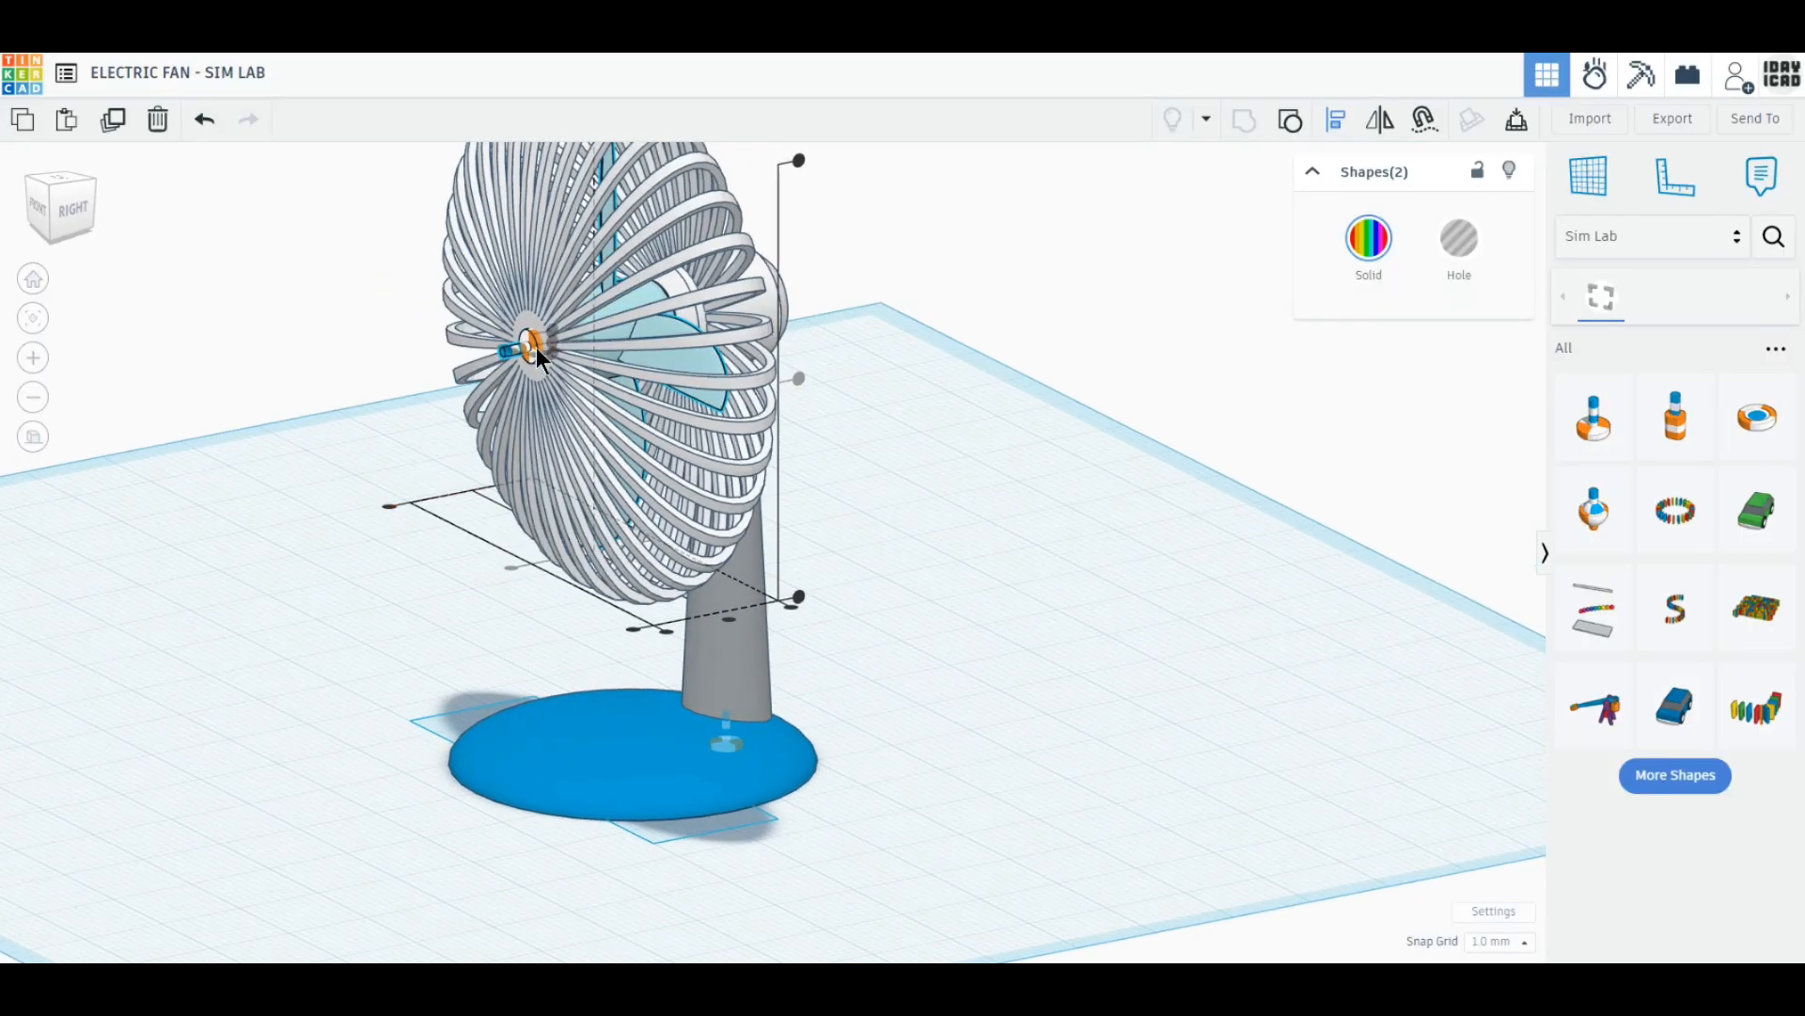
pyautogui.click(536, 347)
pyautogui.moveTo(1072, 666); pyautogui.dragTo(993, 635, button='right')
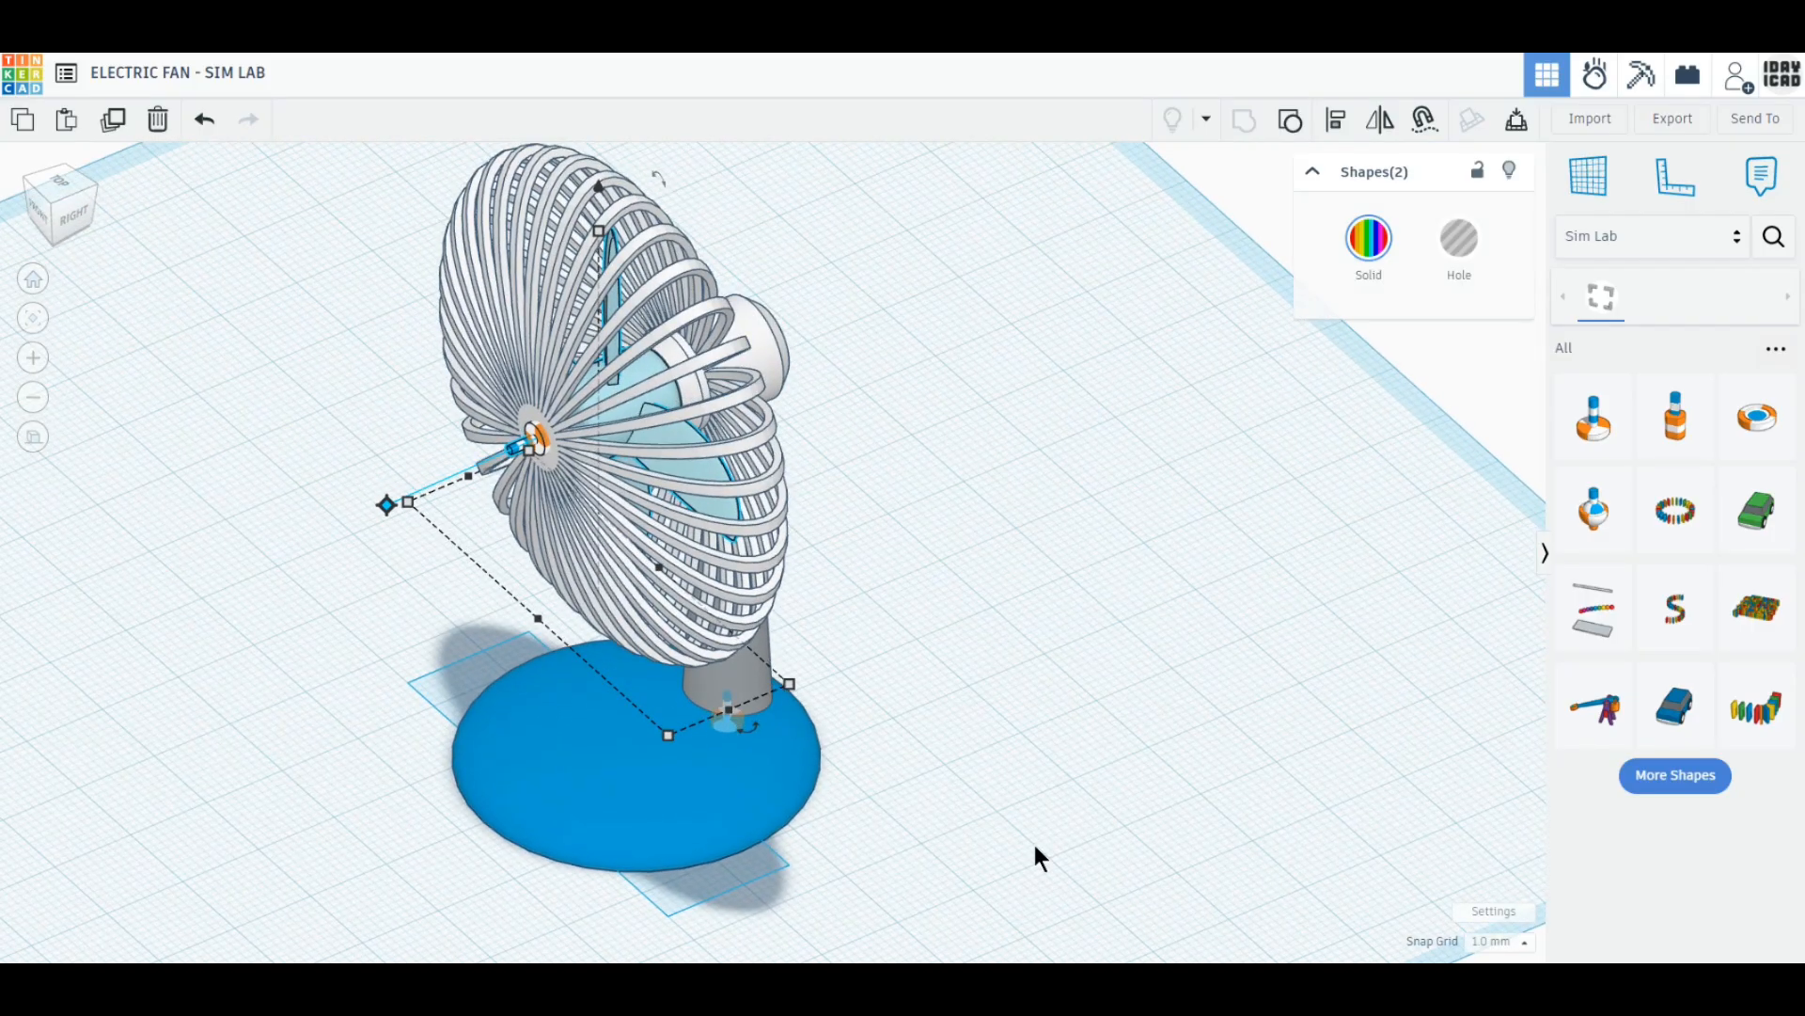
pyautogui.click(70, 215)
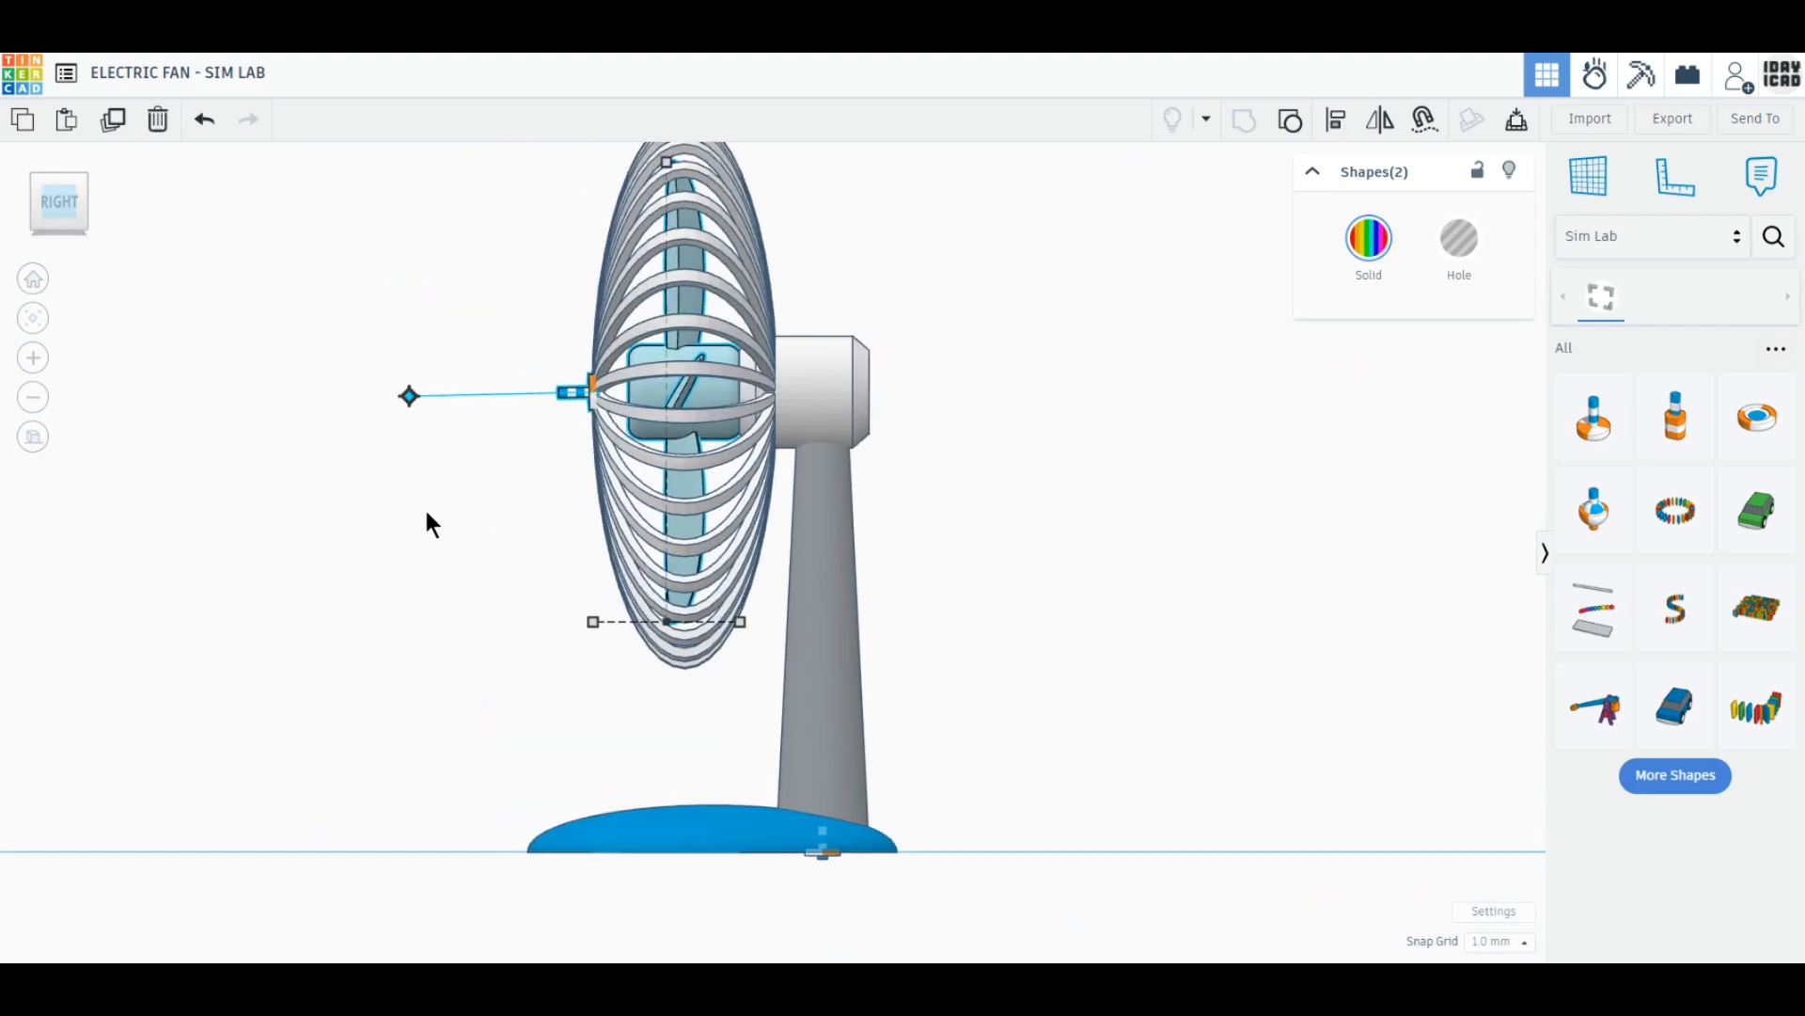
pyautogui.moveTo(455, 529); pyautogui.dragTo(500, 520, button='right')
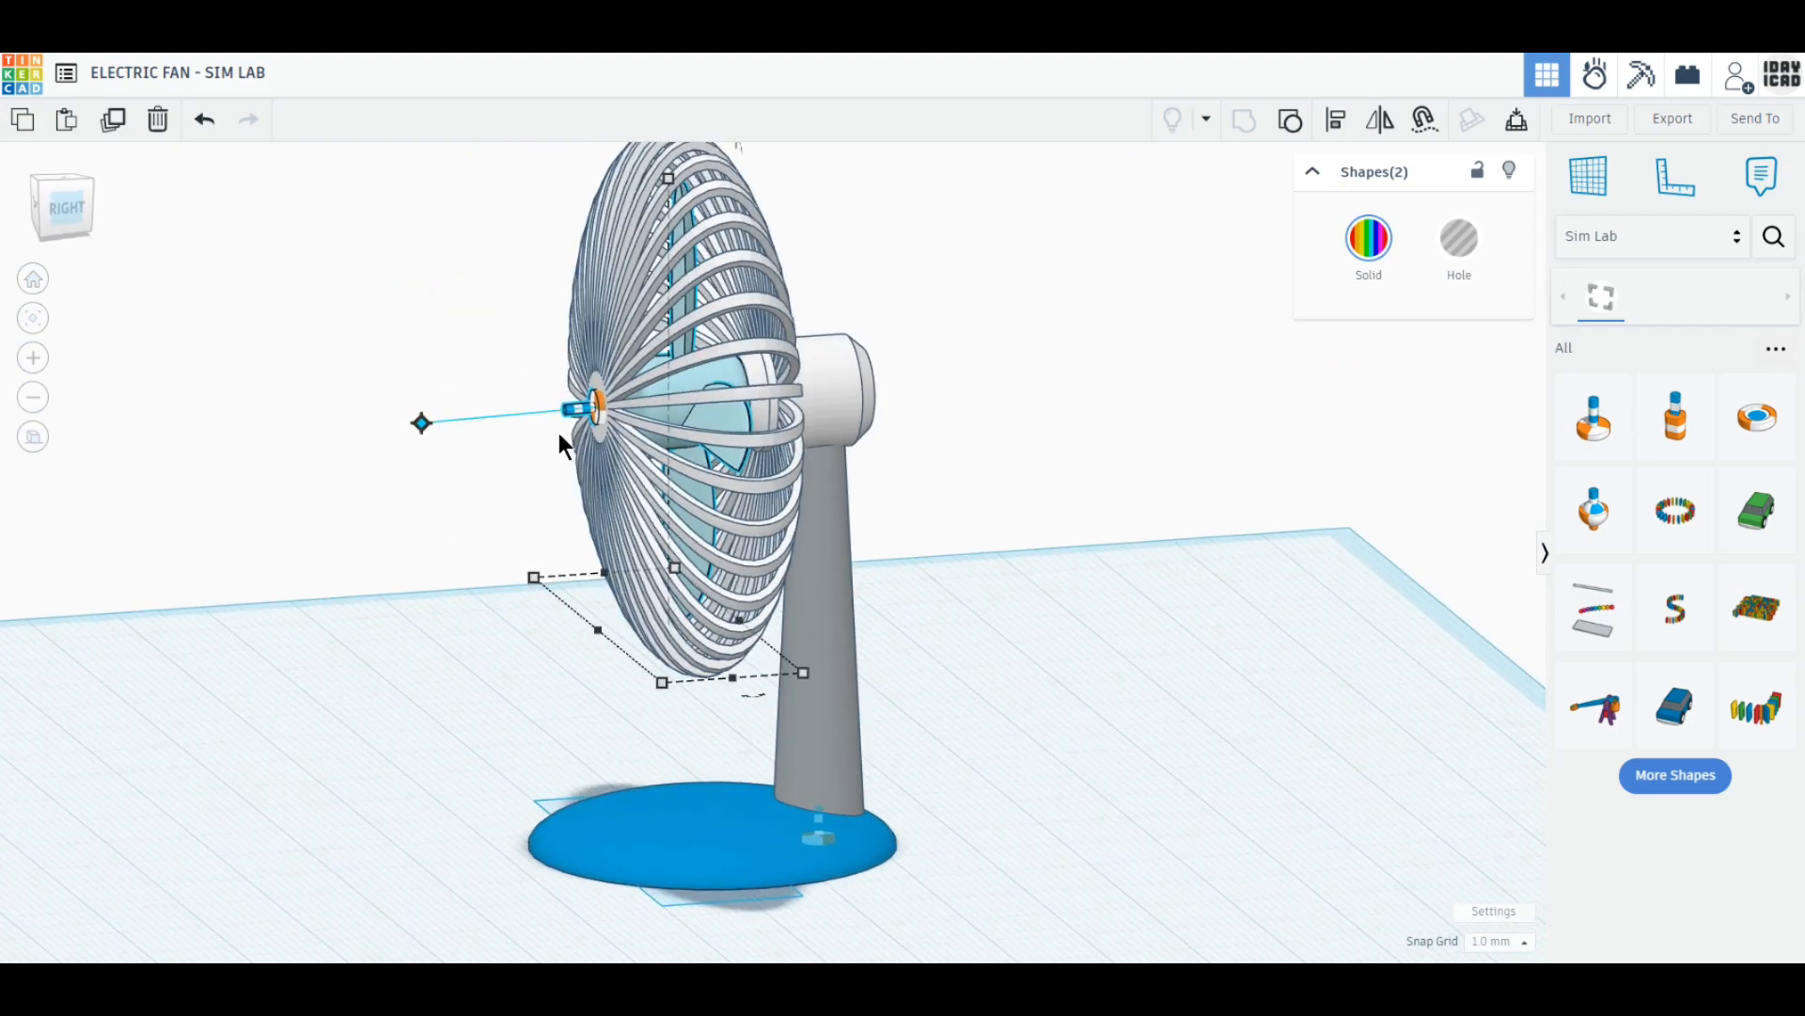
# Try to re-aim the front axle connector's axis, undo the change and clear the selection.
pyautogui.moveTo(423, 421); pyautogui.dragTo(420, 437)
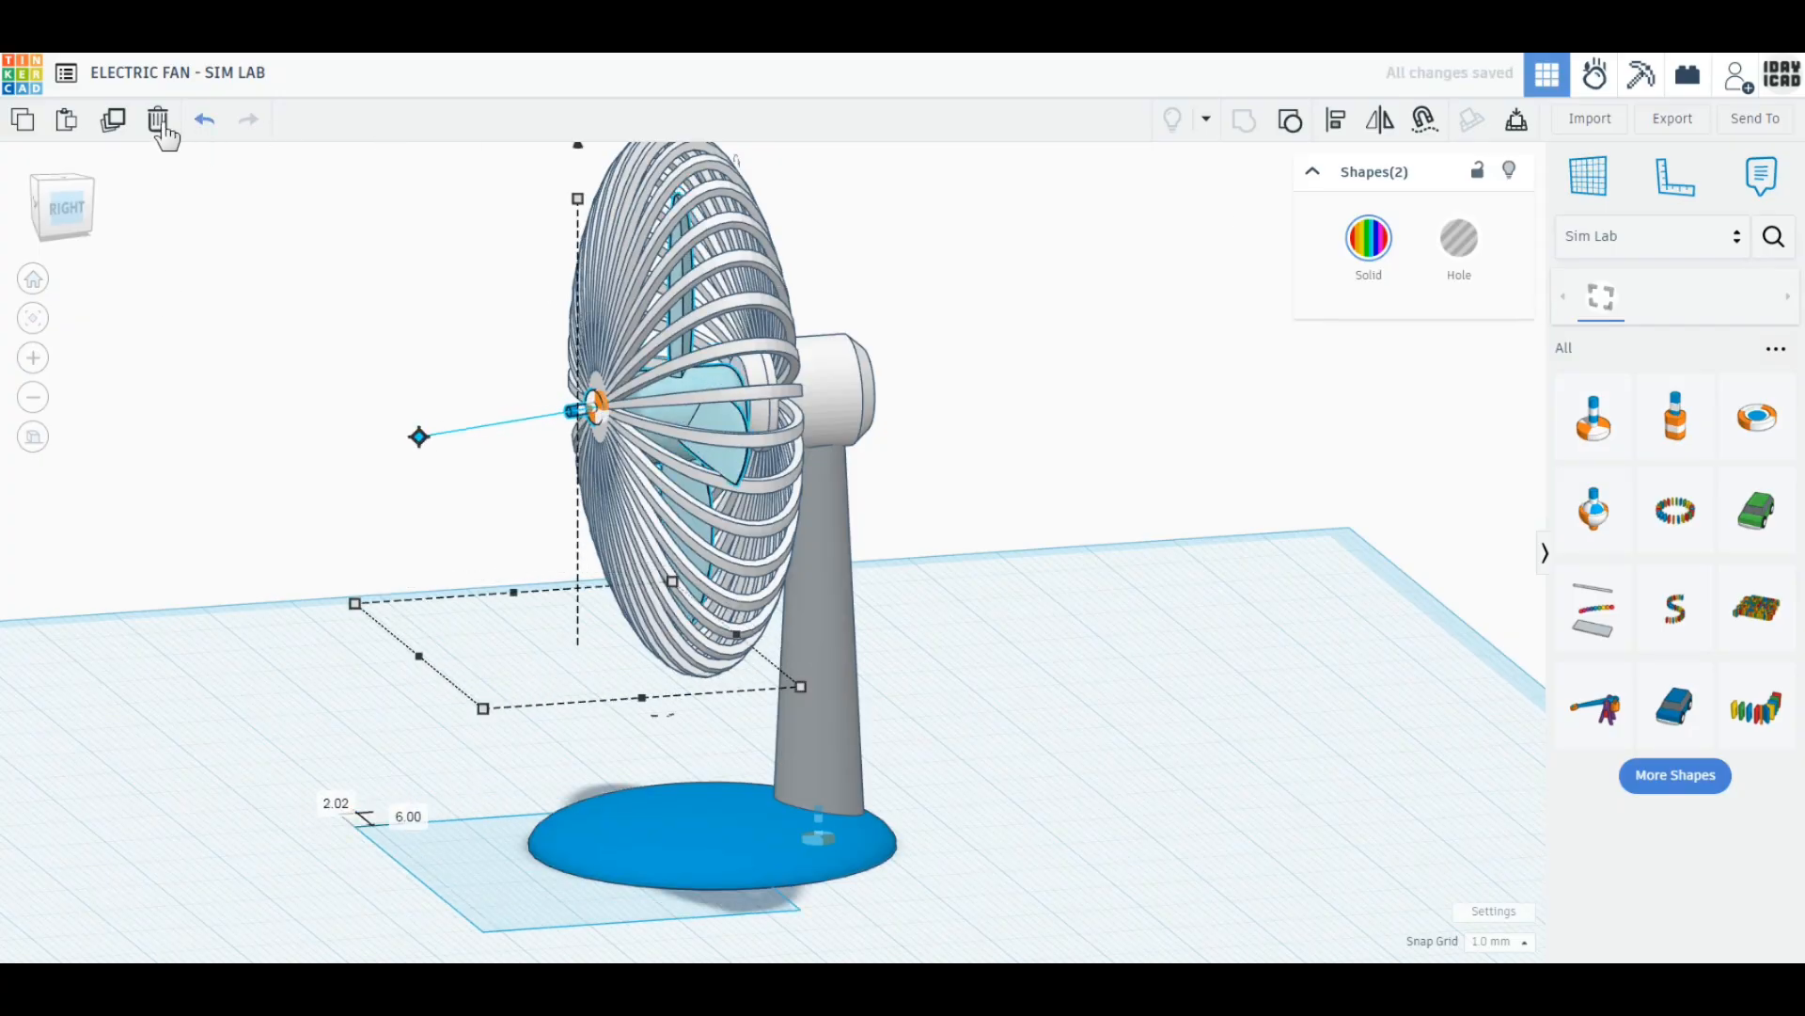
pyautogui.click(204, 119)
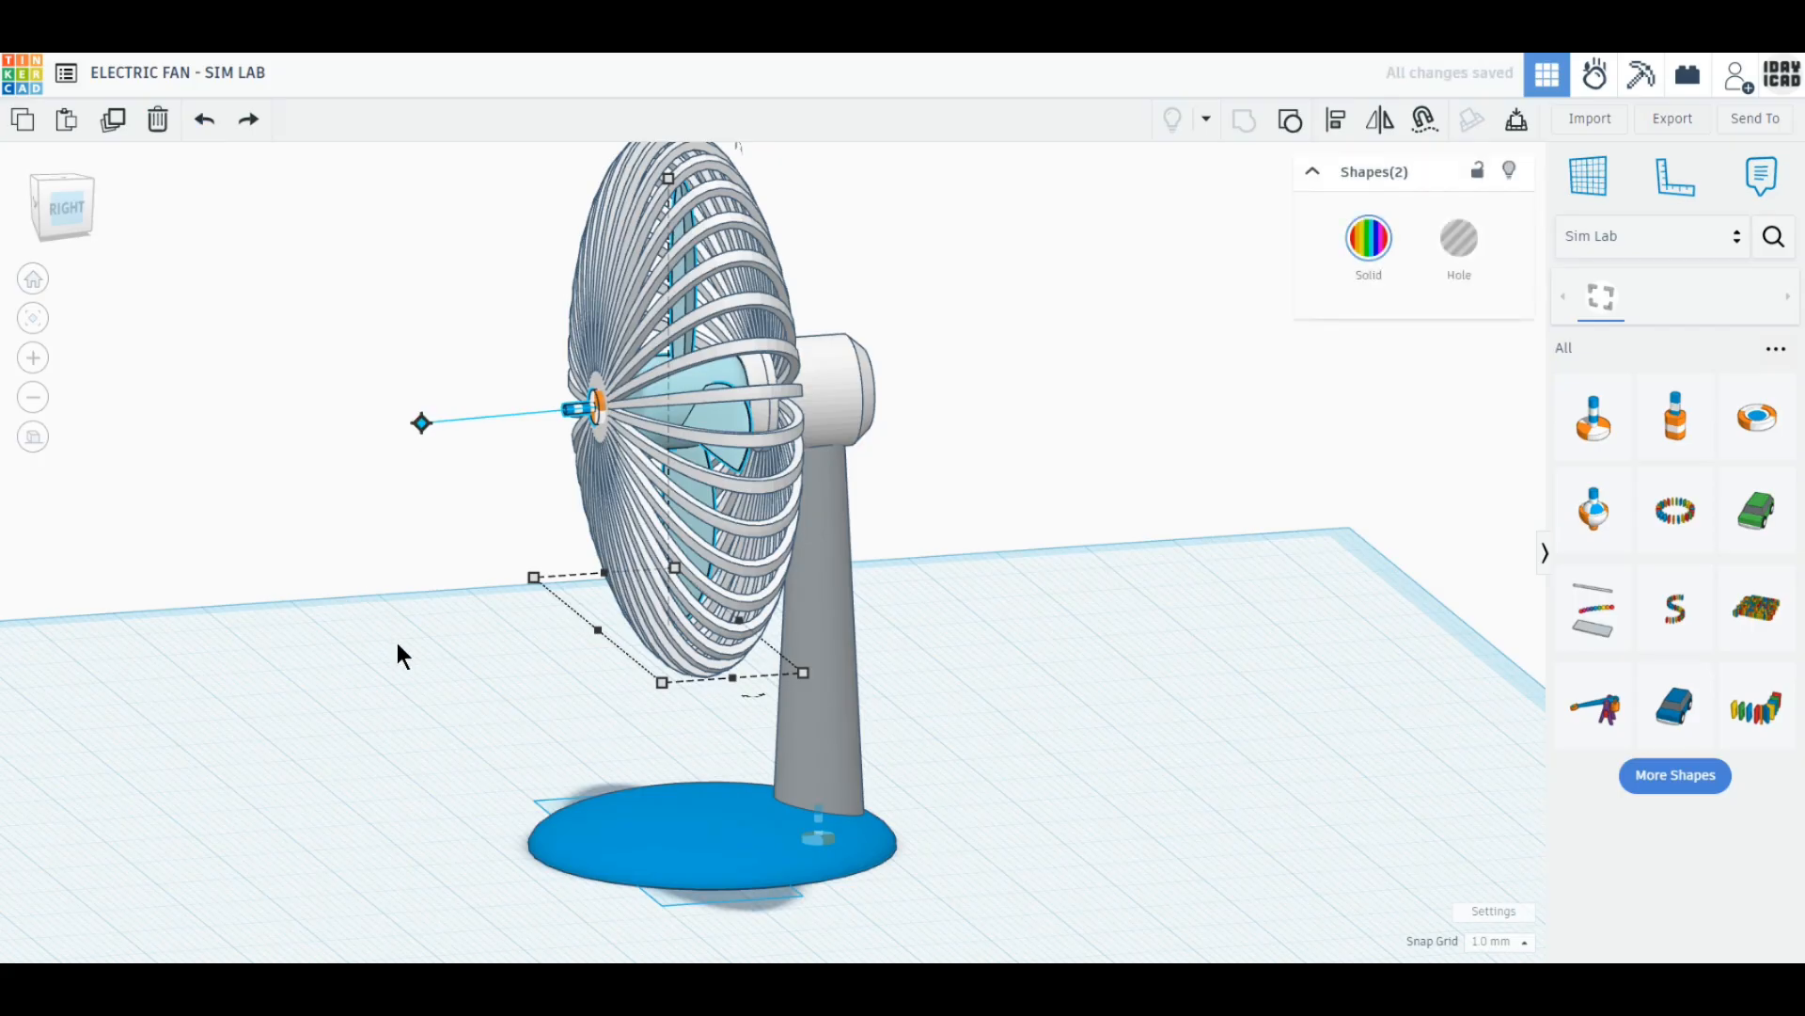
pyautogui.moveTo(312, 753); pyautogui.dragTo(343, 889)
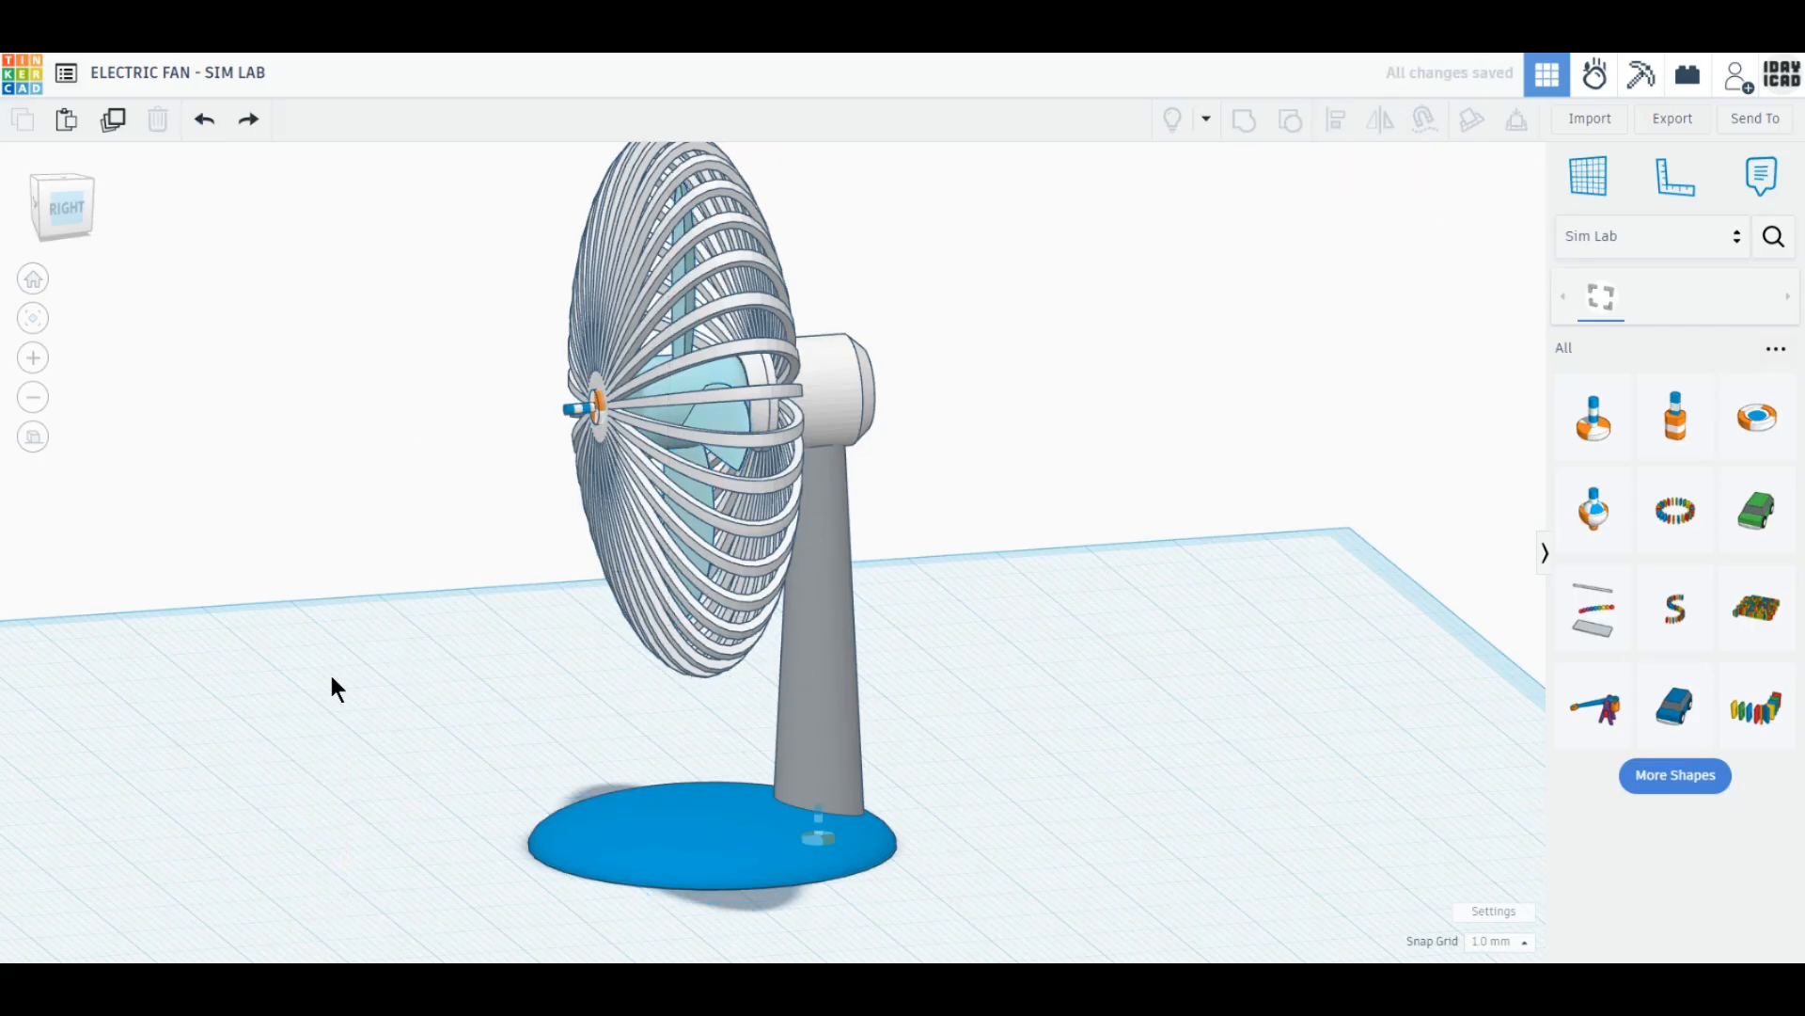
# Delete the axle connector on the front centre disc of the guard.
pyautogui.click(585, 410)
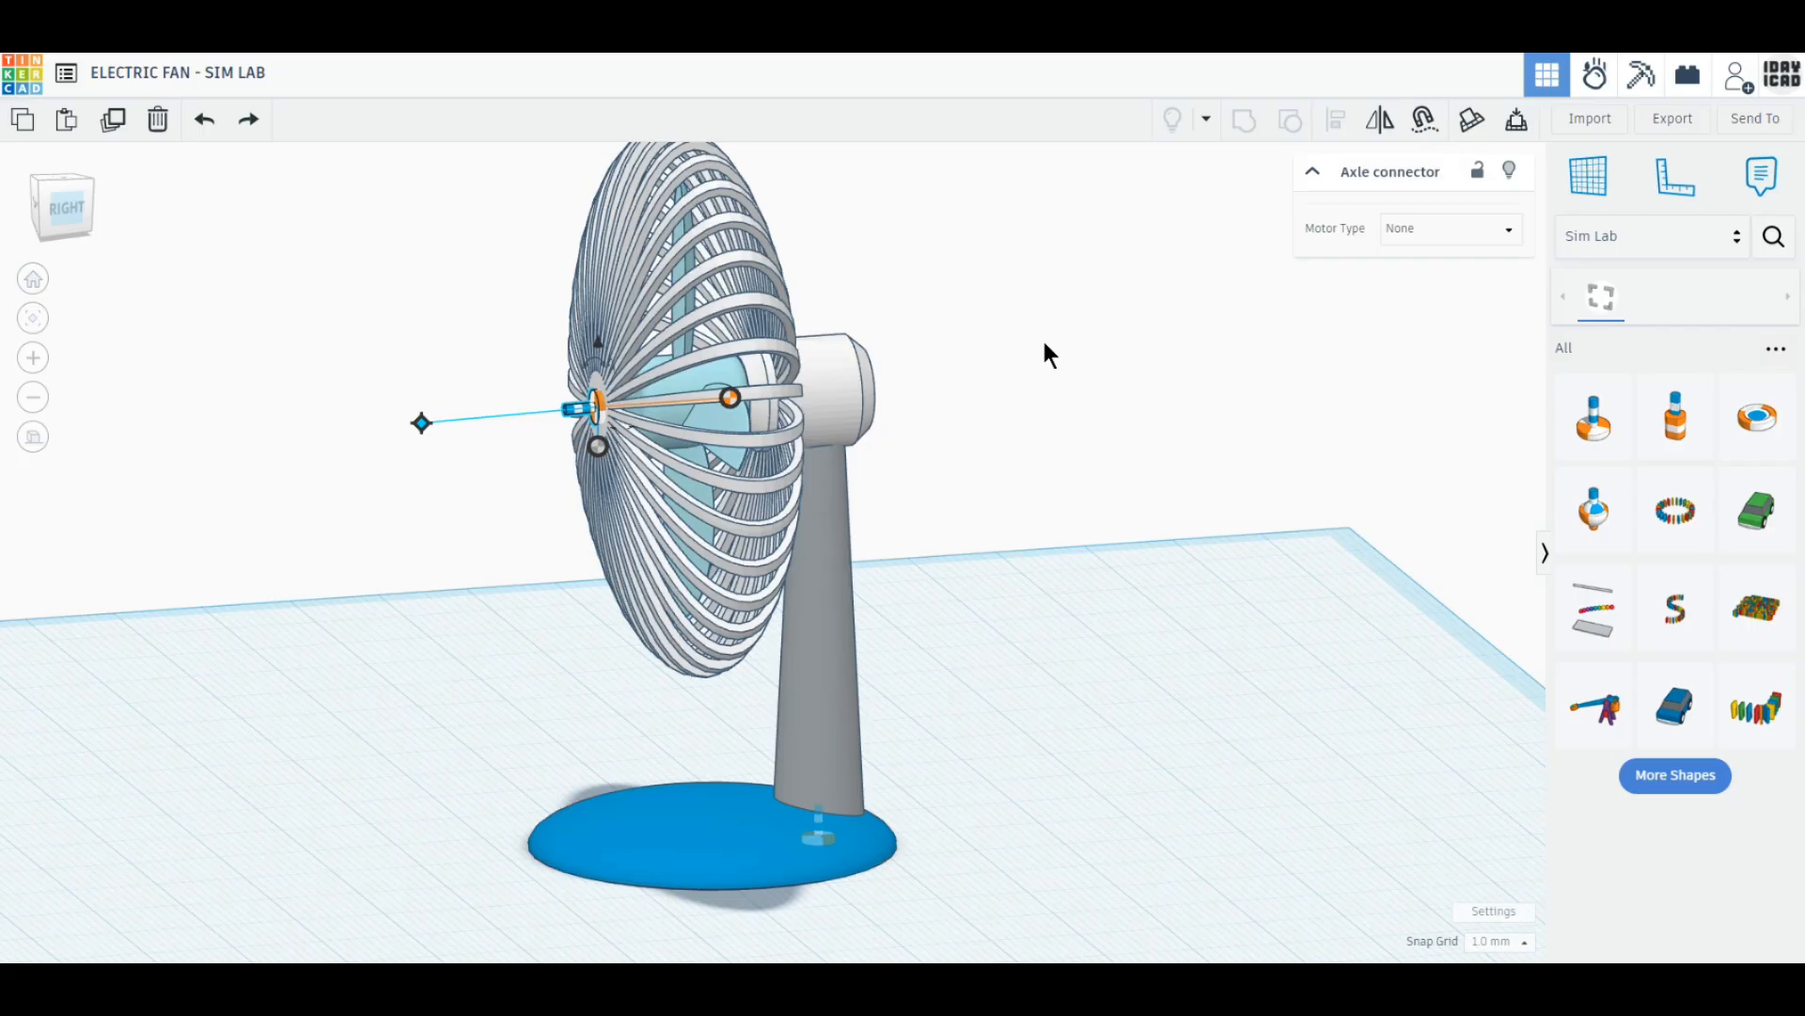
pyautogui.click(158, 120)
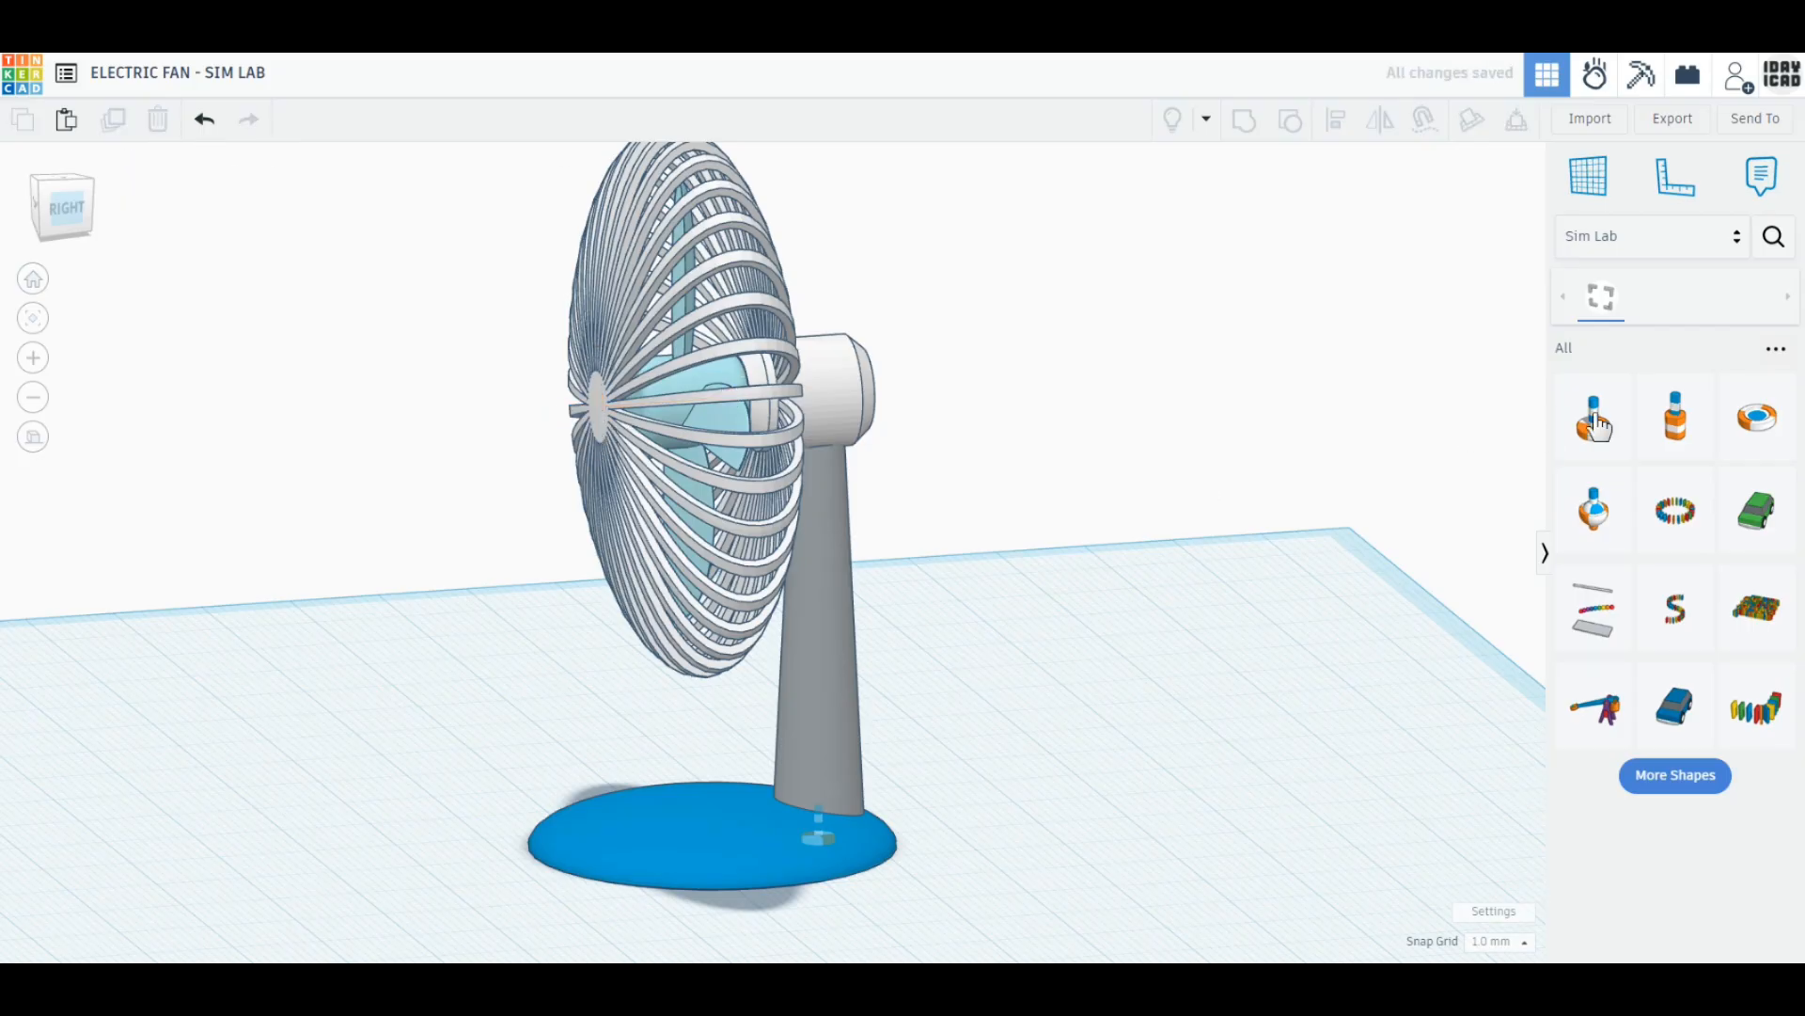
pyautogui.moveTo(1053, 470); pyautogui.dragTo(596, 406)
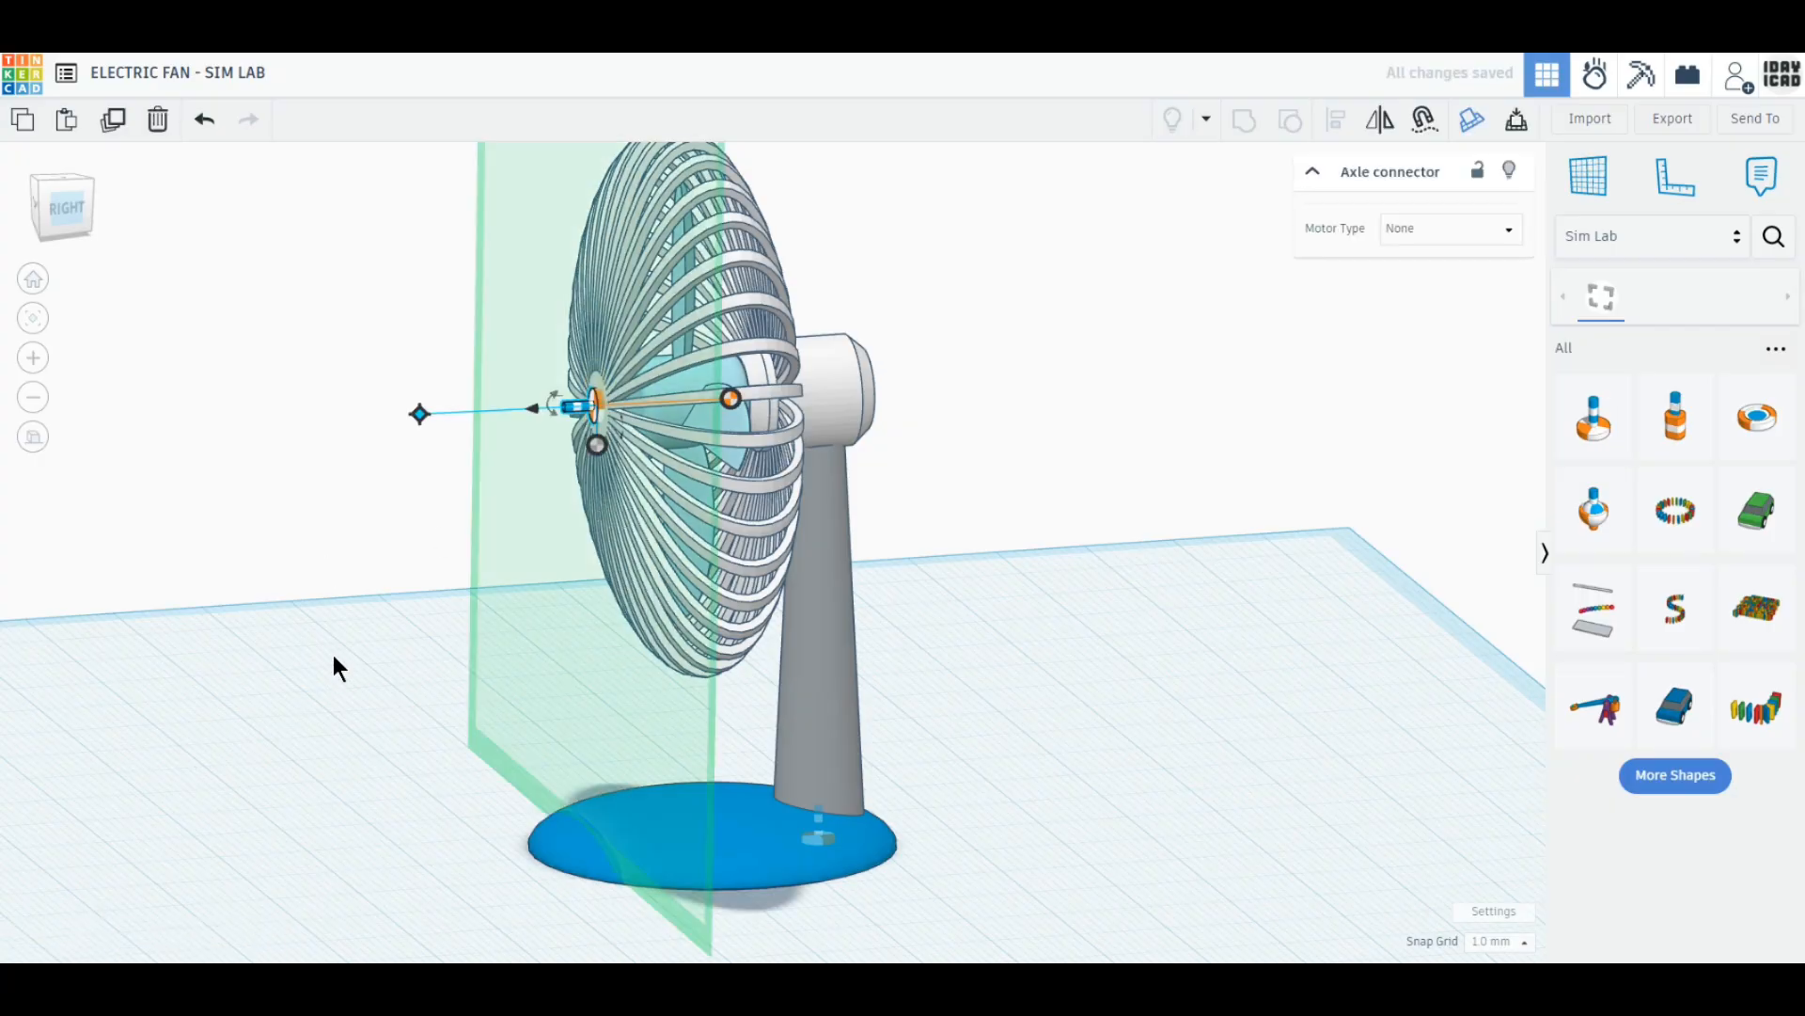
pyautogui.click(62, 204)
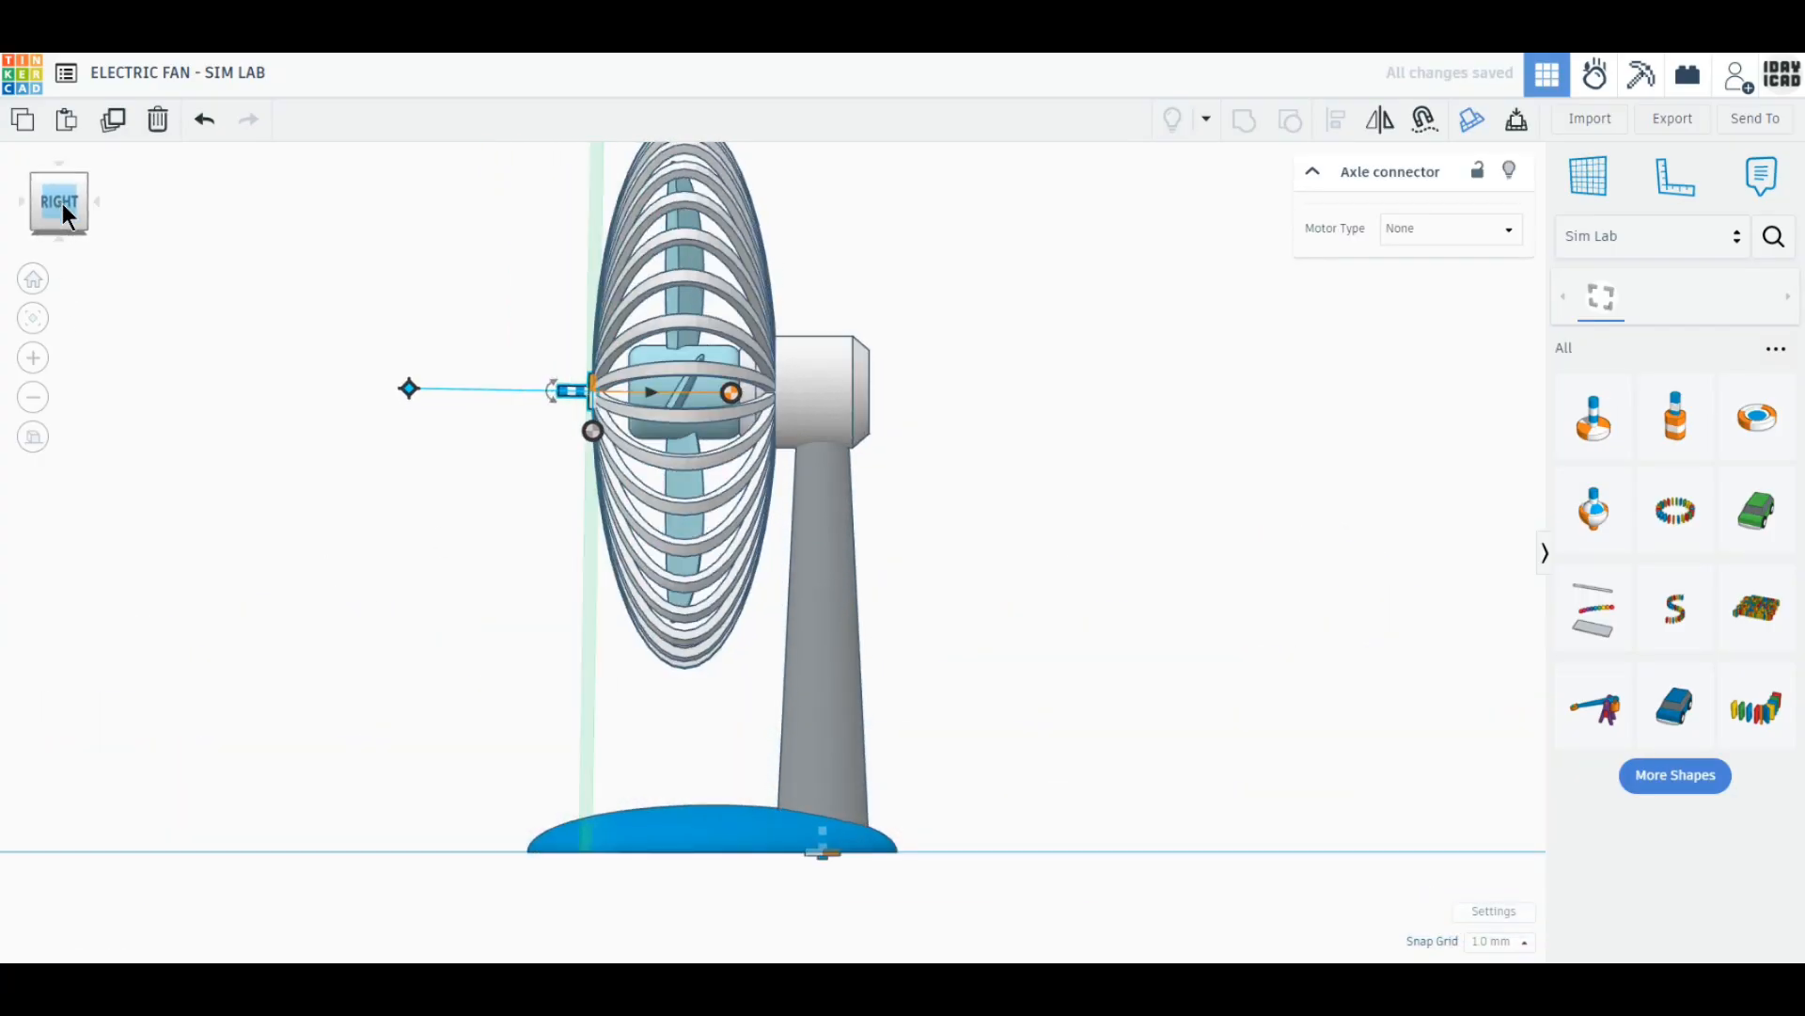
pyautogui.click(1031, 369)
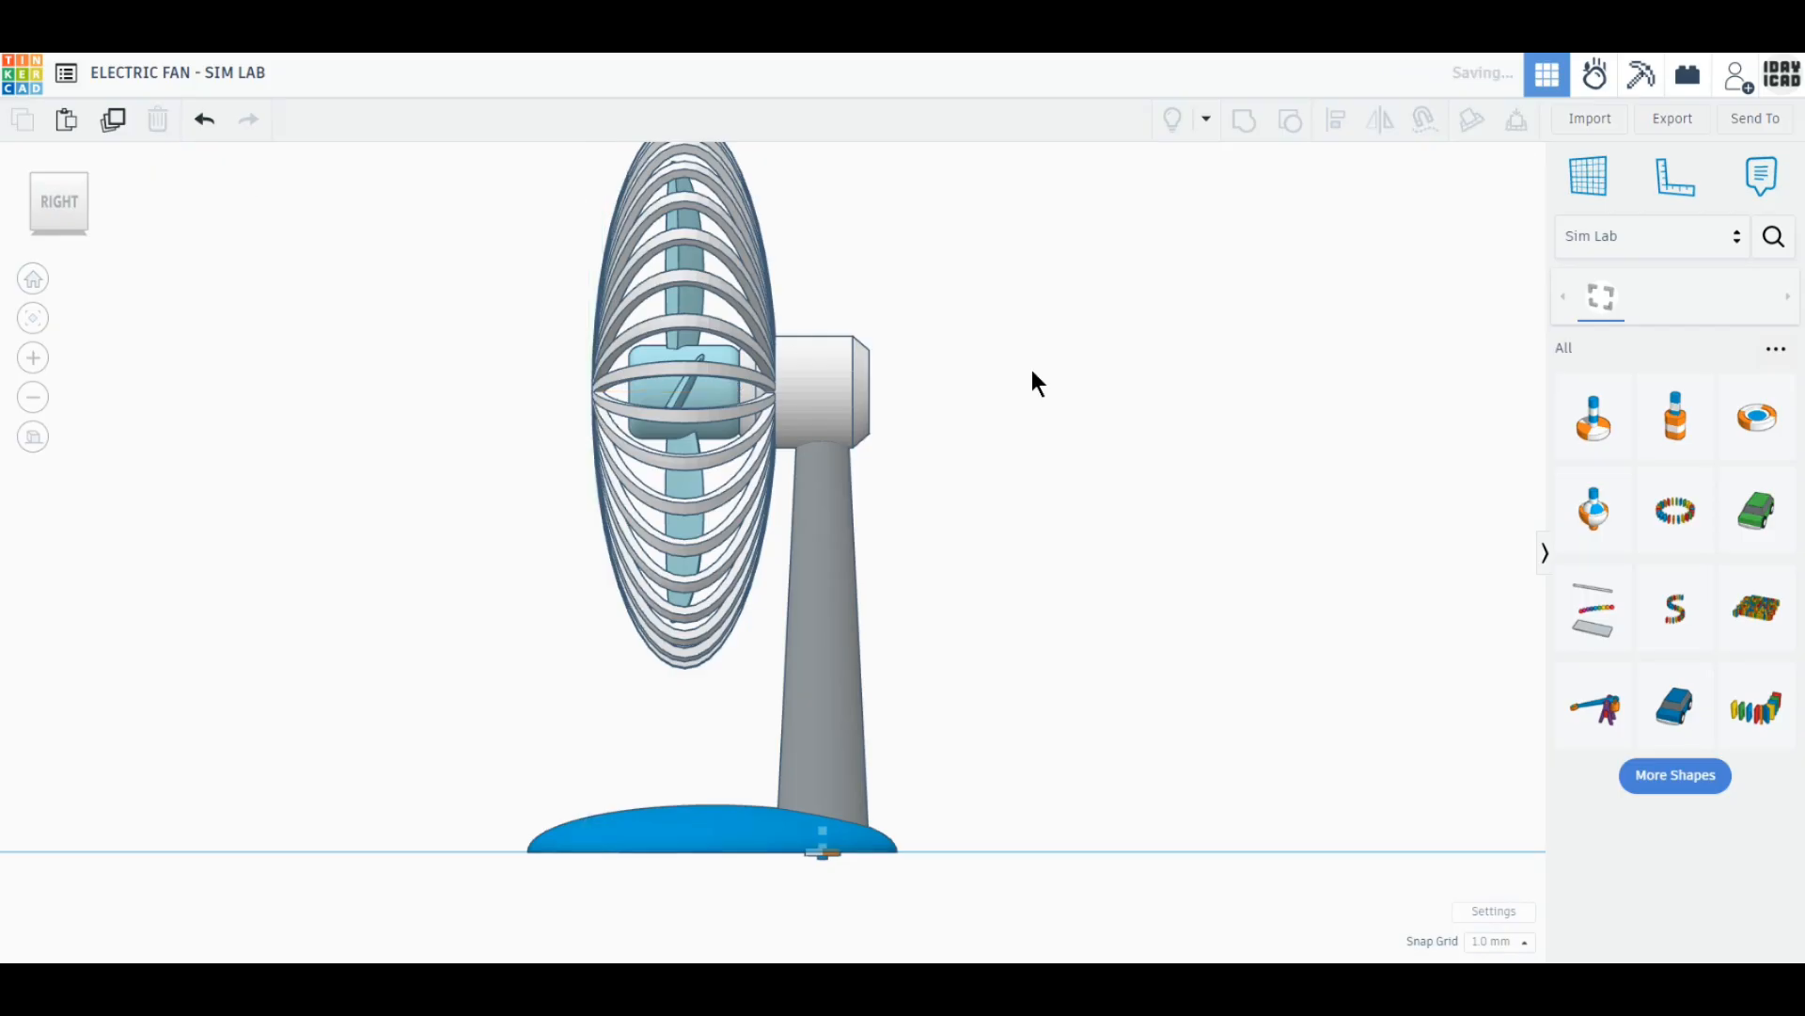
# Place a new axle connector on the workplane in front of the base and rotate it 90° so its axis lies horizontally.
pyautogui.moveTo(1593, 419); pyautogui.dragTo(595, 542)
pyautogui.scroll(3, 600, 504)
pyautogui.scroll(-3, 594, 542)
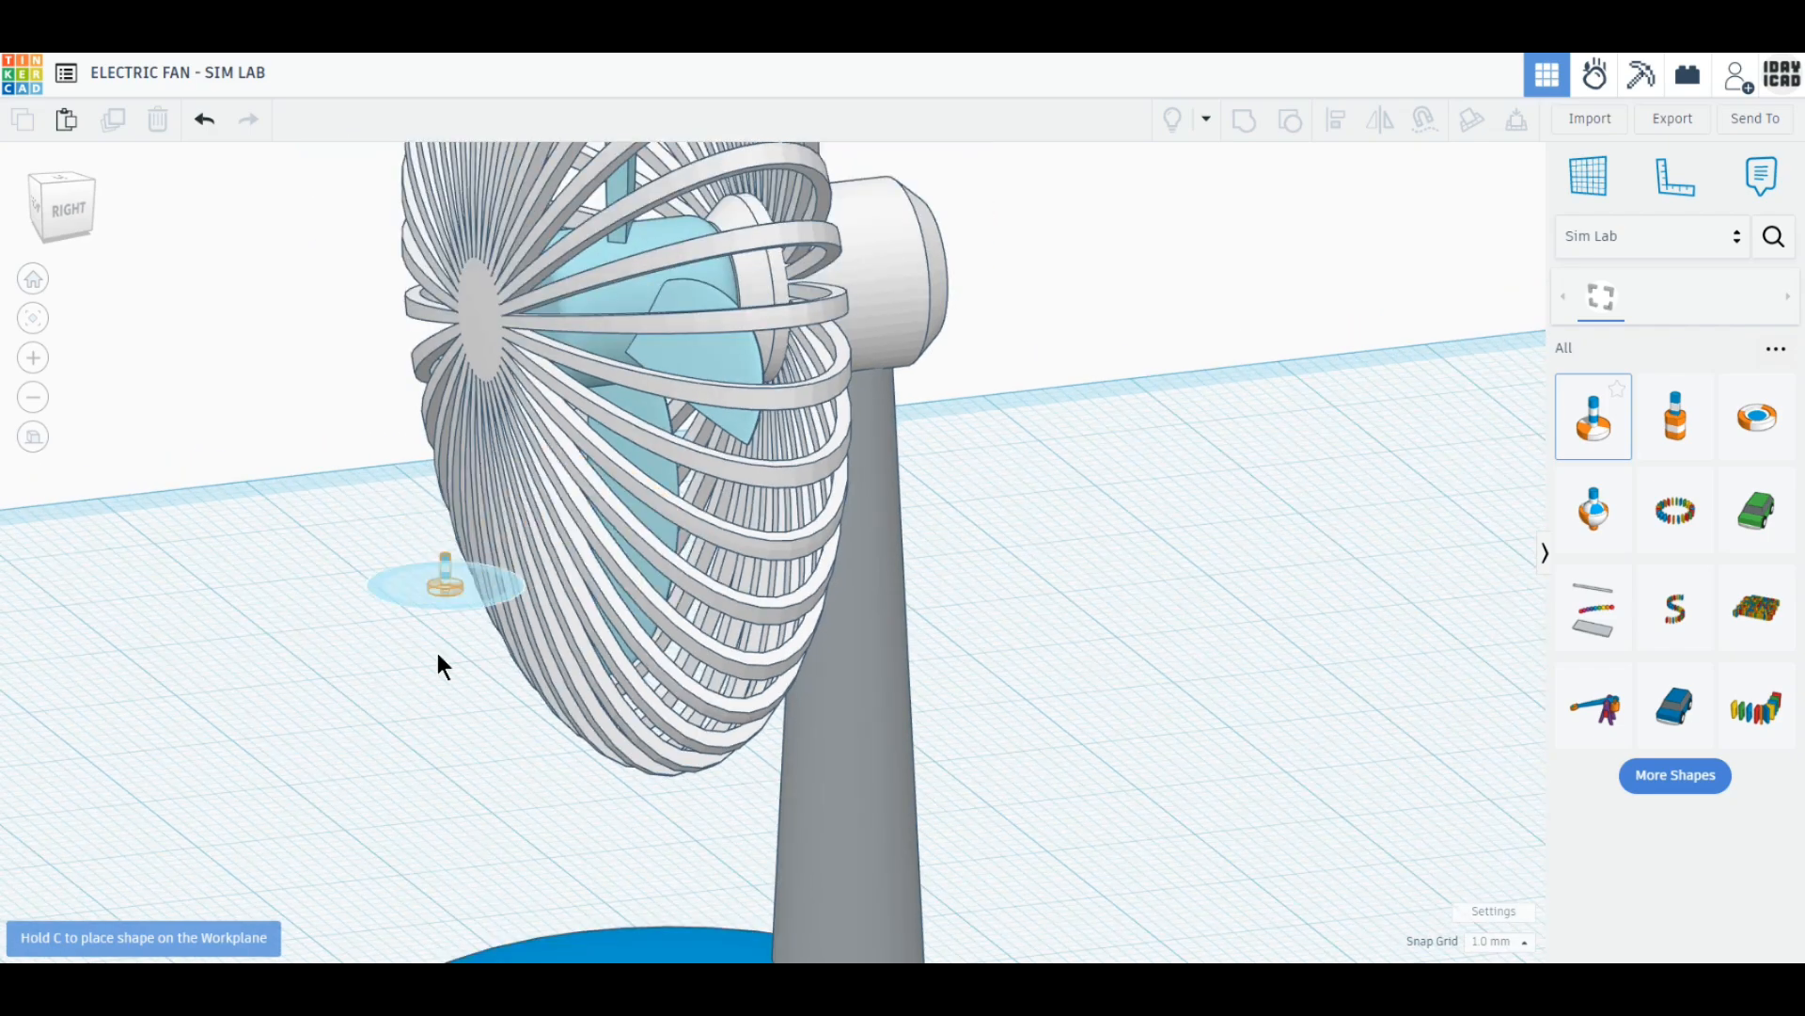
pyautogui.moveTo(437, 653); pyautogui.dragTo(700, 431, button='middle')
pyautogui.moveTo(700, 431); pyautogui.dragTo(425, 713)
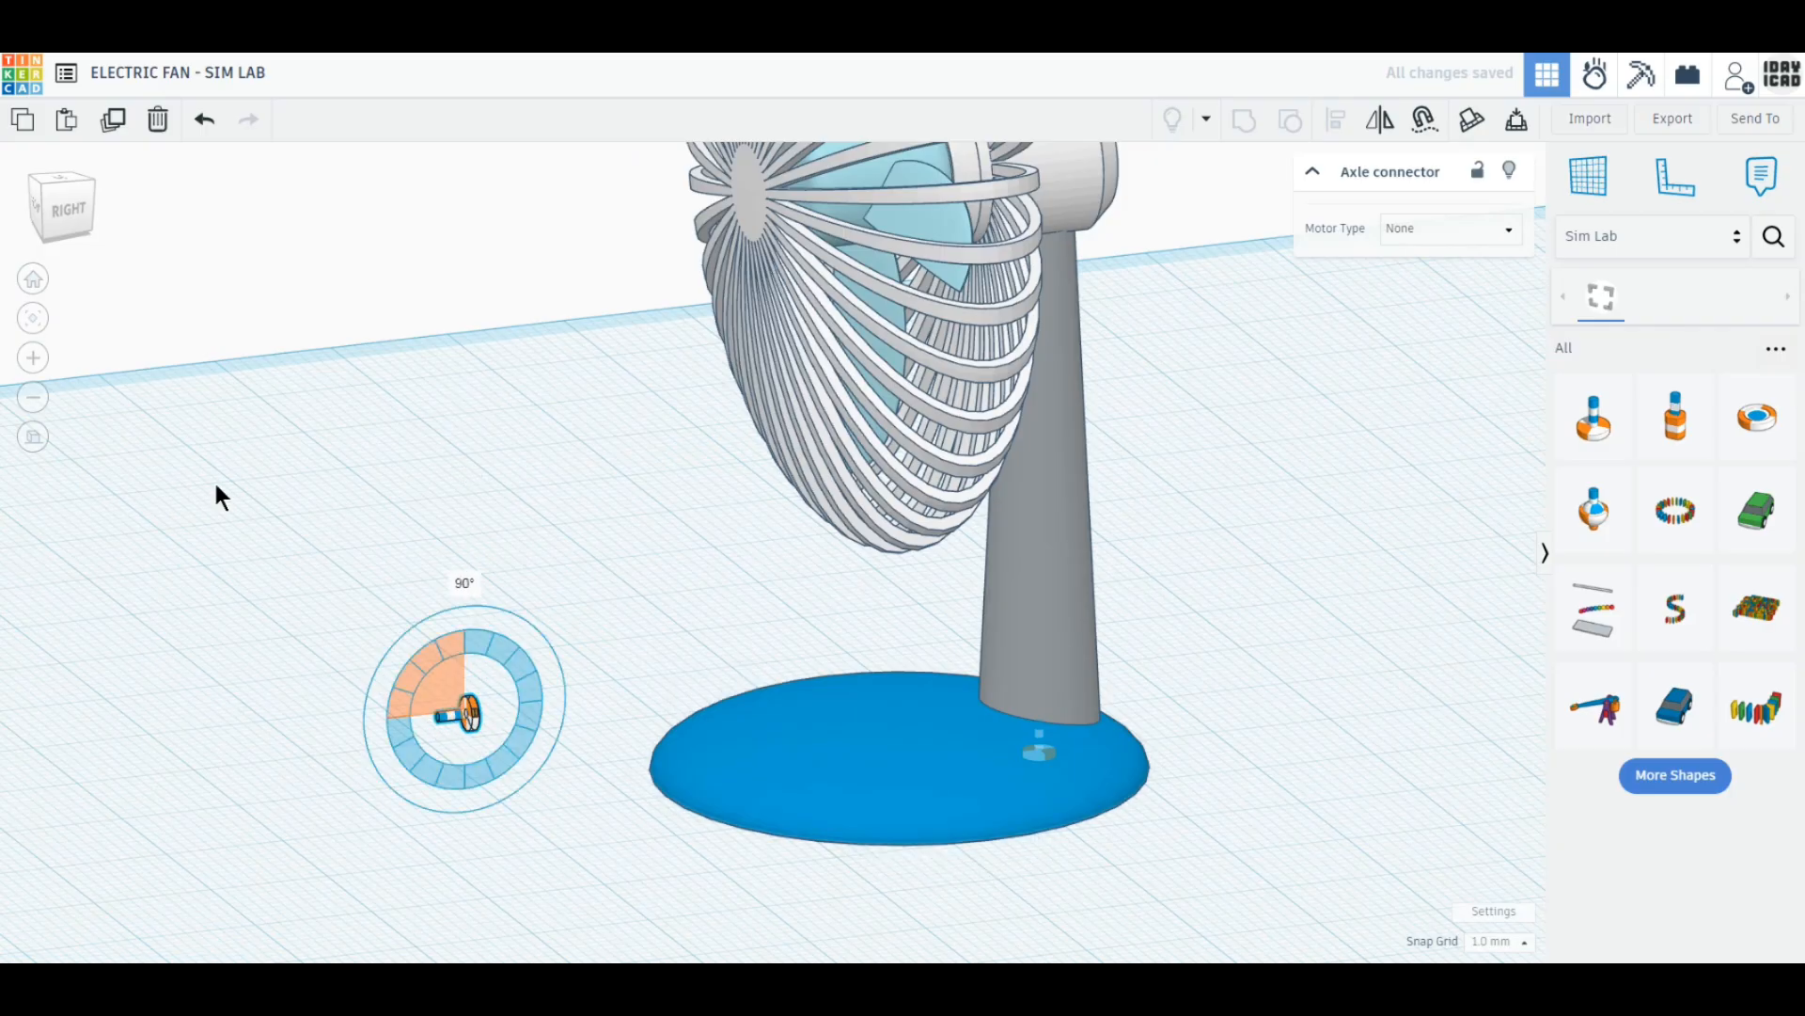
# Raise the new axle connector 50 mm and move it onto the centre disc at the front of the guard.
pyautogui.click(75, 211)
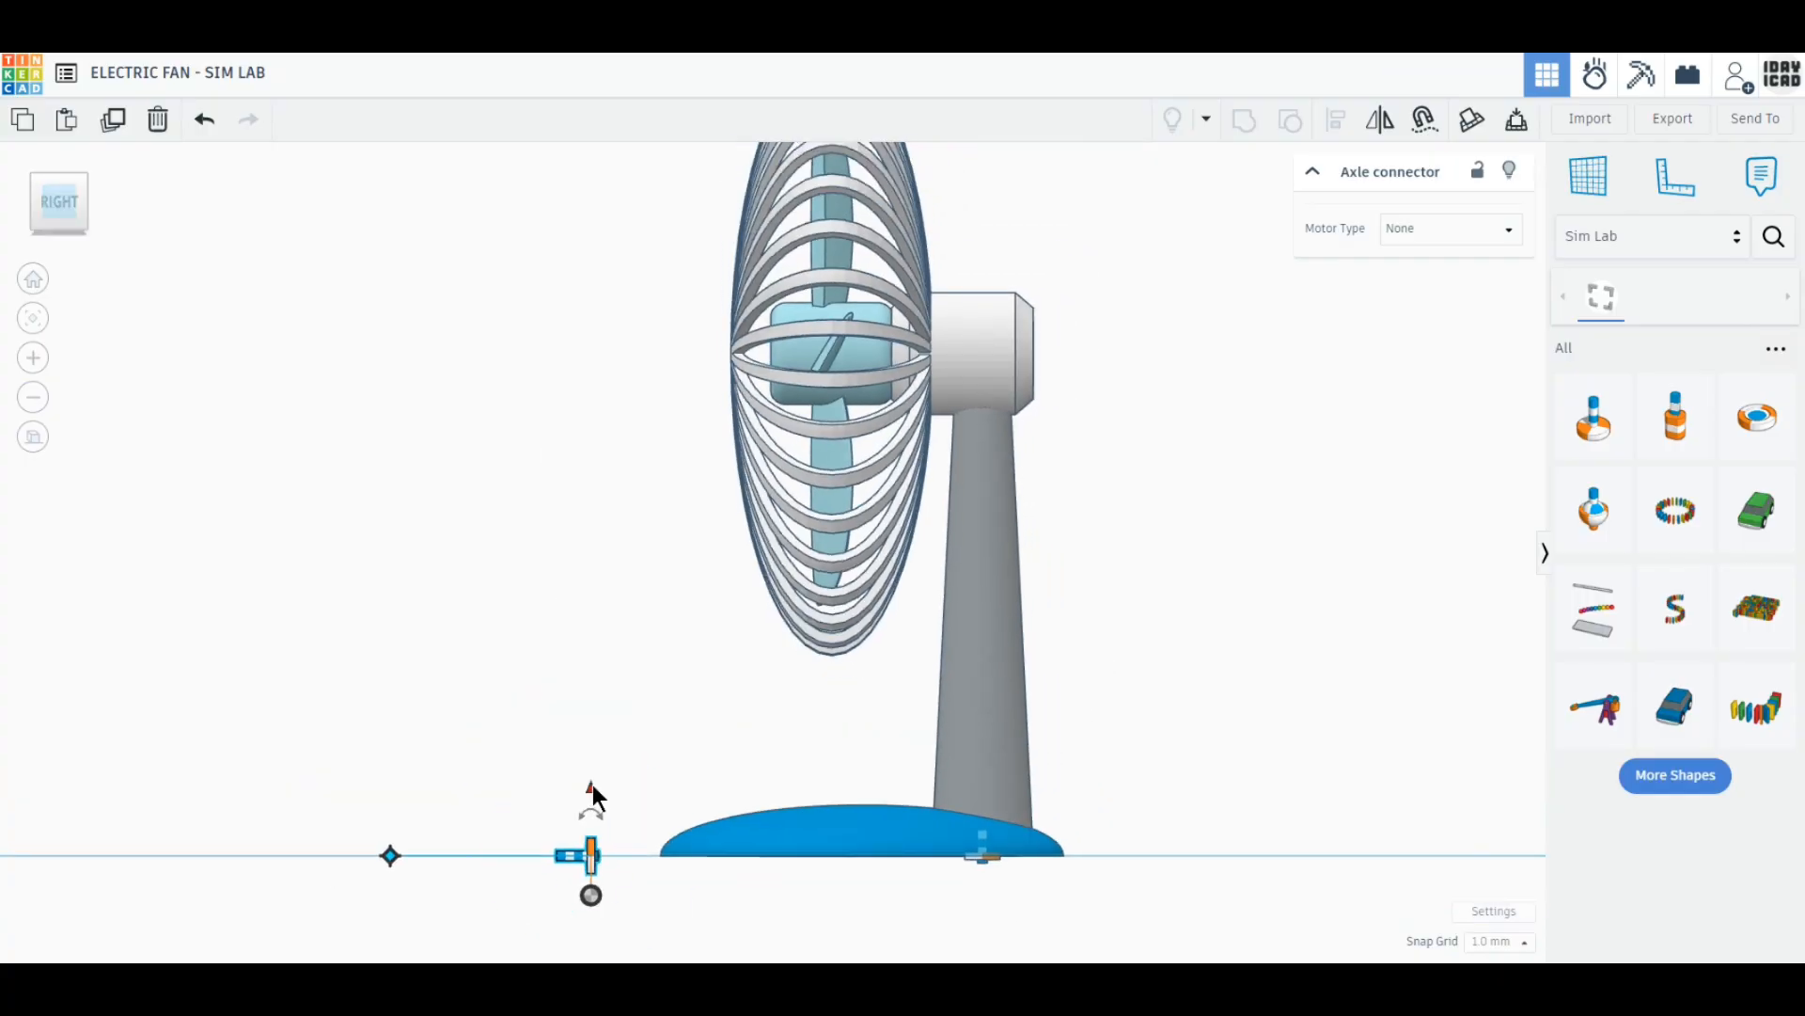
pyautogui.moveTo(593, 784); pyautogui.dragTo(618, 280)
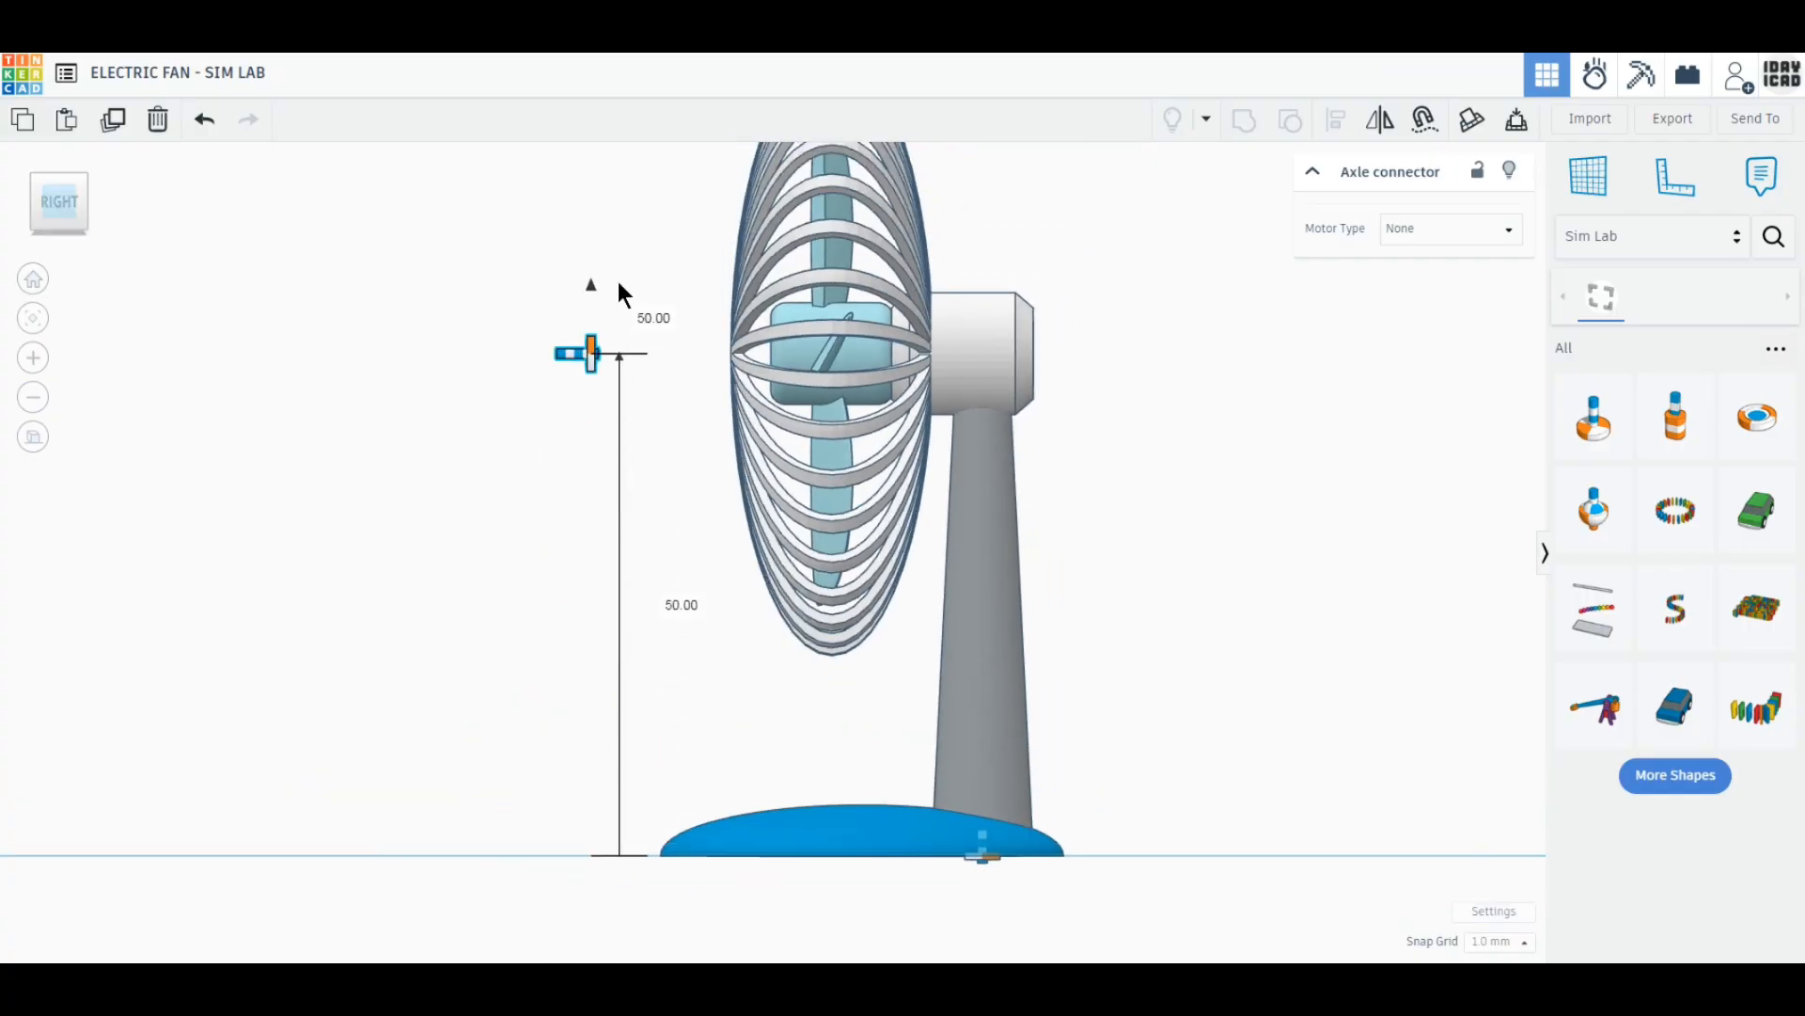
pyautogui.moveTo(578, 357); pyautogui.dragTo(743, 351)
pyautogui.moveTo(267, 338); pyautogui.dragTo(598, 417, button='right')
pyautogui.moveTo(594, 293); pyautogui.dragTo(783, 406)
# Align the front axle connector with the propeller's centre across the fan's width and clear the selection.
pyautogui.keyDown('shift'); pyautogui.click(934, 408); pyautogui.keyUp('shift')
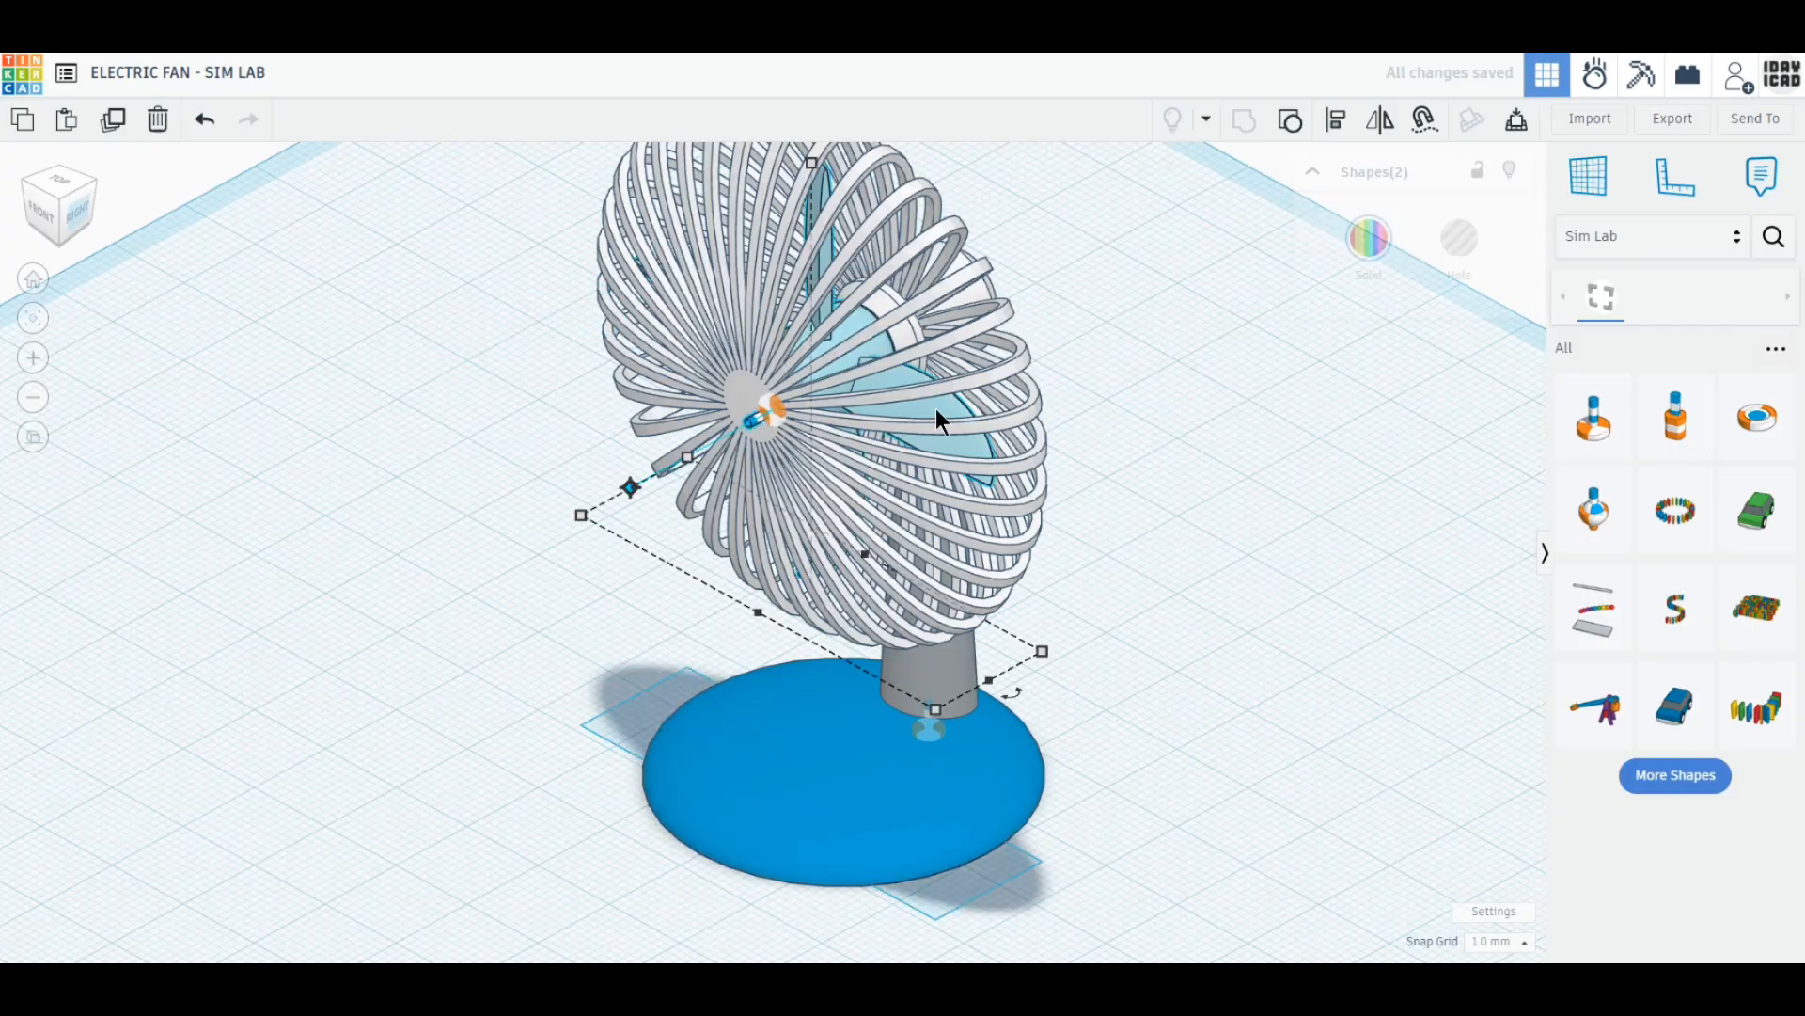
pyautogui.click(1336, 131)
pyautogui.click(1007, 692)
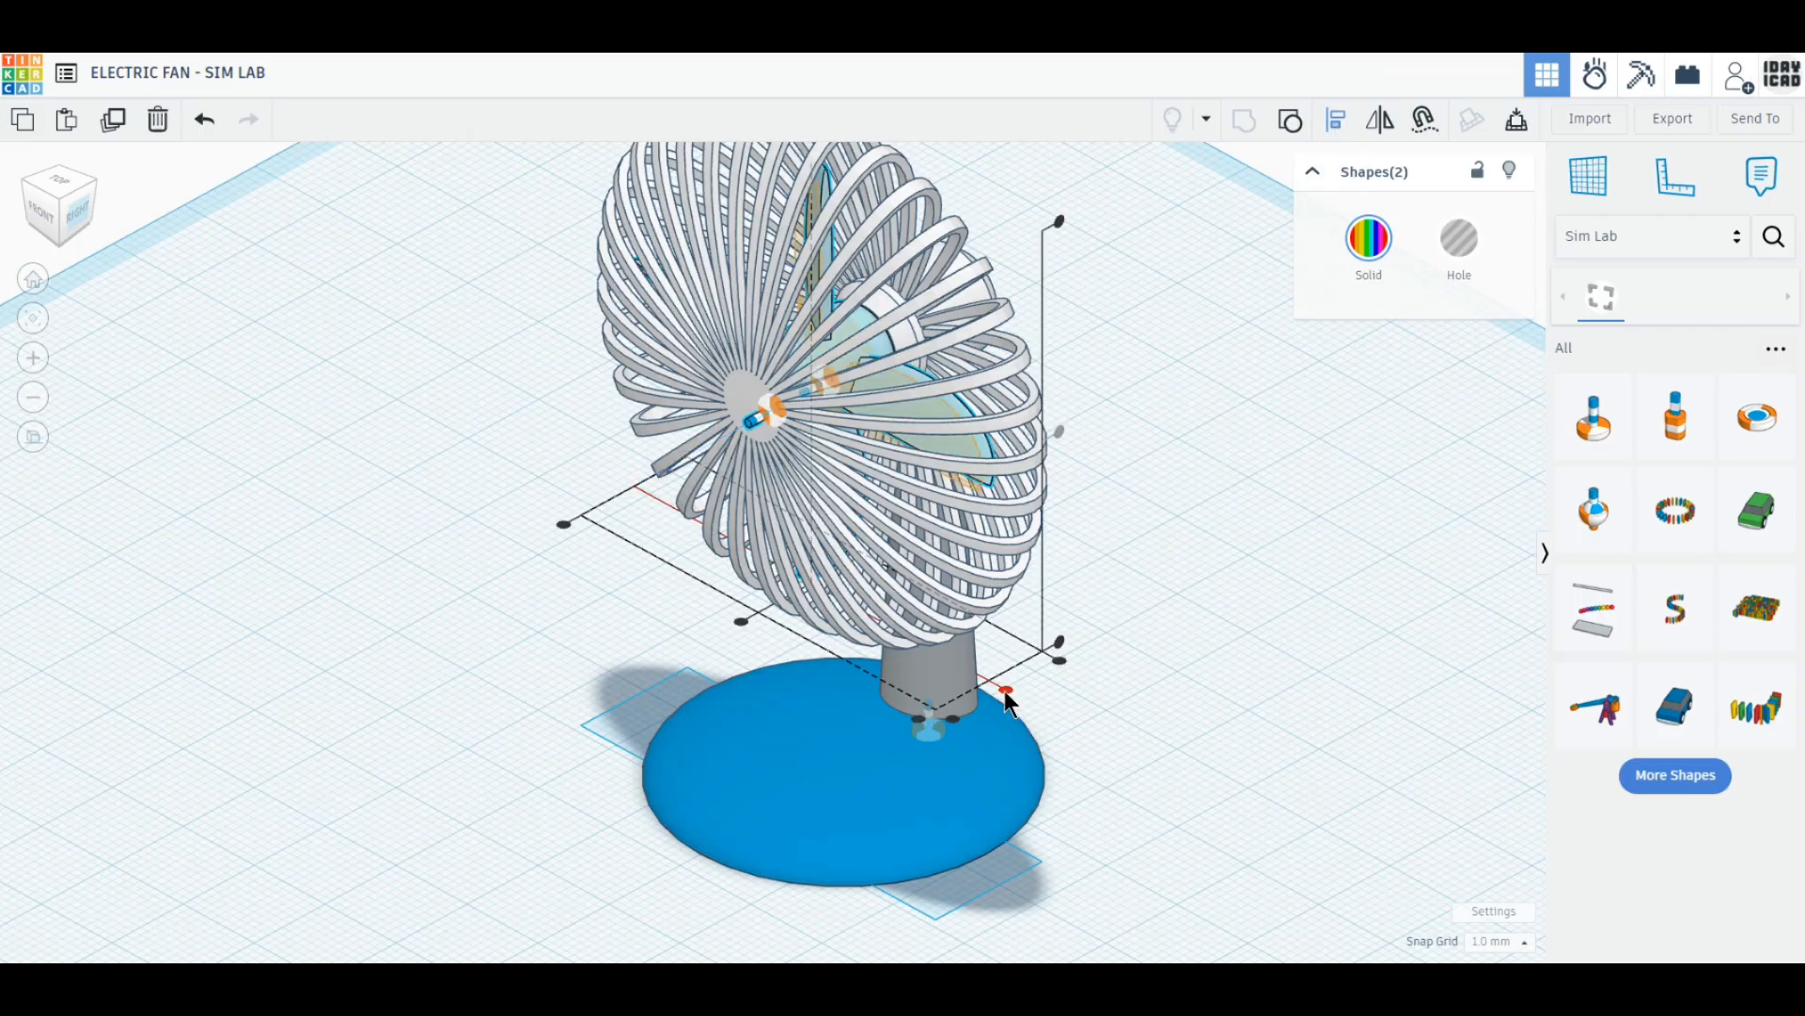
pyautogui.click(741, 621)
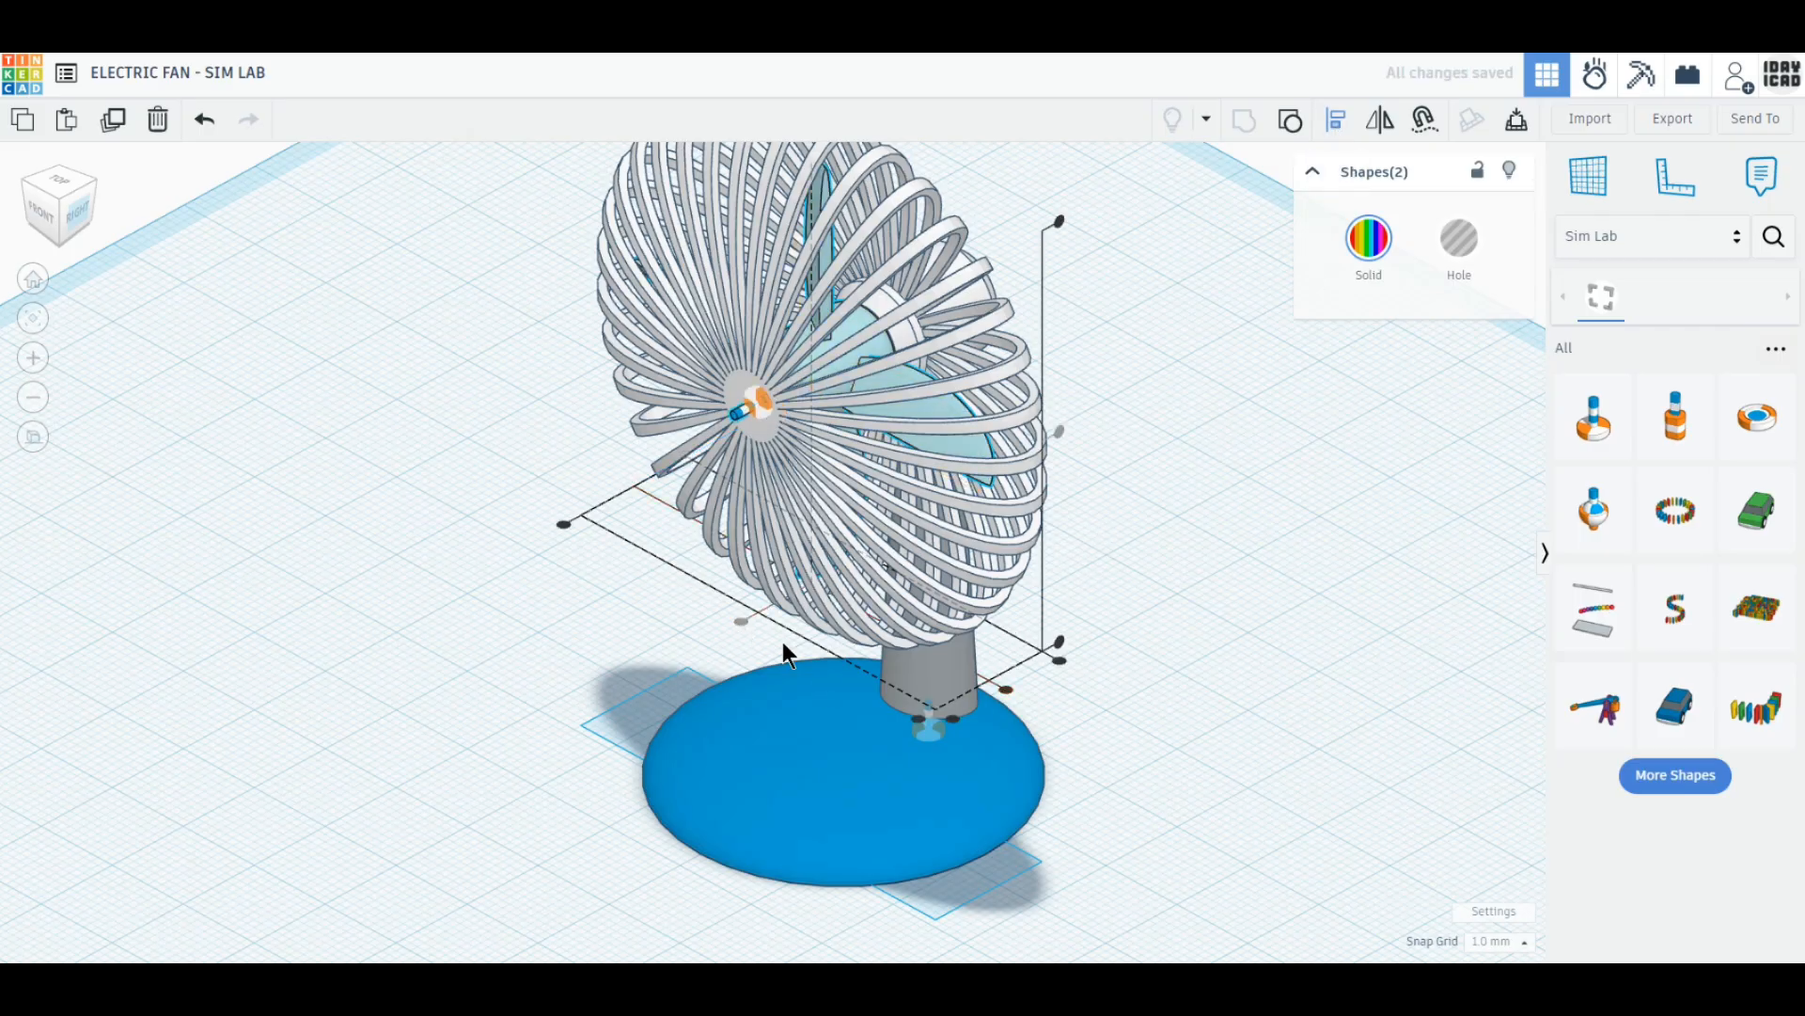
pyautogui.click(1189, 538)
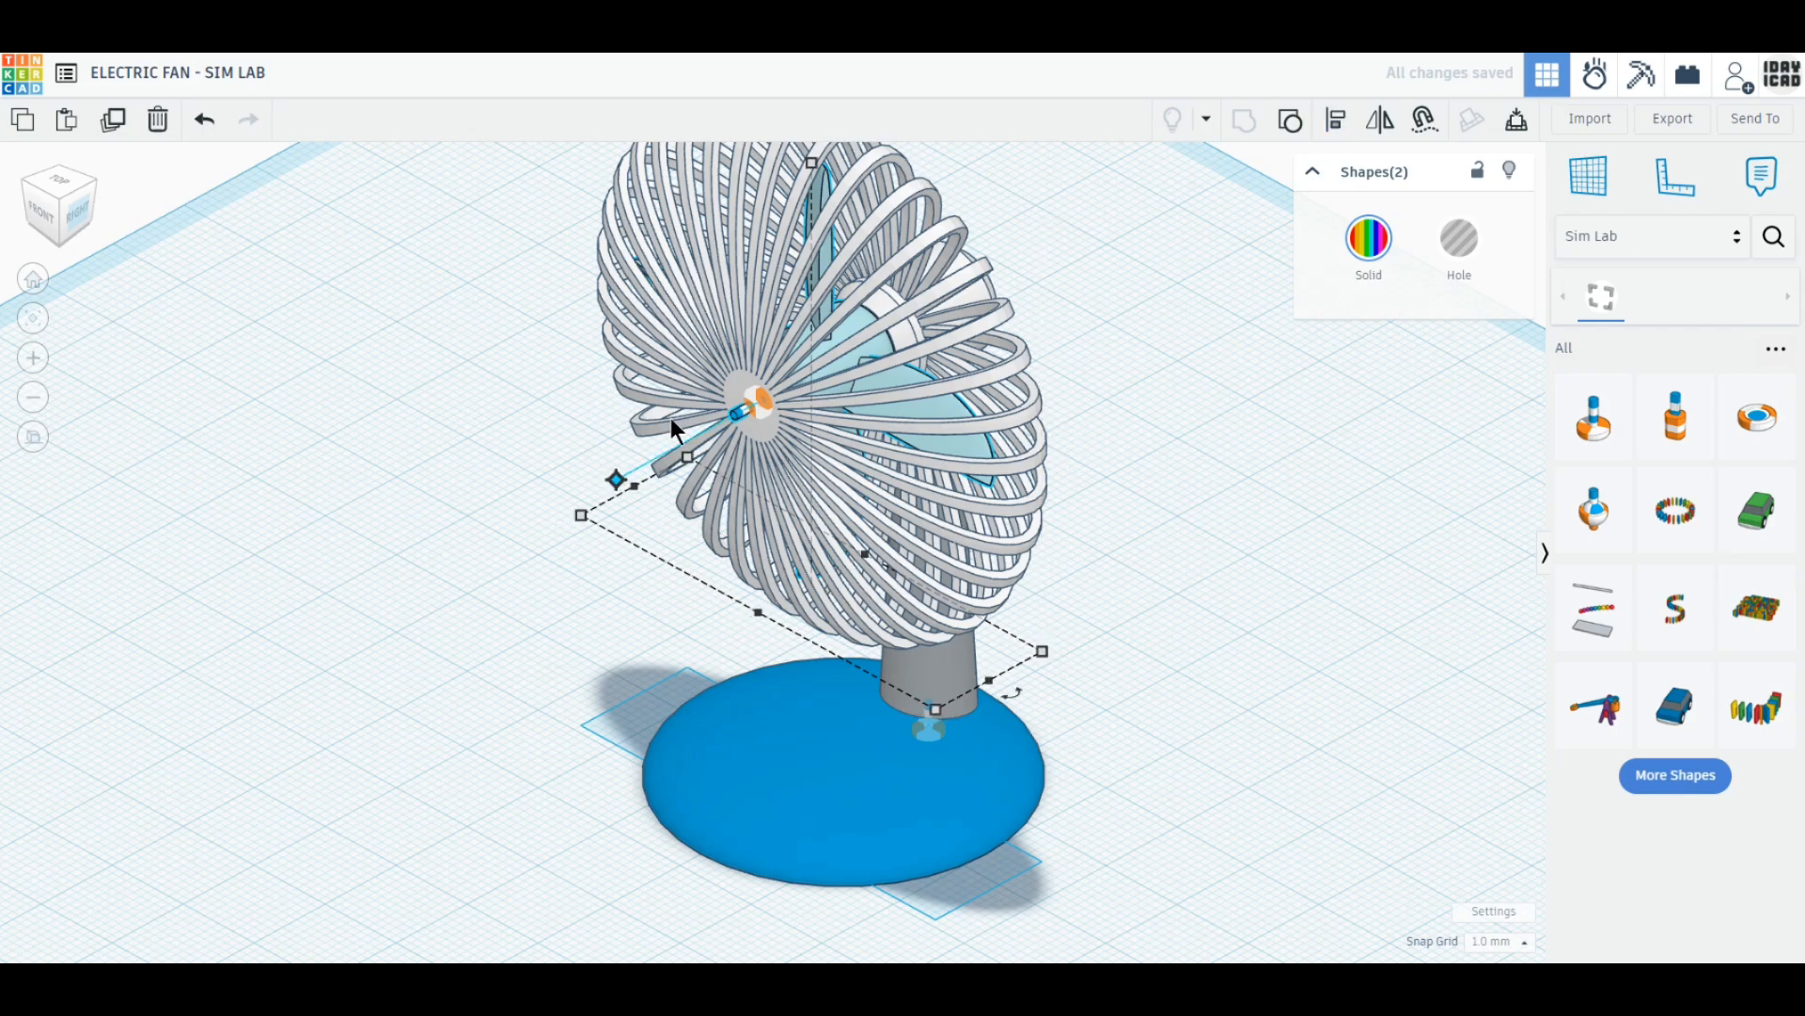
pyautogui.moveTo(557, 691); pyautogui.dragTo(527, 768, button='middle')
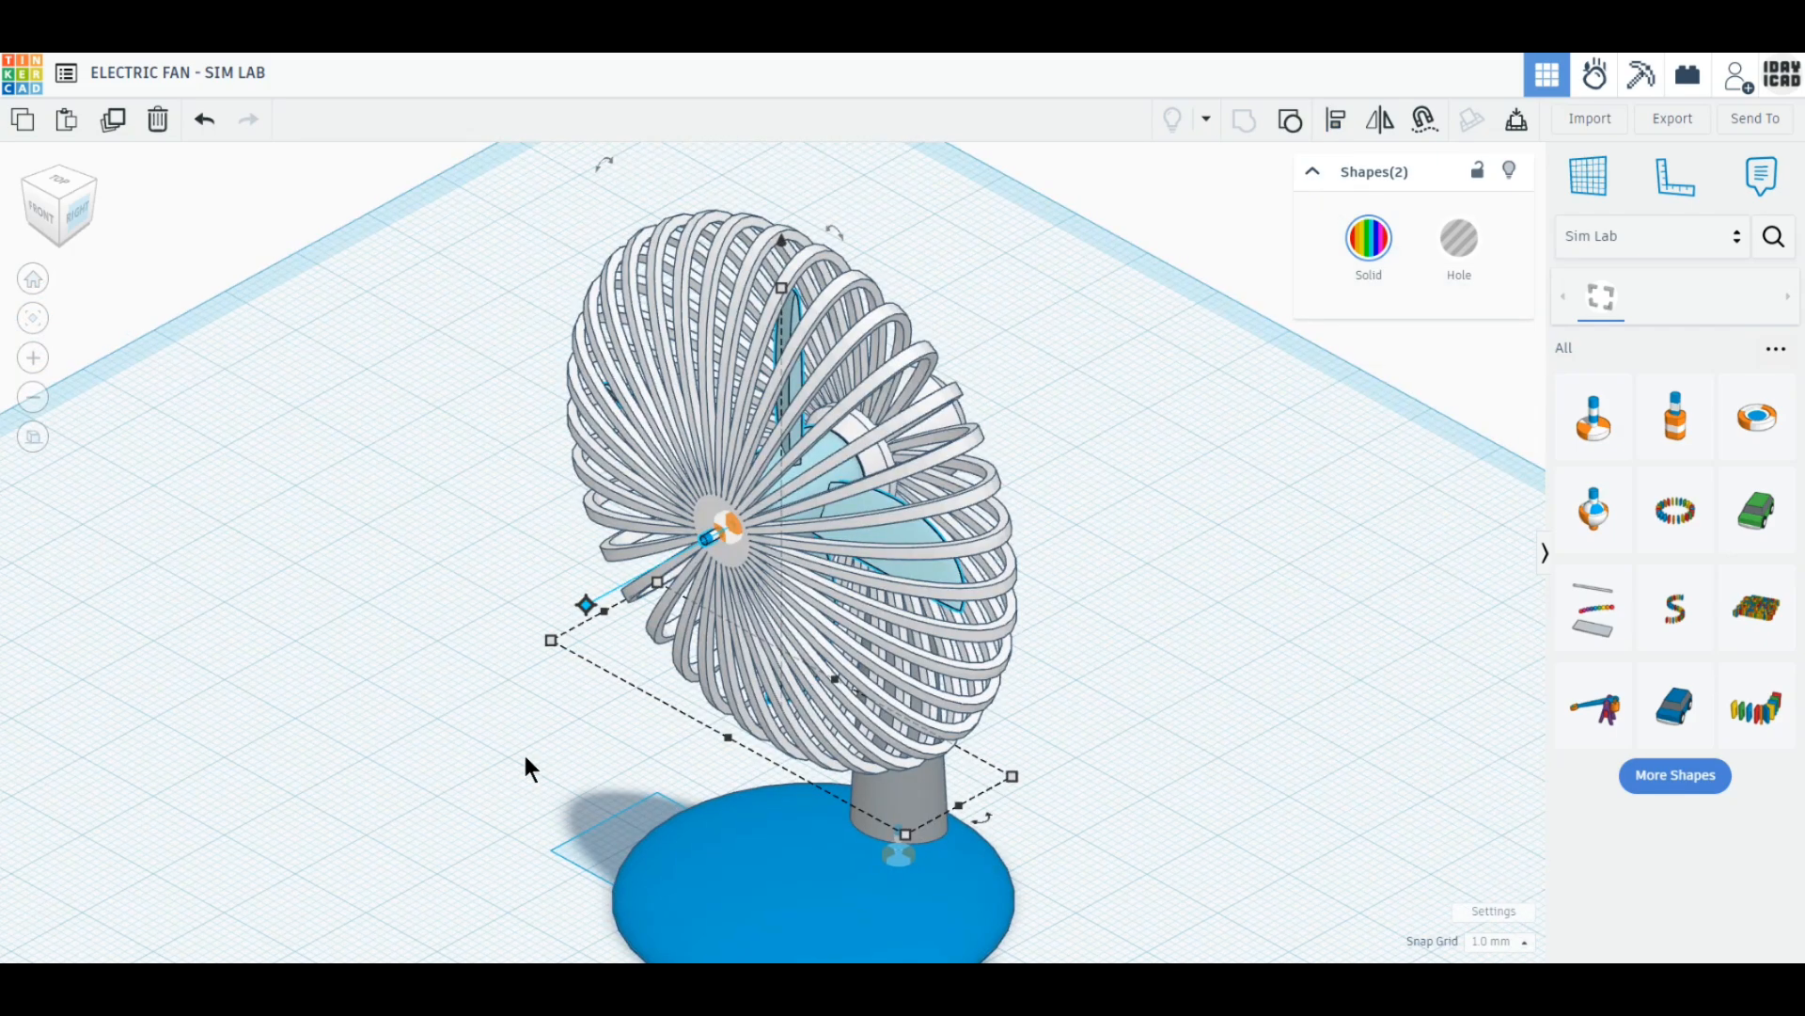
pyautogui.click(474, 771)
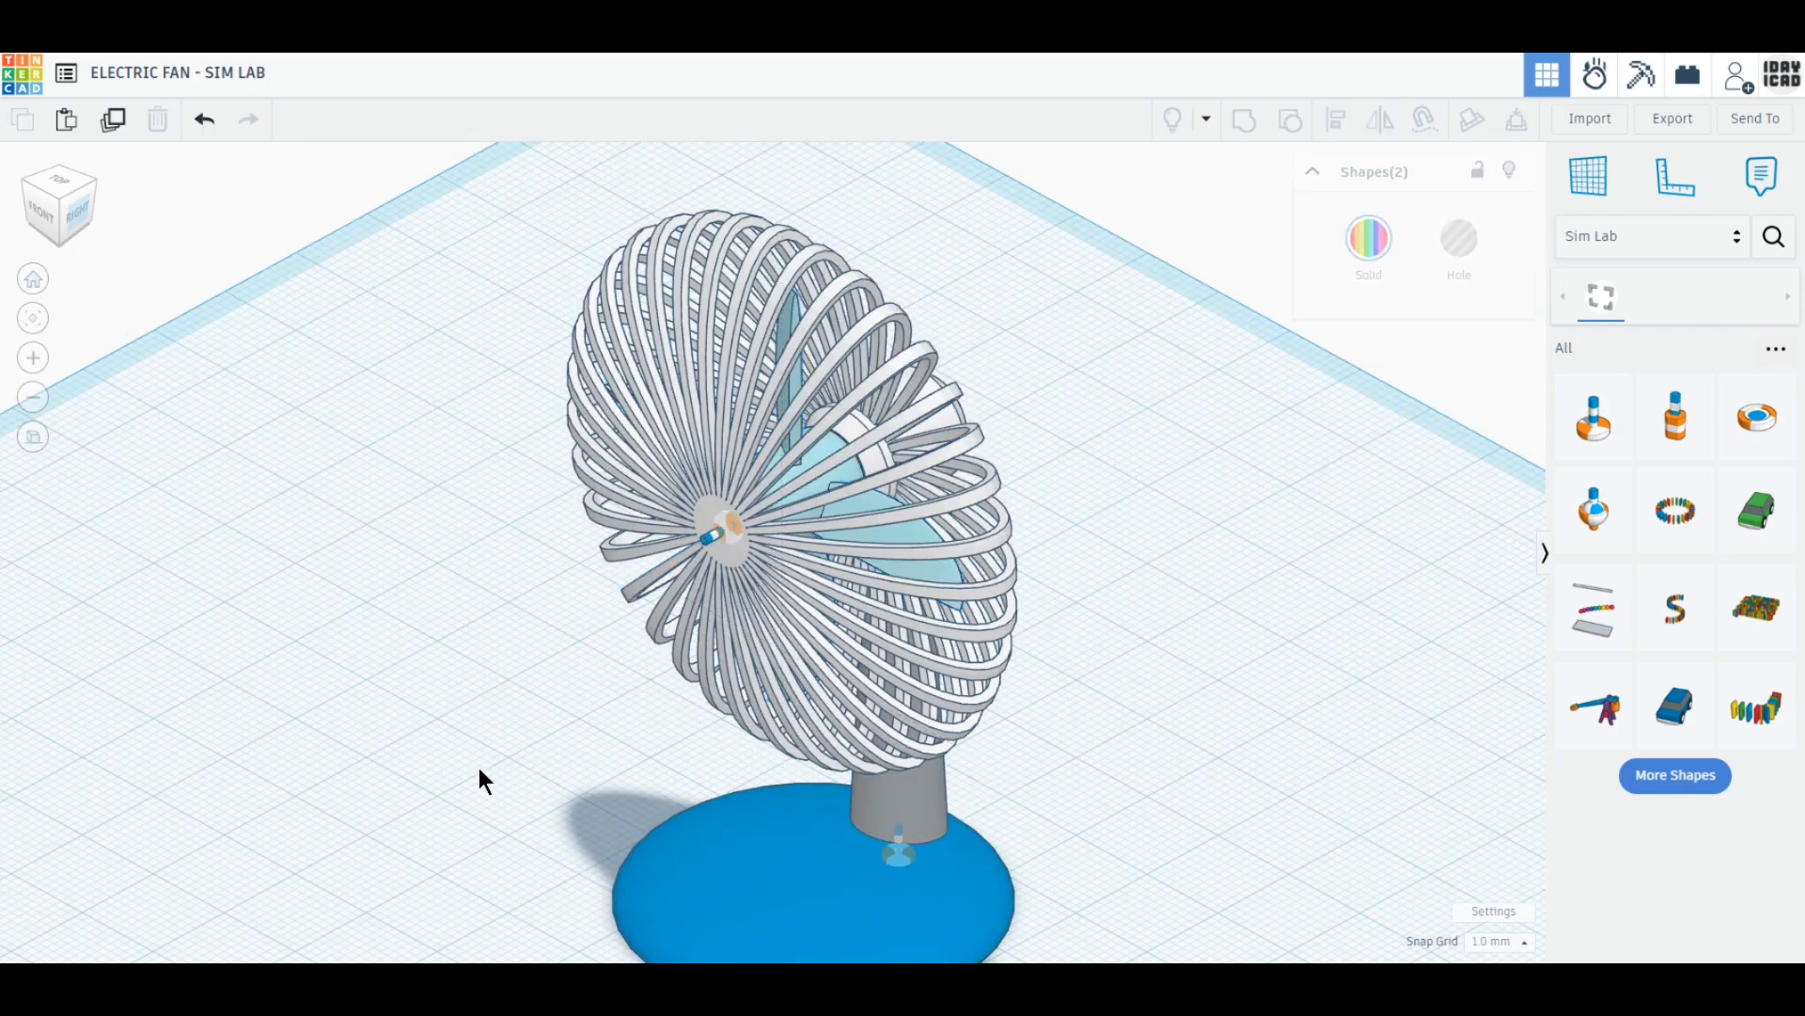
# Attach the orange end of the front axle connector to the propeller and its blue end to the guard.
pyautogui.click(713, 538)
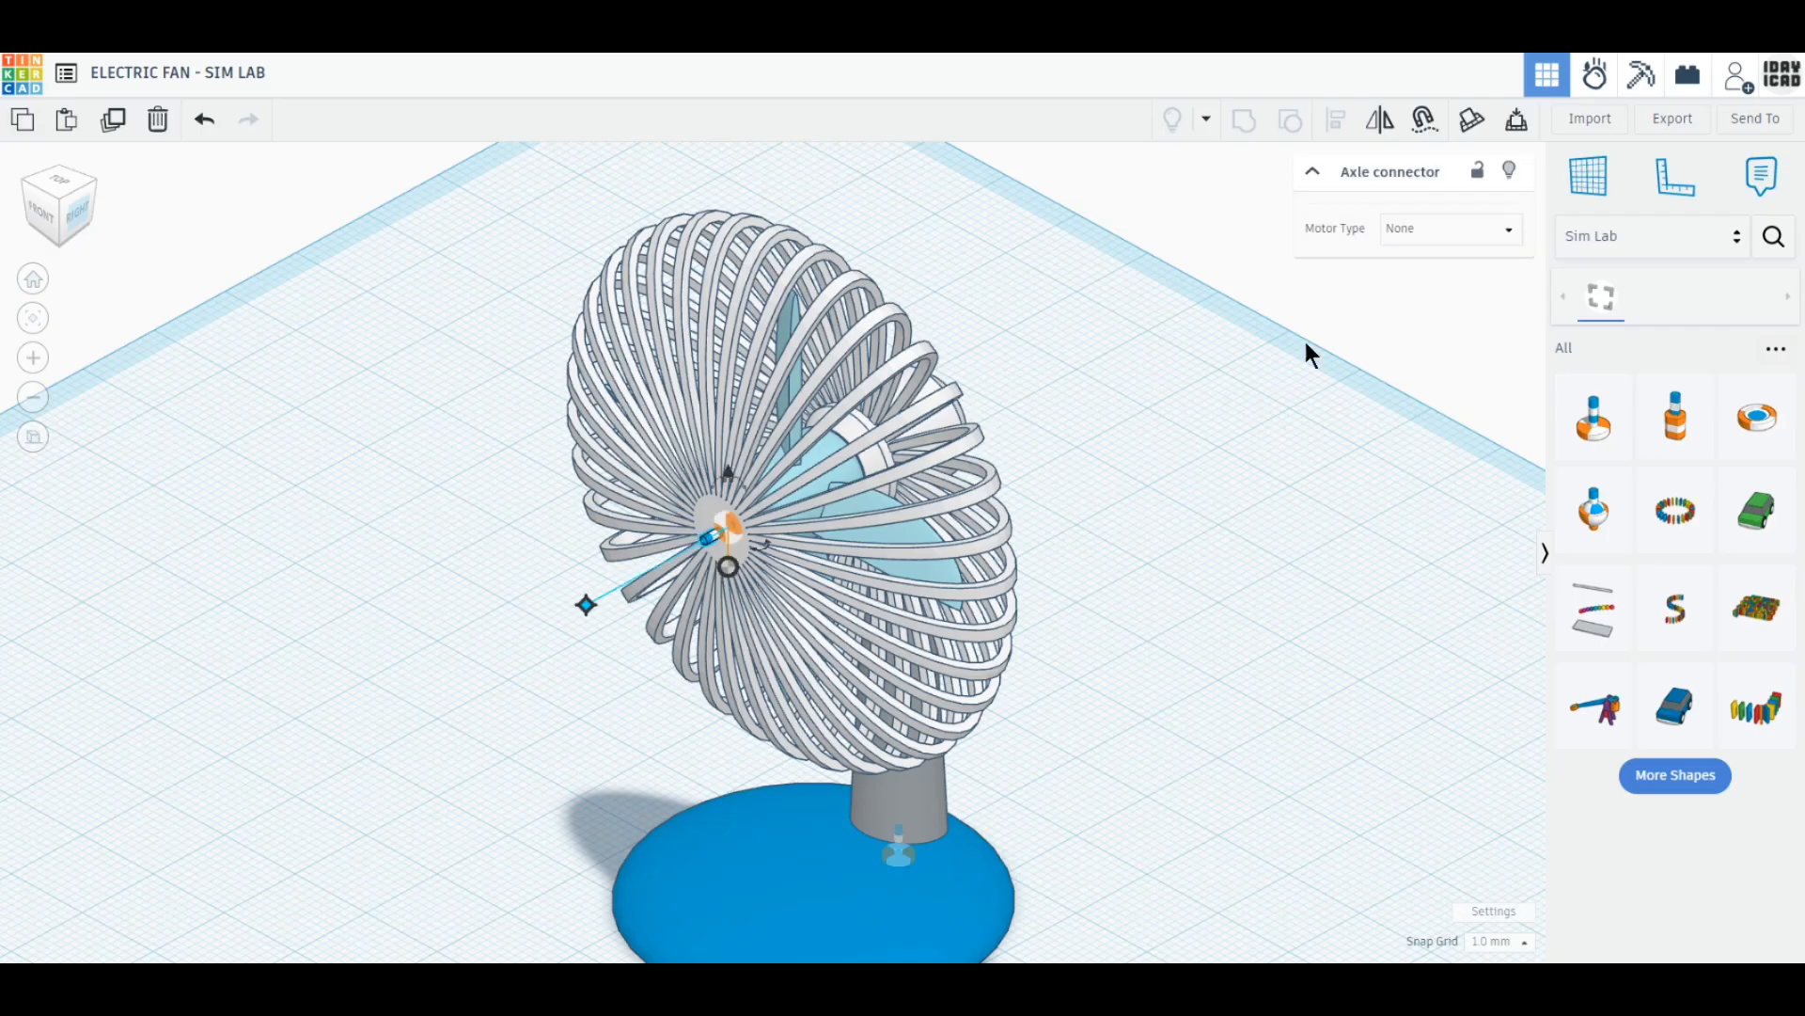
pyautogui.click(728, 566)
pyautogui.click(821, 488)
pyautogui.click(726, 566)
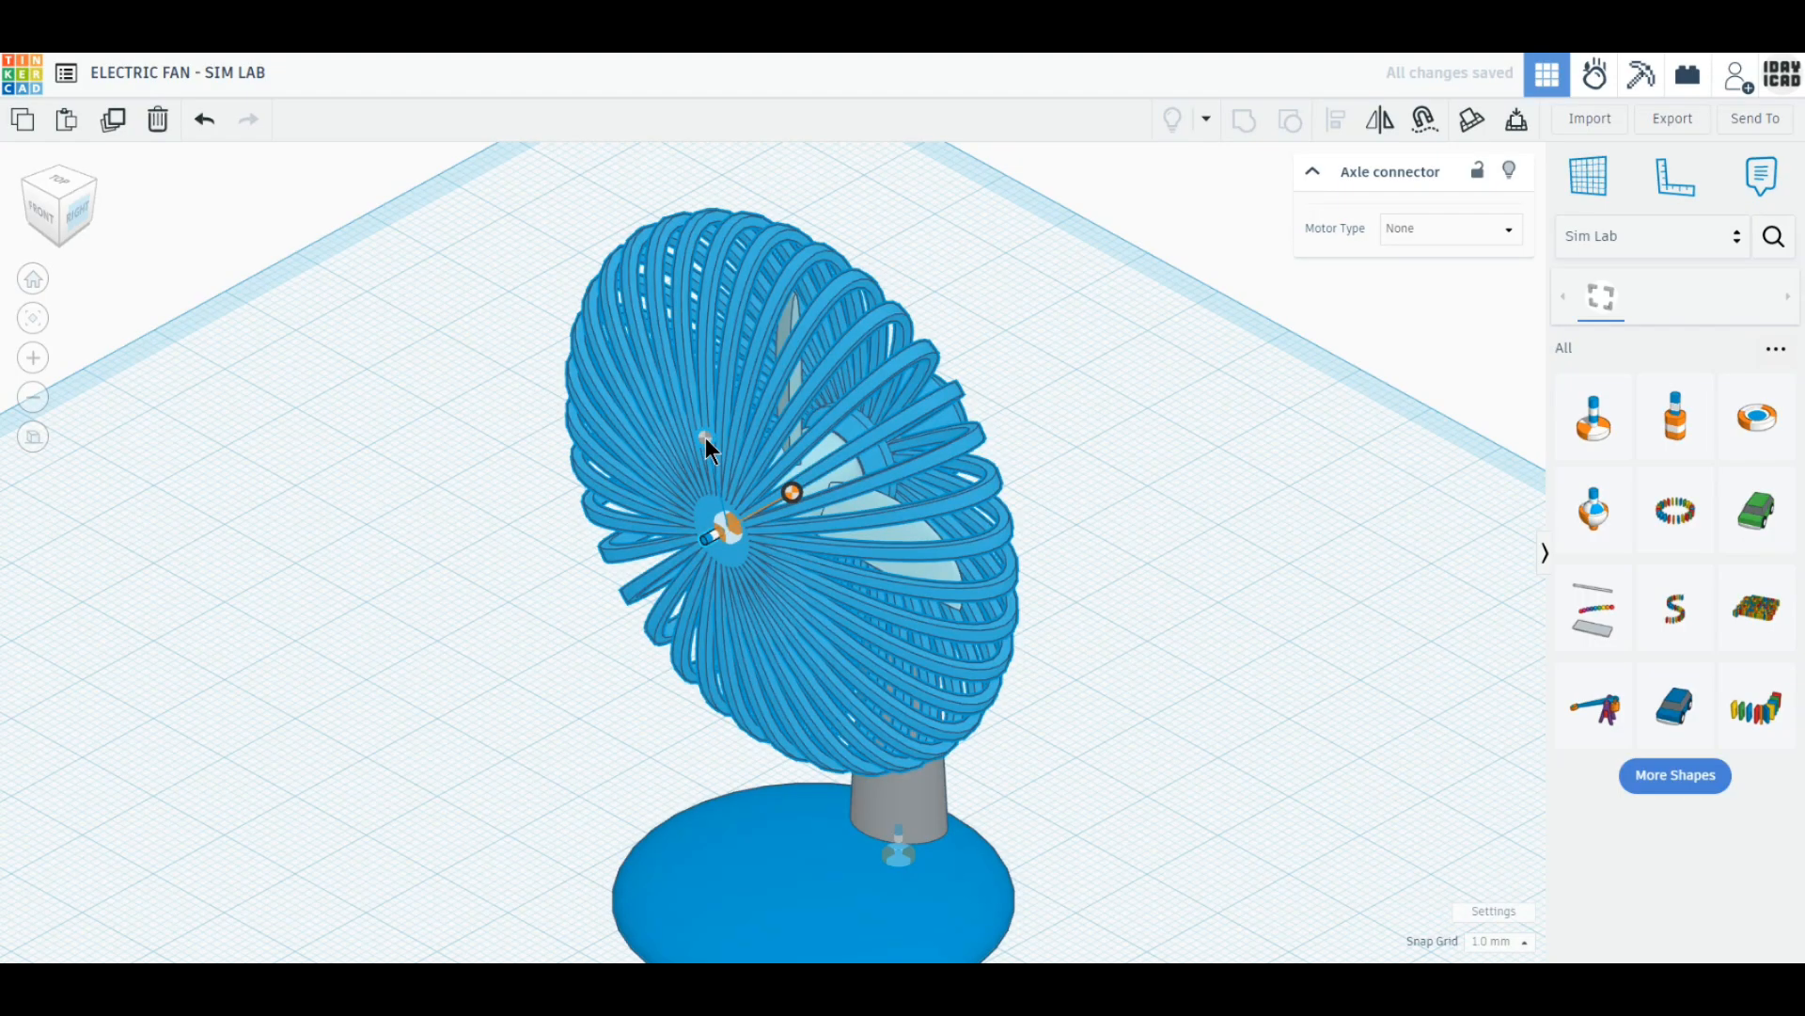
pyautogui.click(705, 437)
# Set the front connector's motor type to Continuous and add an interaction on key 1 that sets its speed to 0 RPM.
pyautogui.click(1419, 235)
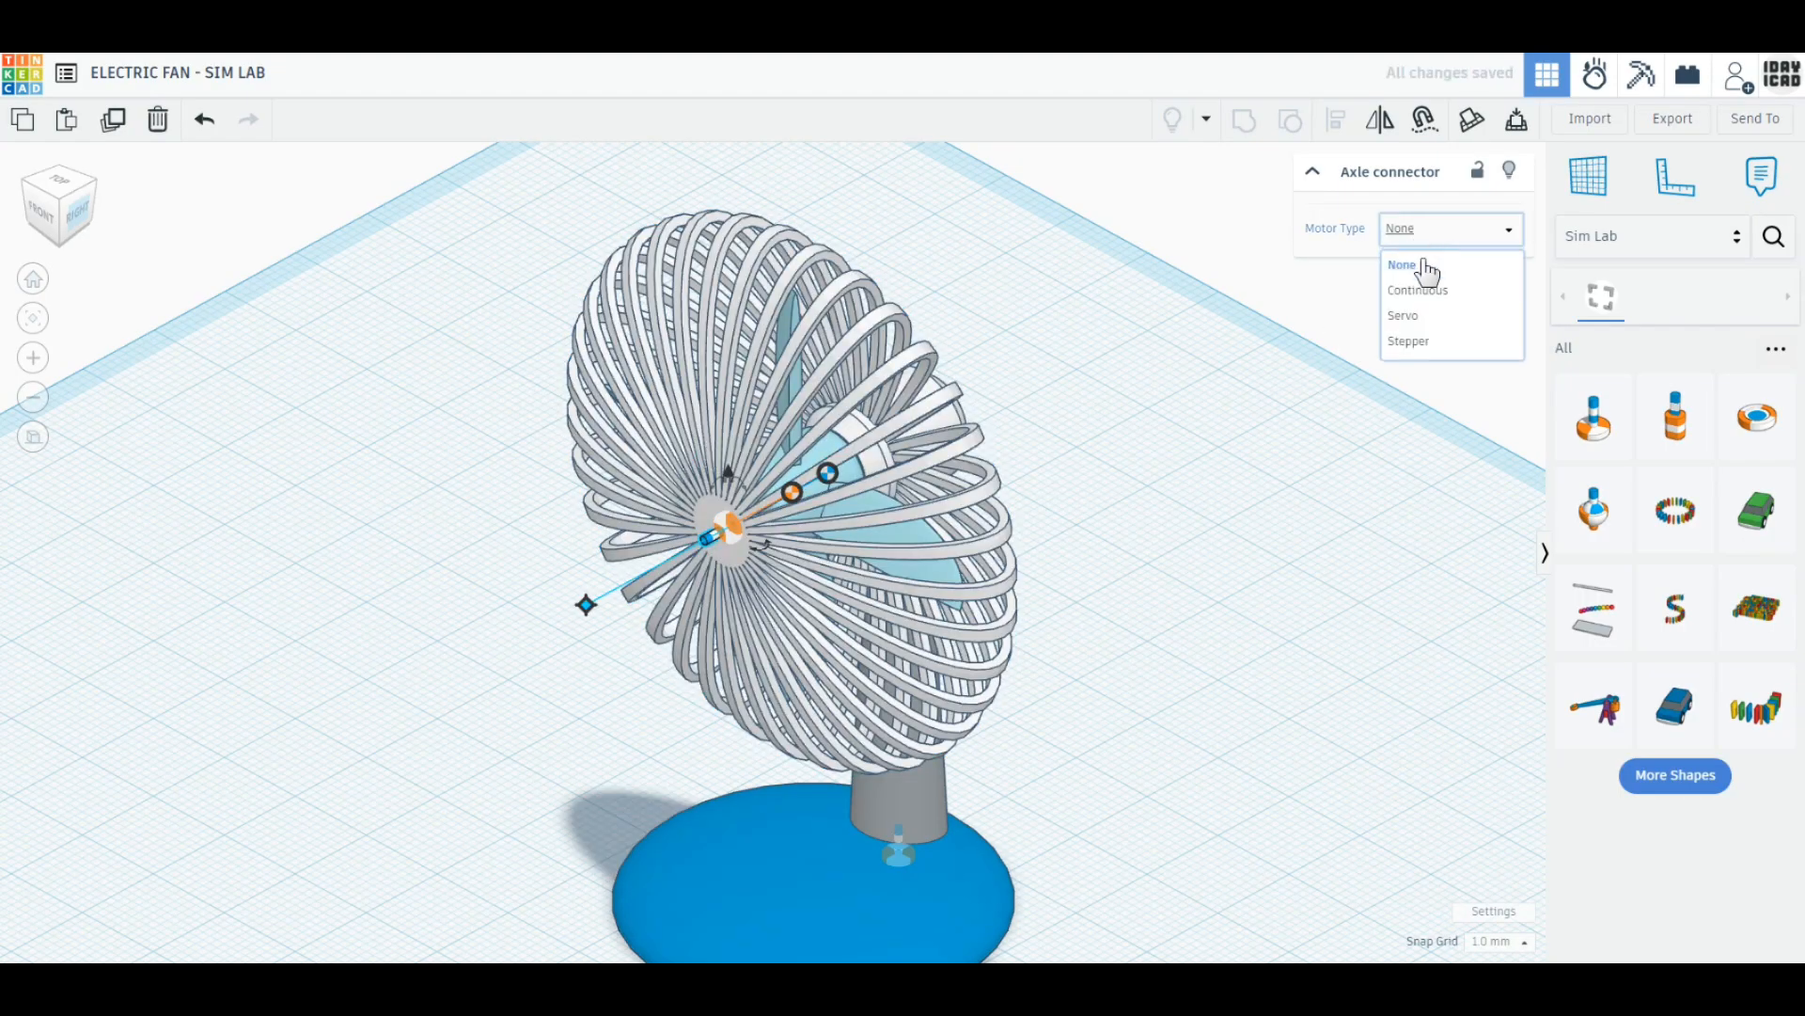
pyautogui.click(1421, 293)
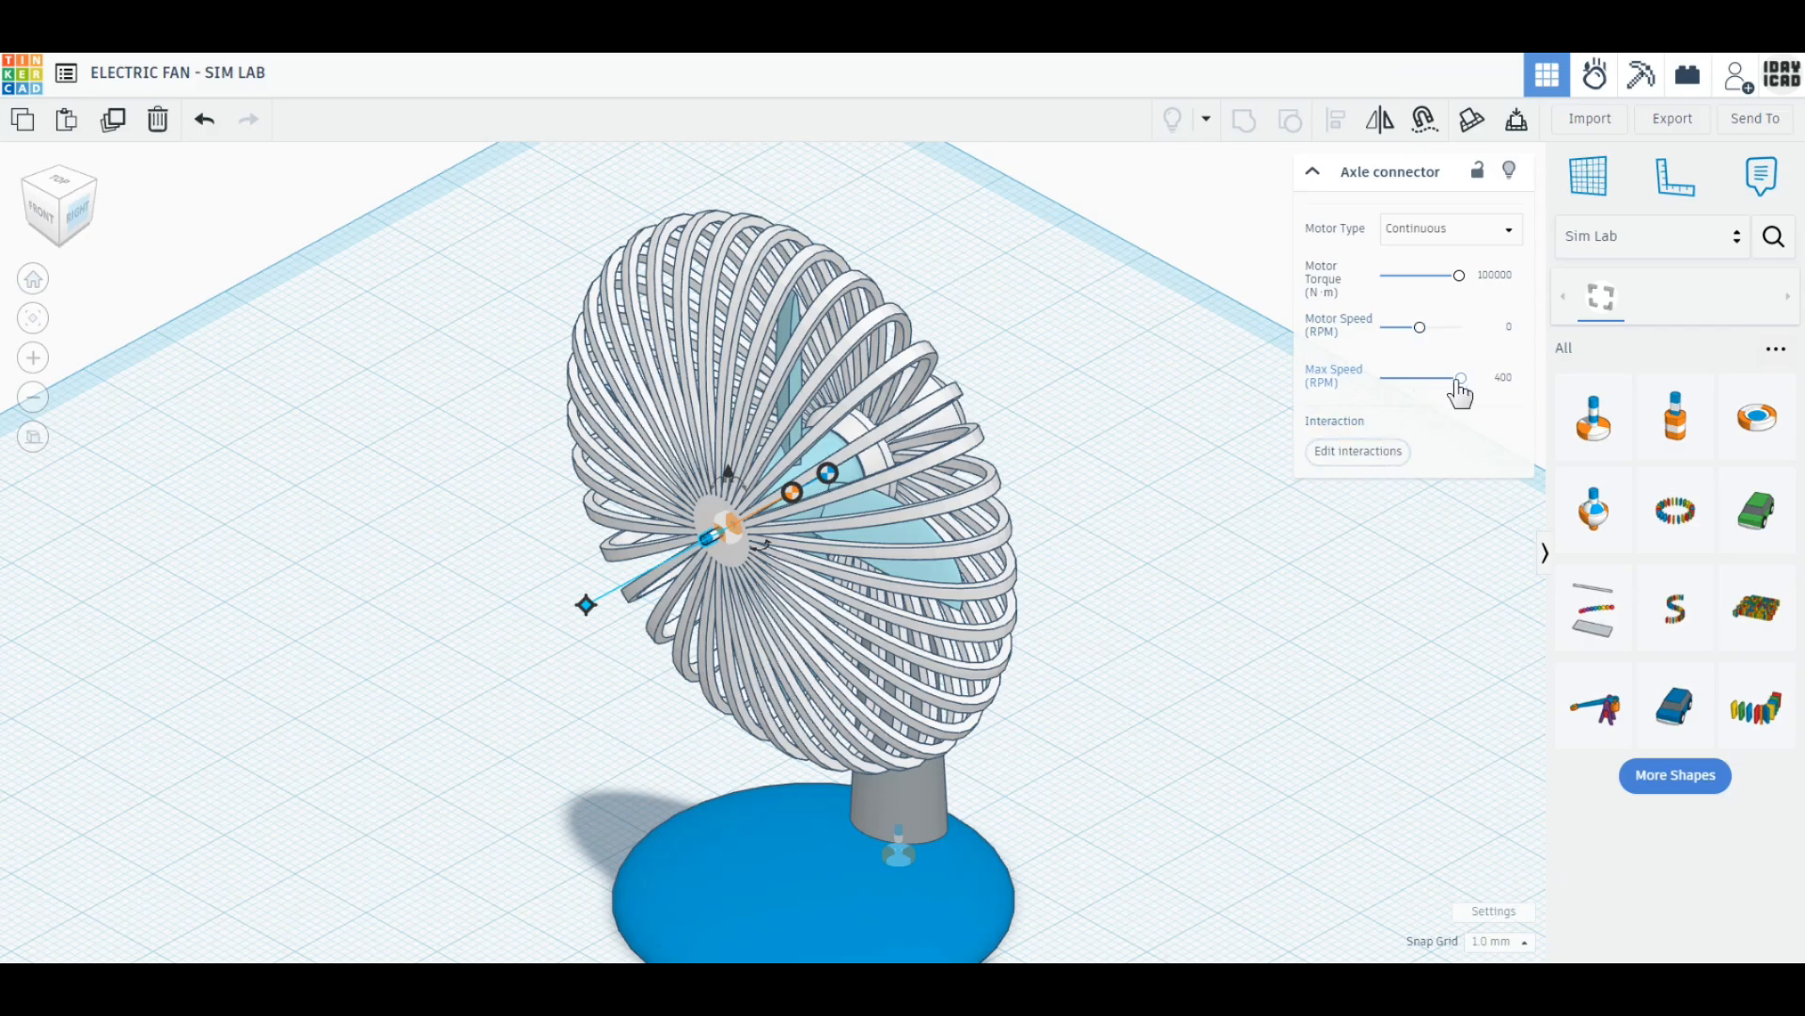
pyautogui.click(1399, 455)
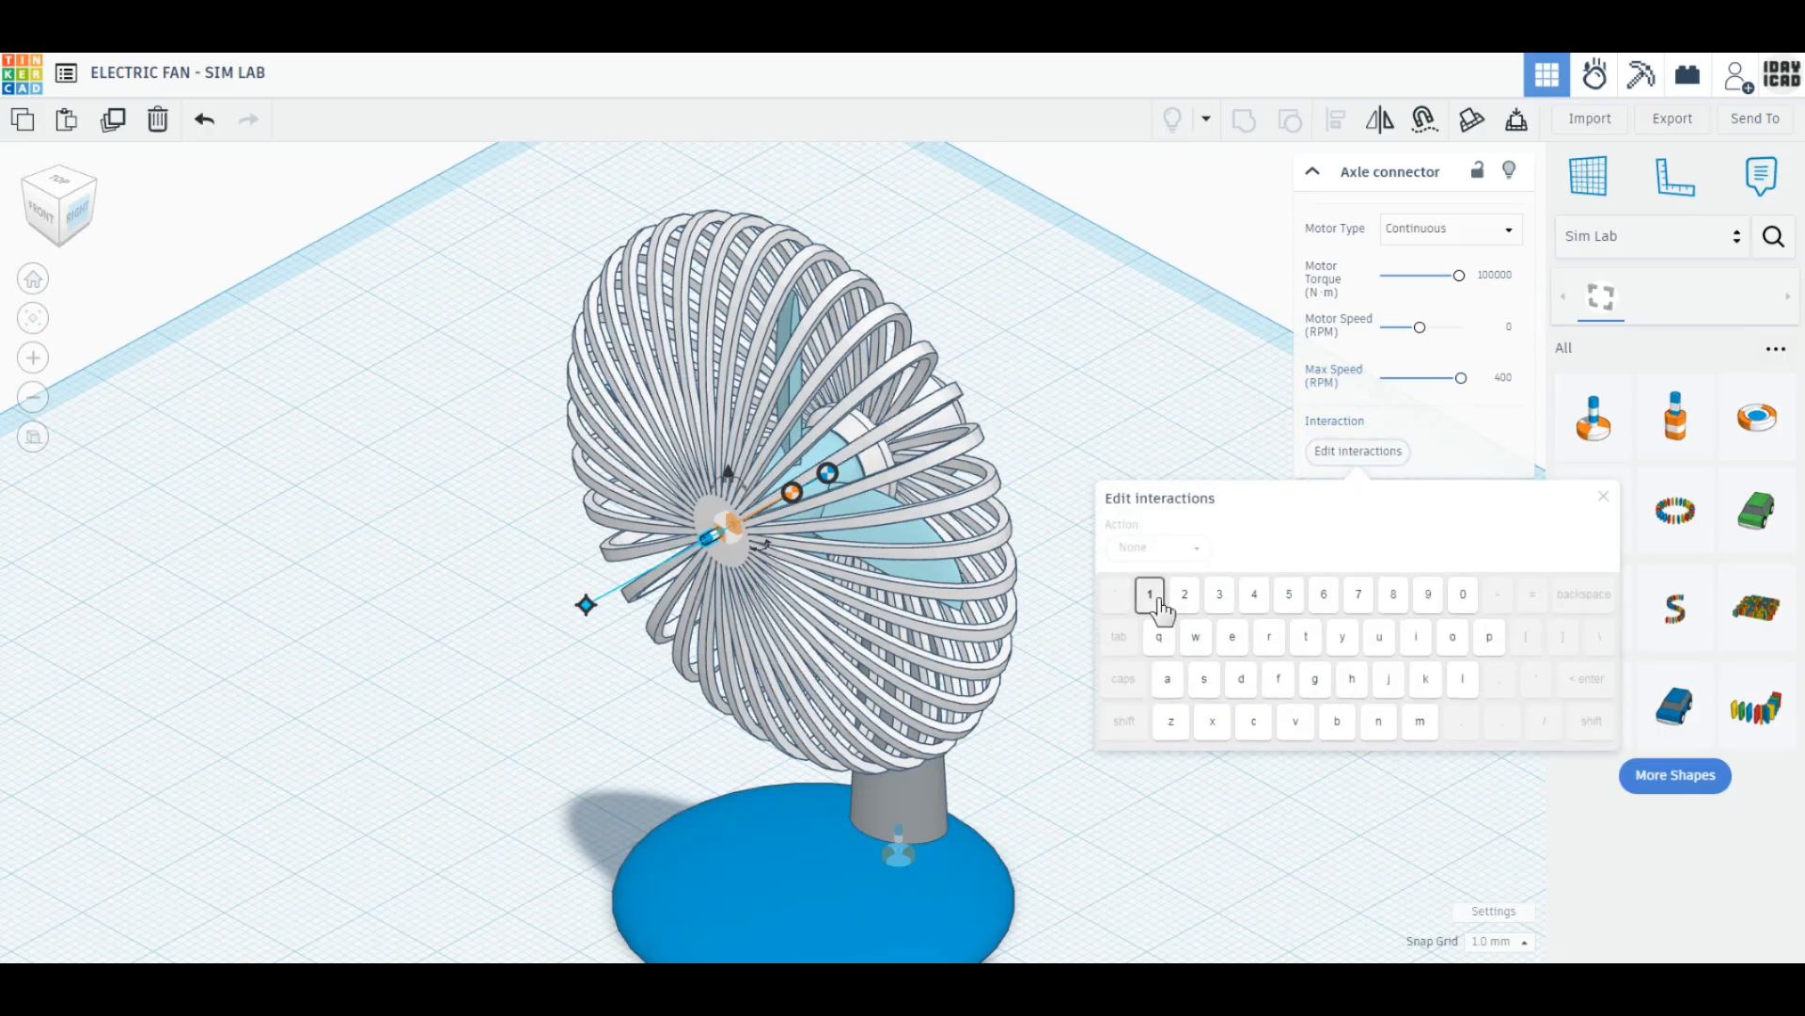
pyautogui.click(1142, 547)
pyautogui.click(1143, 587)
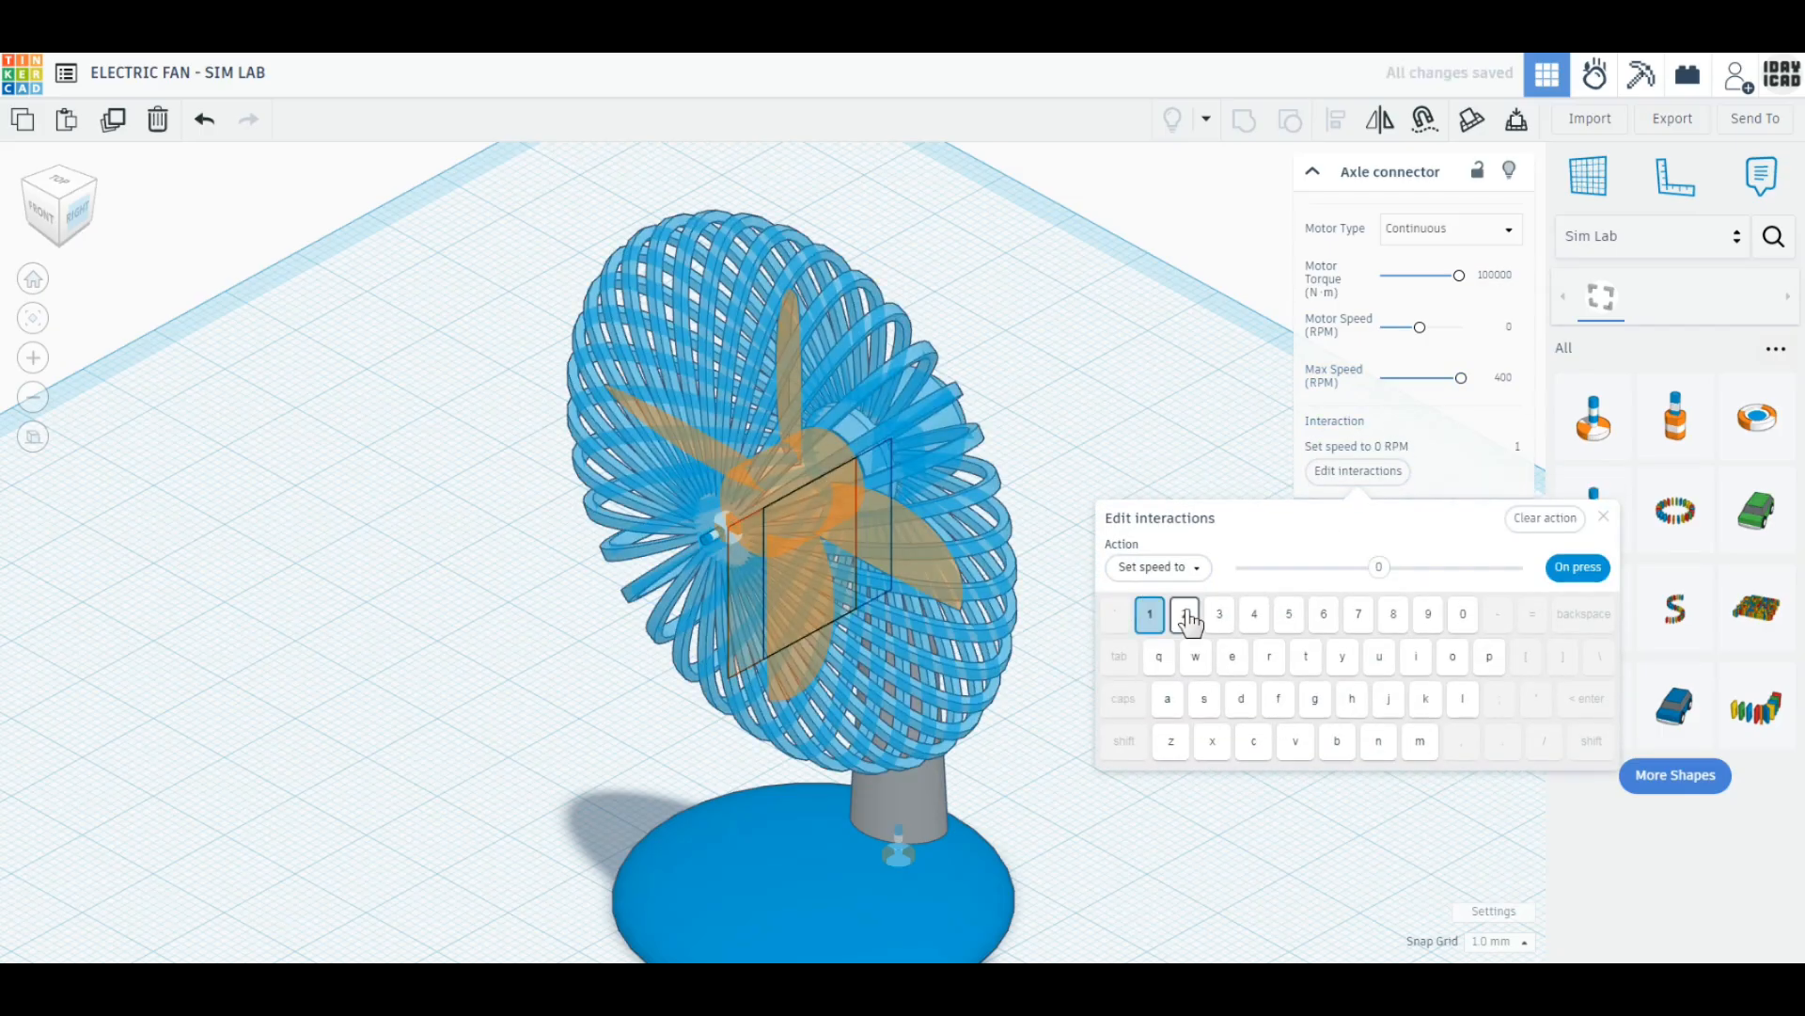
# Add an interaction on key 2 that sets the front connector's speed to -100 RPM and close the interaction editor.
pyautogui.click(1164, 571)
pyautogui.click(1171, 599)
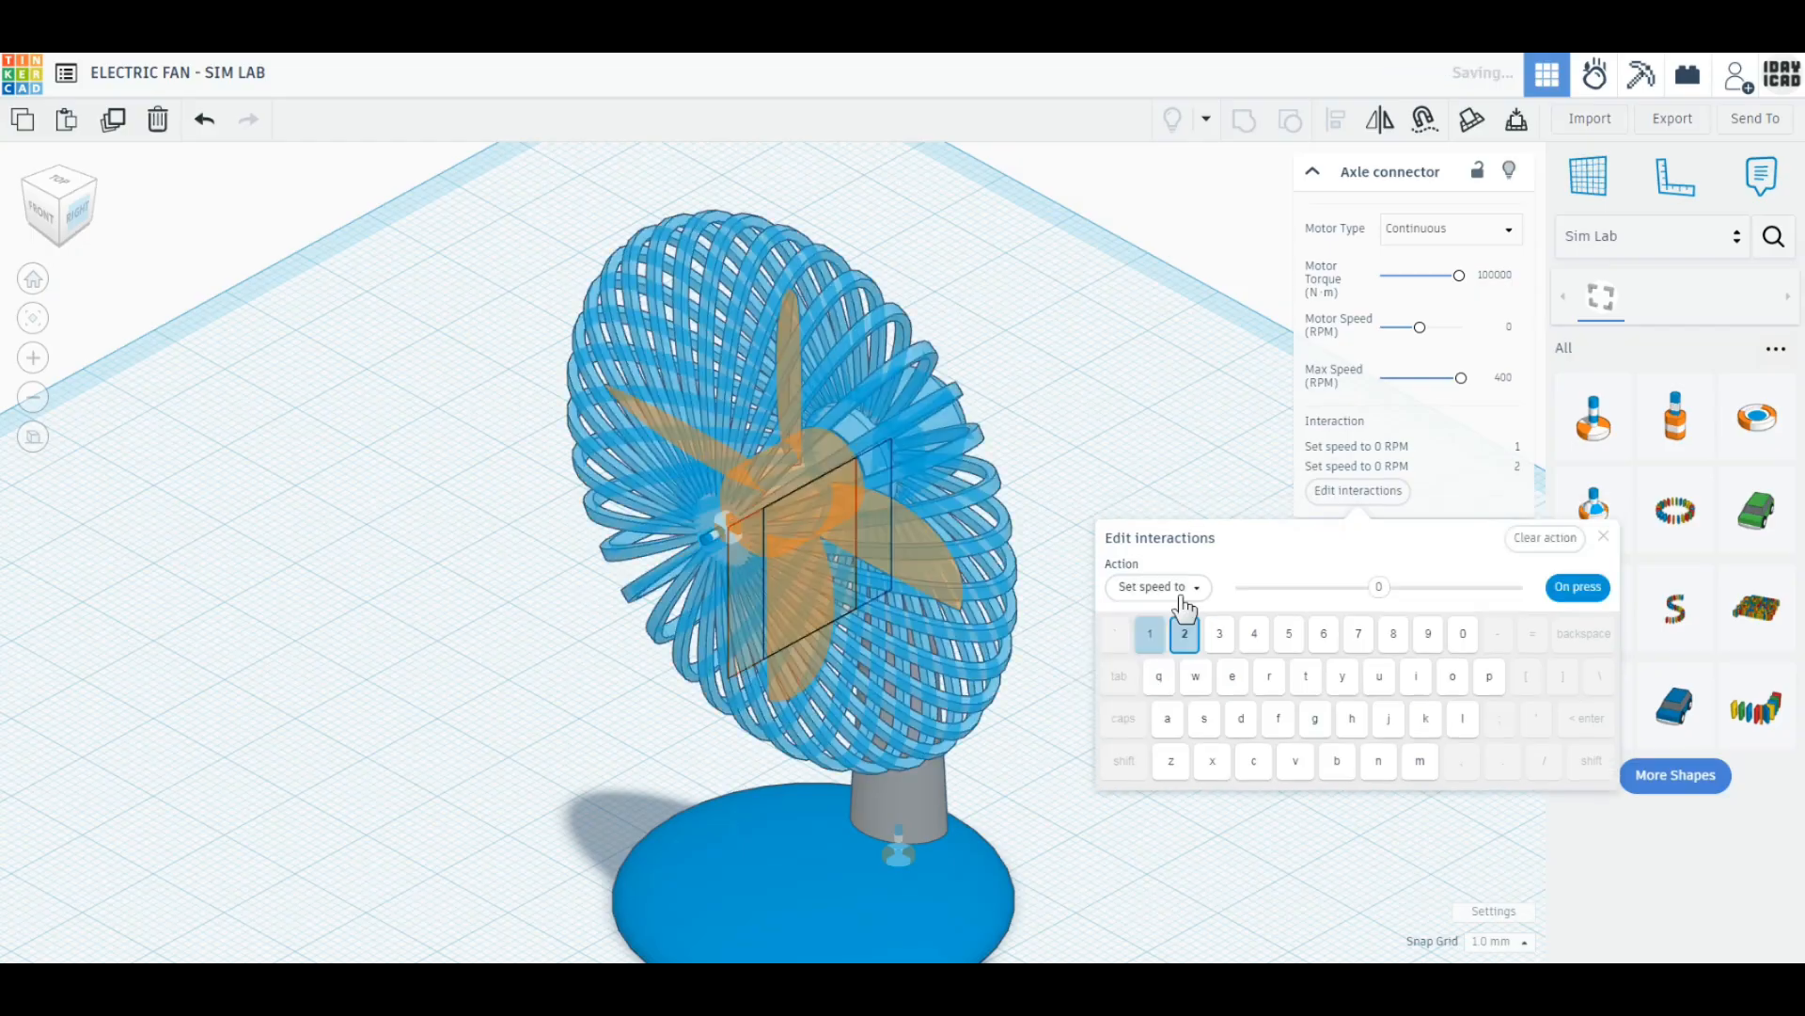
pyautogui.moveTo(1379, 588)
pyautogui.mouseDown()
pyautogui.moveTo(1397, 609)
pyautogui.moveTo(1368, 598)
pyautogui.mouseUp()
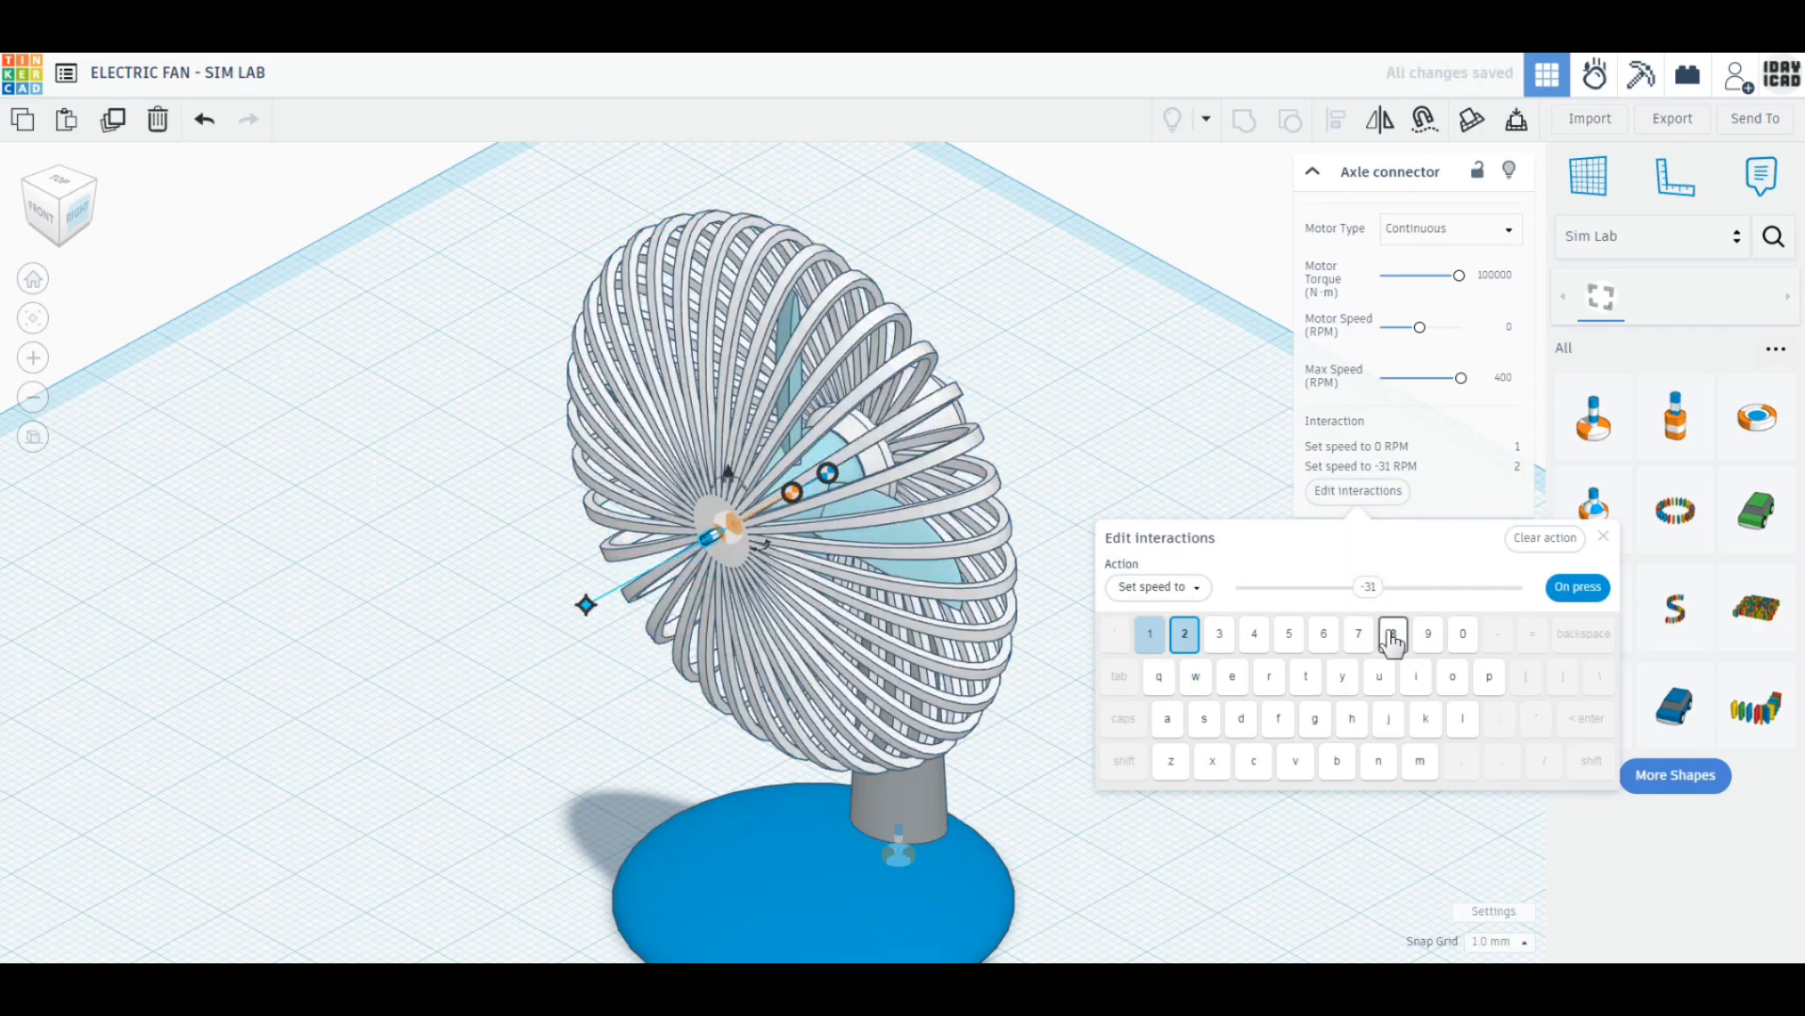
pyautogui.click(1368, 594)
pyautogui.write('-100')
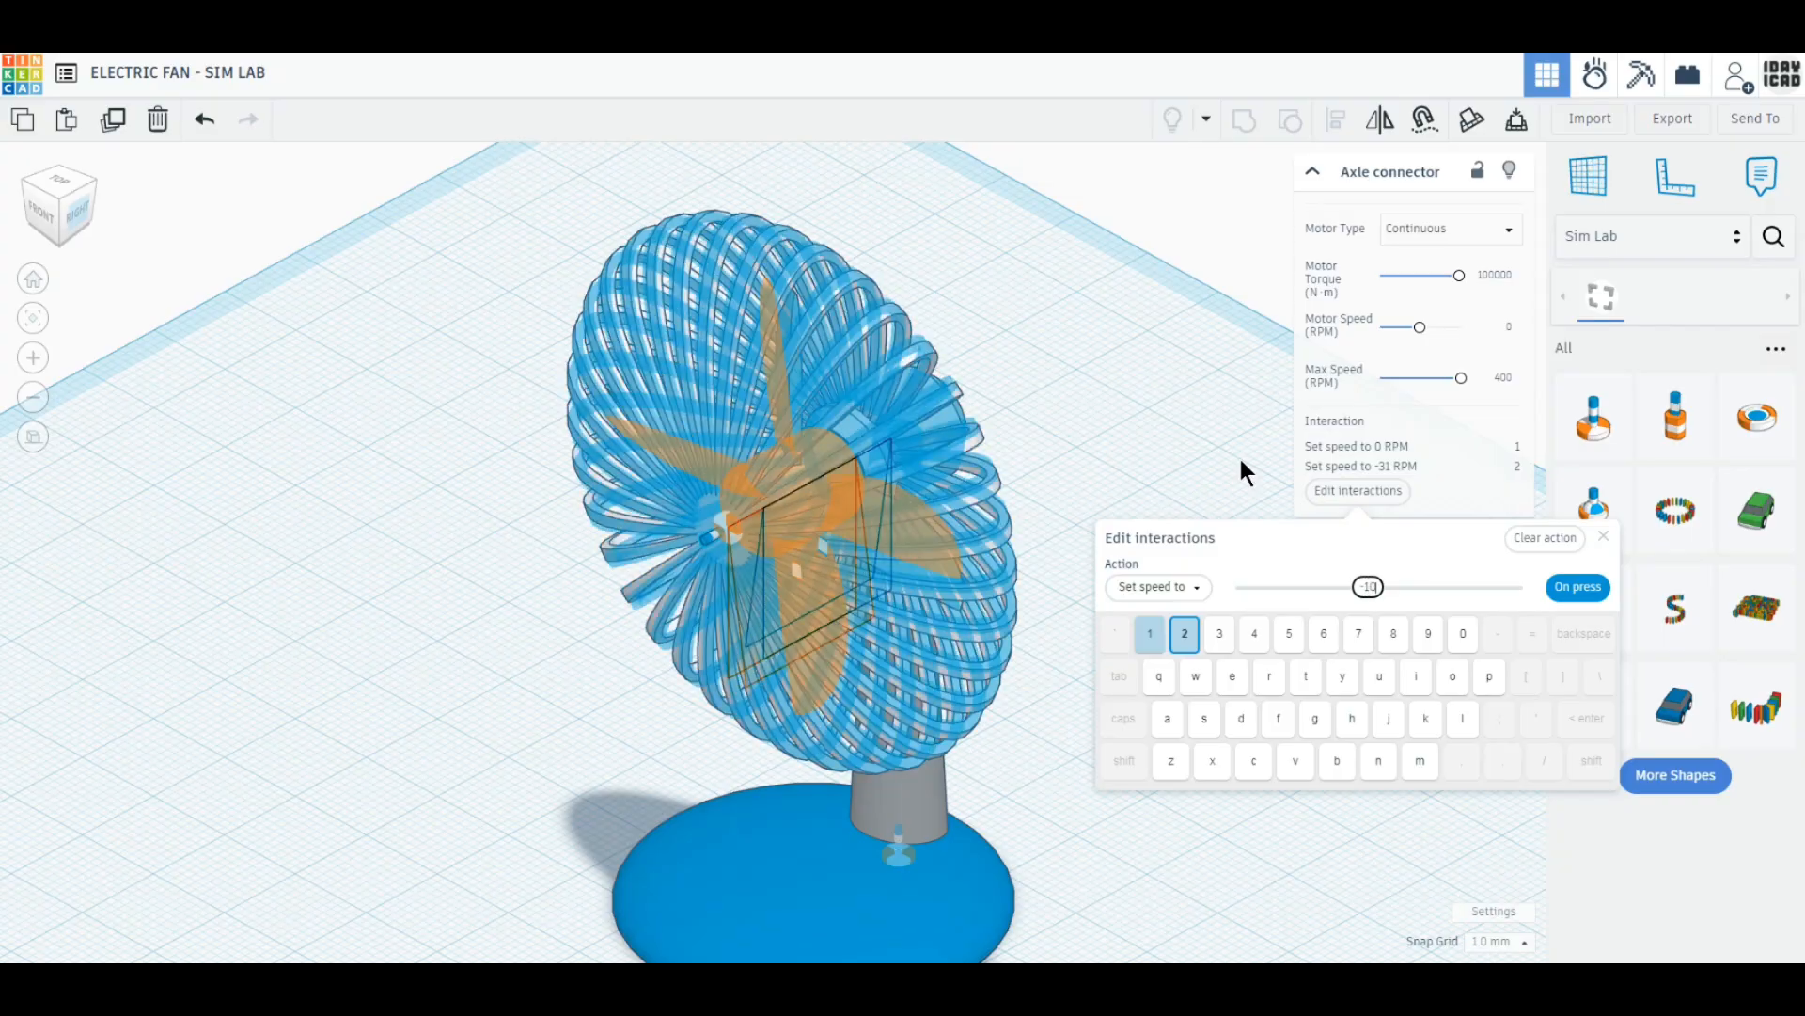
pyautogui.press('Return')
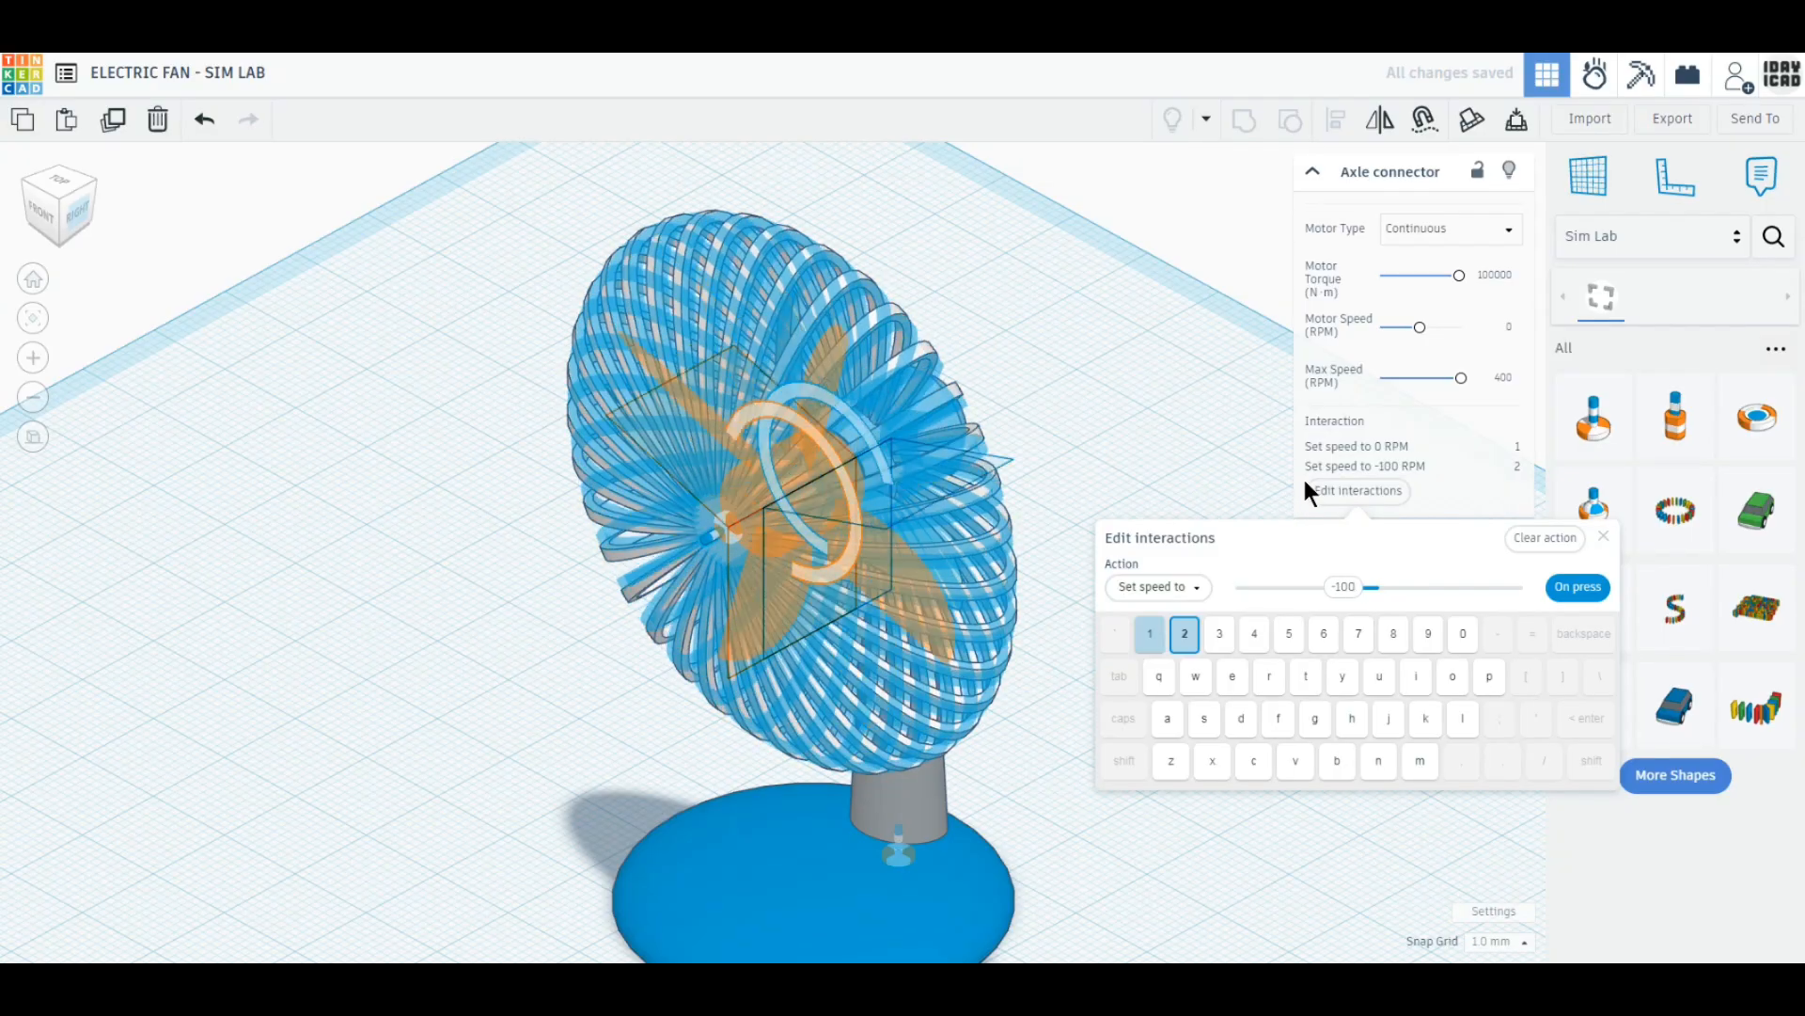
pyautogui.click(1194, 476)
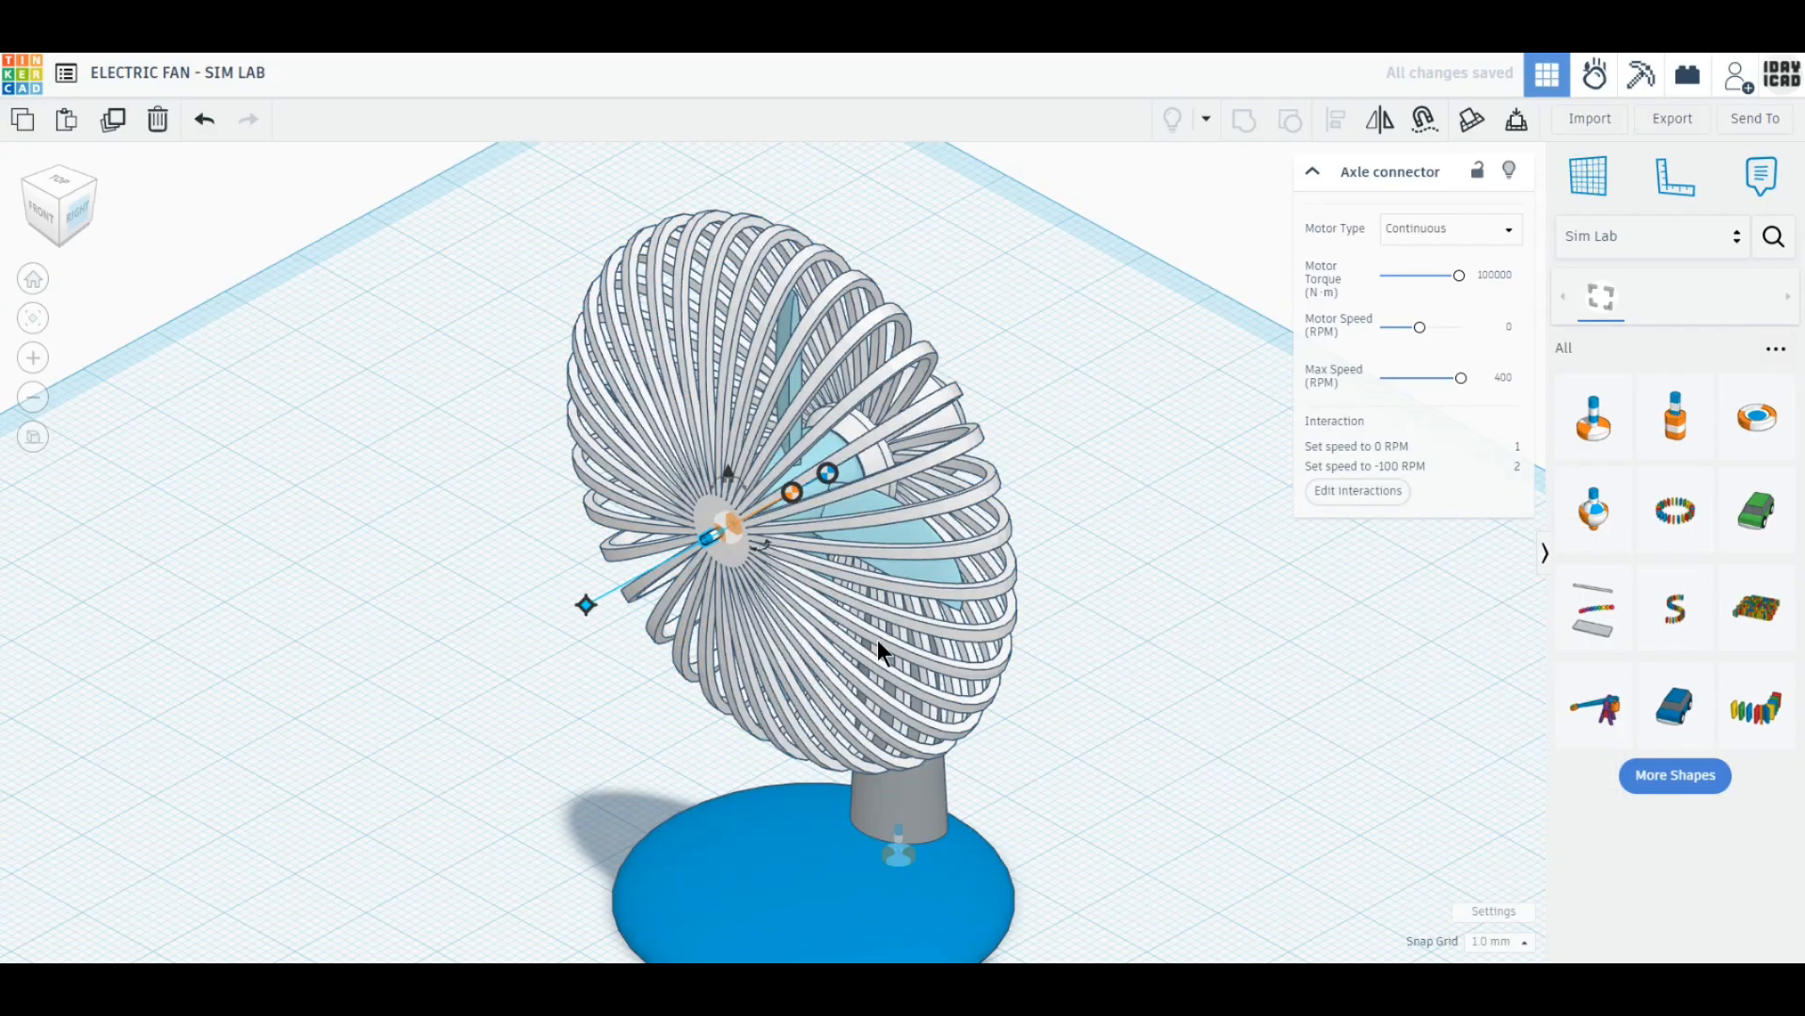
# Set the motor type of the axle connector in the base to Servo with a lower limit of -180 degrees.
pyautogui.click(898, 856)
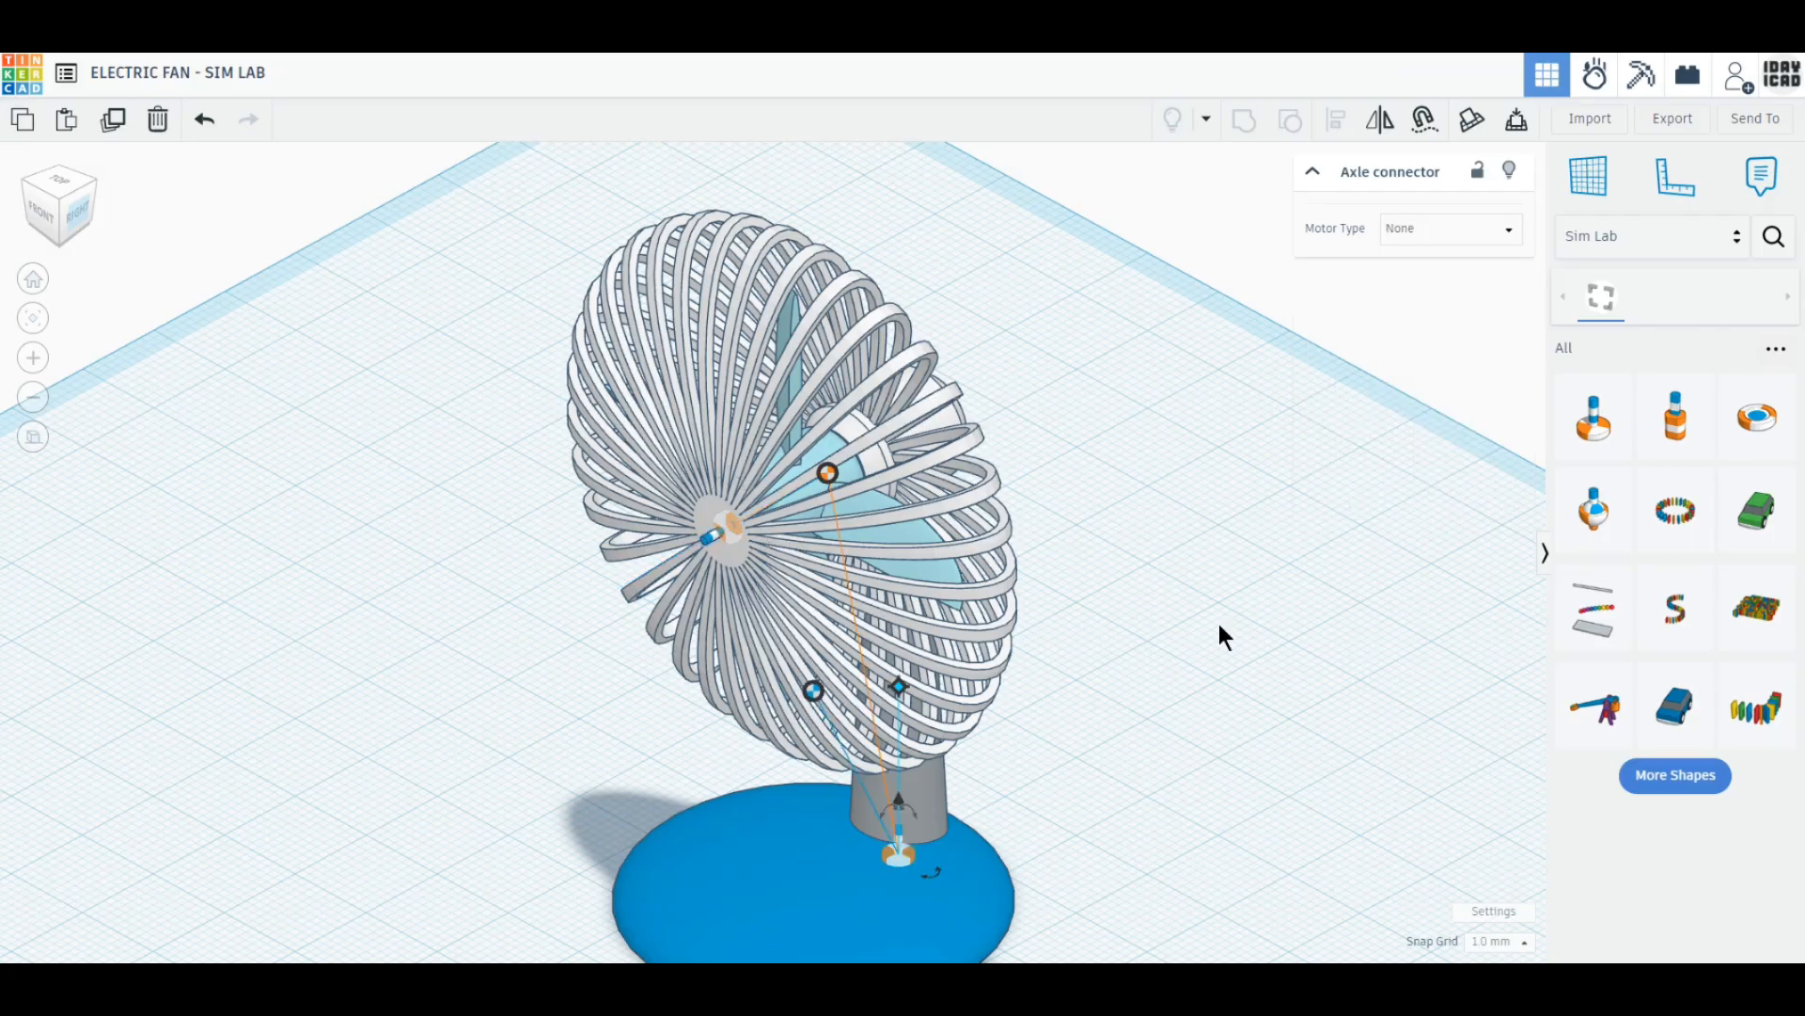
pyautogui.click(1397, 226)
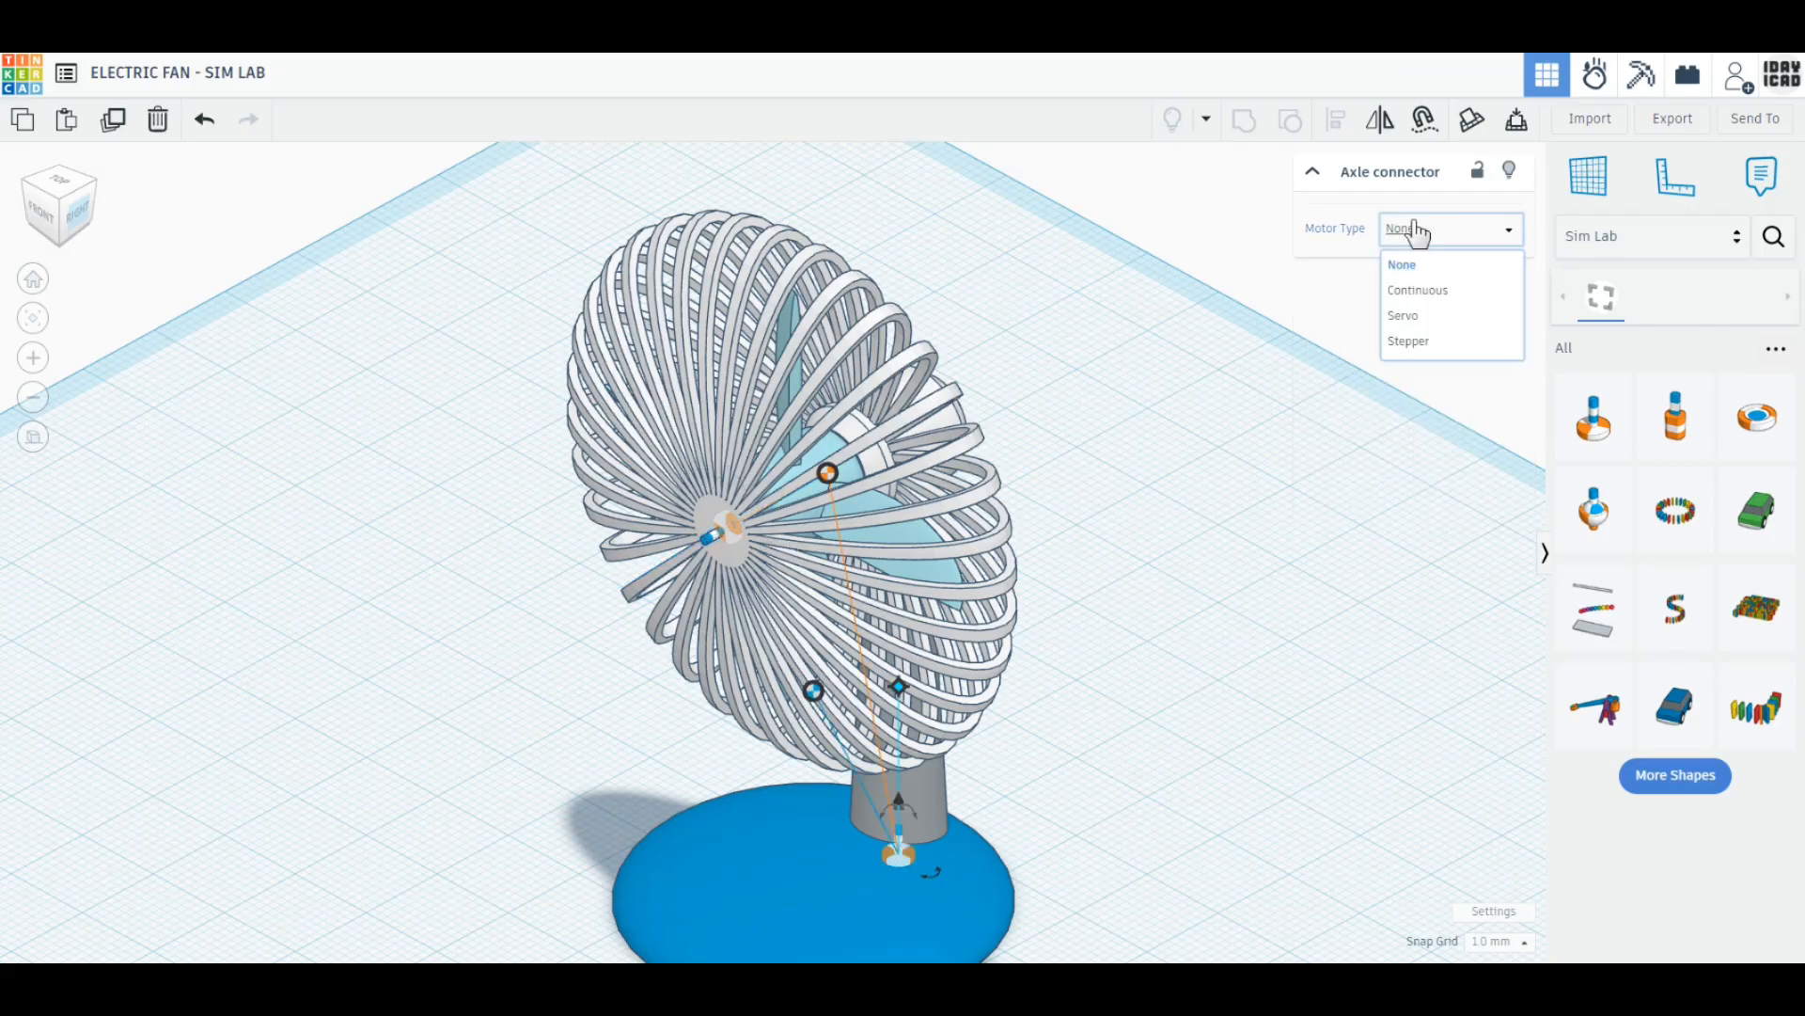
pyautogui.click(1432, 318)
pyautogui.moveTo(1461, 329); pyautogui.dragTo(1350, 324)
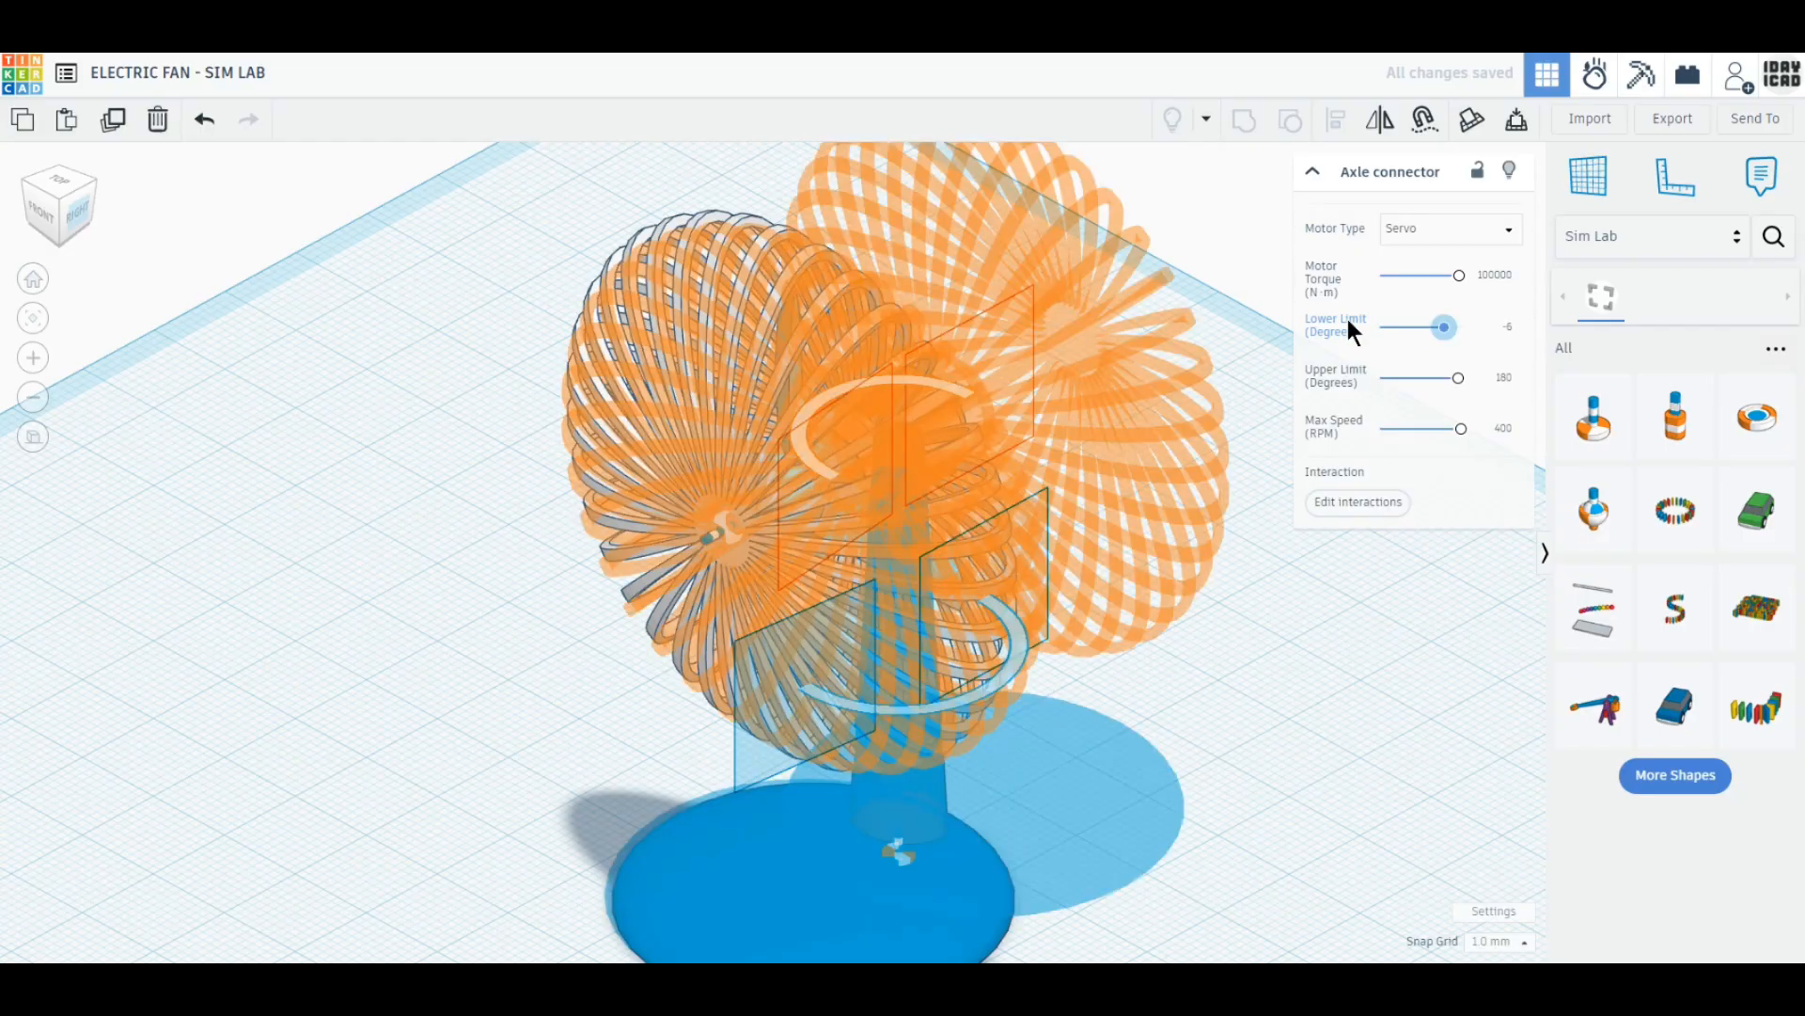
# Add an interaction on key 3 that sets the base connector's position to 30°.
pyautogui.click(1358, 501)
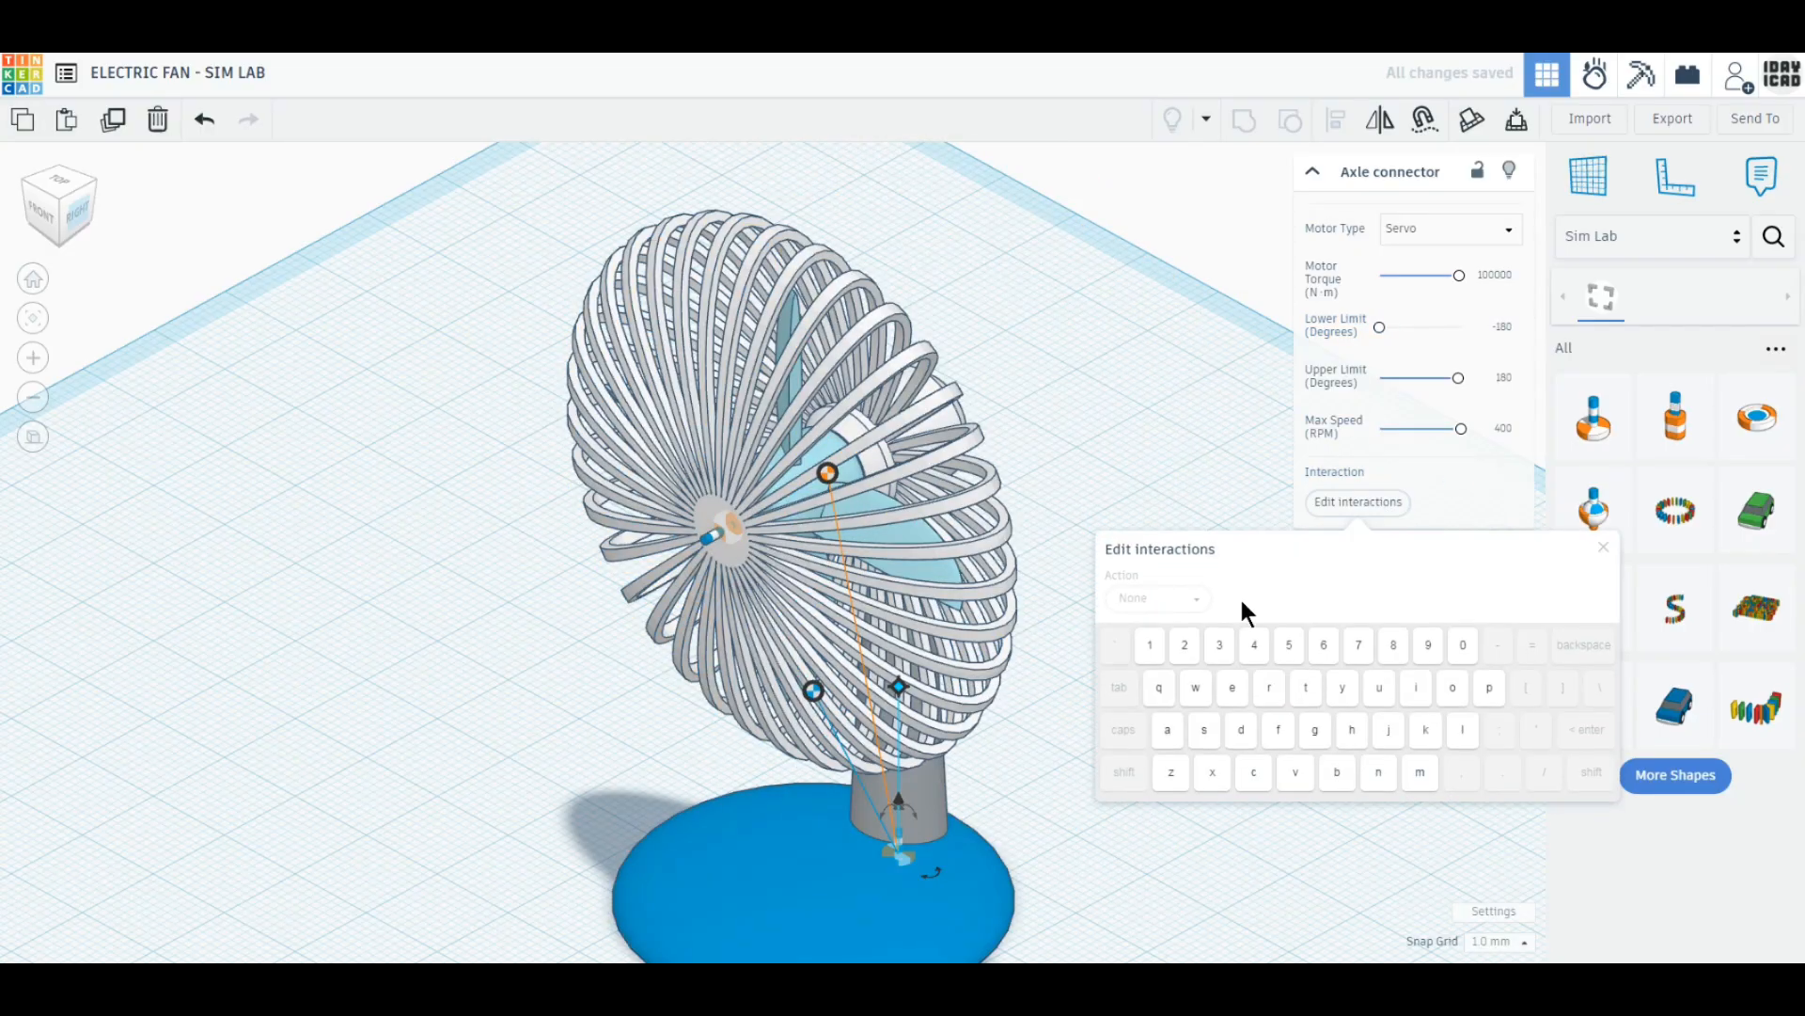
pyautogui.click(1219, 655)
pyautogui.click(1166, 602)
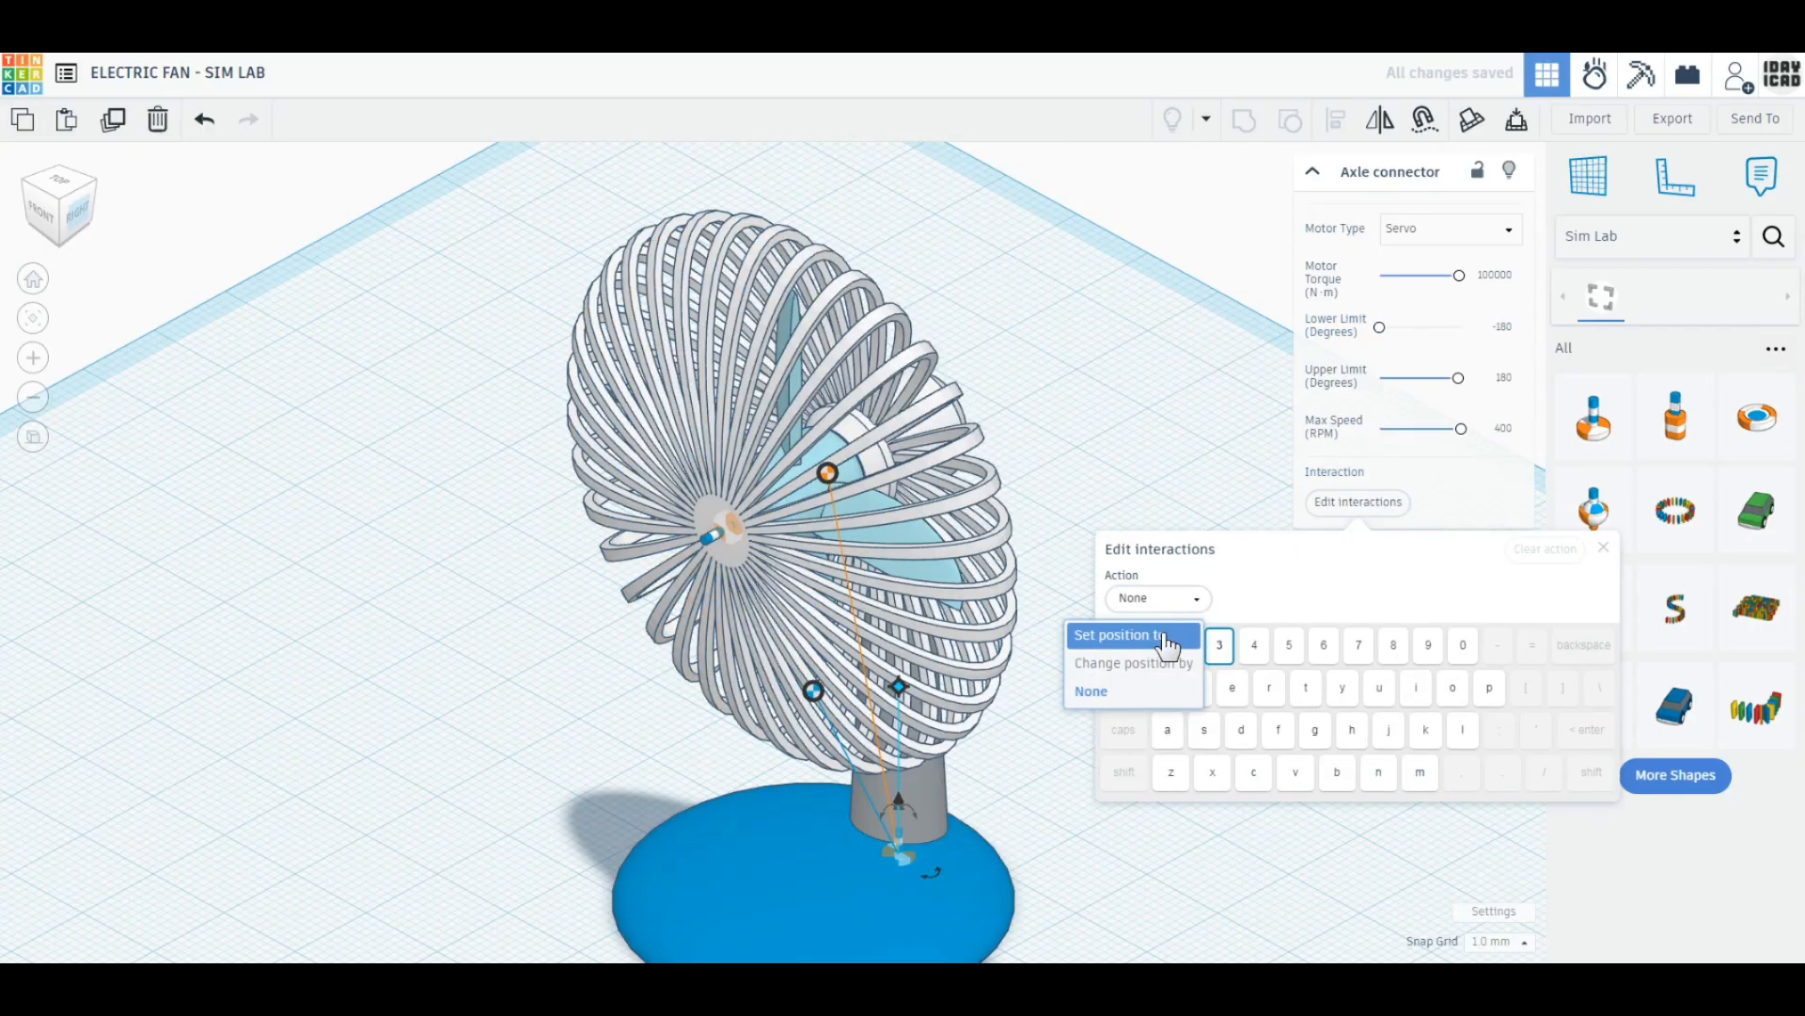
pyautogui.click(1167, 630)
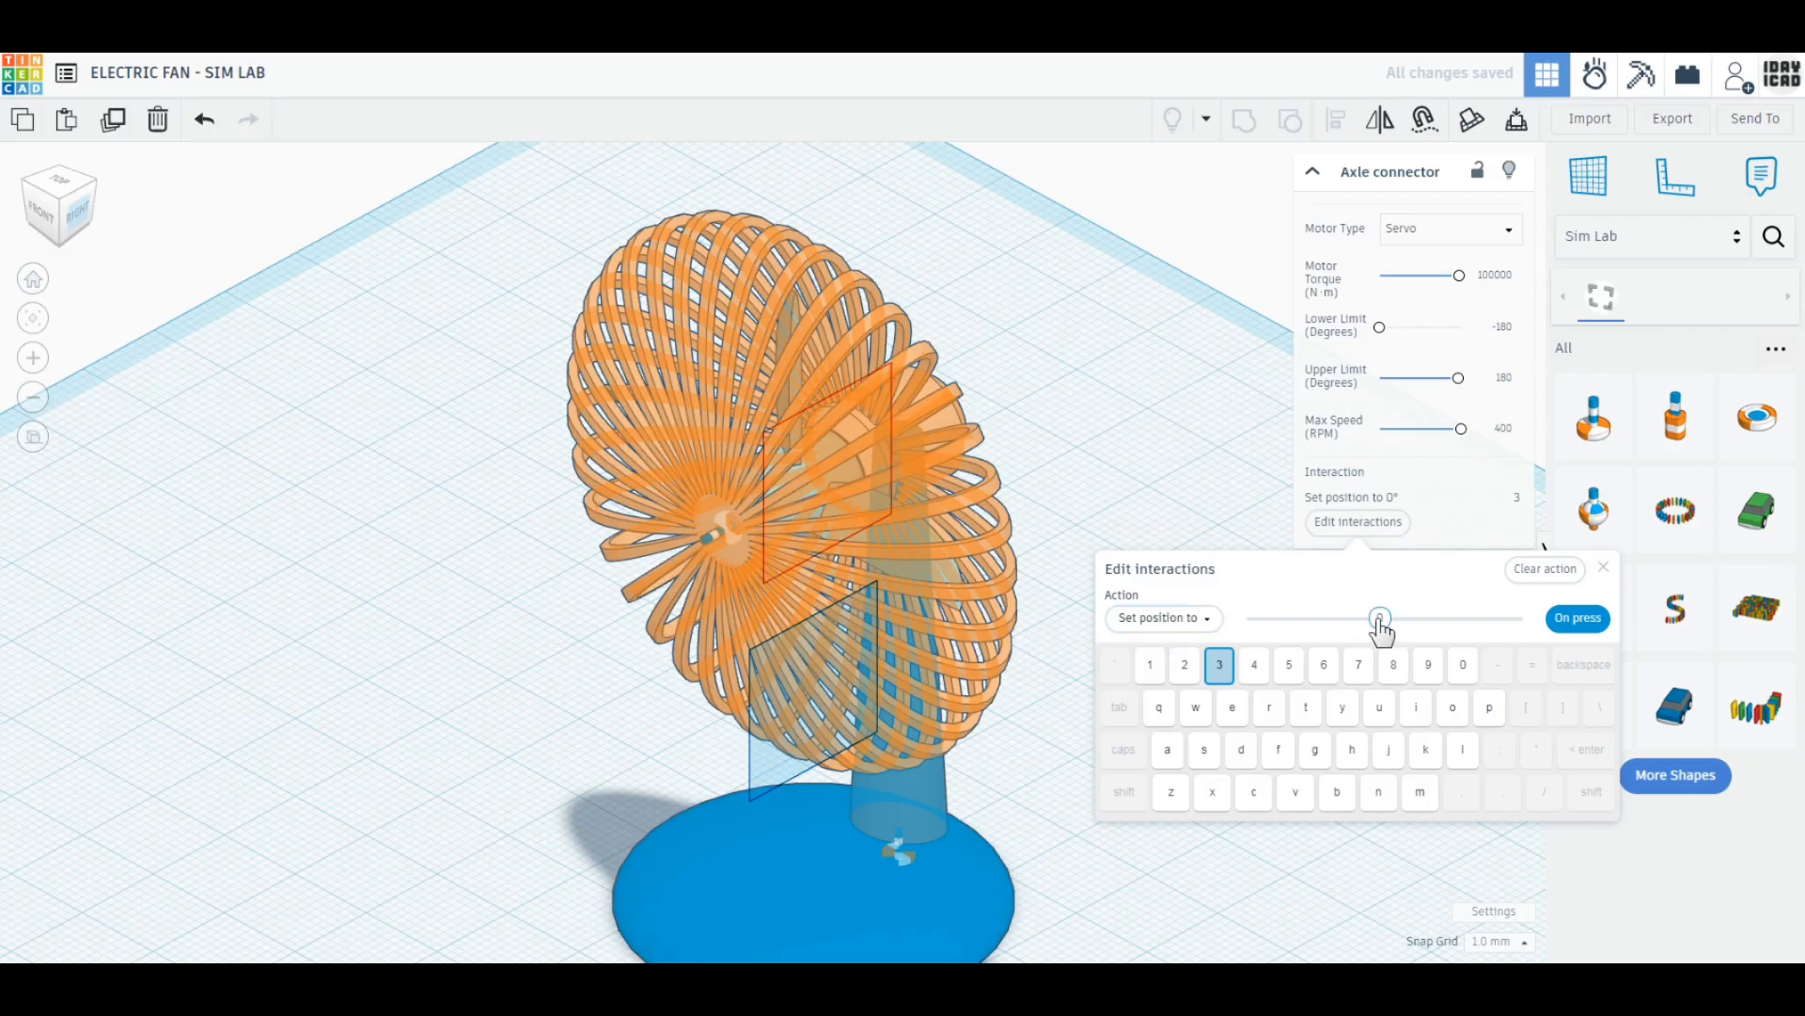
pyautogui.moveTo(1380, 623); pyautogui.dragTo(1465, 625)
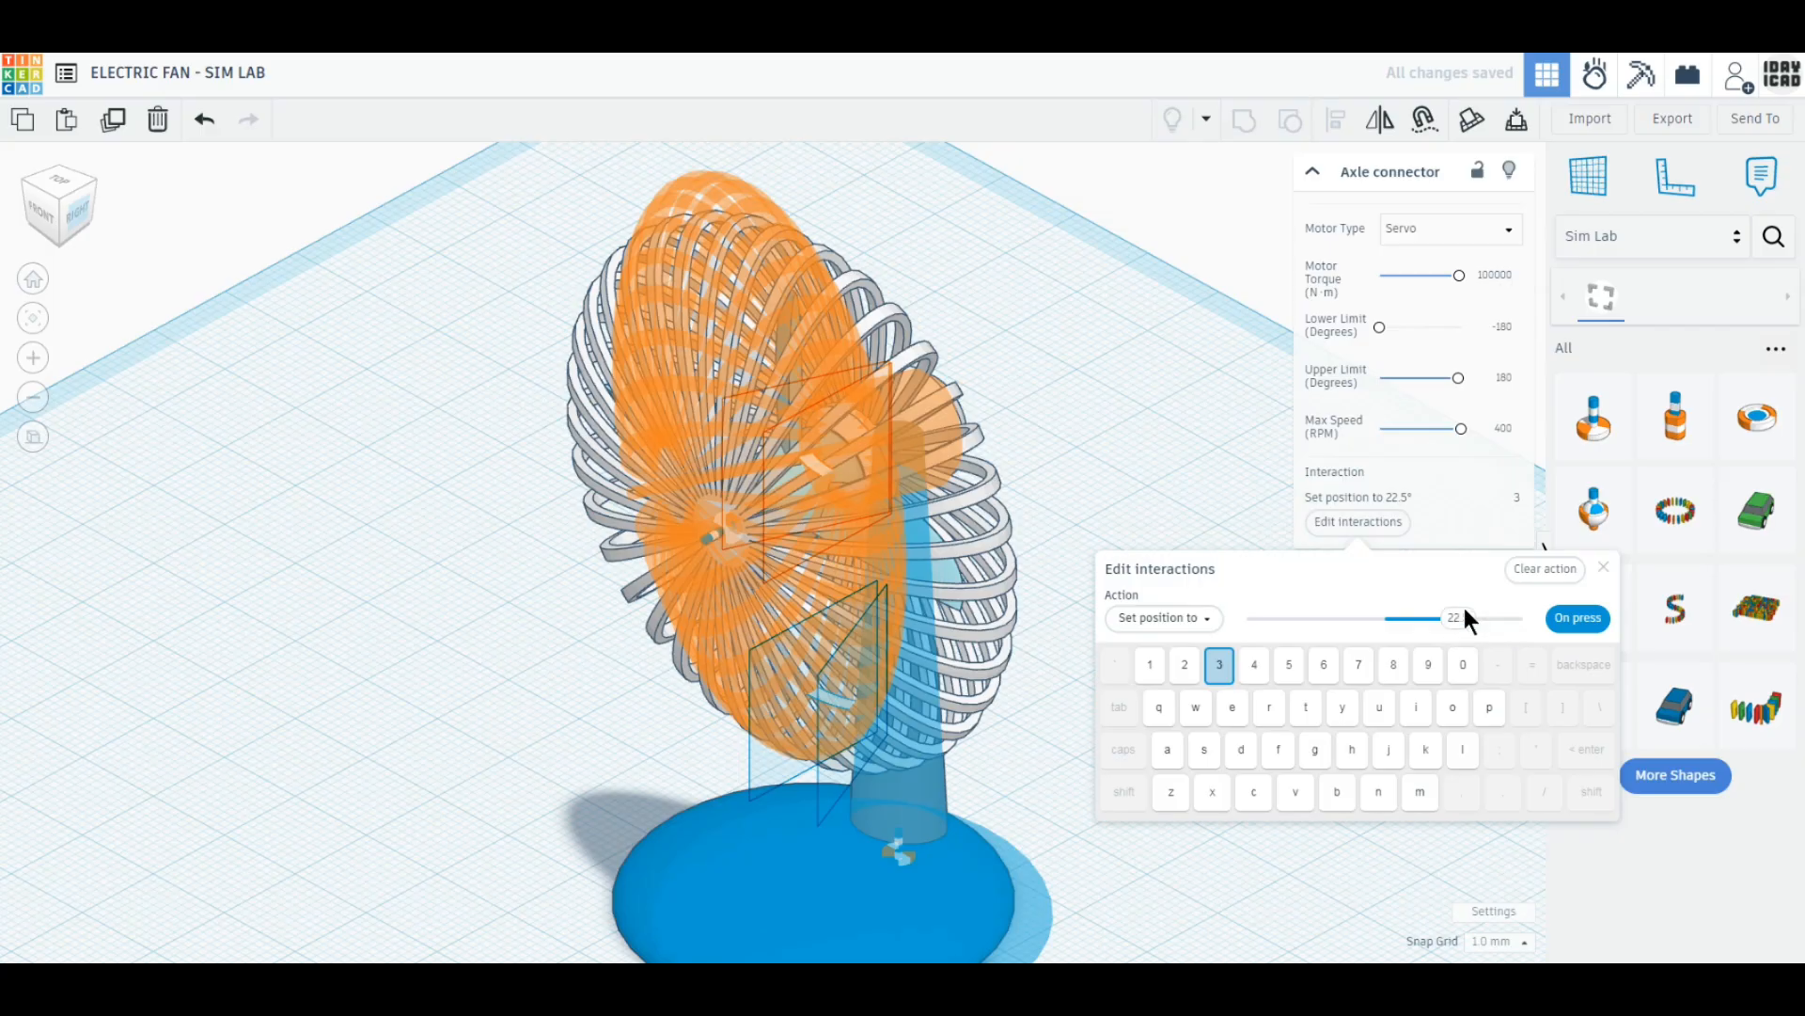
pyautogui.write('30')
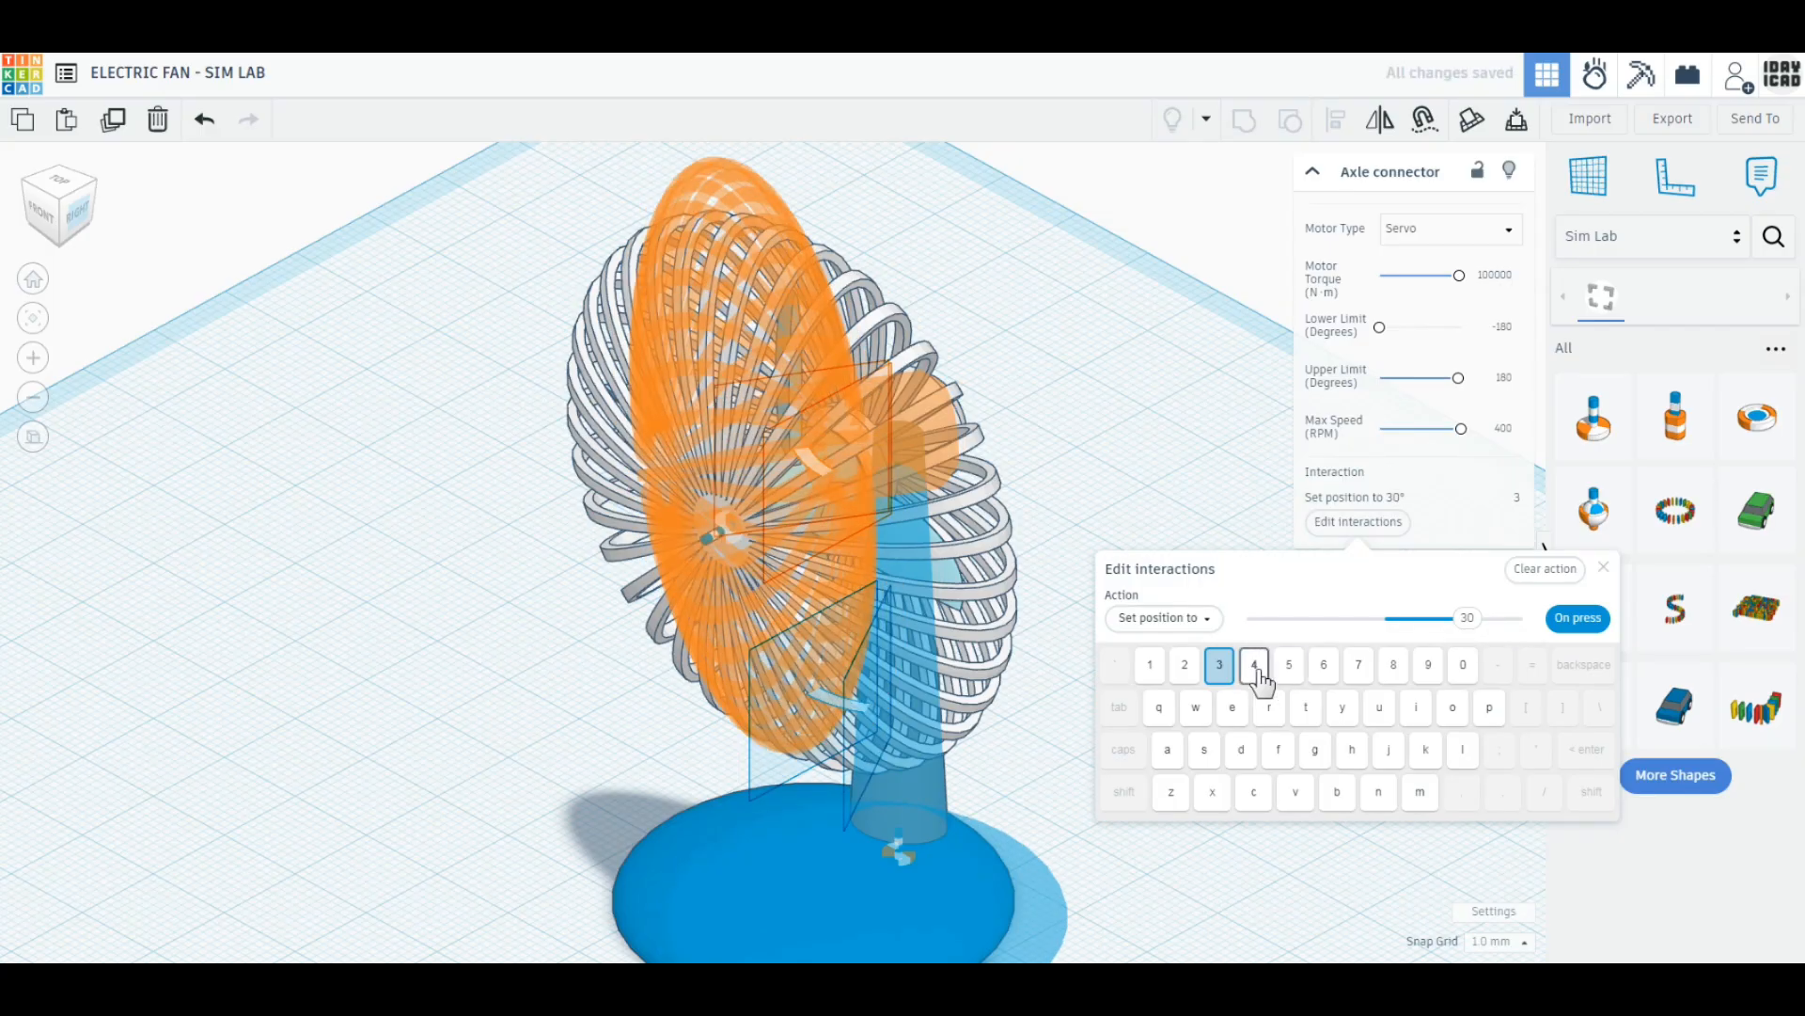
# Add an interaction on key 4 that sets the base connector's position to 0°.
pyautogui.click(1255, 667)
pyautogui.click(1183, 621)
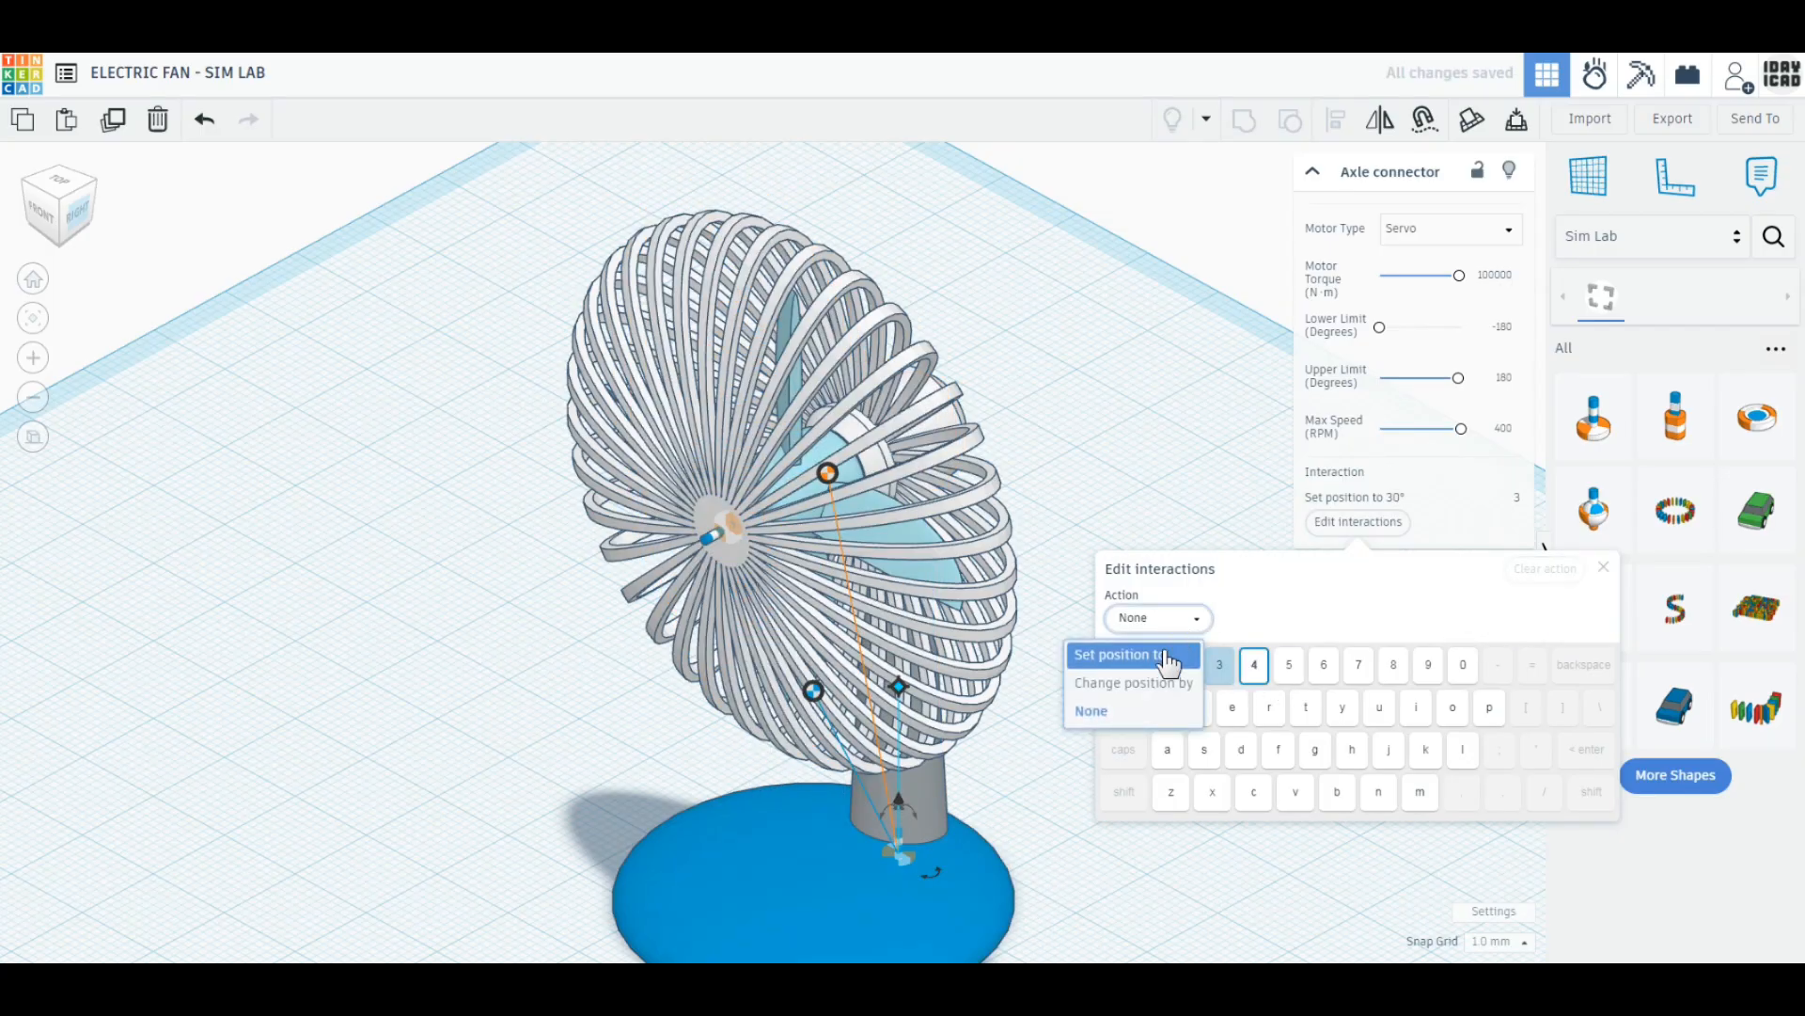
pyautogui.click(1168, 652)
# Add an interaction on key 5 that sets the base connector's position to -30°.
pyautogui.click(1286, 687)
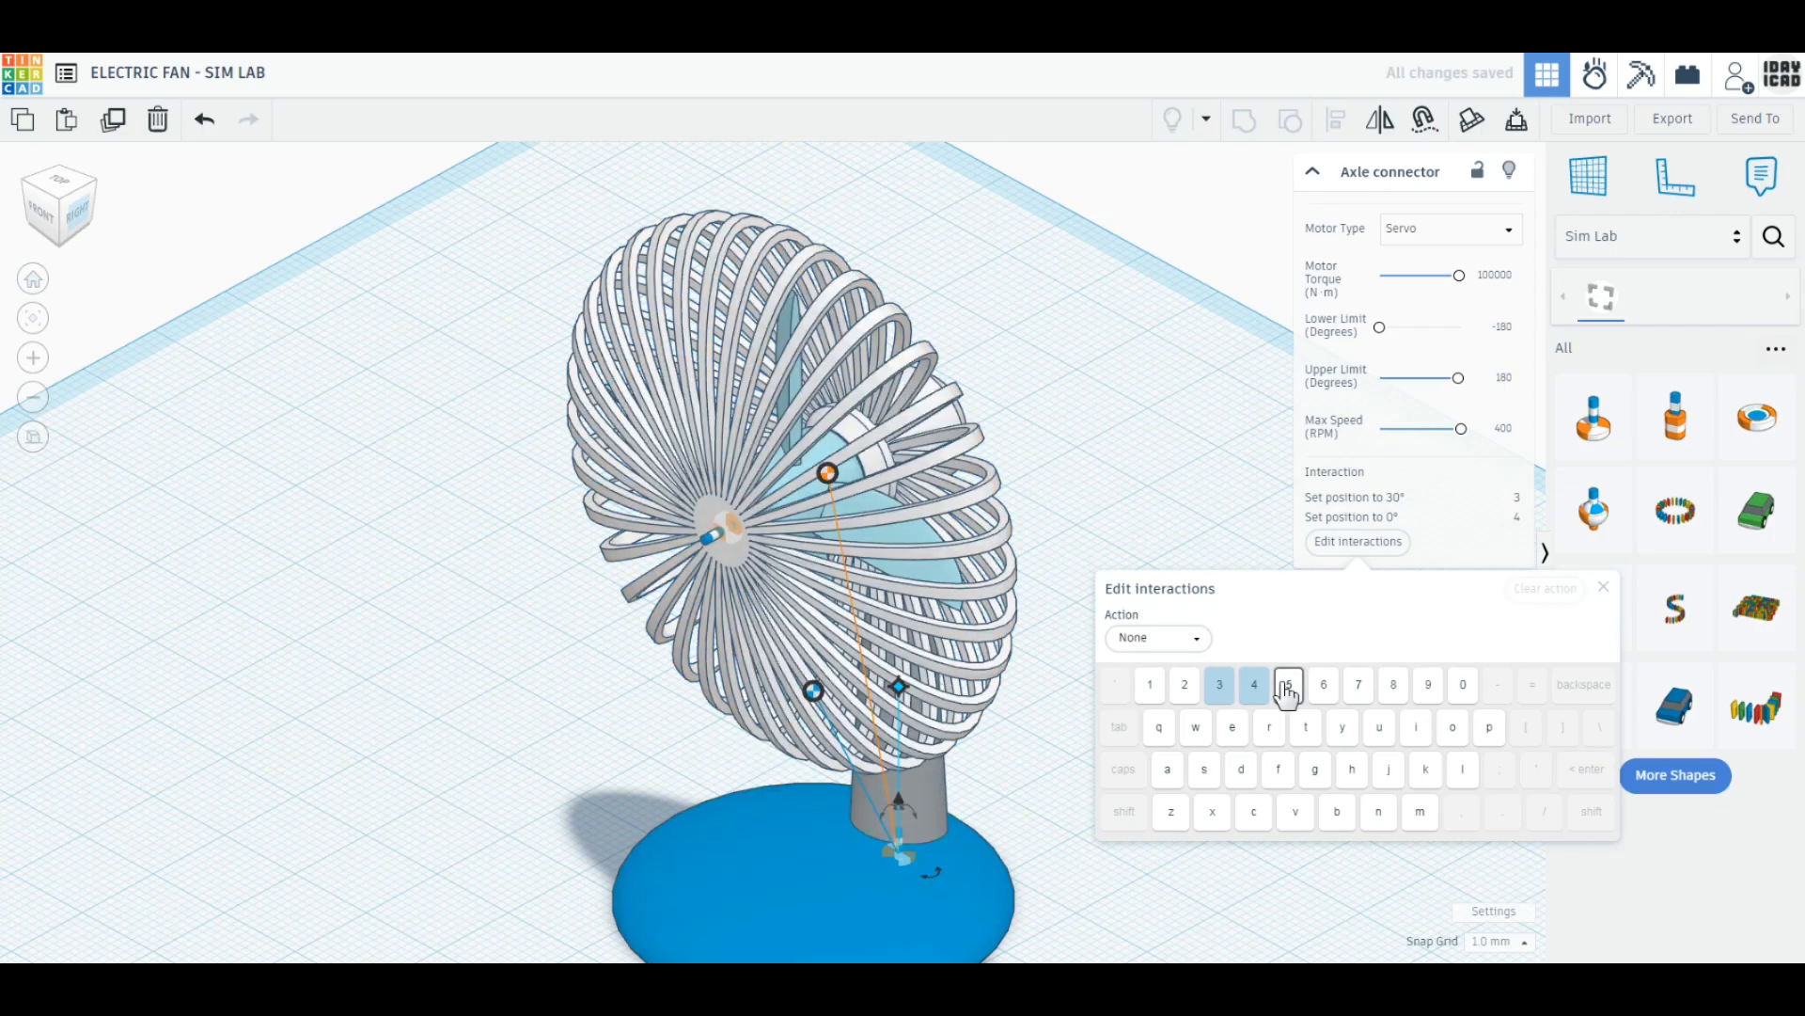
pyautogui.click(1181, 640)
pyautogui.click(1172, 677)
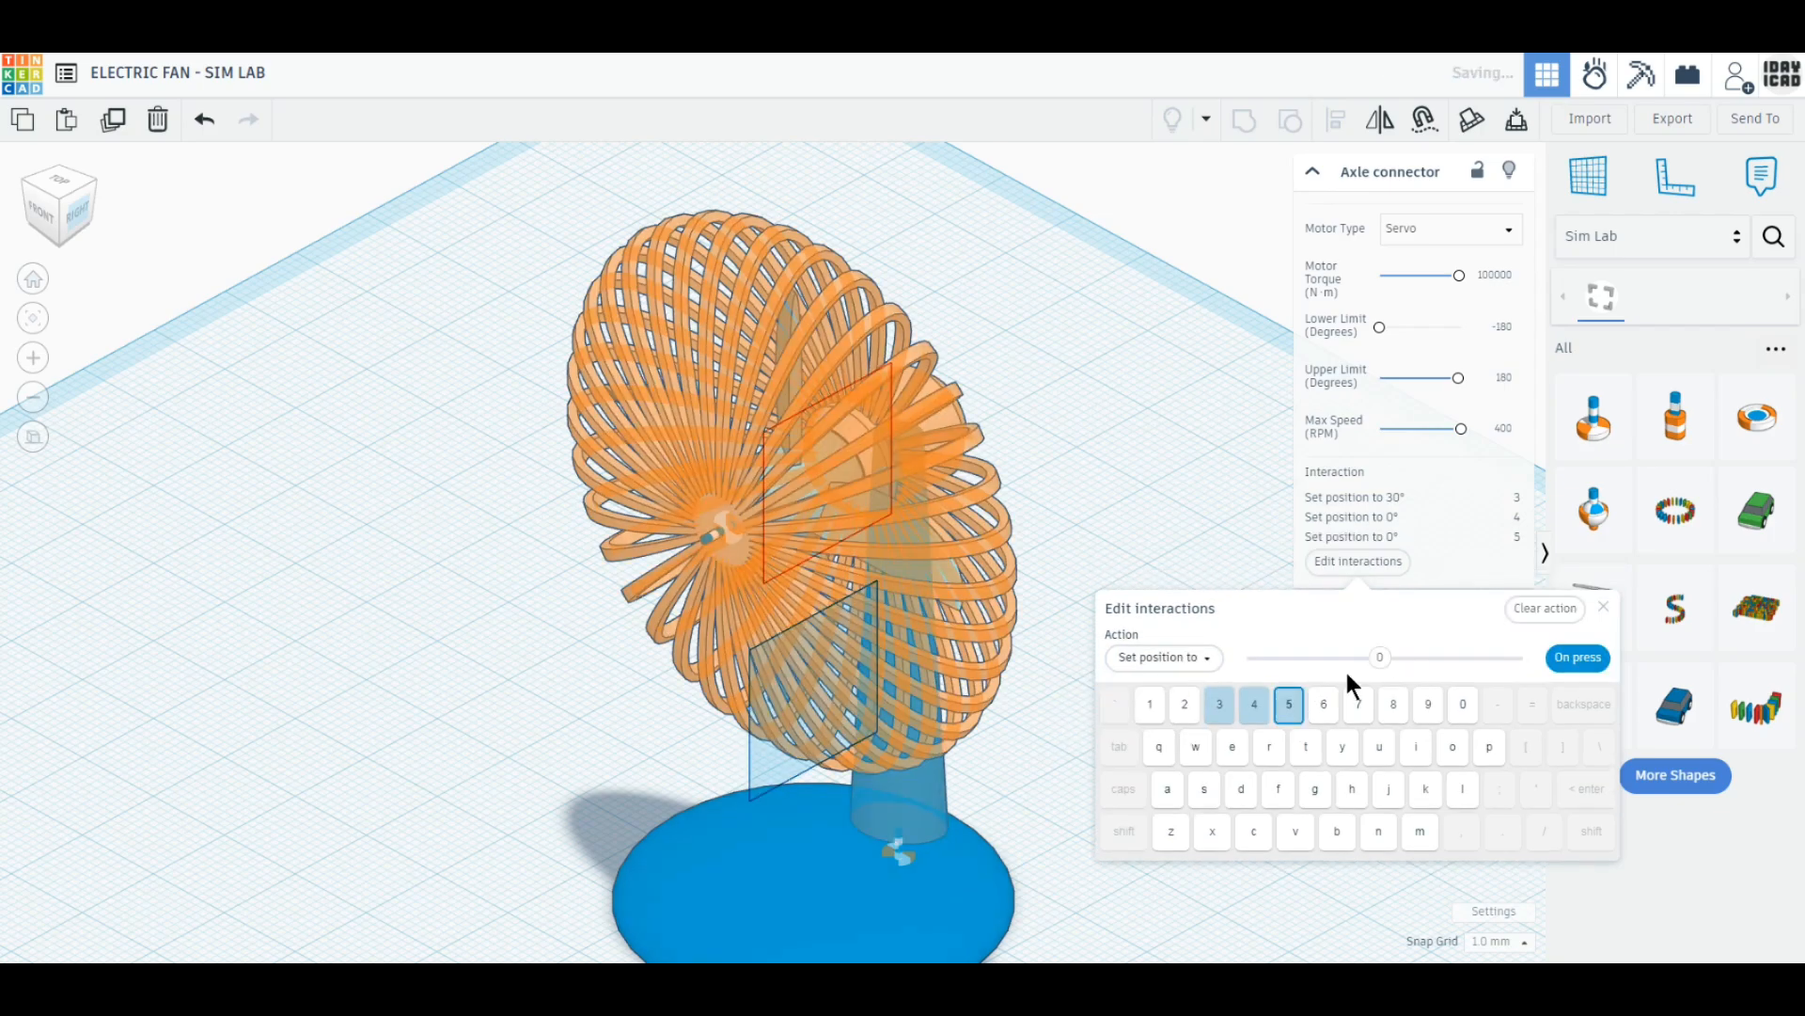
pyautogui.moveTo(1382, 658); pyautogui.dragTo(1354, 661)
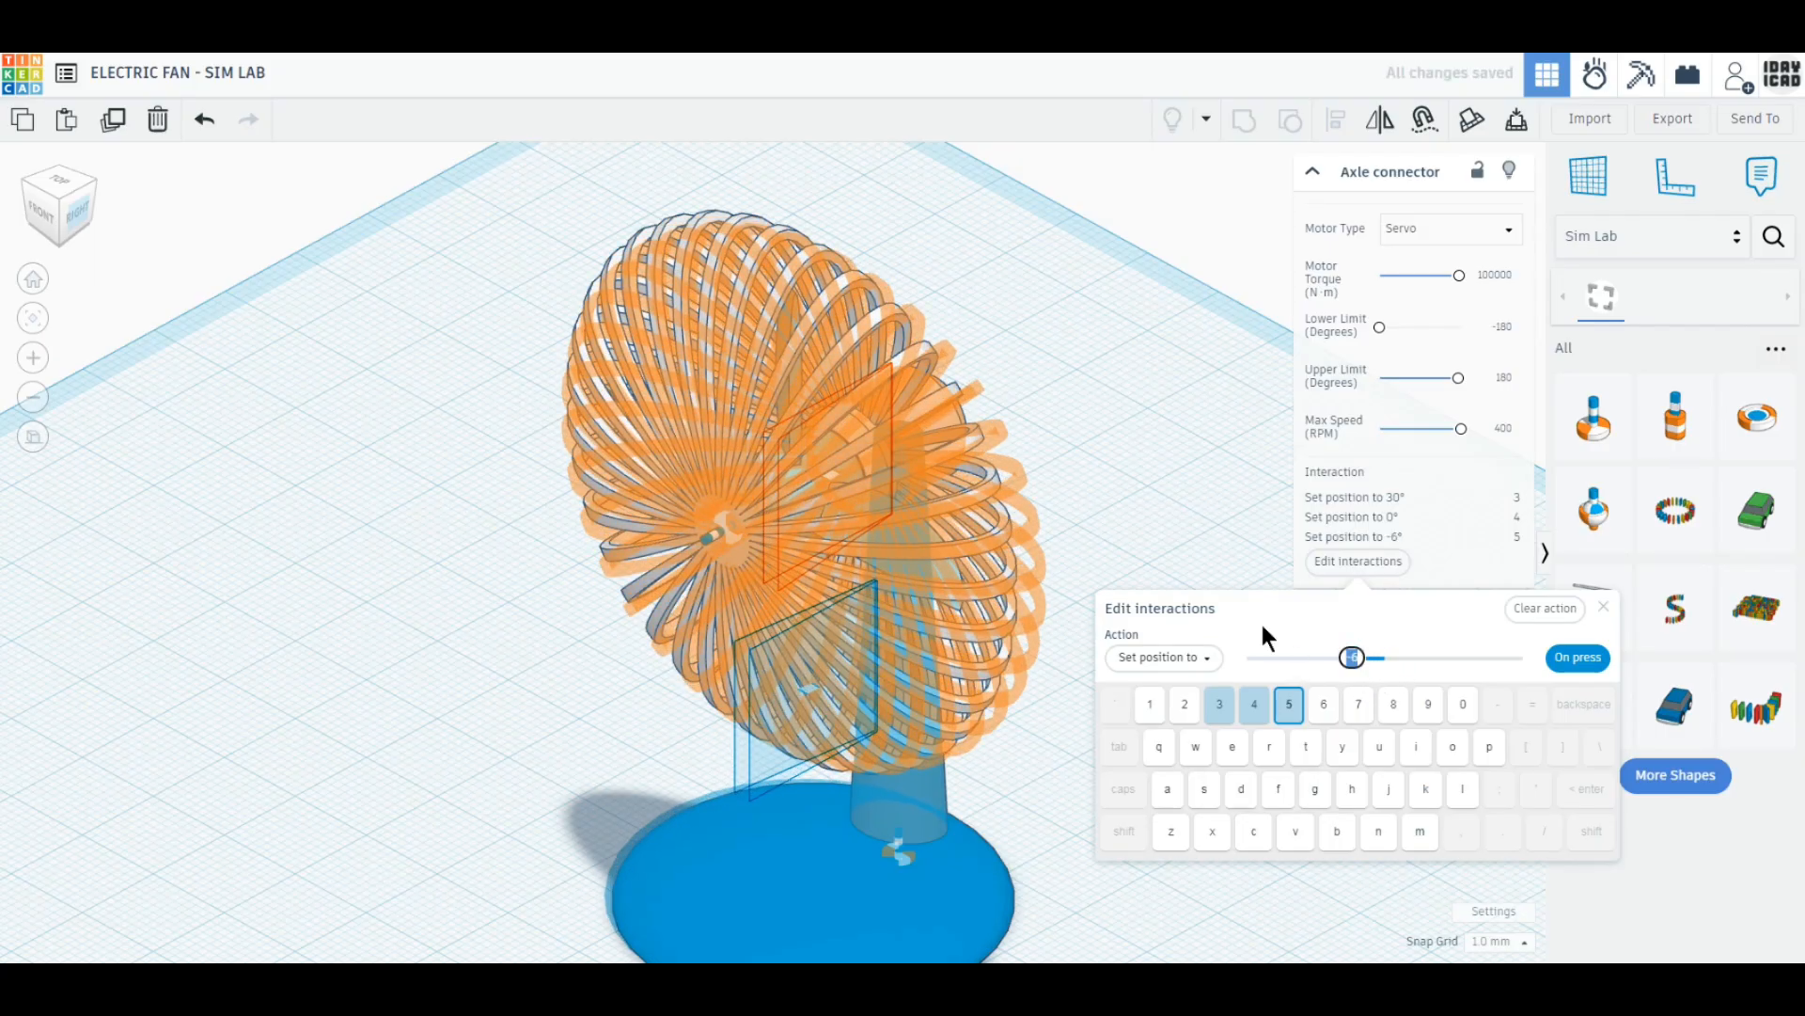
pyautogui.write('-30')
pyautogui.press('Return')
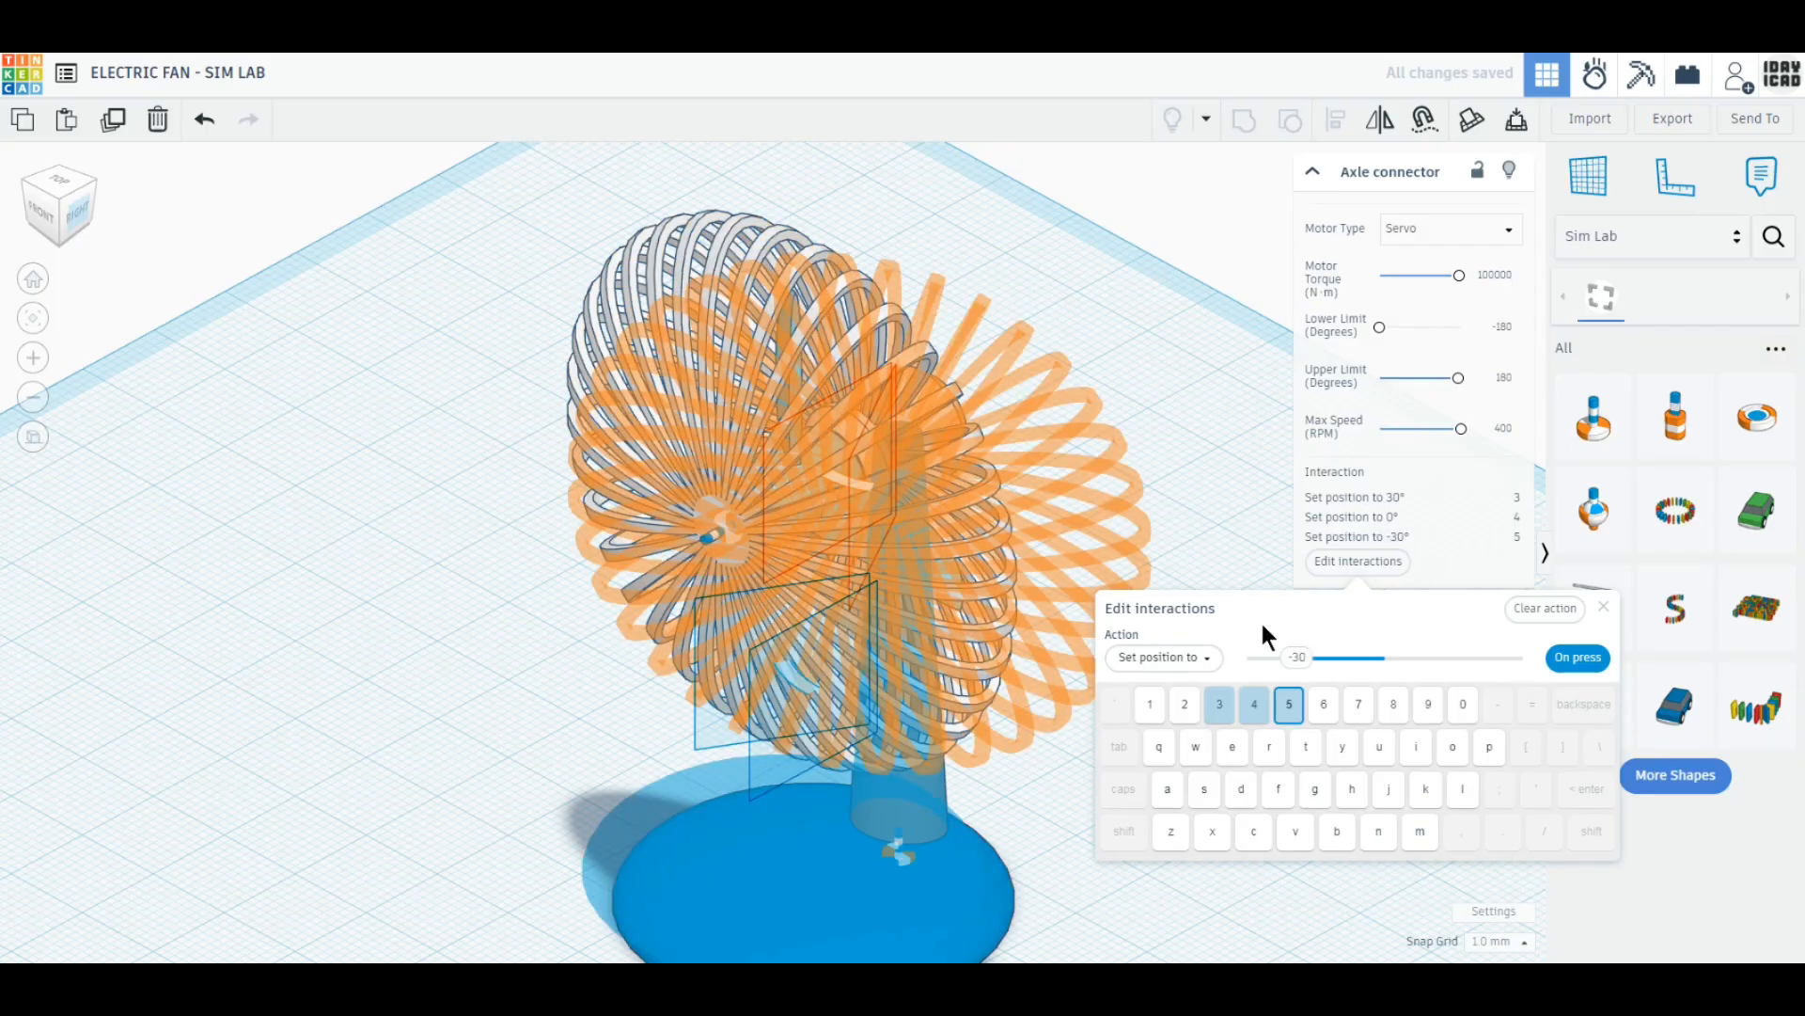
# Set the base connector's maximum speed to 50 RPM.
pyautogui.click(1505, 430)
pyautogui.write('50')
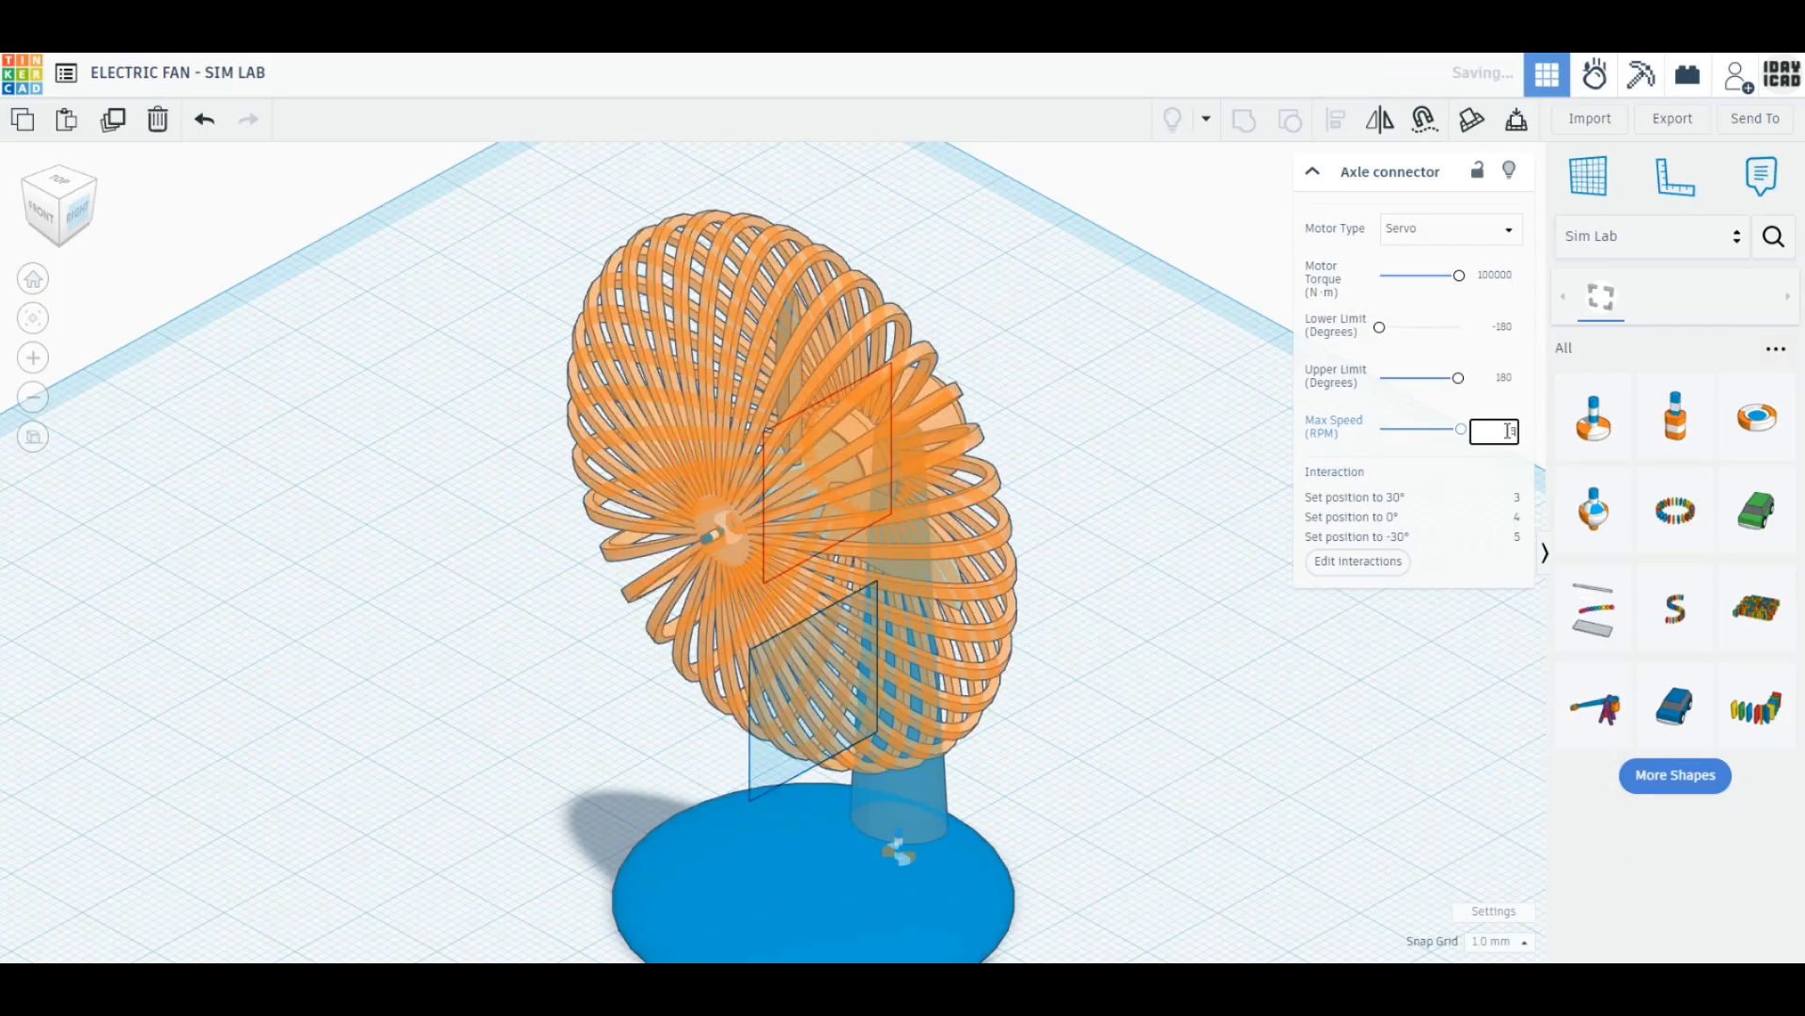
pyautogui.press('Return')
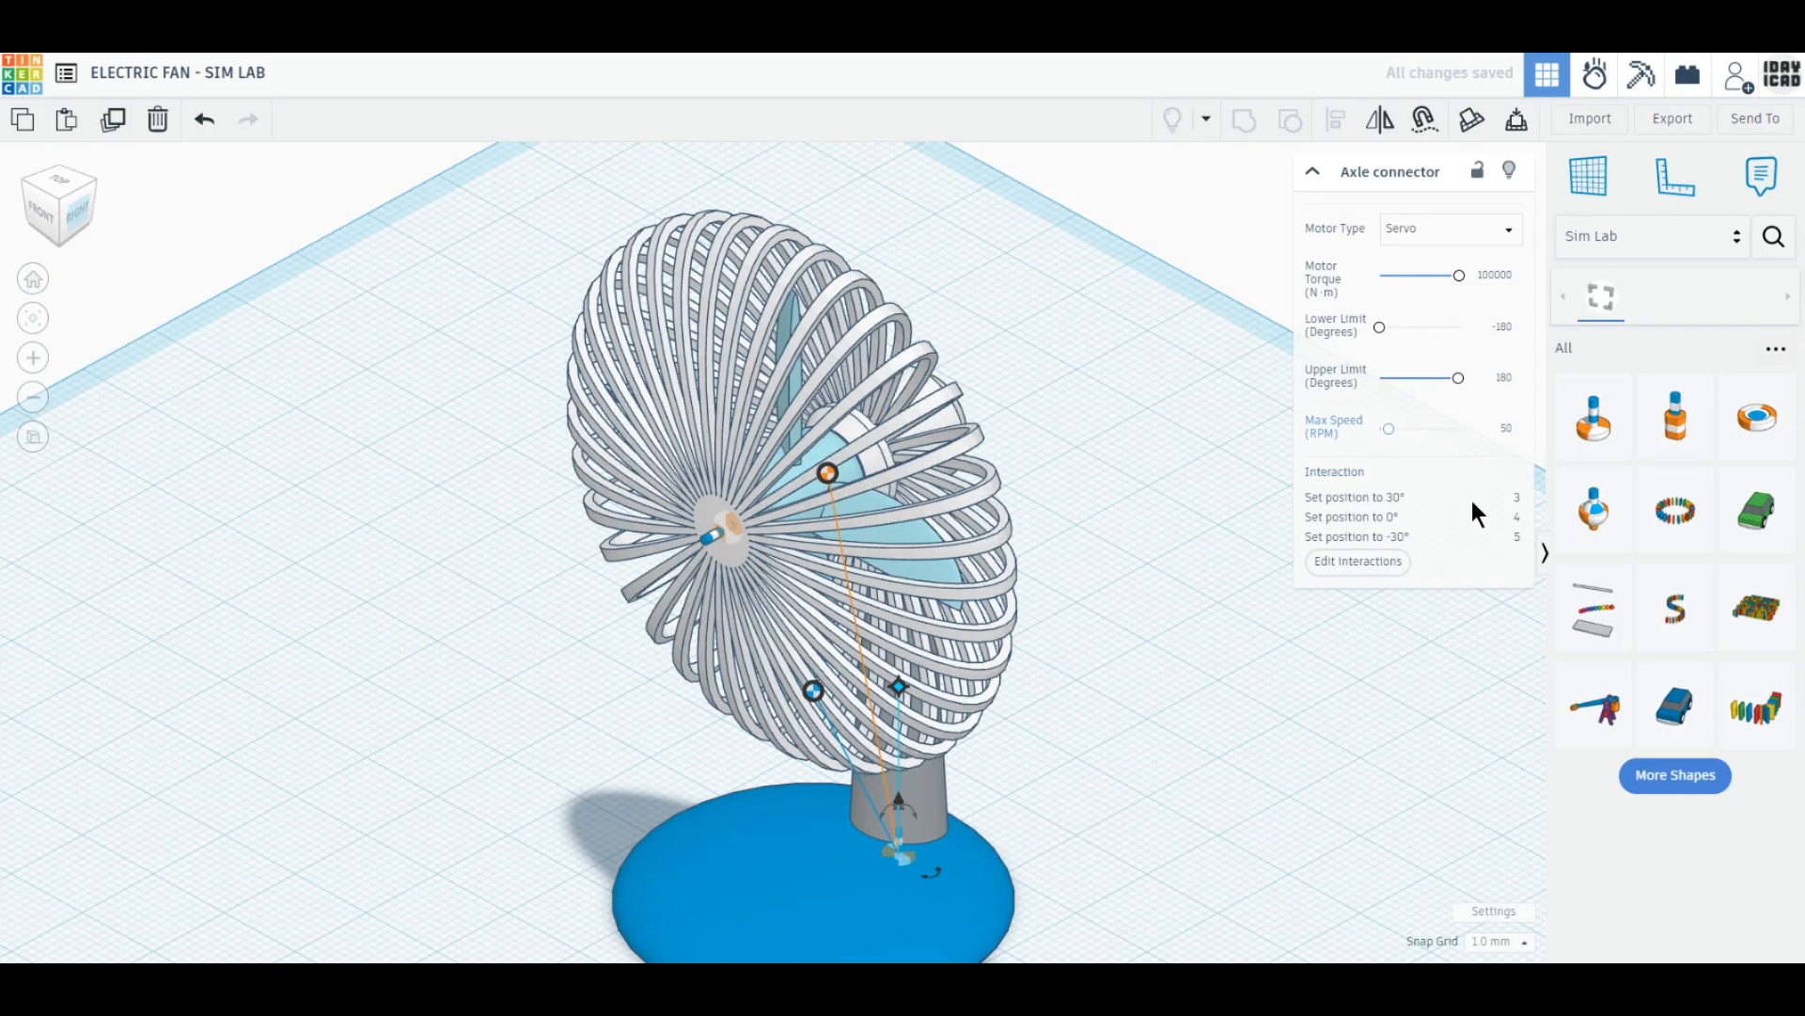
# Set the base connector's maximum speed to 10 RPM.
pyautogui.moveTo(1514, 429); pyautogui.dragTo(1233, 416)
pyautogui.write('10')
pyautogui.press('Return')
# Switch to perspective view and move the whole fan to the middle of the workplane's width.
pyautogui.scroll(-3, 1181, 657)
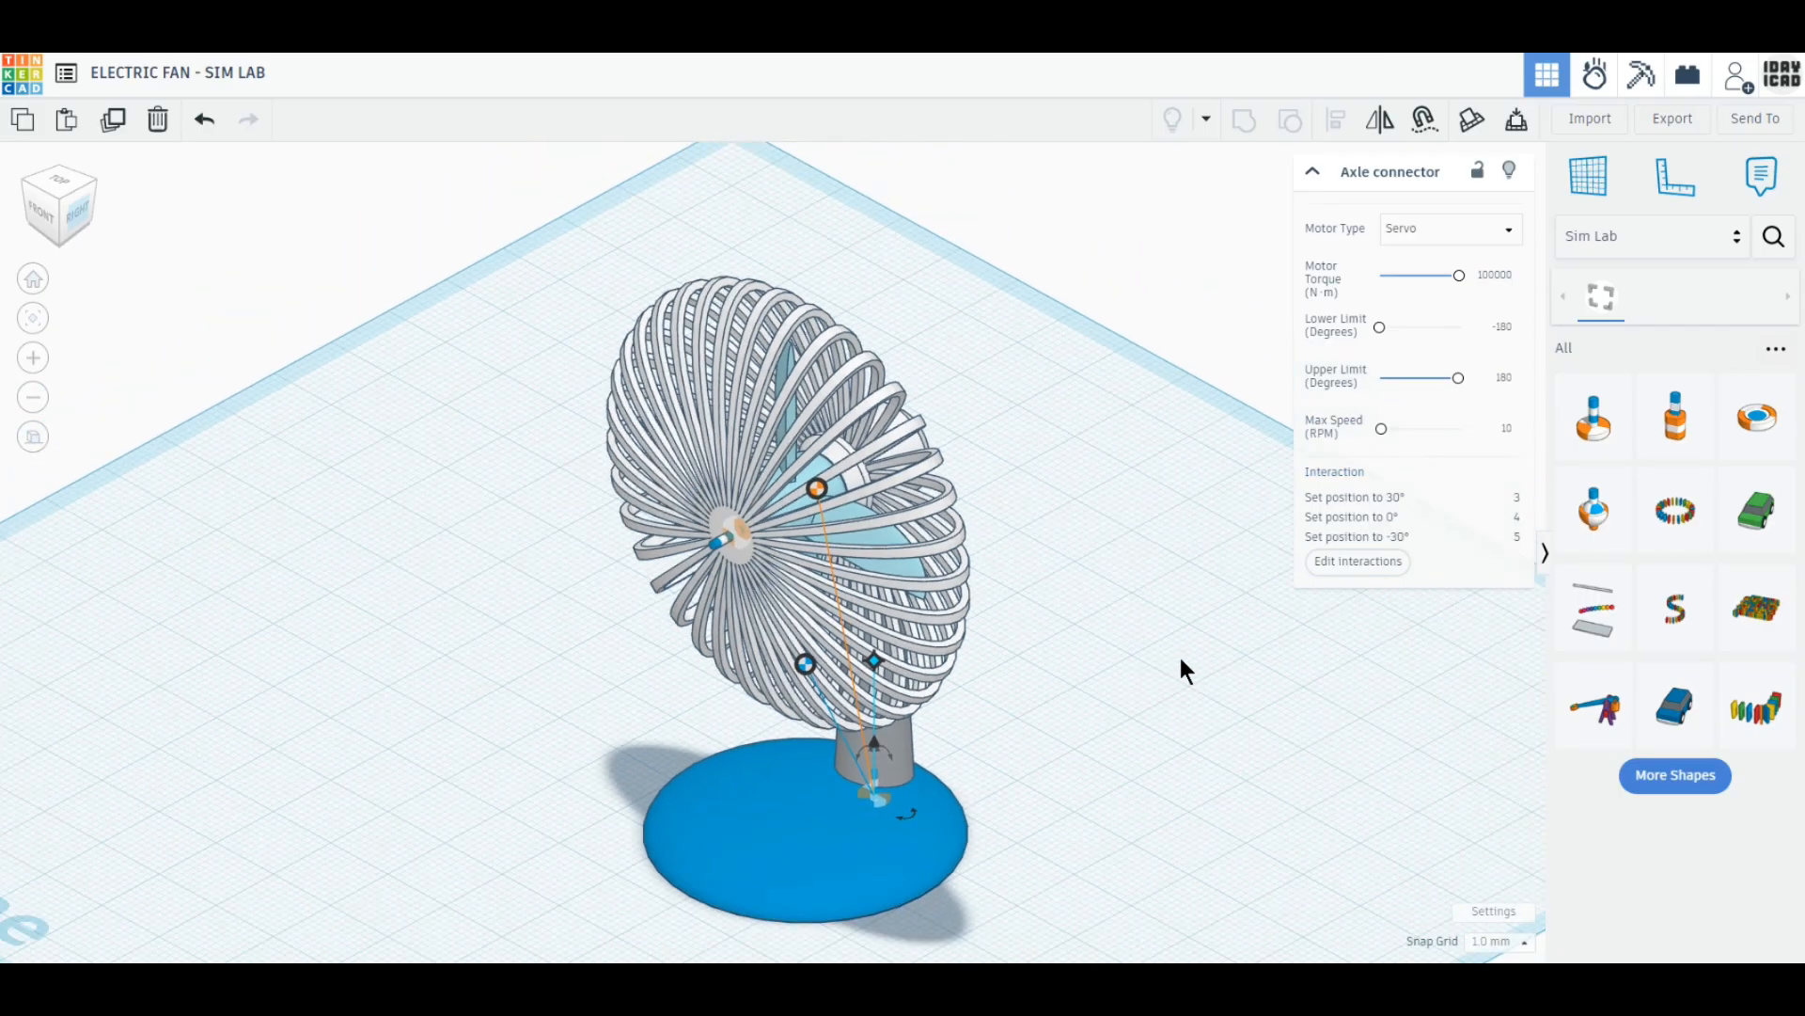
pyautogui.scroll(-2, 498, 654)
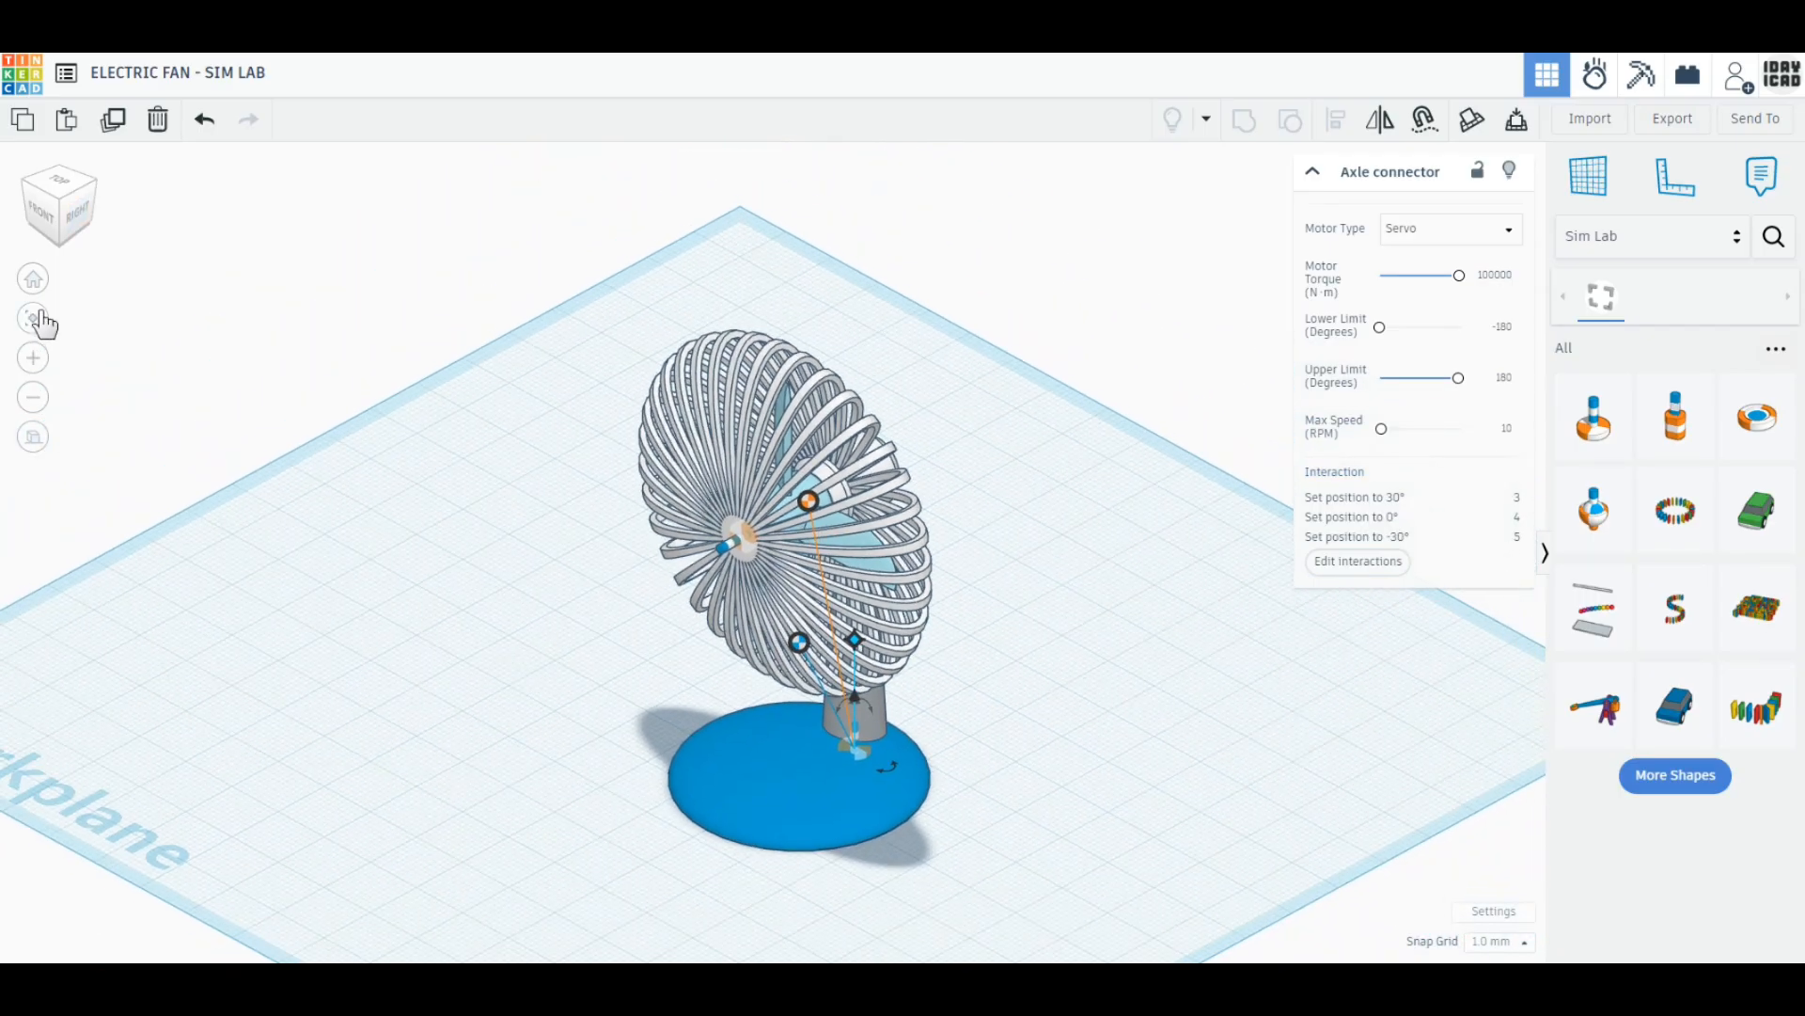
pyautogui.click(34, 437)
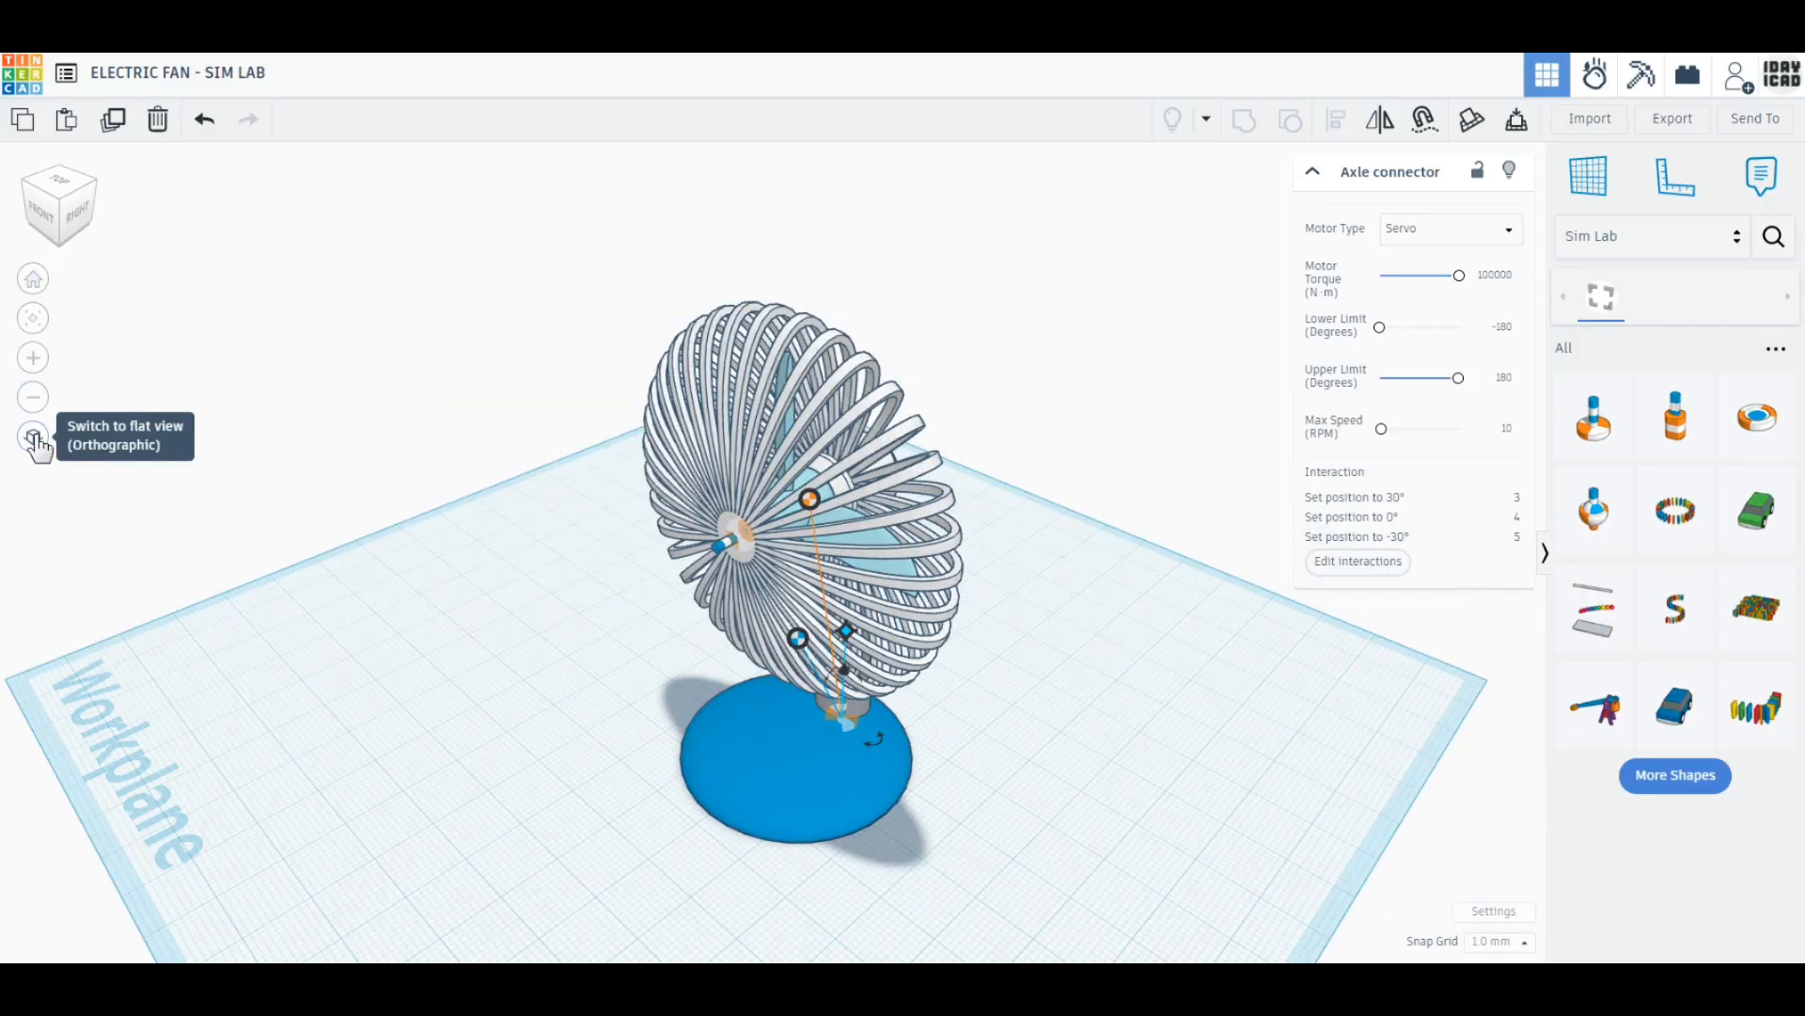
pyautogui.click(34, 279)
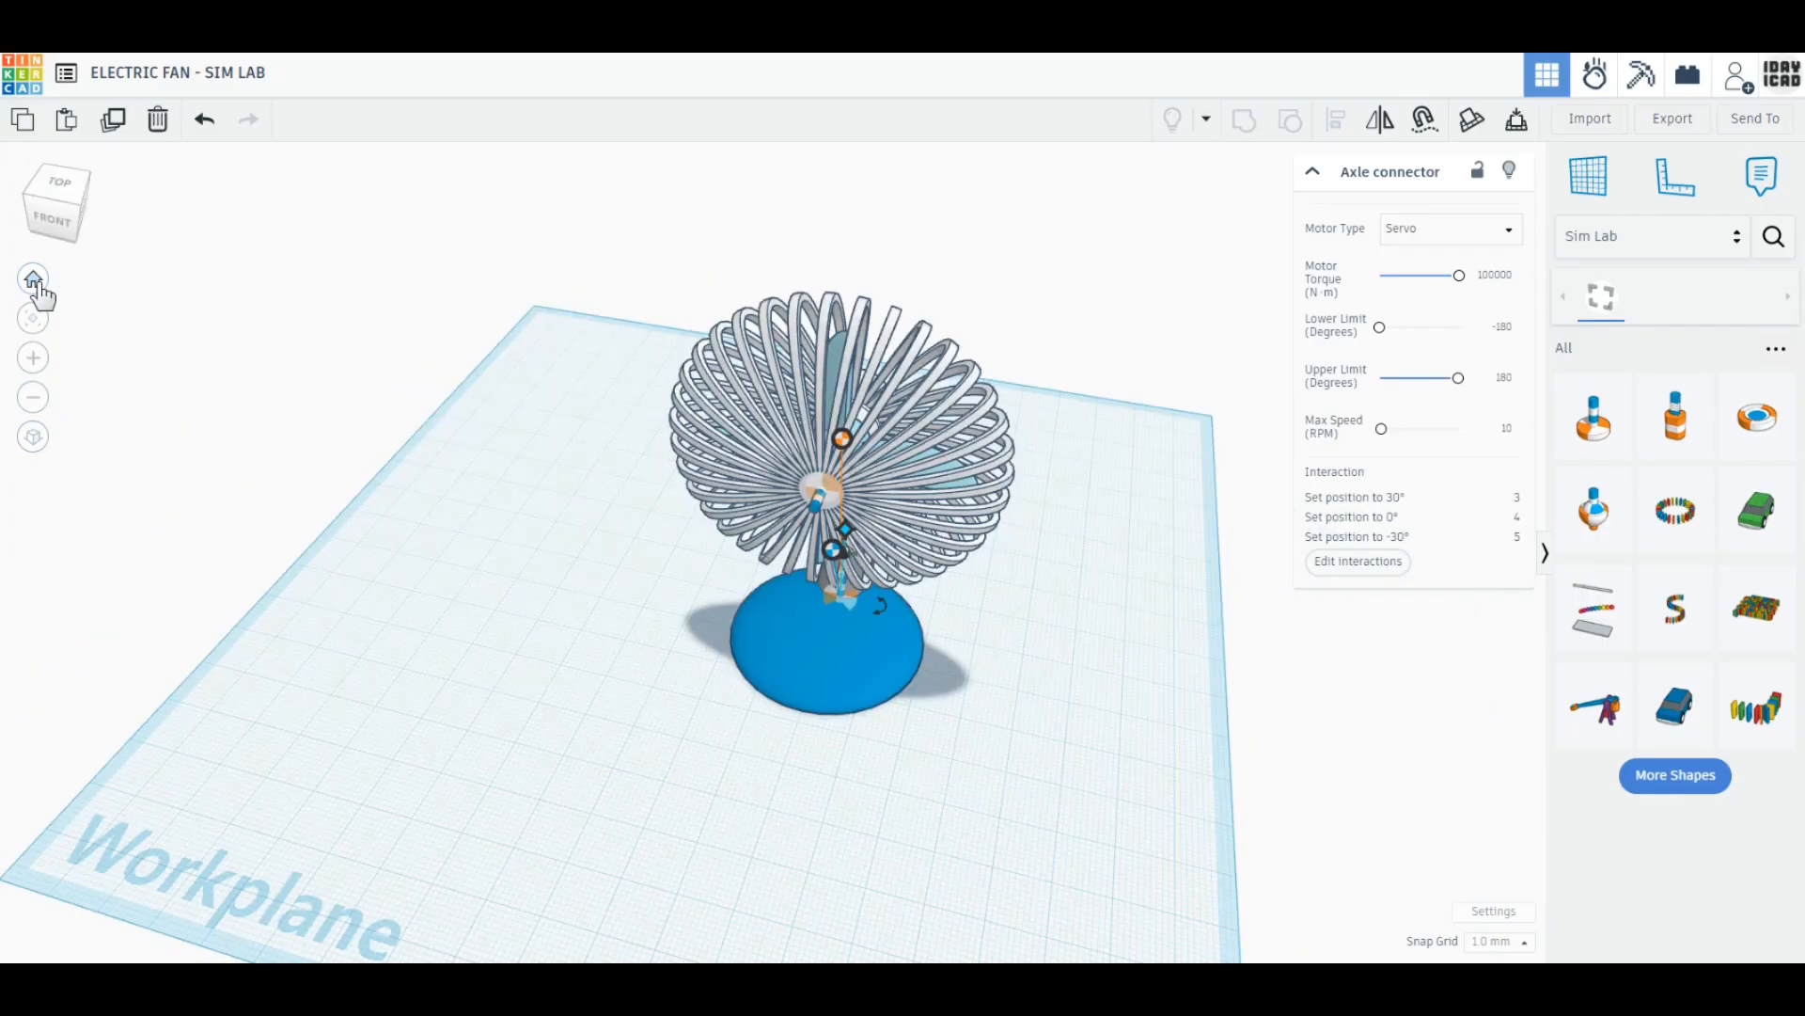
pyautogui.moveTo(1061, 713); pyautogui.dragTo(651, 324)
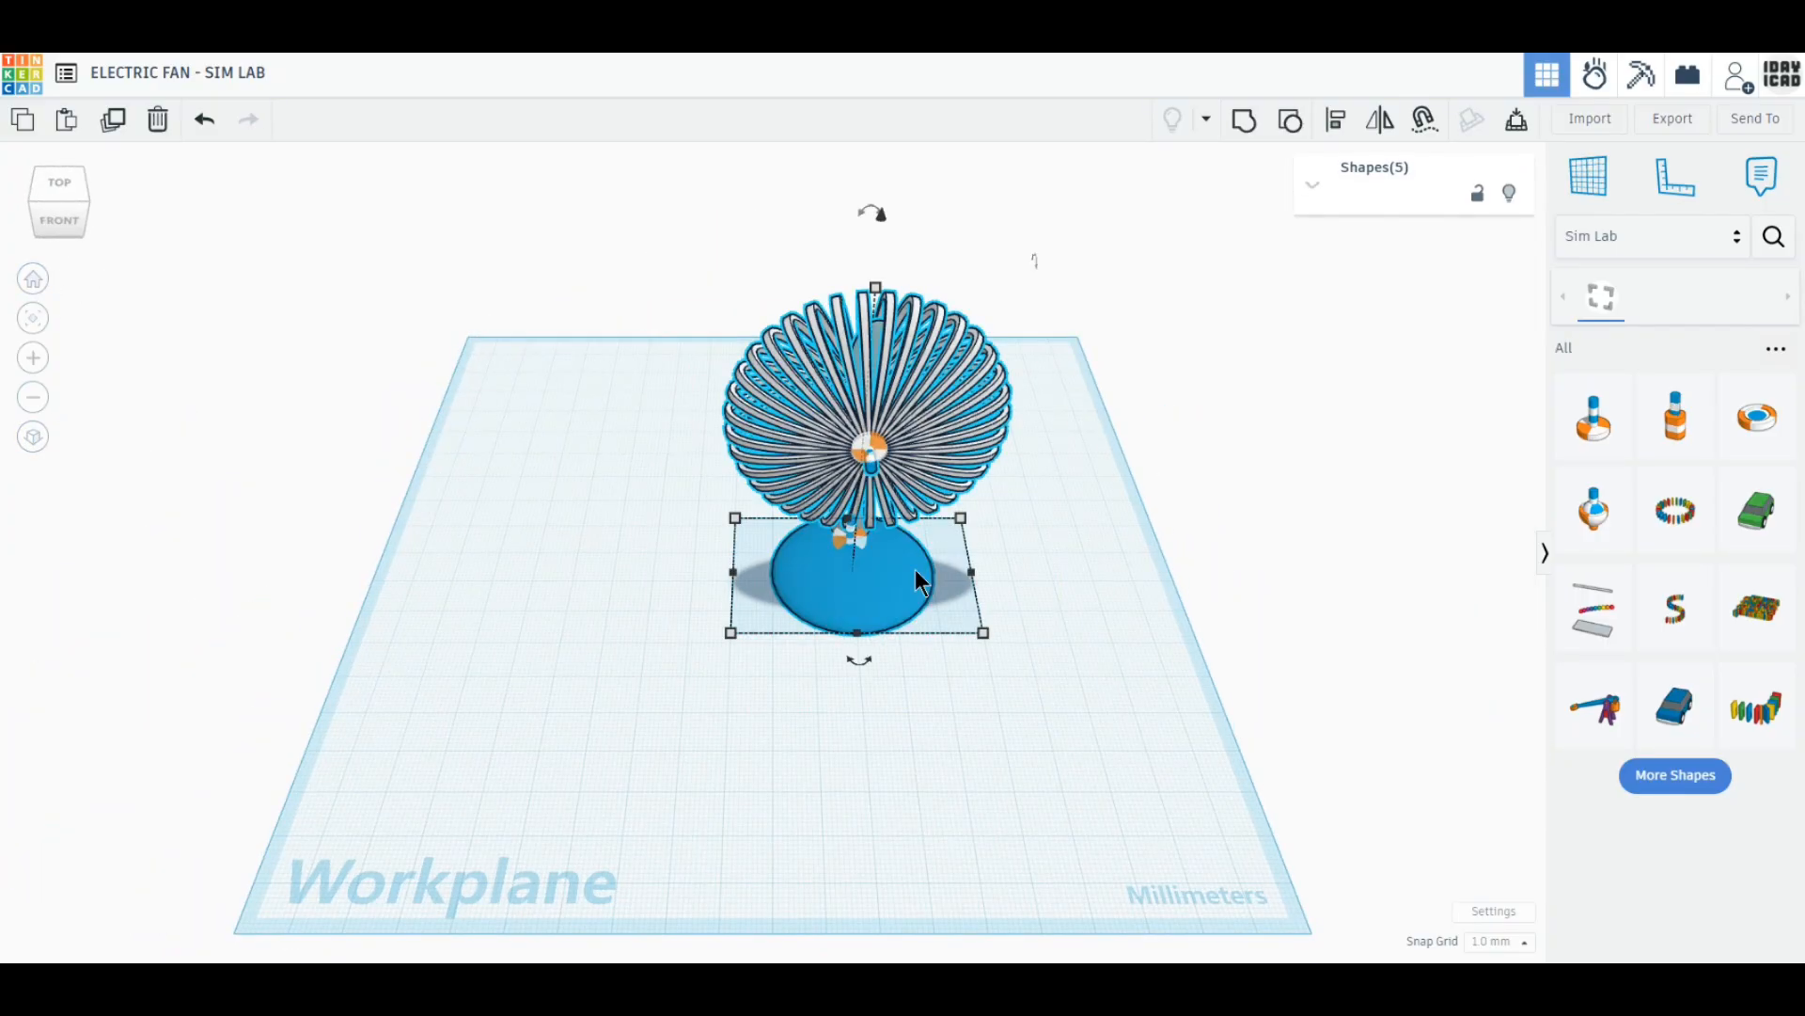
pyautogui.moveTo(920, 574); pyautogui.dragTo(845, 612)
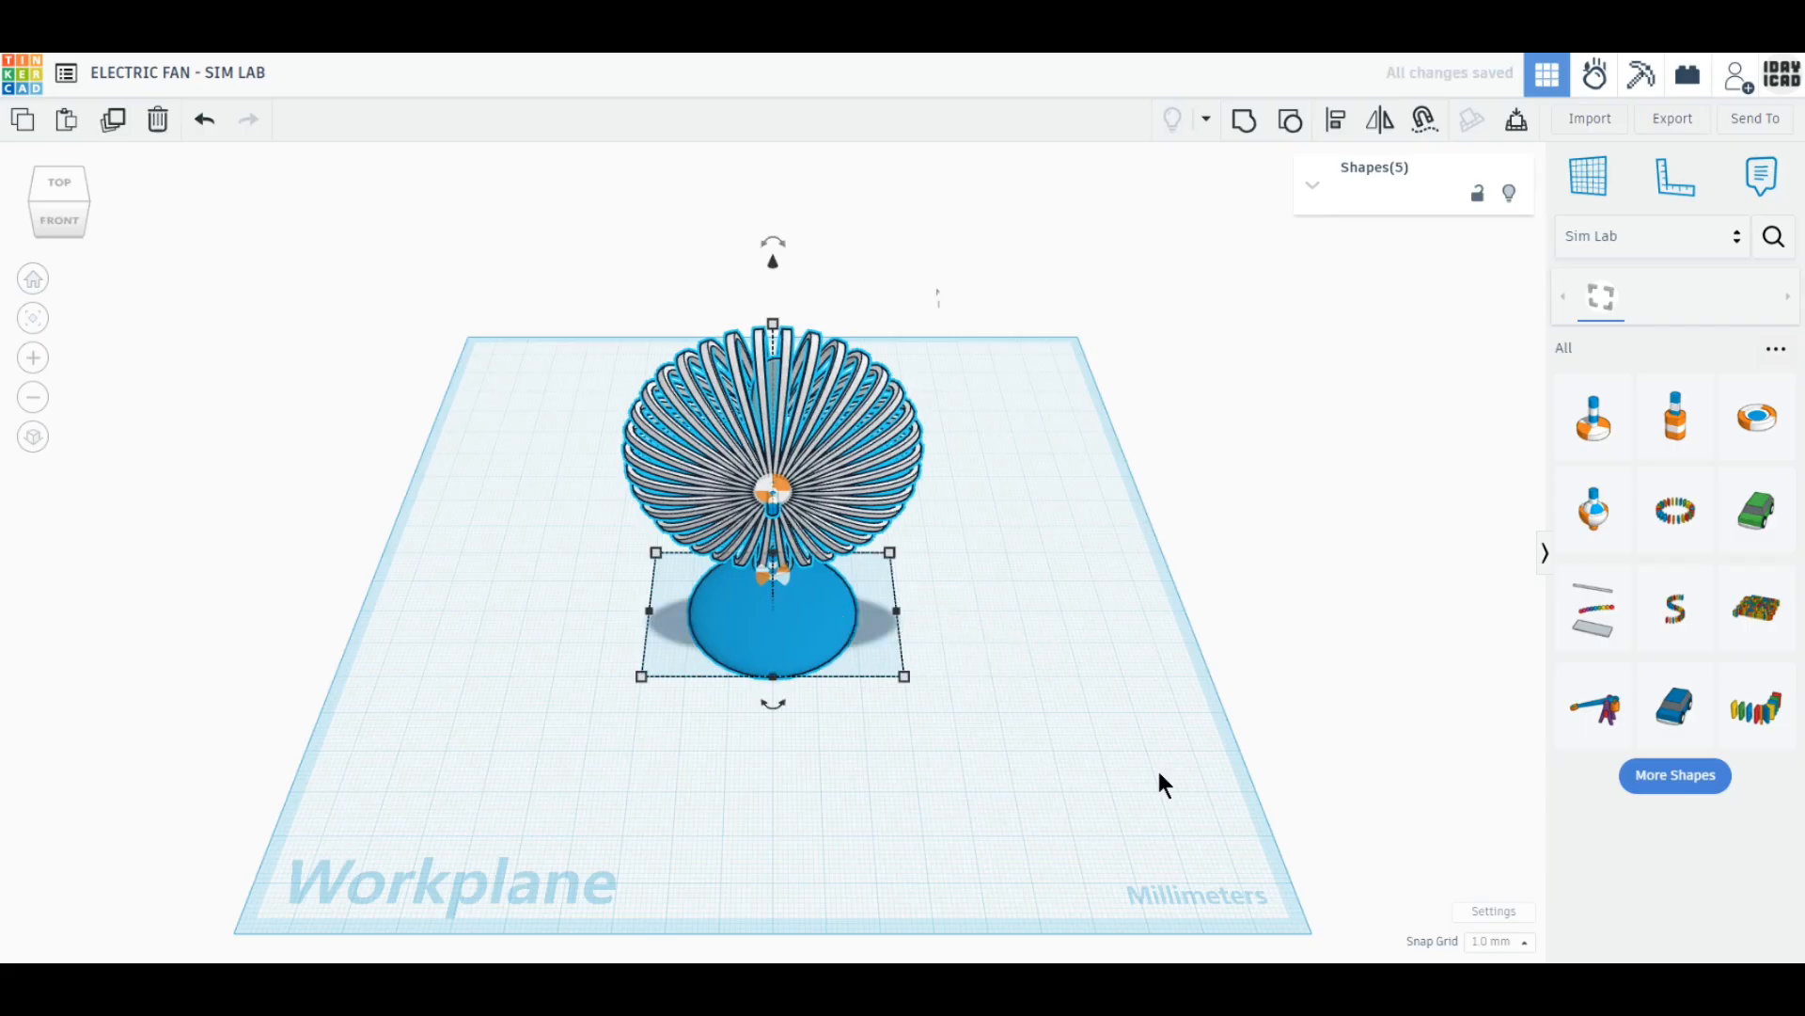
pyautogui.click(1130, 850)
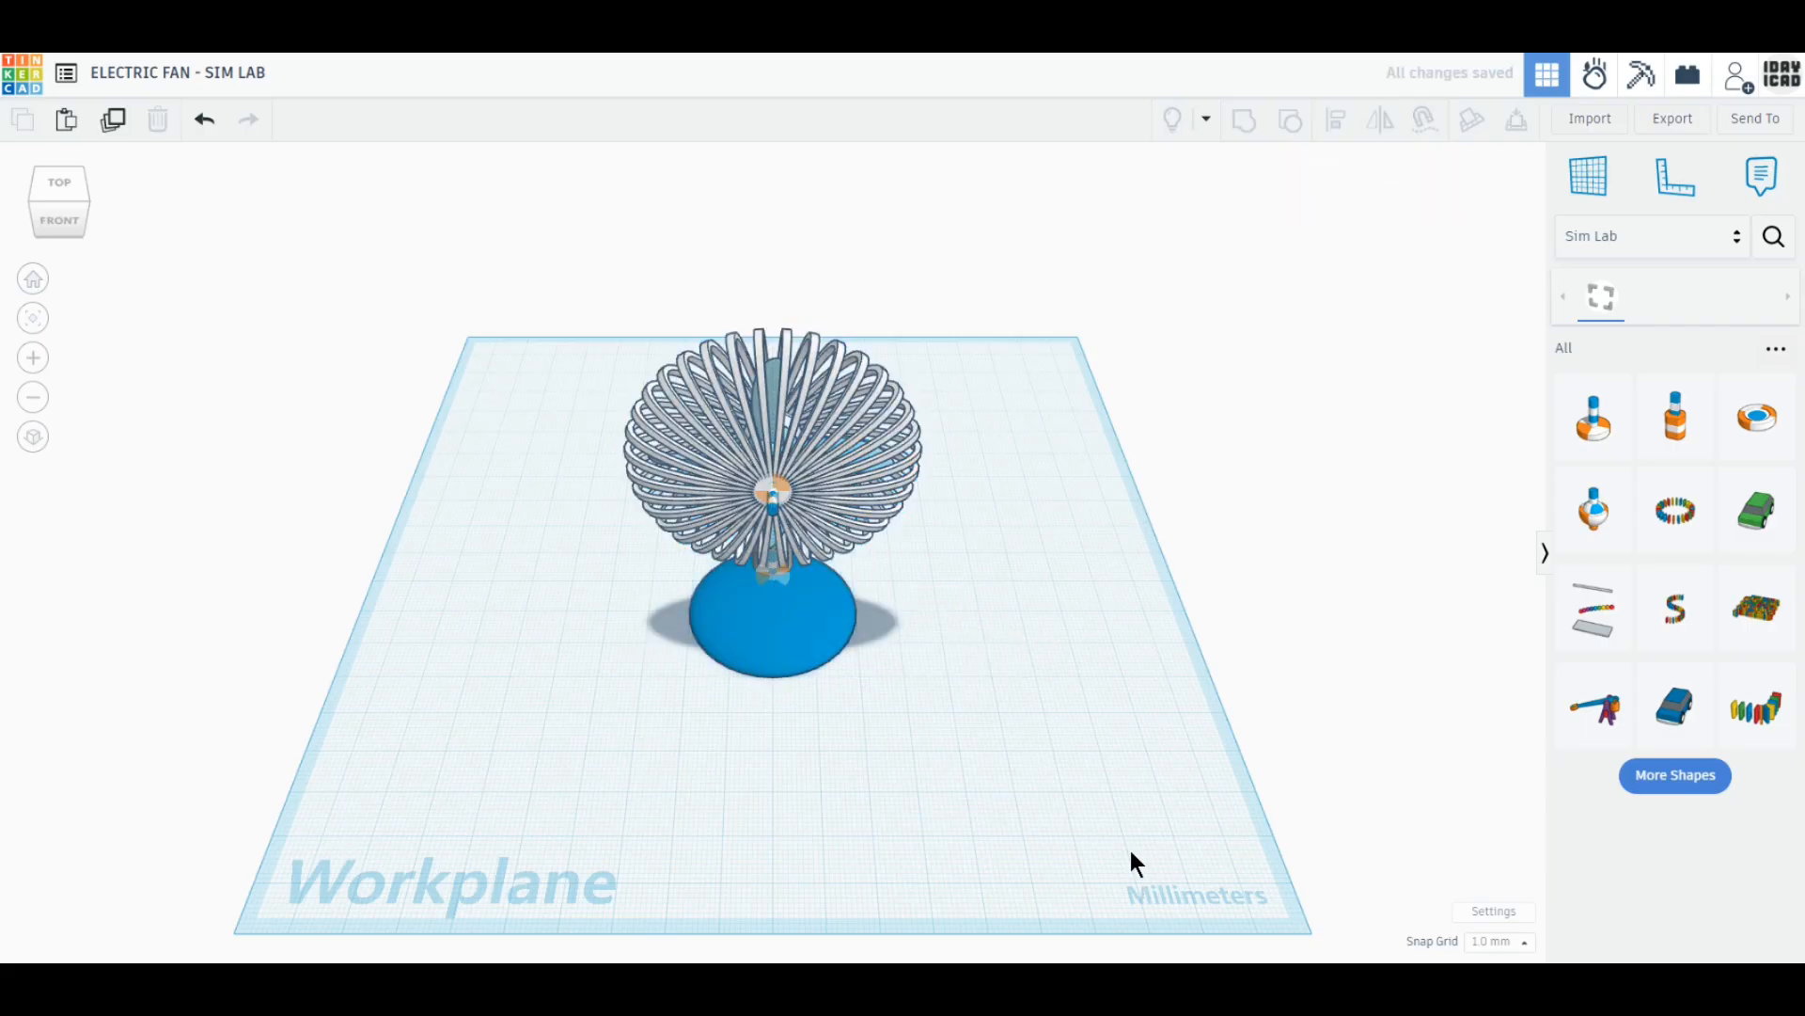
# Open the design in Sim Lab and examine the fan assembly from the front and from an angle.
pyautogui.click(1596, 77)
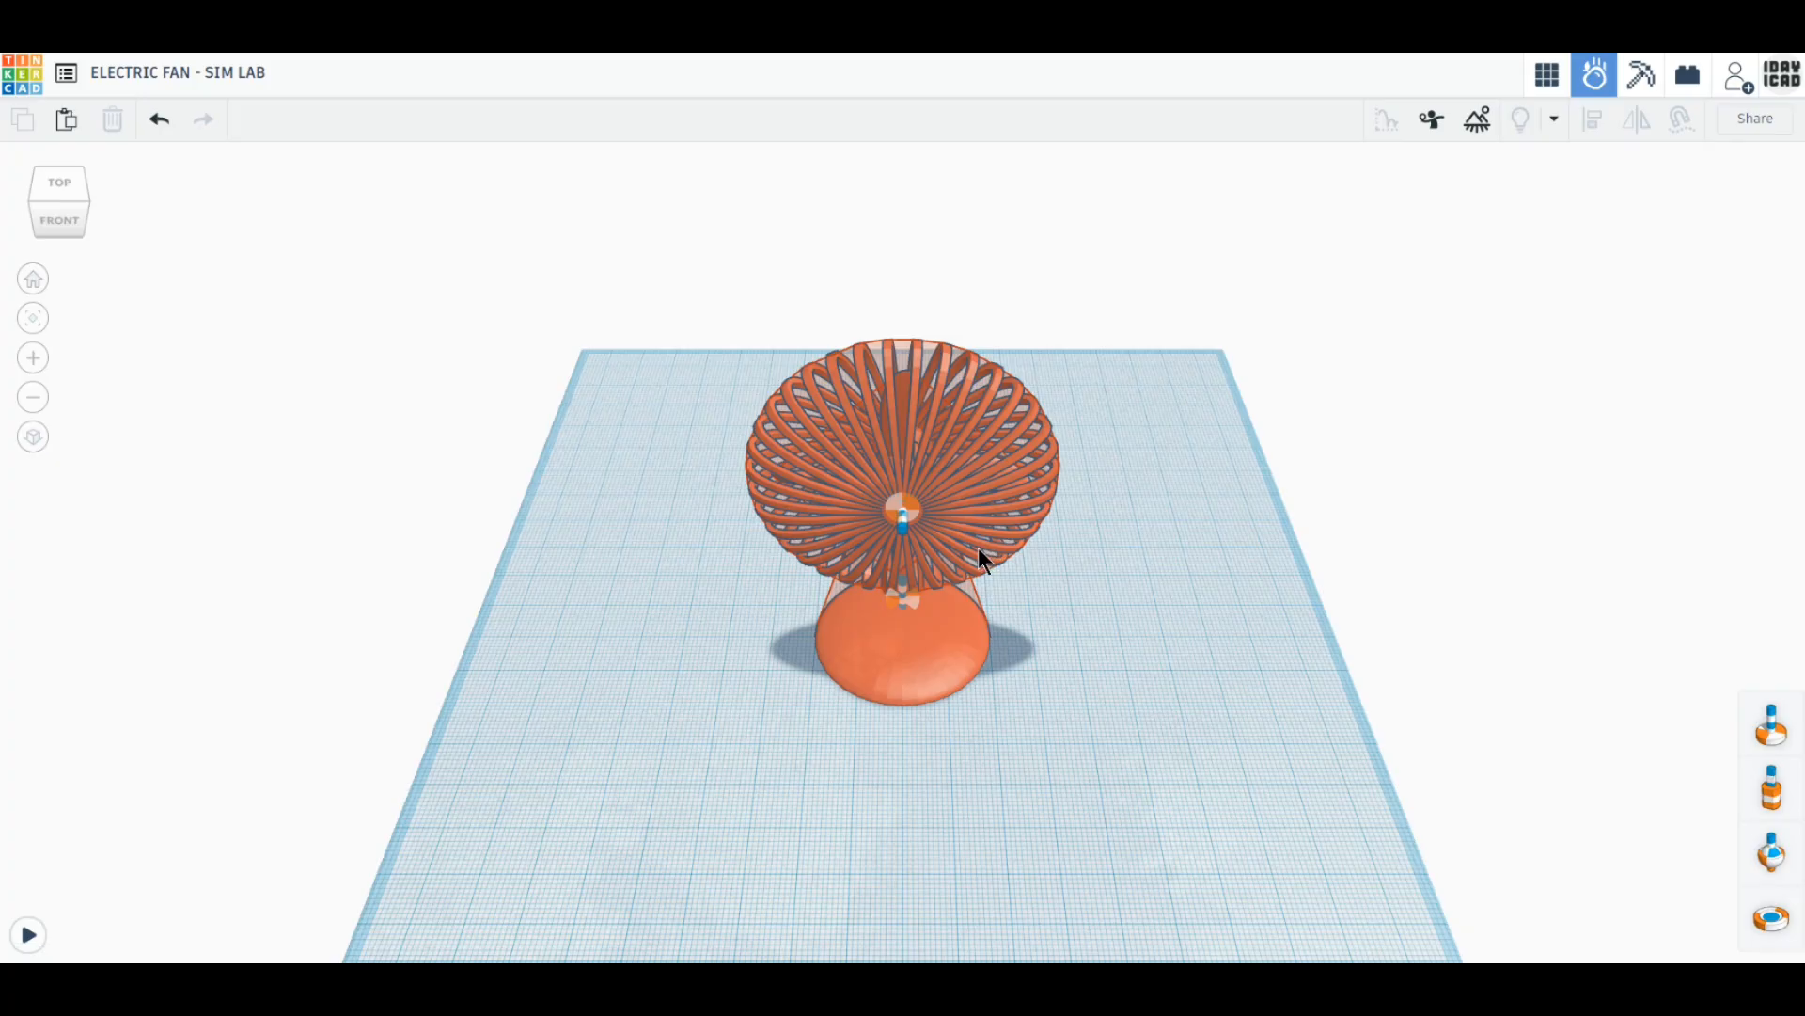
pyautogui.click(905, 533)
pyautogui.scroll(1, 905, 533)
pyautogui.scroll(2, 905, 533)
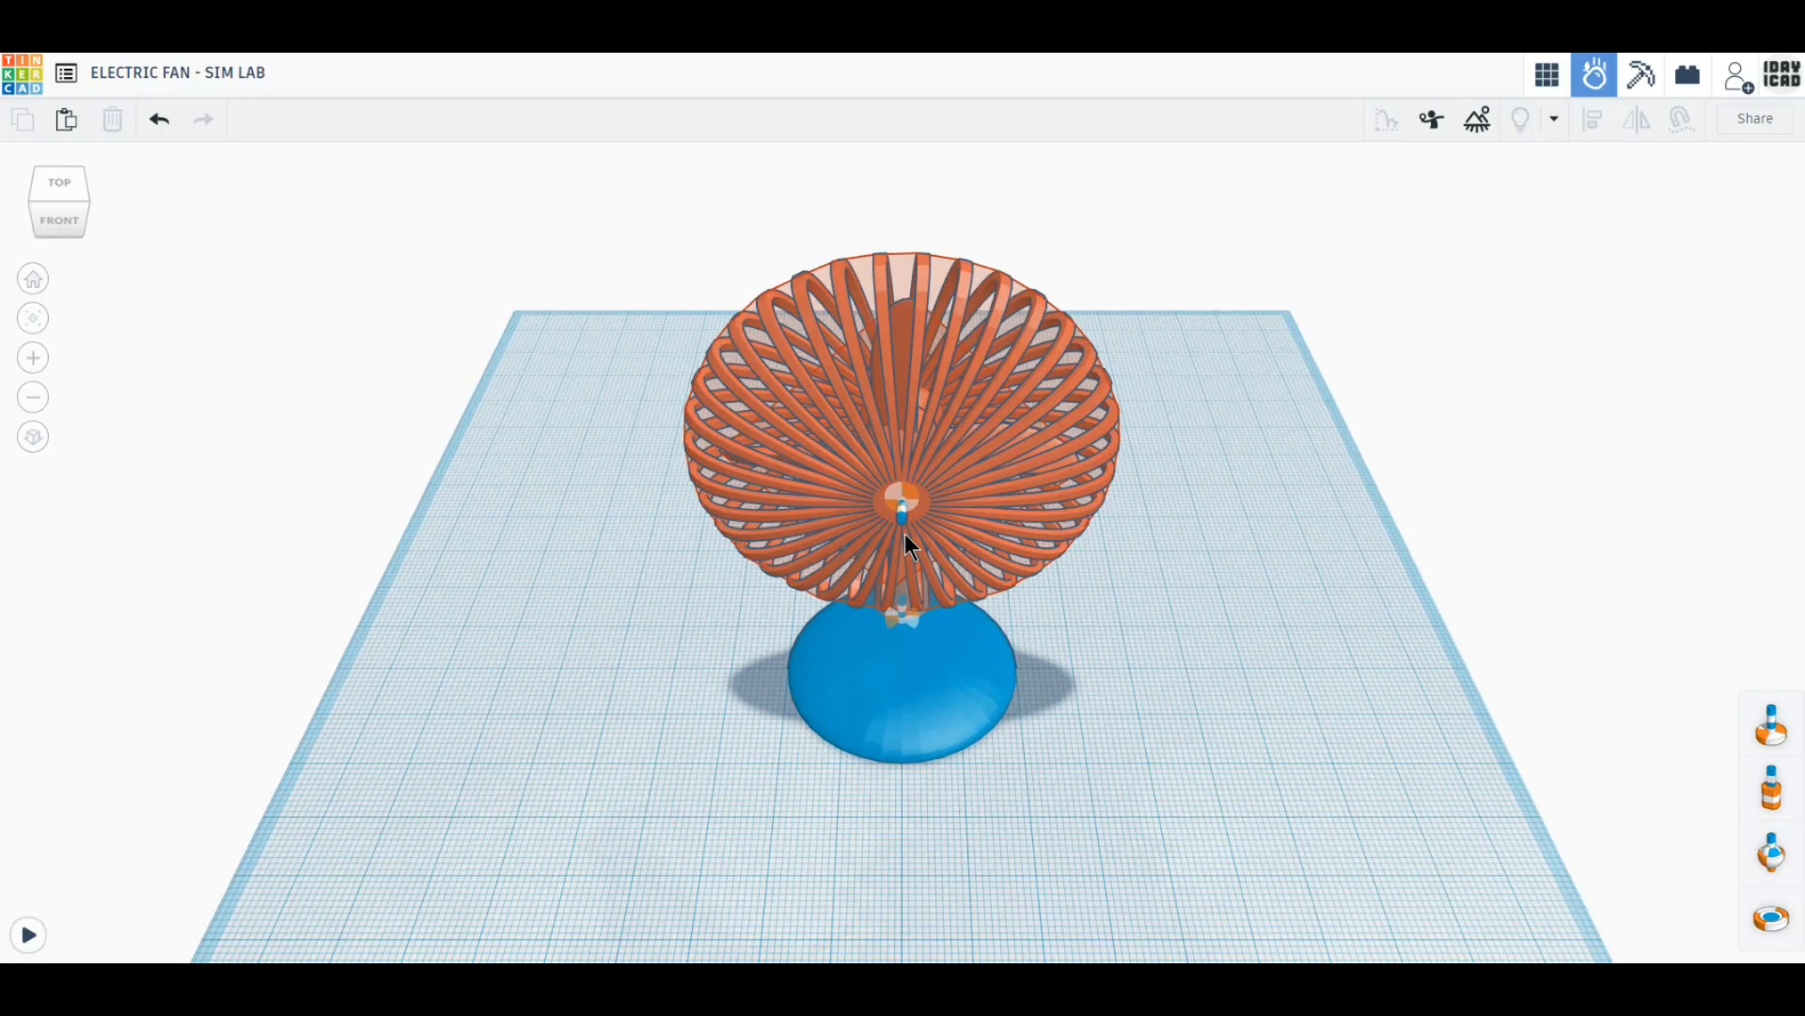
pyautogui.scroll(1, 900, 565)
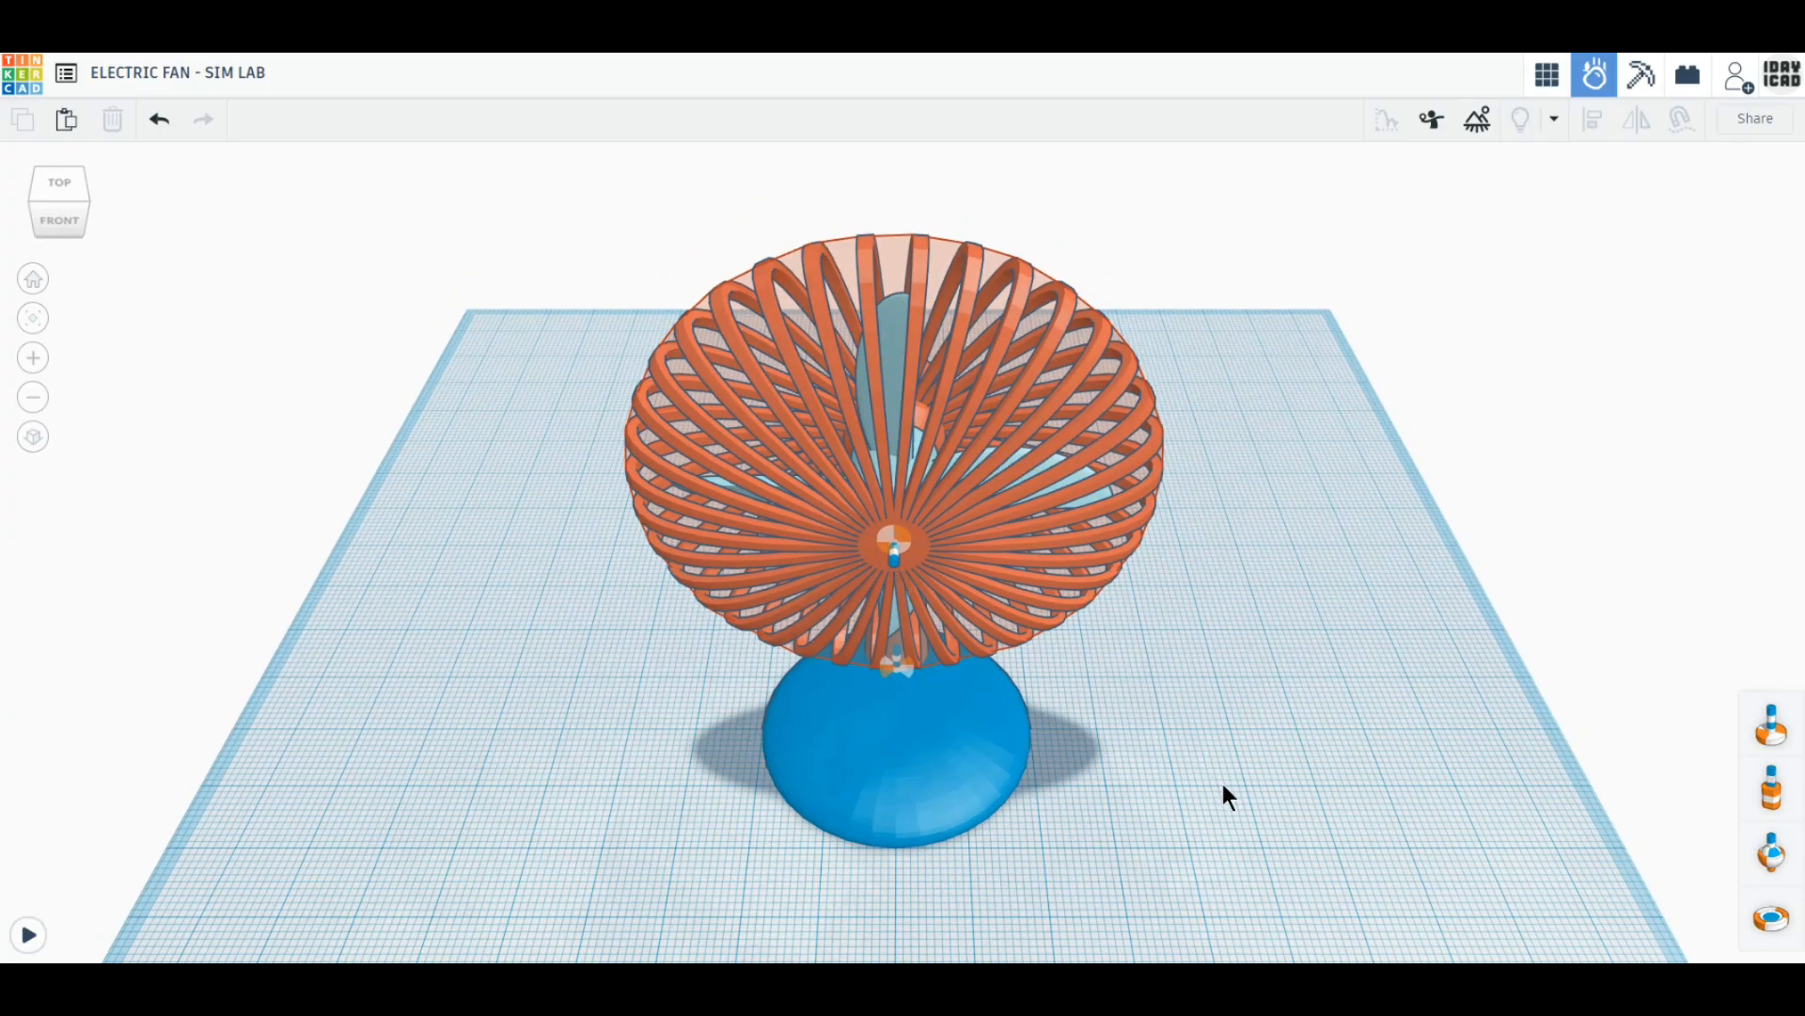
pyautogui.moveTo(1192, 811); pyautogui.dragTo(1241, 795, button='right')
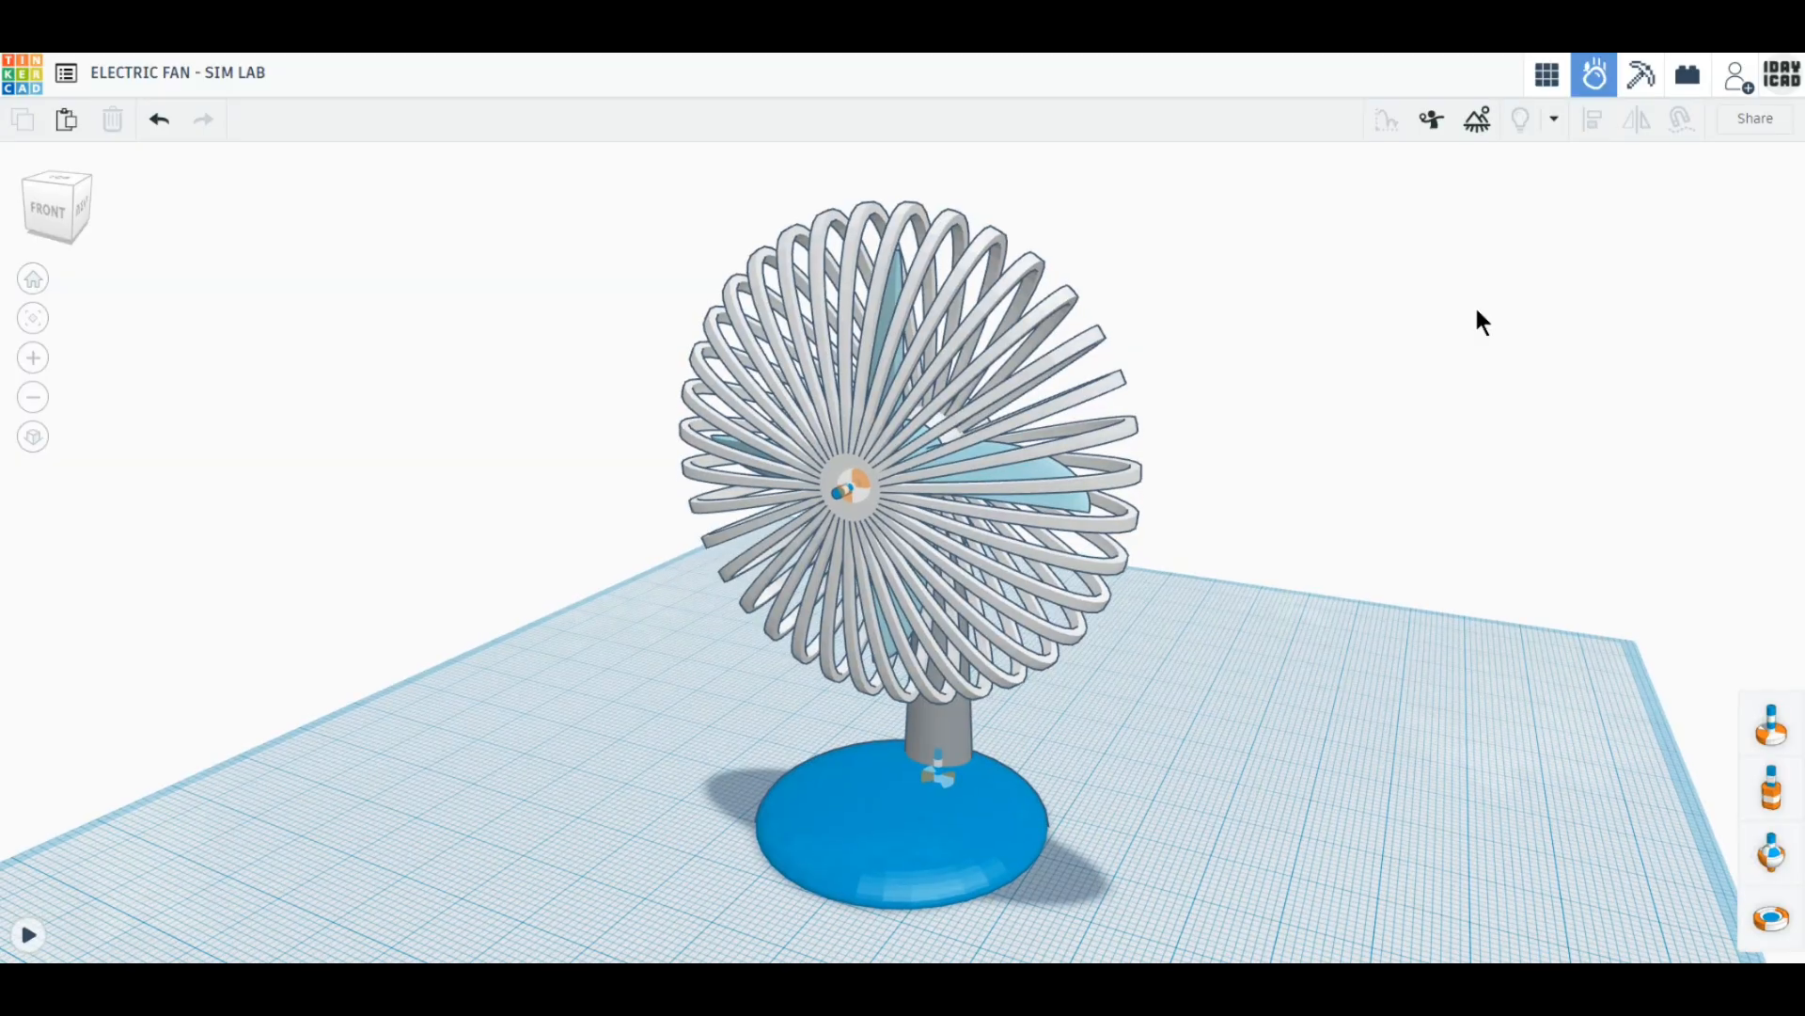
# Return to the 3D design editor and add a cylinder beside the fan, 6 mm wide, 6 mm deep and 5 mm tall.
pyautogui.click(1545, 89)
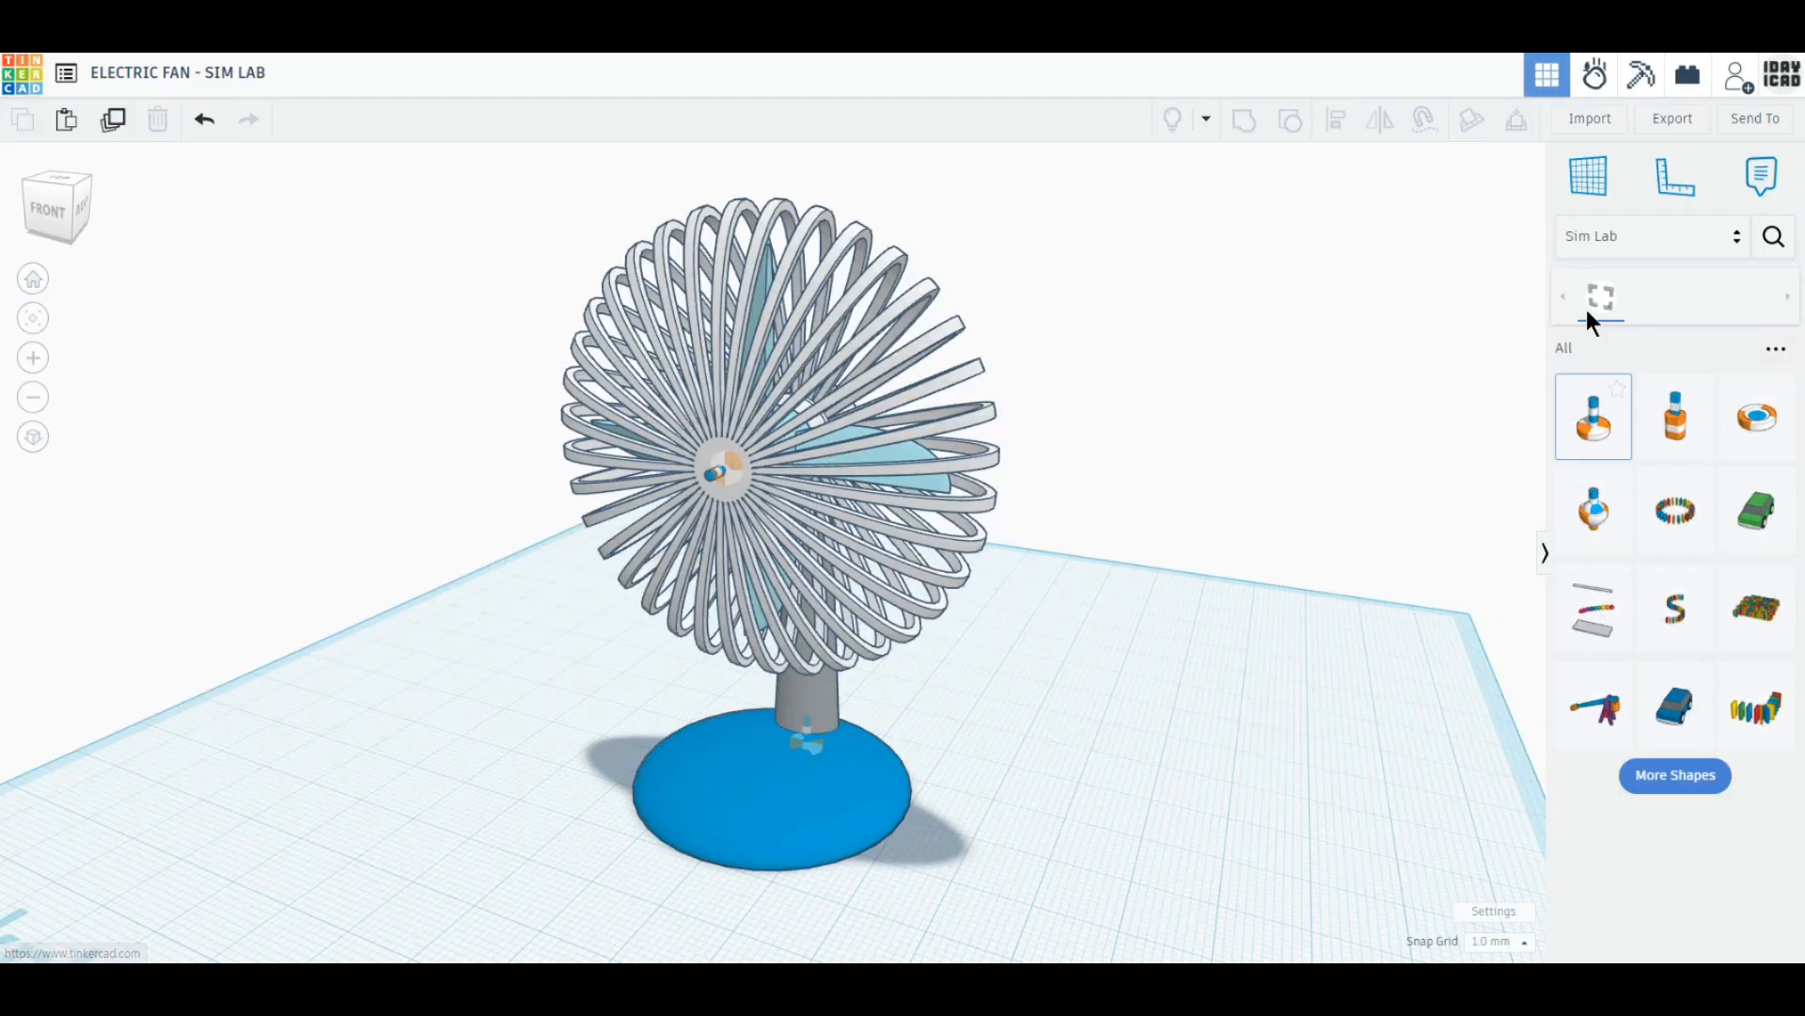
pyautogui.click(1582, 241)
pyautogui.click(1617, 318)
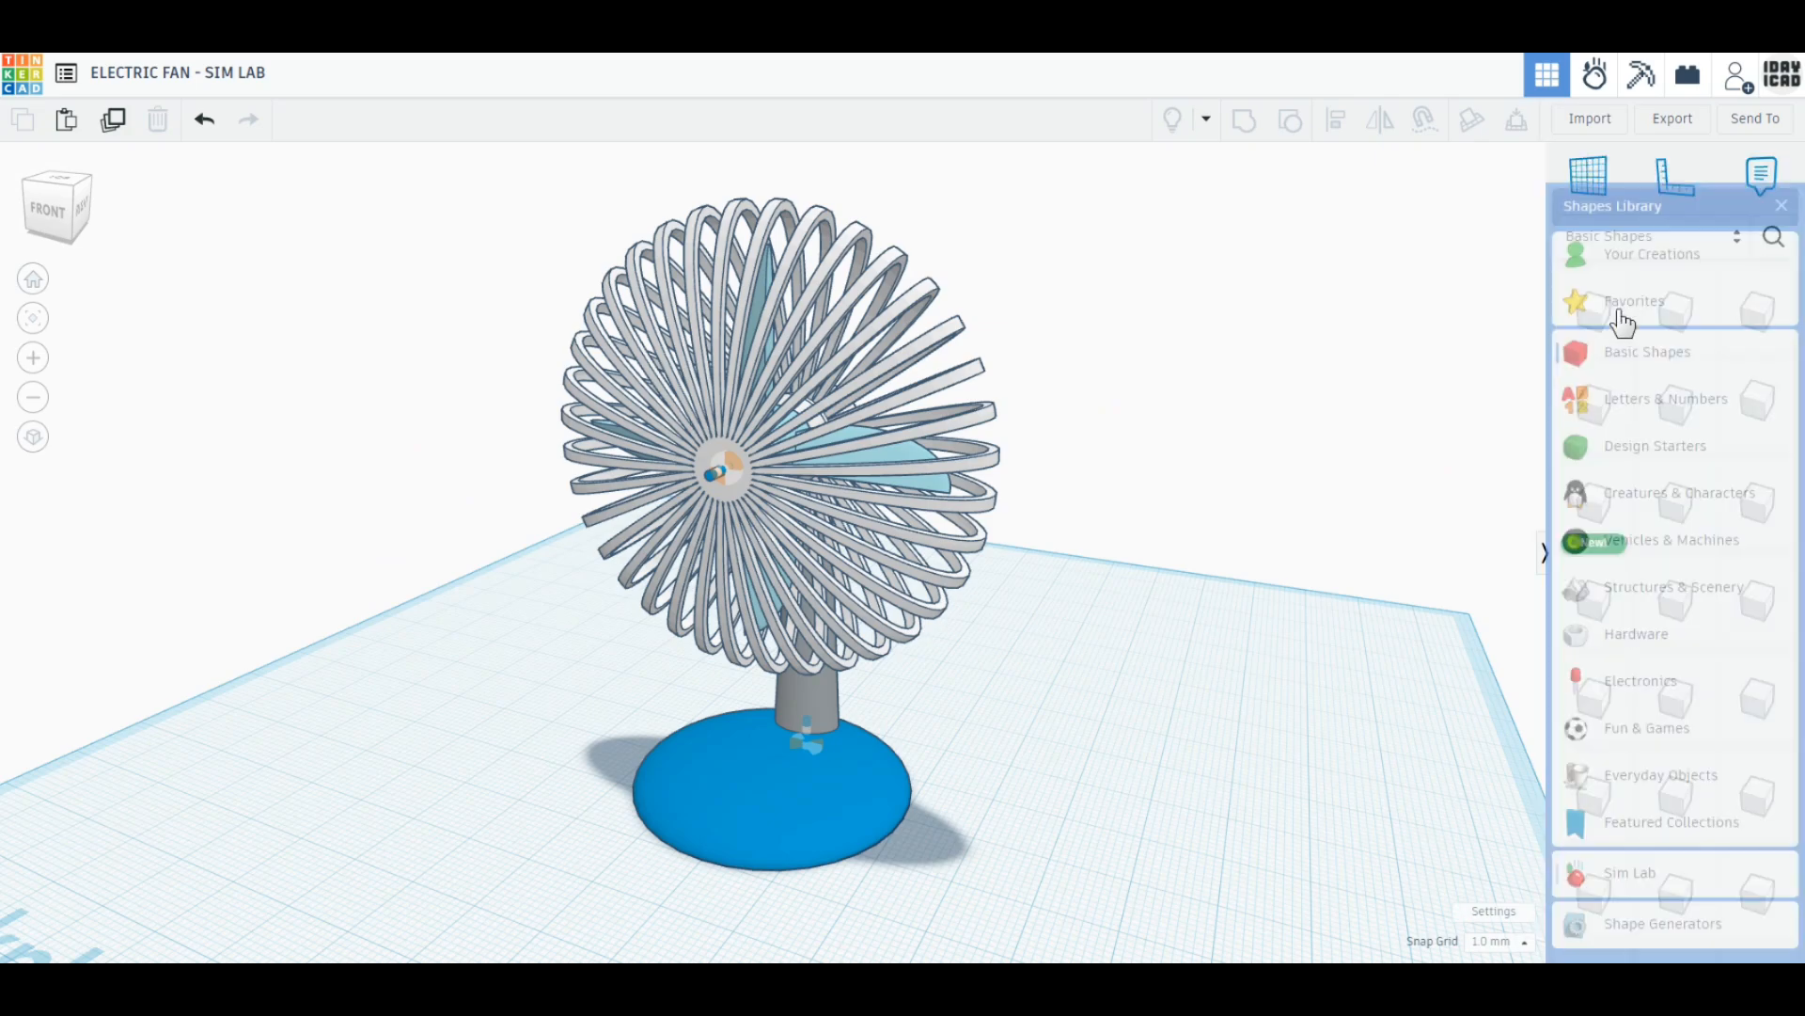
pyautogui.moveTo(1593, 406); pyautogui.dragTo(1130, 837)
pyautogui.moveTo(1203, 894); pyautogui.dragTo(1109, 808)
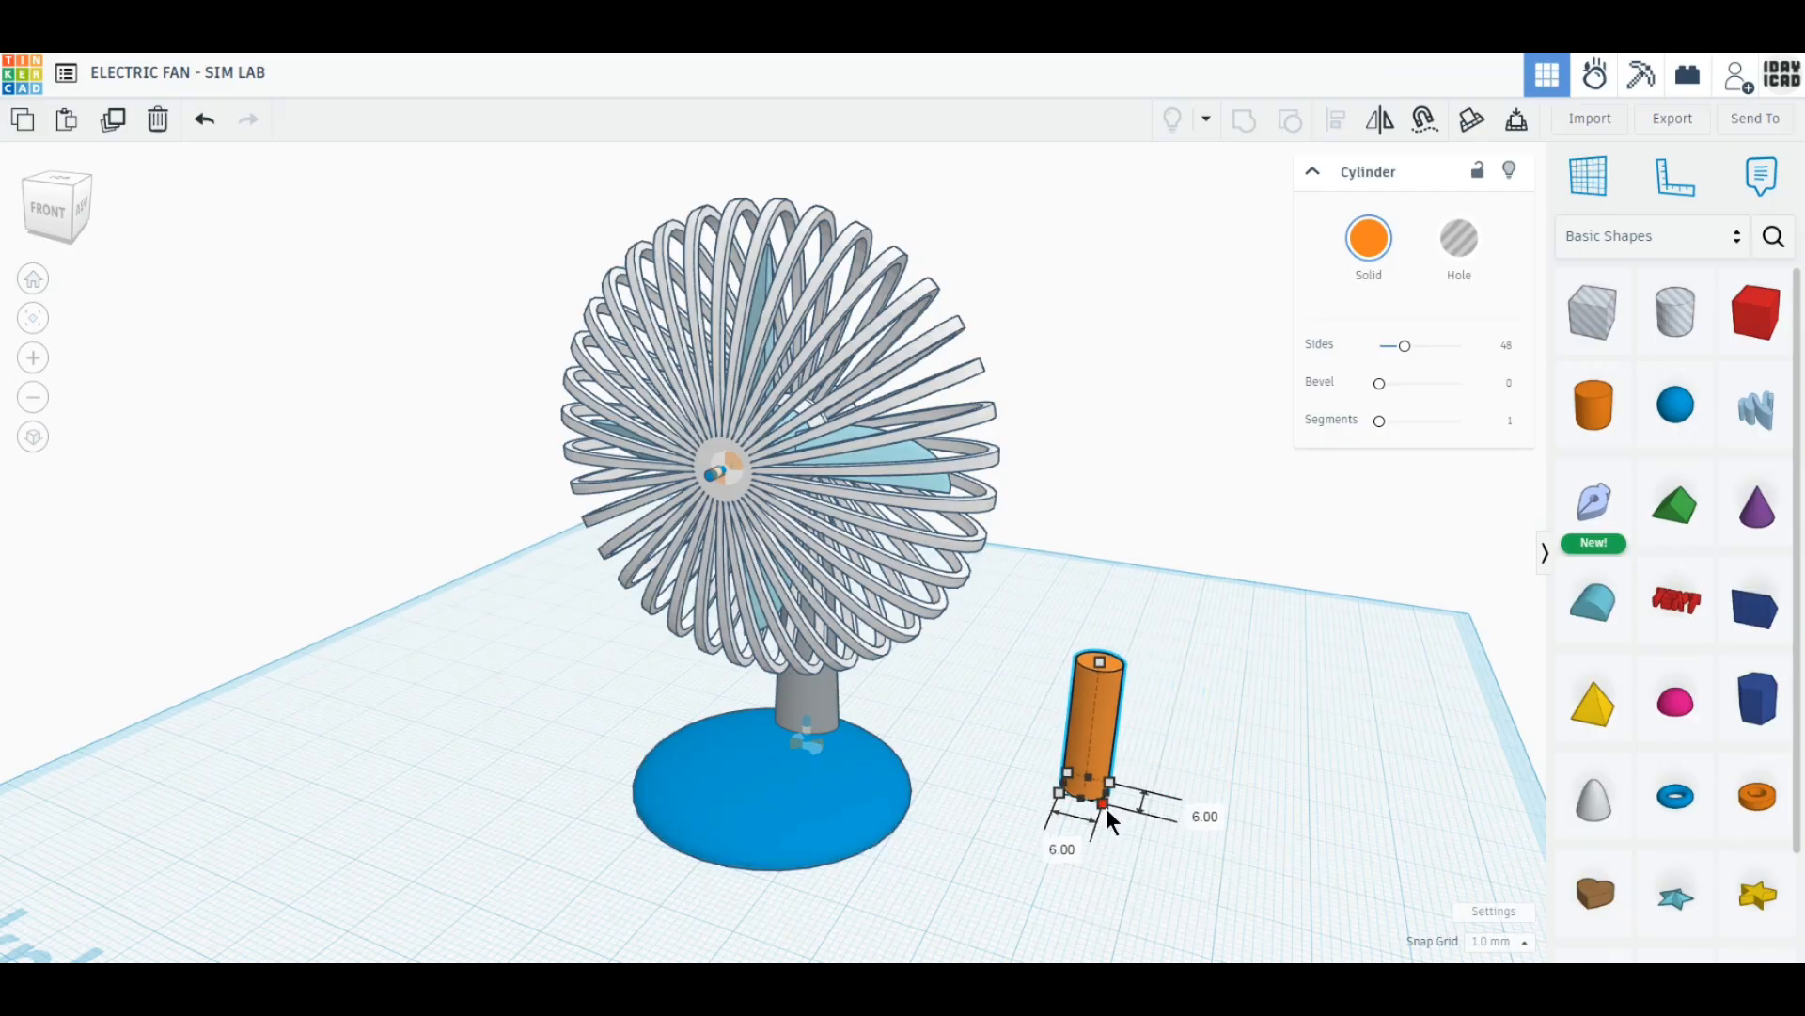
pyautogui.moveTo(1098, 663); pyautogui.dragTo(1080, 758)
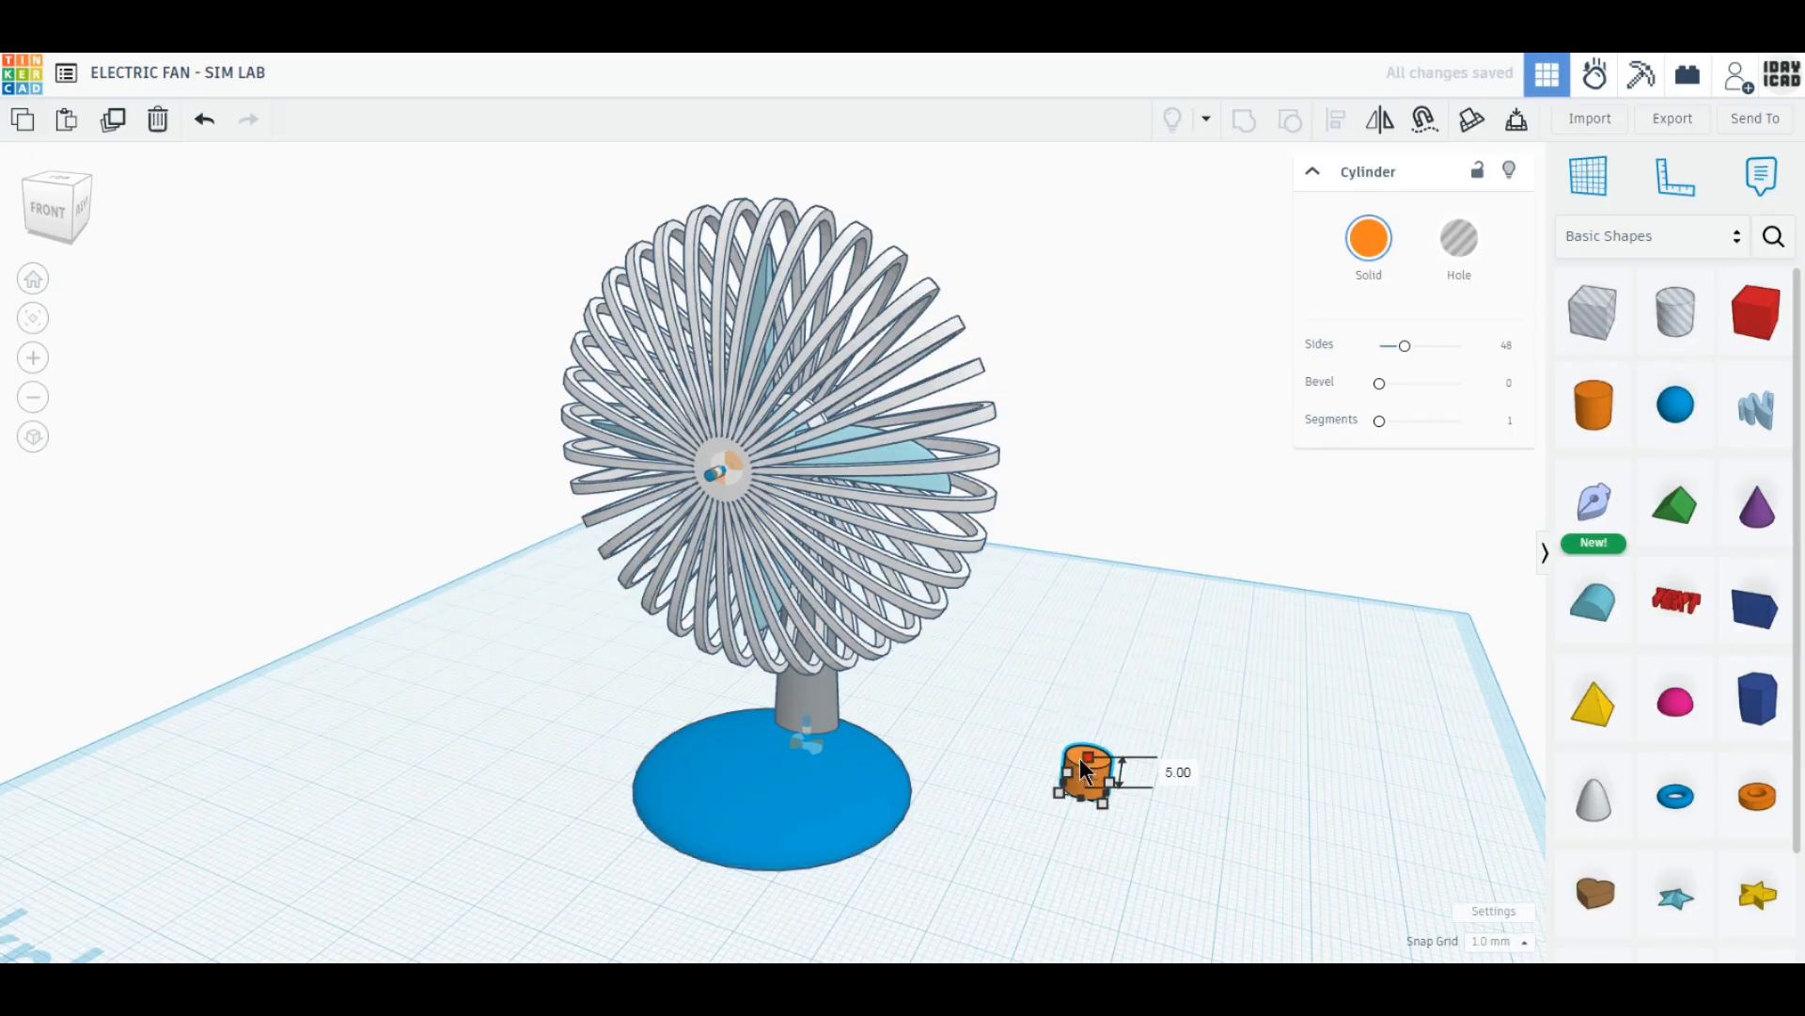
# Set the cylinder's sides to 128 and bevel to 2.5, then undo the last change to its shape.
pyautogui.moveTo(1407, 347); pyautogui.dragTo(1572, 349)
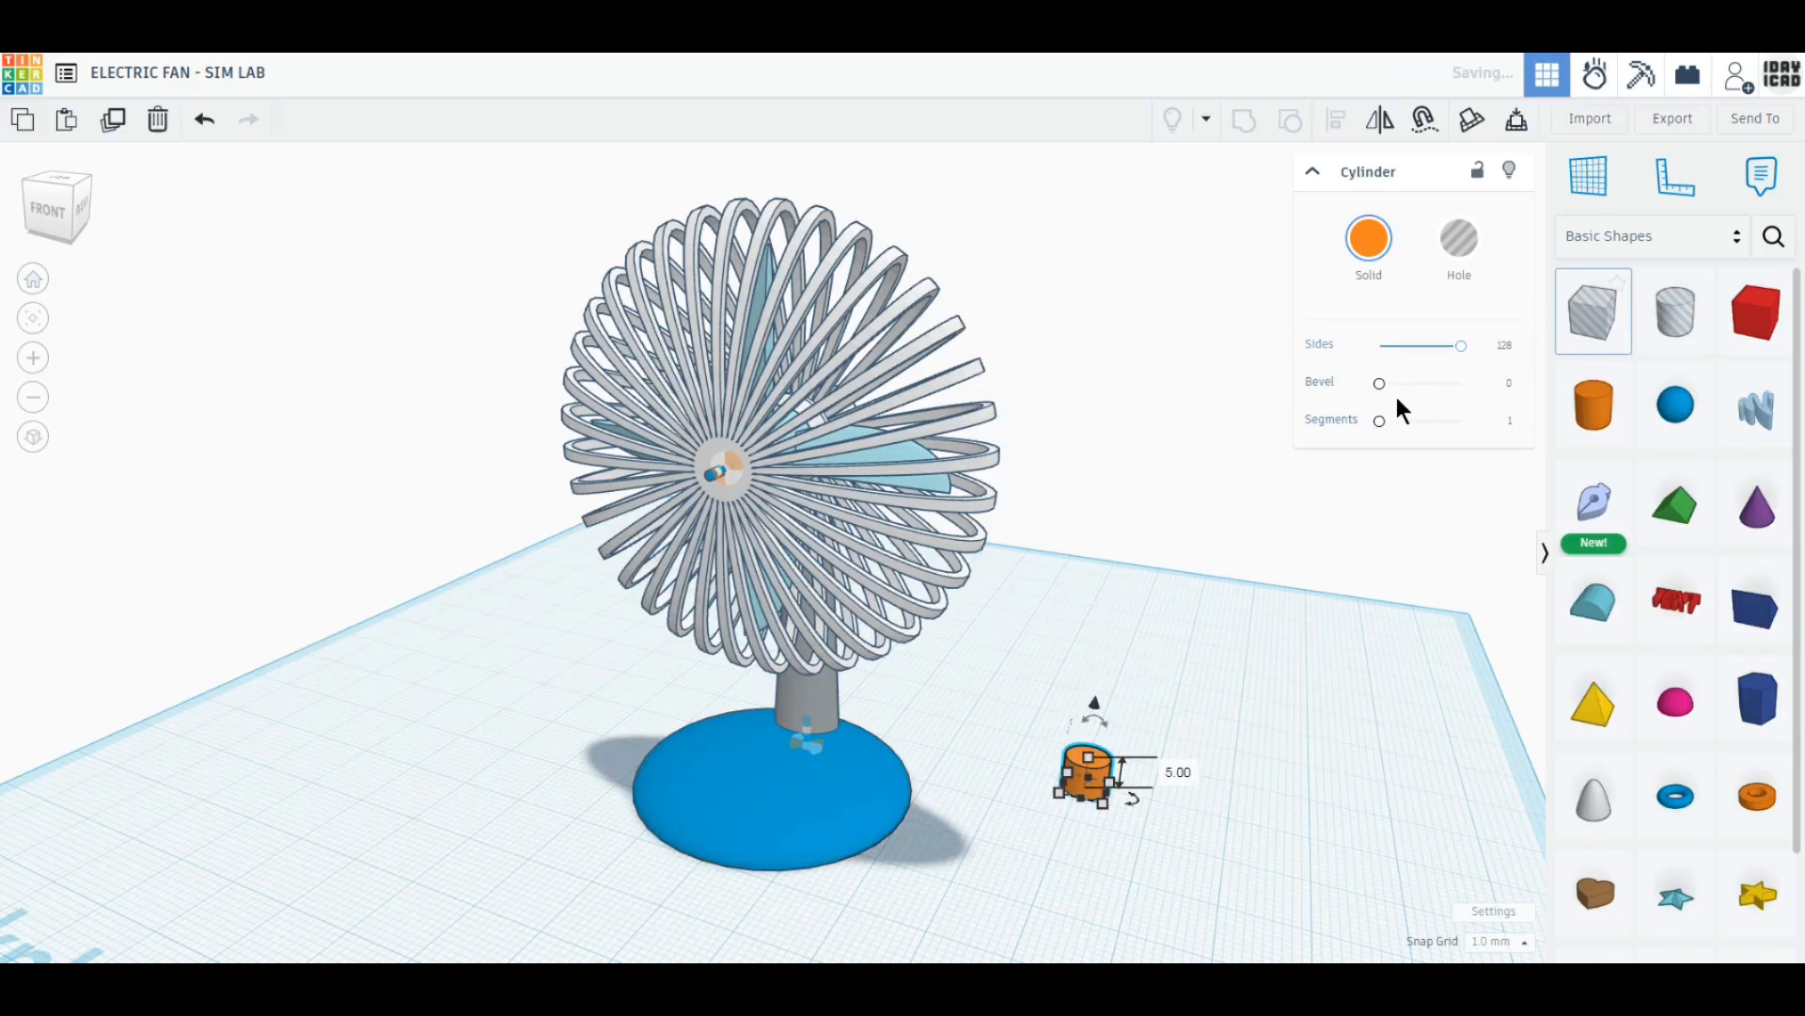
pyautogui.moveTo(1379, 383); pyautogui.dragTo(1459, 383)
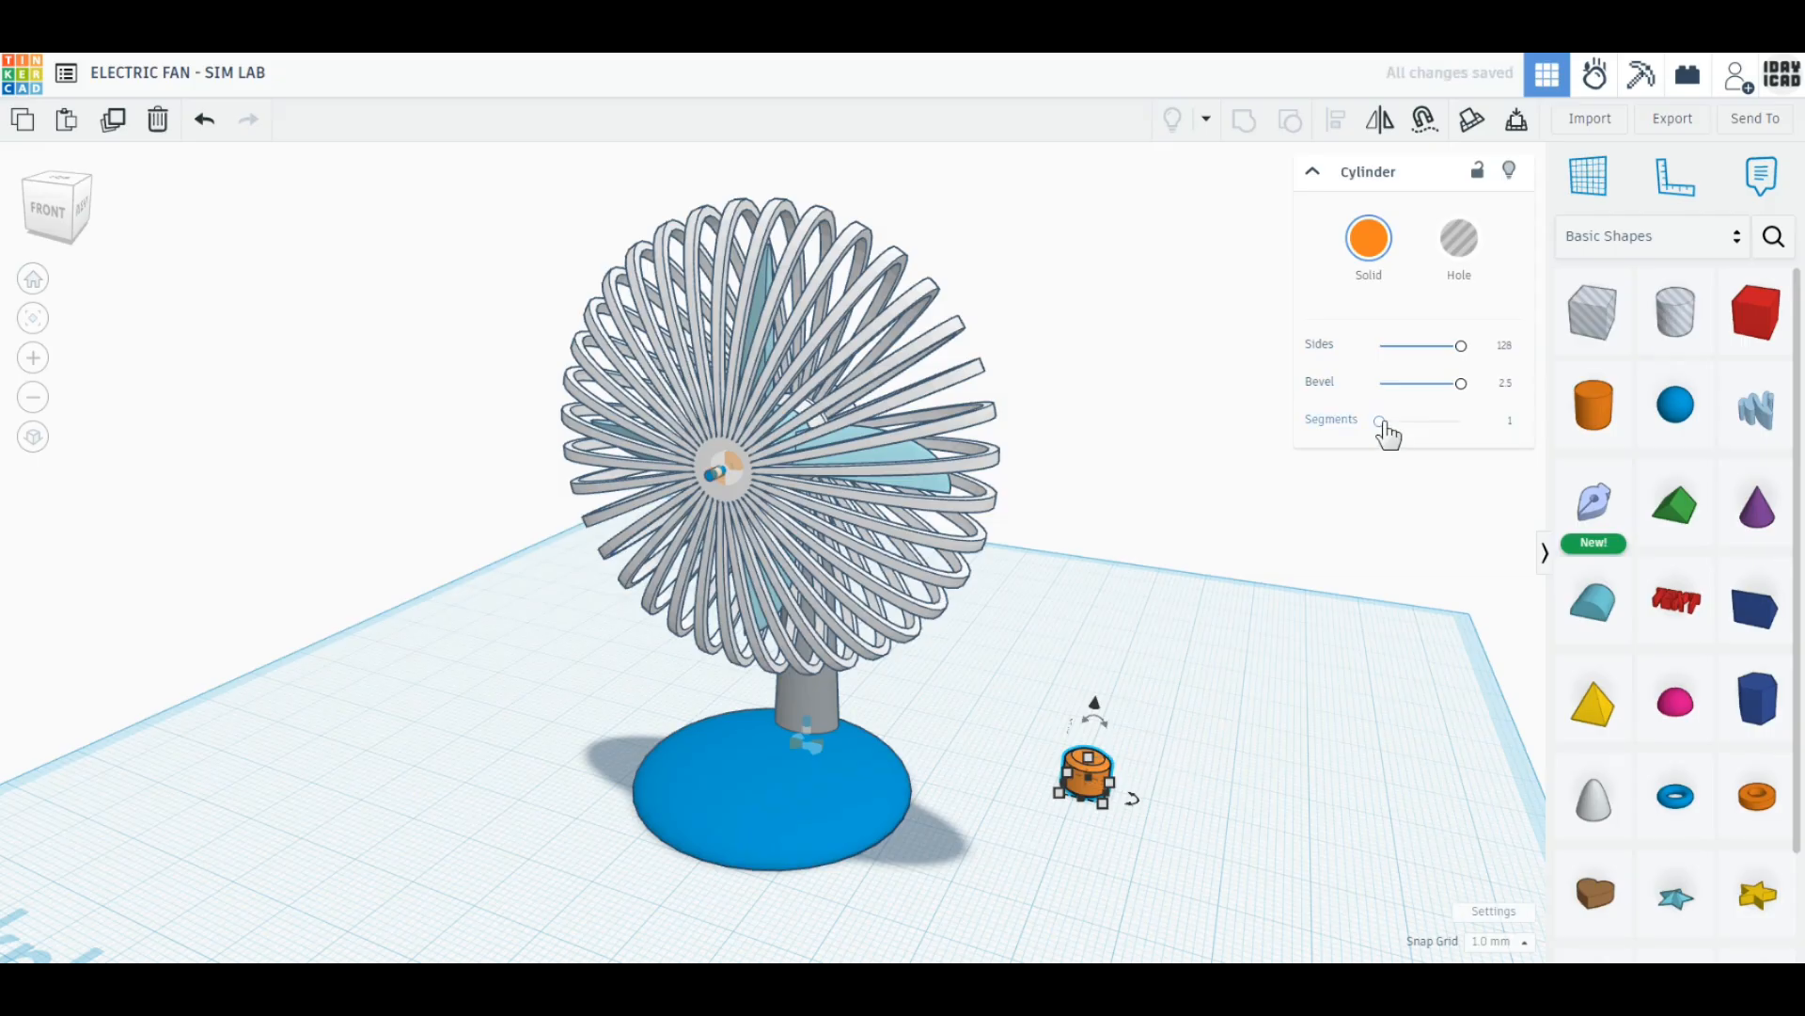
pyautogui.moveTo(490, 752); pyautogui.dragTo(500, 769, button='right')
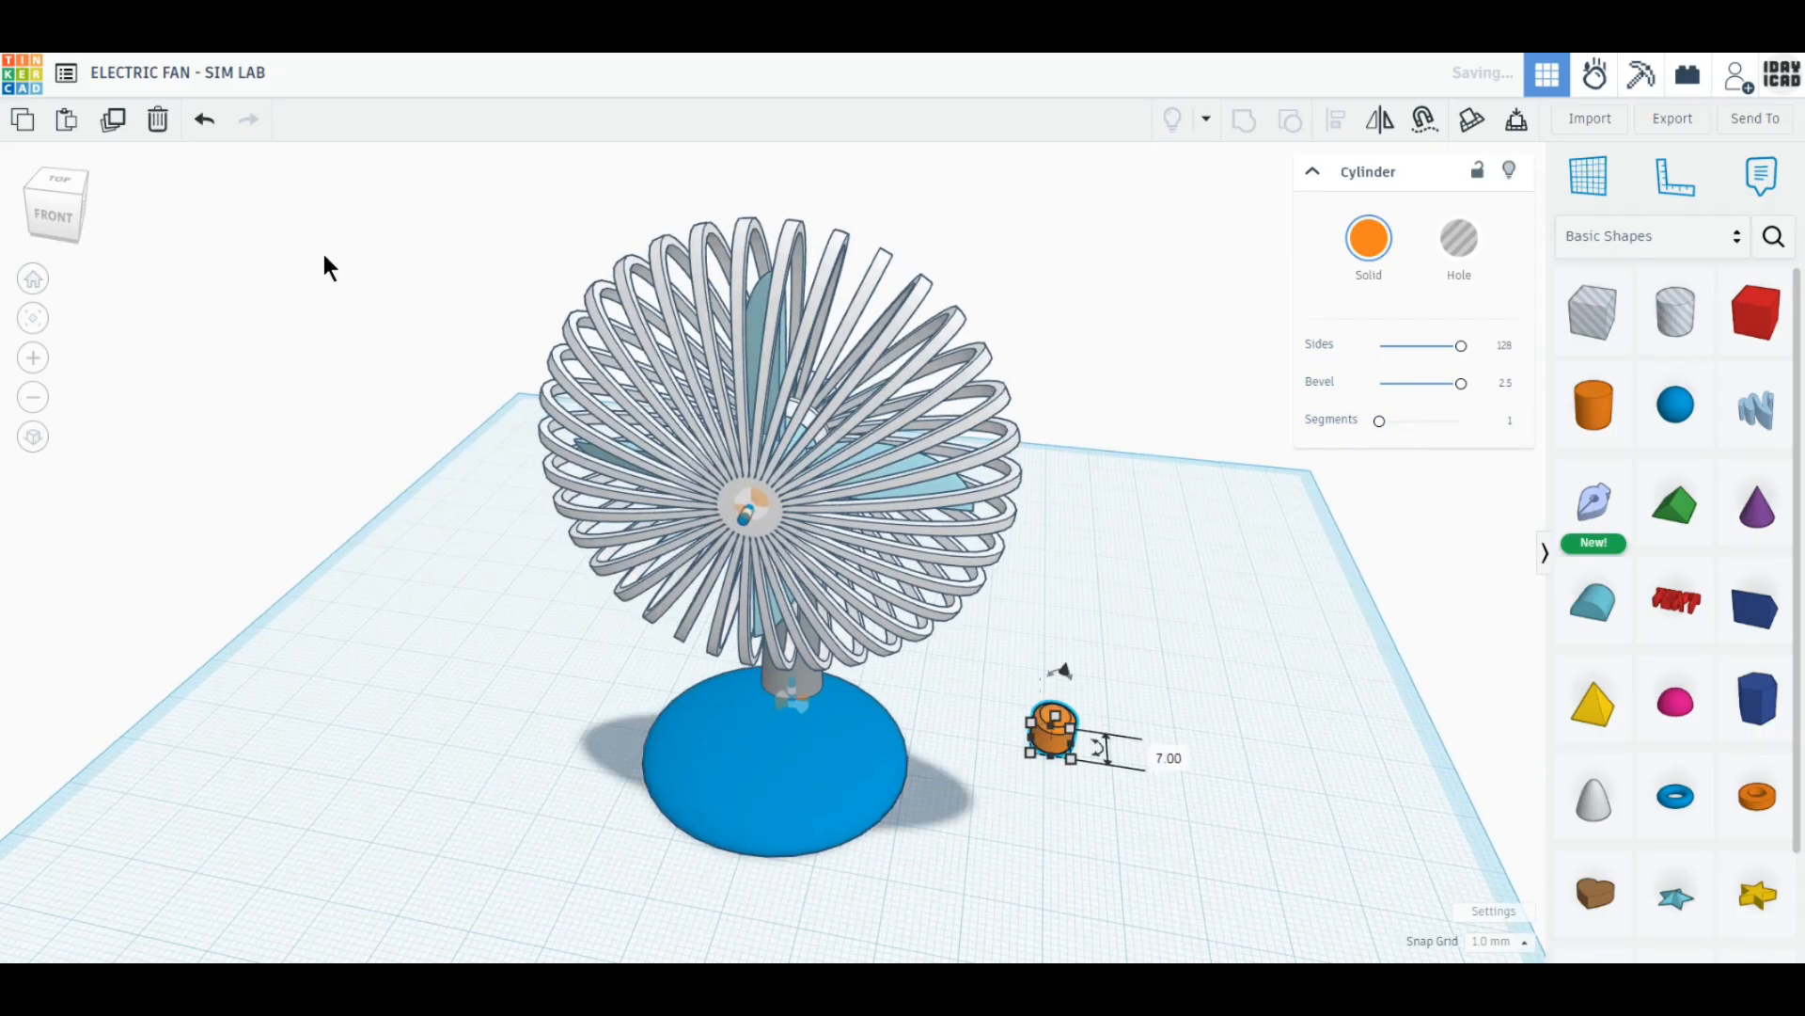
pyautogui.click(204, 119)
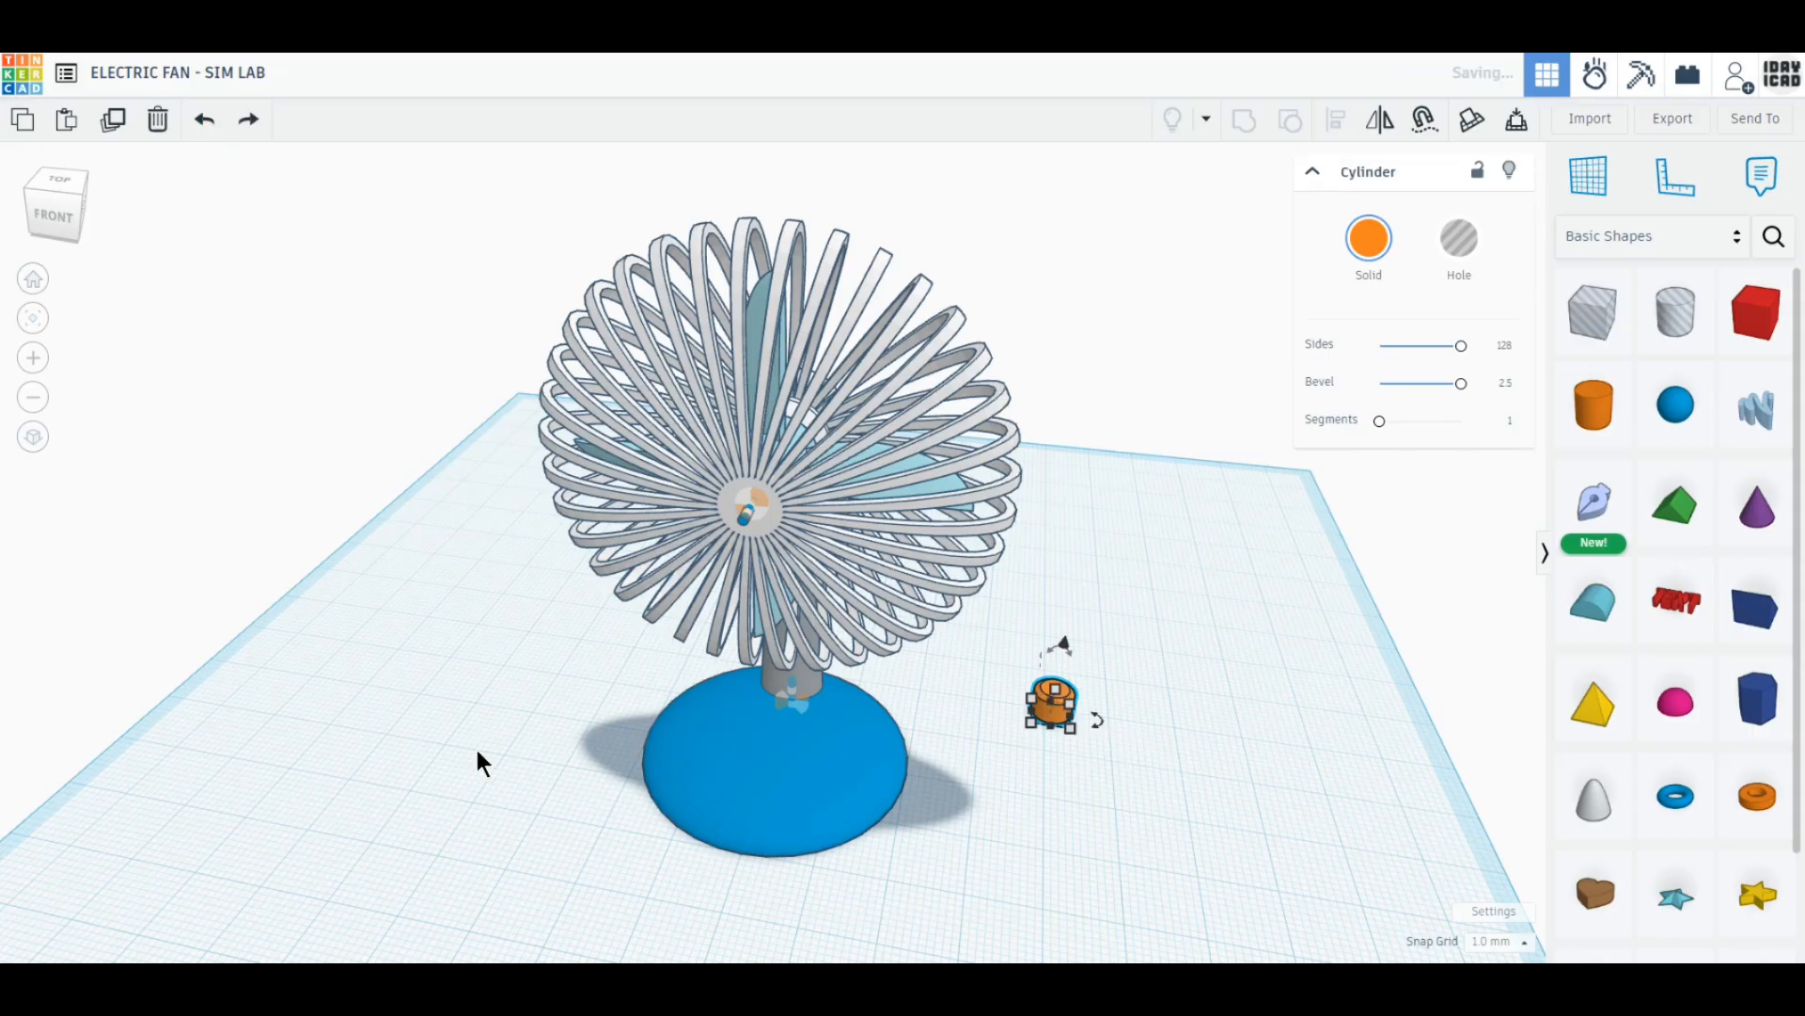
pyautogui.click(511, 817)
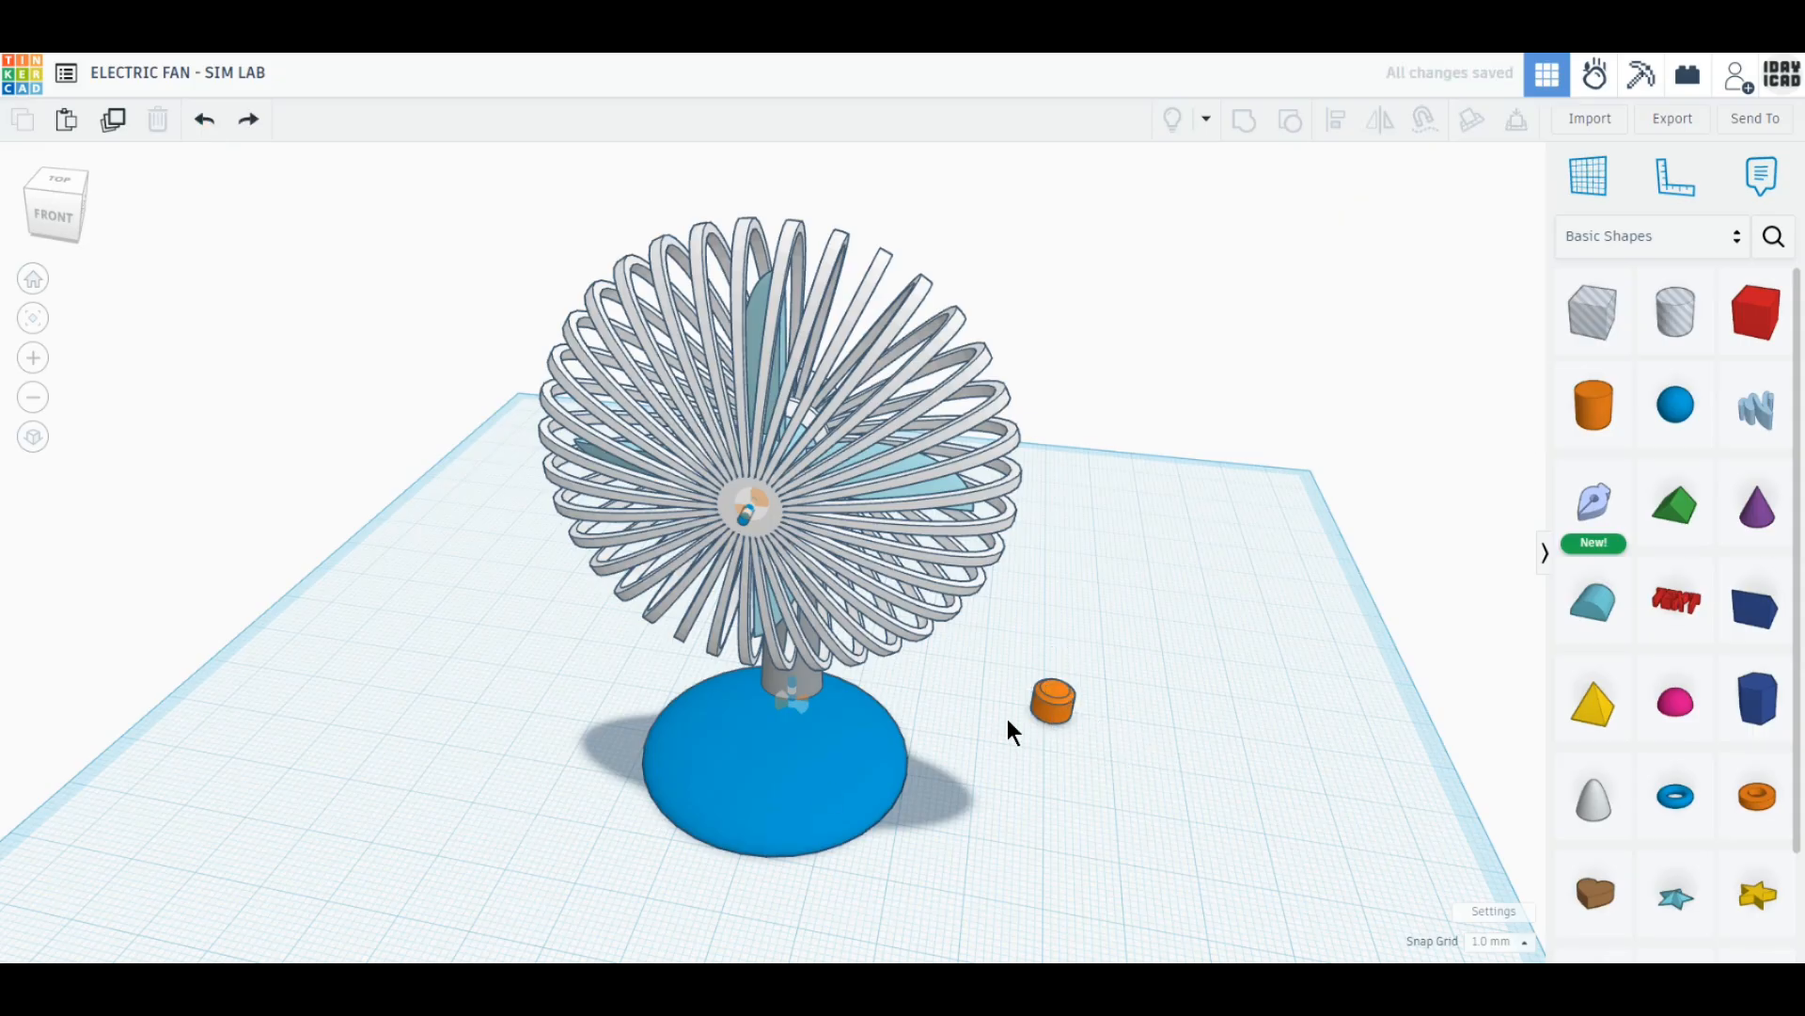
# Place the cylinder on the front of the fan's blue base as a button and make it 7 mm tall.
pyautogui.moveTo(1052, 701); pyautogui.dragTo(726, 783)
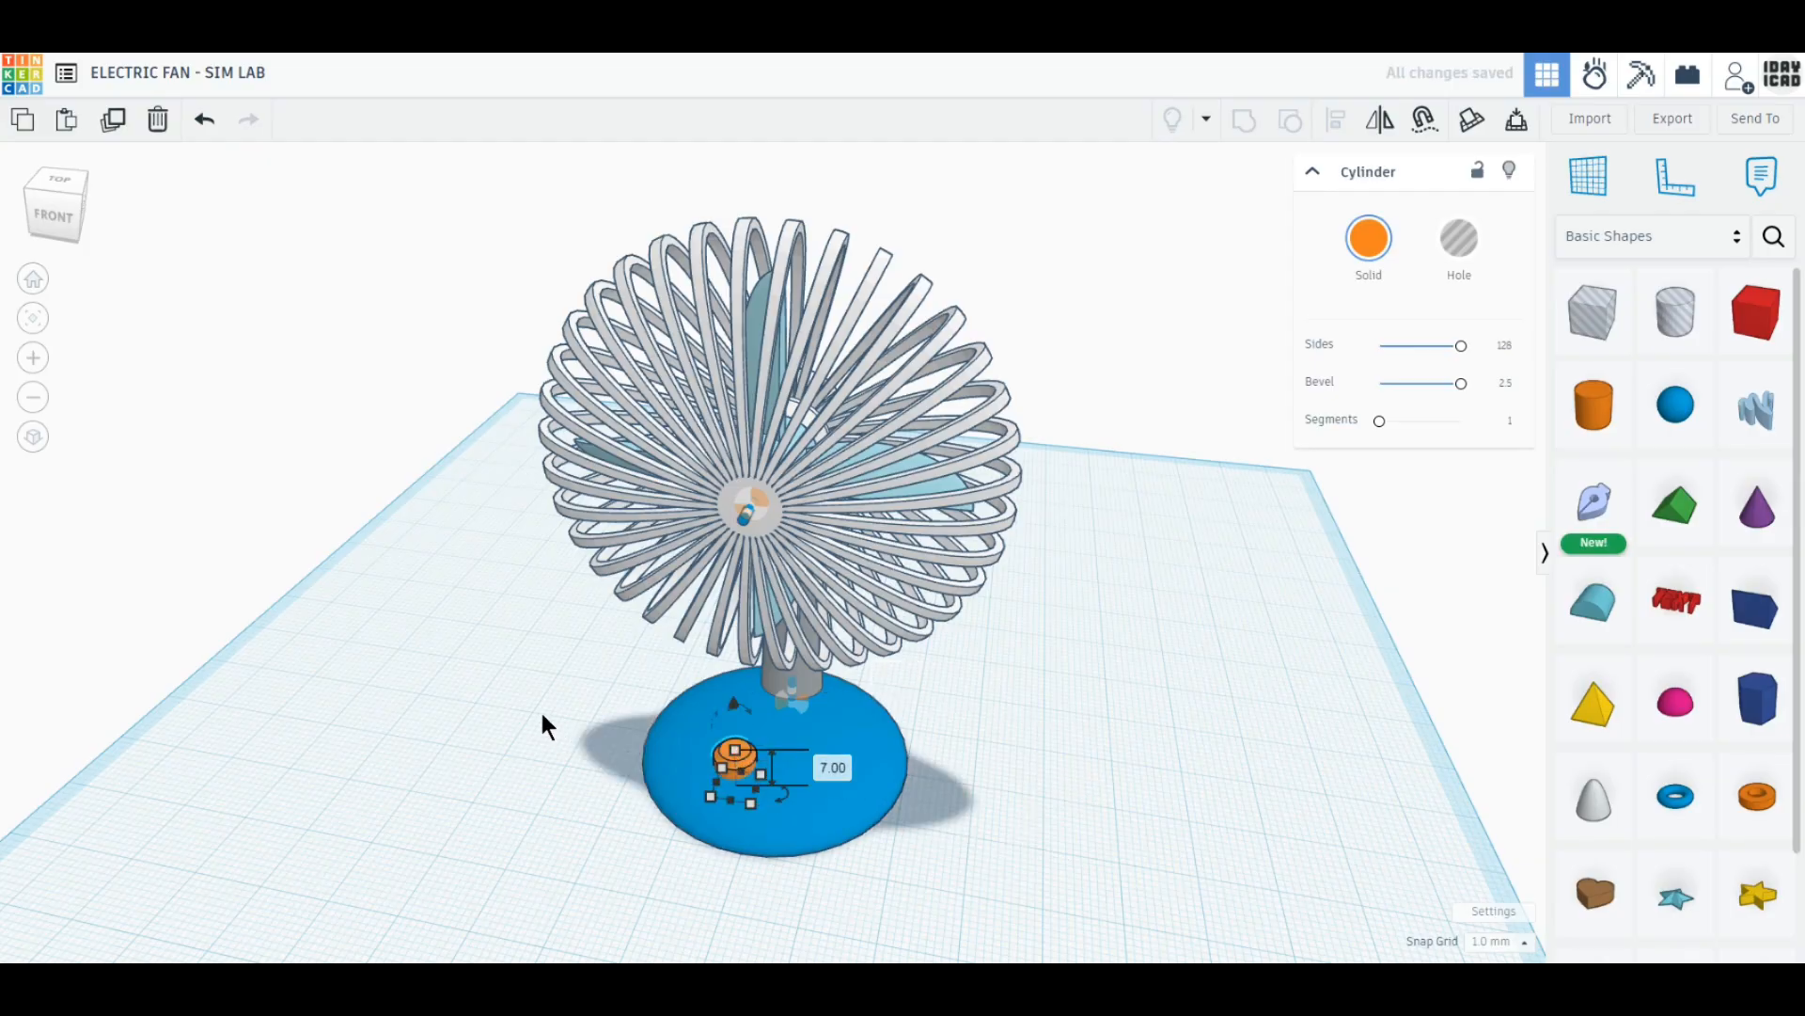
pyautogui.moveTo(508, 744); pyautogui.dragTo(551, 800, button='right')
pyautogui.scroll(2, 821, 884)
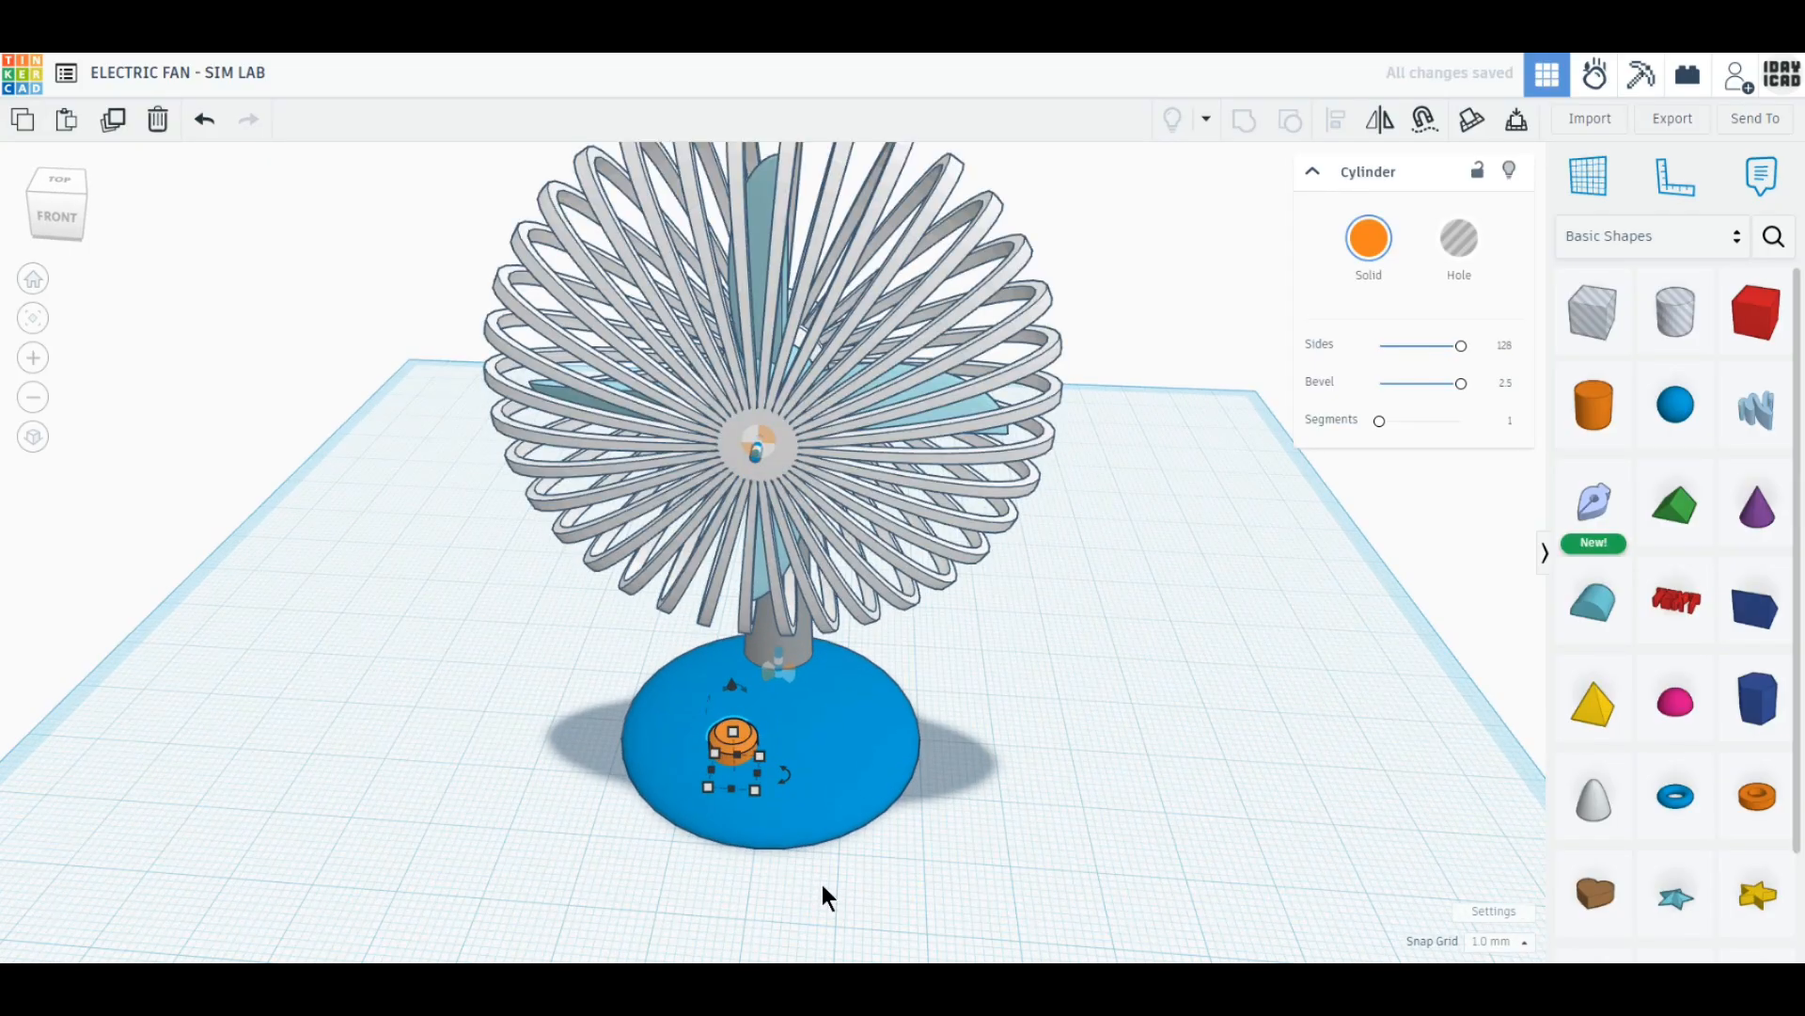
# Duplicate the button sideways and space the two buttons evenly about the centre line of the fan's base.
pyautogui.moveTo(875, 871); pyautogui.dragTo(921, 870, button='right')
pyautogui.click(56, 194)
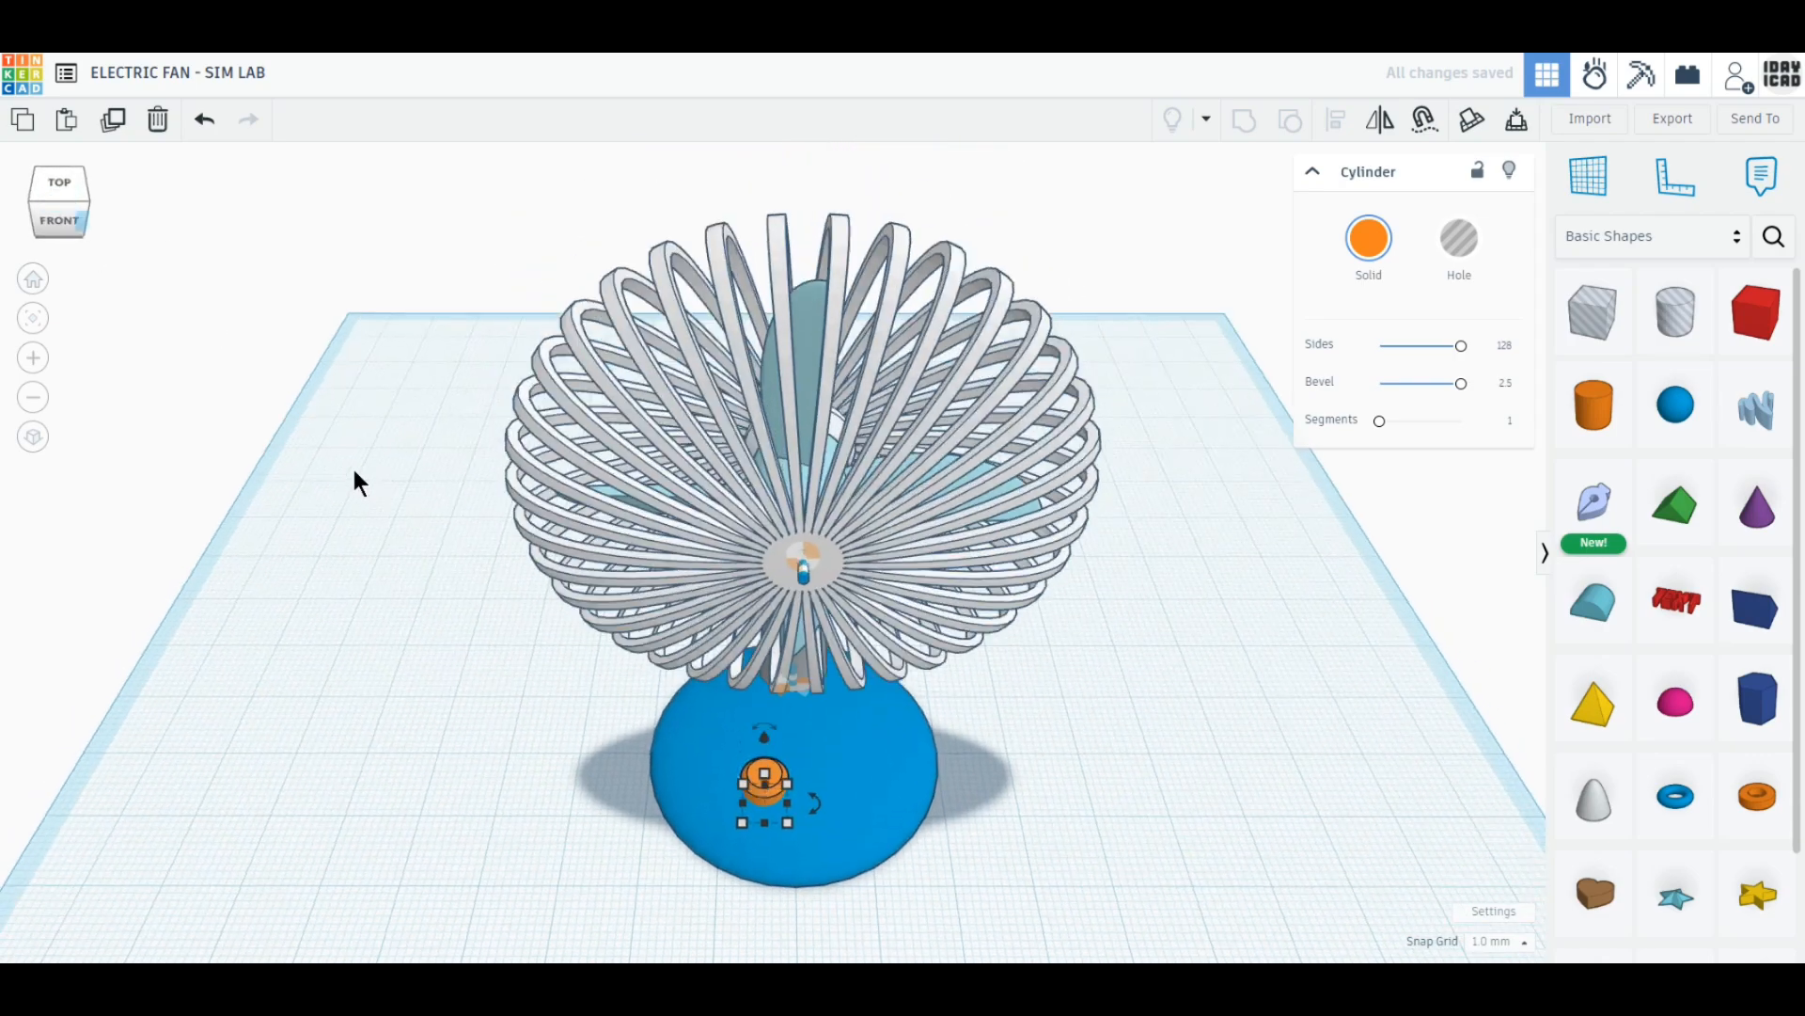
pyautogui.click(114, 123)
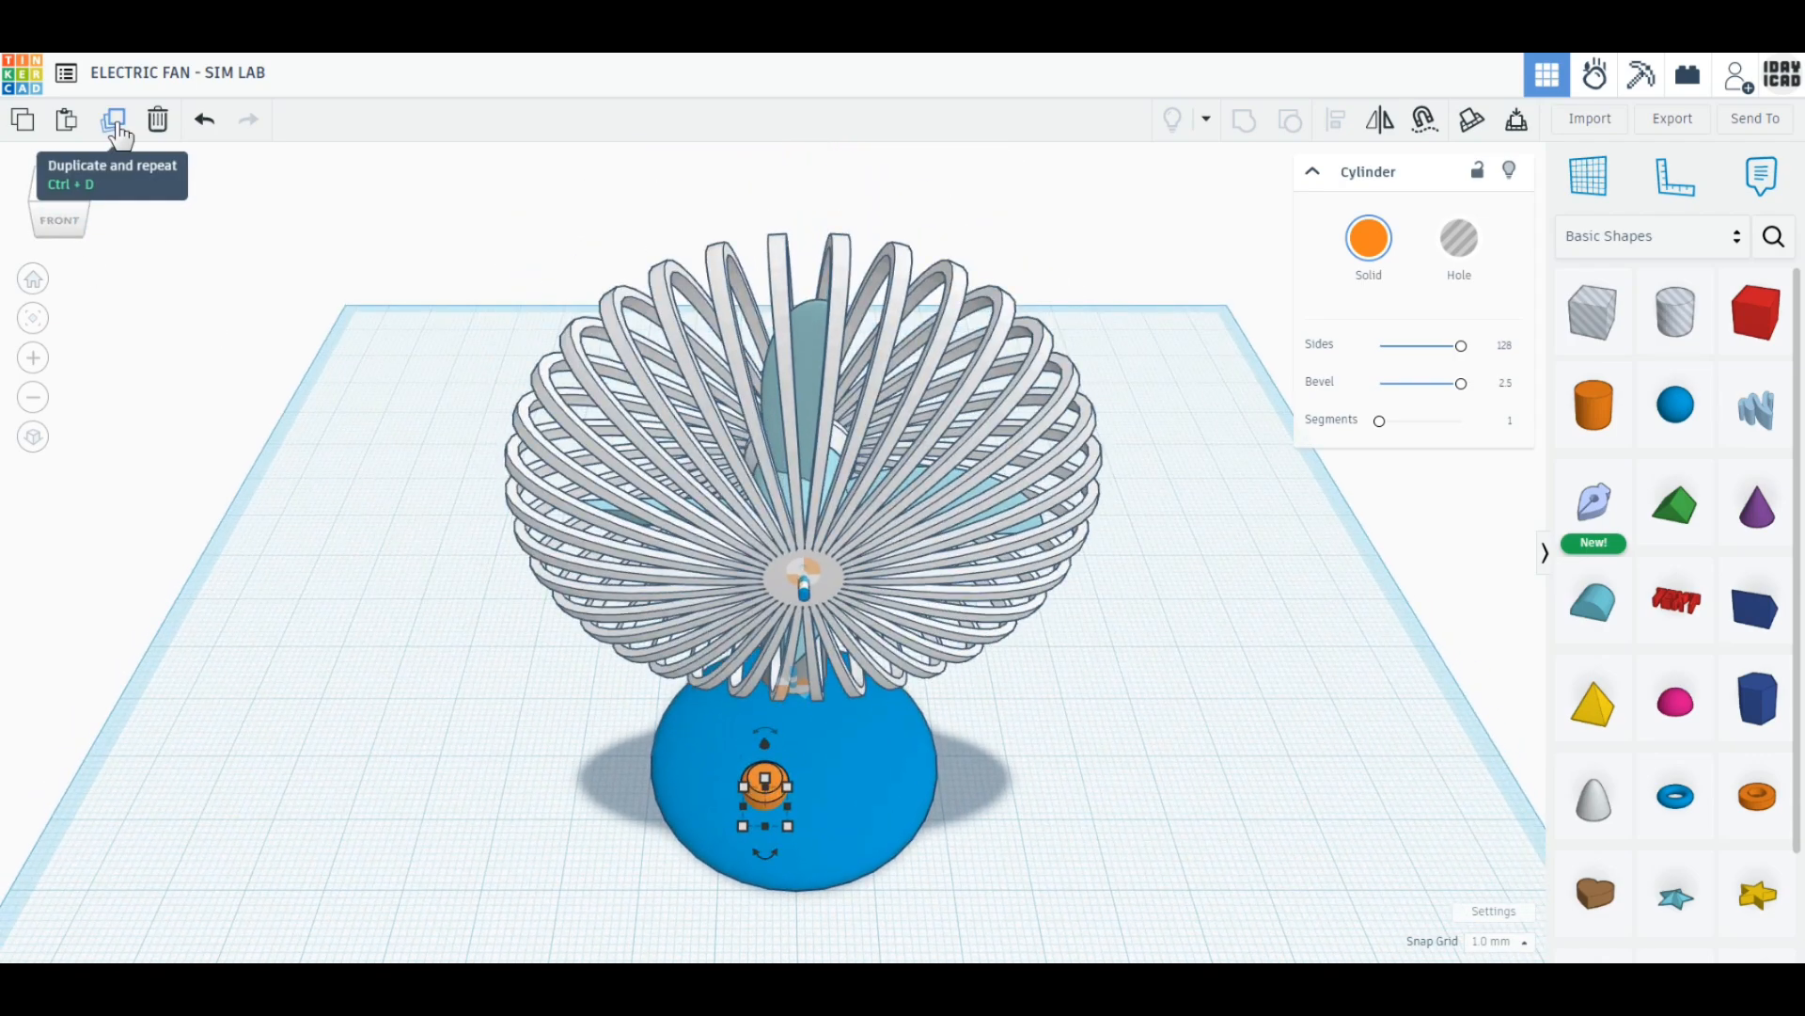
pyautogui.moveTo(779, 788); pyautogui.dragTo(847, 786)
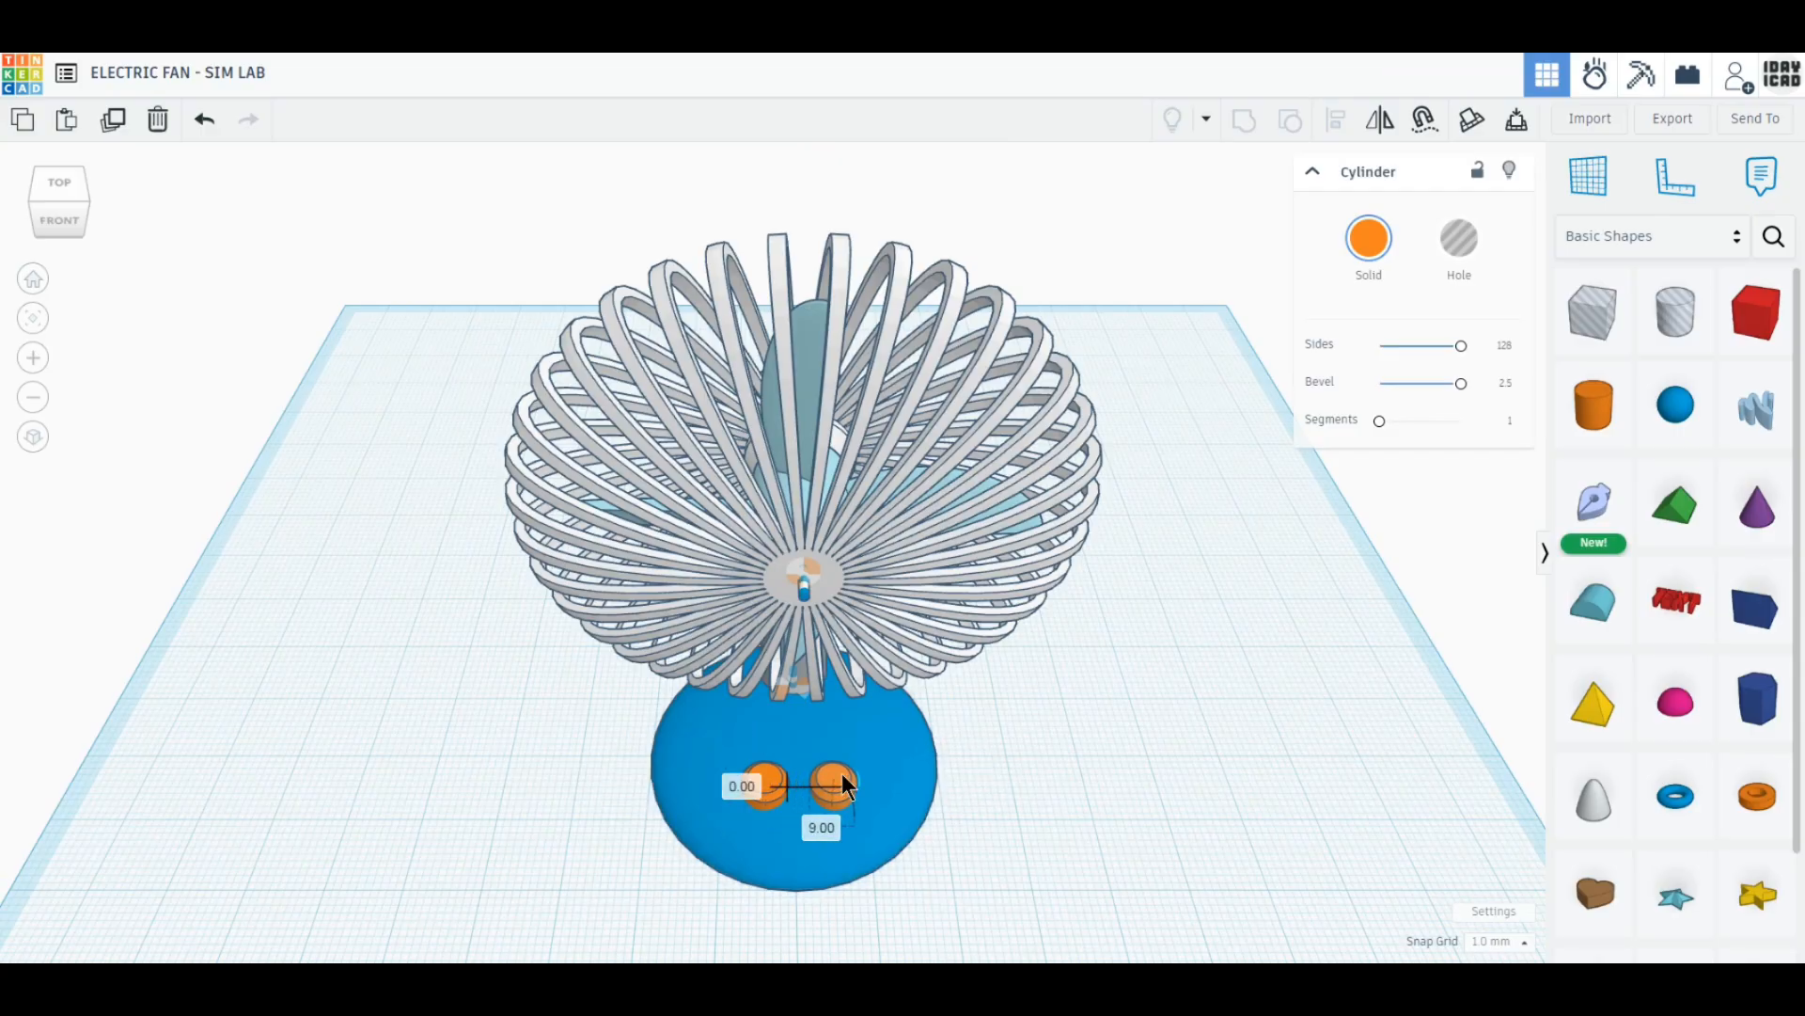
pyautogui.moveTo(854, 784); pyautogui.dragTo(752, 786)
# Select both buttons on the fan's base and colour them white.
pyautogui.keyDown('shift'); pyautogui.click(858, 789); pyautogui.keyUp('shift')
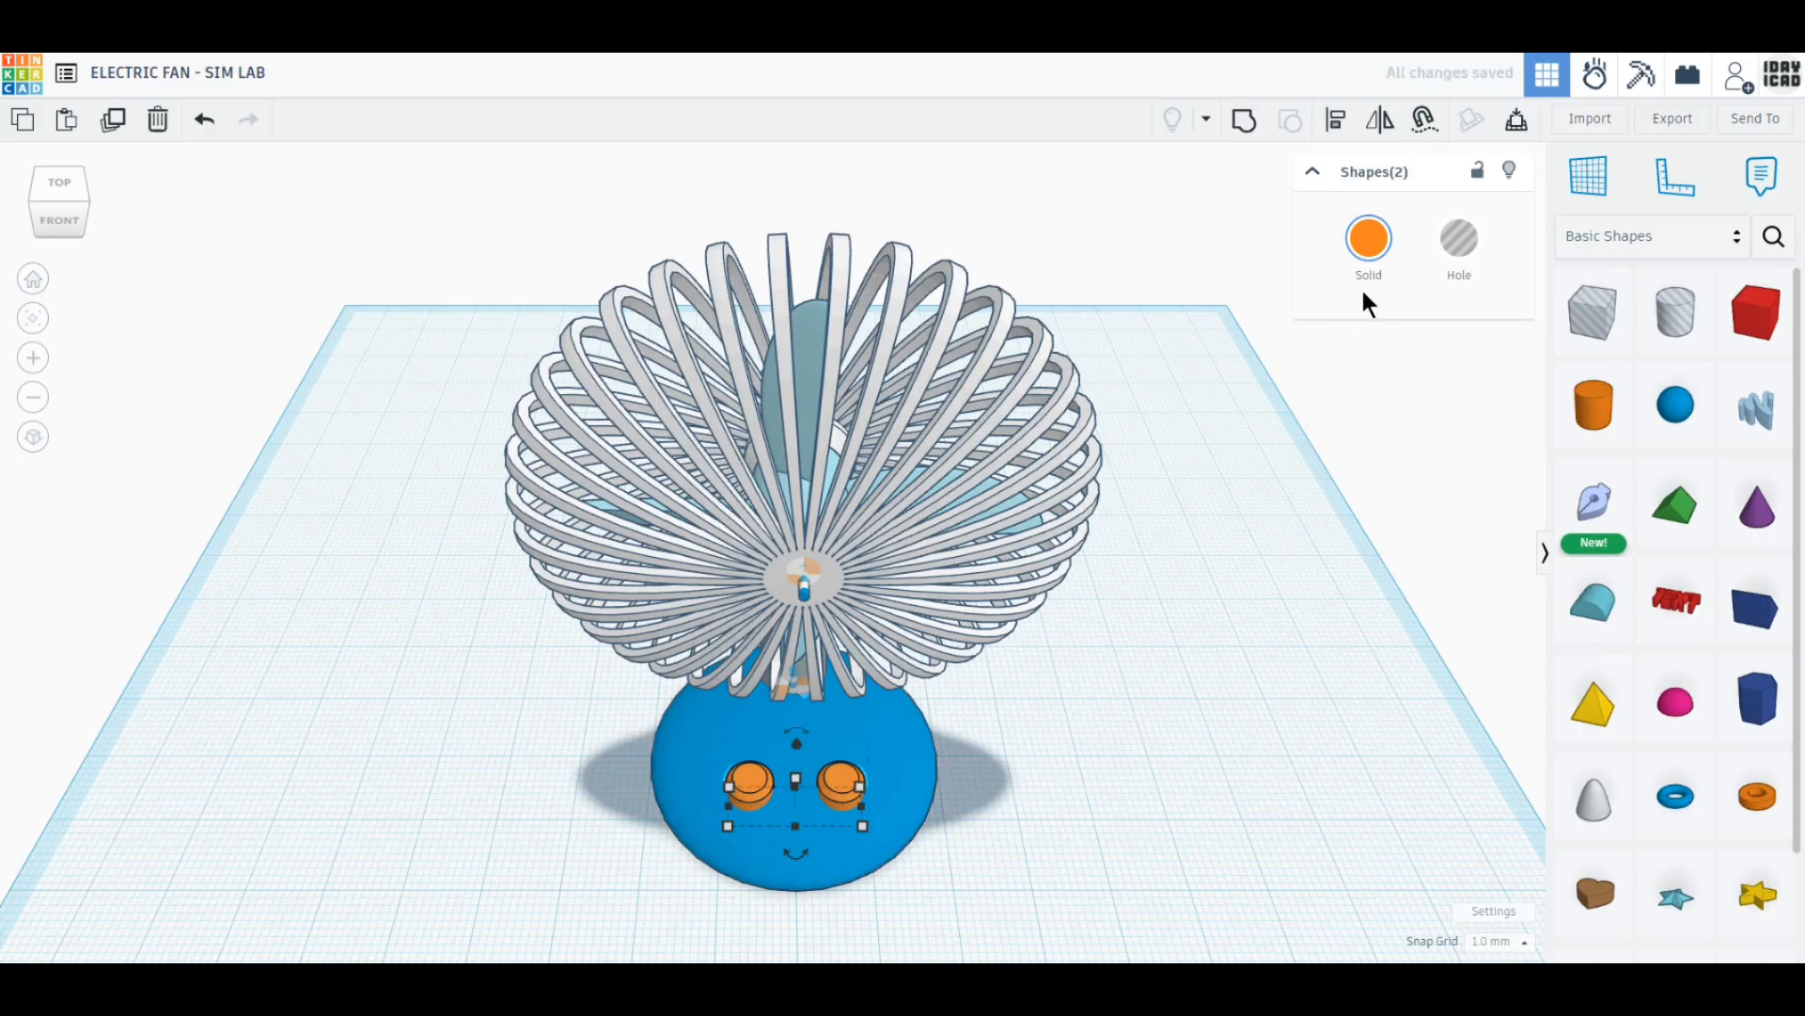
pyautogui.click(1371, 240)
pyautogui.click(1538, 398)
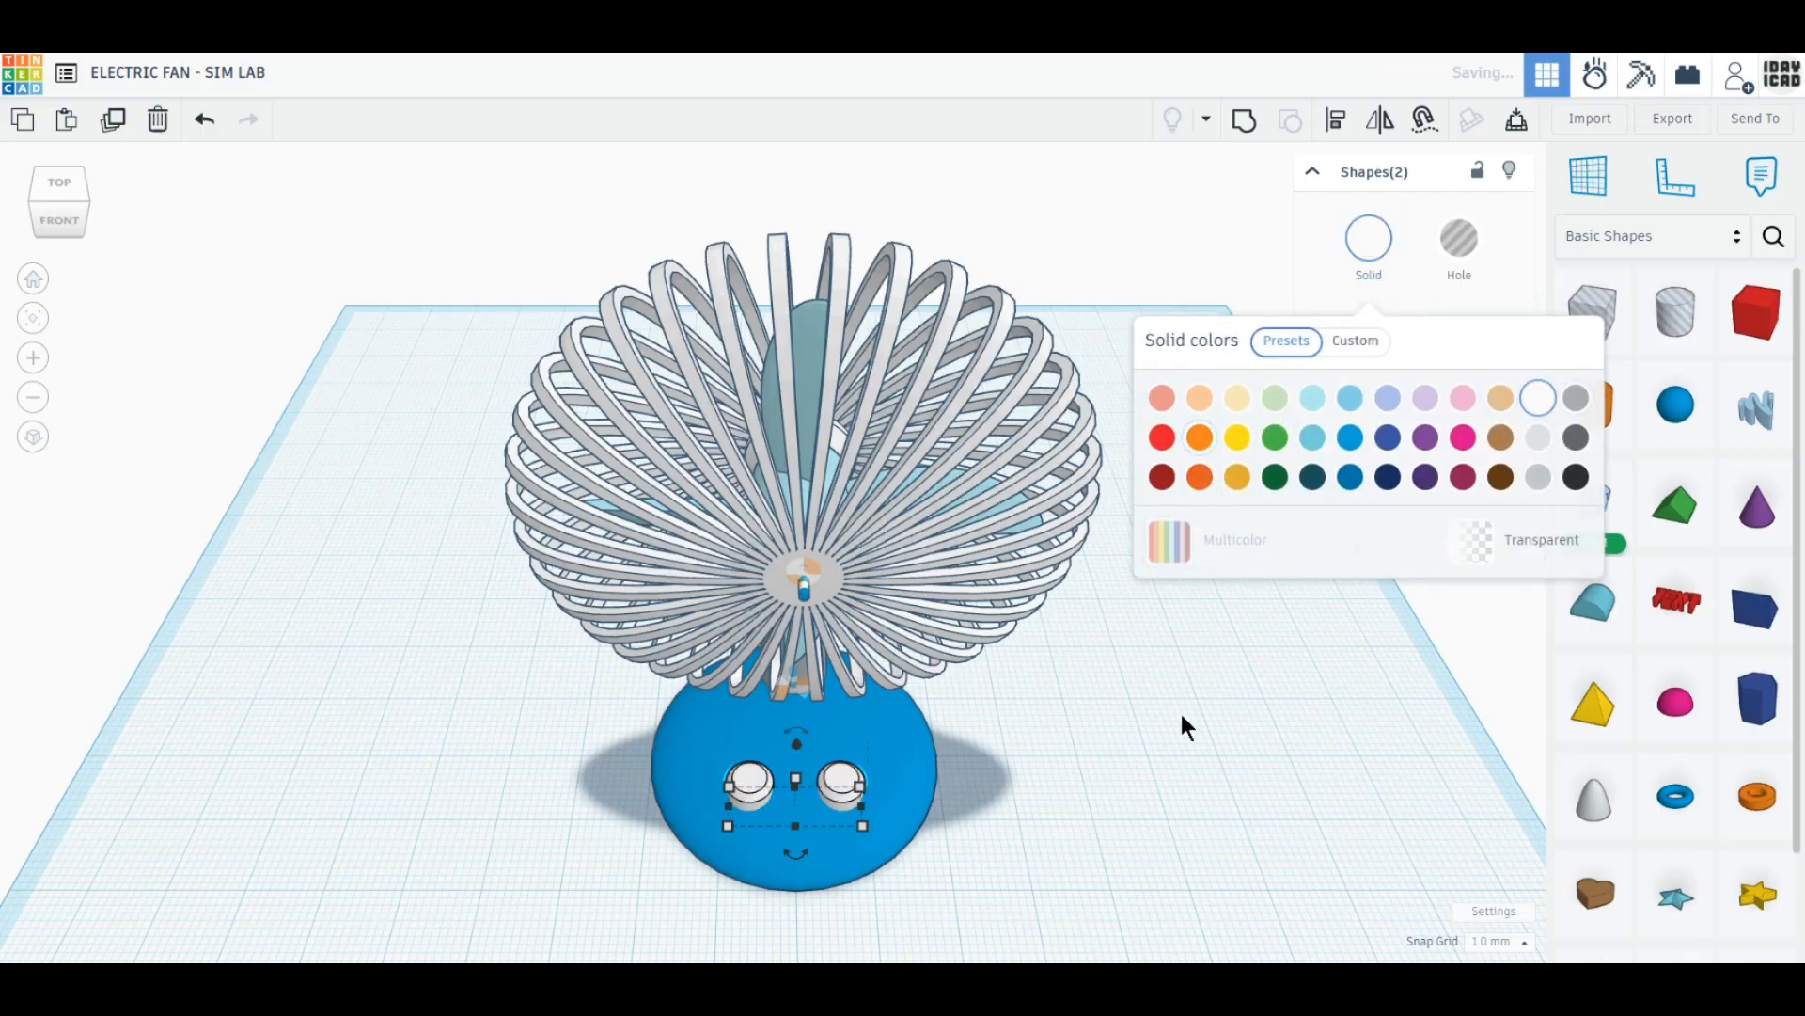
pyautogui.moveTo(1187, 727); pyautogui.dragTo(1196, 644, button='right')
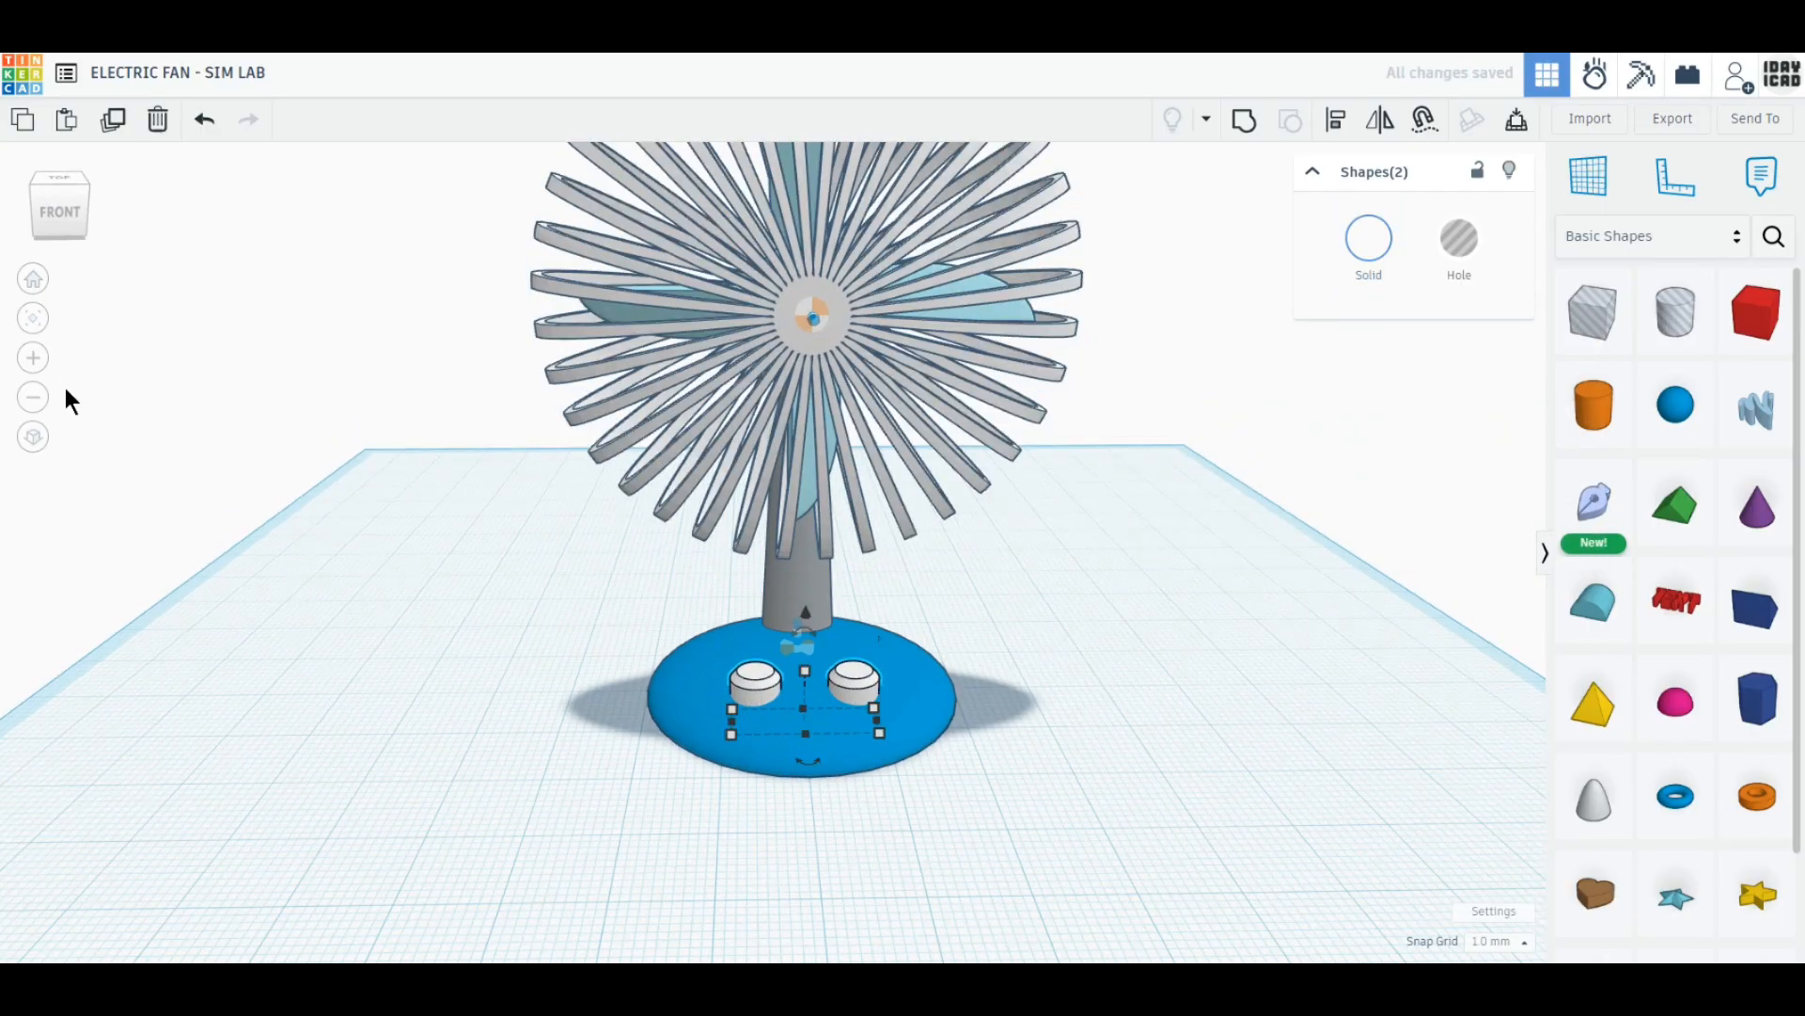
# Deselect the two buttons on the fan's base and open the design in Sim Lab.
pyautogui.click(62, 222)
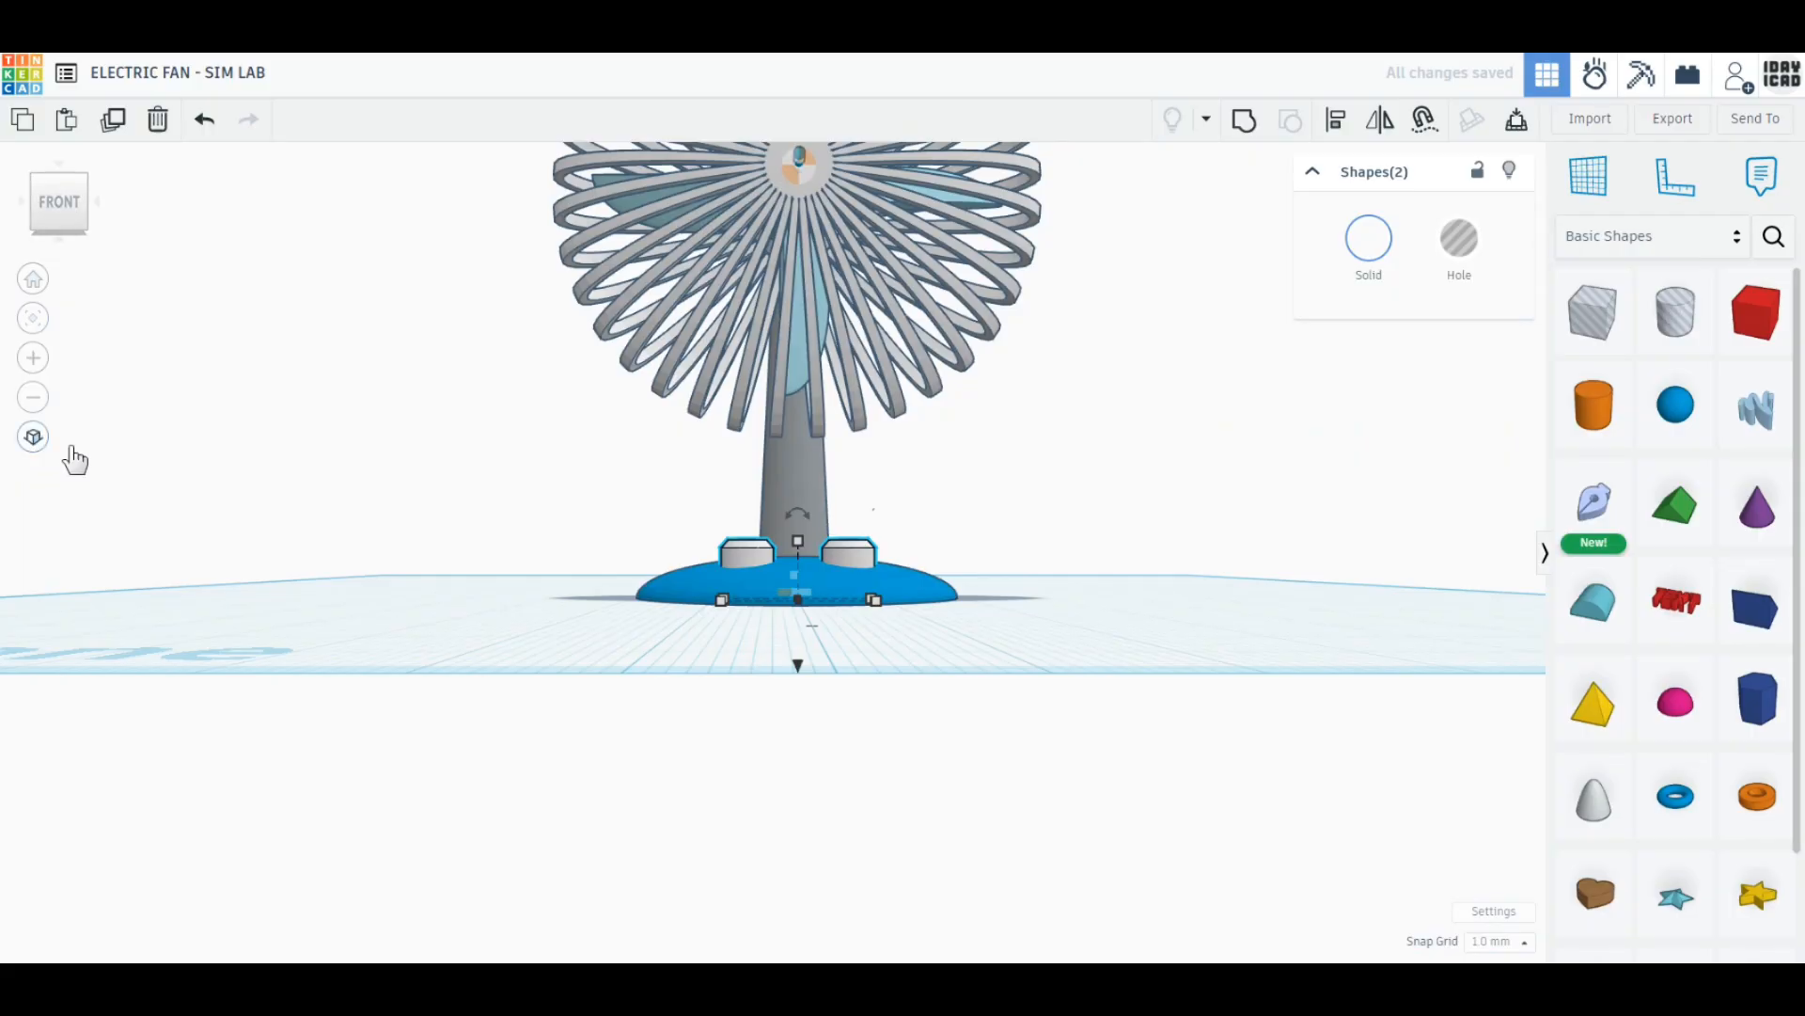
pyautogui.click(33, 436)
pyautogui.moveTo(375, 532); pyautogui.dragTo(242, 605, button='right')
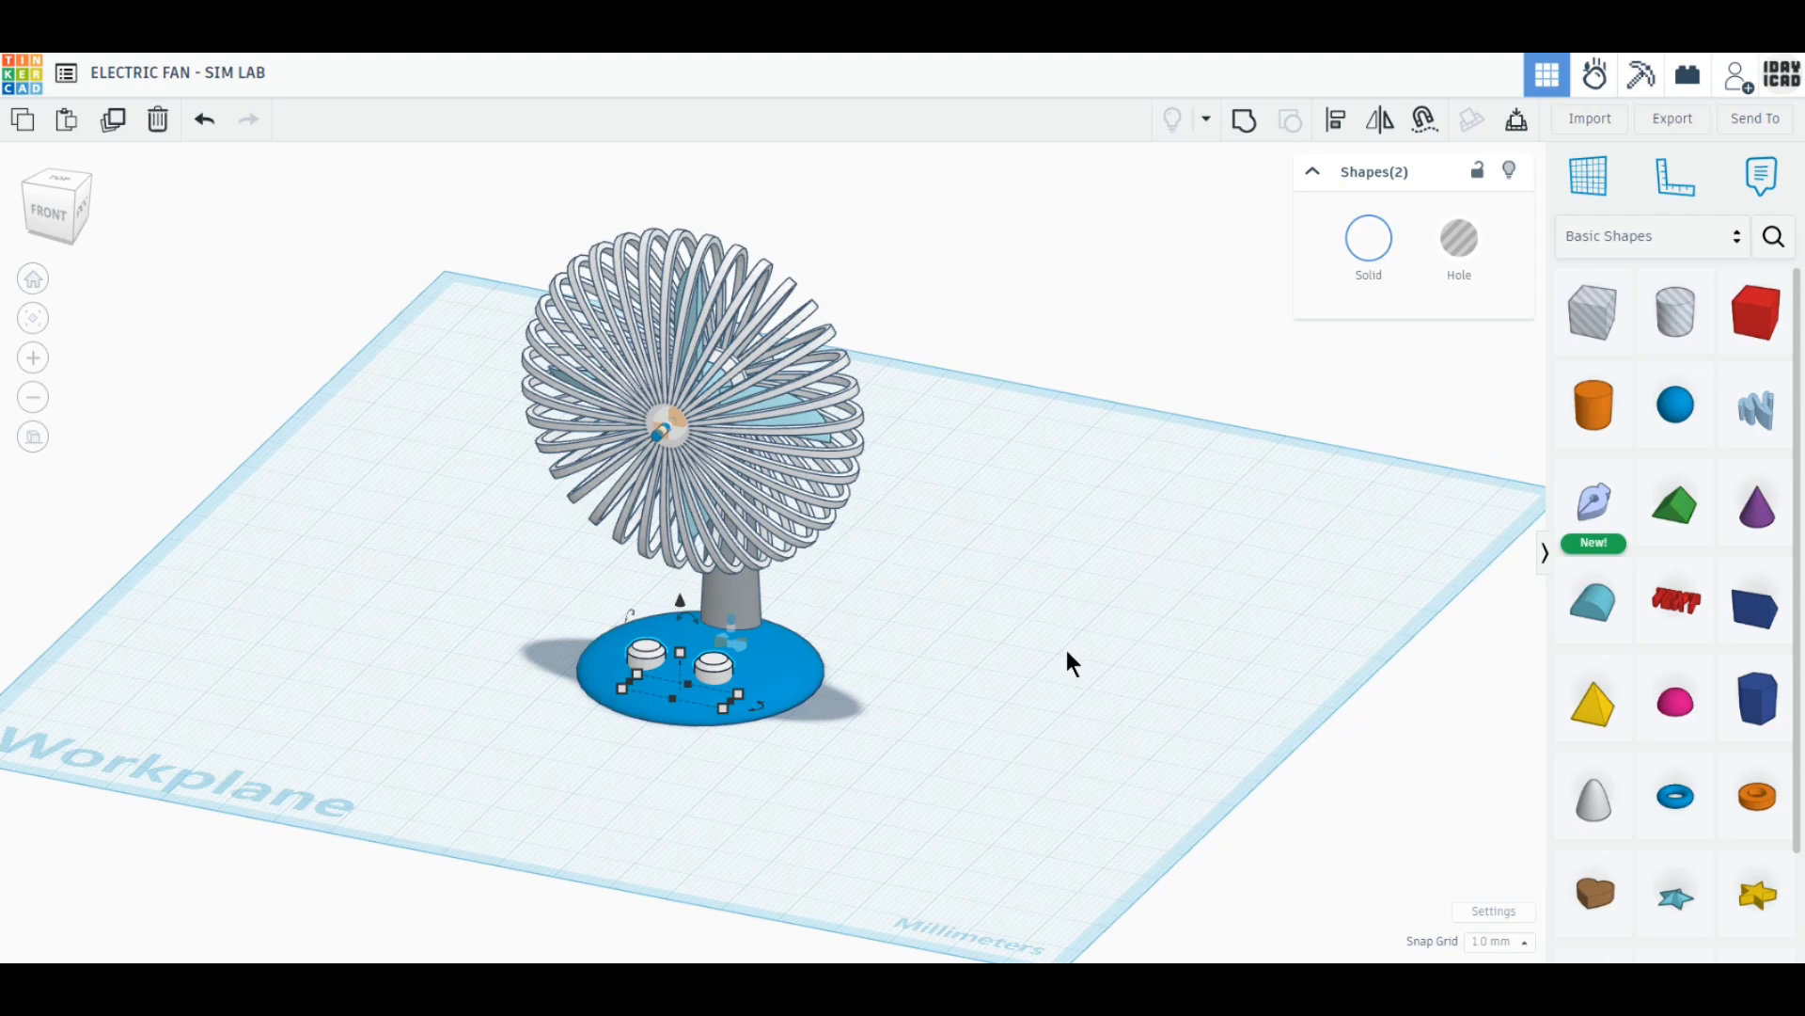
pyautogui.click(1068, 661)
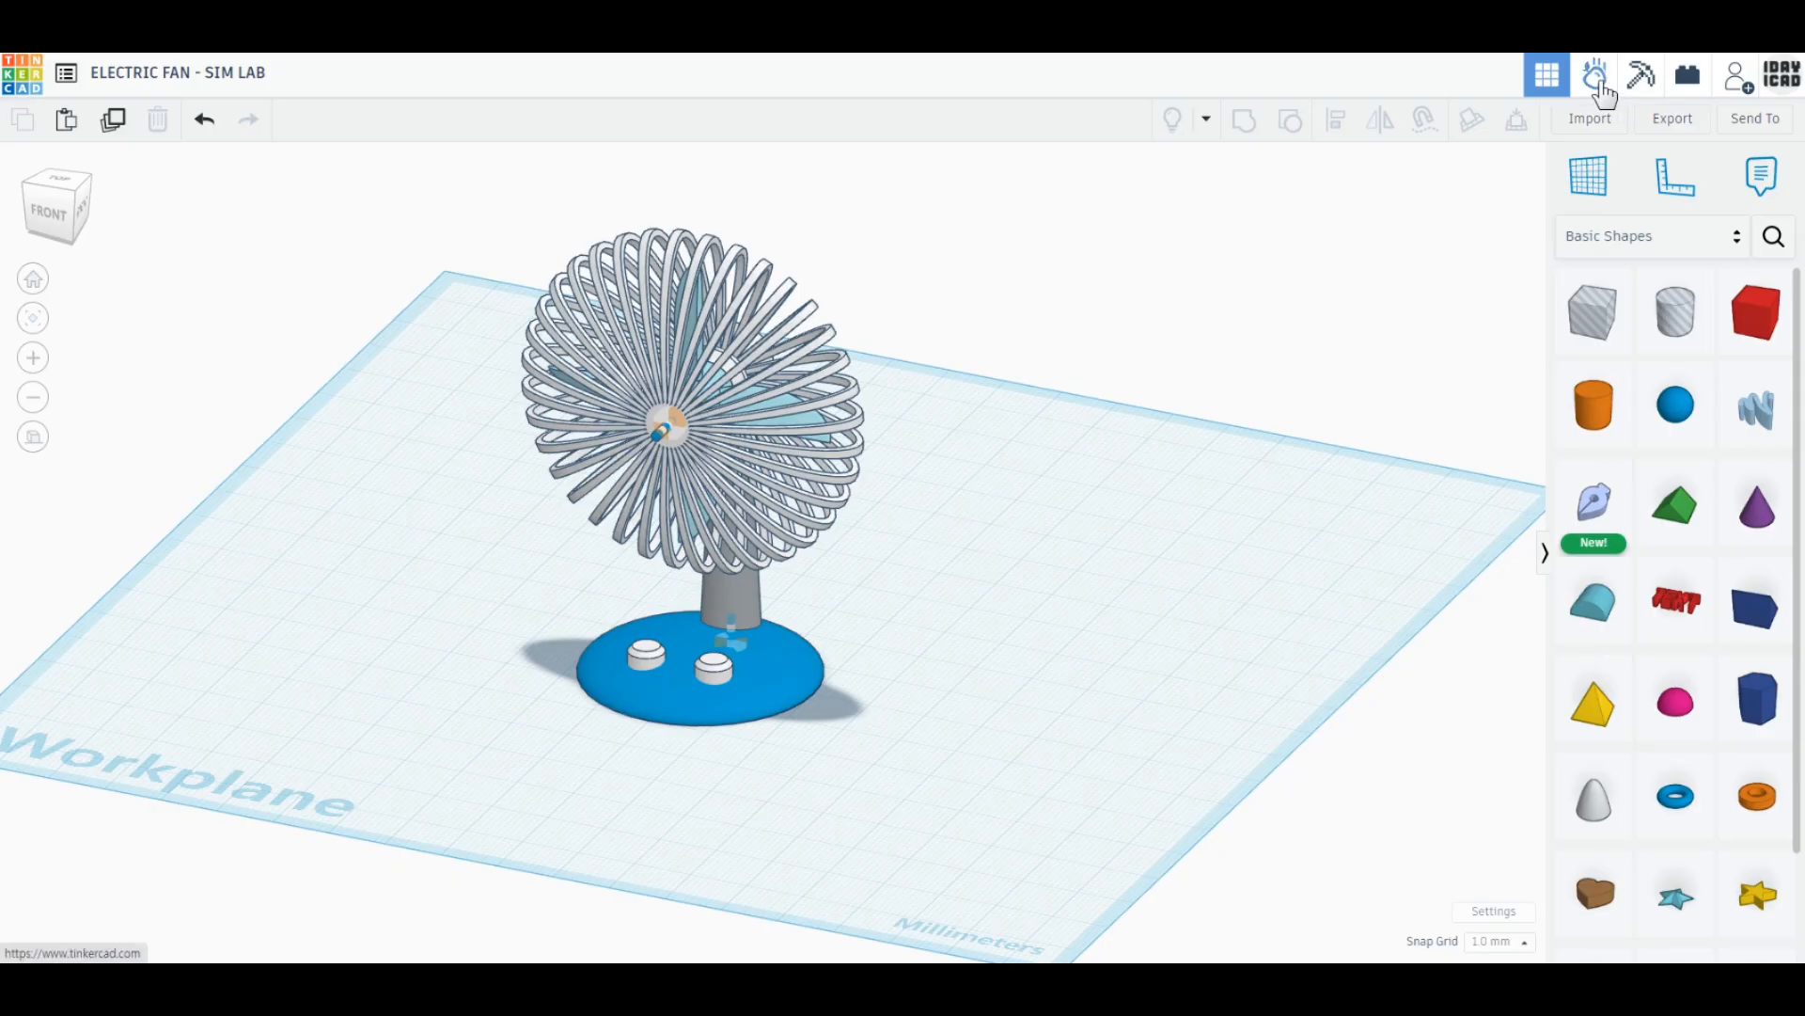
pyautogui.click(1598, 83)
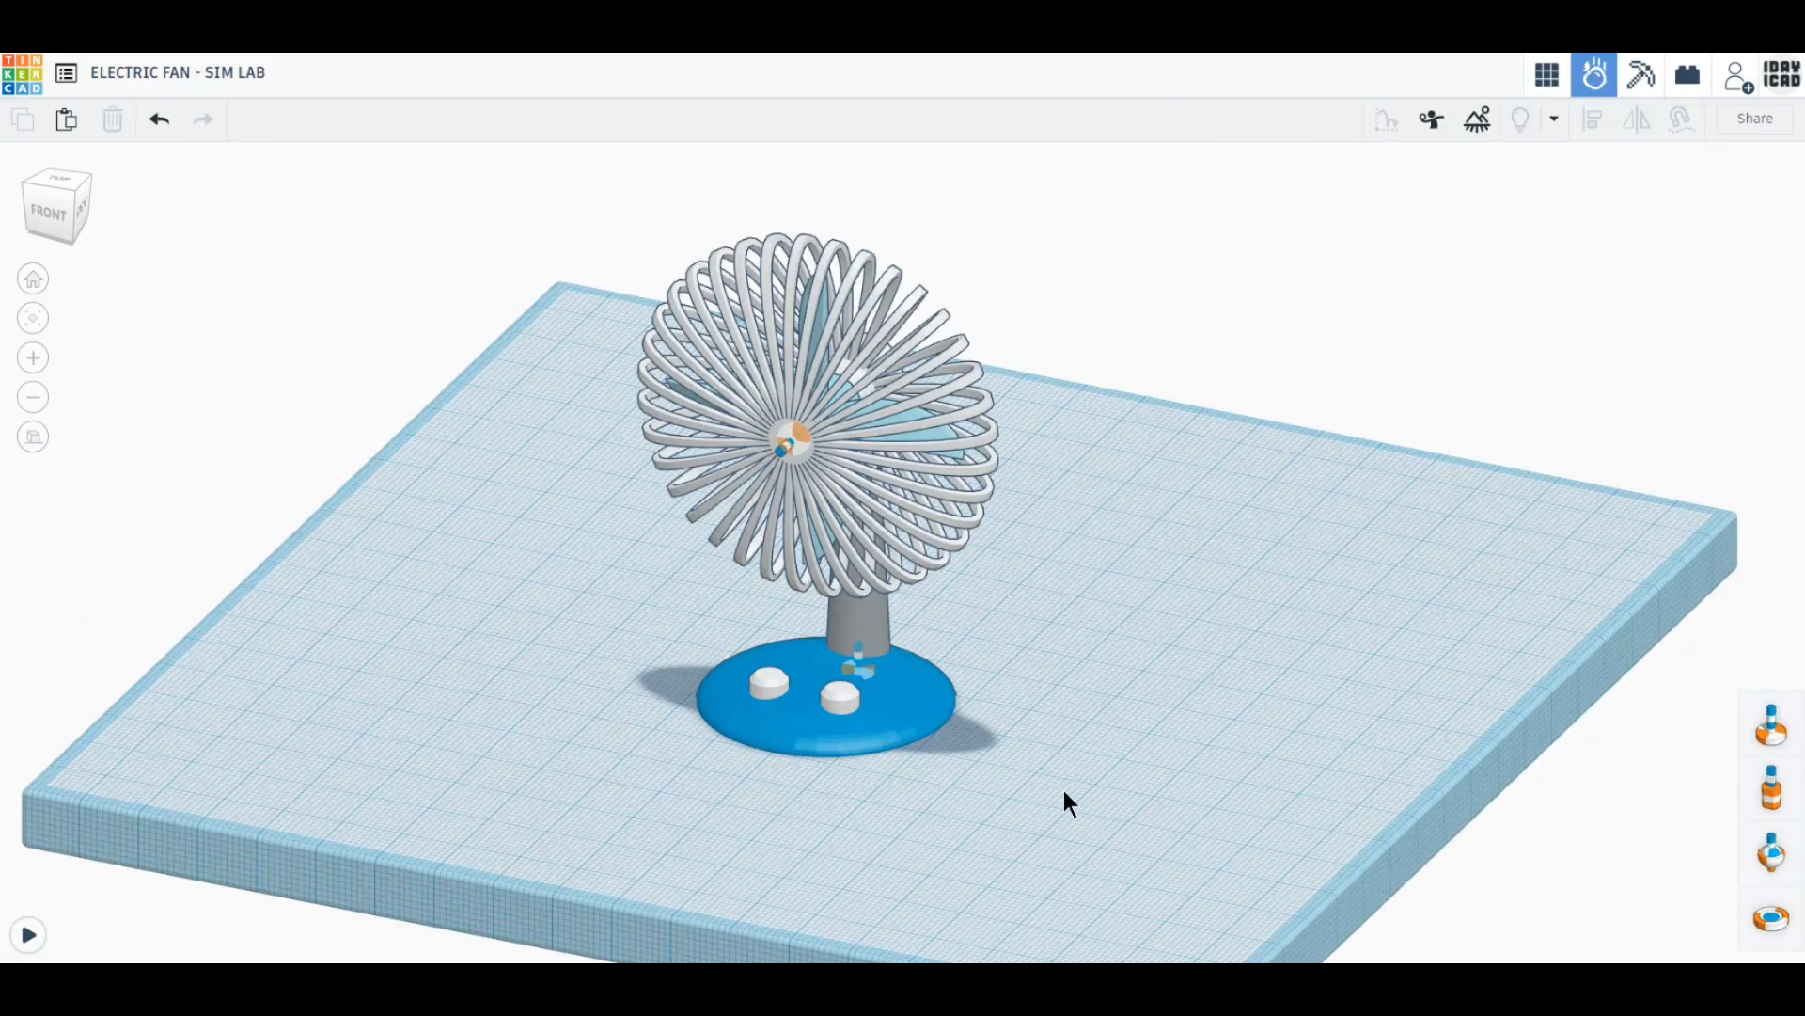
# Select the fan's base, its stand and both white buttons together and make them static.
pyautogui.moveTo(1093, 861); pyautogui.dragTo(720, 662)
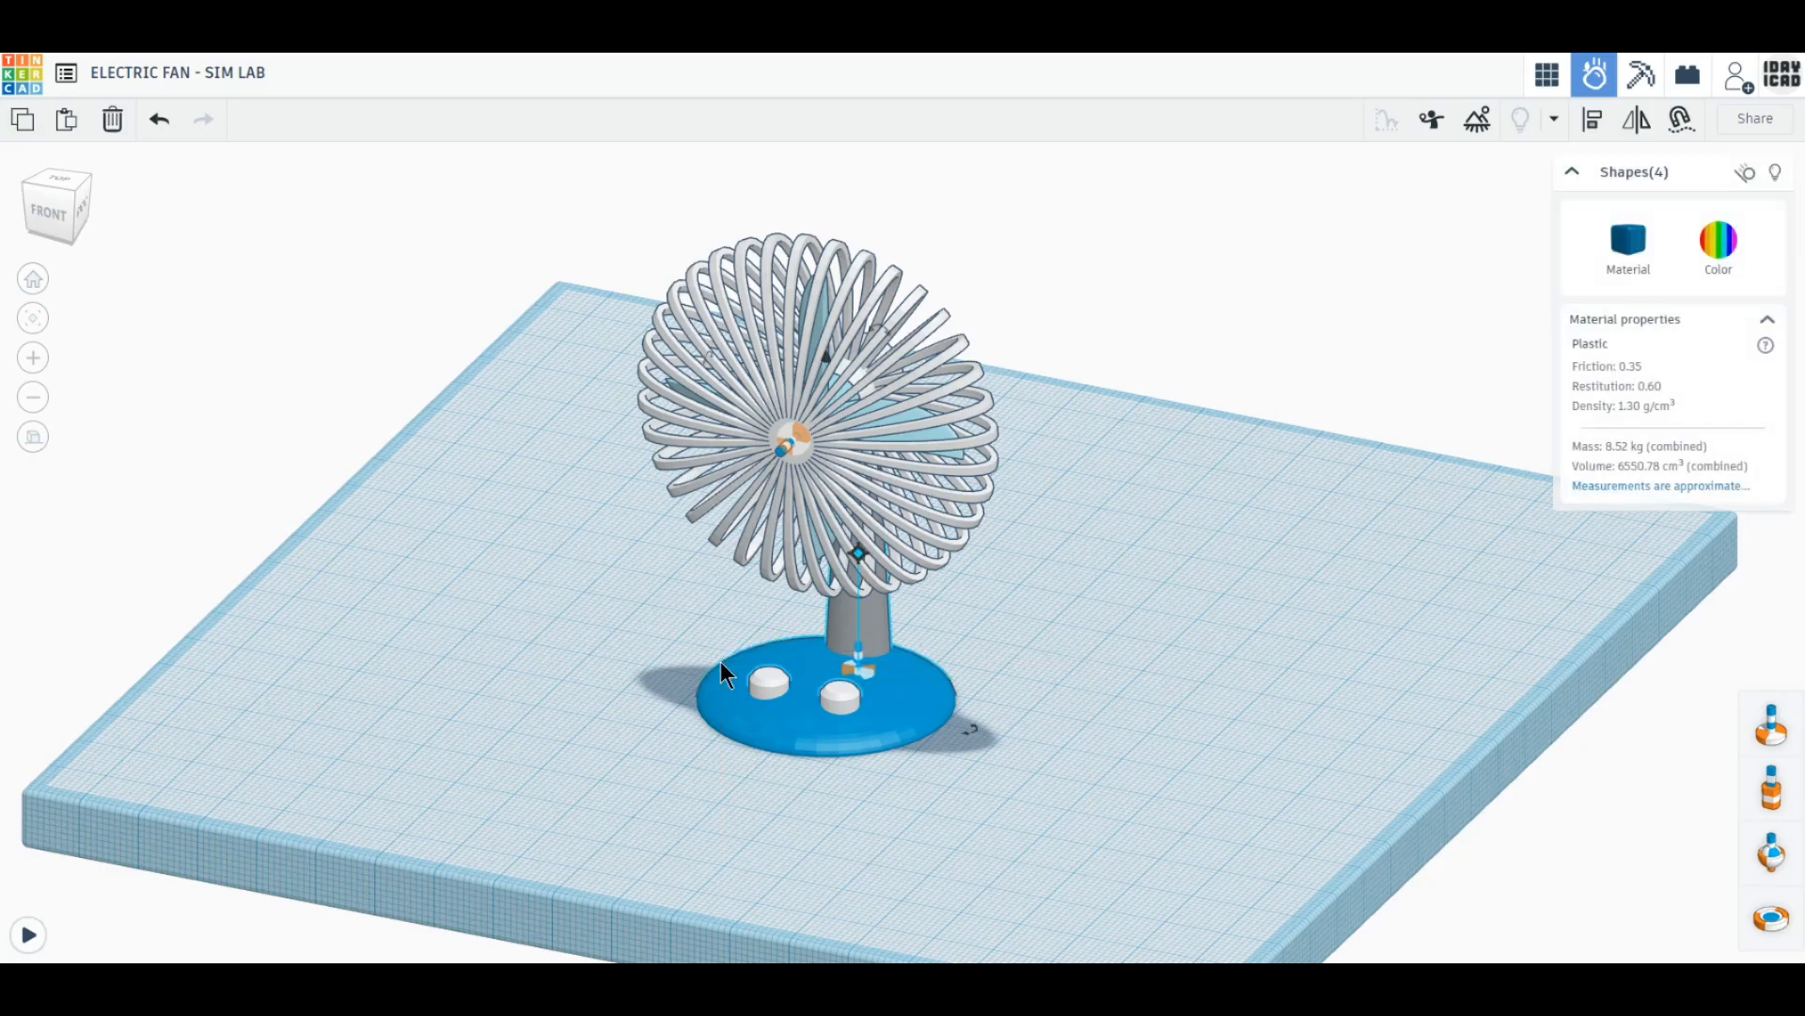
pyautogui.click(1746, 173)
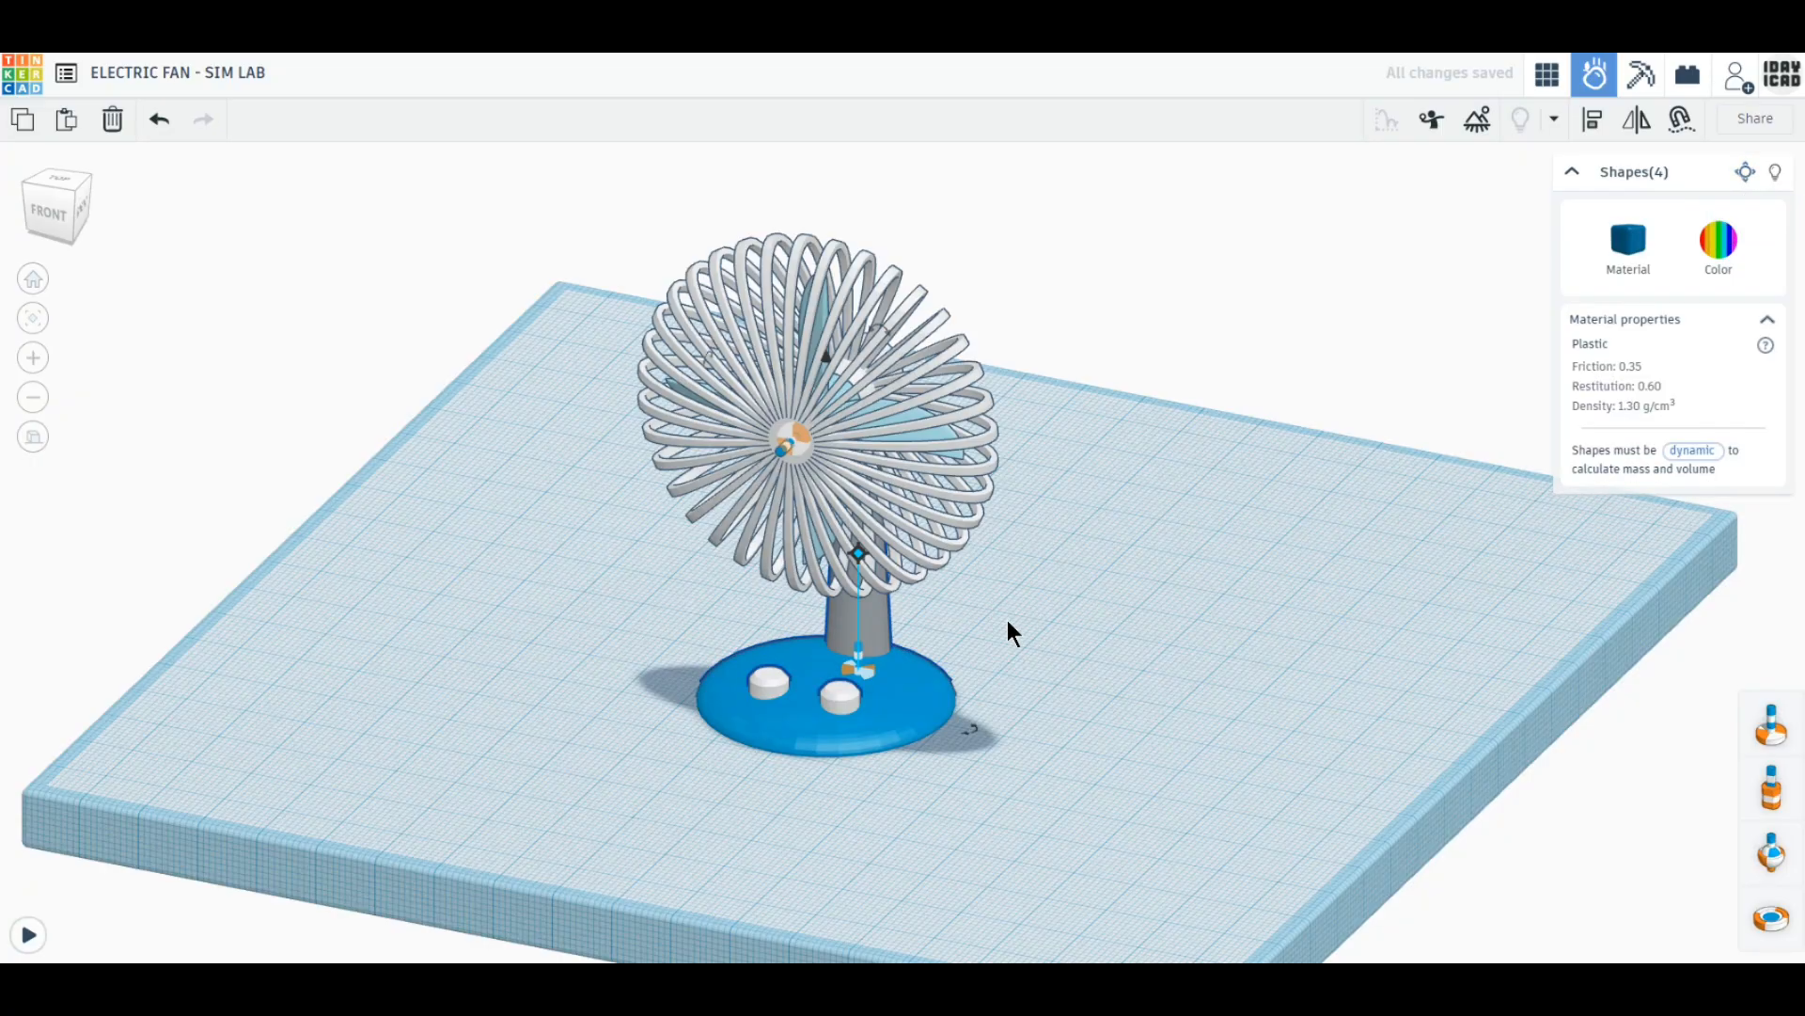
pyautogui.click(713, 834)
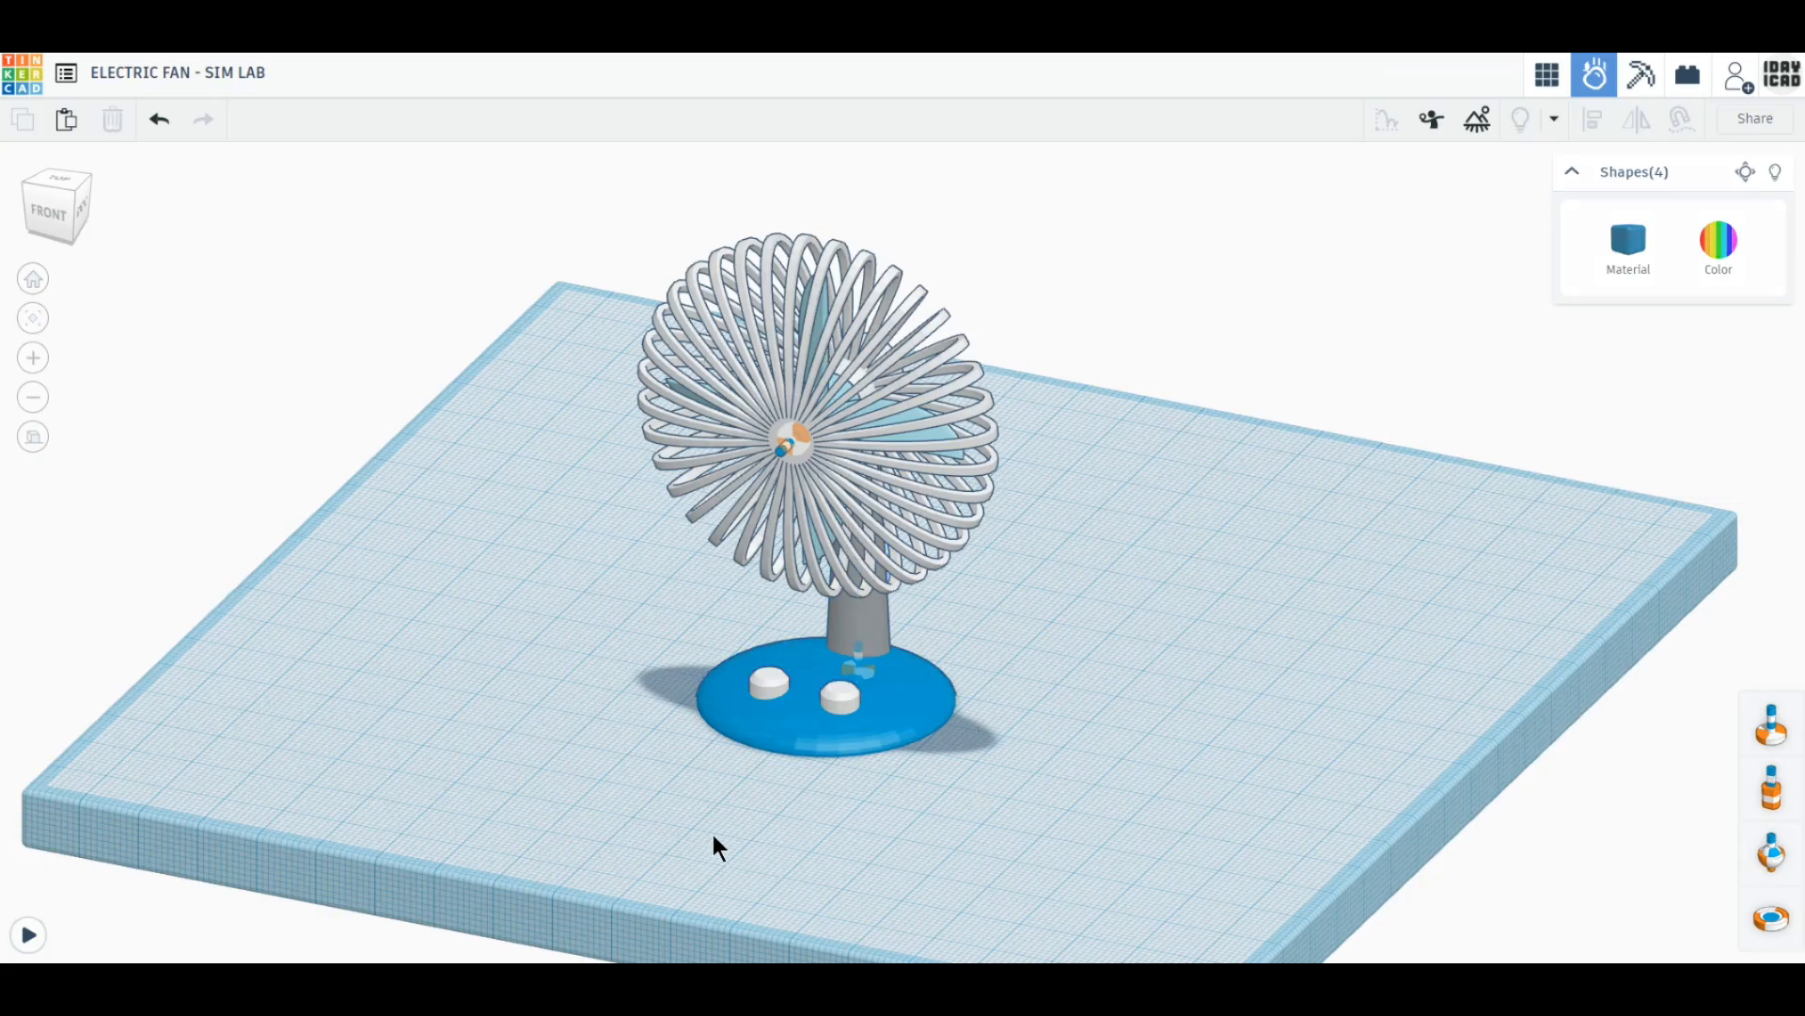
# Show the fan in perspective view and start its simulation.
pyautogui.moveTo(477, 836); pyautogui.dragTo(503, 860, button='right')
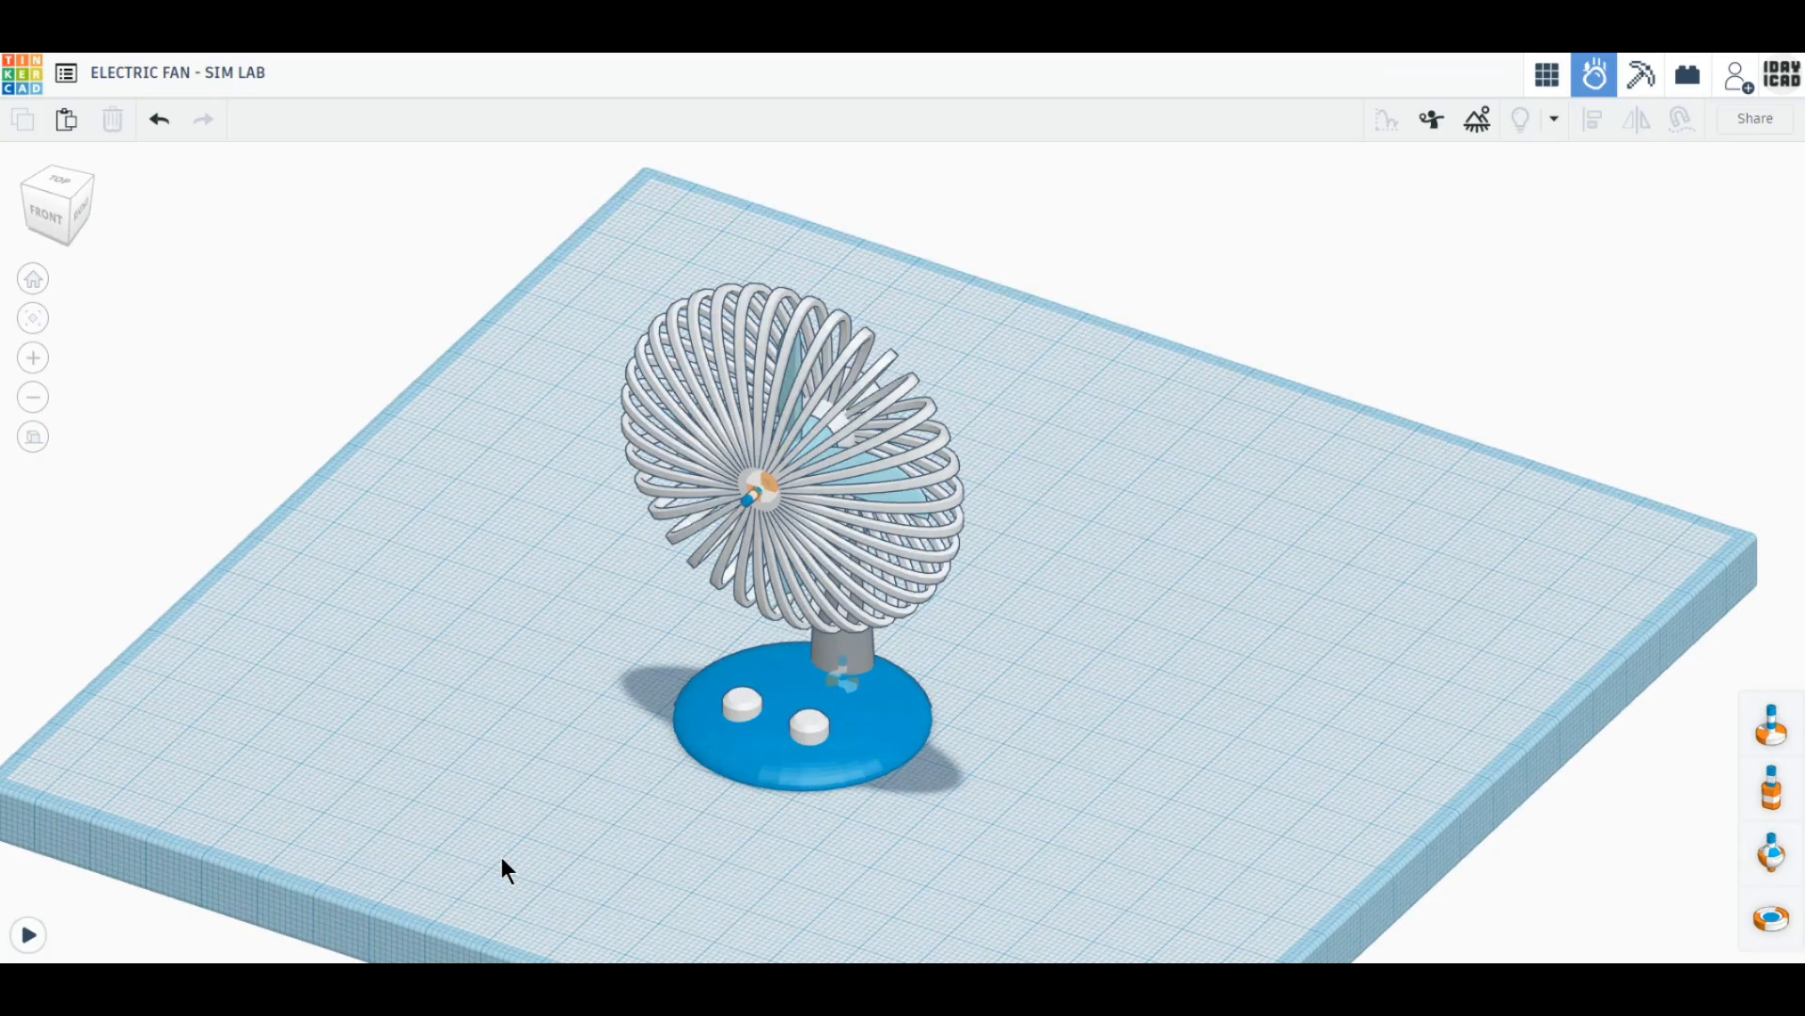
pyautogui.click(33, 436)
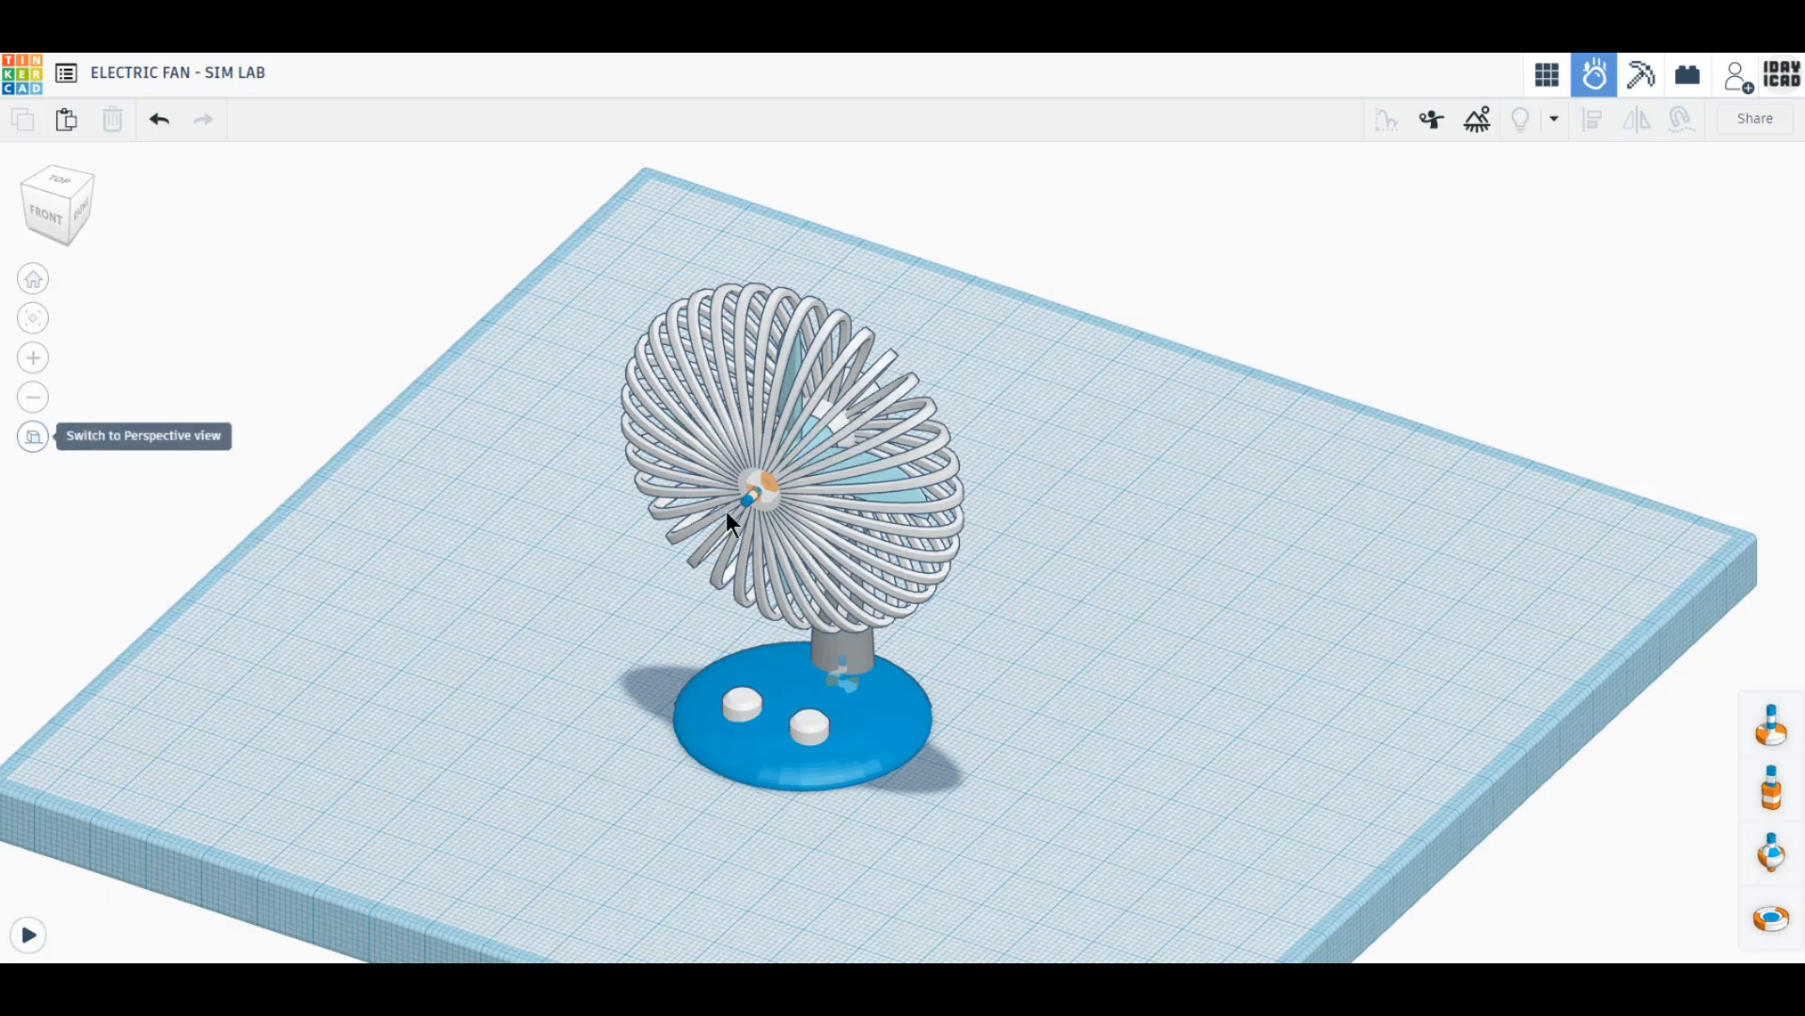
pyautogui.click(40, 439)
pyautogui.moveTo(537, 504); pyautogui.dragTo(548, 564, button='middle')
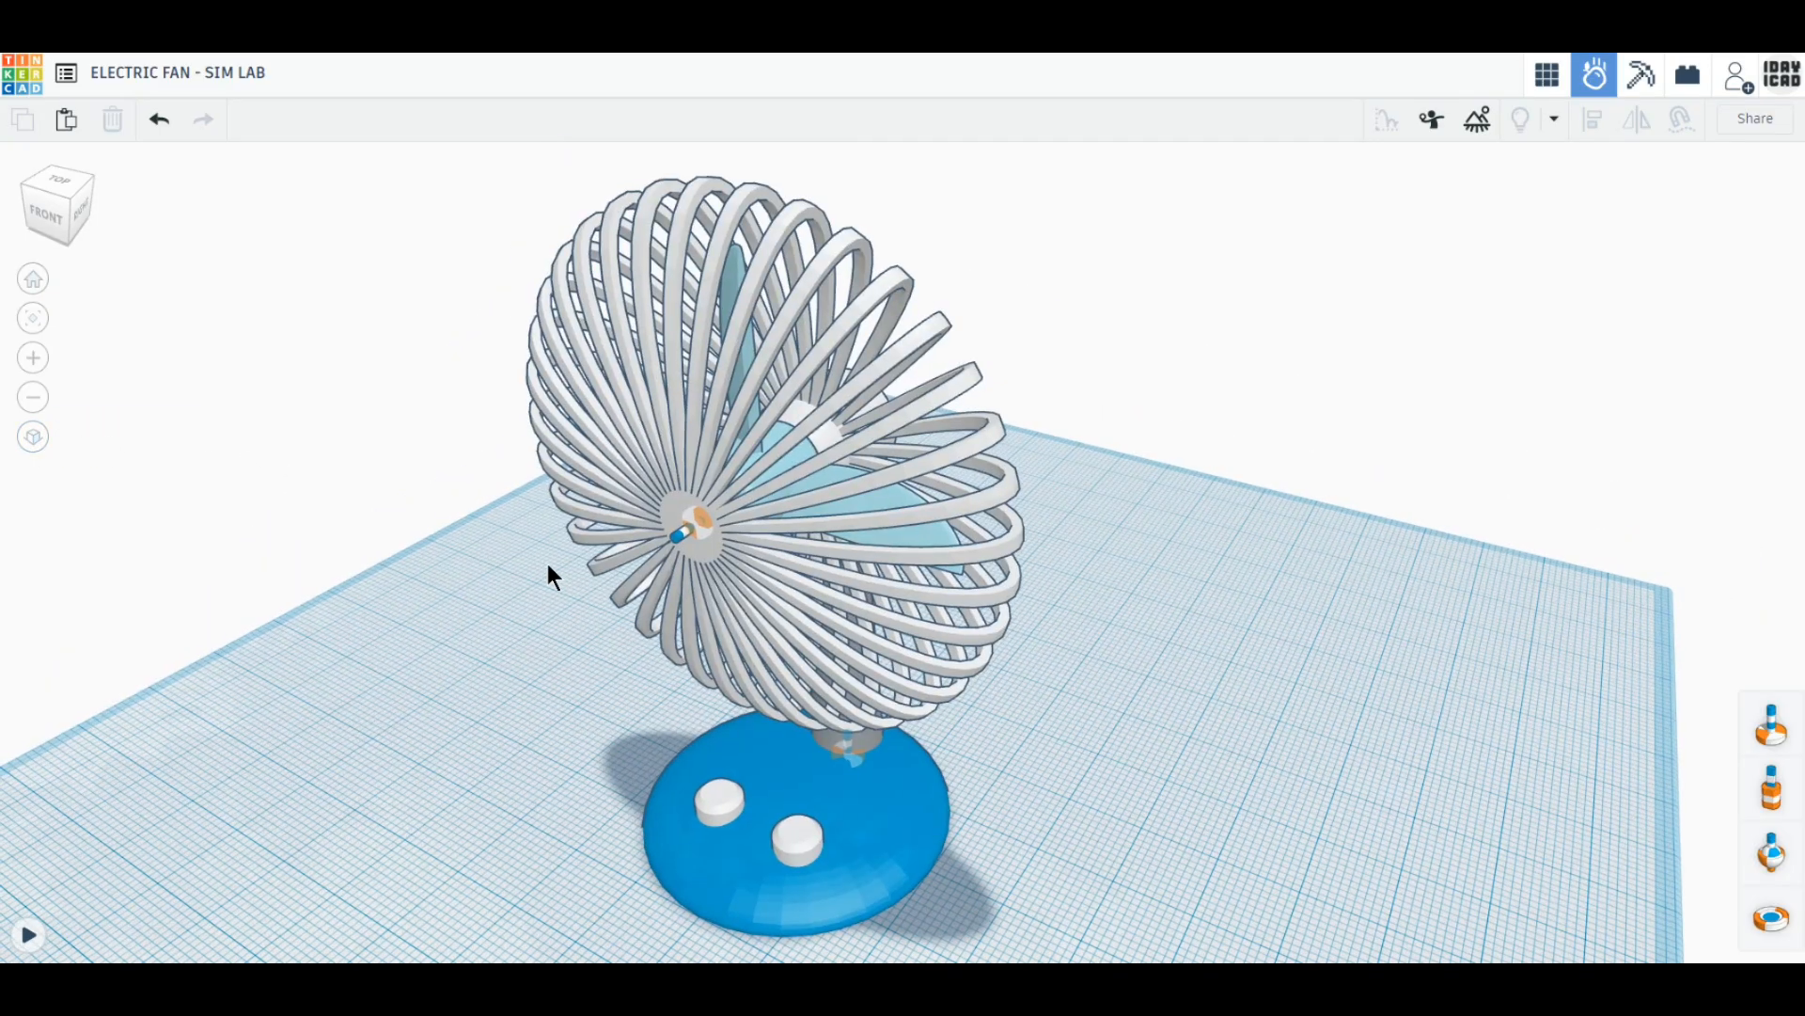
pyautogui.scroll(-2, 548, 564)
pyautogui.moveTo(422, 605); pyautogui.dragTo(482, 600, button='middle')
pyautogui.moveTo(496, 666); pyautogui.dragTo(499, 628, button='right')
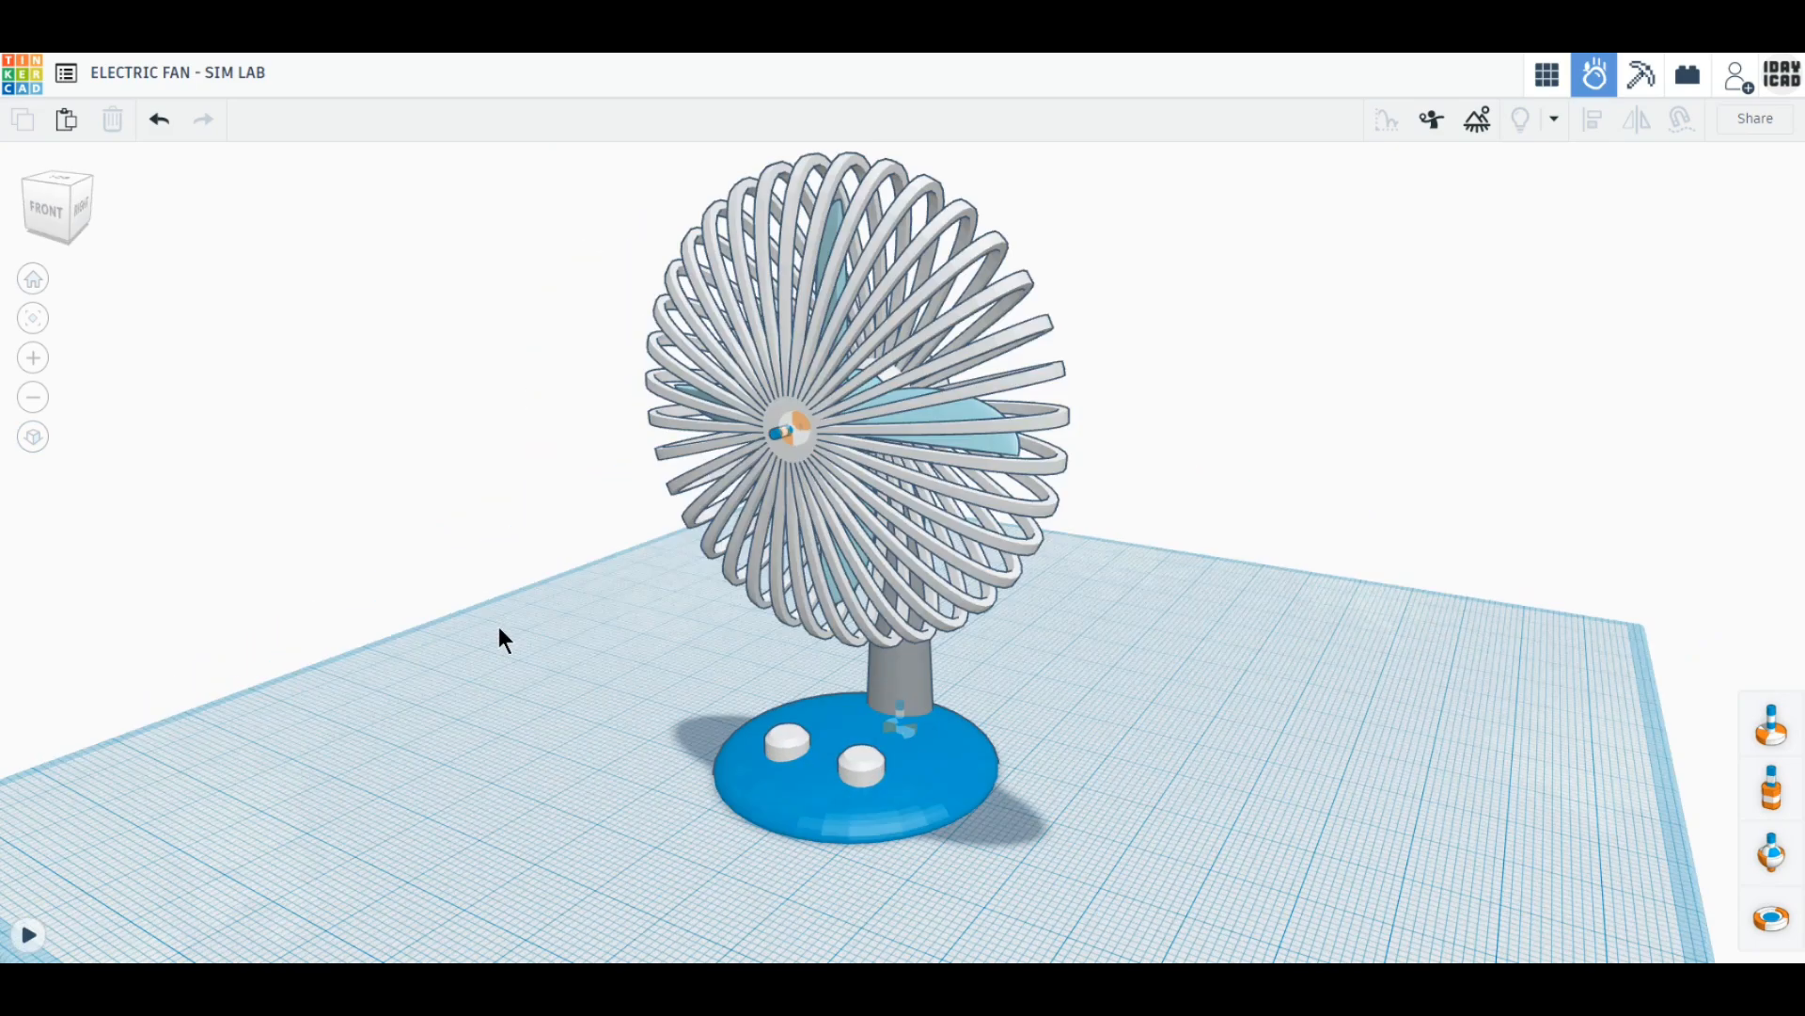
pyautogui.moveTo(498, 625); pyautogui.dragTo(510, 712, button='middle')
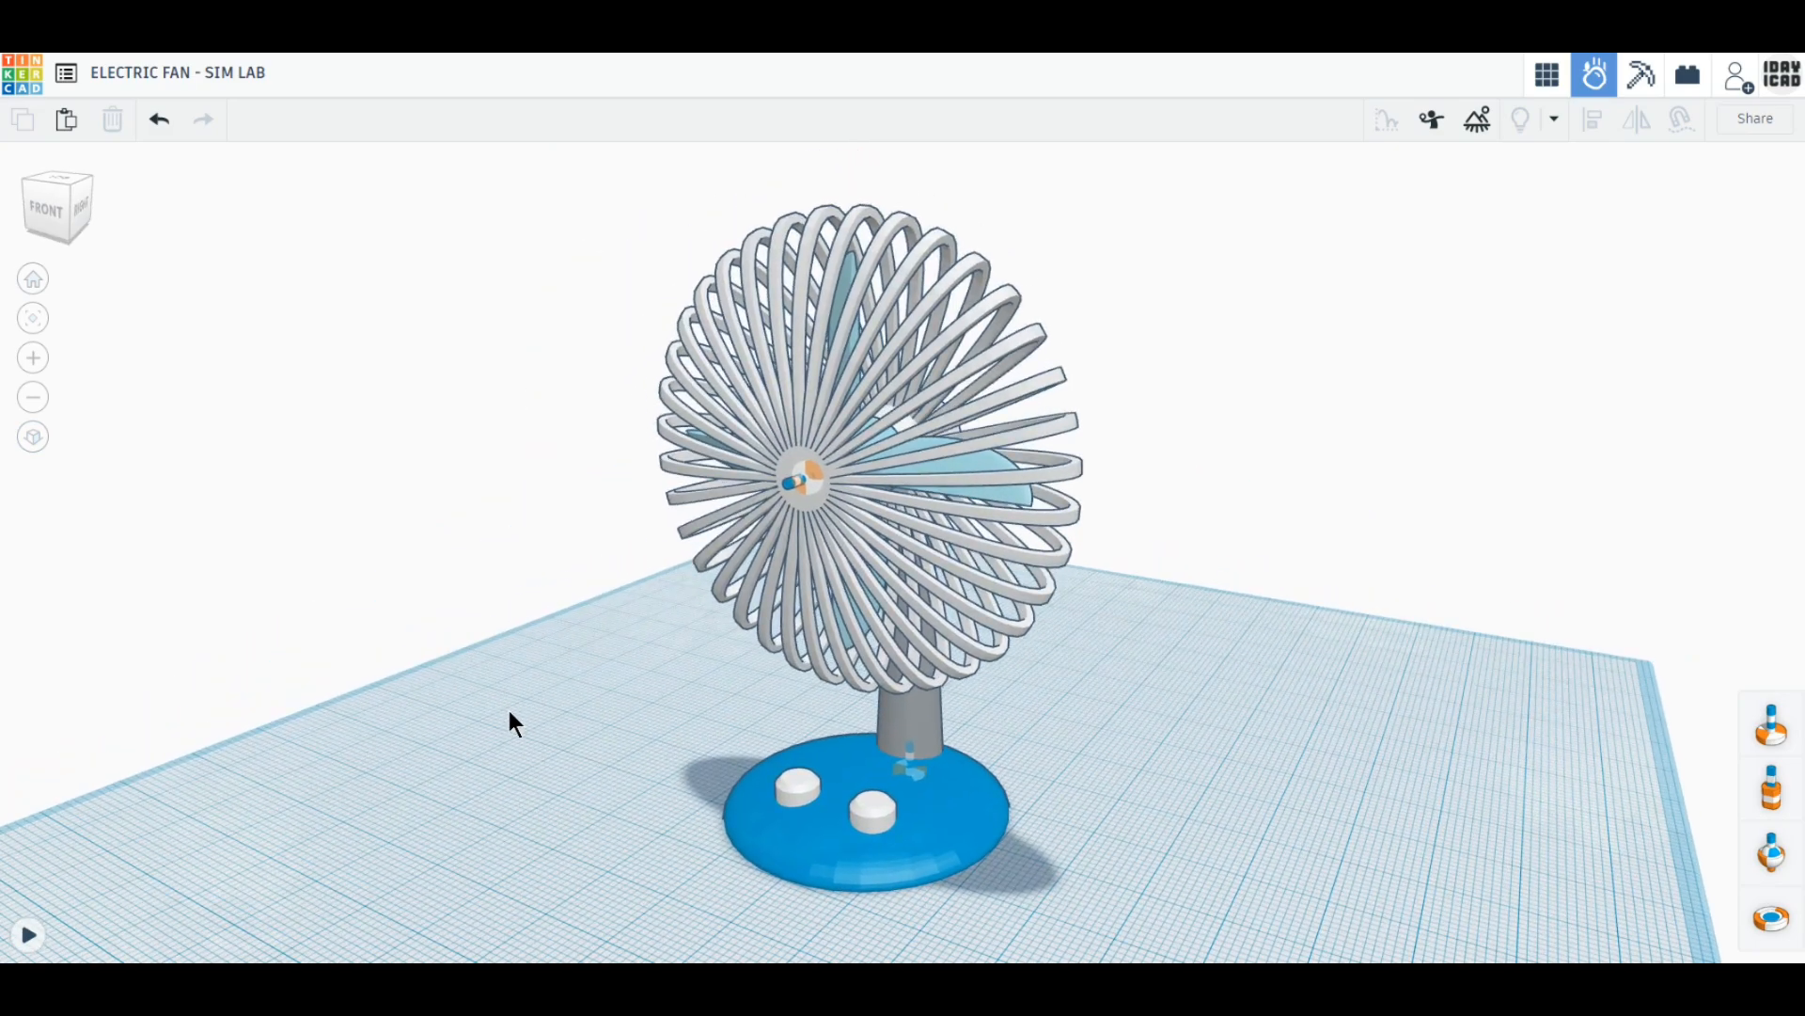
pyautogui.click(29, 936)
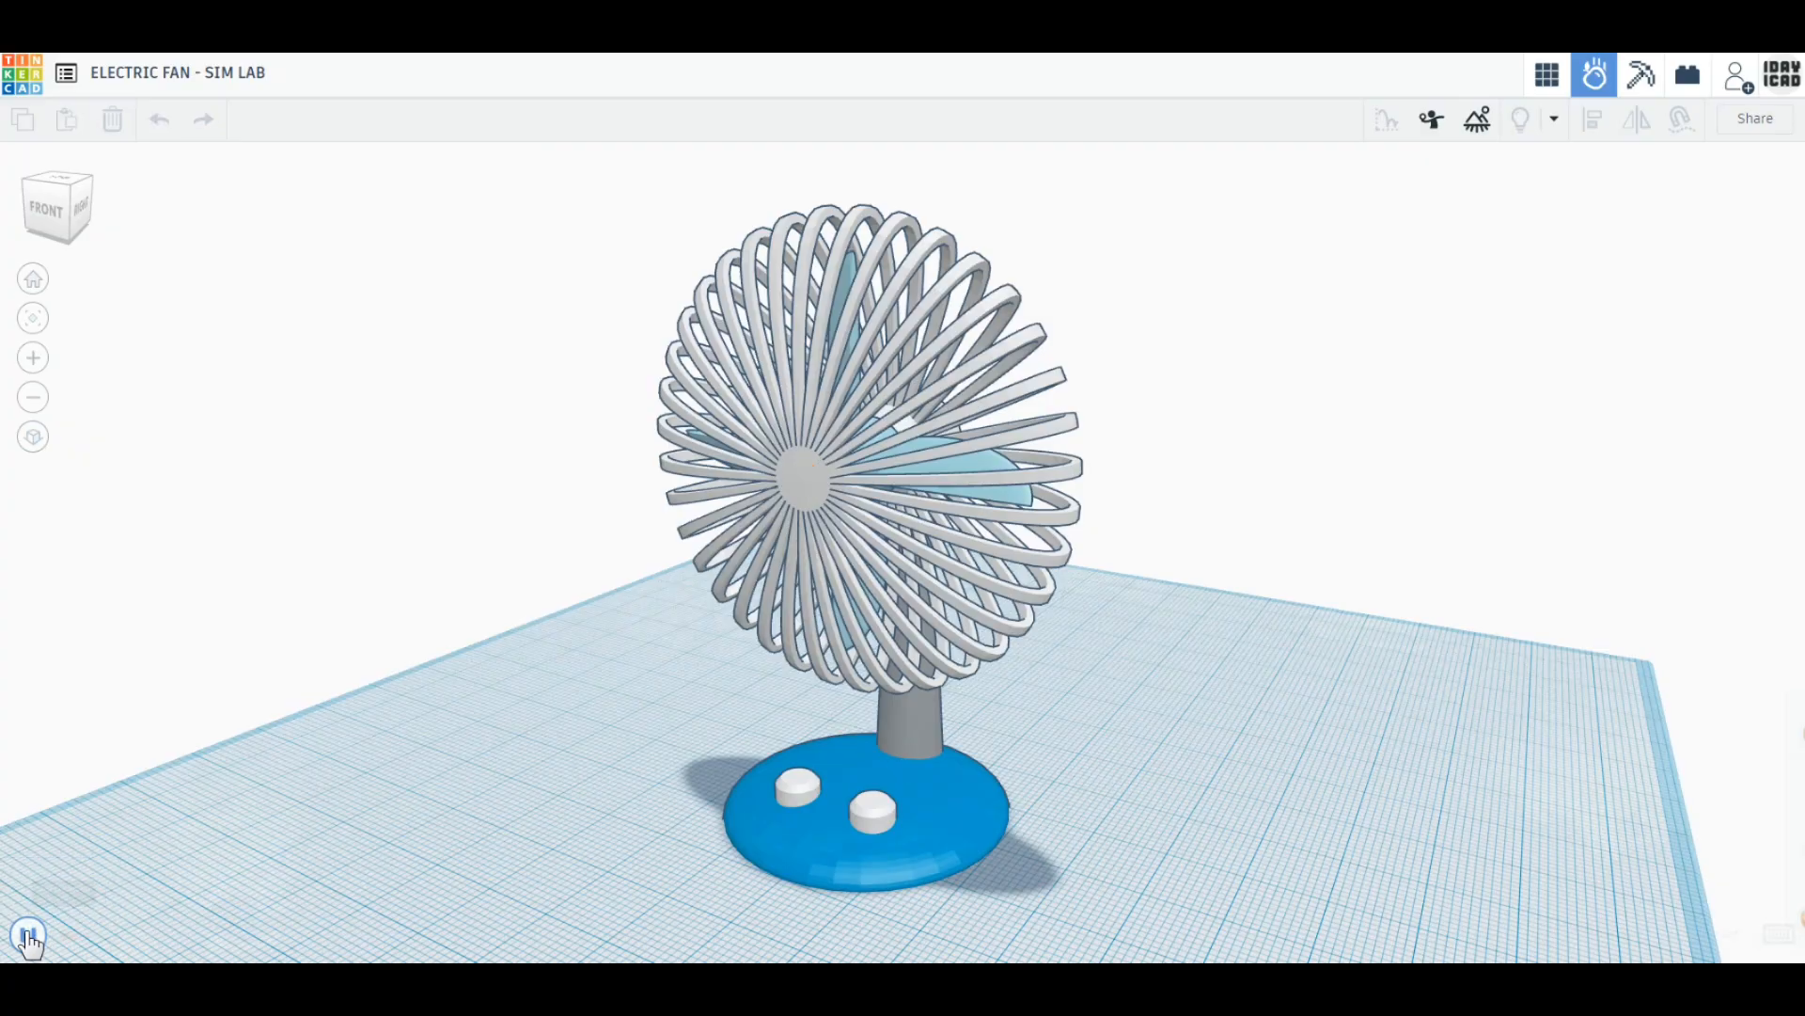